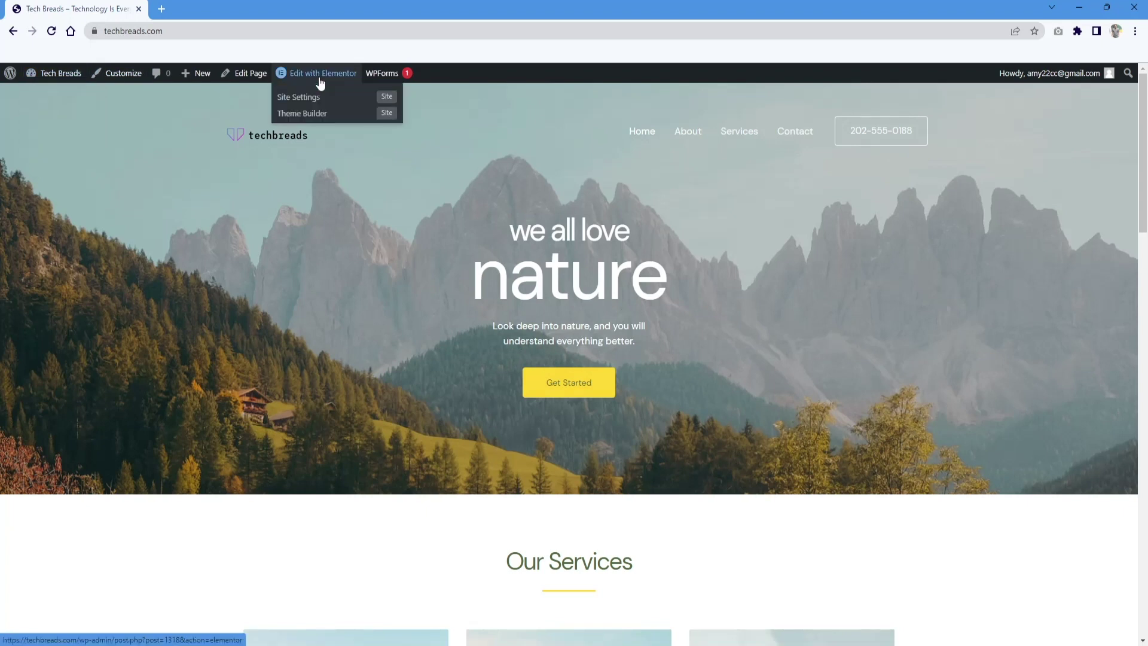
Step: Open the home page in the Elementor editor and look over its sections down to the footer
left_click(320, 82)
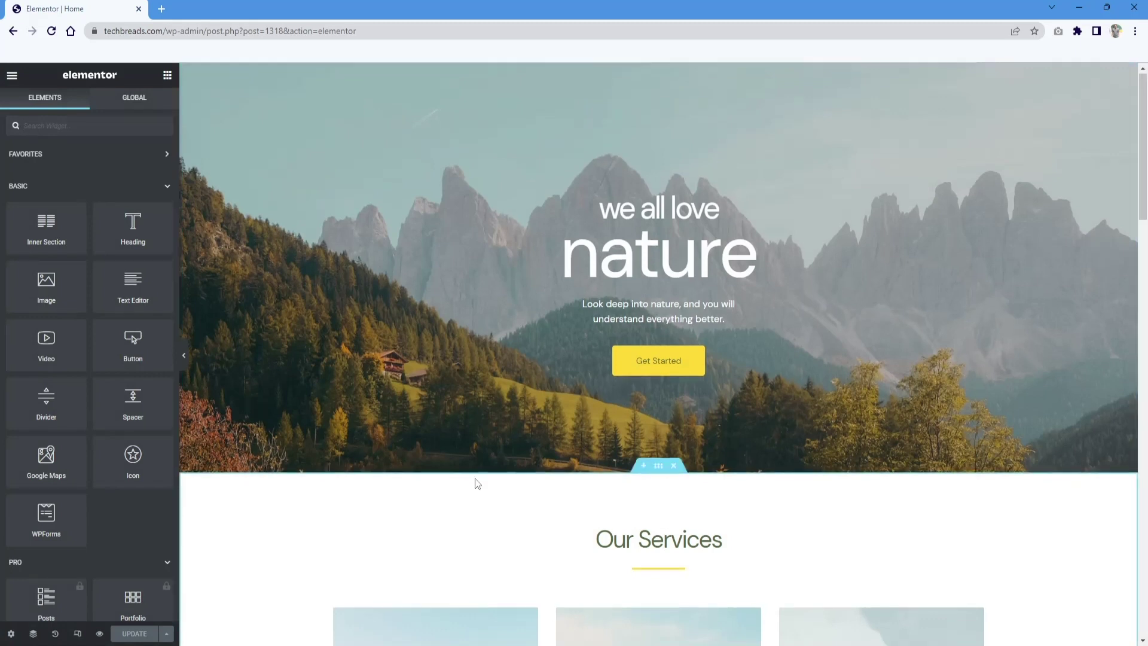
scroll(483, 458, "down", 12)
scroll(486, 458, "down", 12)
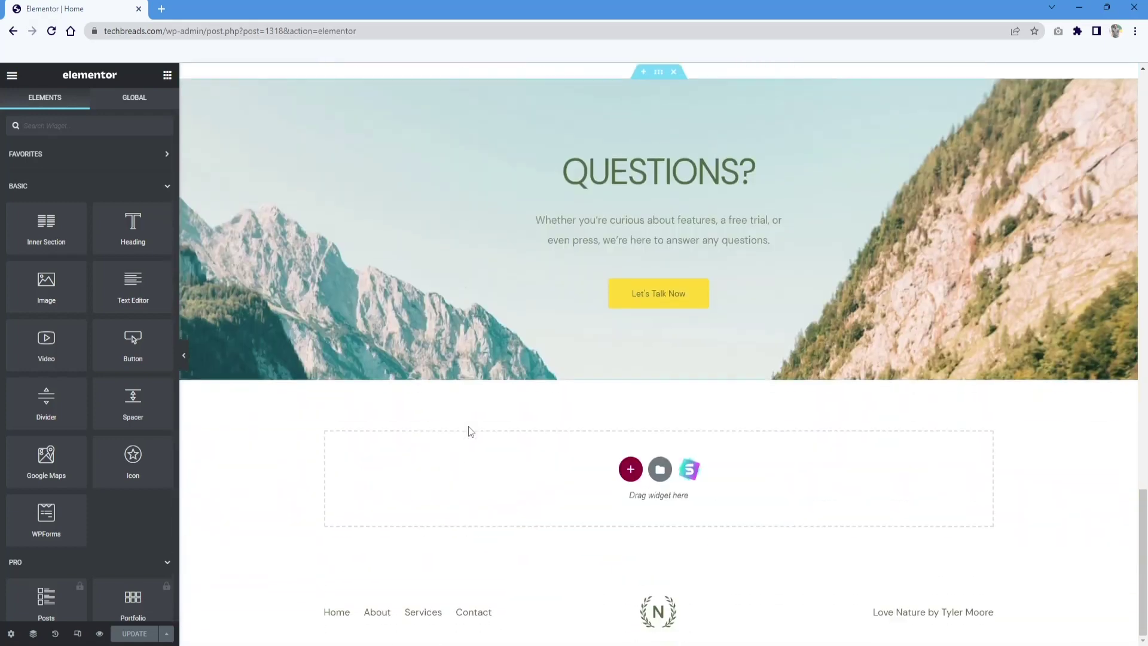
scroll(470, 427, "up", 5)
scroll(470, 427, "up", 15)
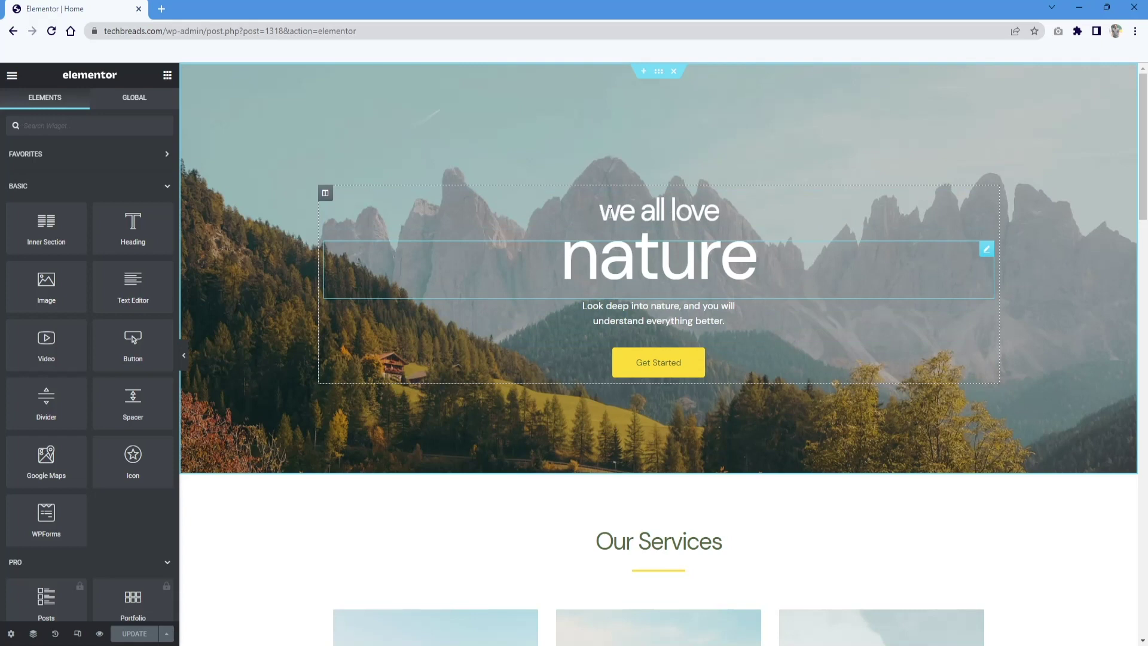
Step: Replace the hero heading "nature" with "tech breads"
left_click(739, 269)
double_click(740, 268)
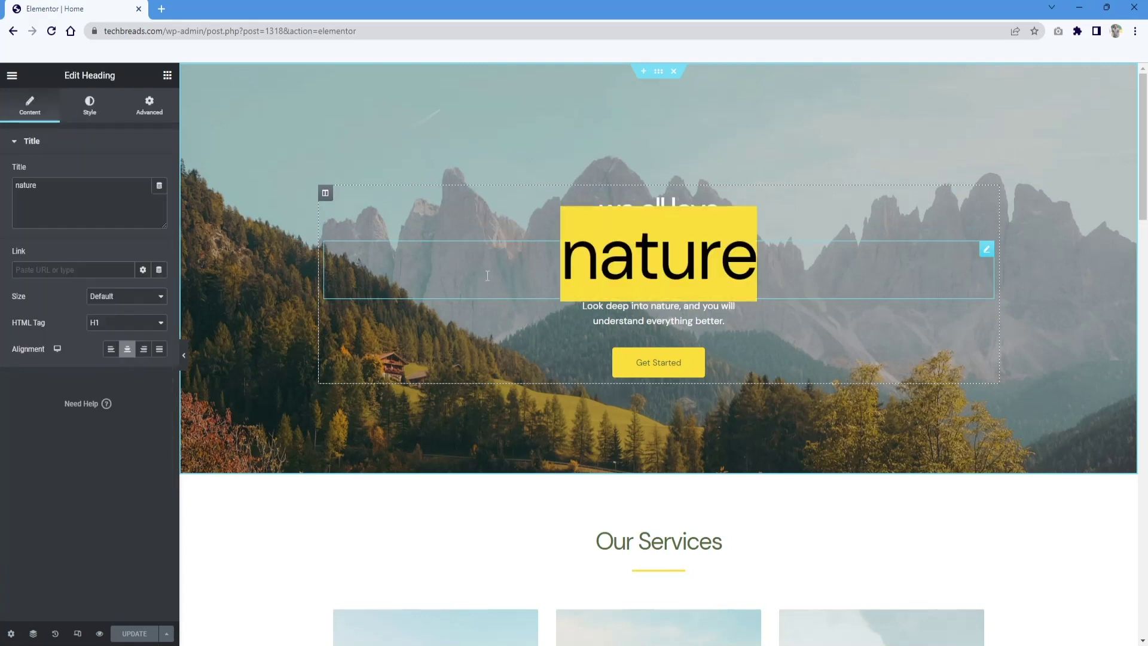
type("tech")
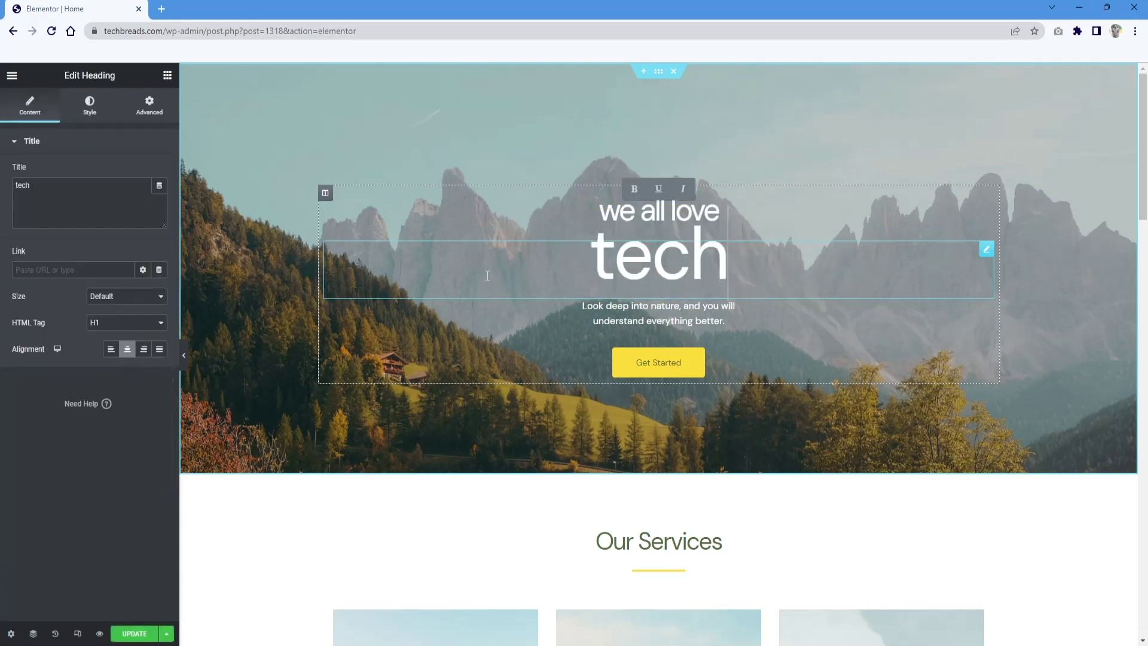
type(" breads")
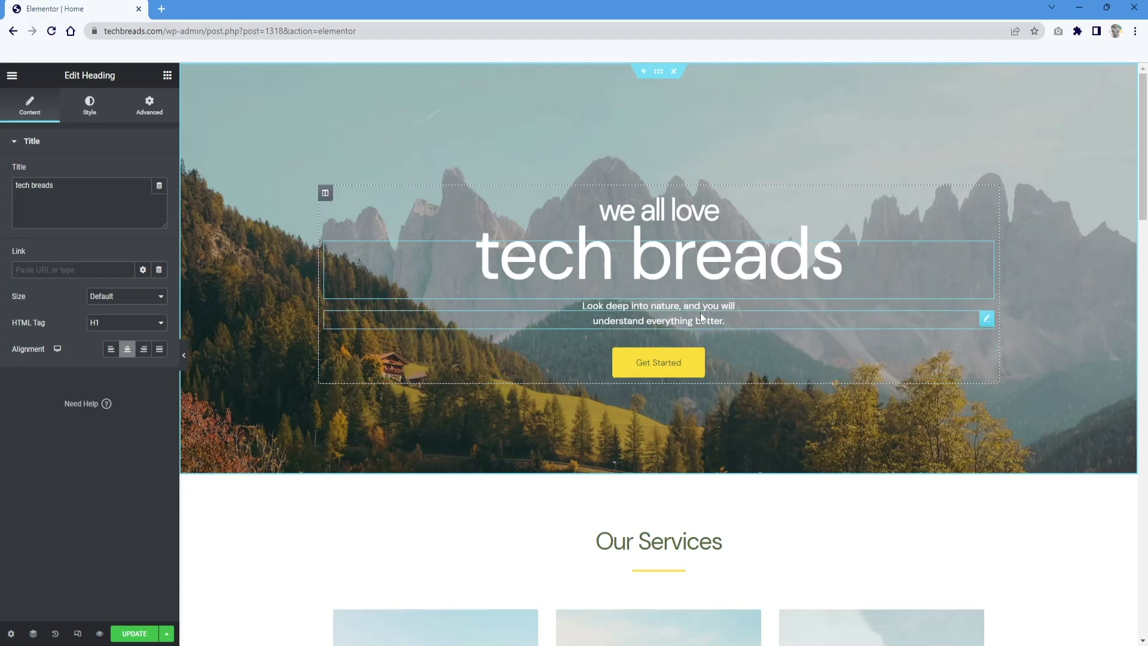
Step: Replace "nature" with "the website" in the hero description, correcting the spelling so it reads "Look deep into the website"
left_click(735, 306)
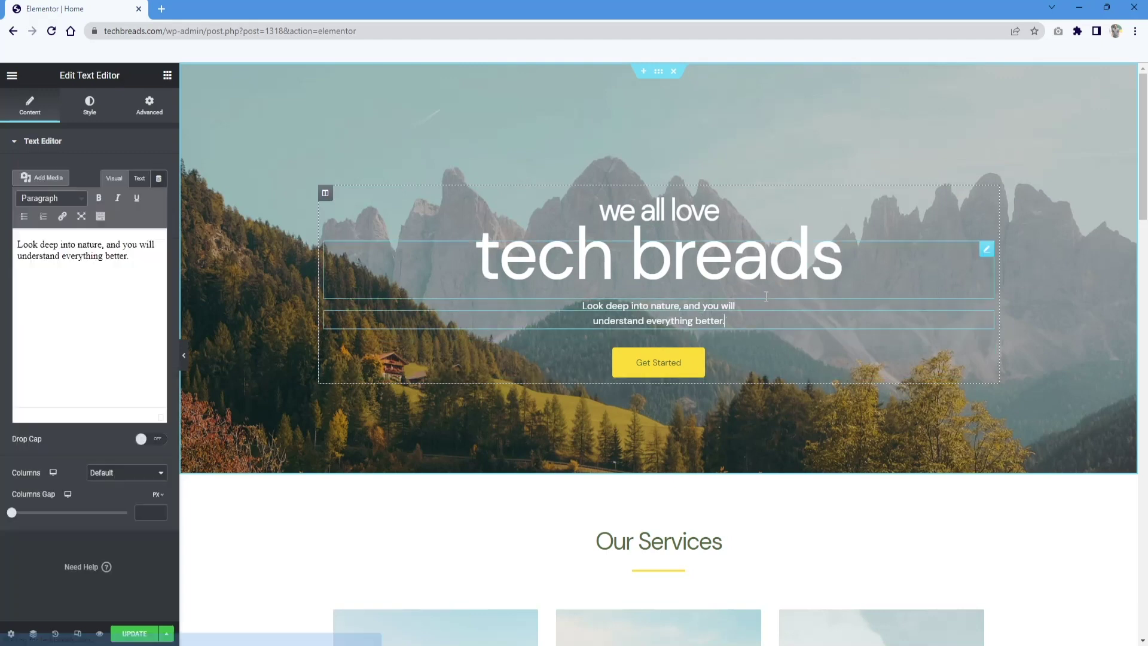
left_click_drag(734, 306, 583, 310)
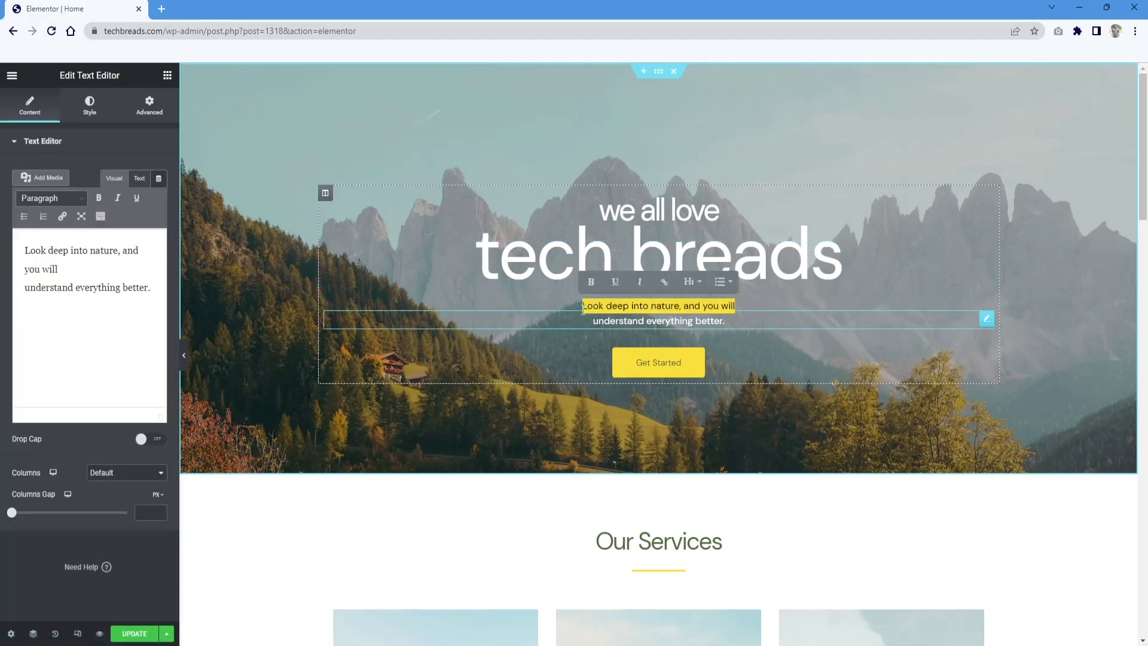
left_click(583, 310)
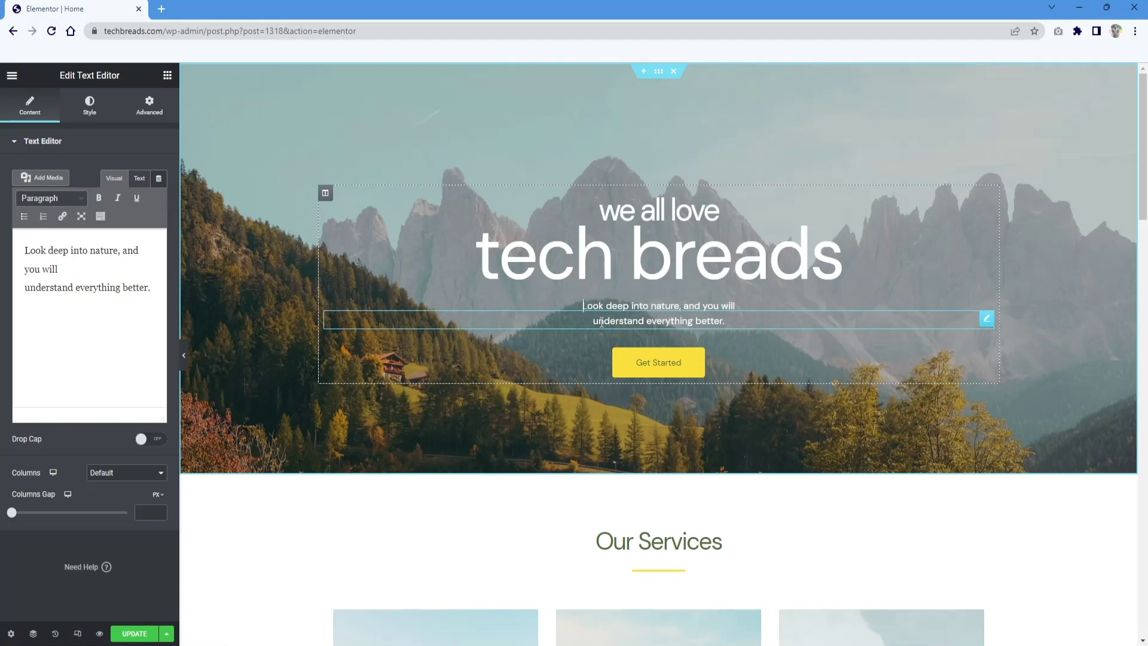
left_click(701, 321)
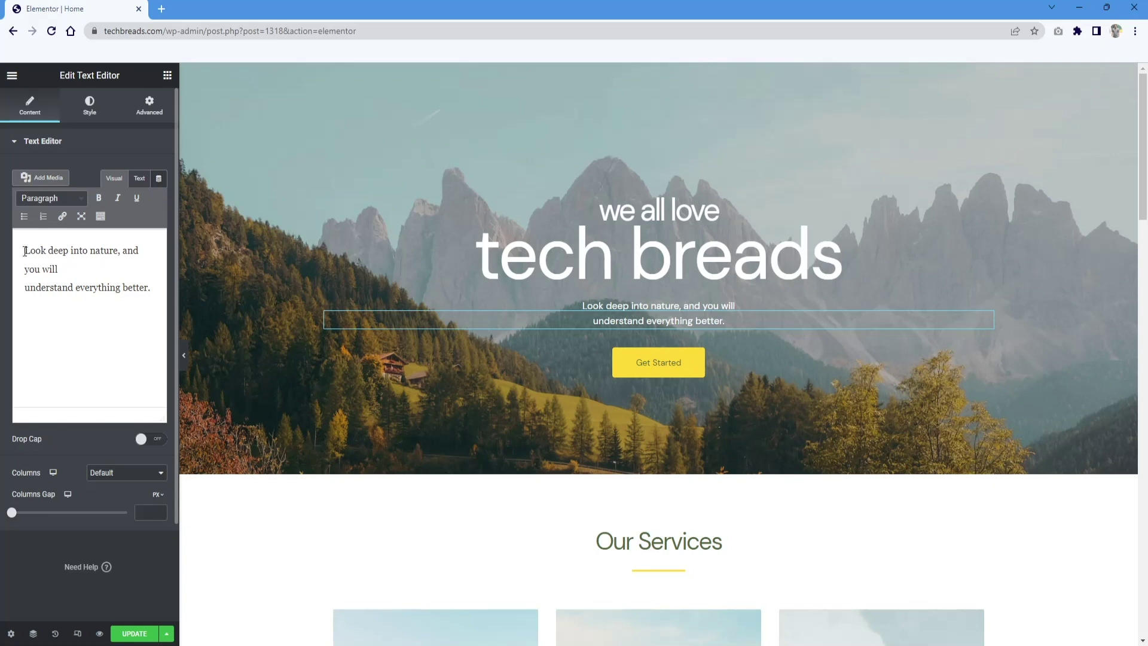
left_click_drag(24, 251, 66, 263)
left_click_drag(147, 279, 153, 282)
left_click(134, 265)
left_click_drag(89, 251, 117, 251)
type("teh websir")
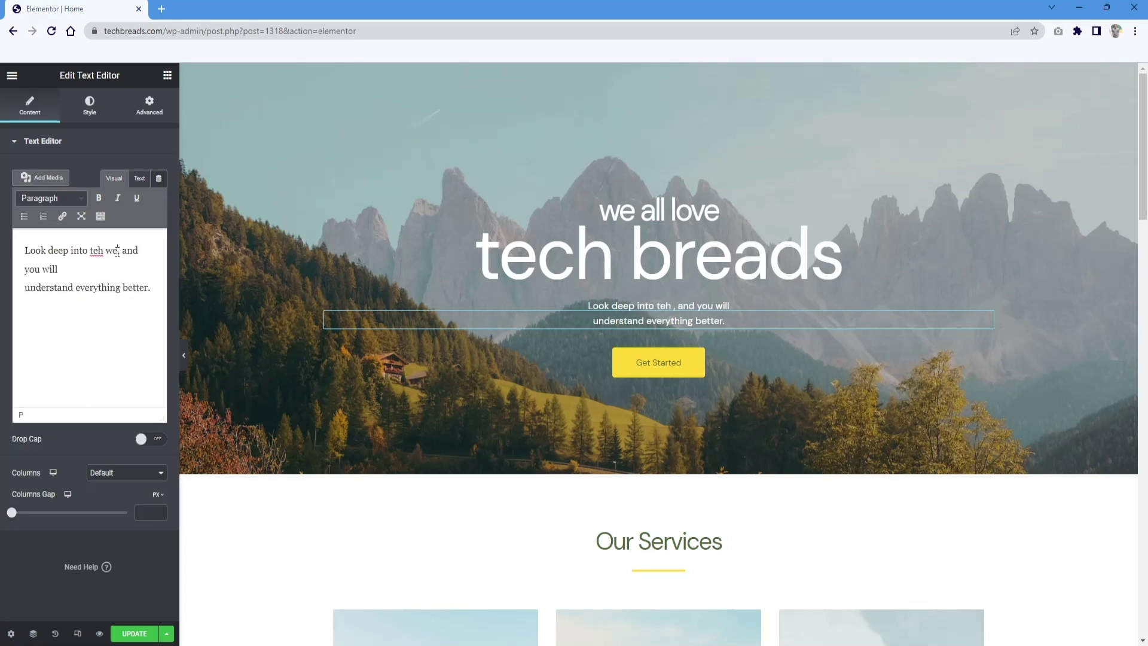
key("BackSpace")
type("te")
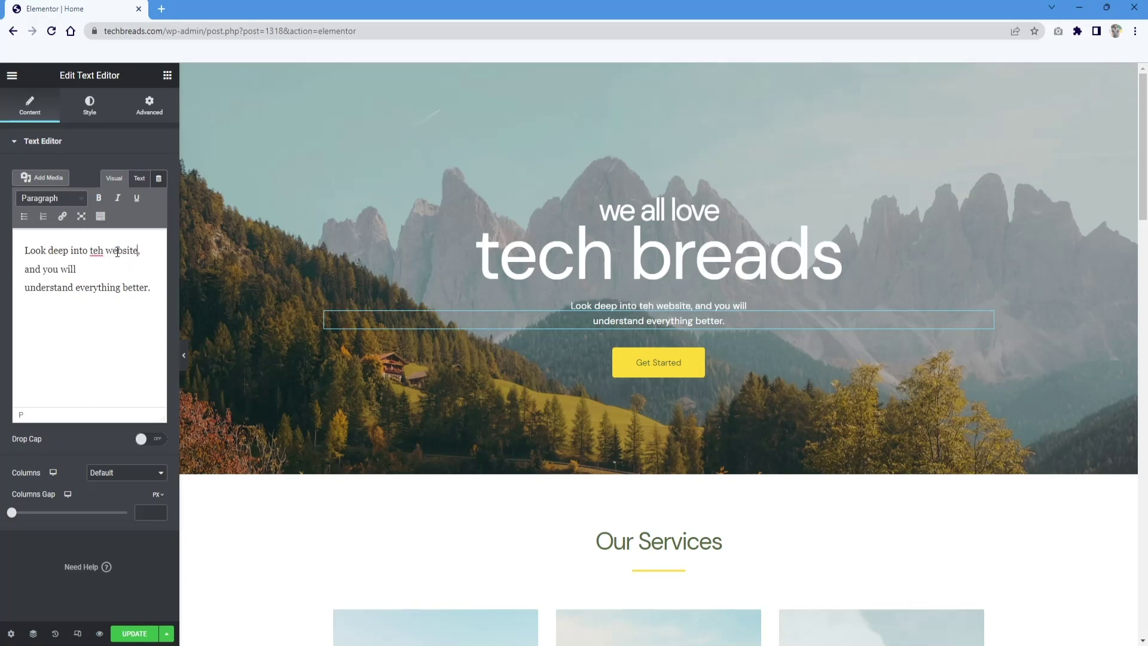
right_click(103, 253)
left_click(107, 259)
Step: Try left, right and justified alignment on the hero description and return it to centered
left_click(95, 117)
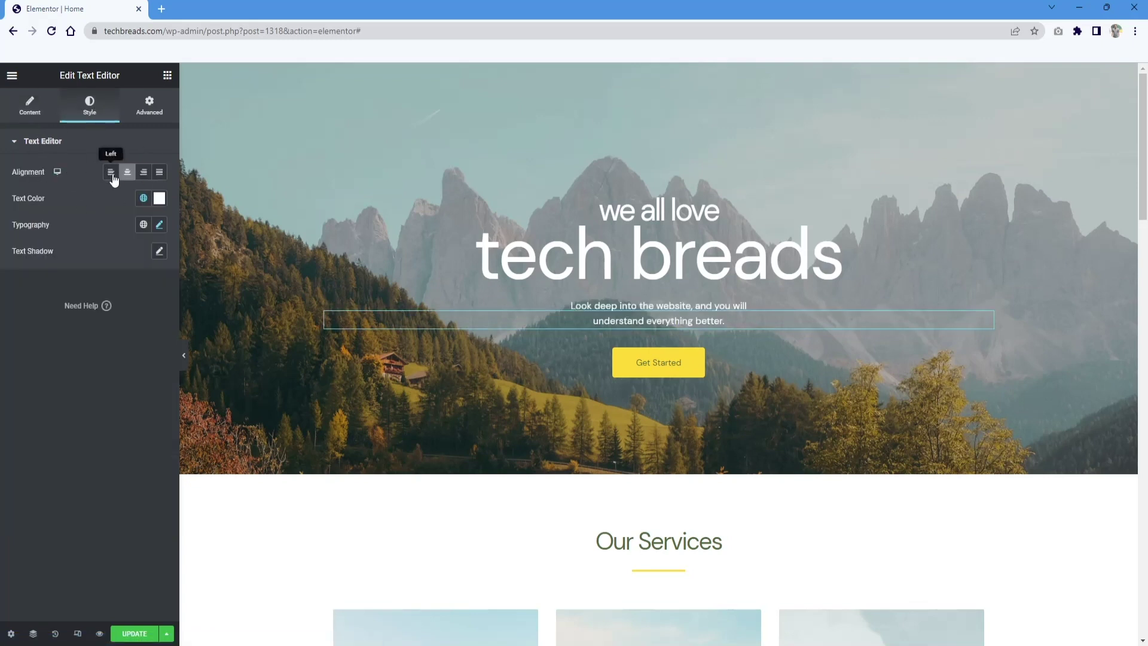
left_click(114, 179)
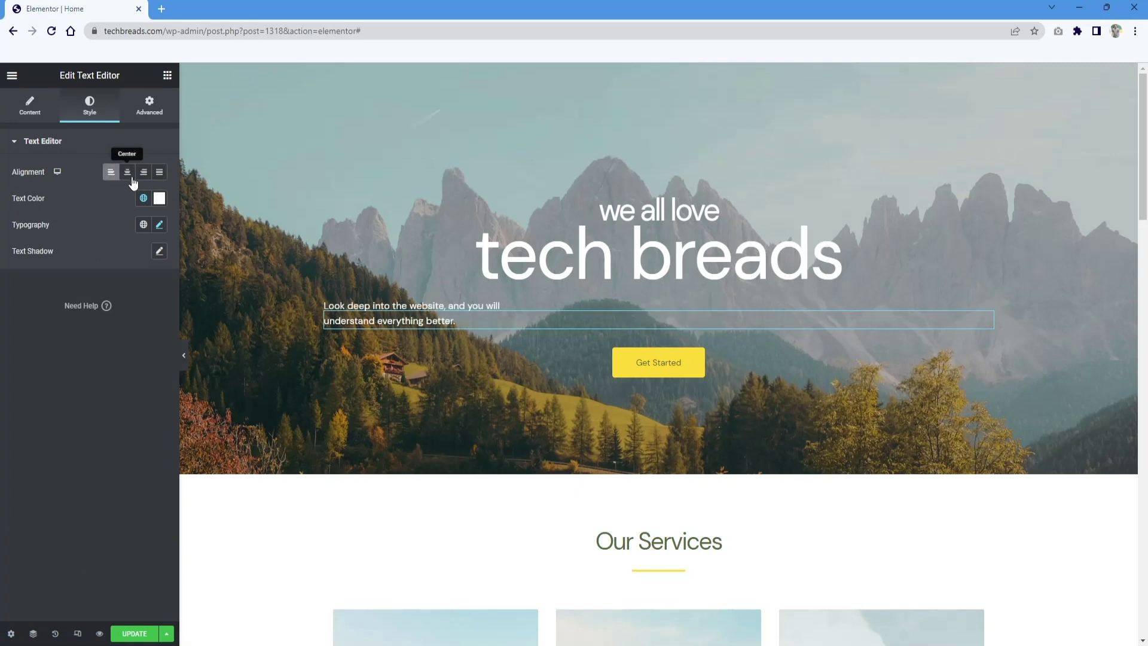
left_click(134, 179)
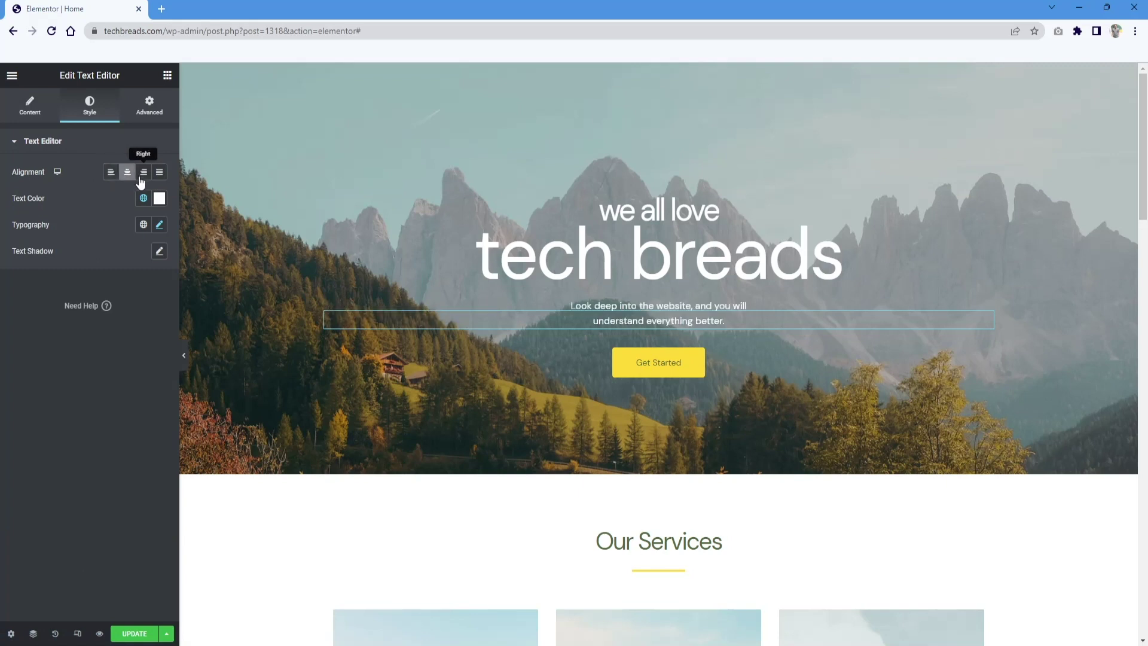
left_click(143, 175)
left_click(161, 174)
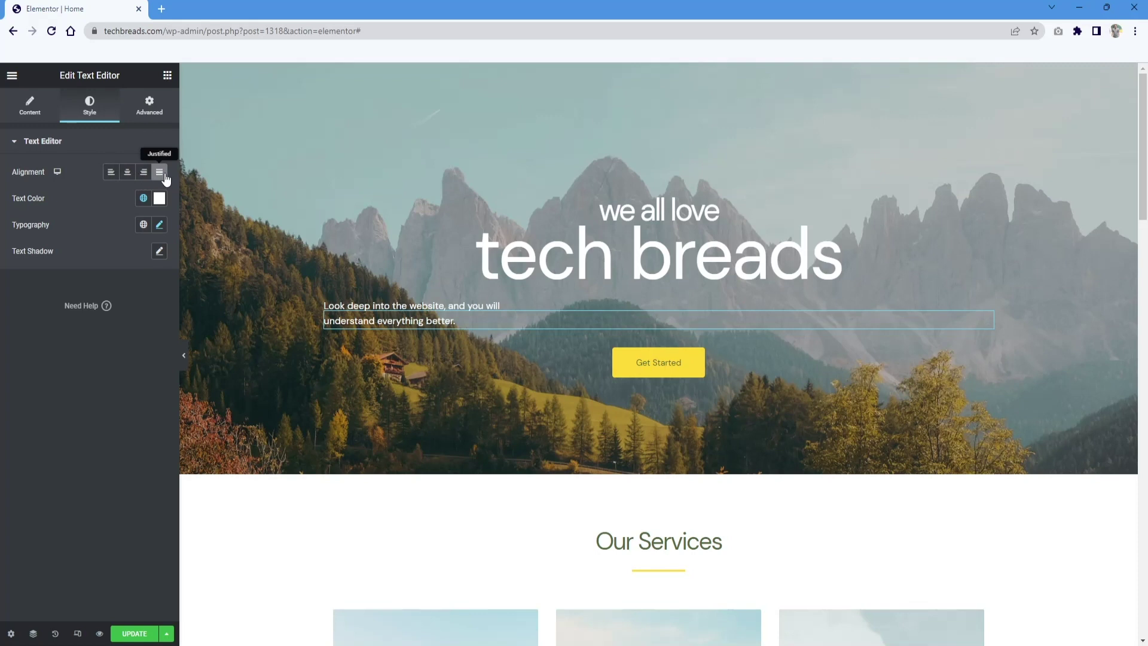
left_click(128, 172)
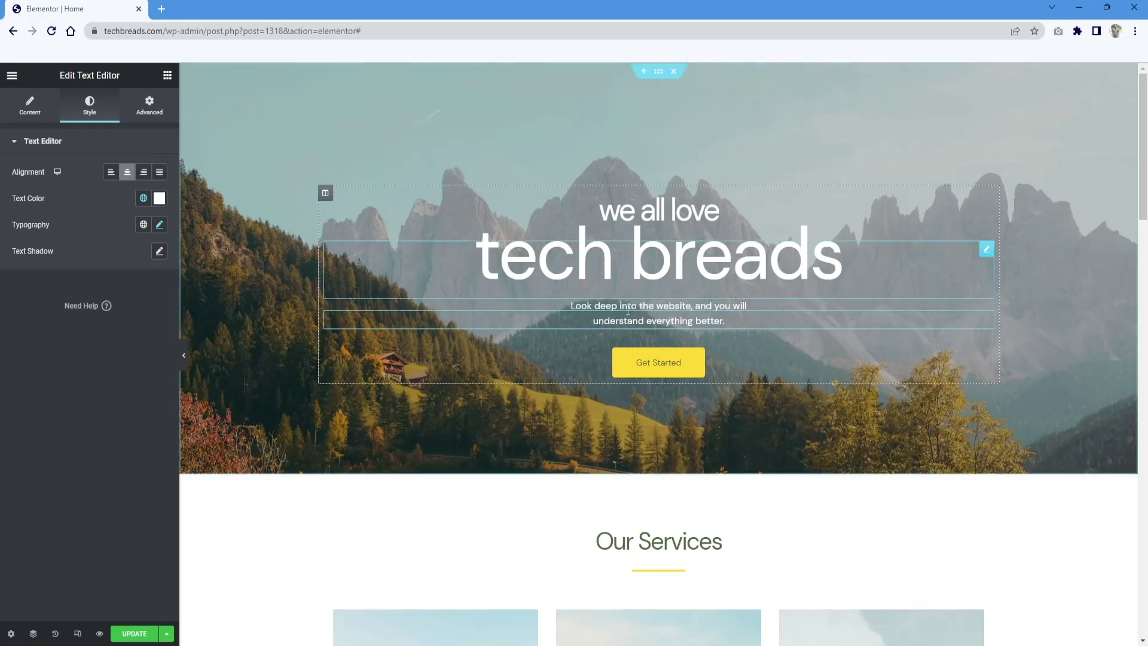
Step: Try red and blue text colors on the hero description and return it to white (#FFFFFF)
left_click(160, 206)
left_click_drag(91, 307, 157, 247)
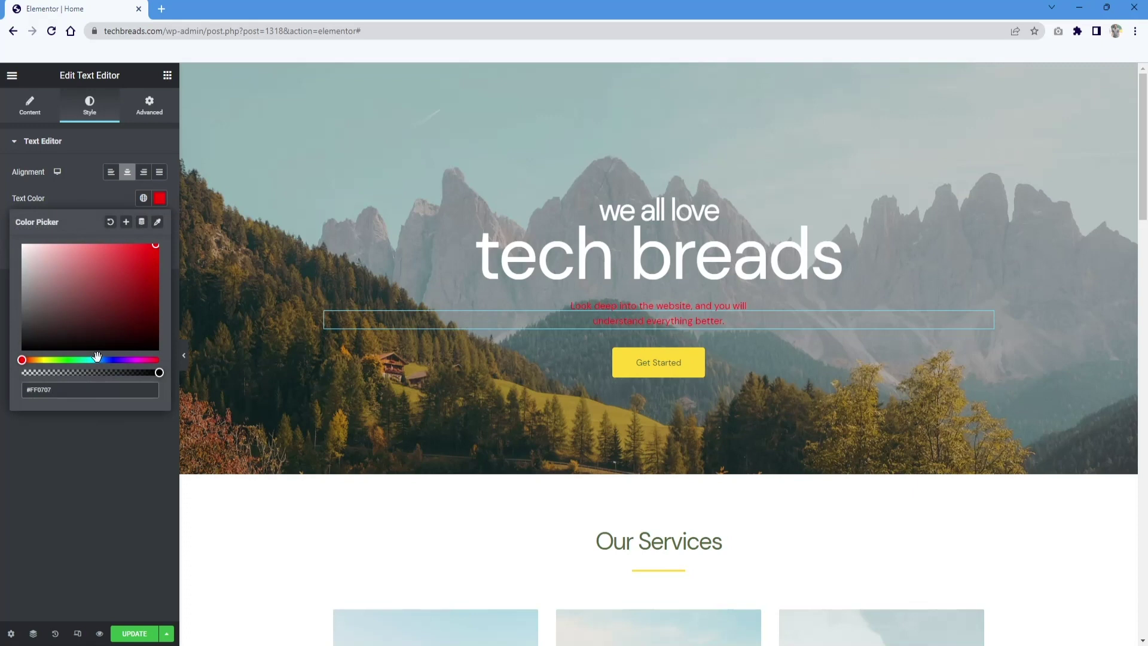
left_click_drag(94, 360, 112, 360)
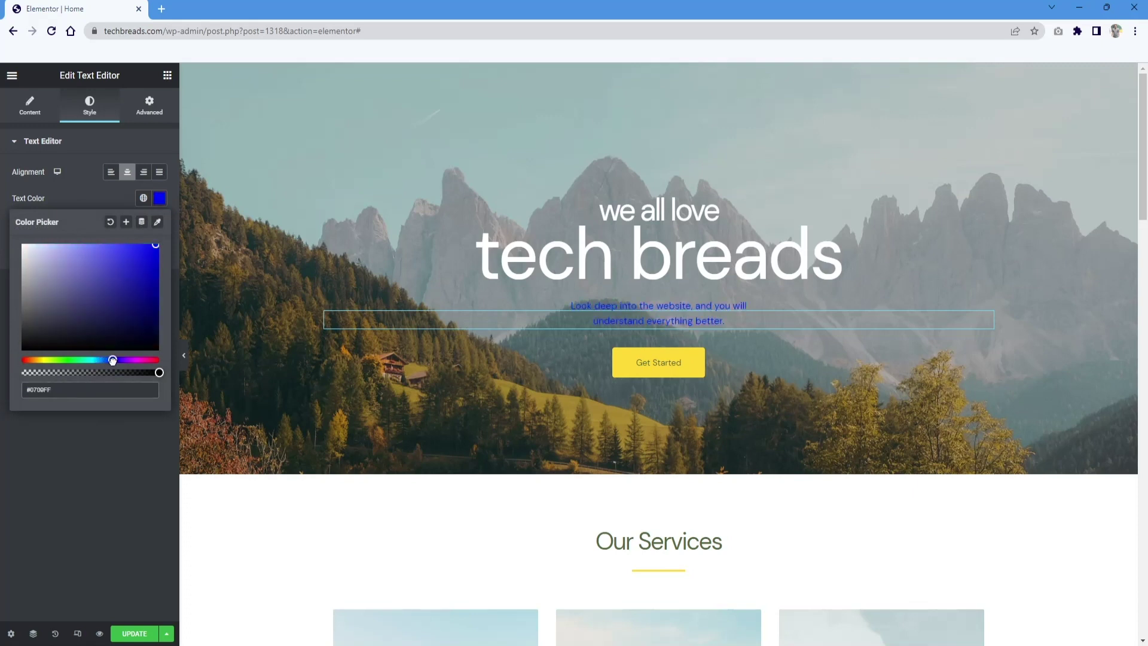
left_click_drag(119, 297, 156, 239)
left_click(64, 395)
left_click(127, 315)
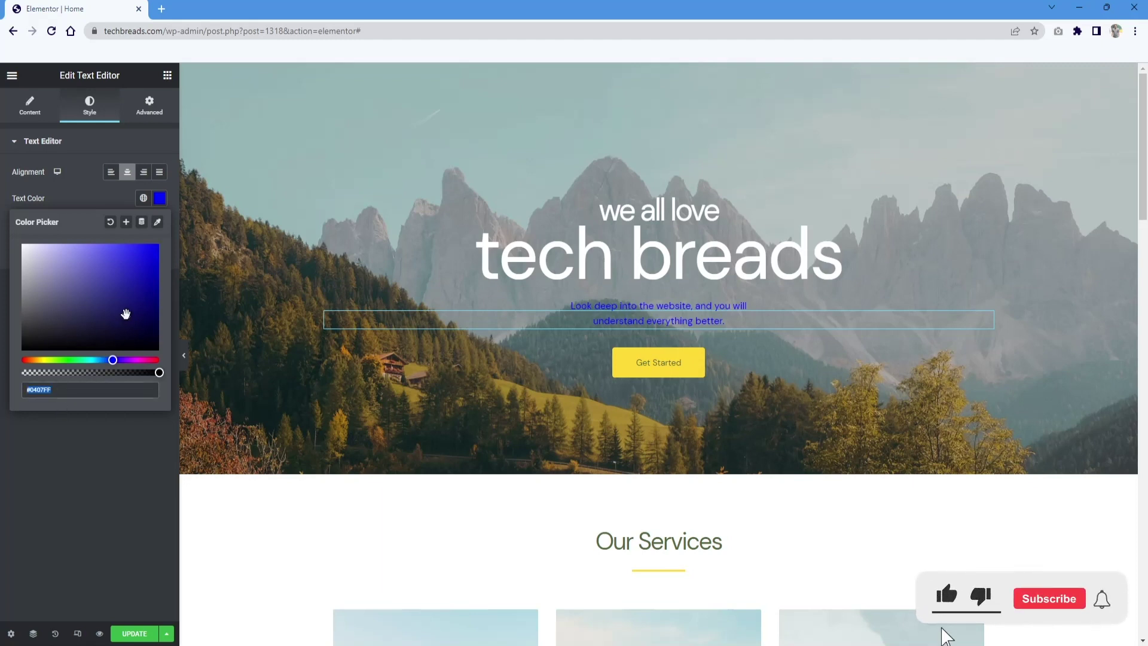
mouse_move(157, 372)
left_mouse_down()
mouse_move(87, 373)
mouse_move(159, 373)
left_mouse_up()
left_click_drag(120, 315, 10, 231)
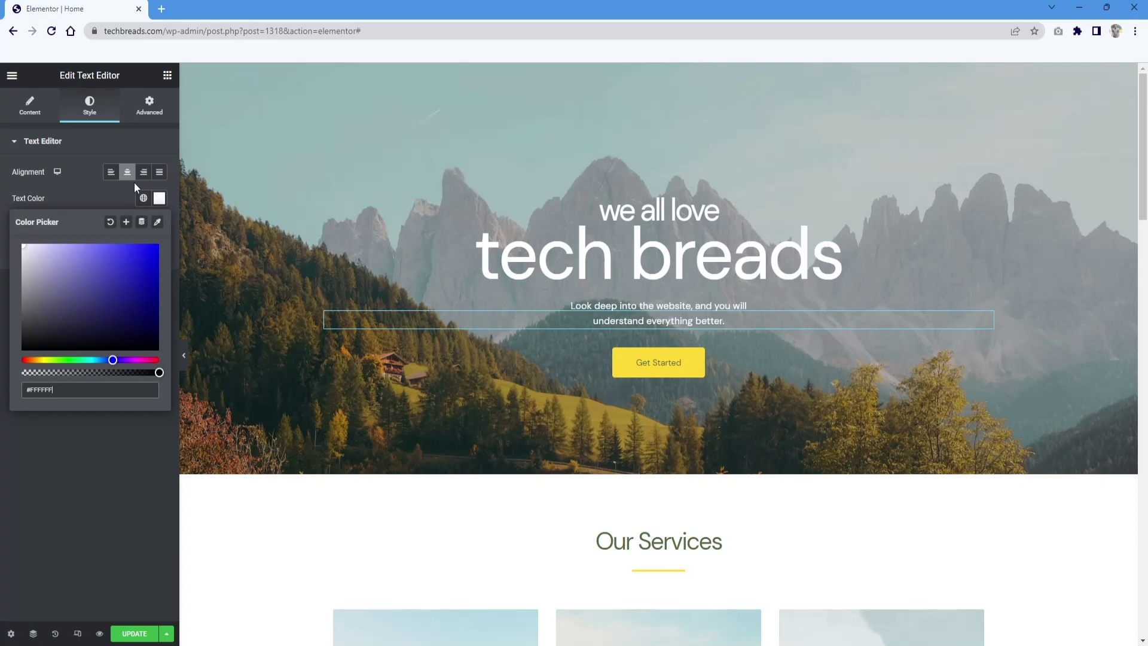
left_click(60, 193)
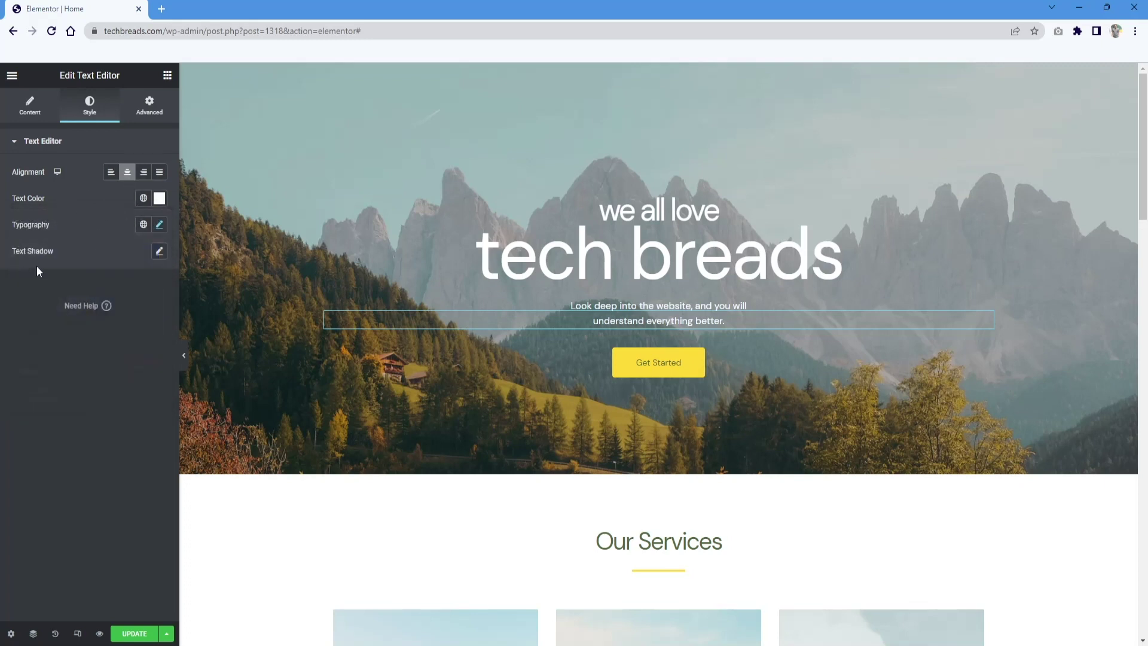
Step: Enable the text shadow on the hero description with its default settings
left_click(159, 252)
left_click(159, 252)
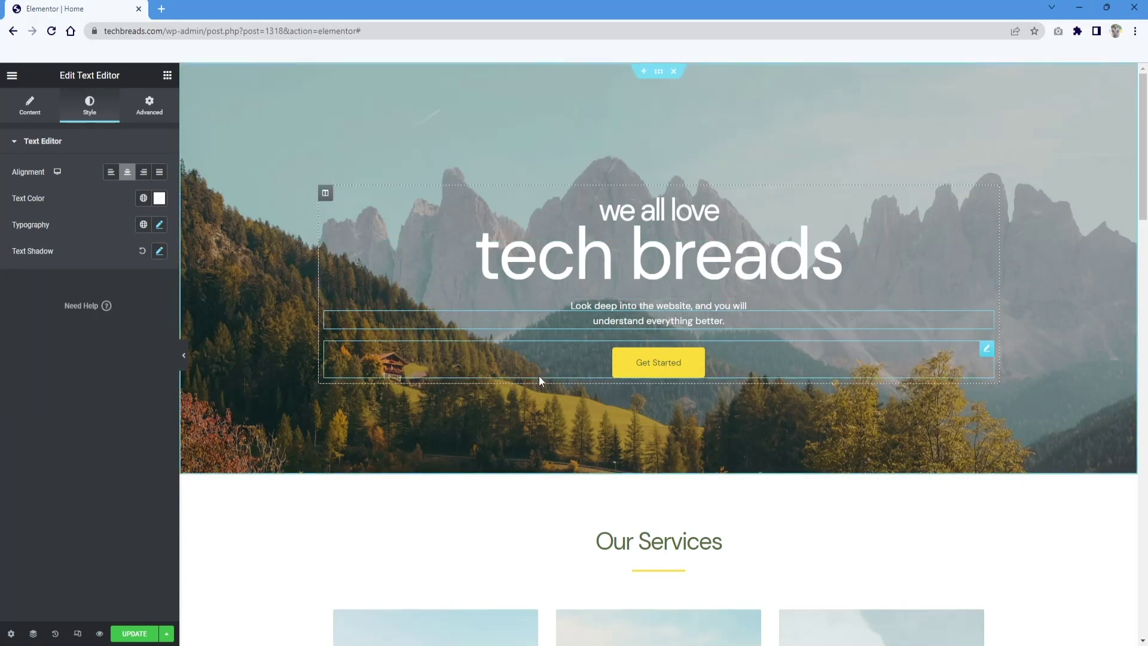
Step: Try a top margin of 0 px on the hero description and return it to -20 px
left_click(159, 113)
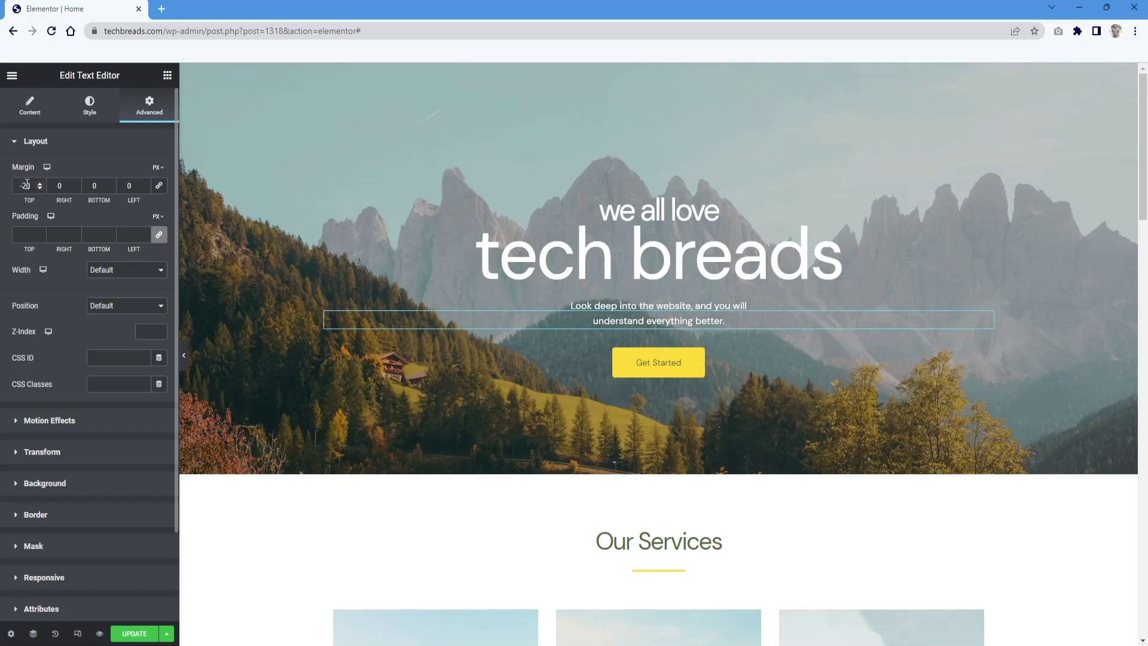
left_click_drag(35, 186, 1, 203)
type("00")
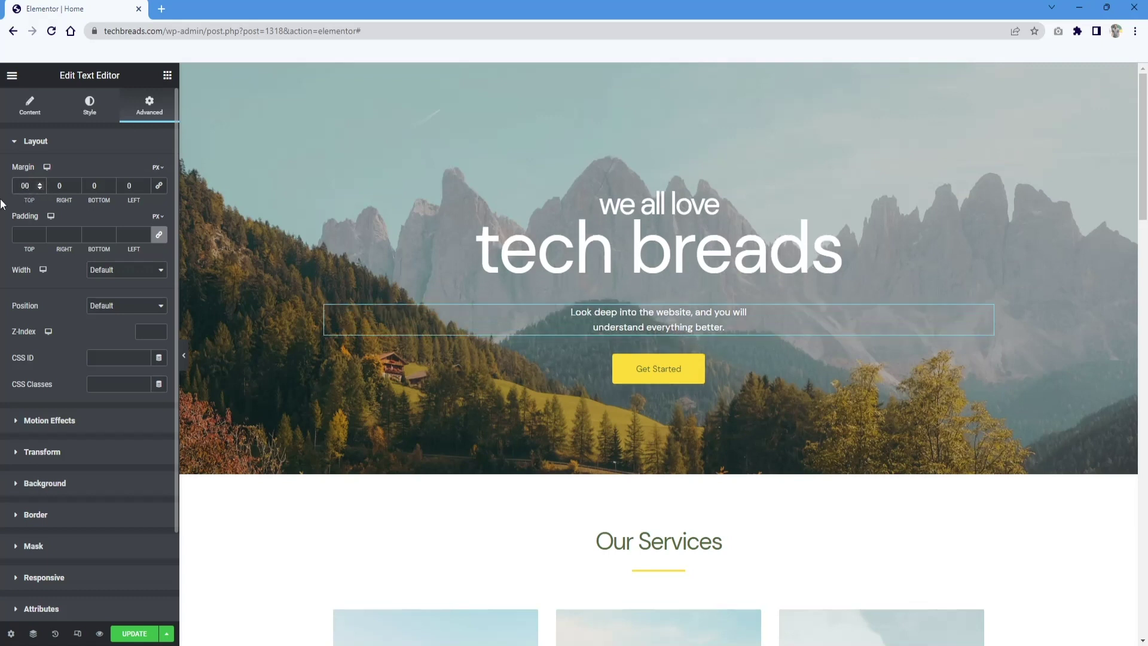
key("BackSpace")
type("0")
left_click(40, 188)
left_click(40, 189)
type("0")
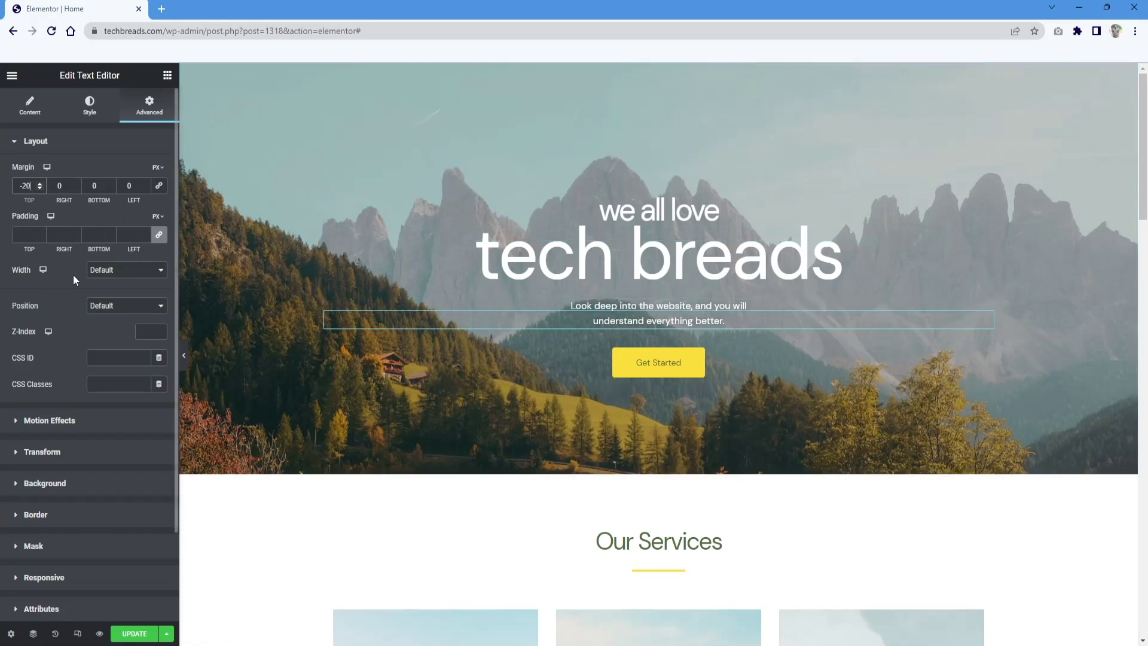
scroll(72, 289, "down", 2)
scroll(76, 364, "up", 2)
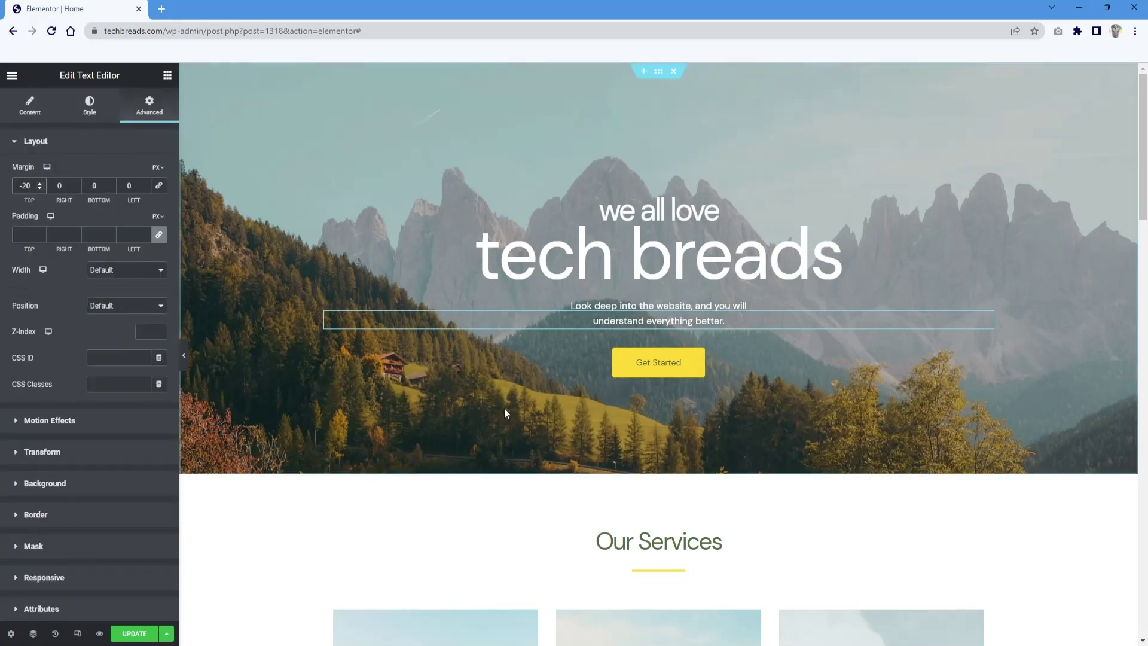
Step: Keep the hero button's type as Default and change its text to "Get Website"
scroll(819, 260, "down", 2)
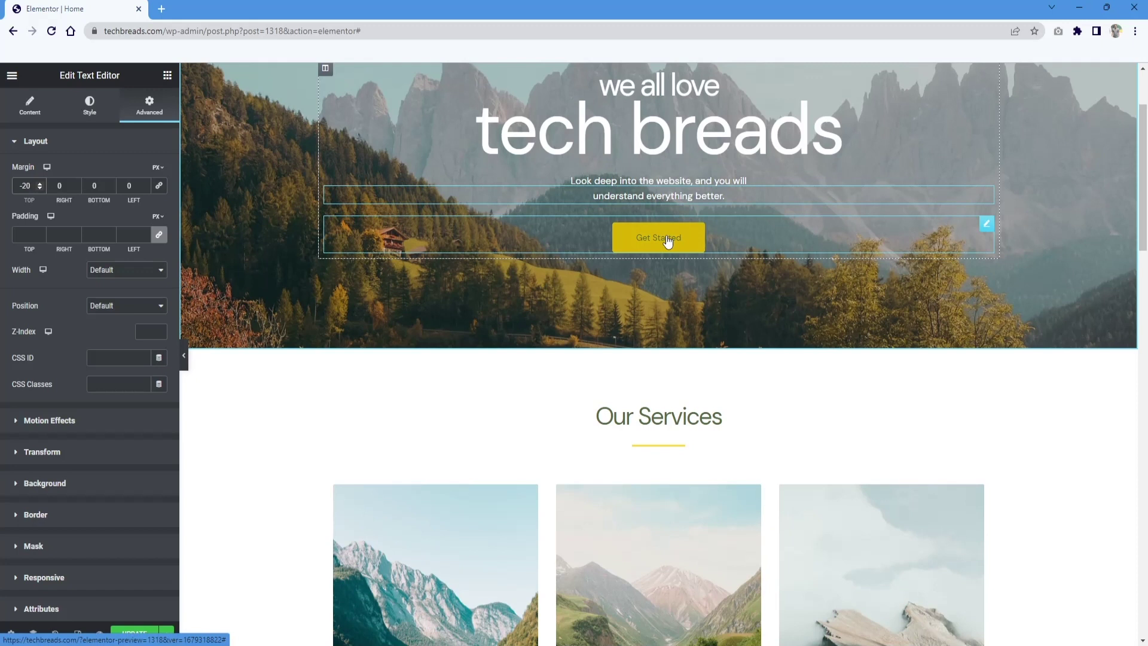
left_click(668, 241)
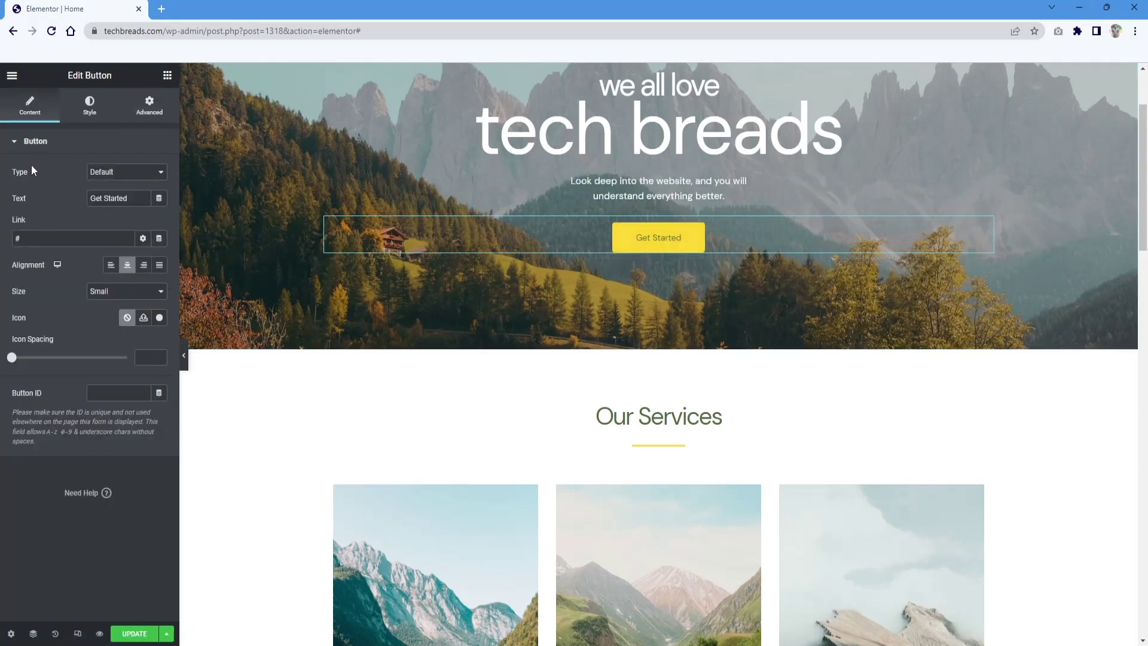
left_click(125, 174)
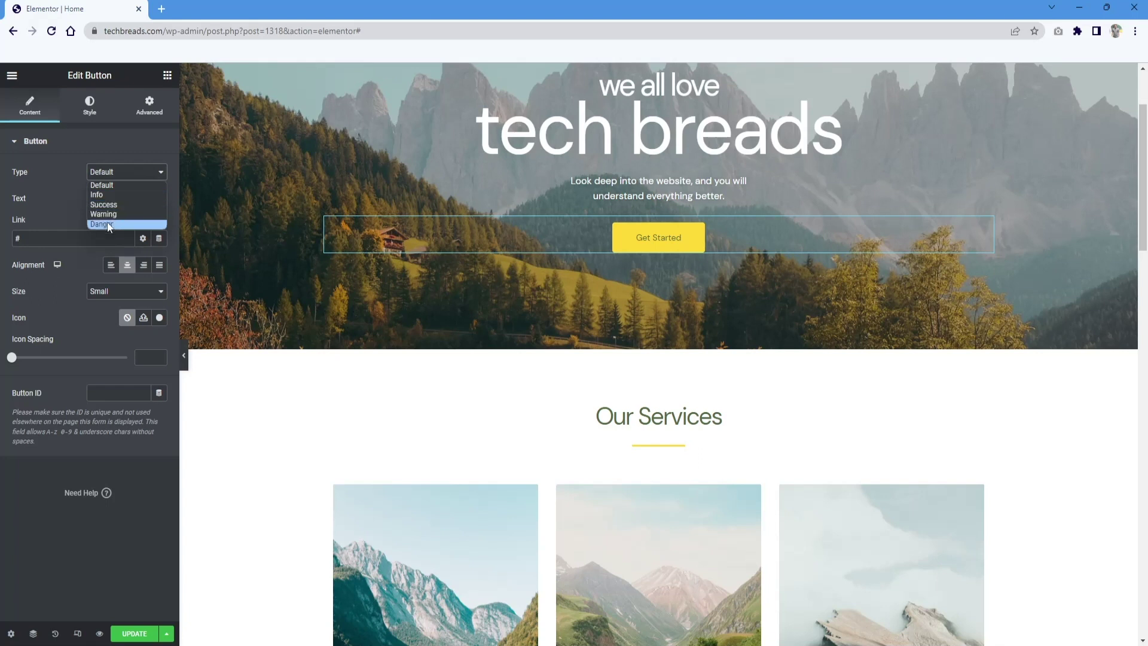
left_click(109, 178)
left_click(109, 178)
left_click(109, 181)
left_click_drag(133, 203, 2, 219)
key("BackSpace")
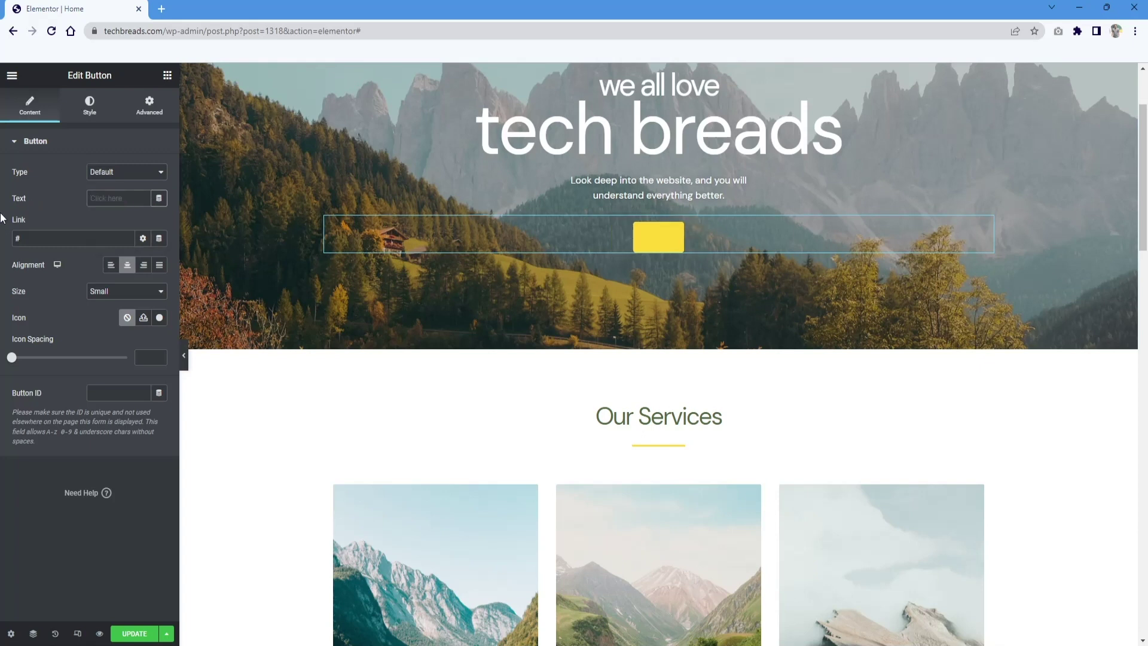
type("Get Website")
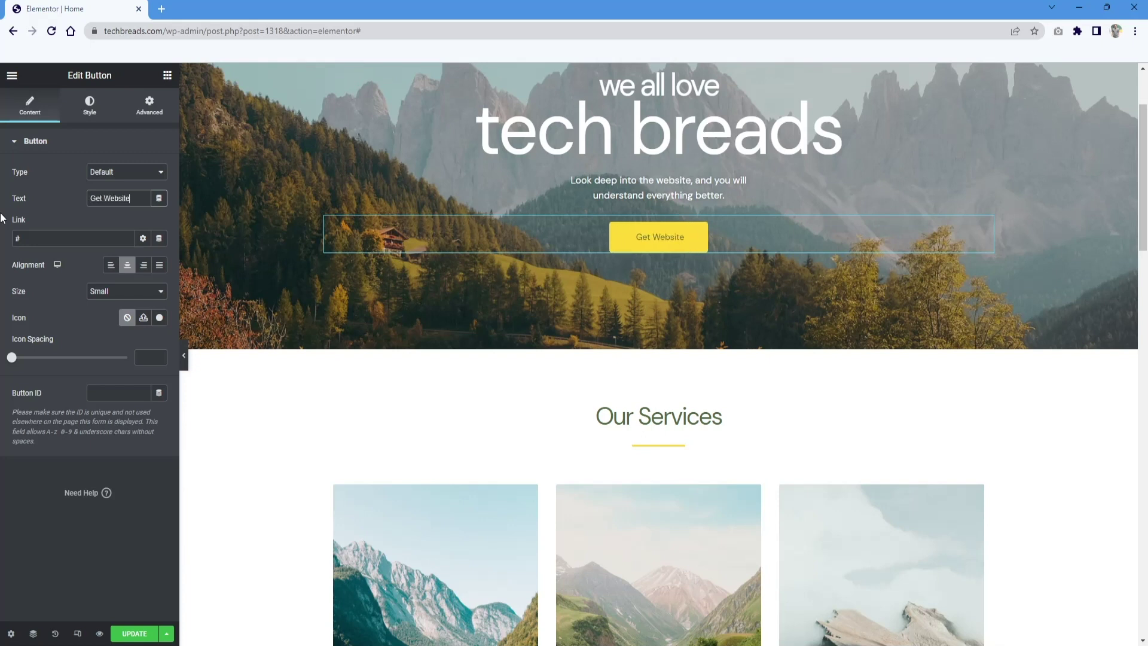
Step: Select the existing "#" link value of the hero button
left_click(52, 240)
left_click_drag(27, 244, 4, 244)
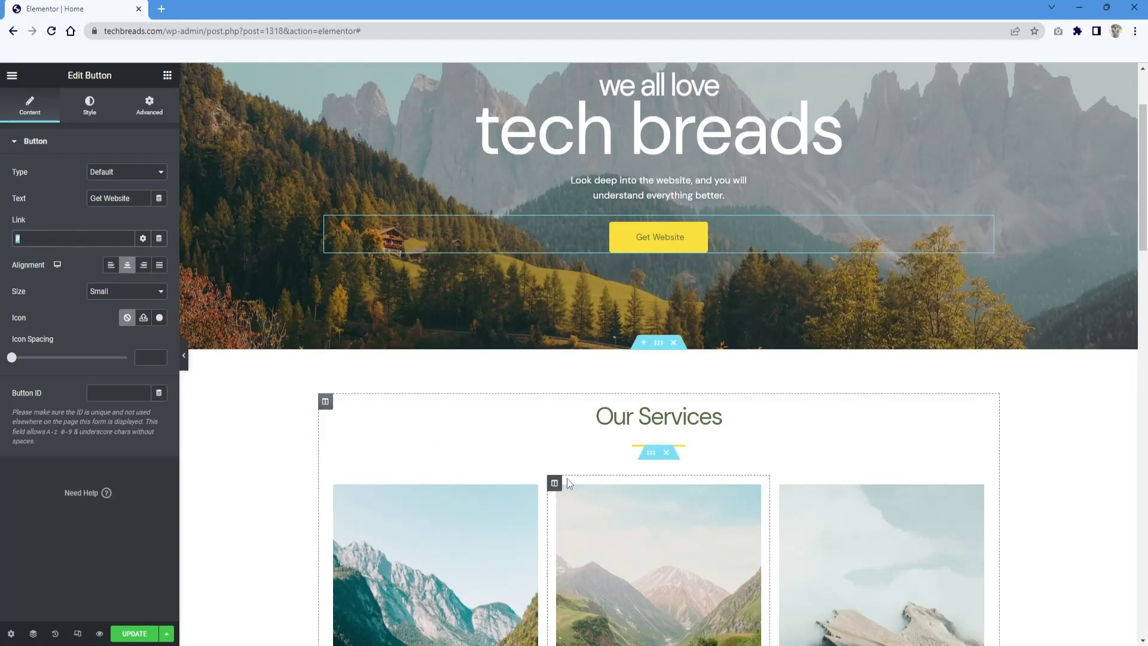
Step: Open techbreads.com in a new browser tab and go to the site's Services page
scroll(371, 359, "up", 2)
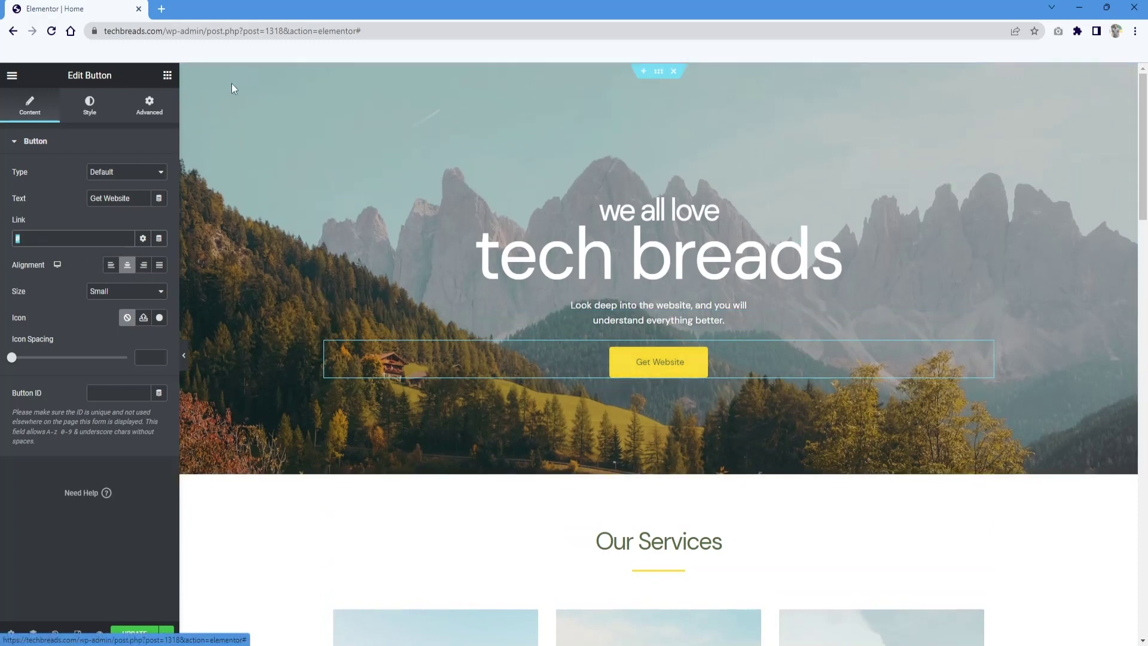
left_click(162, 9)
type("techb")
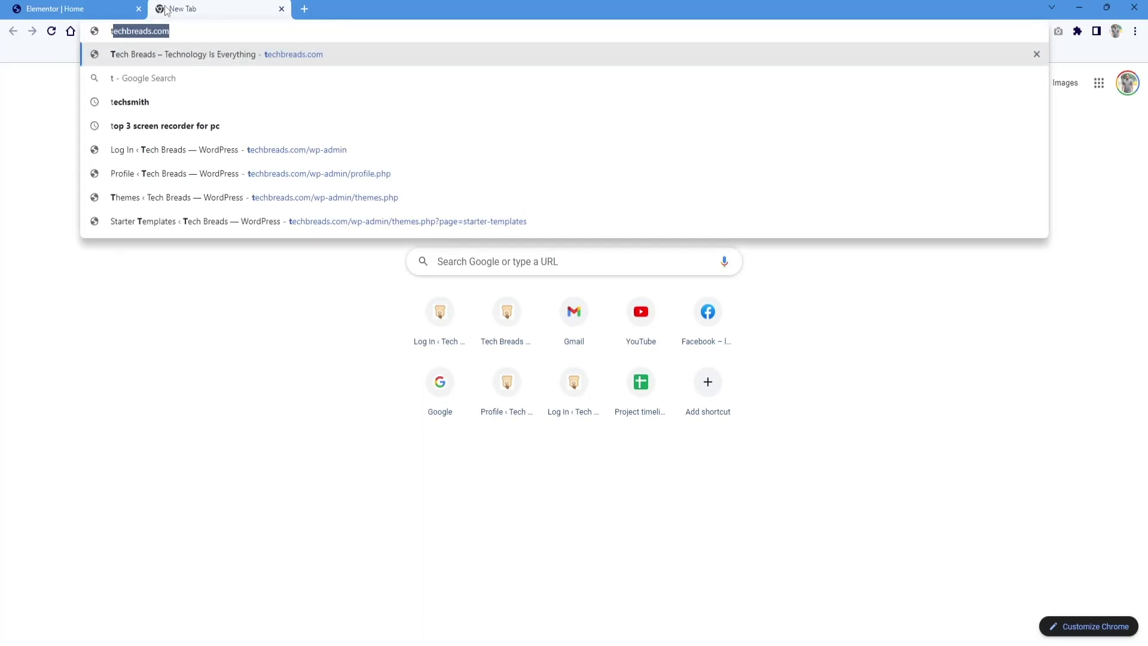
type("reads")
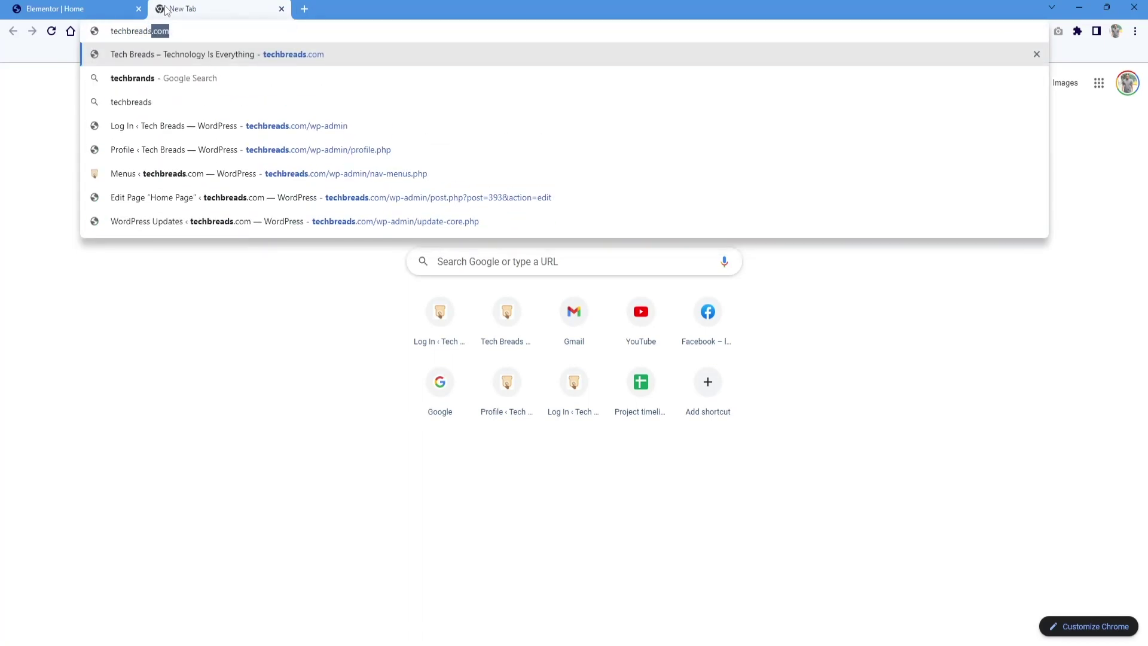
key("Return")
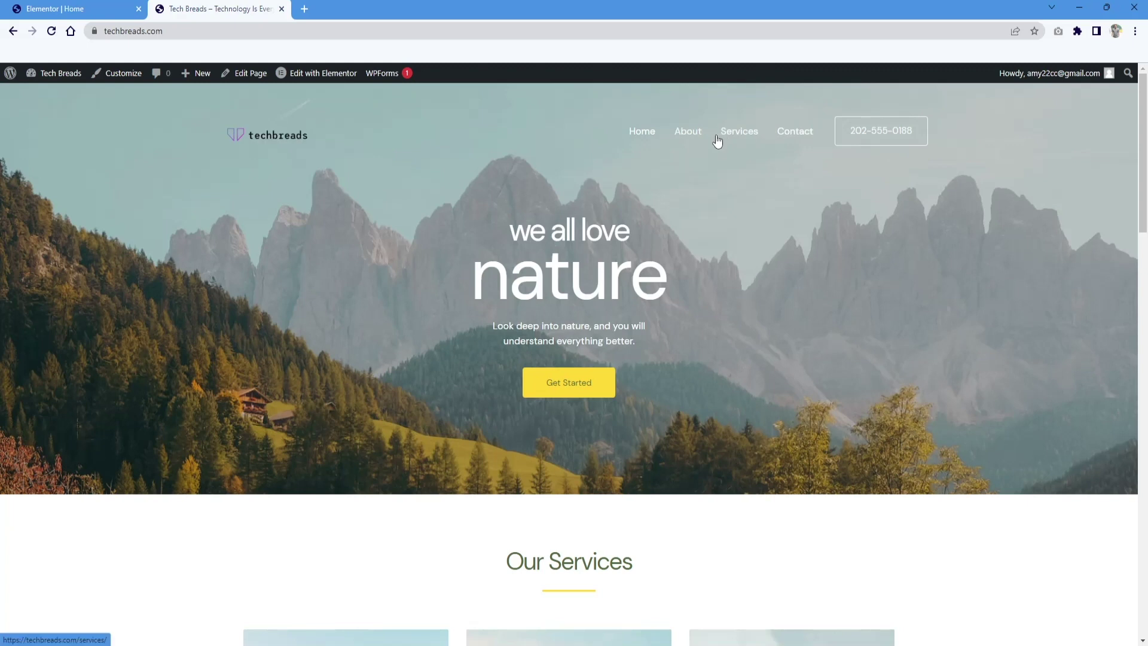
left_click(742, 138)
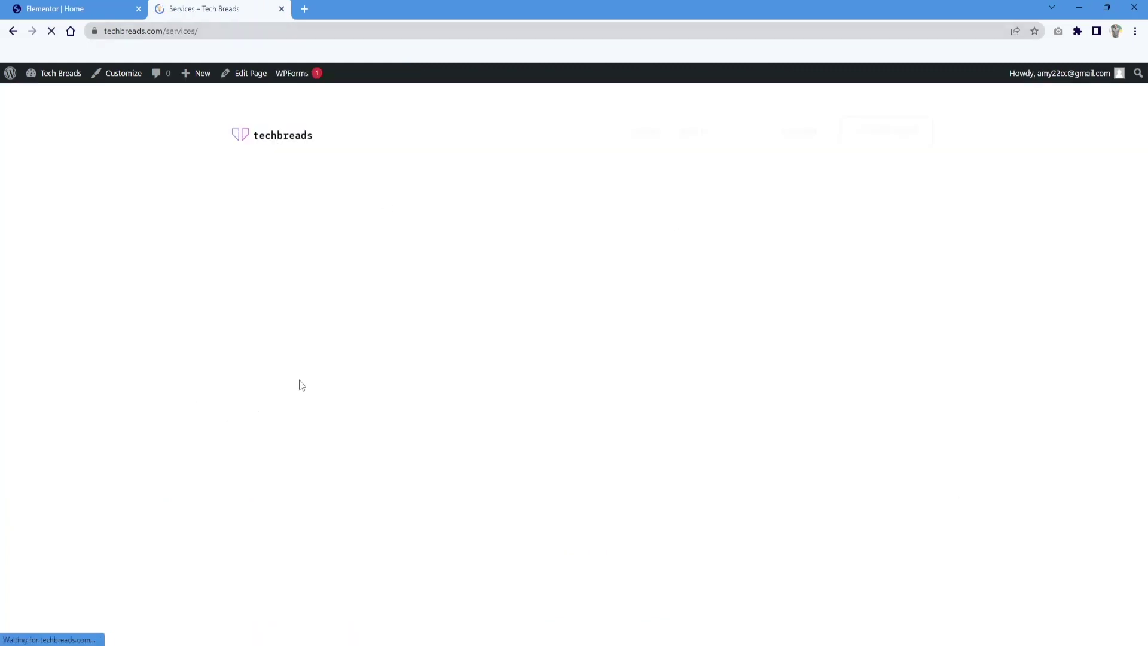
scroll(623, 407, "down", 15)
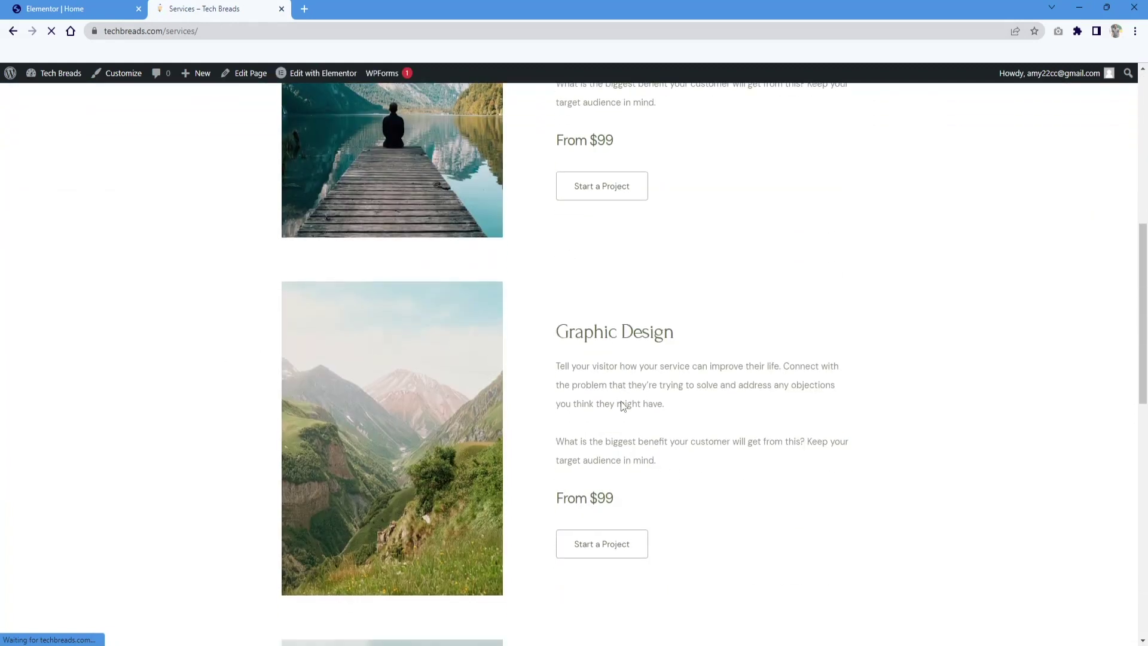
scroll(623, 406, "down", 3)
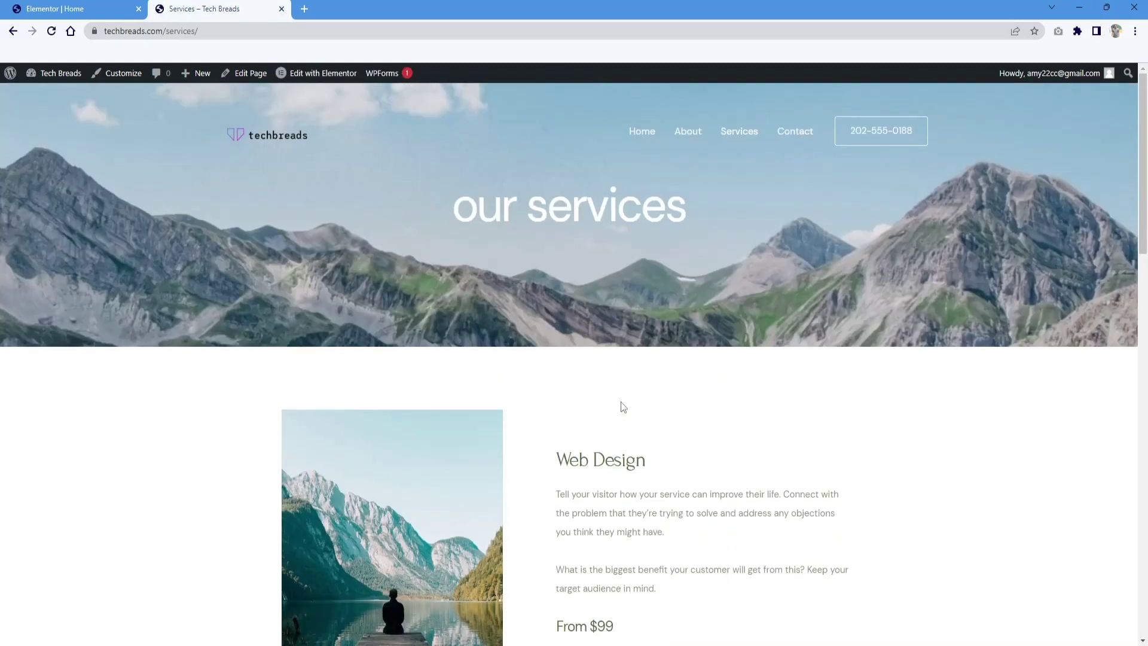
left_click(205, 32)
key("ctrl+c")
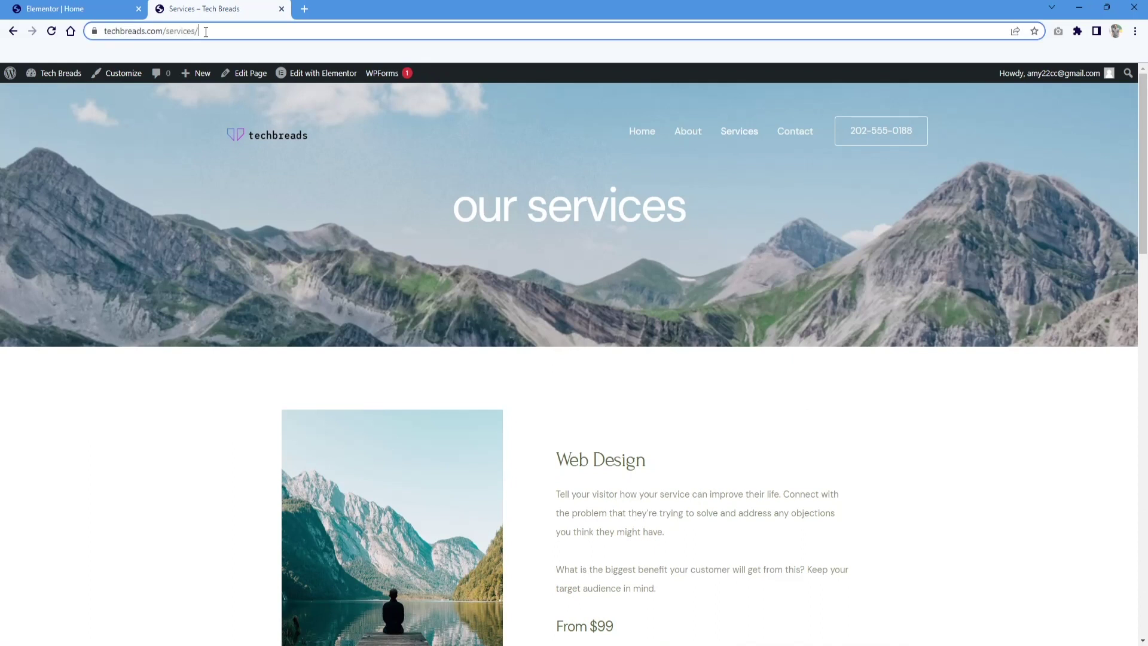
left_click(78, 8)
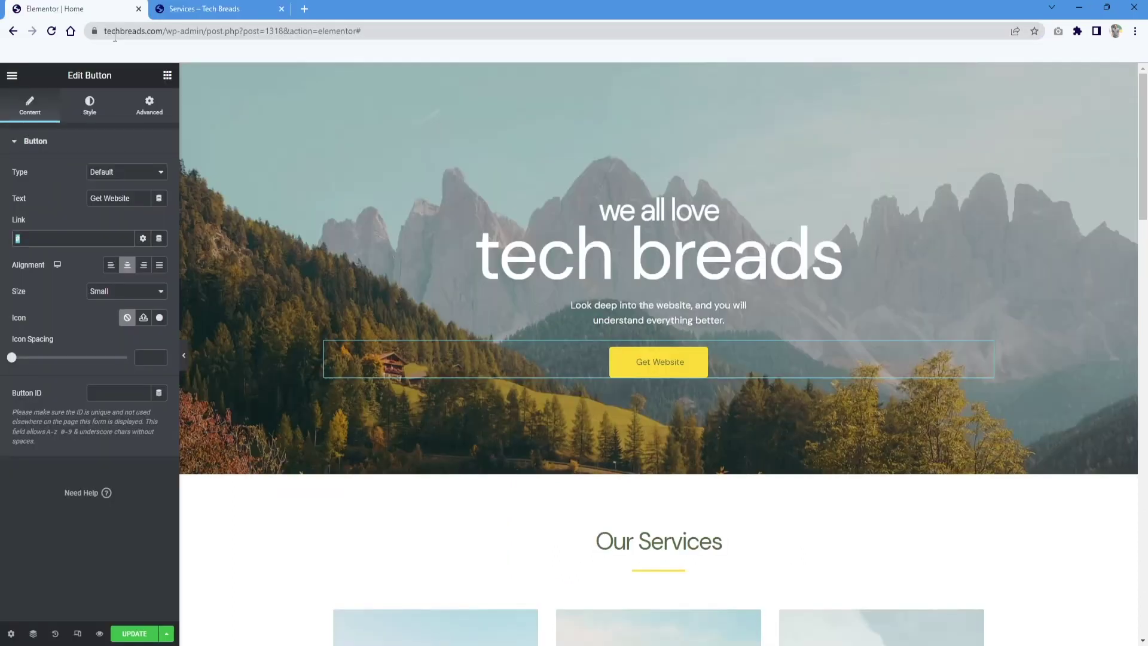
key("ctrl+v")
Step: Search the icon library for "website", shorten the filter to "w", and insert the plain right-pointing arrow as the hero button's icon
left_click(160, 319)
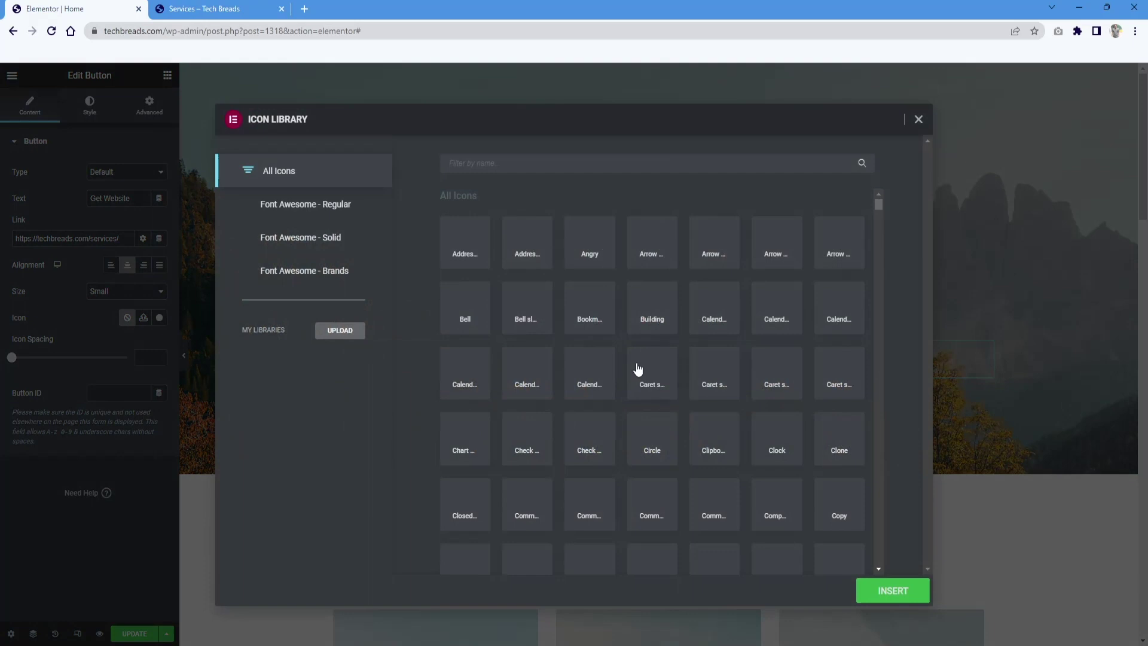
left_click(551, 164)
type("website")
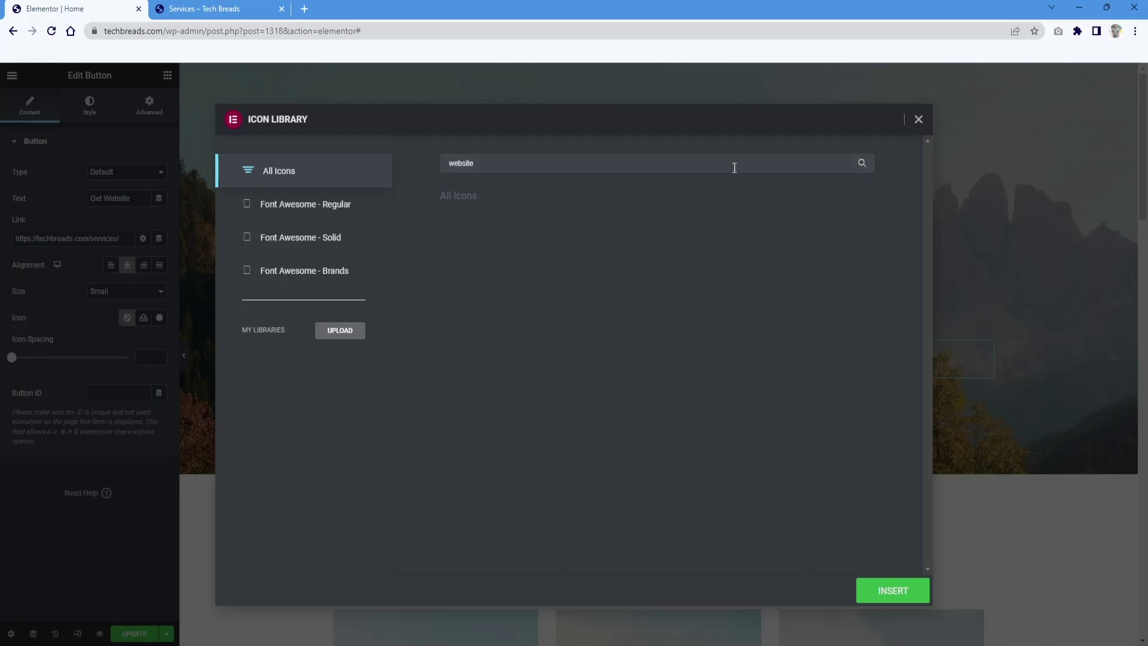
key("BackSpace")
key("BackSpace")
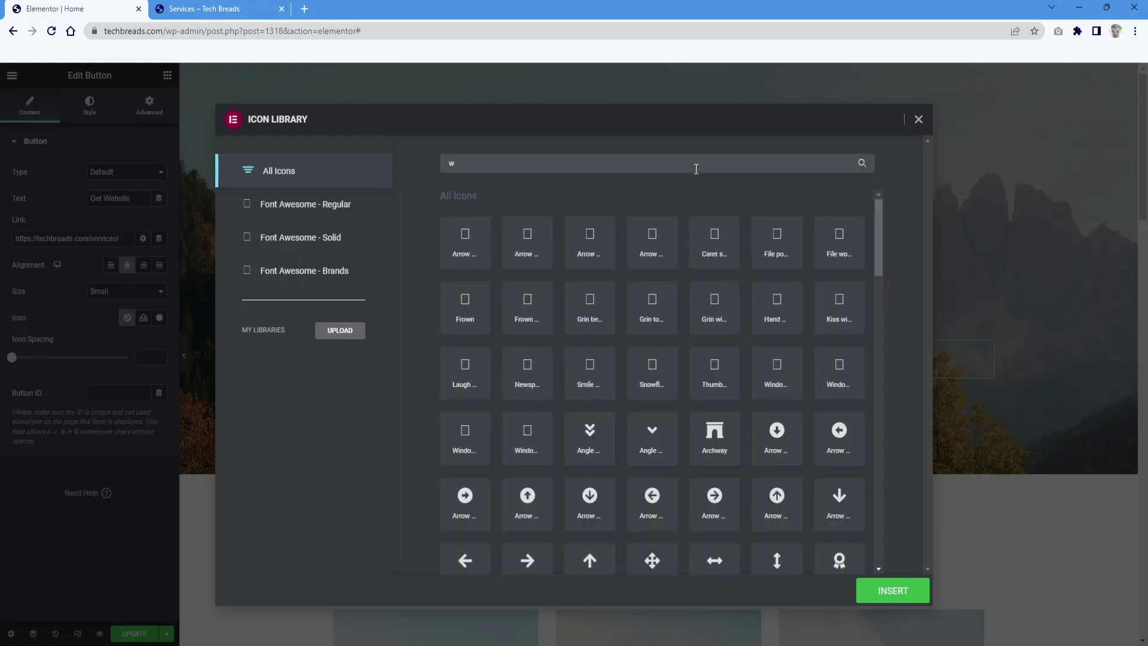
scroll(676, 425, "down", 3)
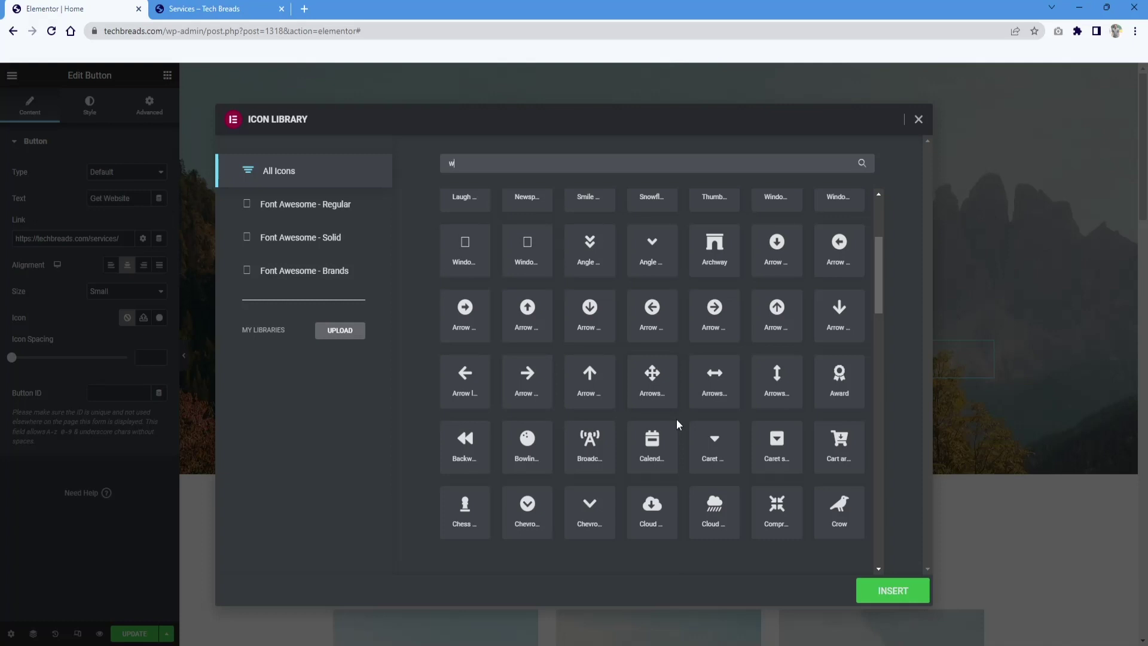
left_click(519, 388)
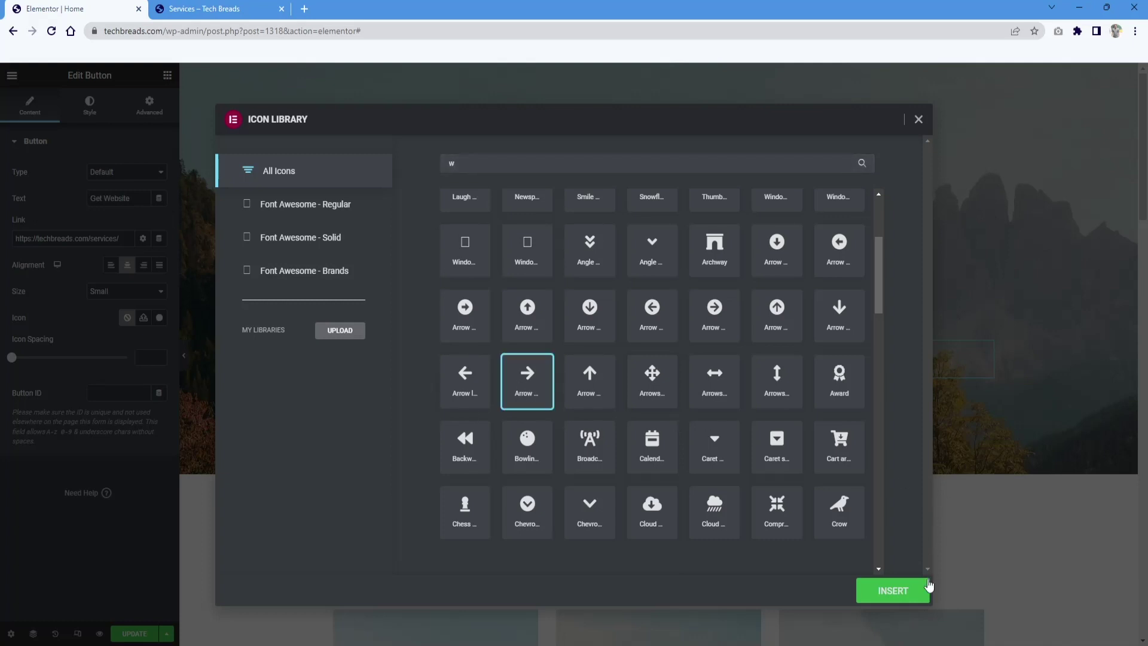
left_click(908, 590)
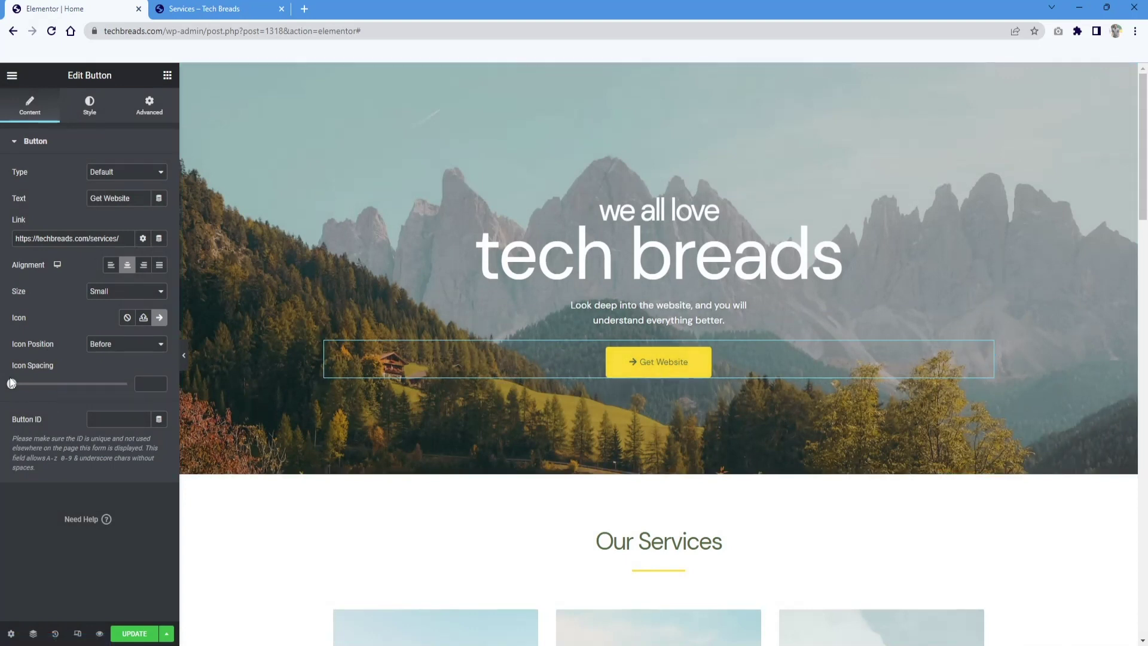
Step: Place the arrow icon after the hero button's text and set the icon spacing to 16
left_click(120, 347)
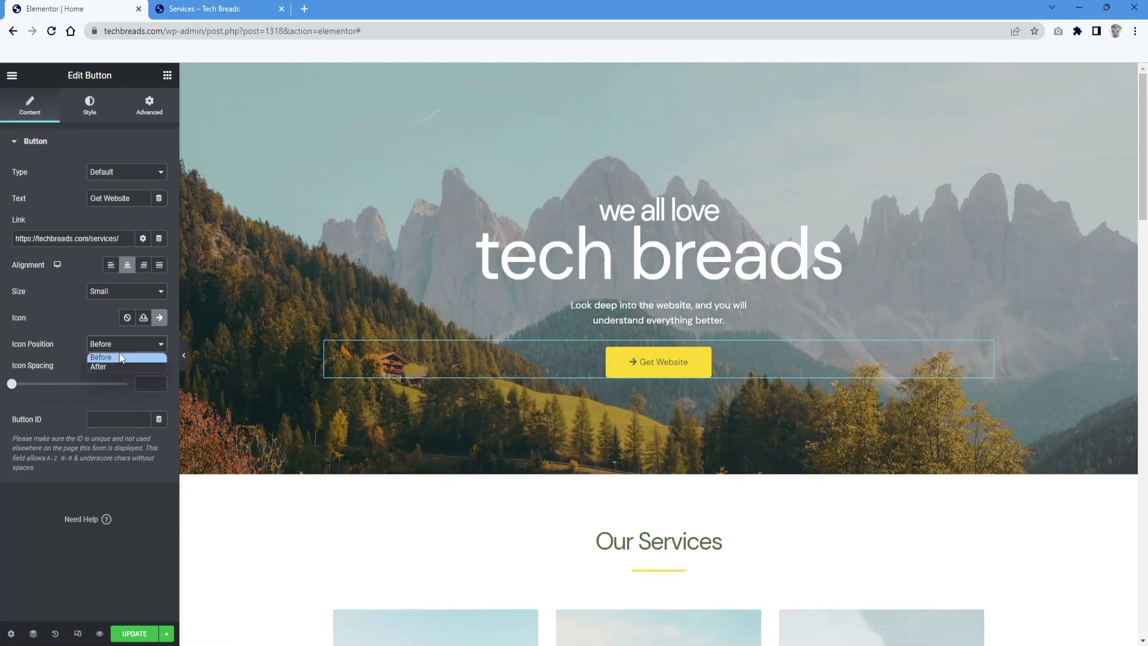
left_click(115, 367)
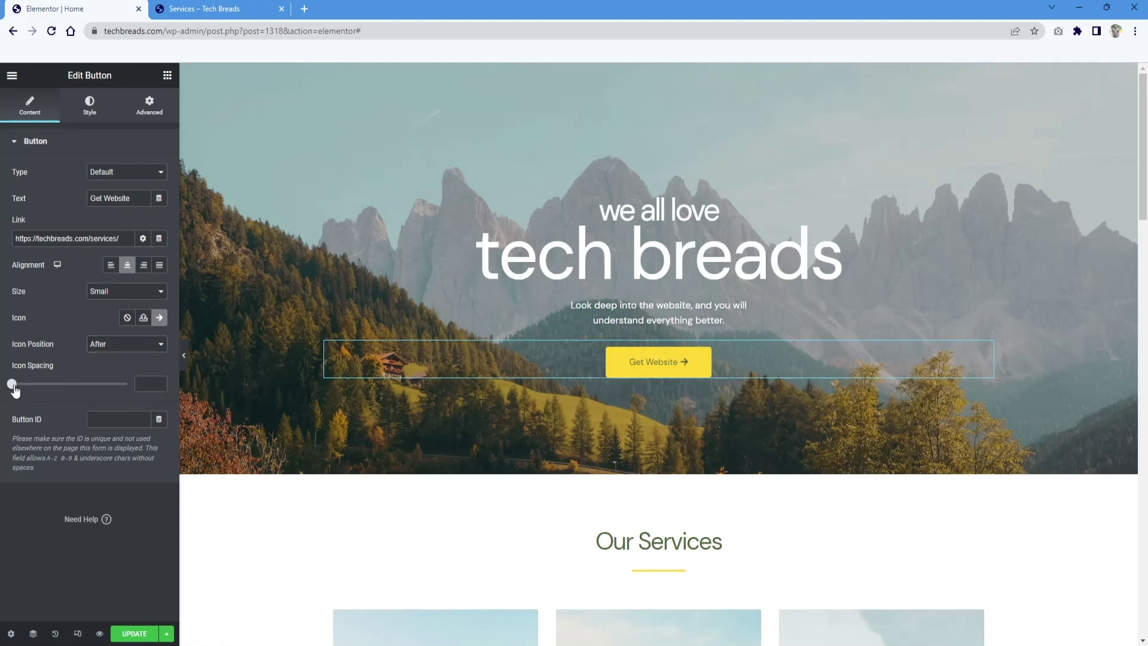
left_click_drag(15, 388, 49, 385)
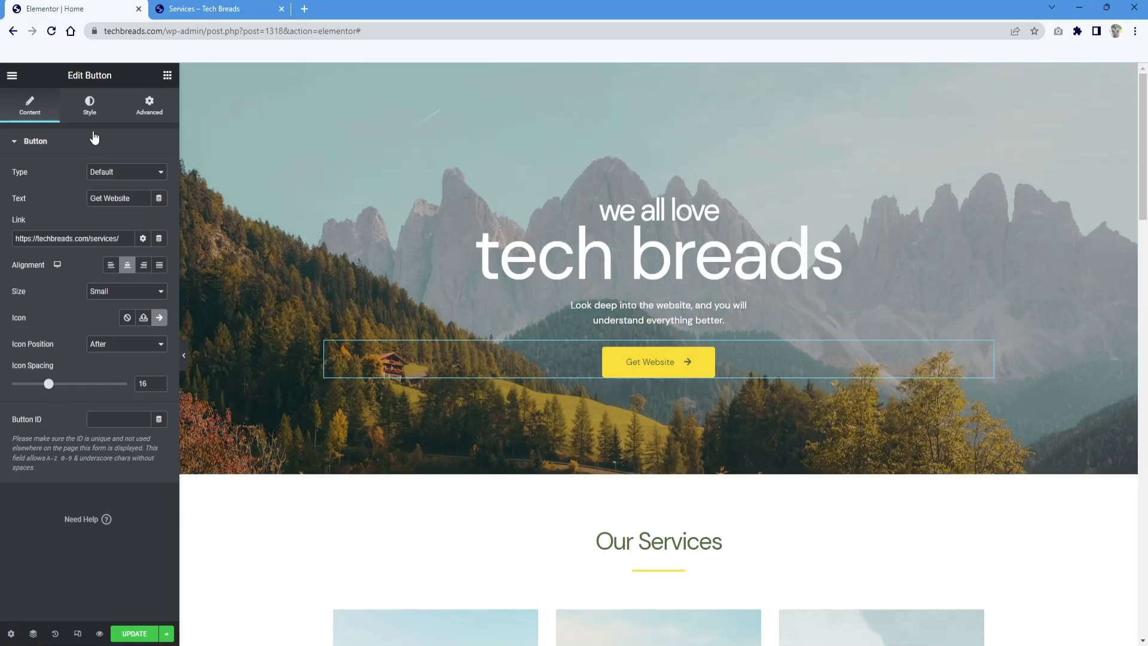
Step: Set the hero button's font size to 15 px, keeping the Default font family and Normal weight
left_click(103, 107)
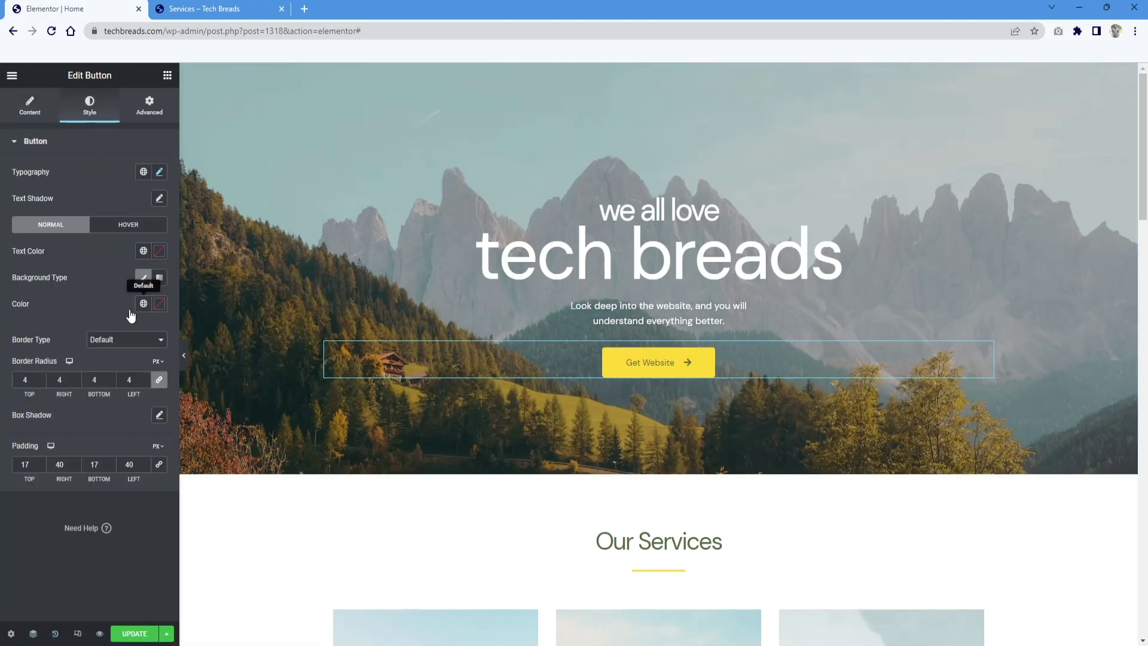
left_click(160, 172)
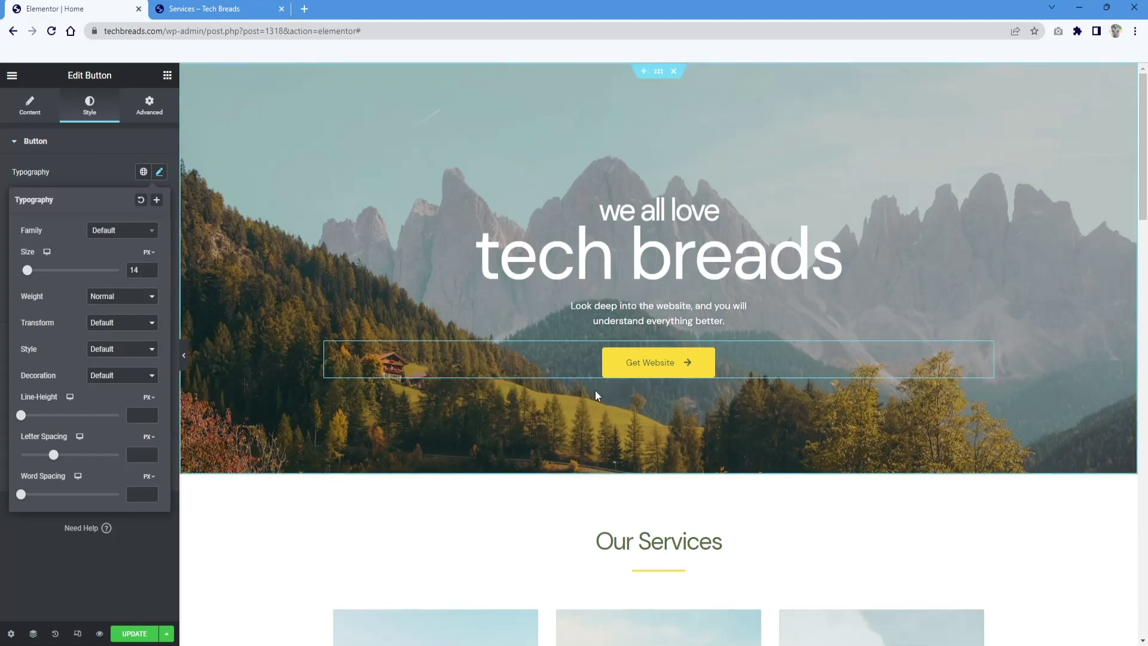
left_click(133, 232)
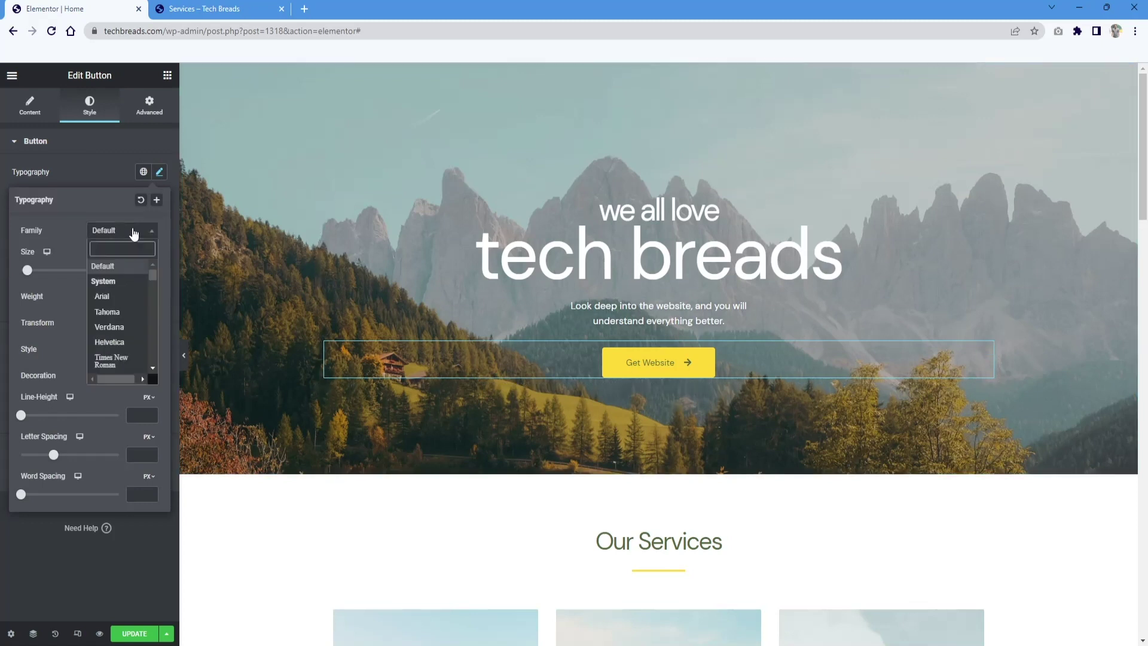
left_click(134, 232)
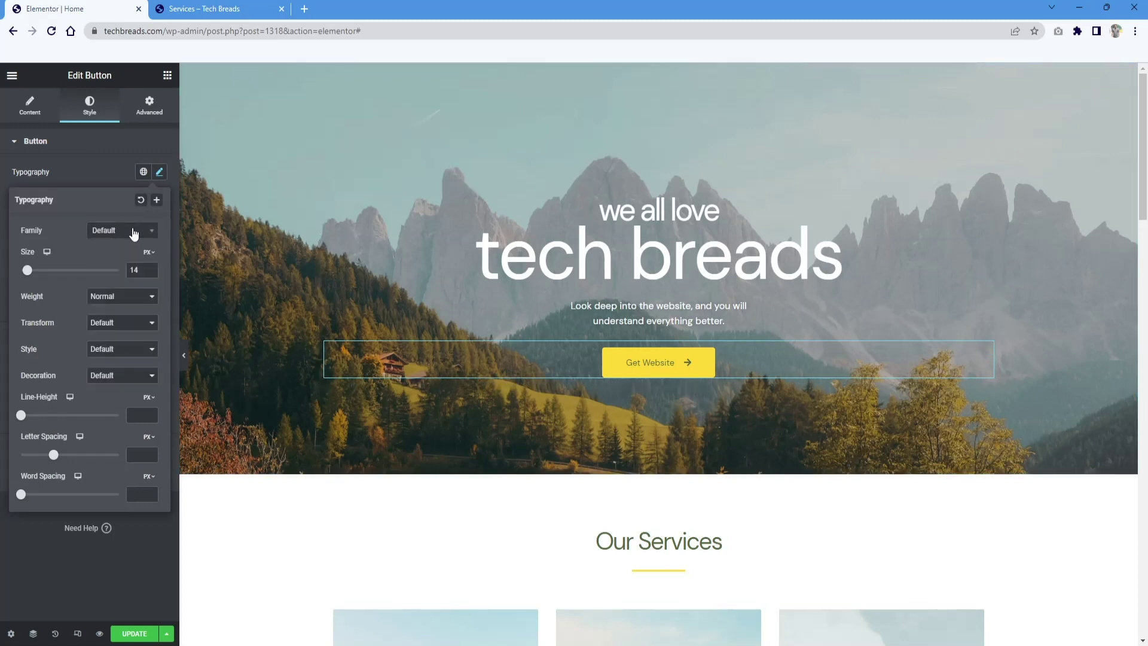
left_click(151, 269)
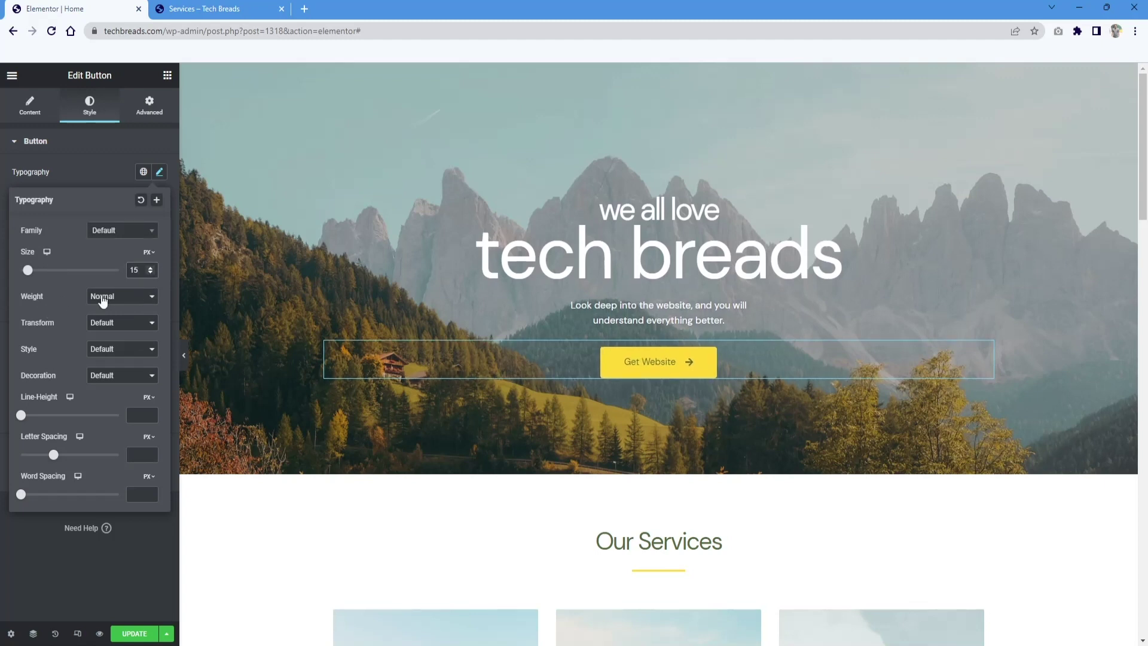
left_click(147, 297)
left_click(148, 301)
left_click(160, 175)
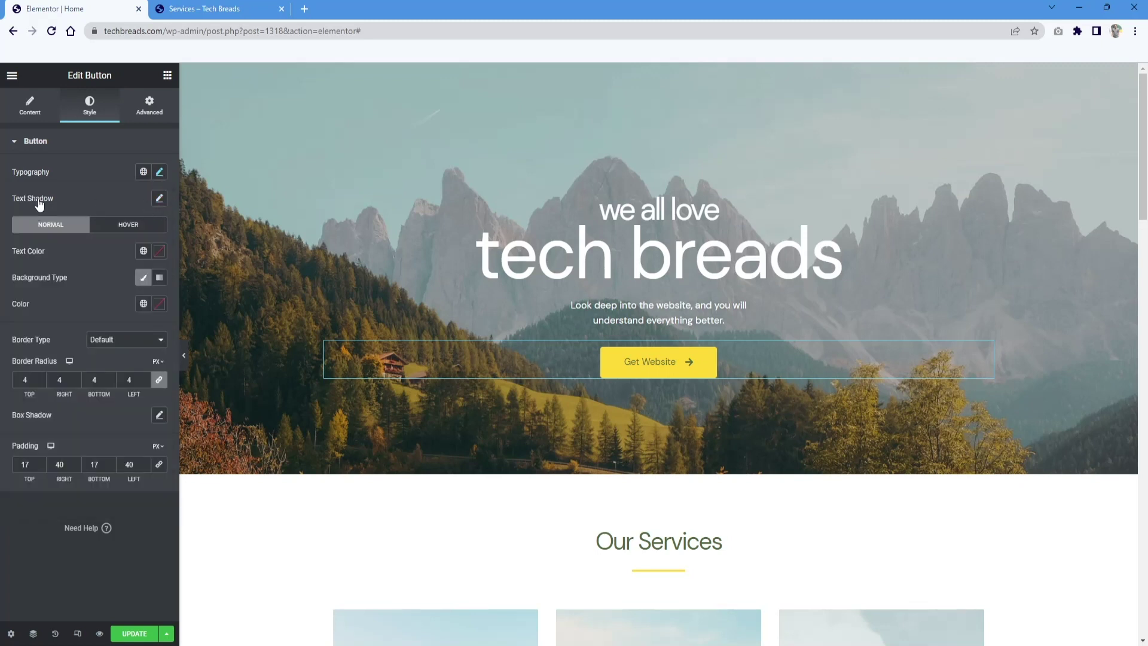
Step: Try the Gradient background type on the hero button and clear it, keeping the border radius at 4 px
left_click(160, 279)
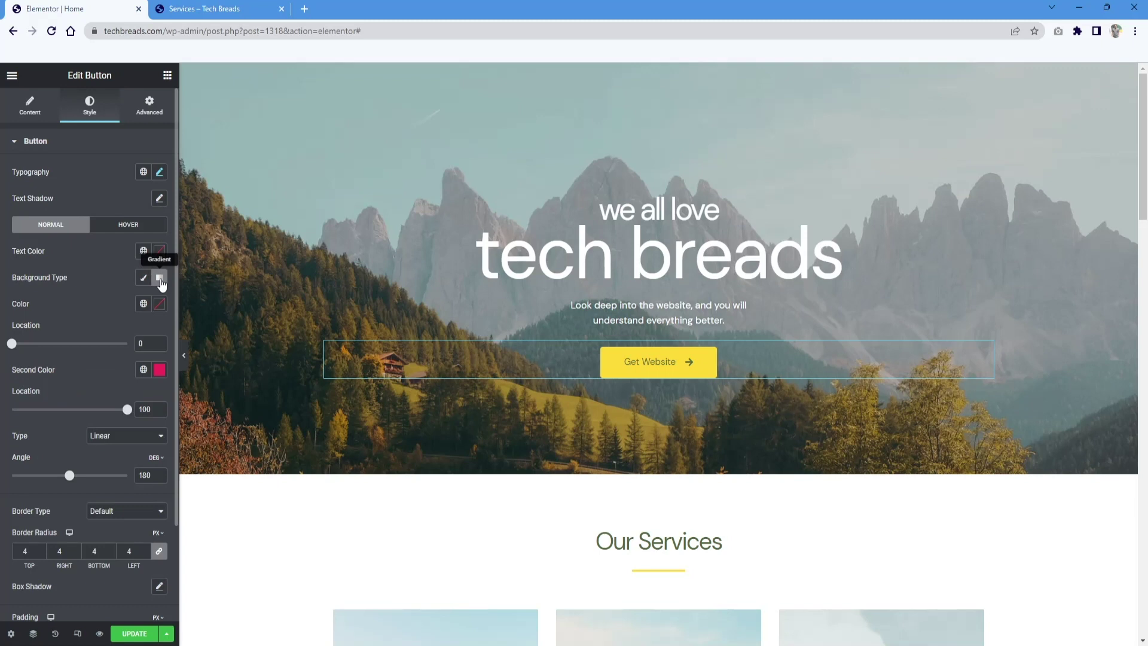
left_click(160, 279)
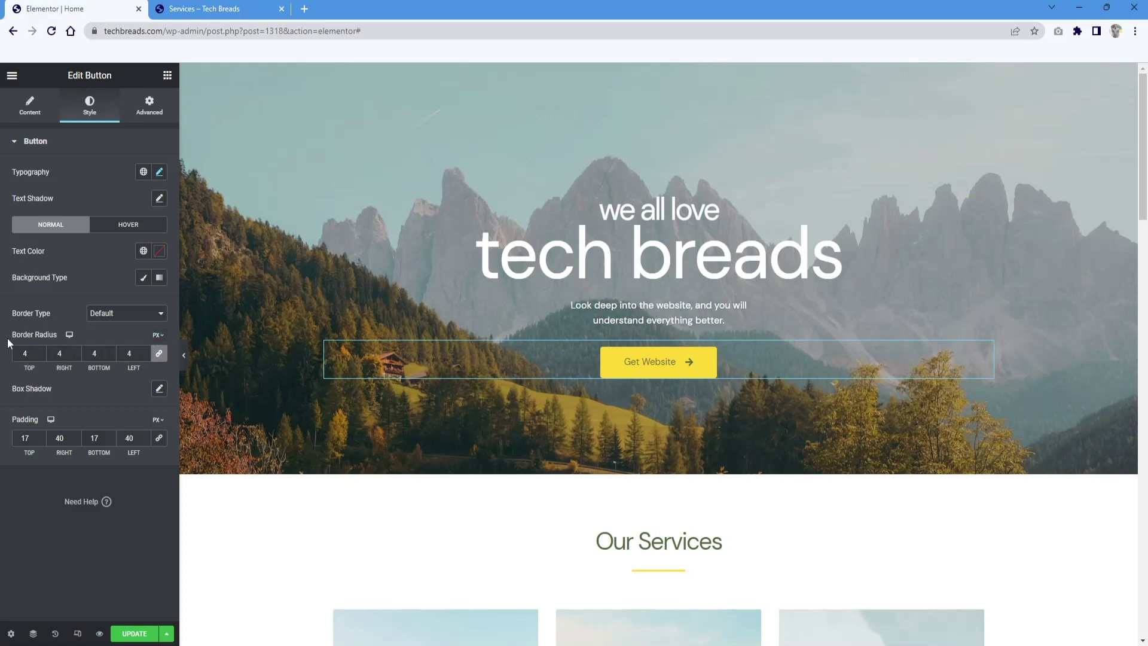
left_click(41, 356)
left_click(41, 355)
Step: Review the hero button's advanced settings, including margin, padding, motion effects and background
left_click(151, 113)
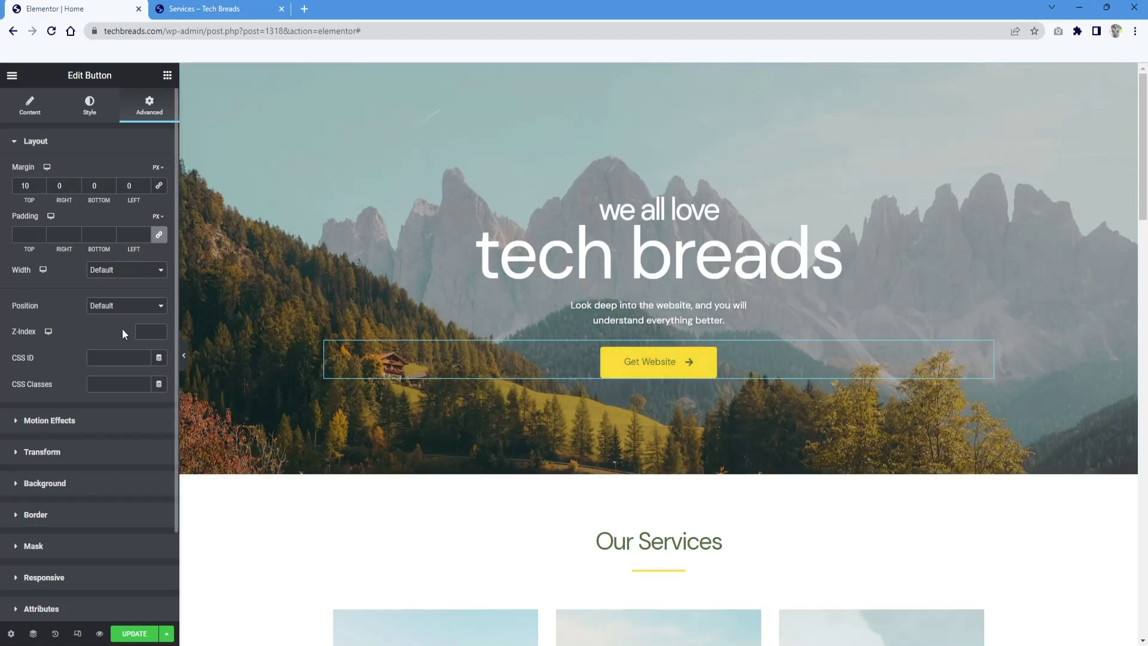
scroll(122, 334, "down", 2)
scroll(115, 336, "up", 2)
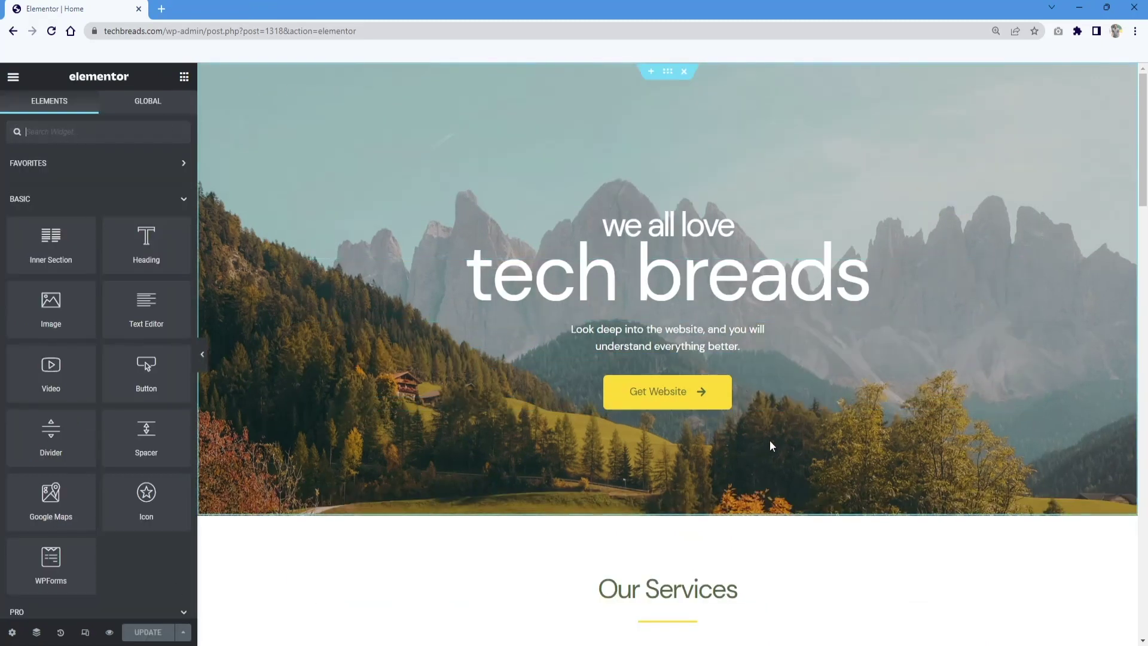
Step: Select the whole hero section, check its layout and structure settings, and bring up its background image options
left_click(667, 80)
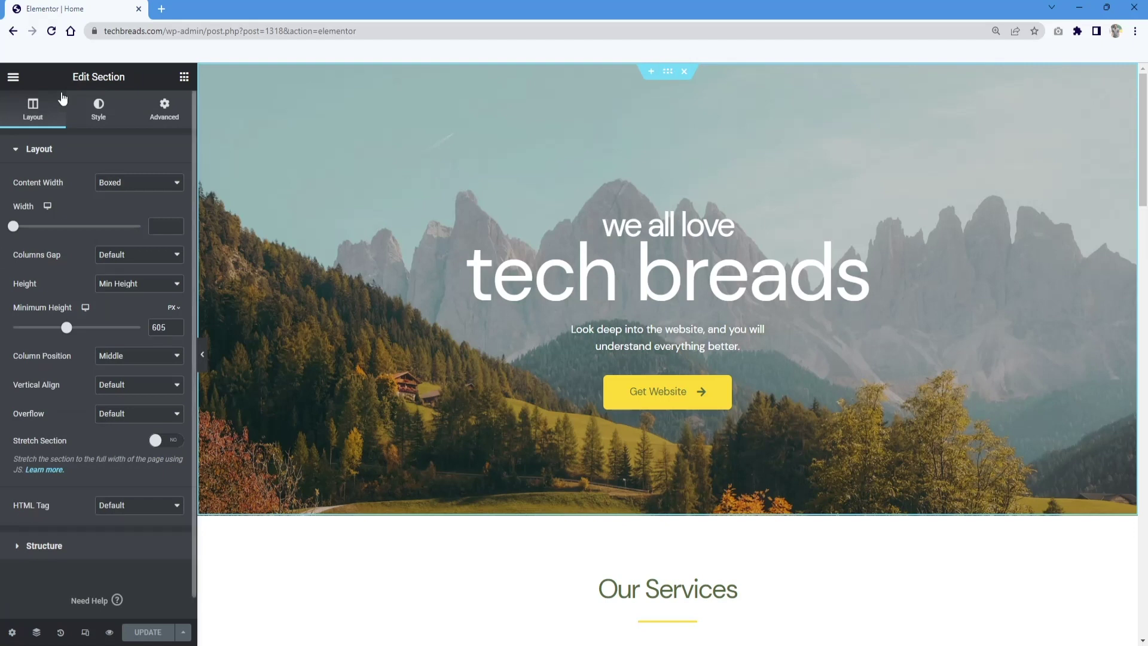
left_click(33, 544)
left_click(23, 183)
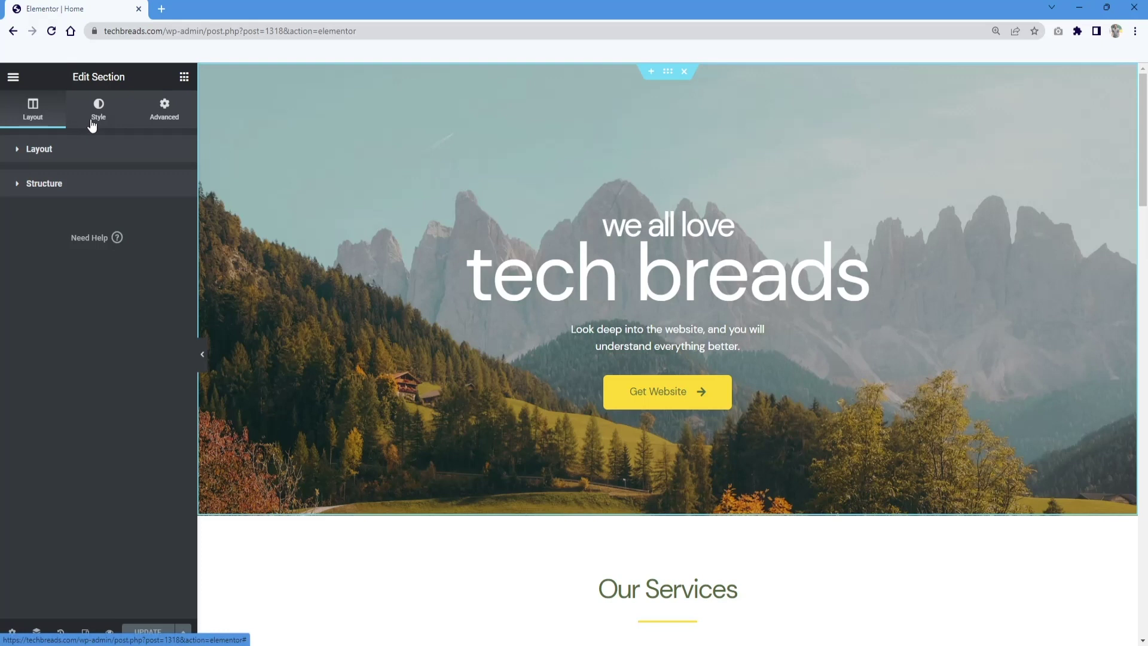
left_click(109, 114)
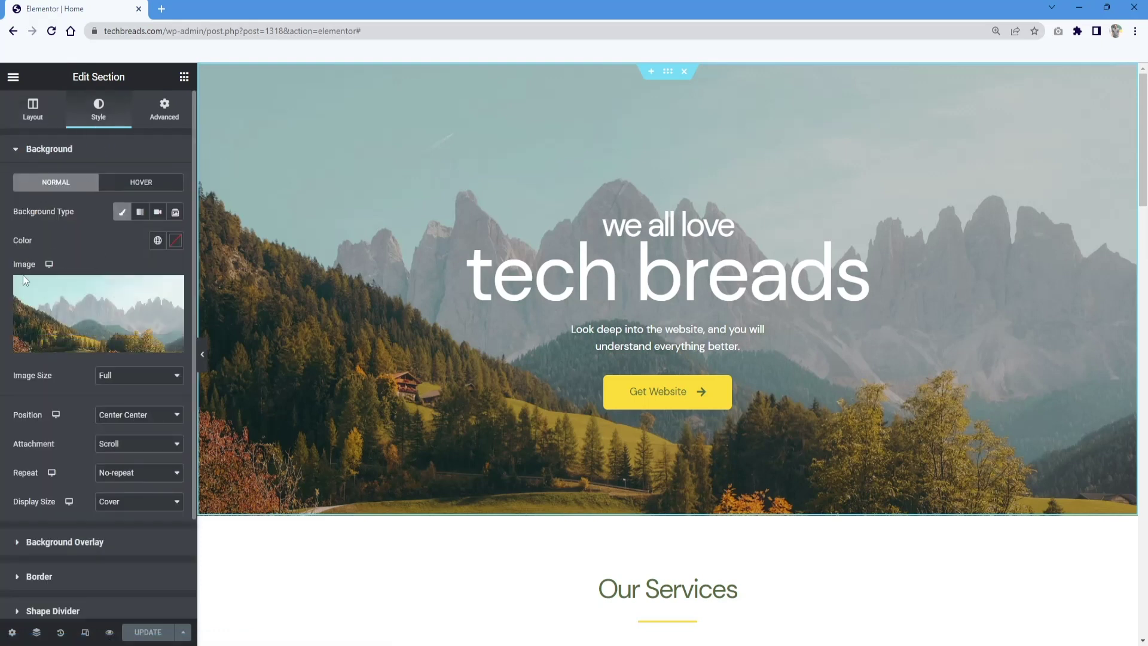
scroll(113, 239, "down", 2)
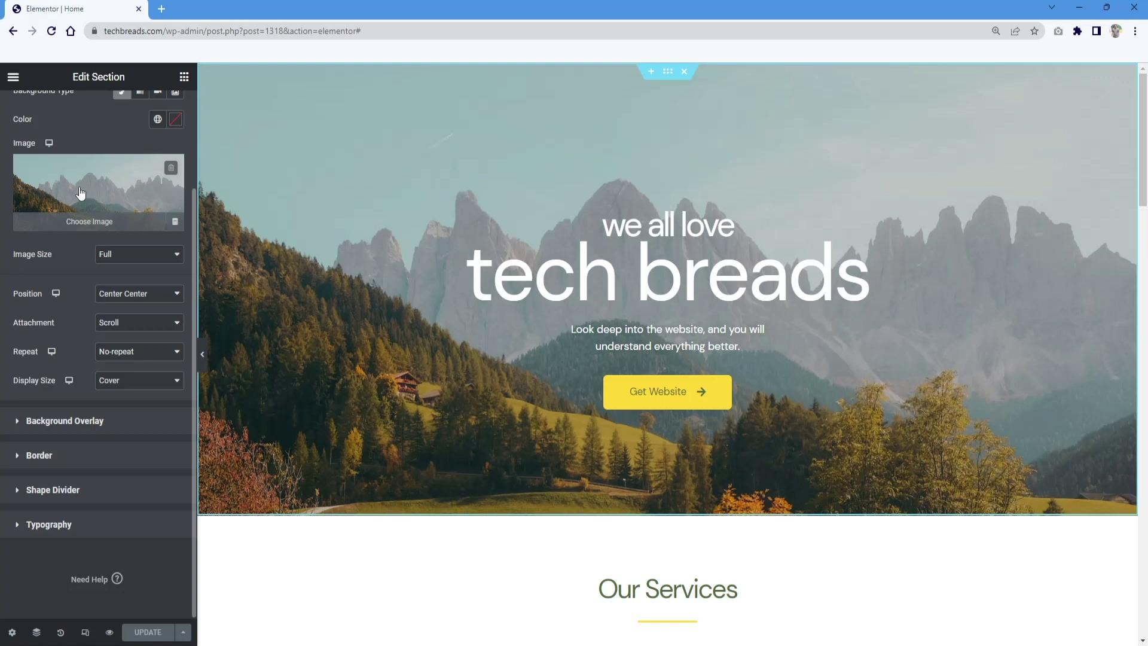
Step: Search Google for "unsplash" in a new browser tab and open the Unsplash site from the results in another tab
left_click(161, 9)
type("un")
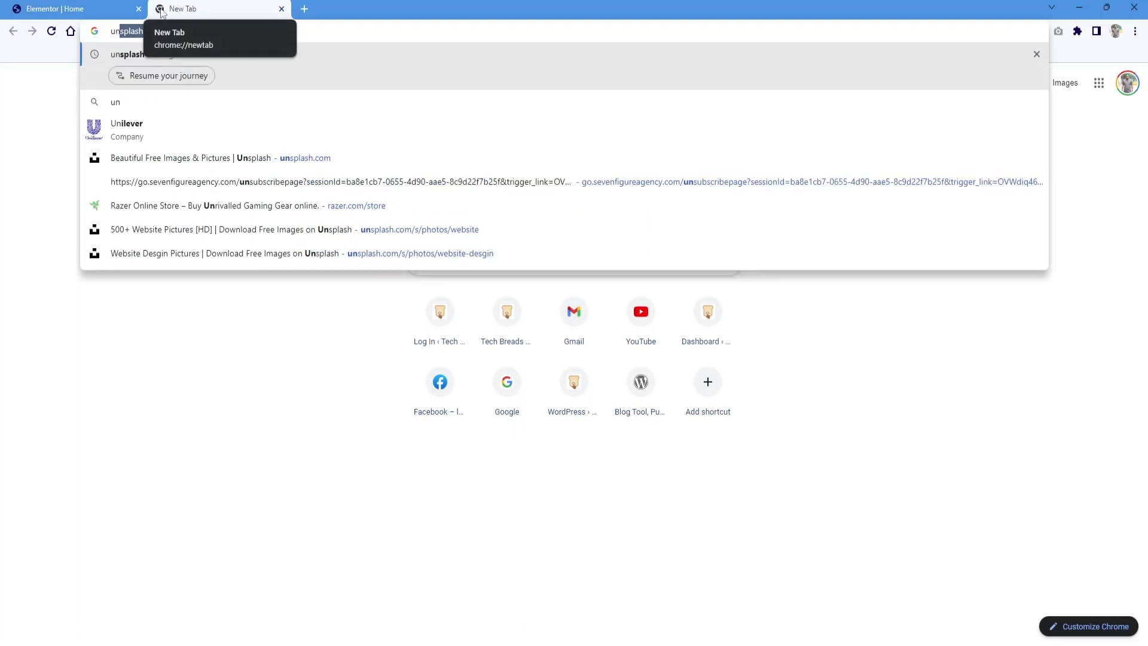
type("s")
key("Return")
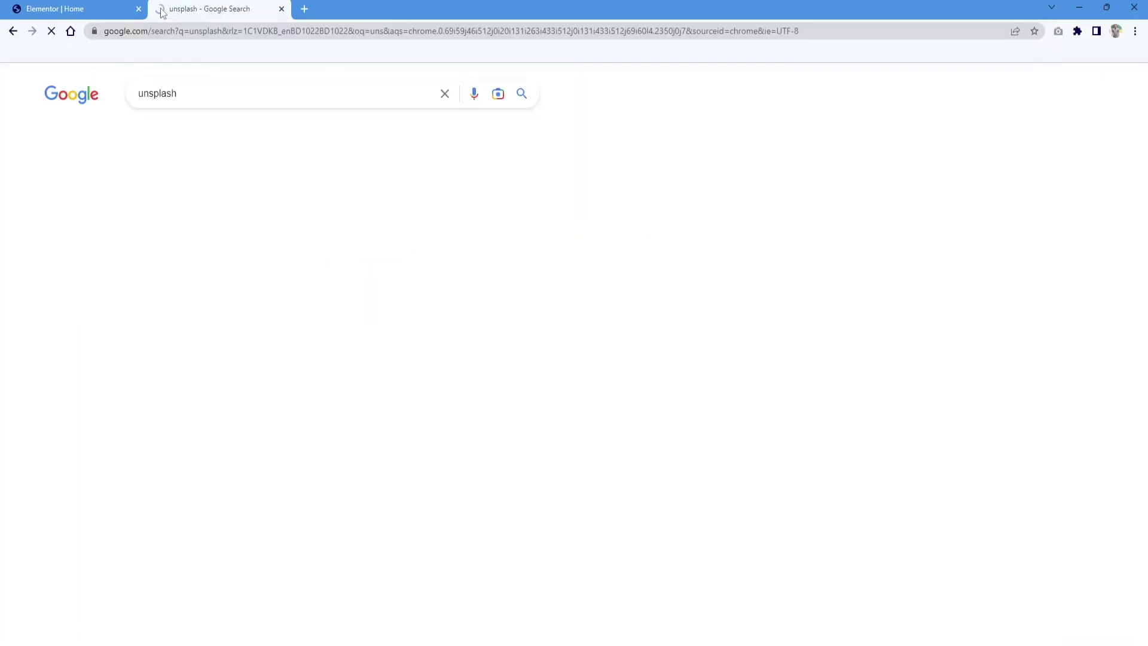
left_click(178, 217)
middle_click(177, 218)
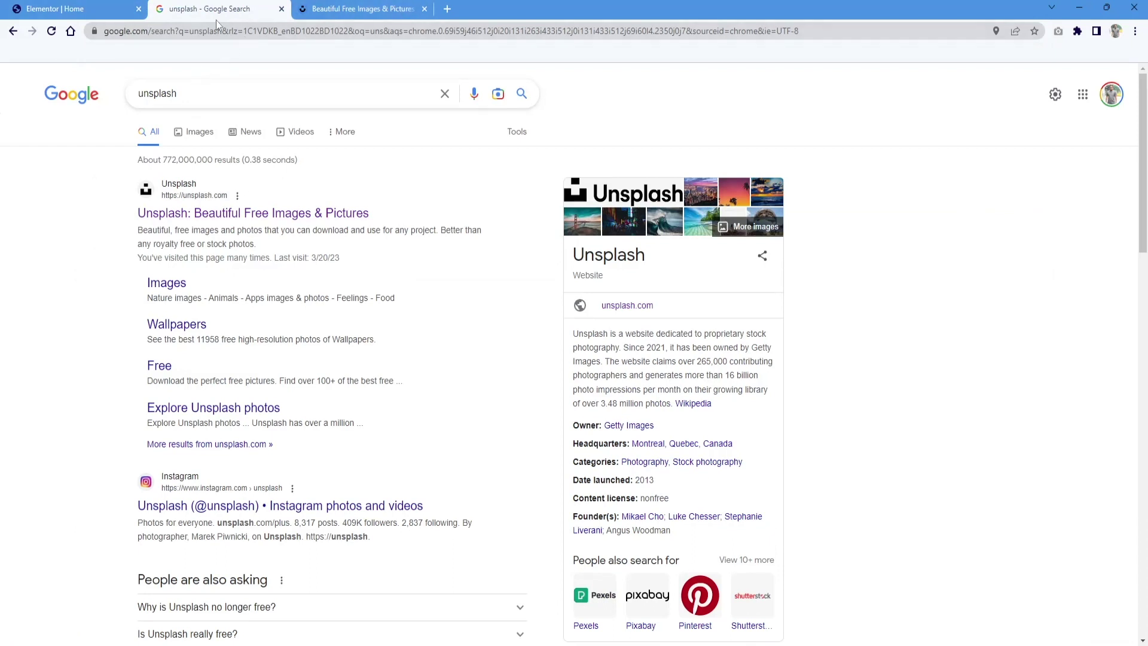
Step: Search Google for "pexels" and open the Pexels site from the results
left_click(210, 34)
type("pexe")
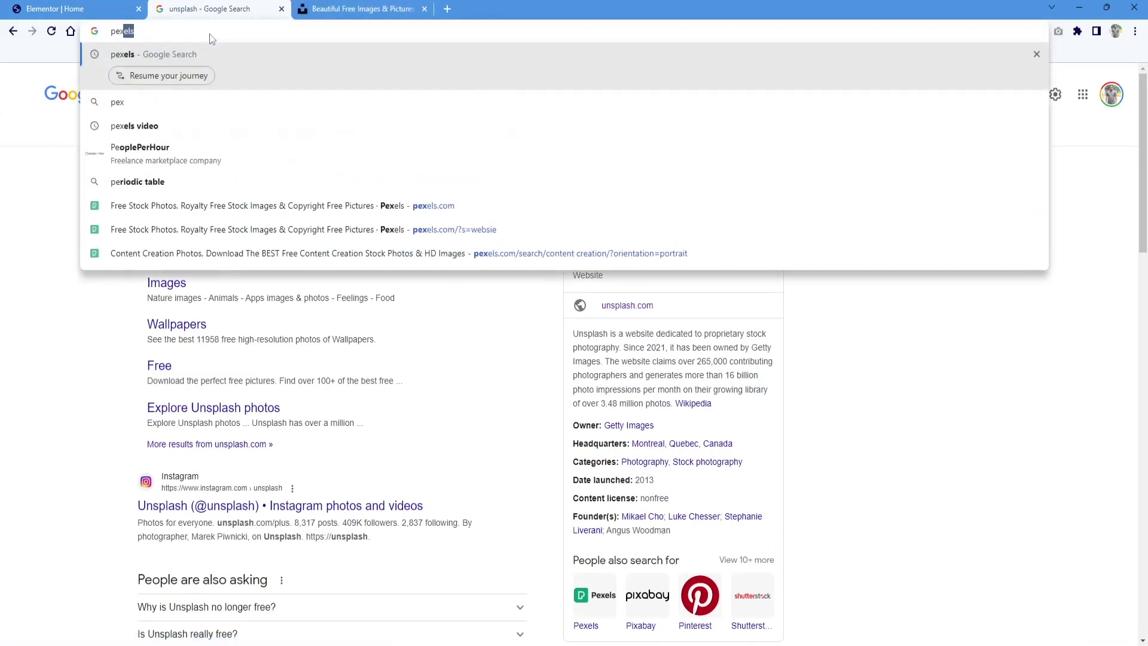
type("ls")
key("Return")
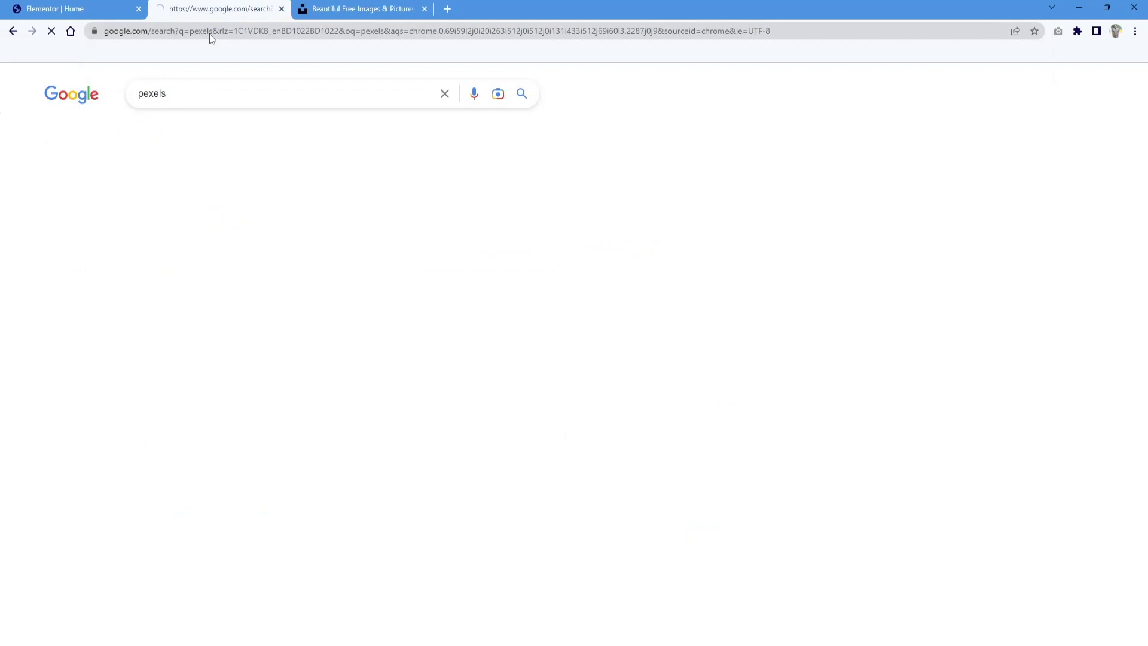
left_click(160, 212)
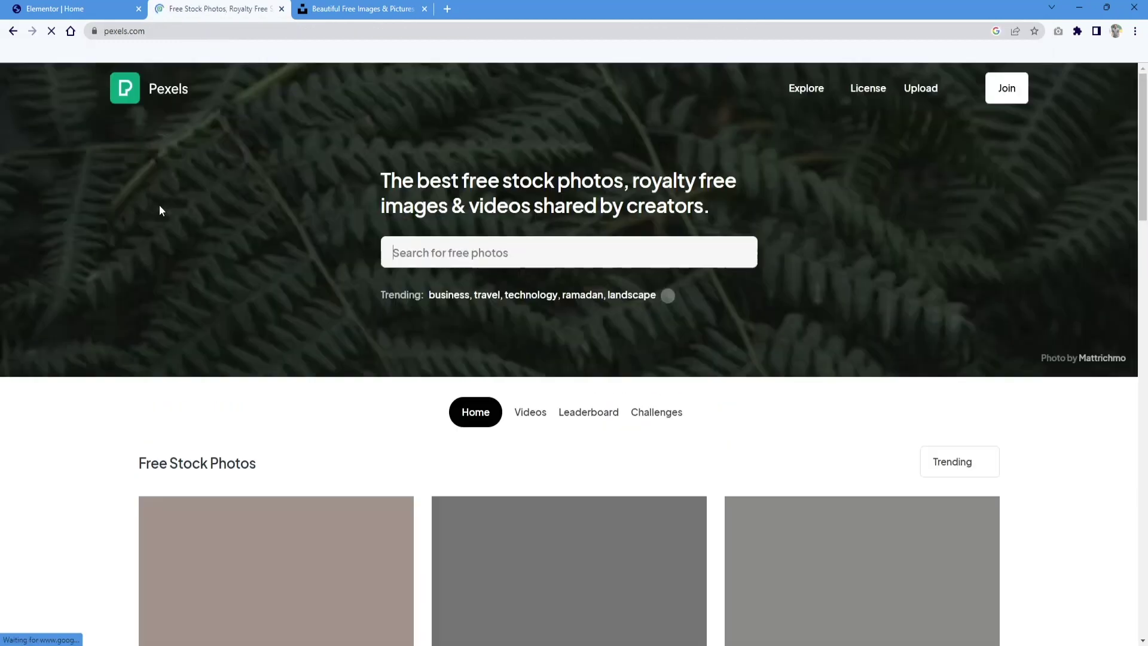
left_click(387, 5)
left_click(198, 4)
left_click(308, 6)
left_click(241, 6)
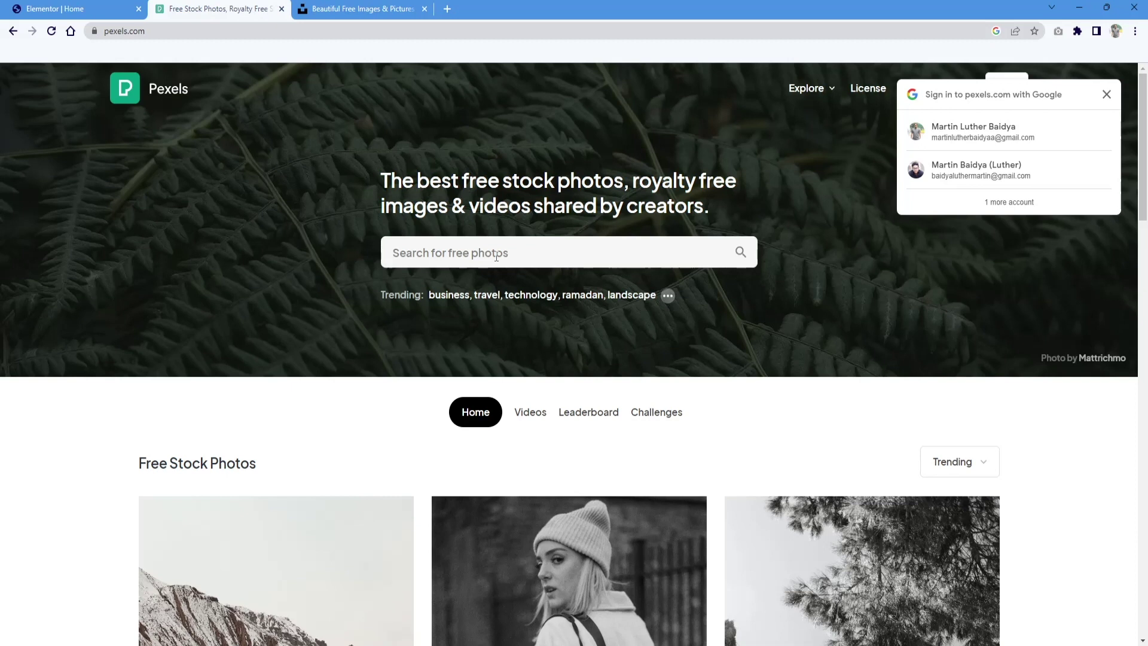
Step: Search Pexels for "technology background" photos
left_click(496, 257)
type("tec")
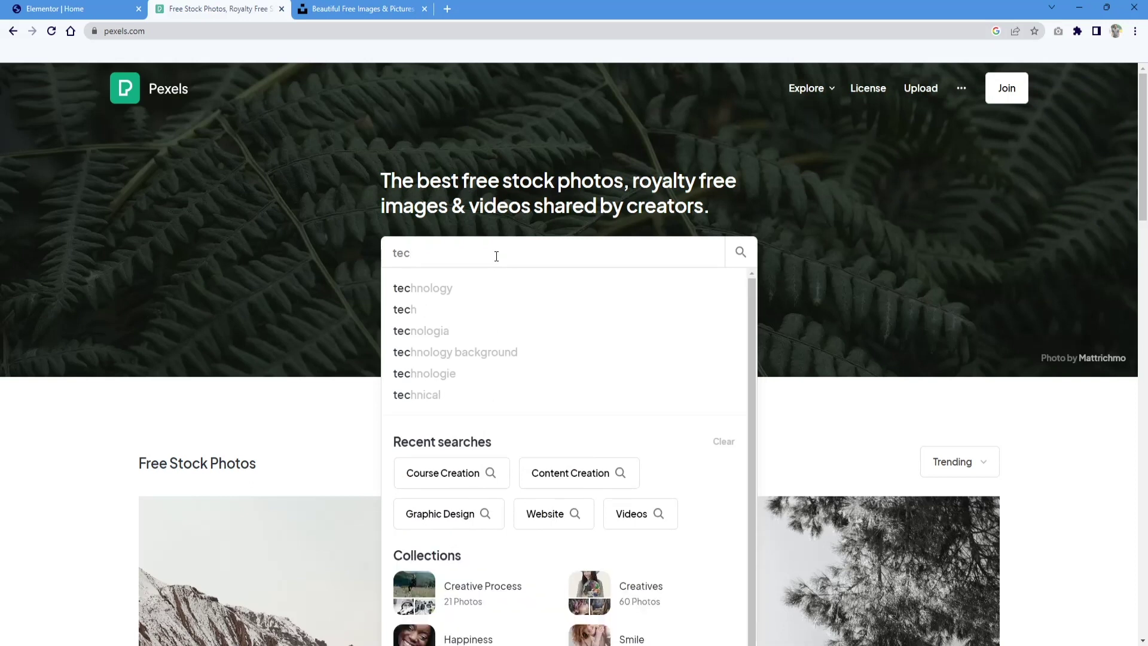
left_click(446, 352)
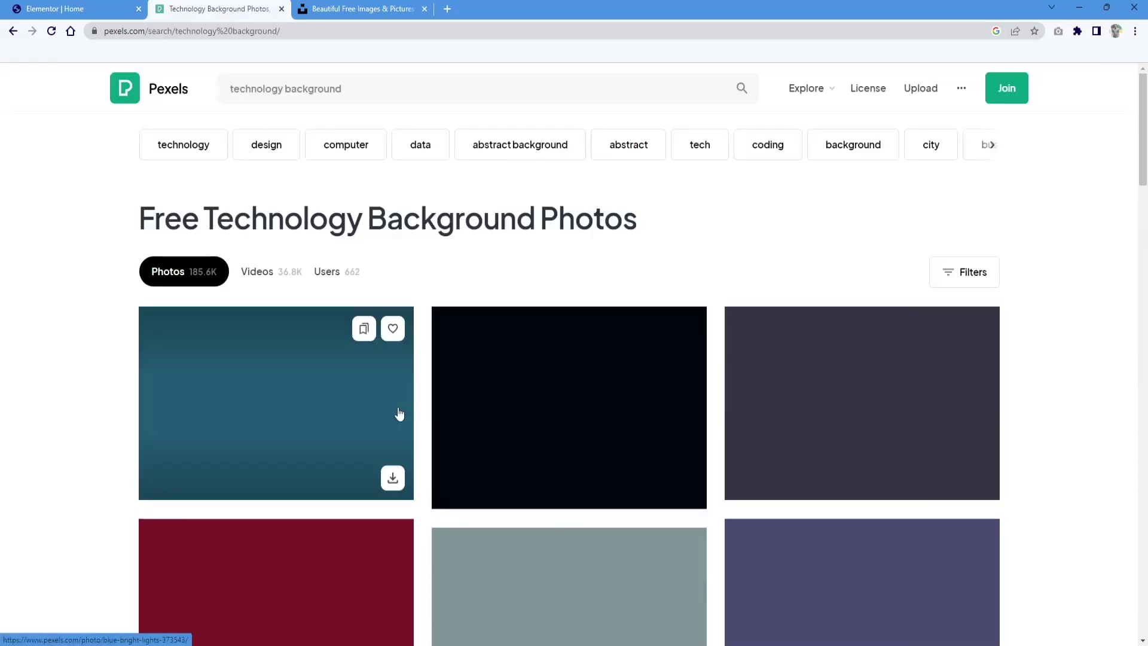
Step: Browse the technology background photos and download the dark laptop-on-desk photo from the first row of results, saving it to the computer
scroll(653, 286, "down", 3)
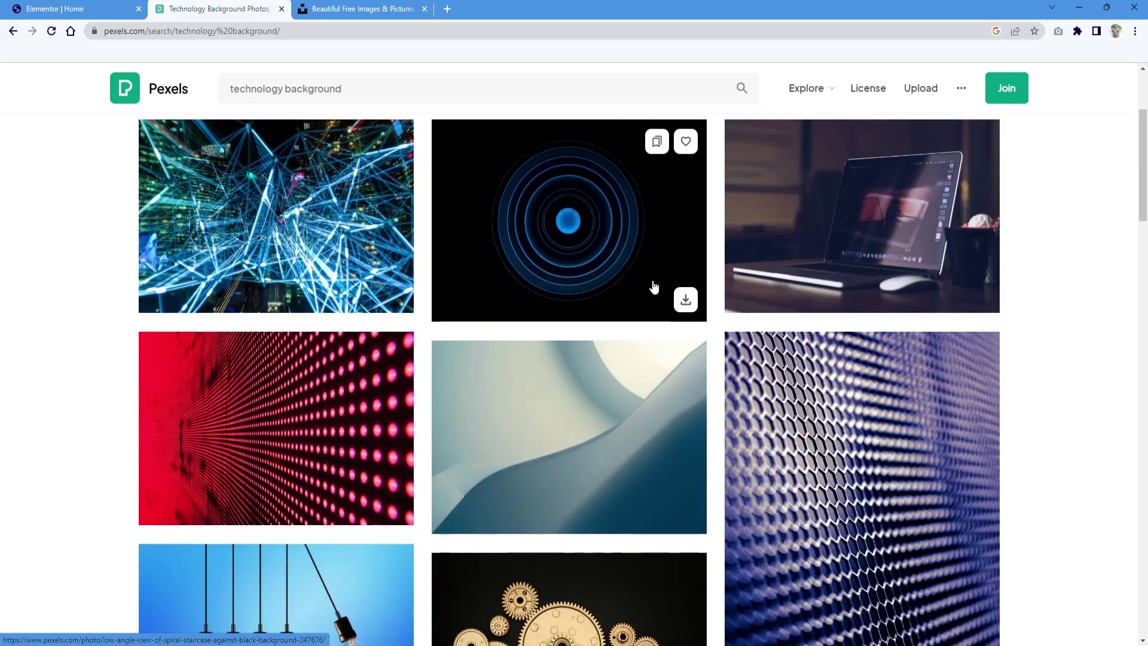
scroll(654, 287, "down", 10)
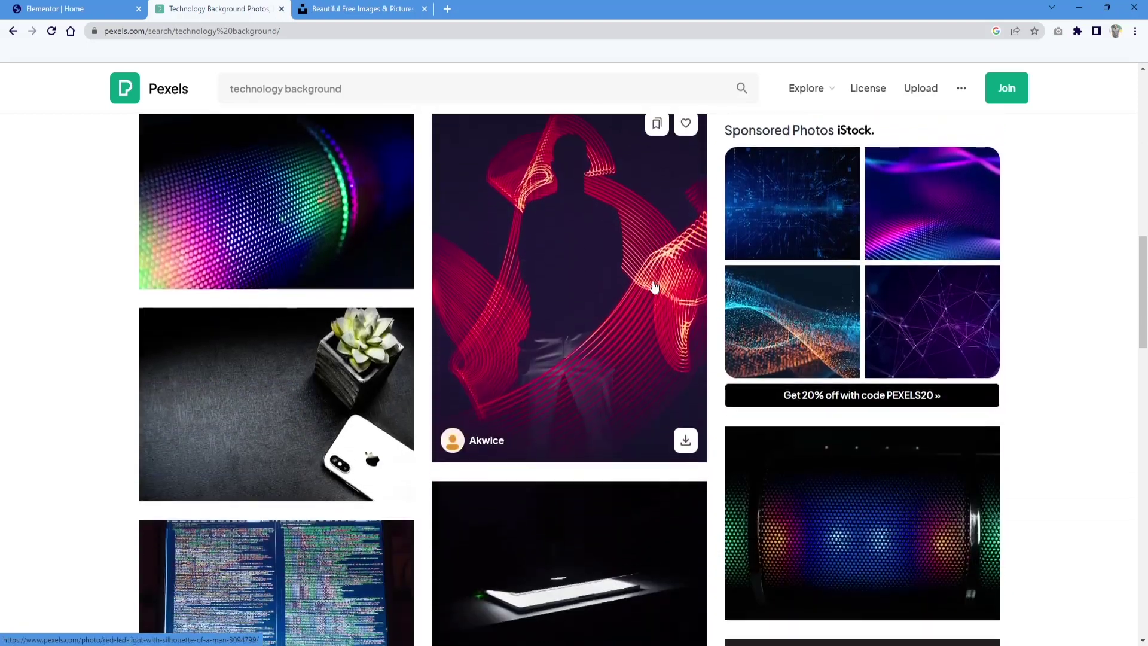
scroll(653, 286, "down", 8)
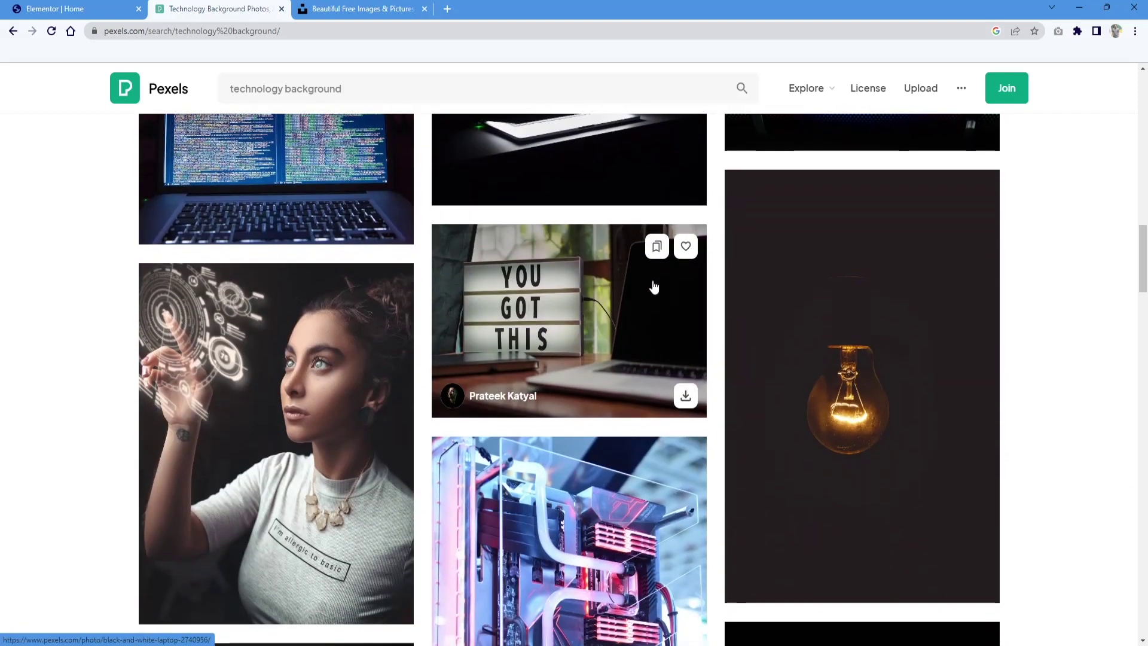
scroll(653, 287, "down", 17)
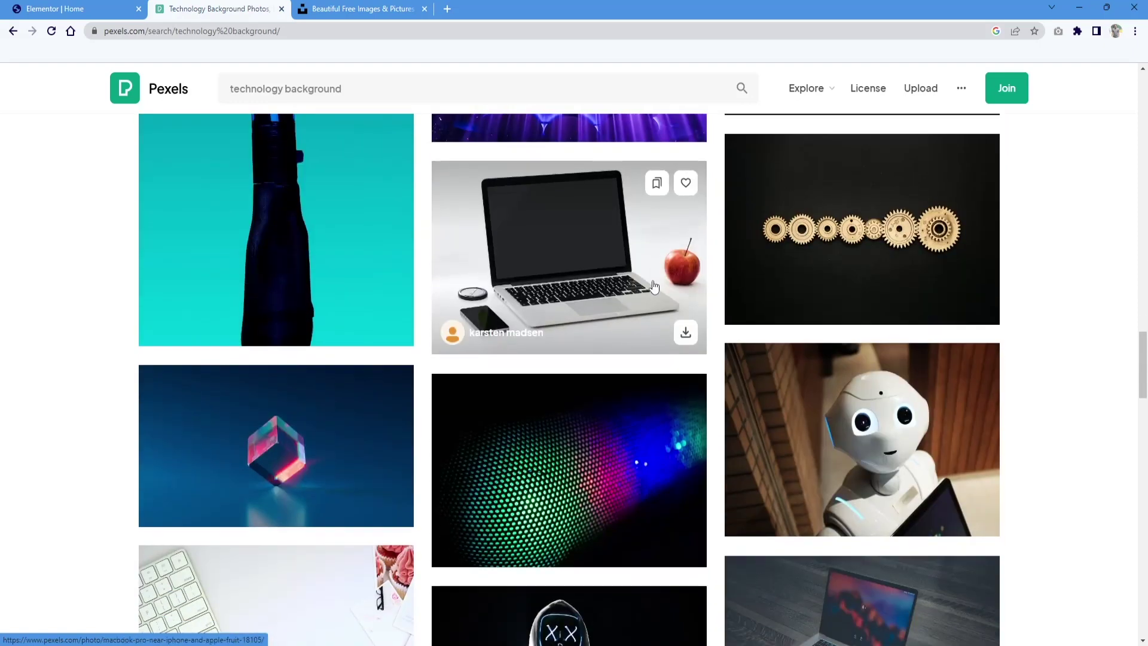
scroll(654, 286, "down", 5)
scroll(653, 286, "down", 4)
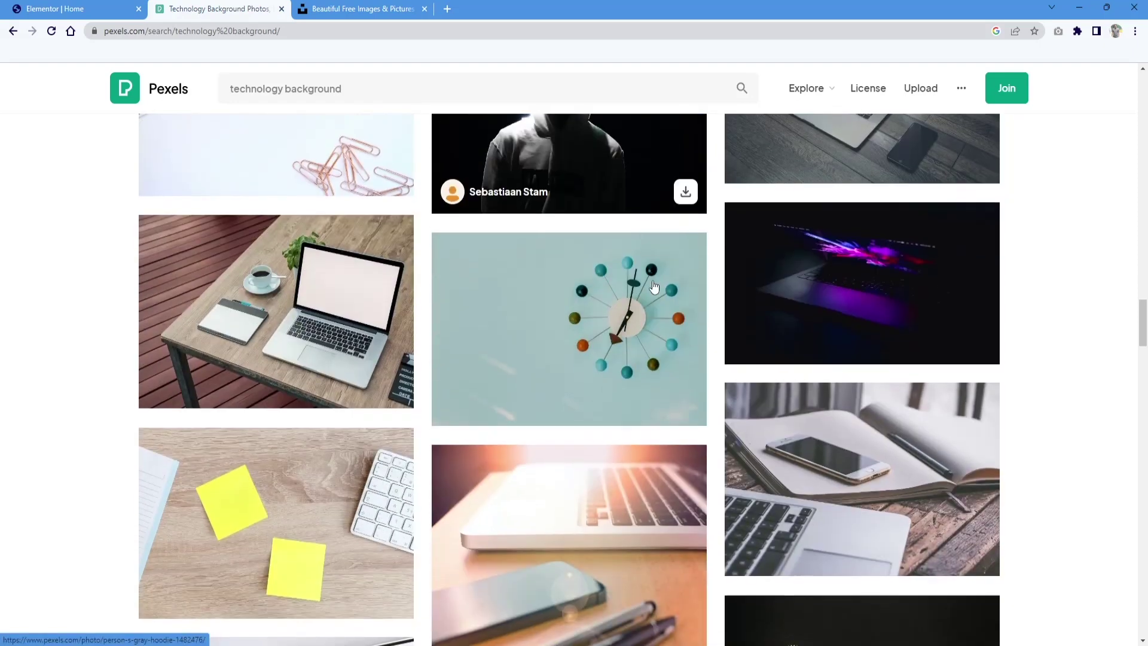
scroll(654, 286, "down", 7)
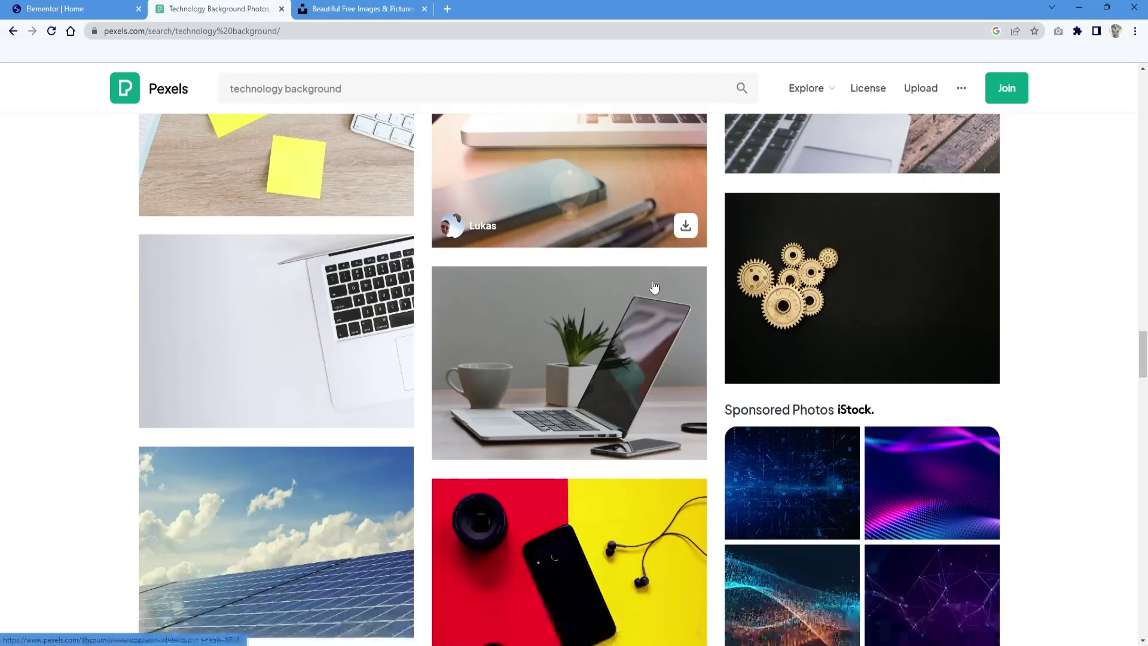
scroll(653, 286, "down", 12)
scroll(654, 286, "down", 3)
scroll(653, 286, "up", 15)
scroll(654, 287, "up", 10)
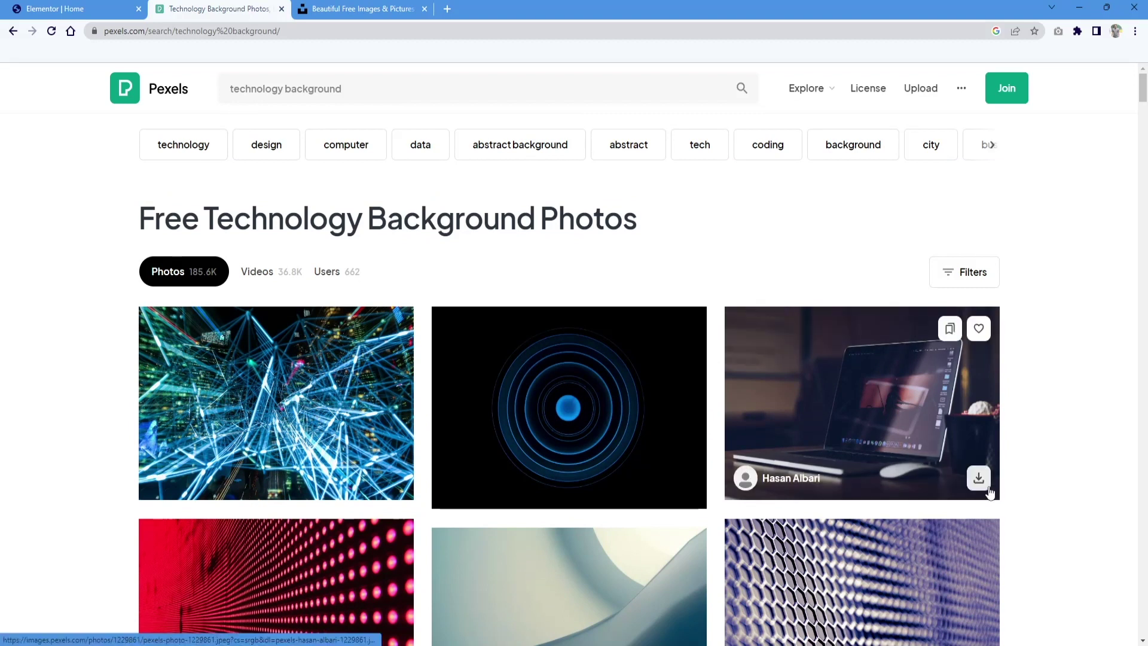
left_click(978, 478)
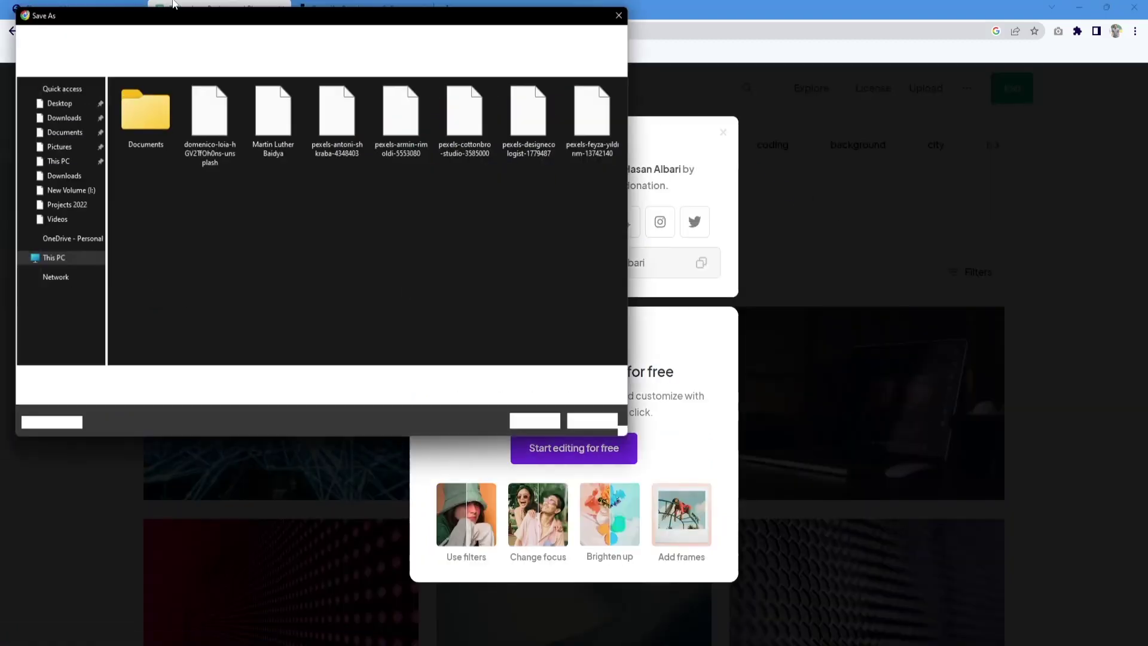
left_click(544, 429)
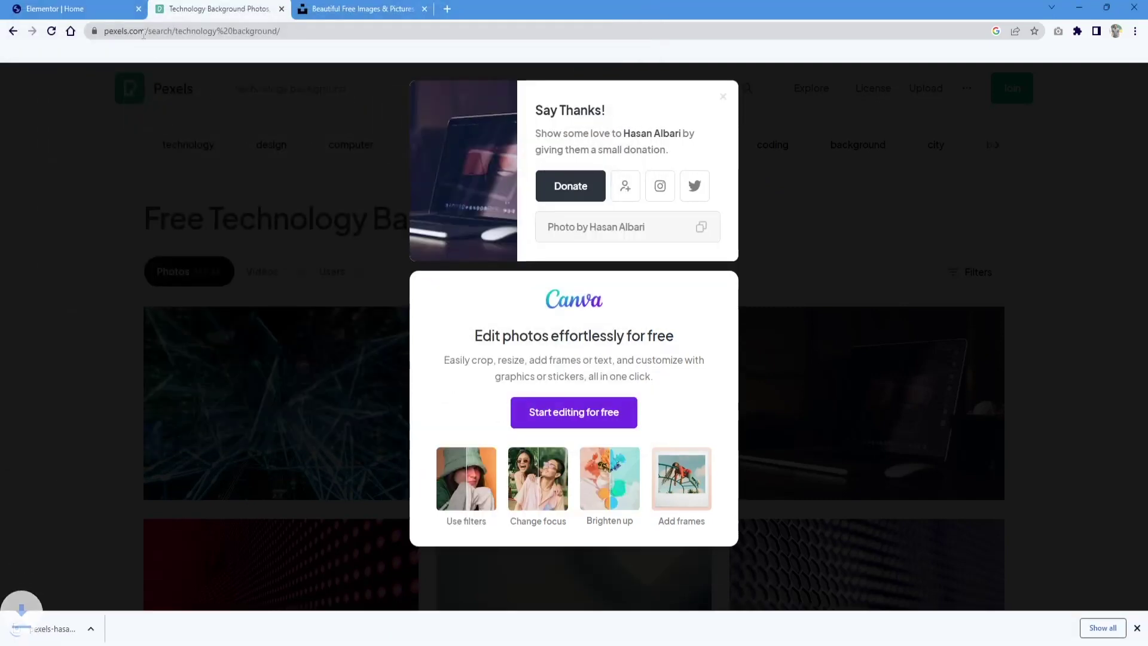
Step: Return to Elementor and replace the hero section's mountain background image with the downloaded Pexels laptop photo
left_click(76, 5)
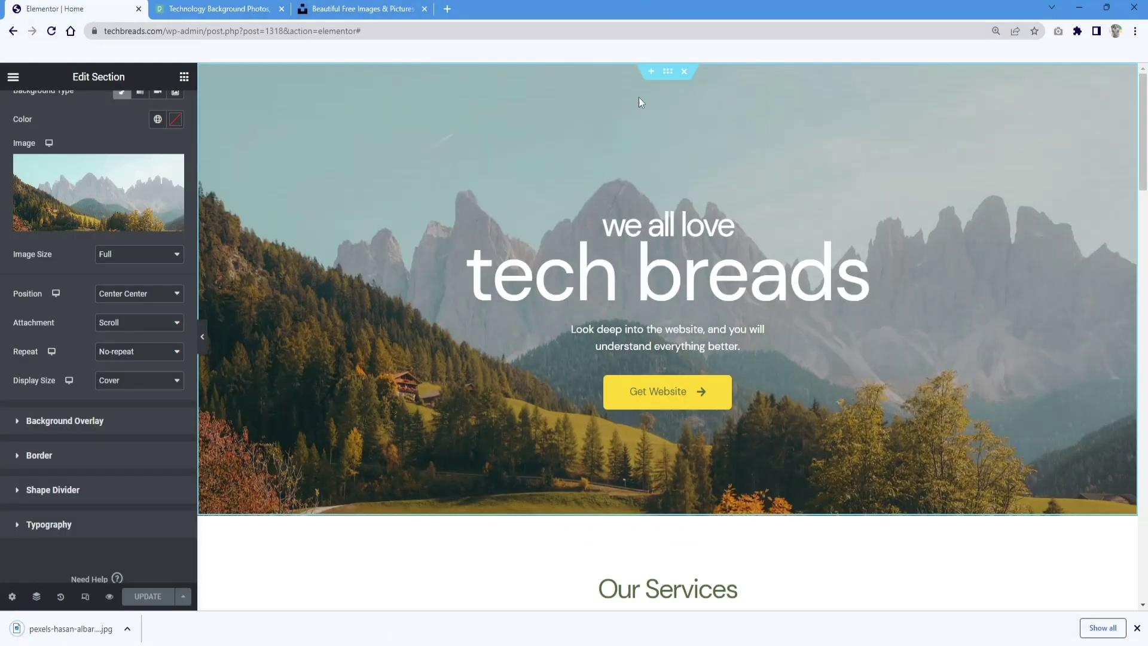
left_click(100, 220)
left_click_drag(78, 629, 461, 355)
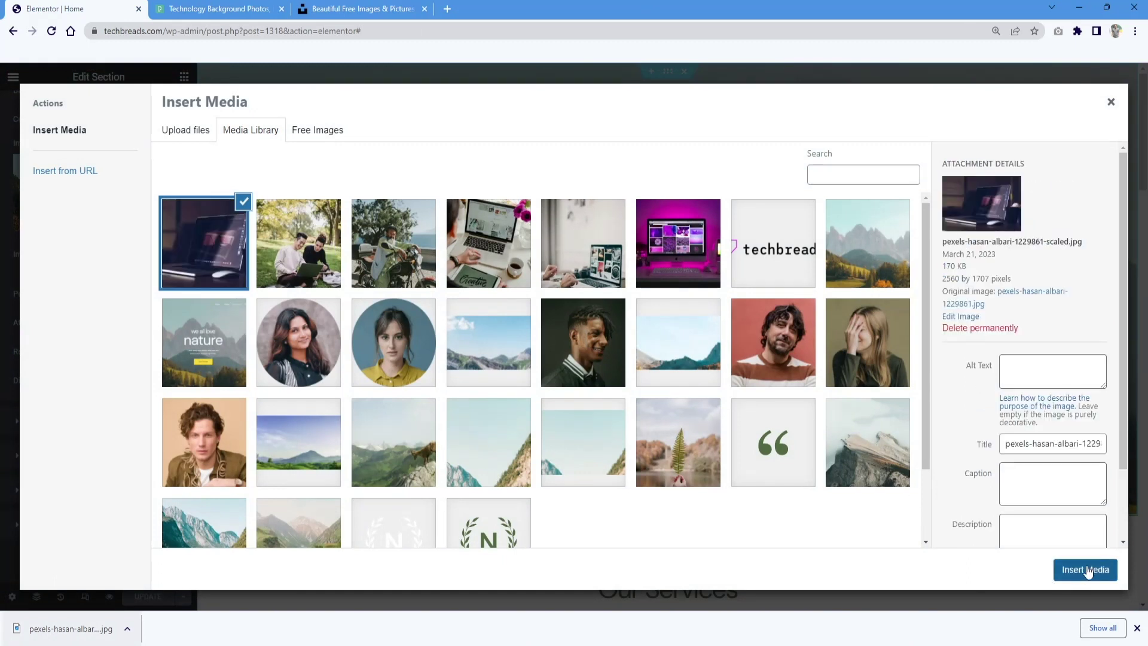
left_click(1087, 571)
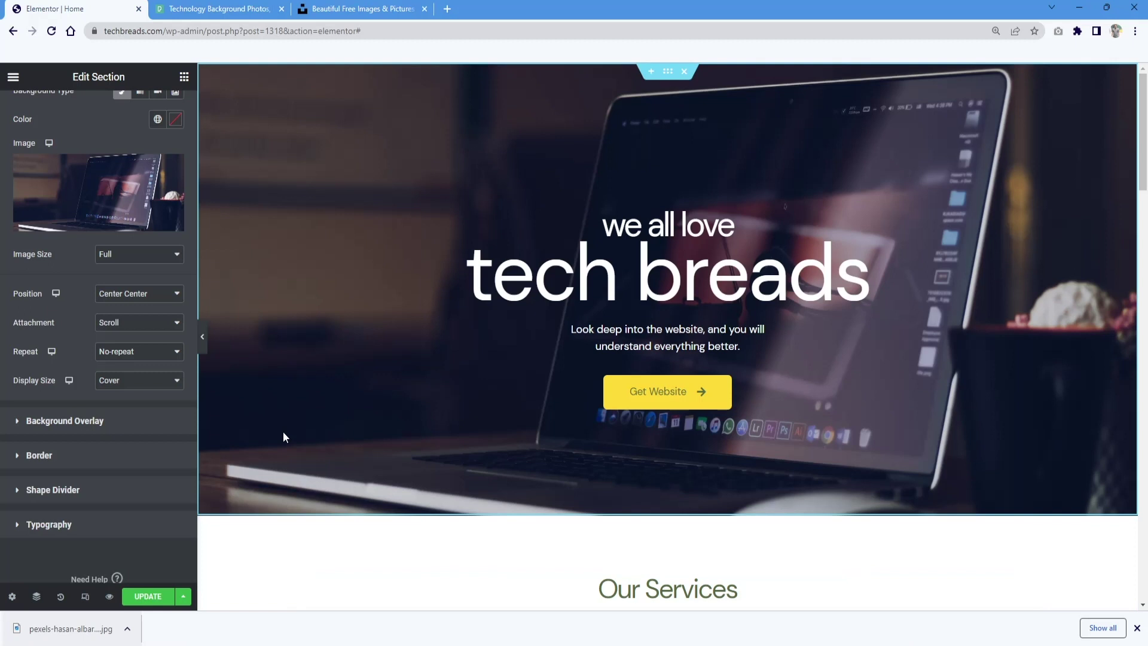
Step: Change the hero section's background overlay color to light yellow (#FDFF75)
scroll(84, 425, "down", 1)
scroll(79, 515, "up", 3)
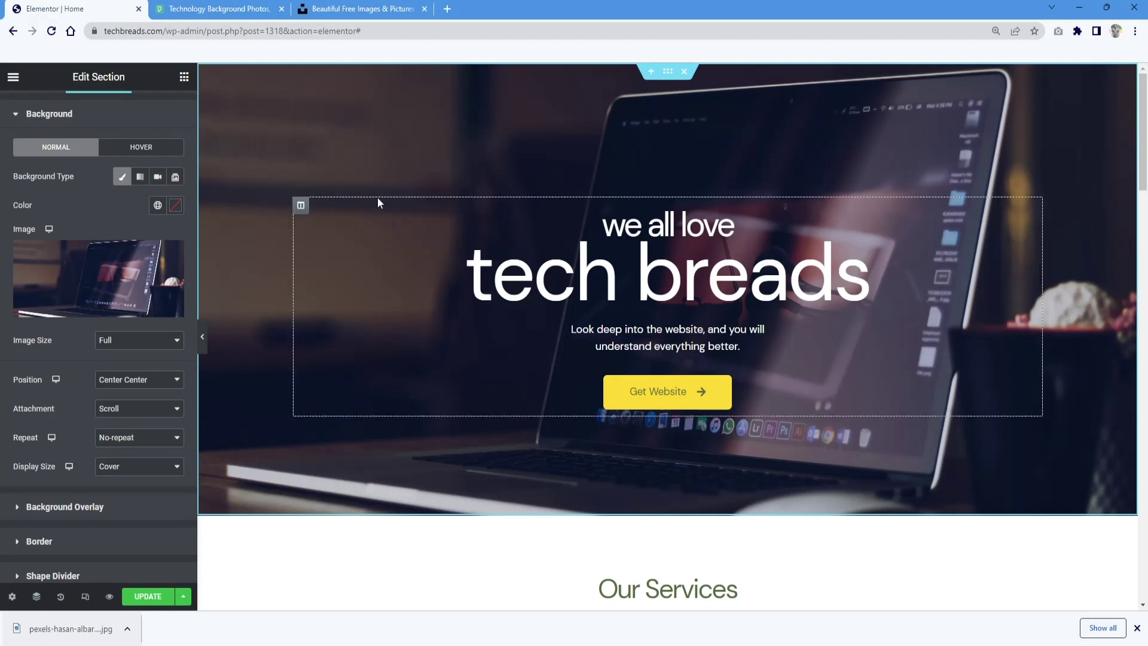
scroll(60, 299, "down", 3)
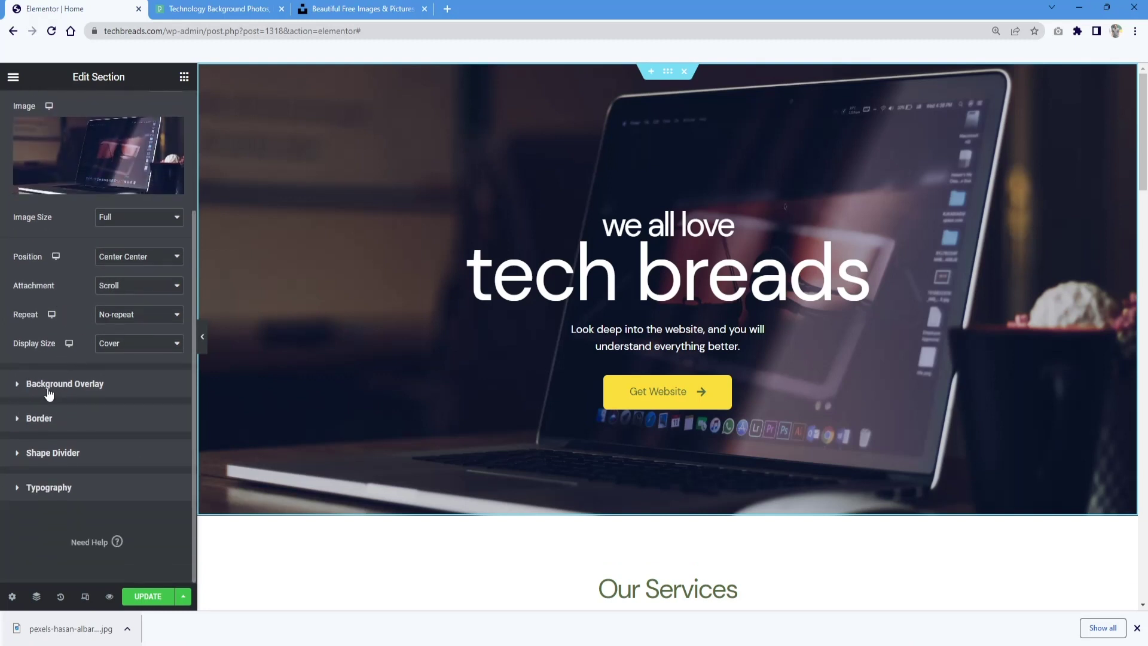
left_click(49, 386)
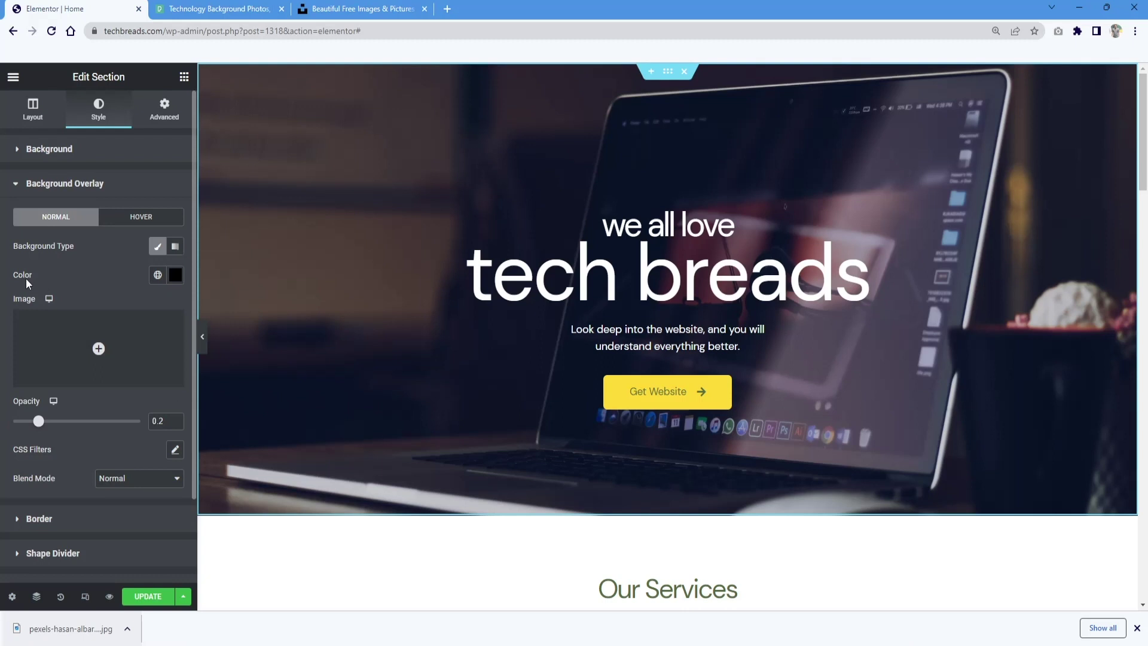
left_click(175, 275)
left_click(49, 452)
left_click_drag(95, 352, 131, 328)
left_click(108, 265)
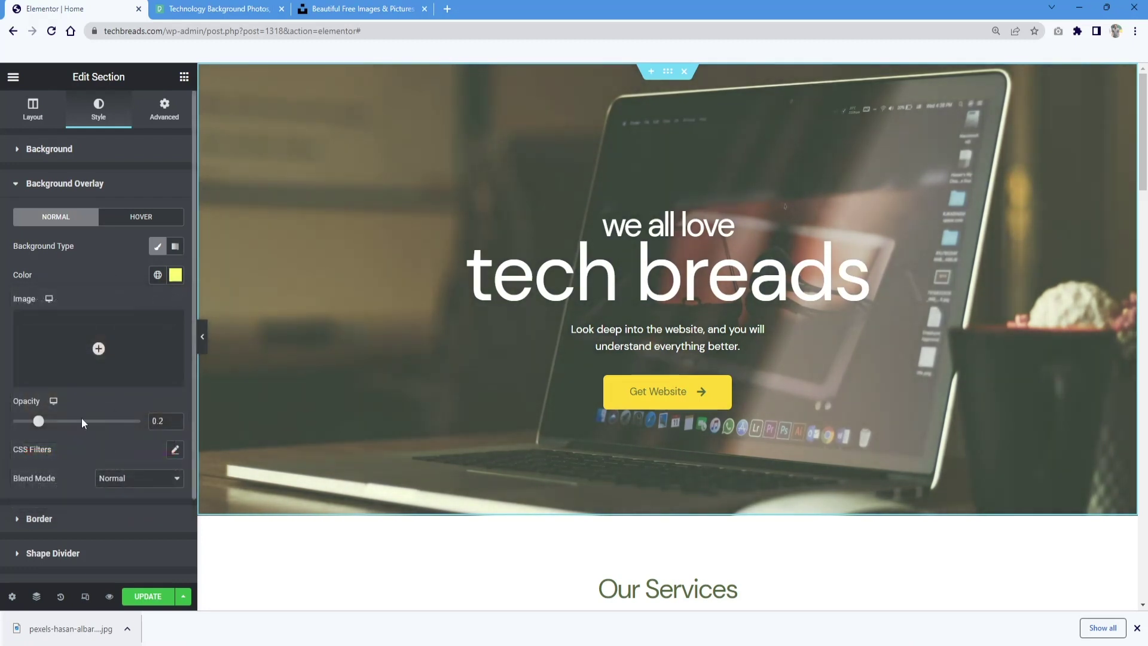
Step: Try a background overlay opacity of 0.3 and settle on 0.11
mouse_move(37, 426)
left_mouse_down()
mouse_move(65, 431)
mouse_move(43, 429)
mouse_move(51, 438)
left_mouse_up()
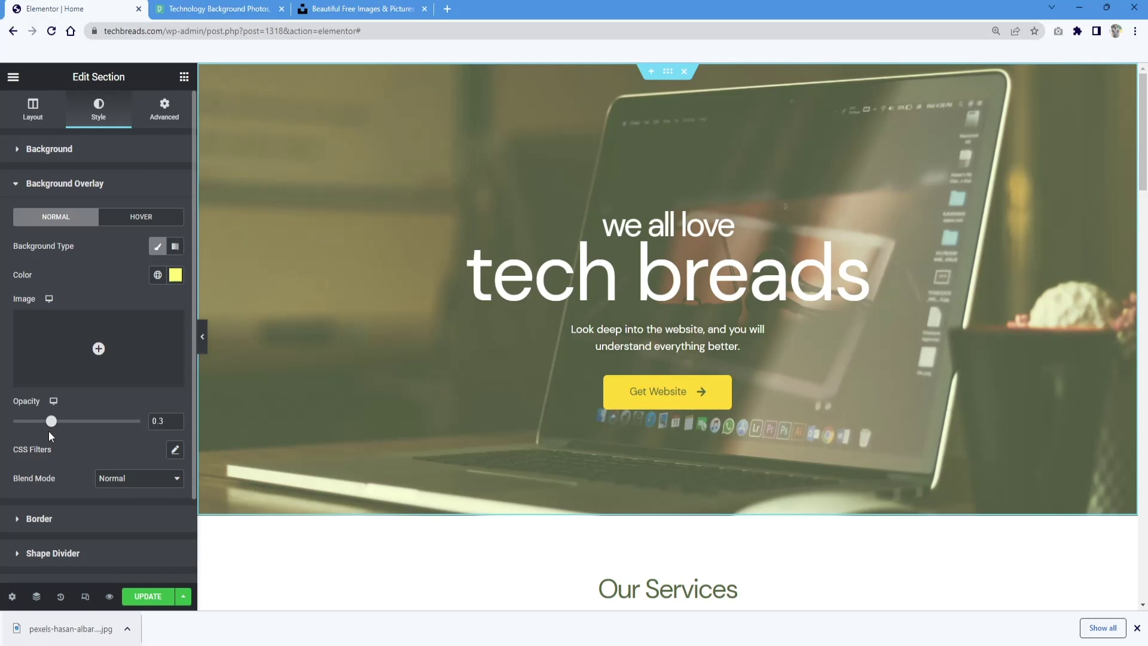
left_click_drag(55, 425, 28, 423)
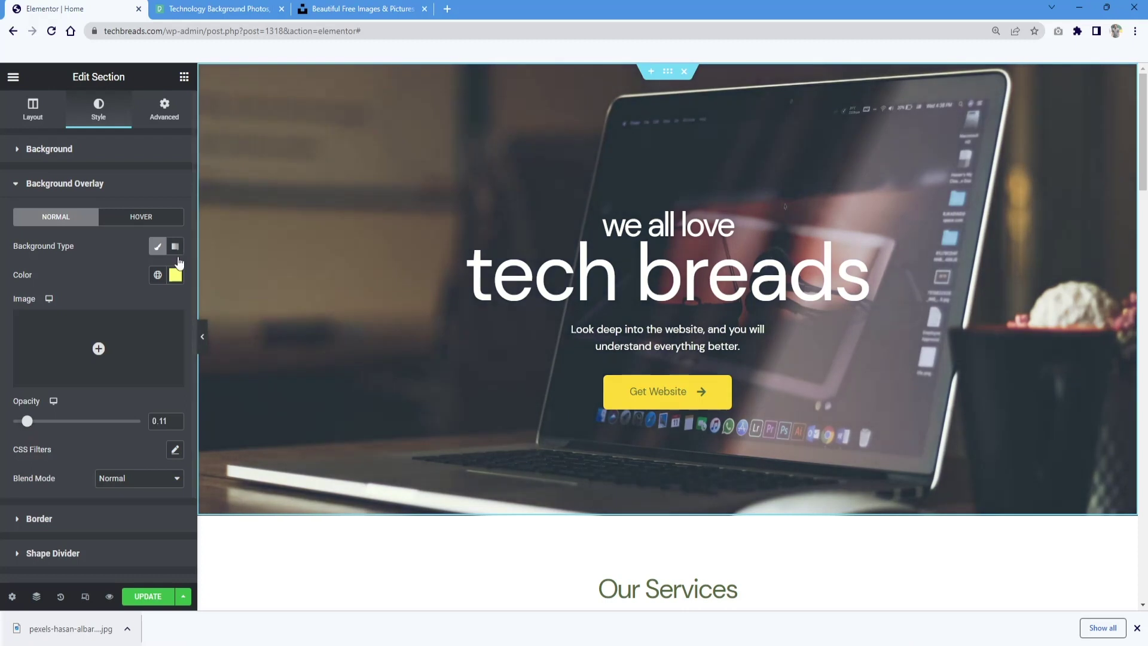
Step: Set the background overlay color to black (#000000) and update the page
left_click(171, 275)
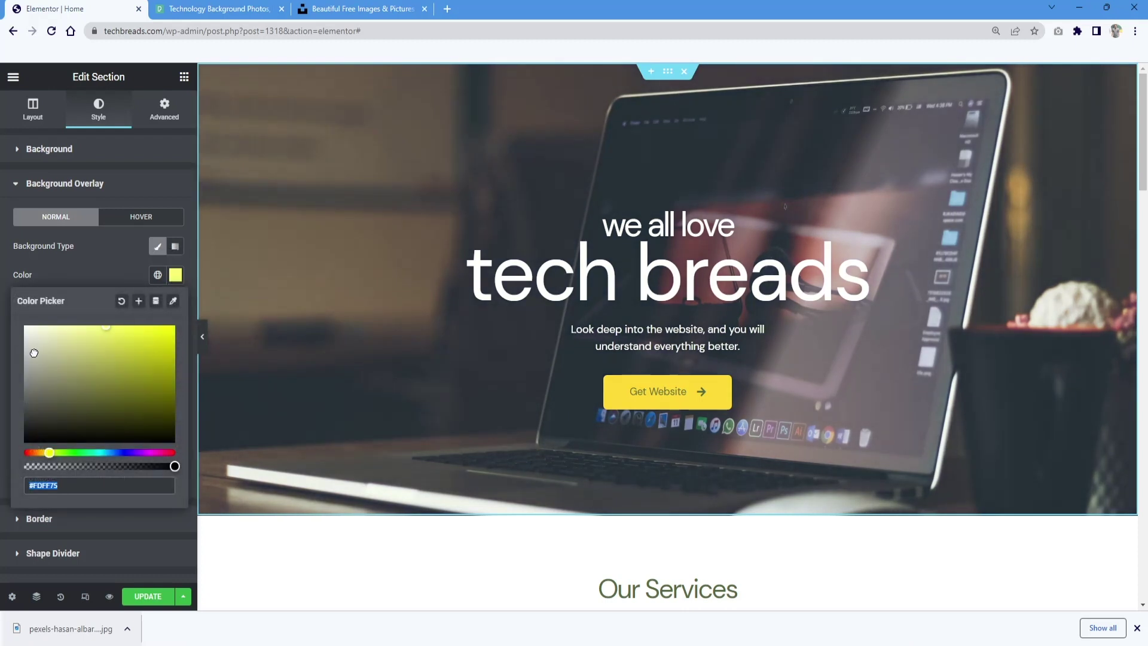
left_click_drag(28, 345, 1, 473)
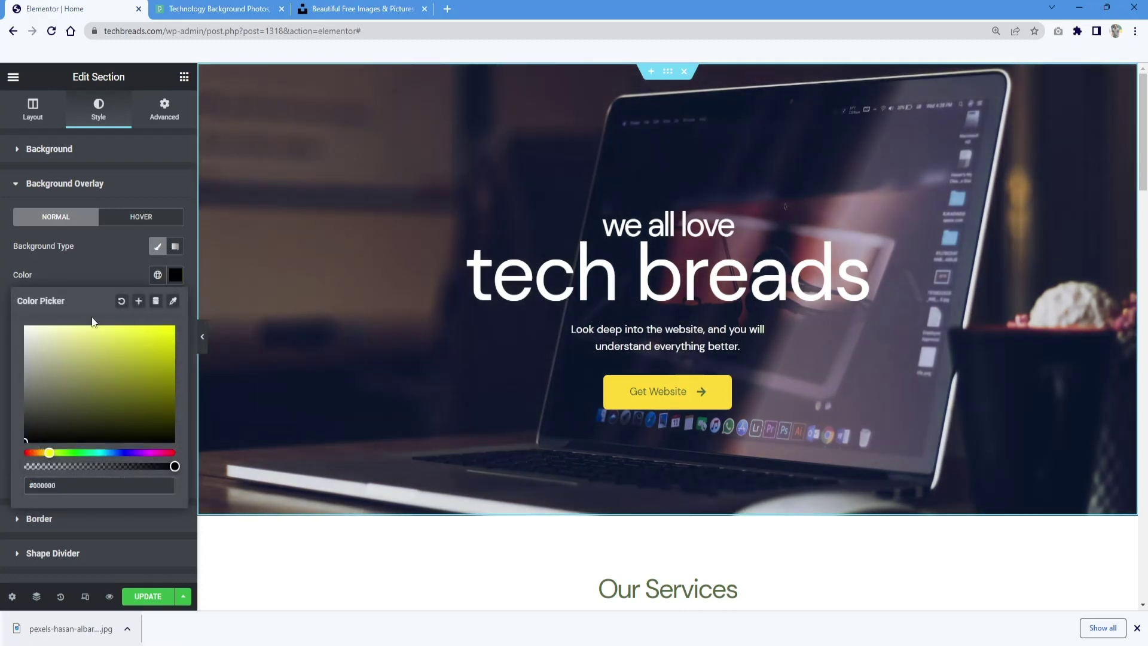
left_click(133, 249)
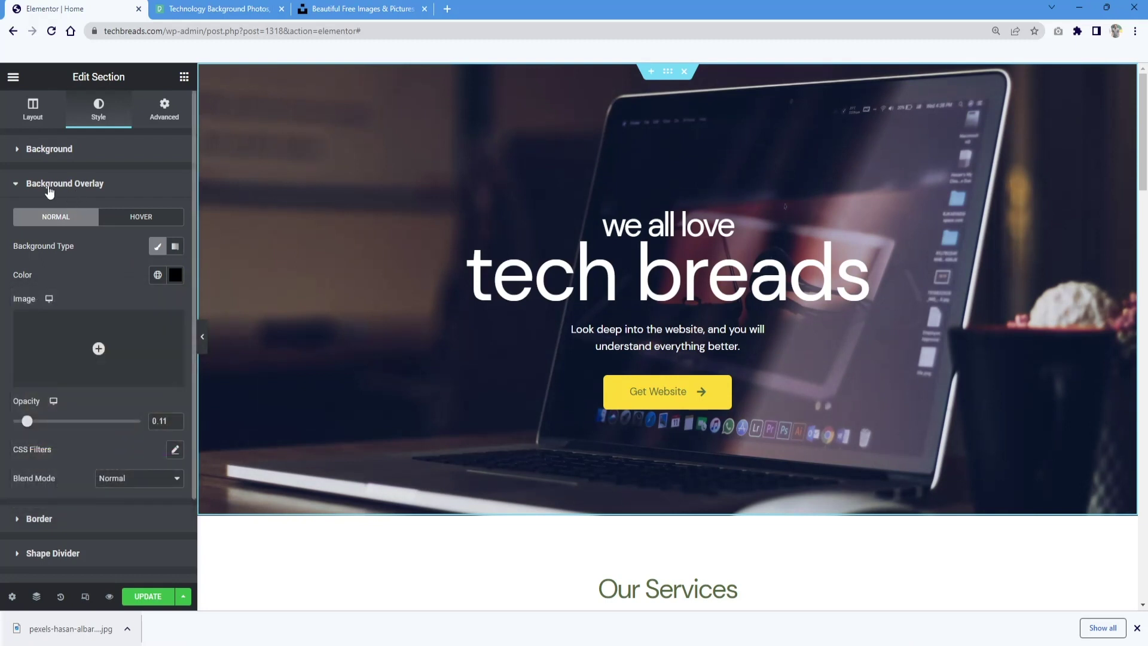
left_click(22, 187)
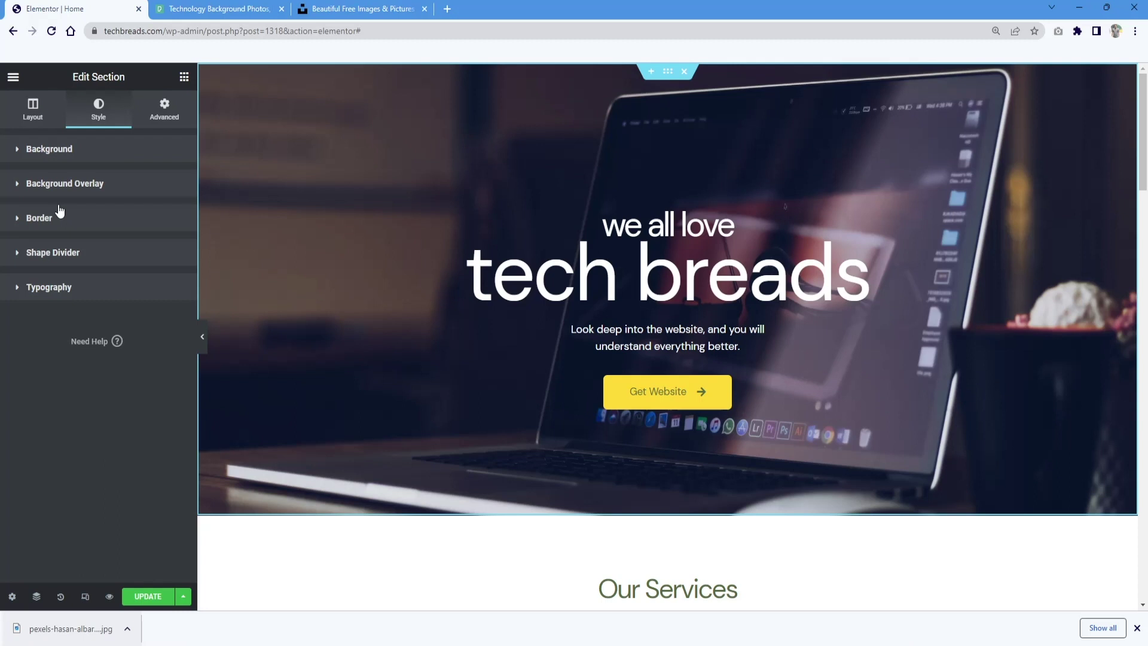
left_click(146, 596)
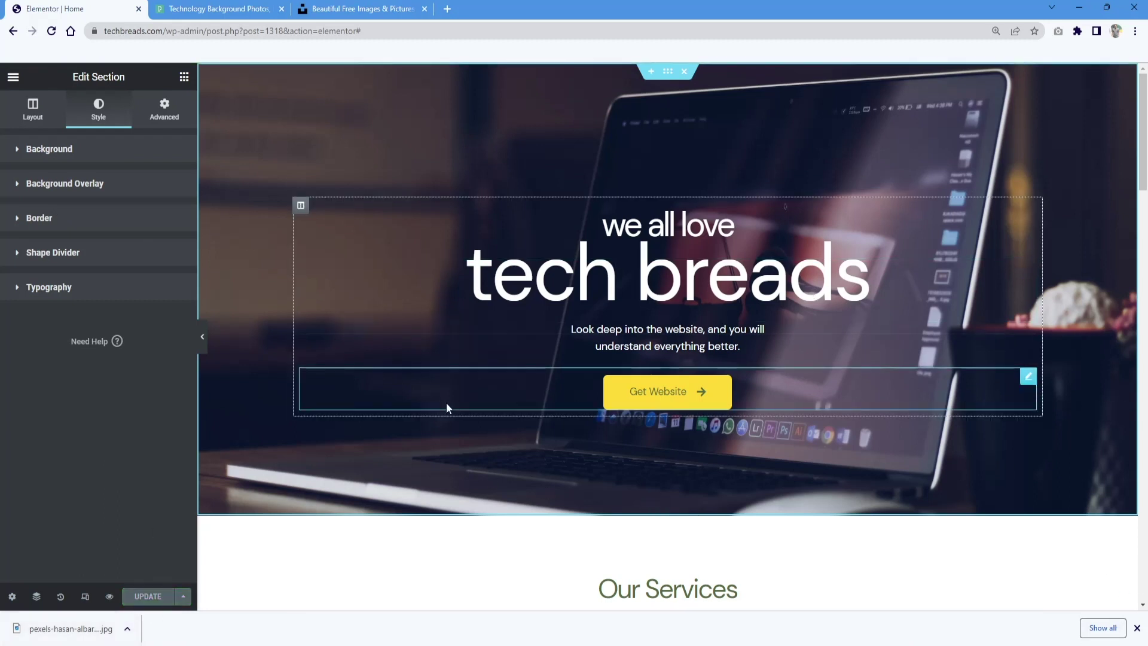
Step: Select the Web Design image under Our Services and view the media library's images, closing it without choosing a replacement
scroll(436, 395, "down", 9)
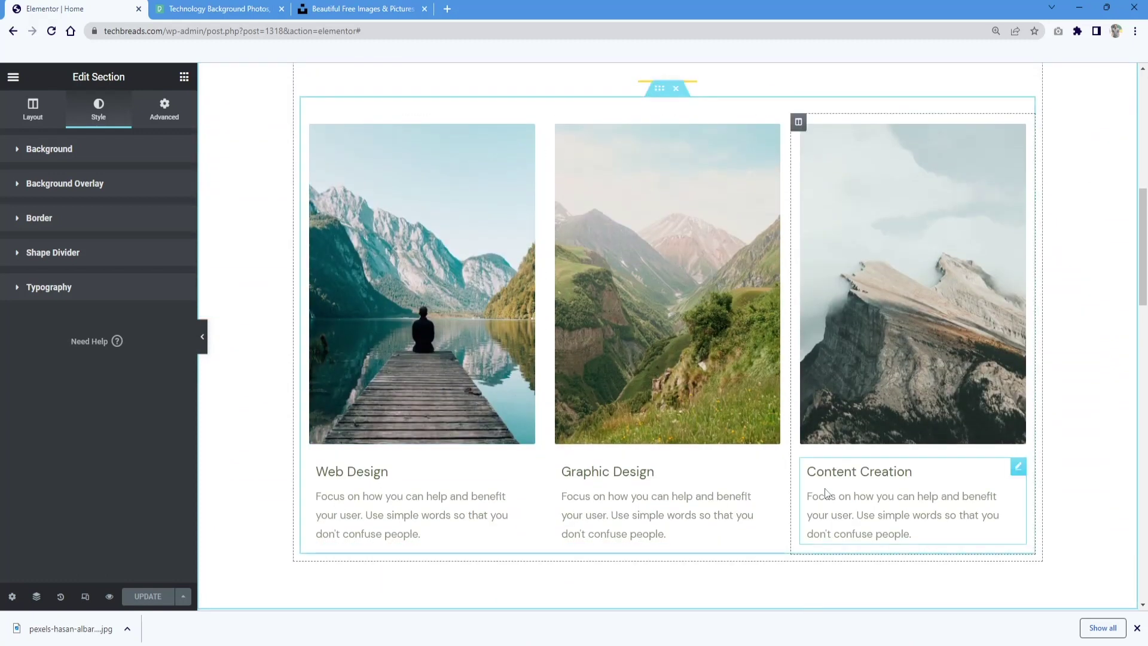
scroll(824, 482, "up", 1)
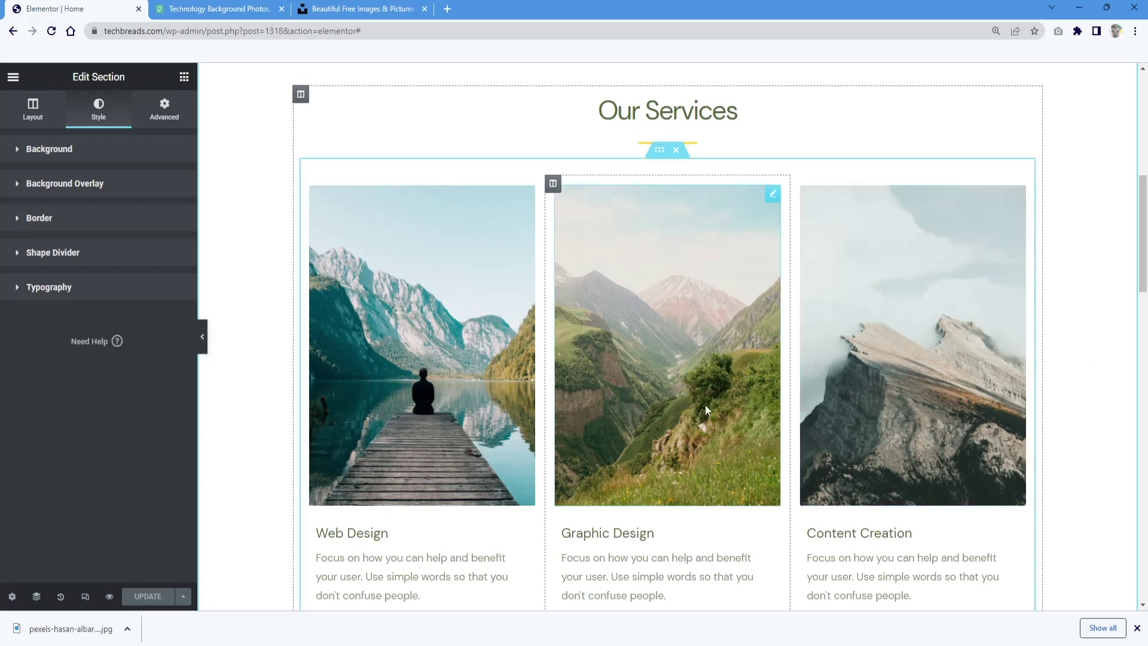
left_click(426, 226)
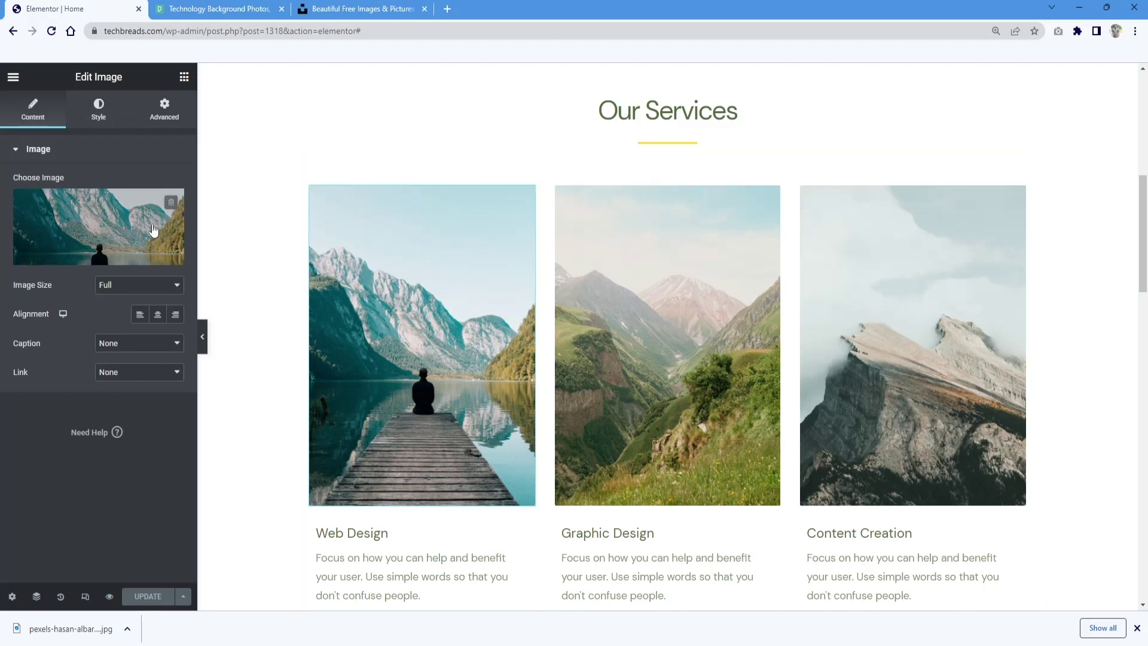
mouse_move(78, 259)
left_click(77, 256)
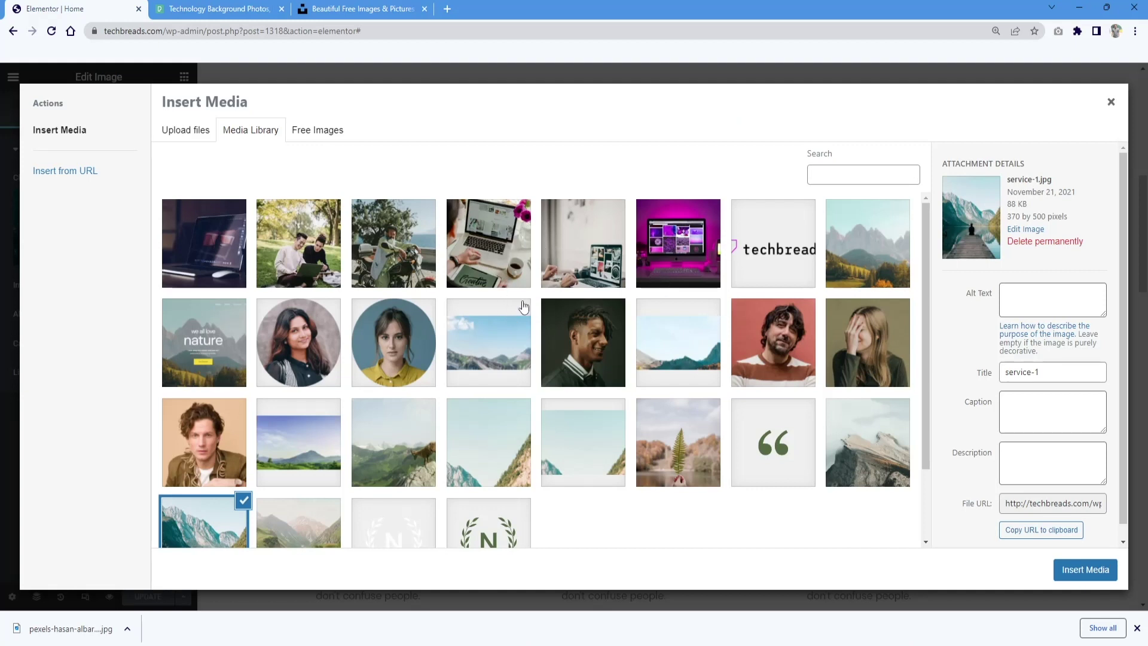
left_click(1110, 102)
Step: Switch to the Unsplash site and search its photos for "website design"
left_click(245, 8)
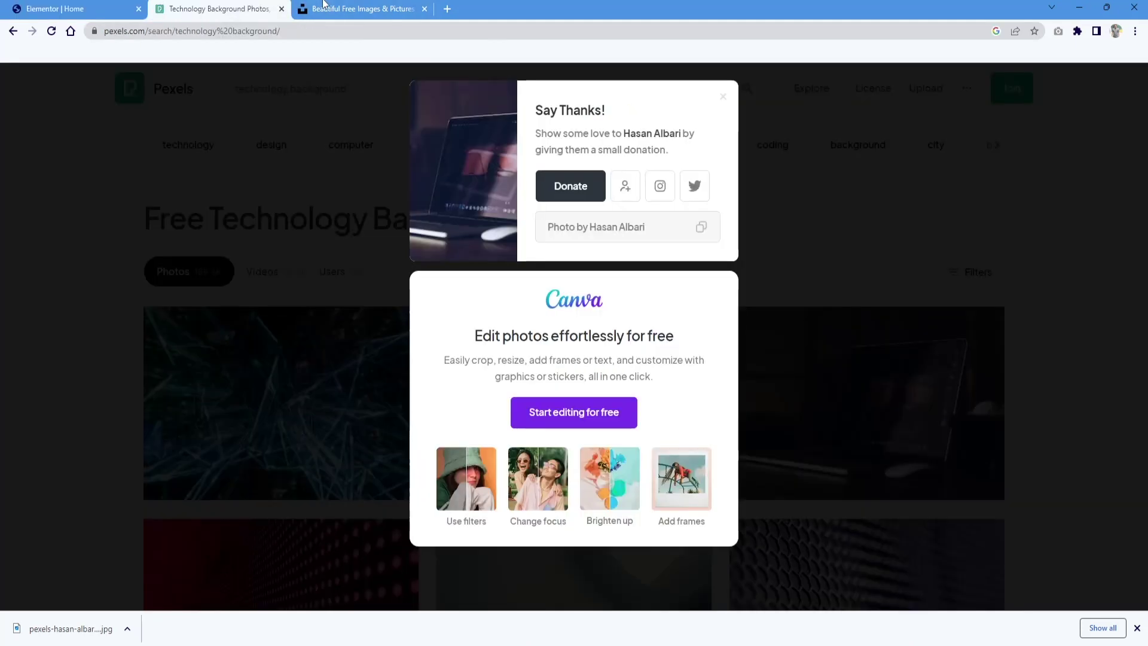
left_click(332, 9)
left_click(414, 333)
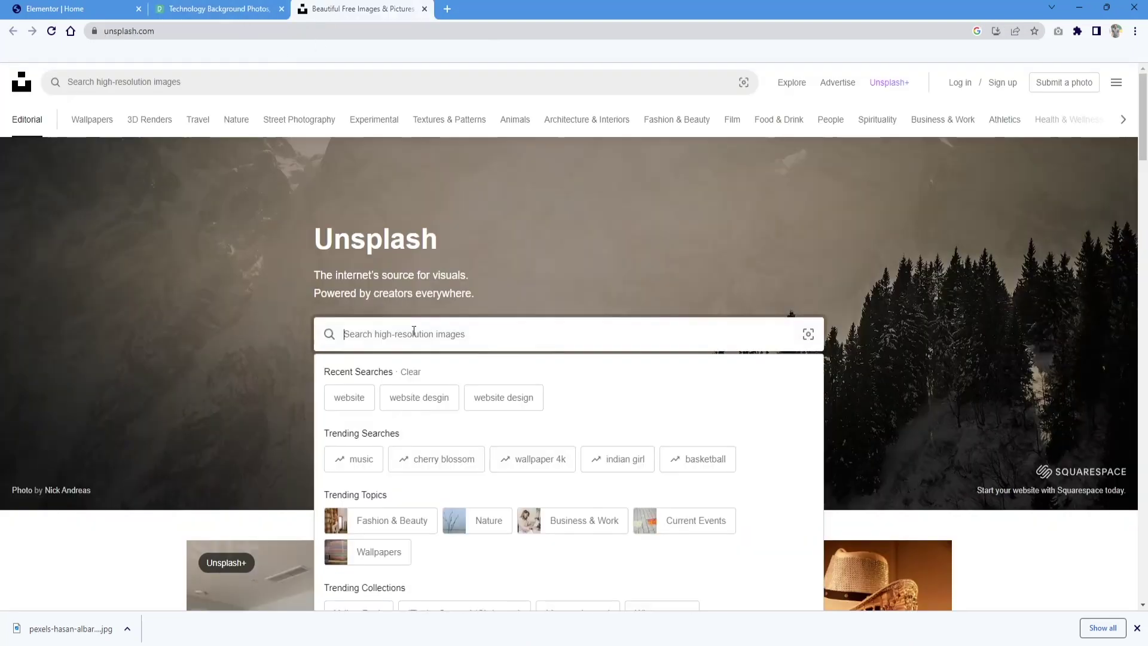
type("websit")
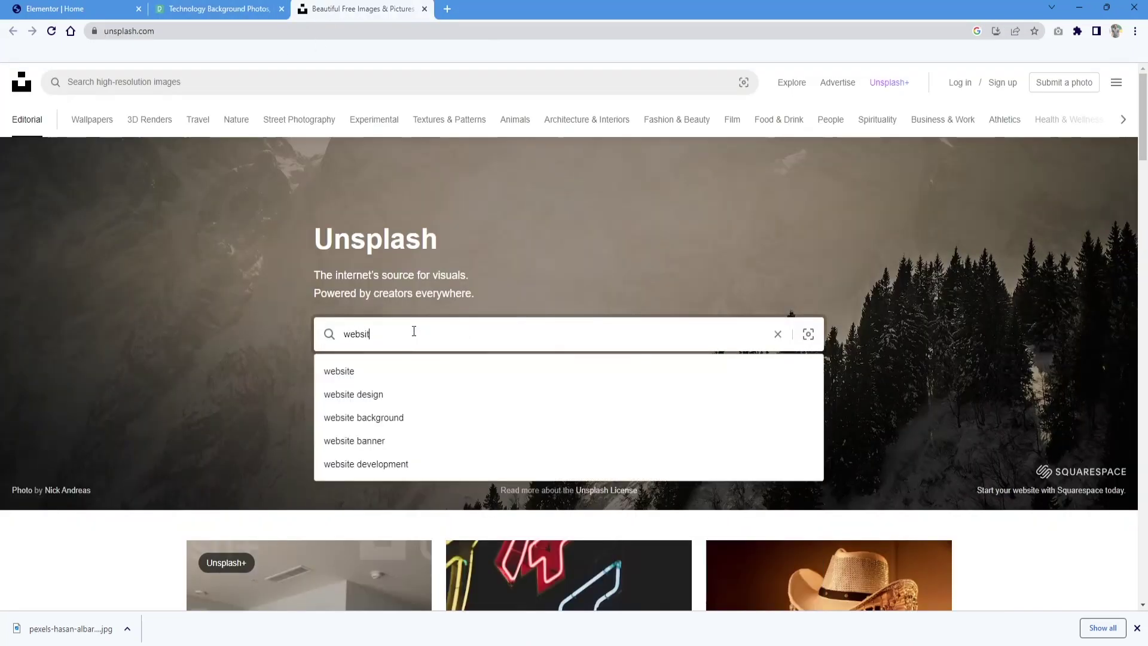
key("Down")
key("Down")
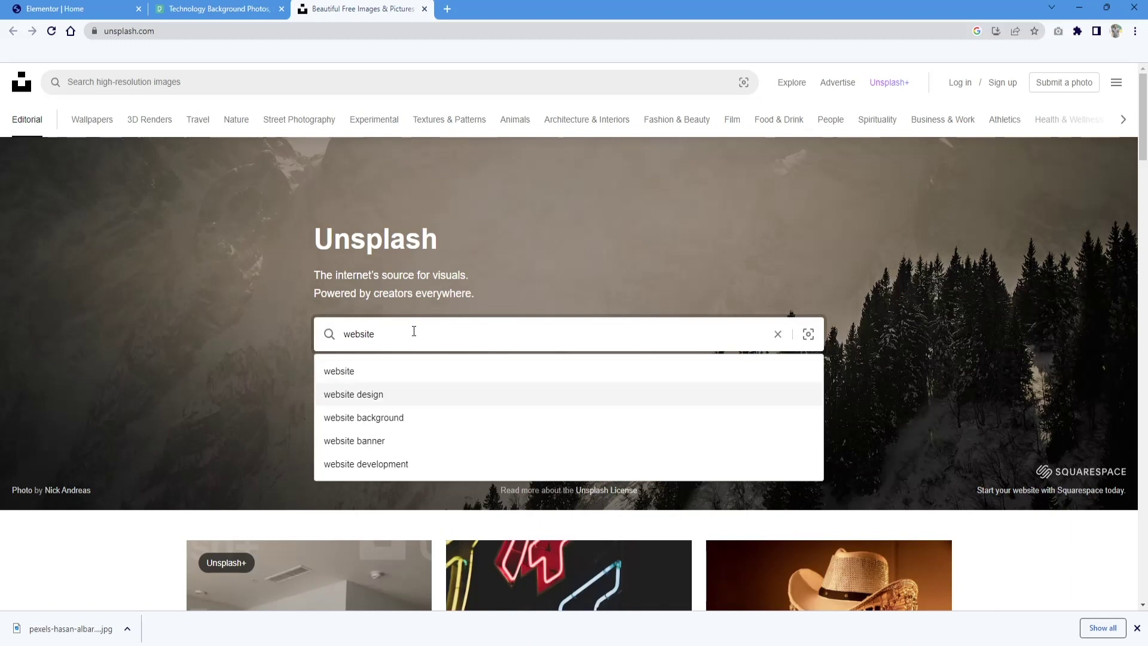
key("Return")
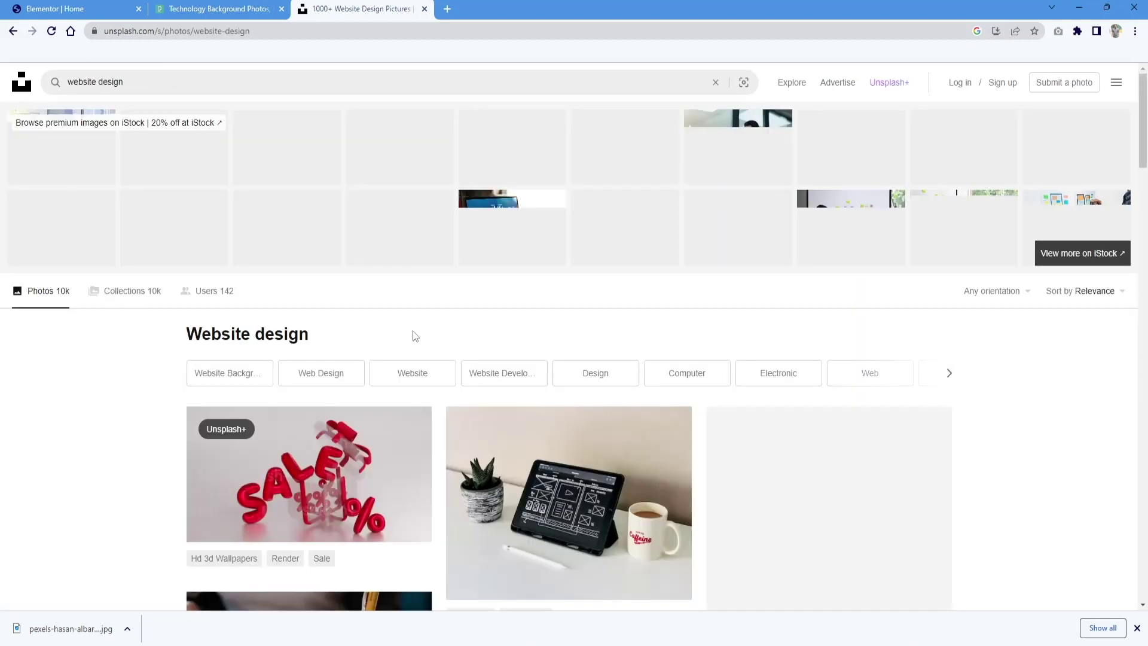
Step: Narrow the results to the related Web Design topic and save the photo of the code-filled monitor with a tablet and coffee cup to the Desktop
scroll(418, 414, "down", 4)
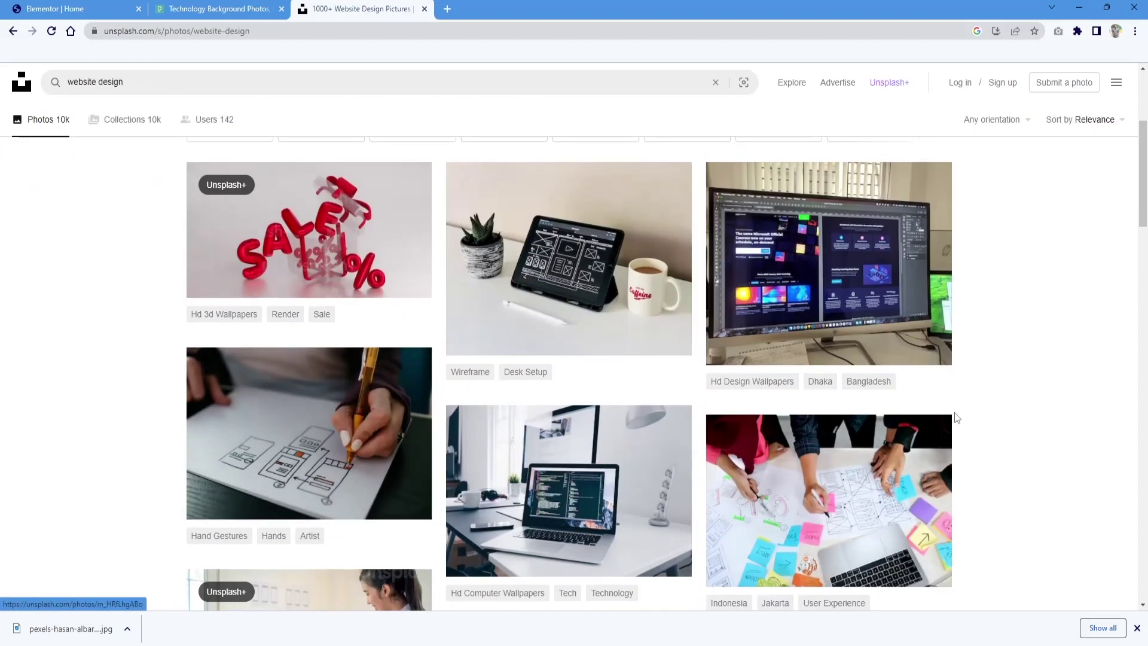
scroll(635, 469, "down", 2)
scroll(635, 469, "up", 5)
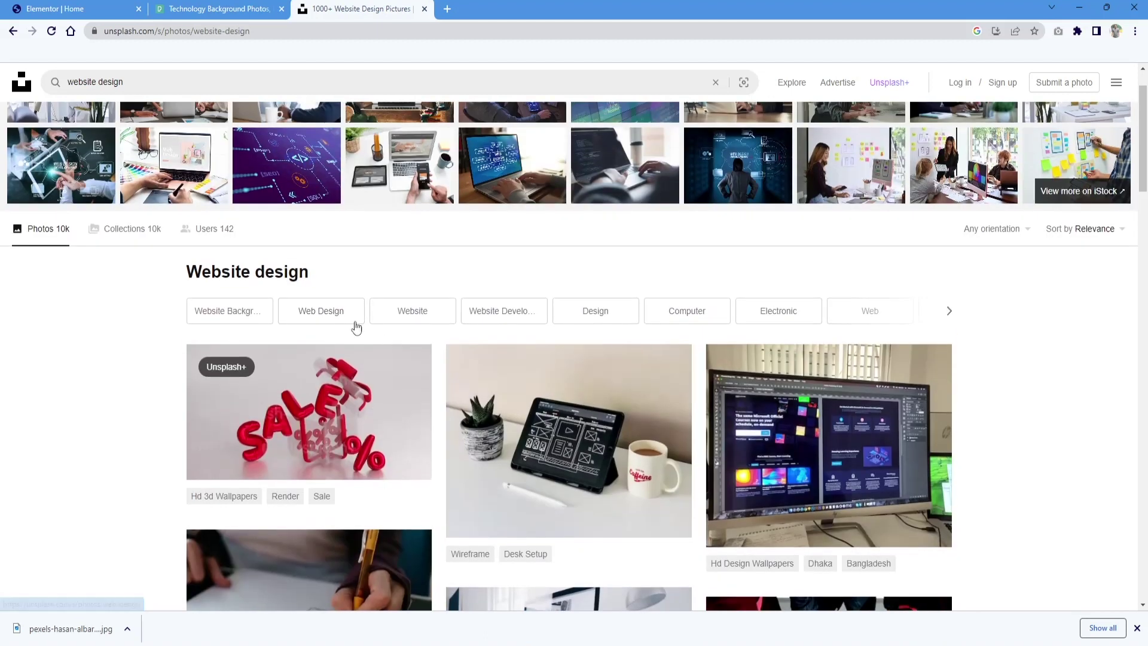
left_click(318, 323)
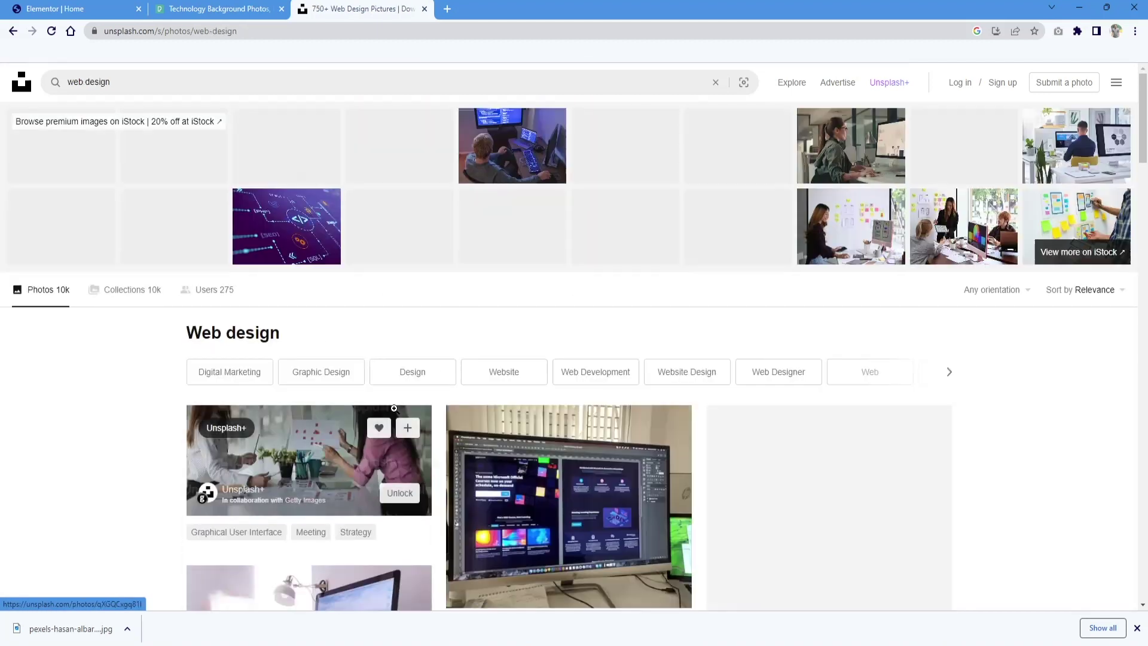
scroll(714, 369, "down", 5)
scroll(714, 369, "down", 3)
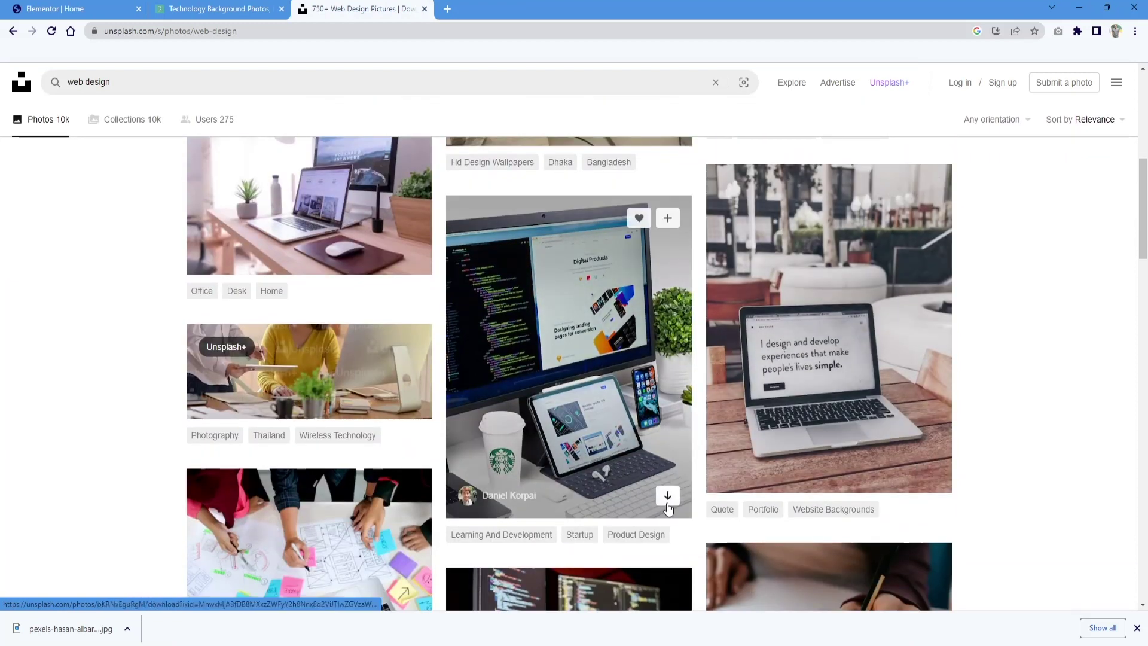
left_click(668, 496)
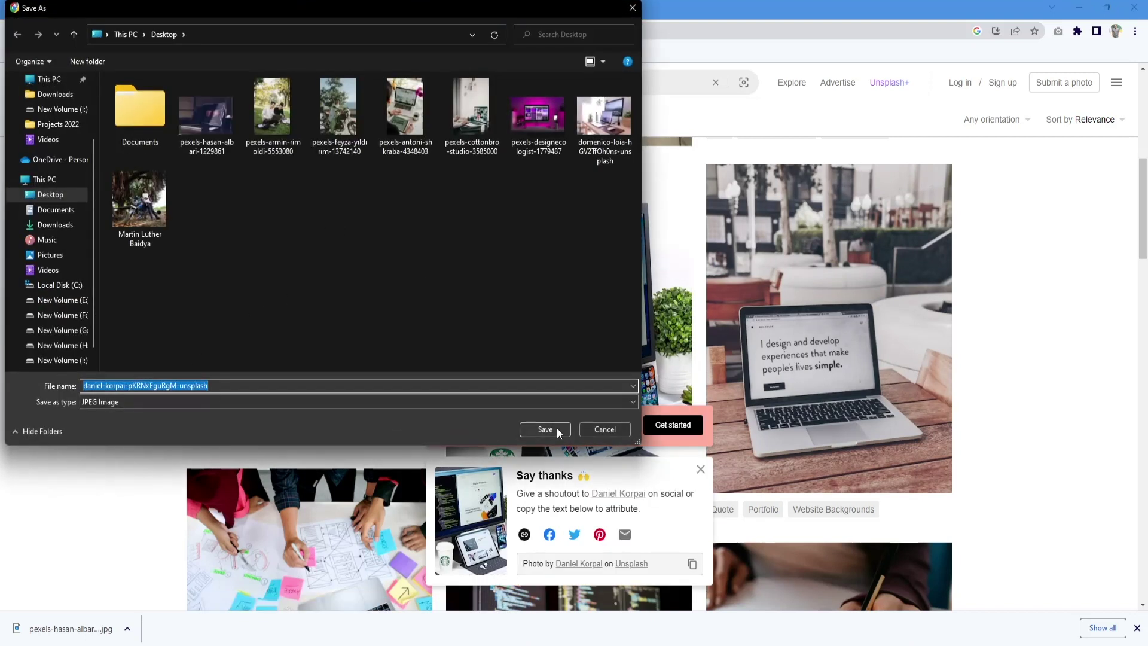
left_click(545, 430)
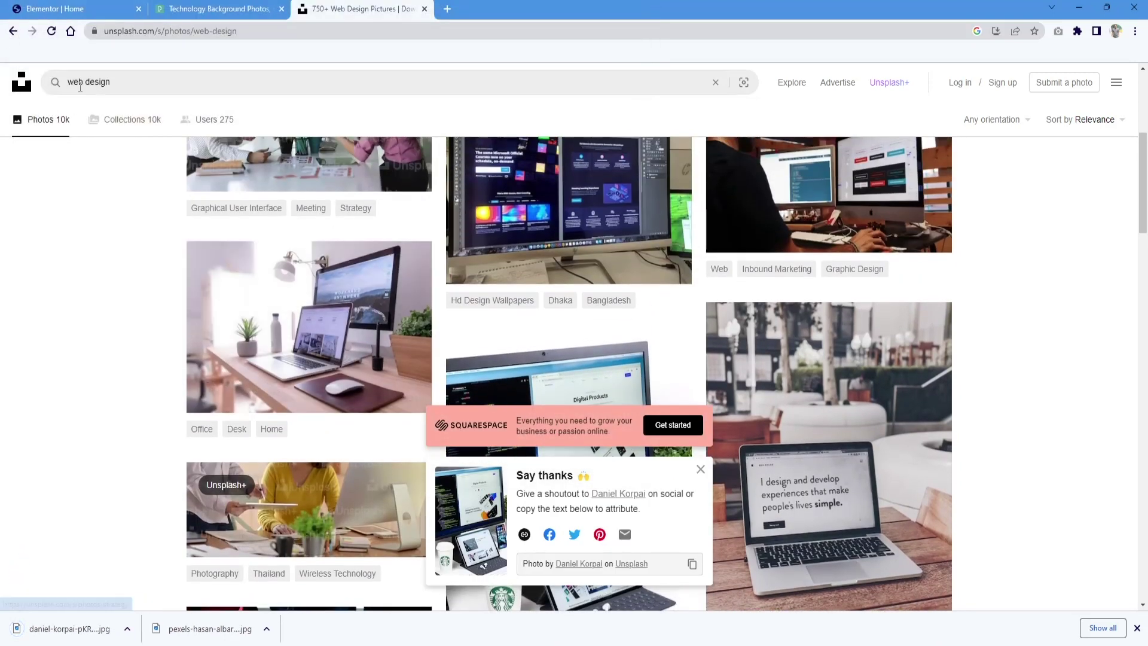
Step: Search Unsplash for "graphic desing design" and download the photo of the iMac showing interface components beside green plants
left_click_drag(84, 85, 30, 82)
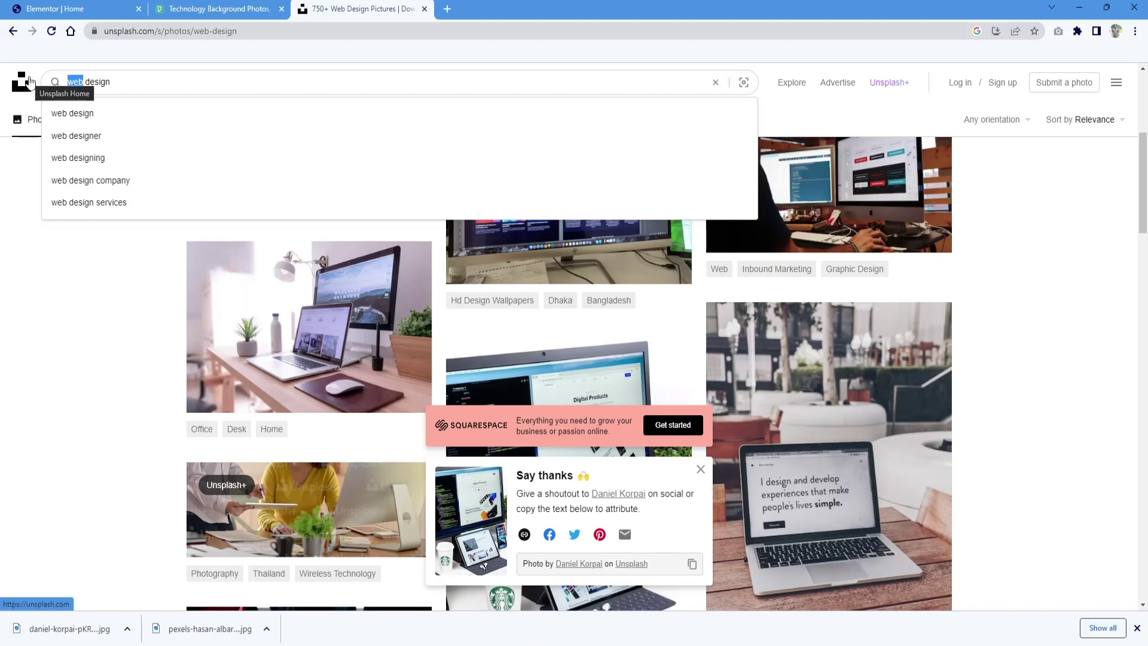
type("graphic de")
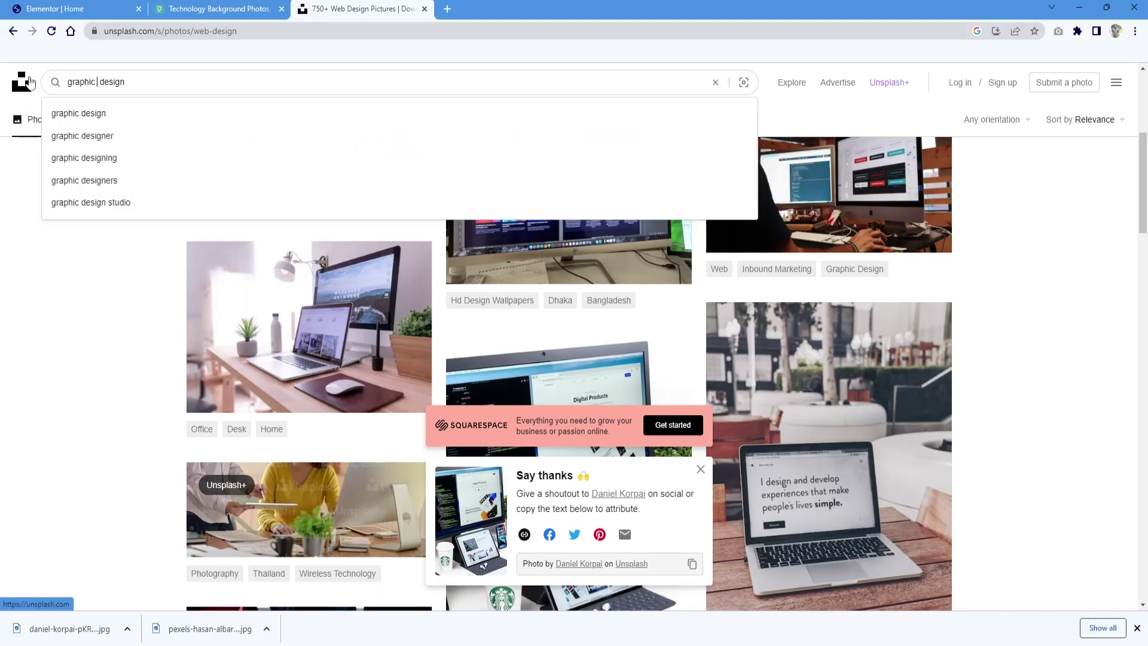
type("sing desi")
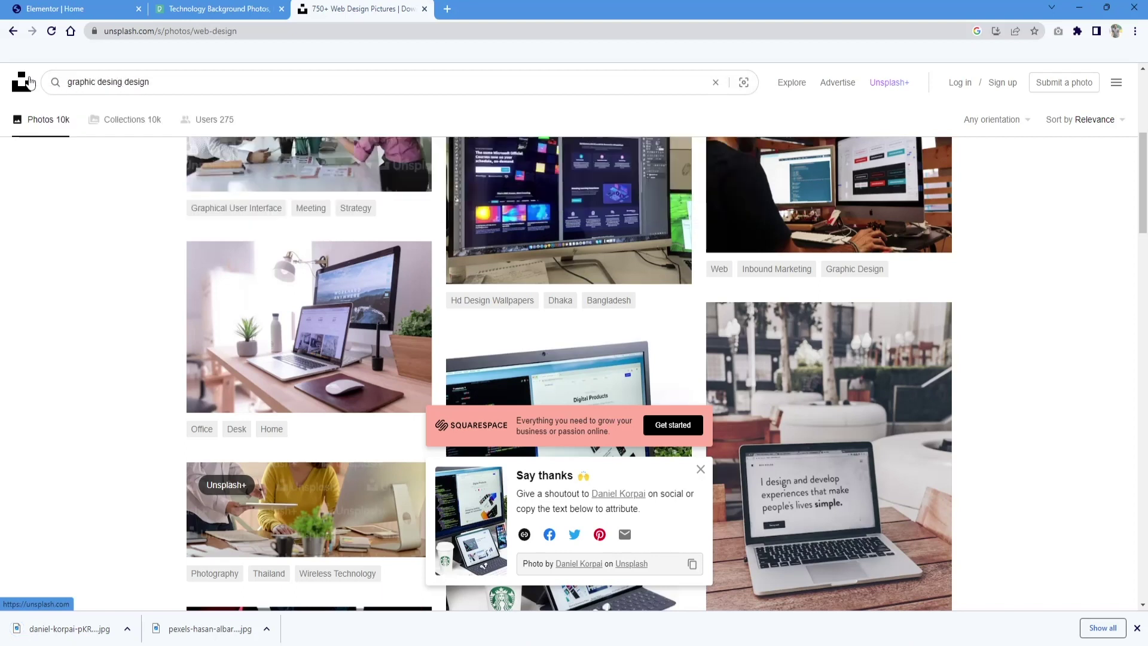
key("Return")
left_click(703, 474)
scroll(640, 372, "down", 10)
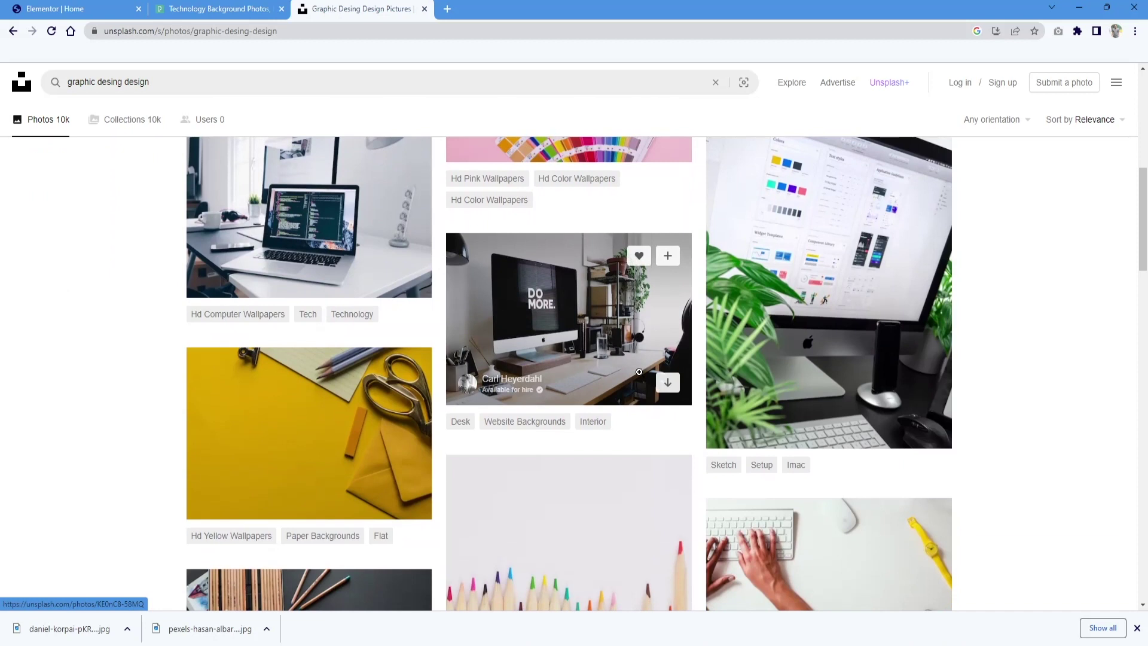
left_click(927, 428)
left_click(537, 427)
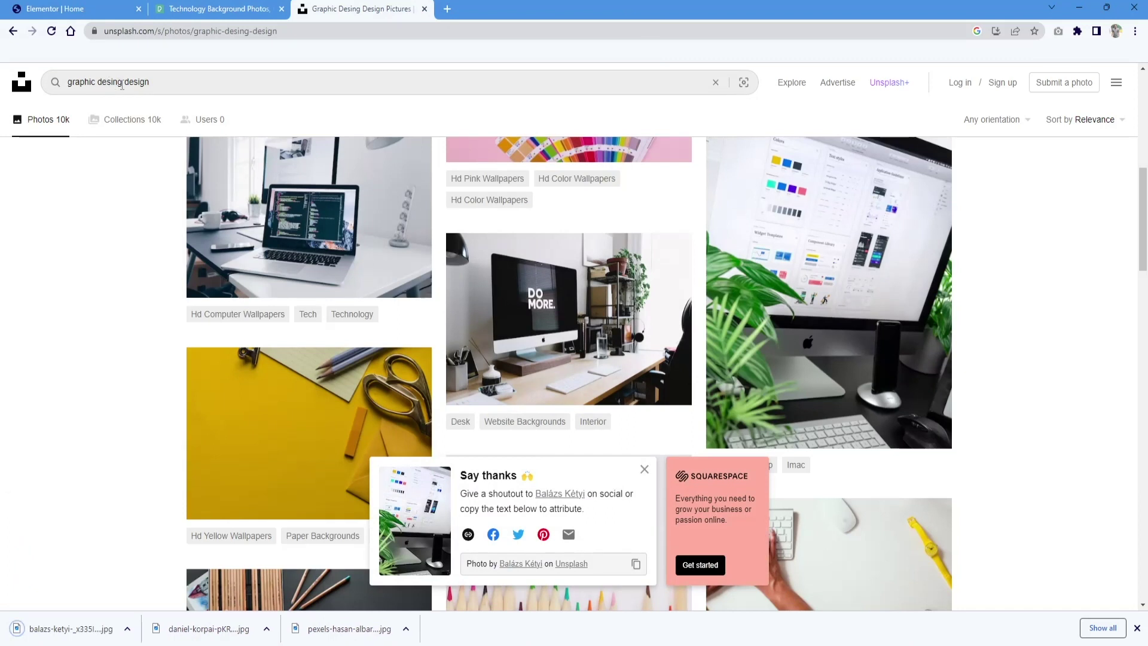
Step: Search Unsplash for "content creator" and save the photo of the laptop with editing software beside a camera to the Desktop
left_click_drag(122, 84, 42, 87)
left_click_drag(191, 82, 7, 91)
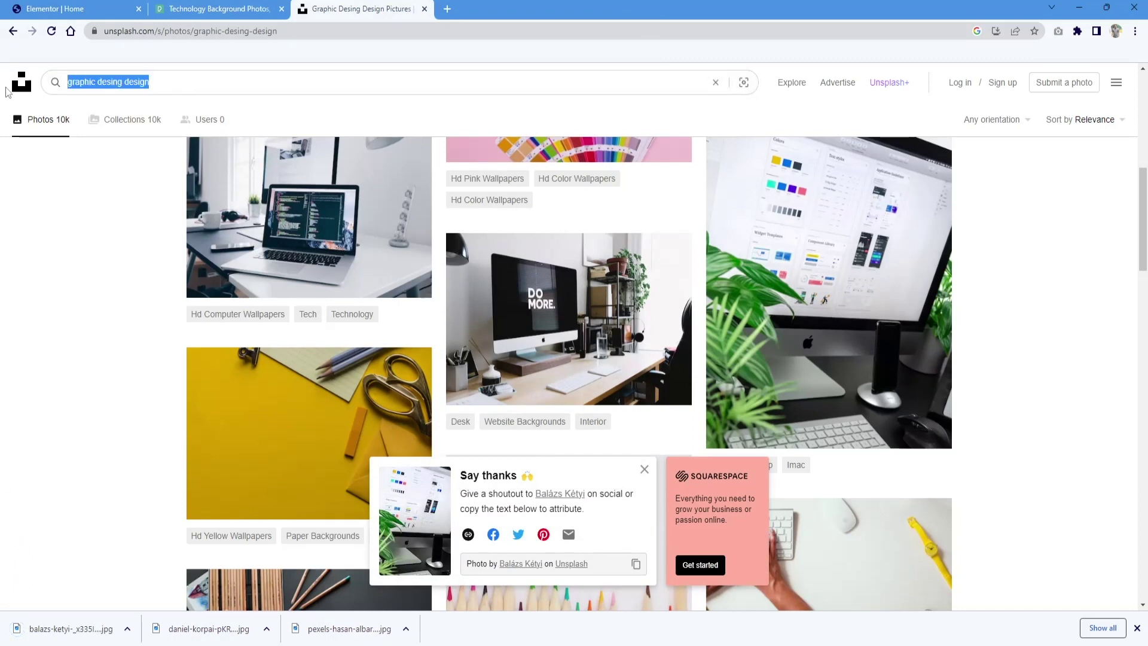
type("content creator")
key("Return")
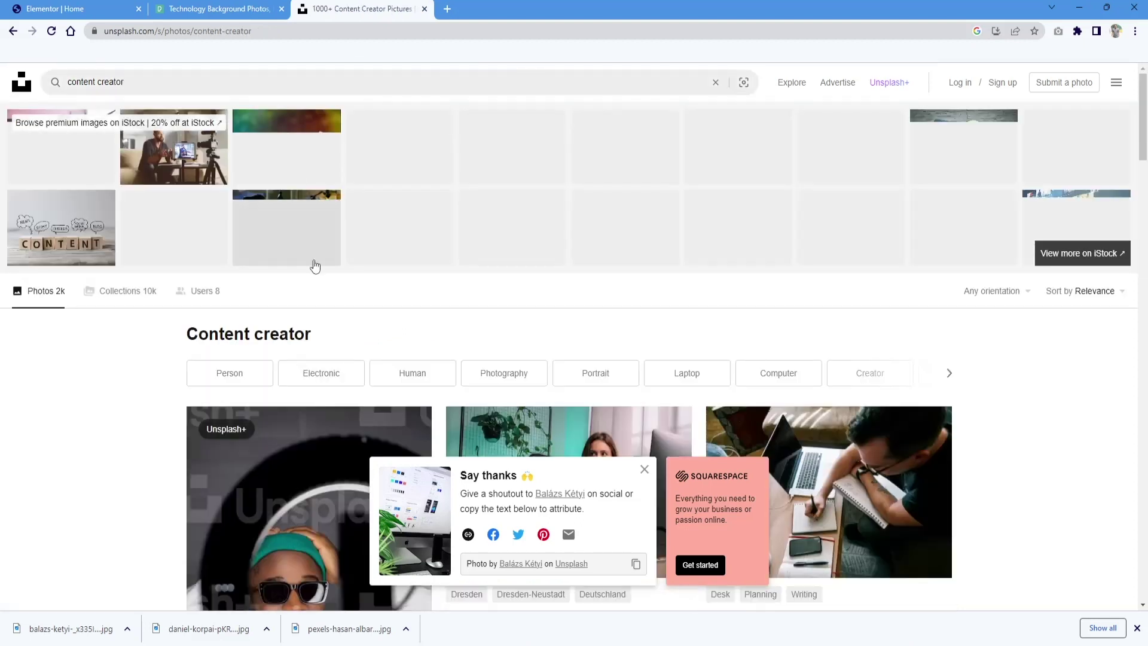
scroll(315, 266, "down", 2)
left_click(644, 469)
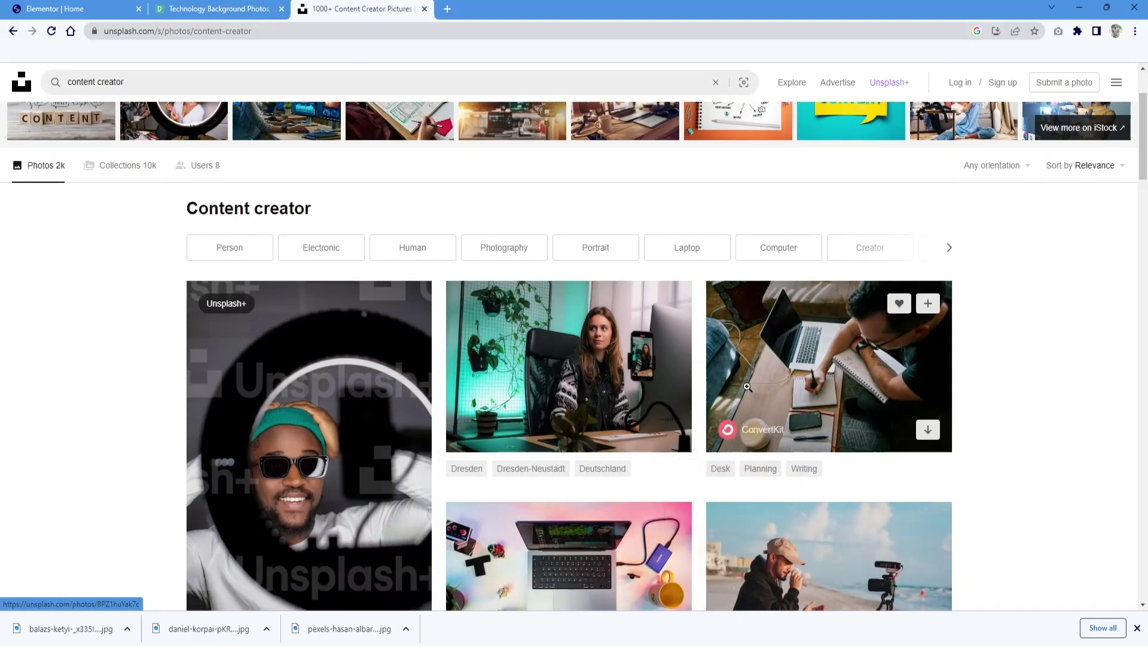
scroll(747, 387, "down", 4)
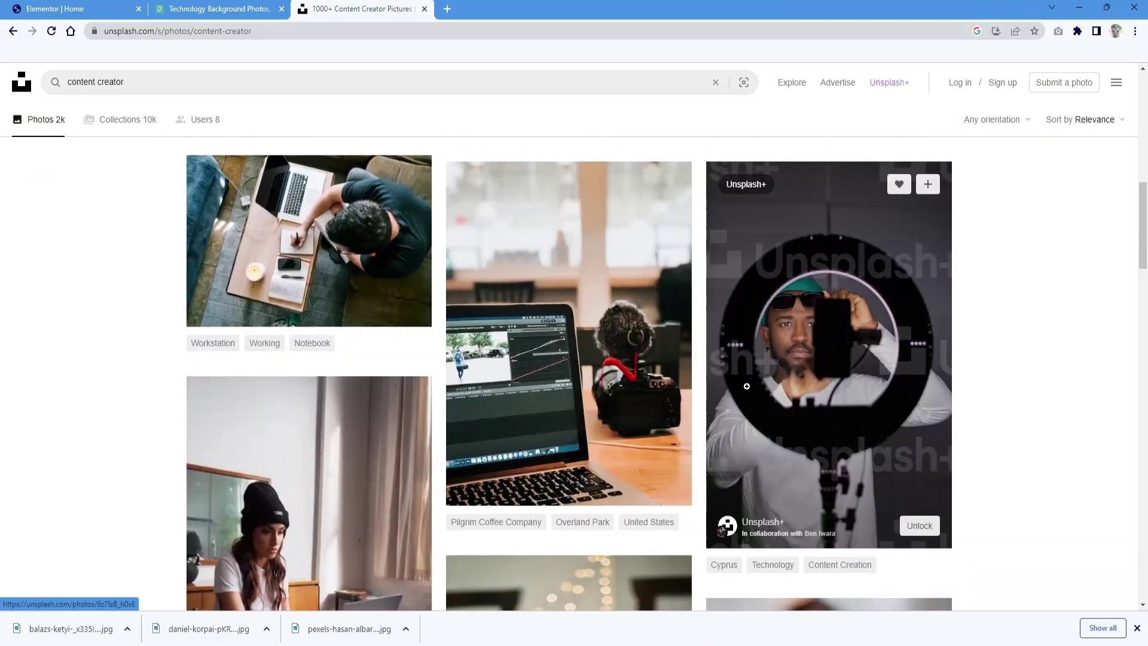
left_click(671, 487)
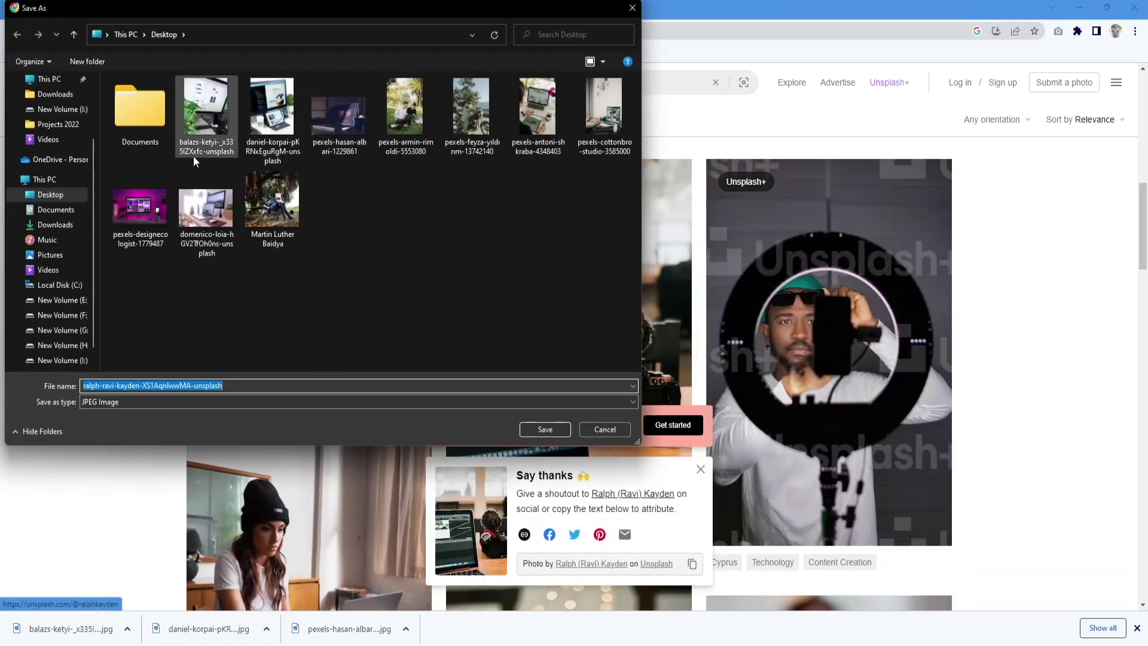
left_click(541, 428)
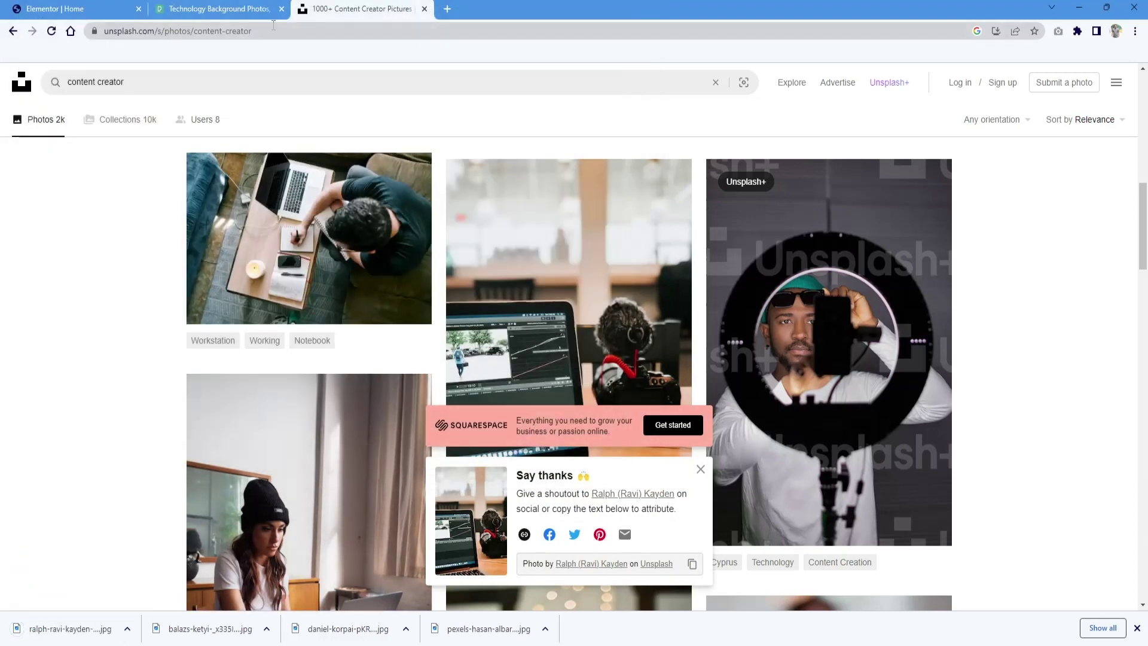
Step: Return to the Elementor page and replace the Web Design service image with the downloaded photo of the code-filled monitor and tablet
left_click(77, 9)
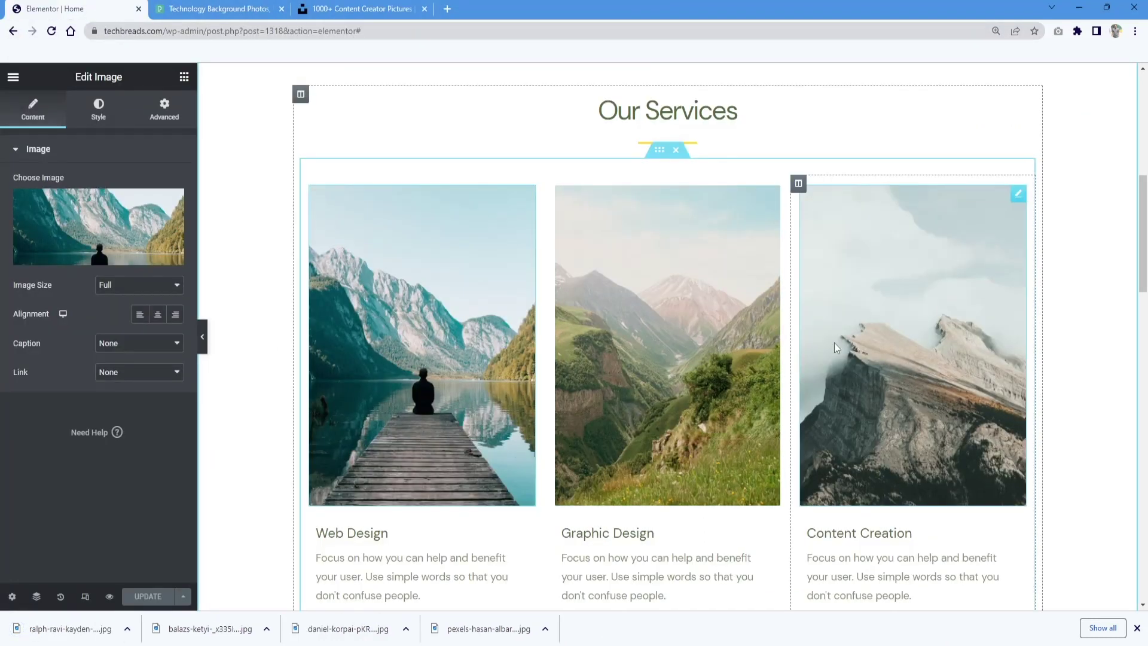
left_click(83, 251)
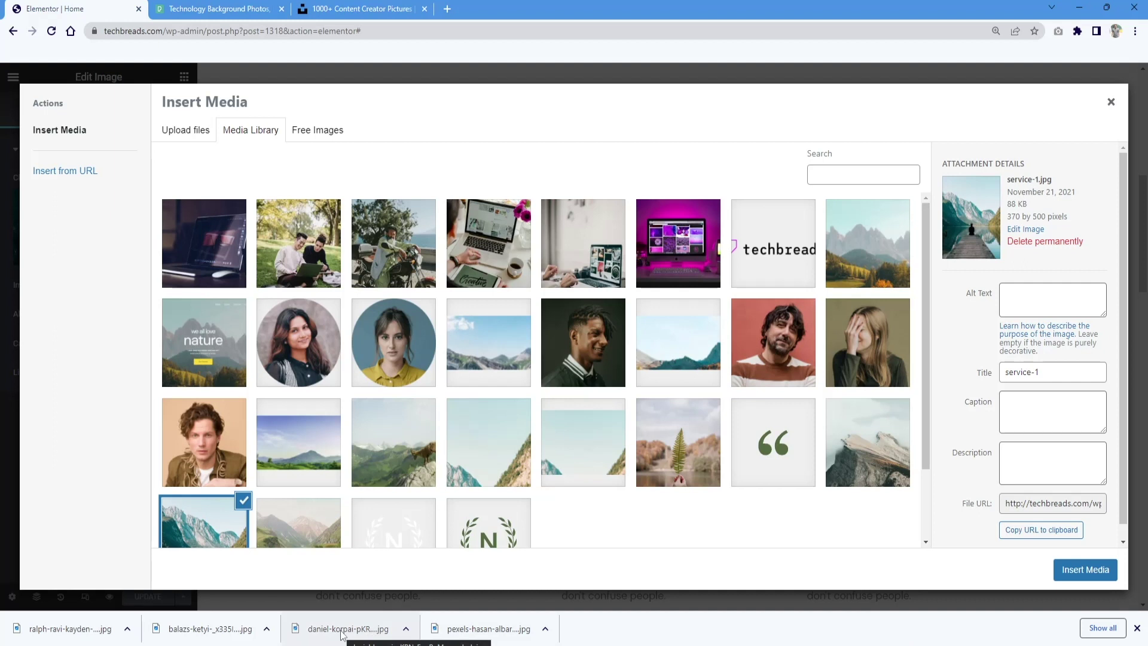
left_click_drag(343, 634, 494, 398)
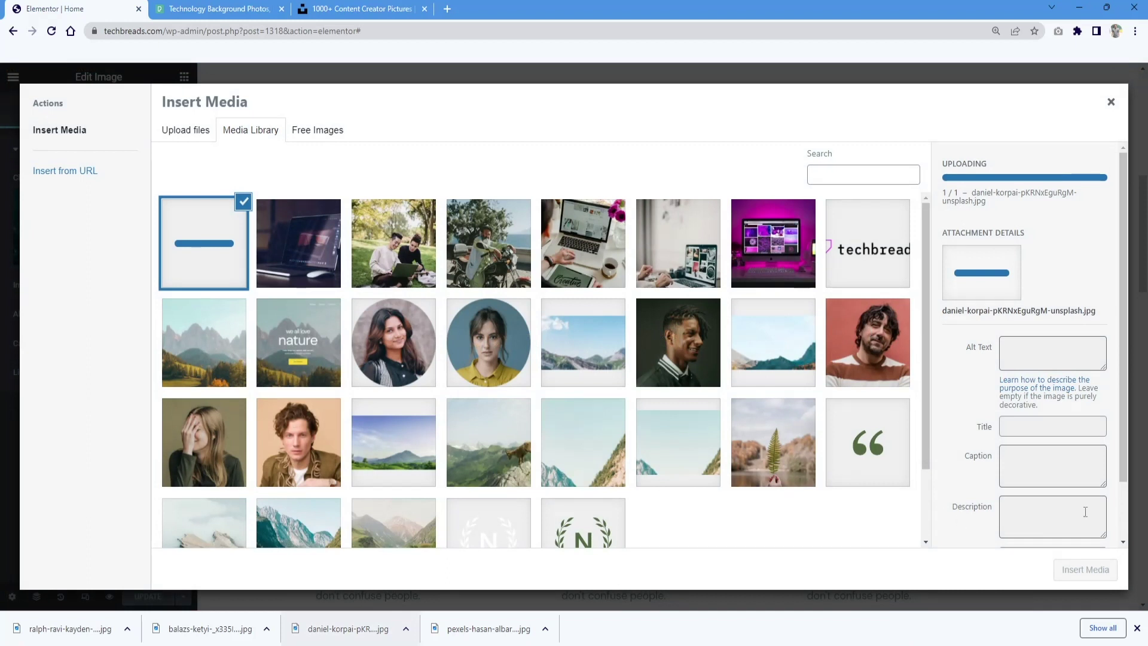
left_click(1085, 570)
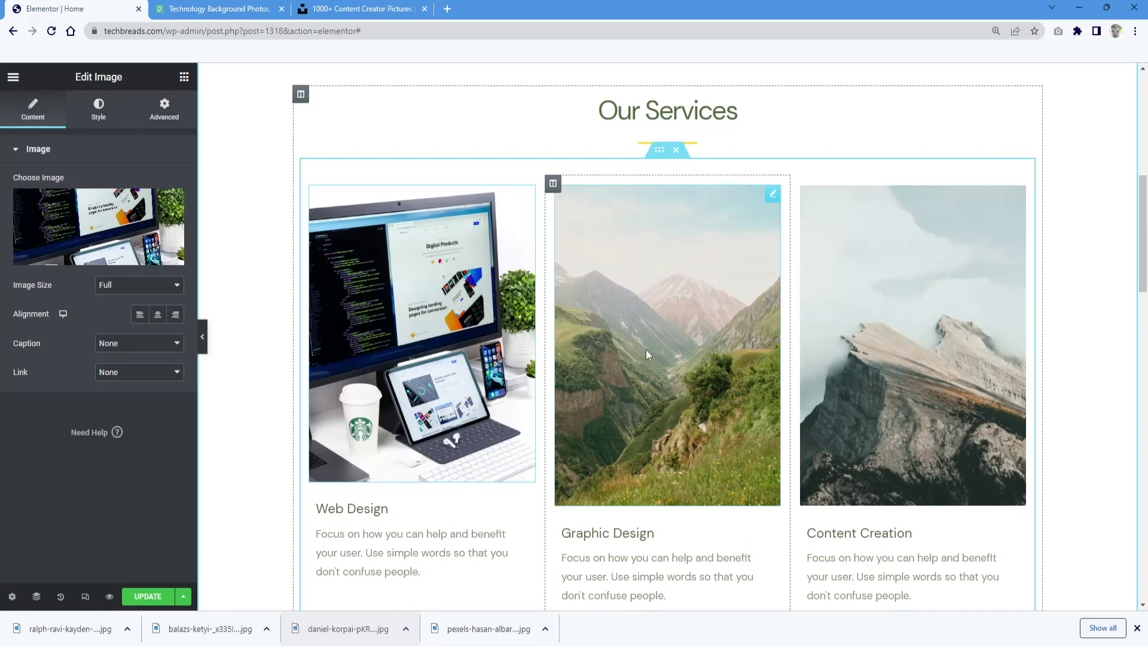
Step: Replace the Graphic Design service image by uploading the downloaded photo of the iMac with green plants from the Desktop
left_click(673, 368)
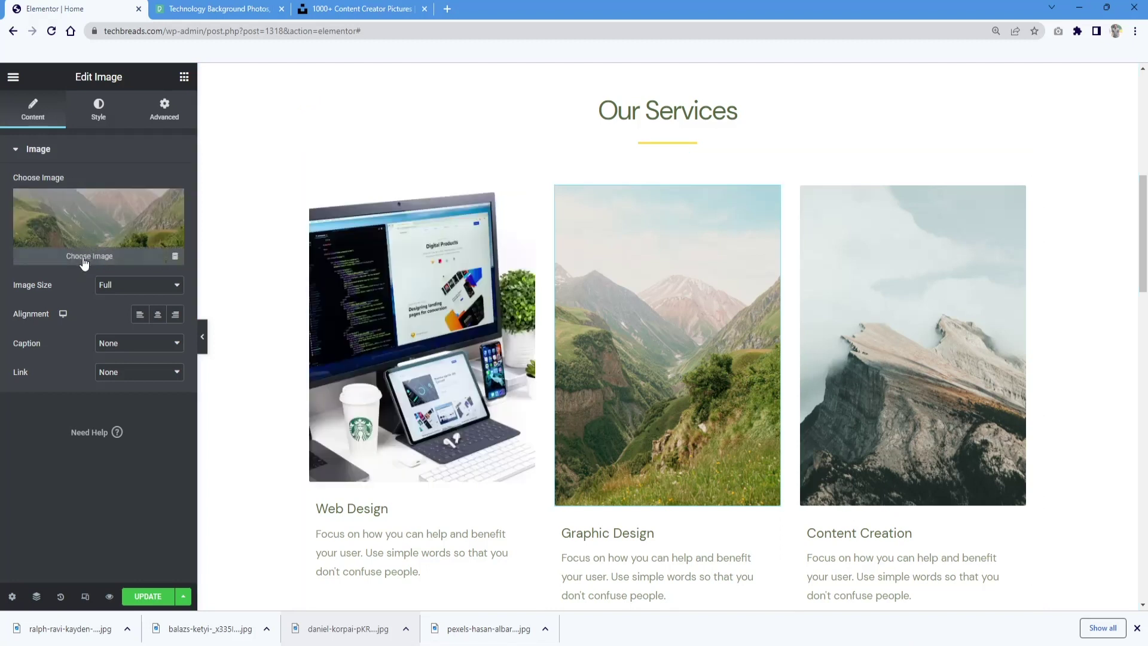
left_click(85, 257)
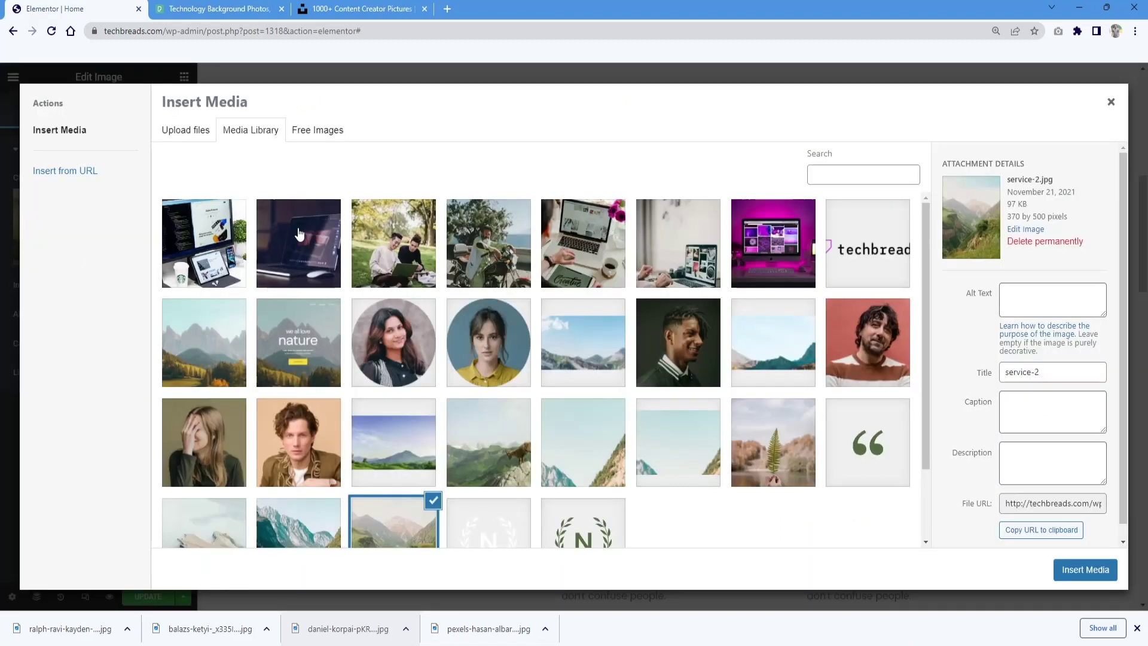
left_click(186, 136)
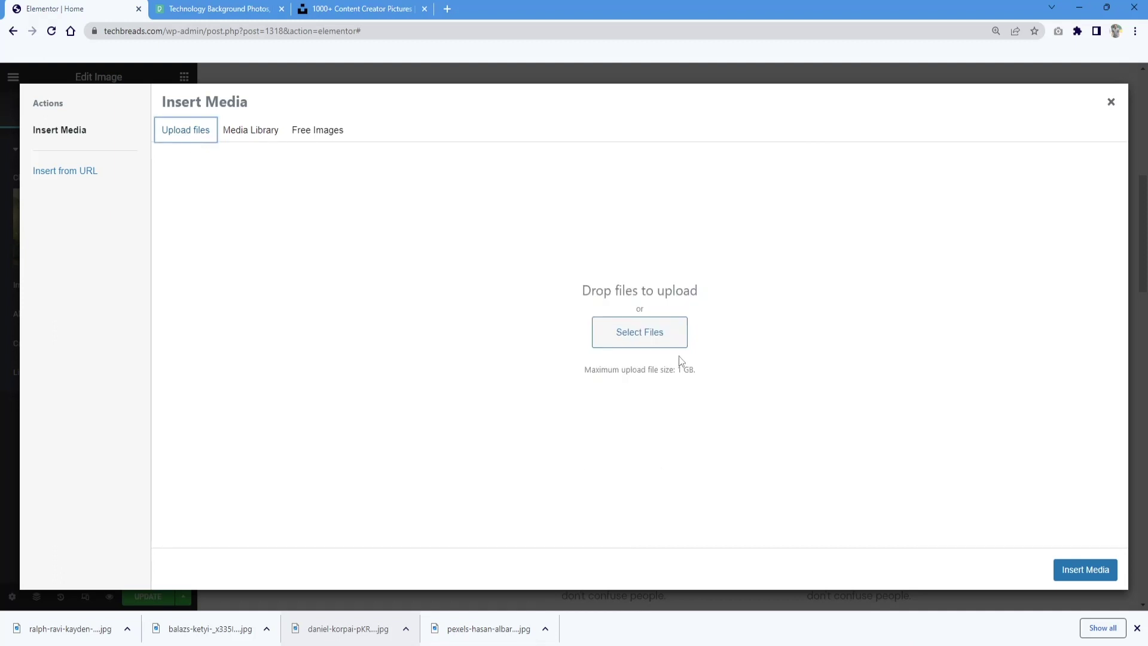
left_click(666, 347)
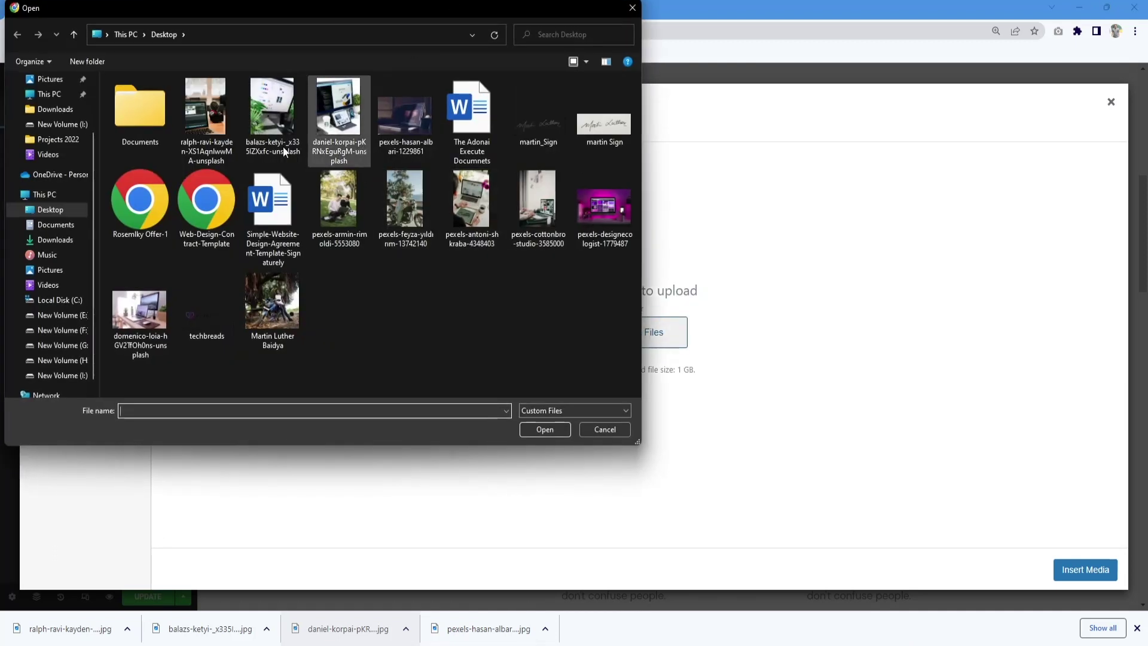
left_click(263, 113)
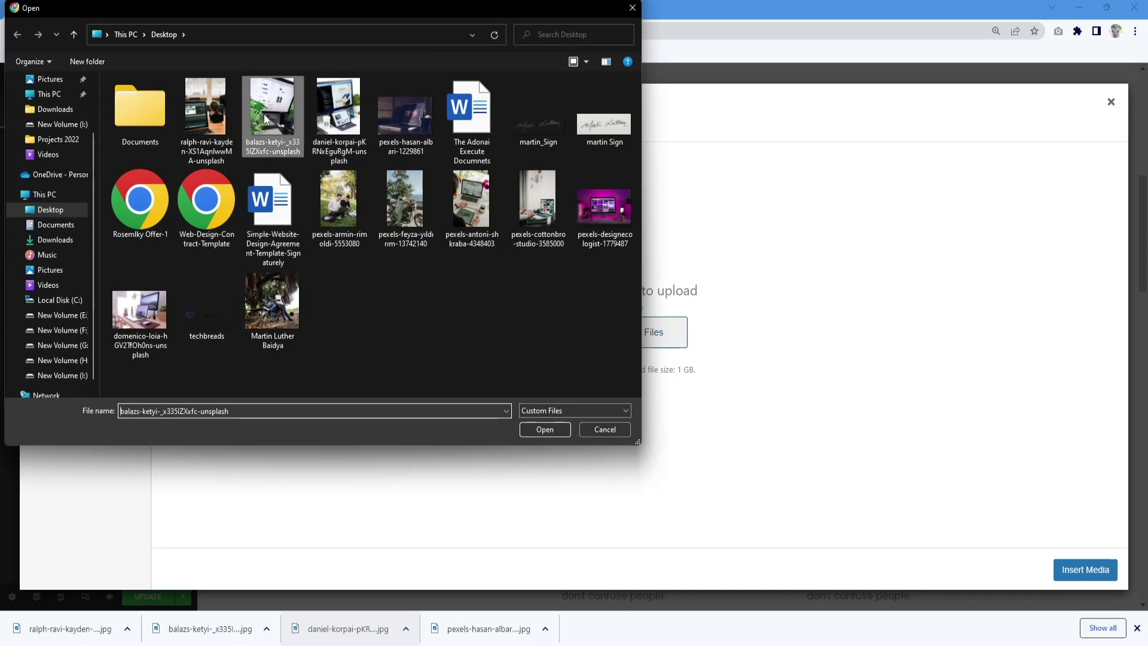
left_click(545, 430)
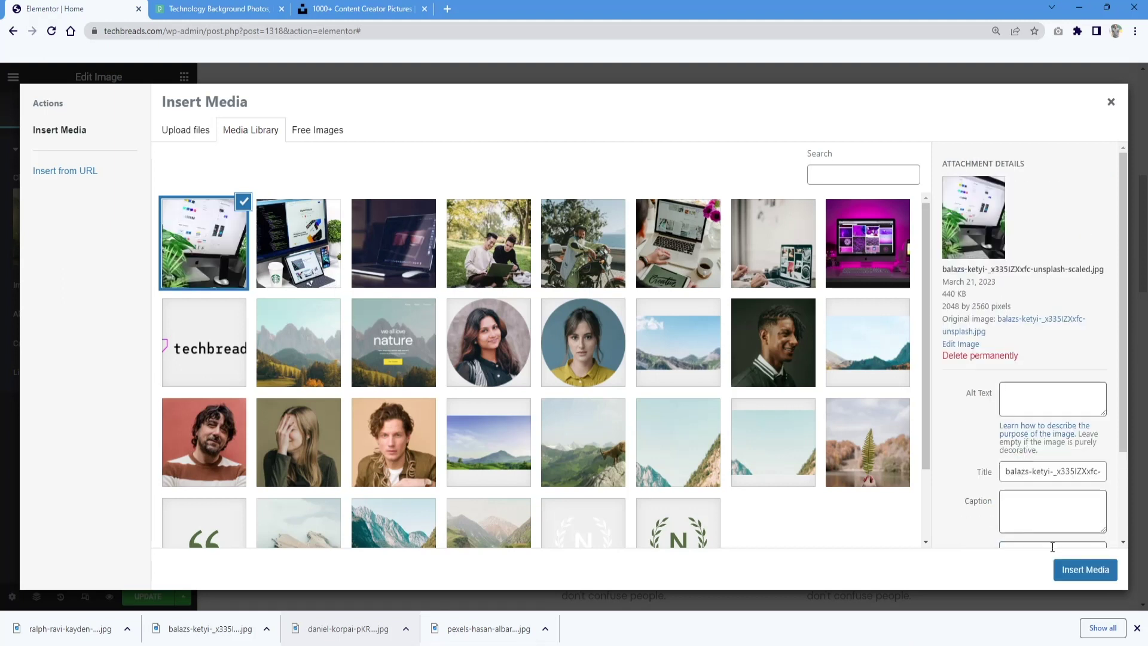
left_click(1075, 571)
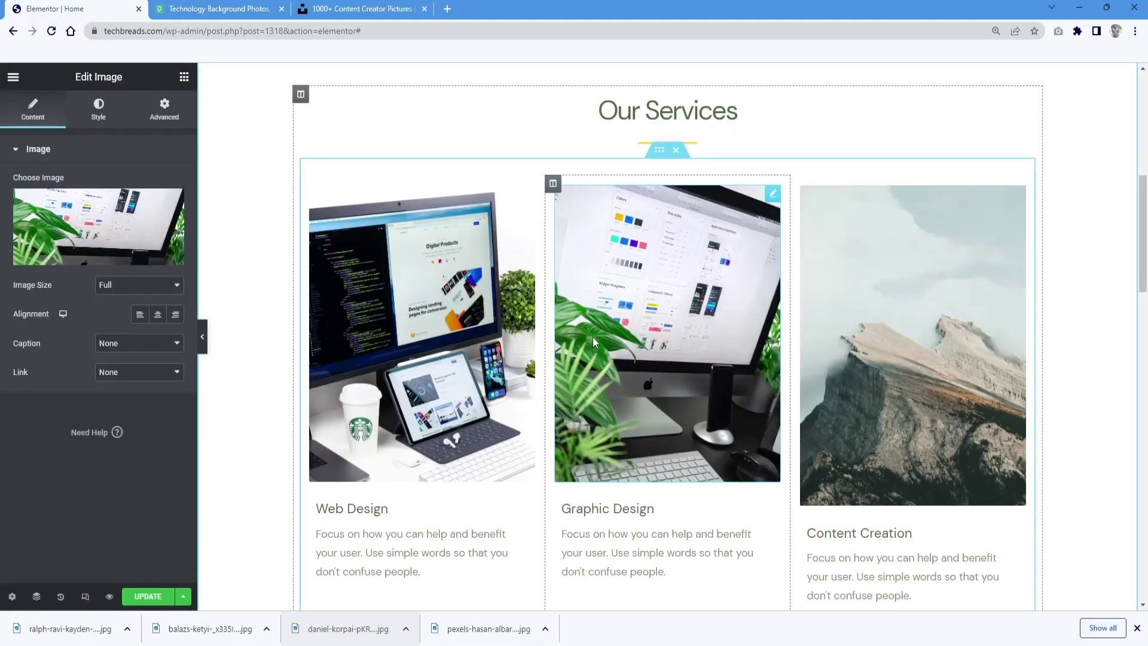
Step: Replace the Content Creation service image by uploading the downloaded photo of the laptop with editing software beside a camera
left_click(1018, 194)
left_click(103, 257)
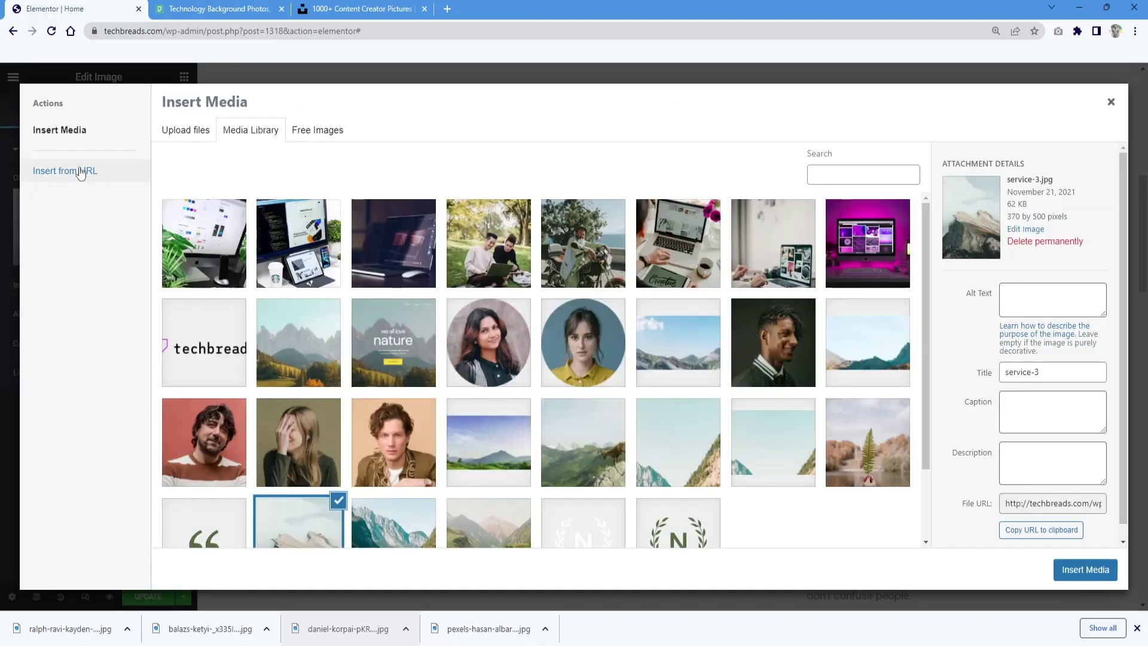
left_click_drag(66, 628, 508, 274)
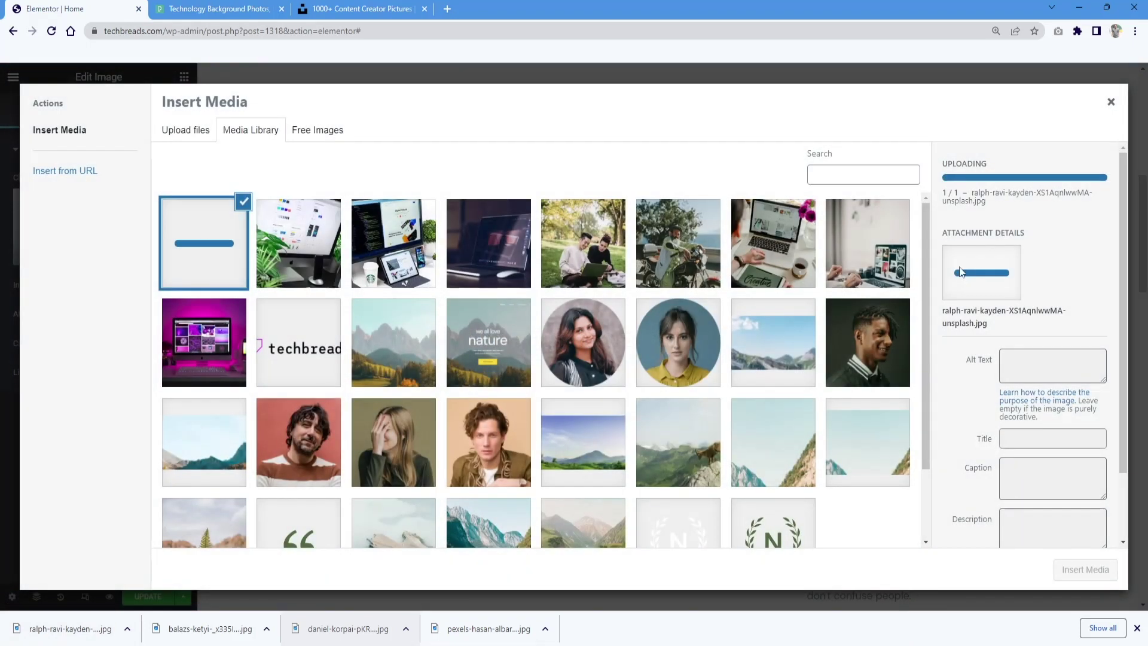
left_click(1100, 571)
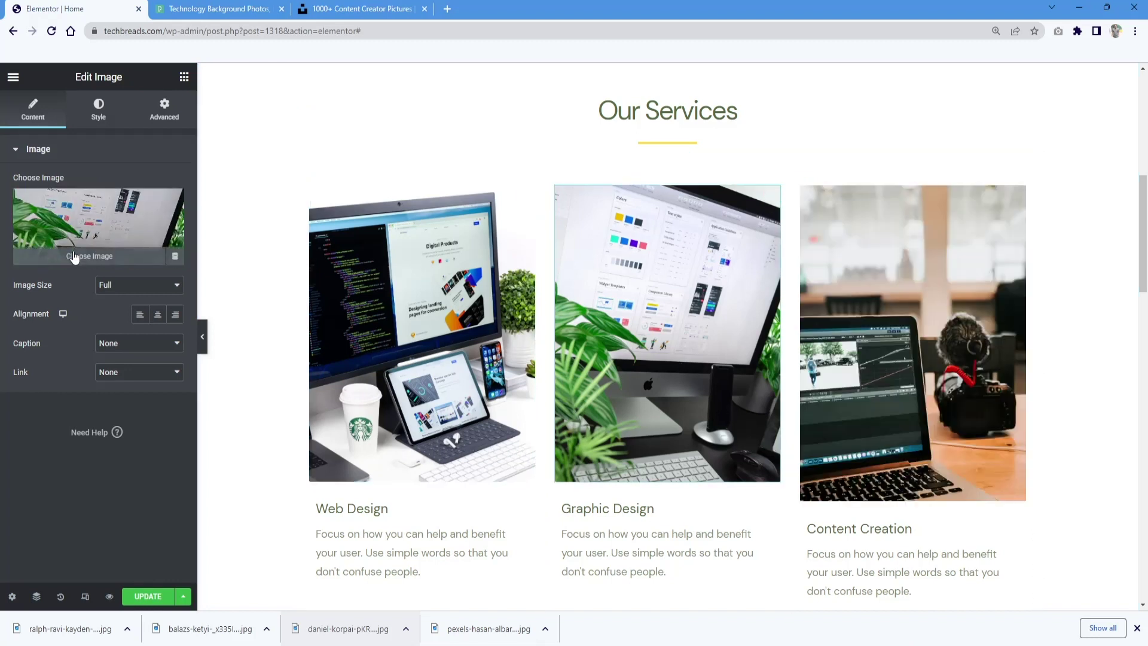
Step: Check the pixel dimensions of the Graphic Design service image in its media library details
left_click(91, 258)
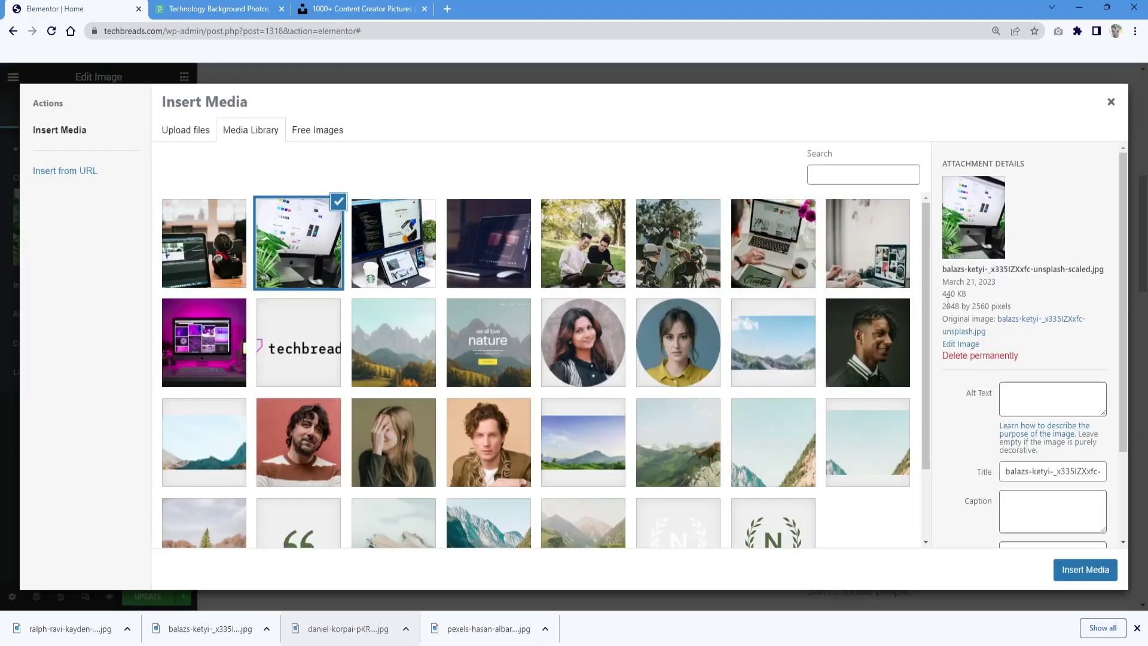
left_click_drag(958, 308, 1035, 309)
left_click(1032, 308)
left_click_drag(954, 305, 990, 305)
left_click(1111, 102)
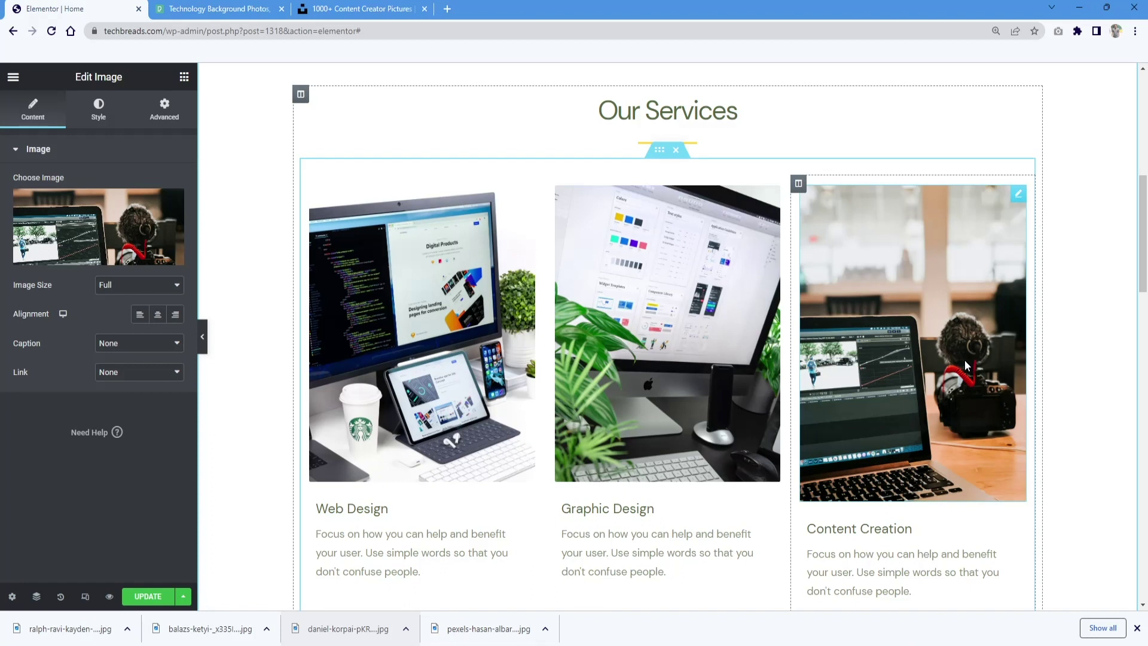
Step: Compare the pixel dimensions of the Content Creation photo with those of the other two service photos in the media library
left_click(84, 258)
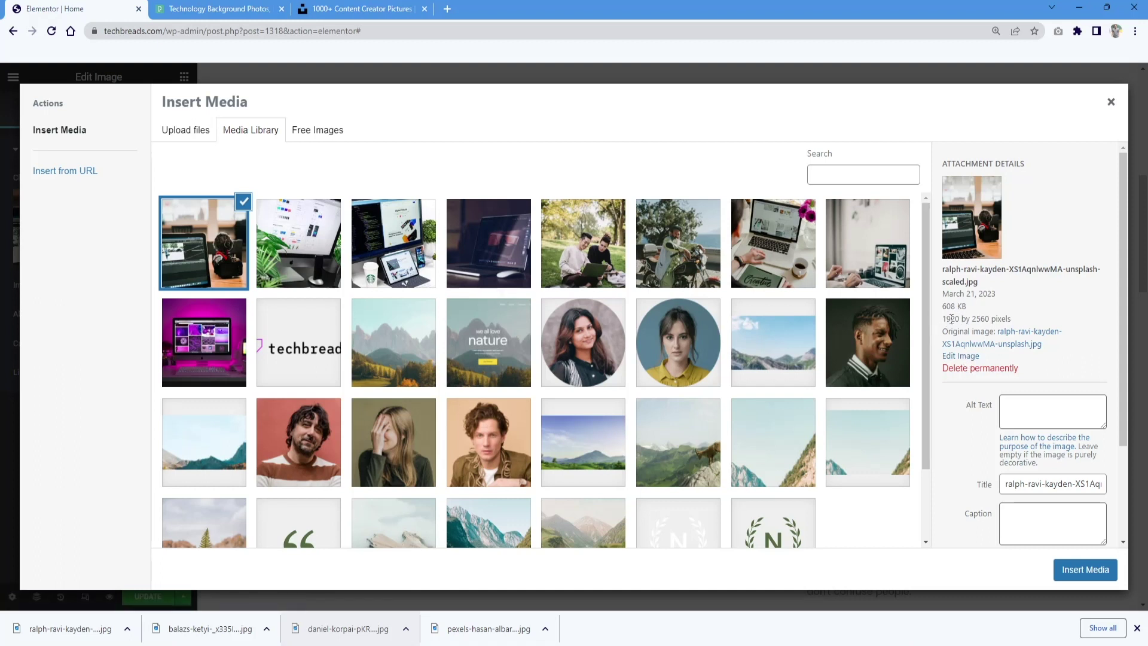
left_click(1020, 319)
left_click(304, 266)
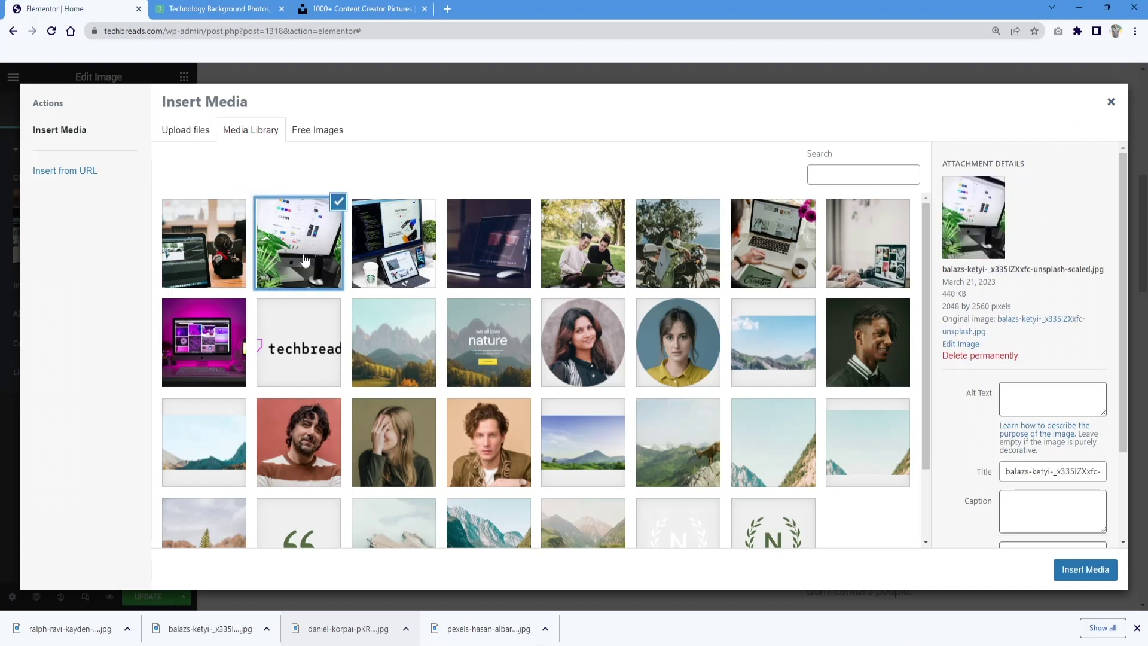
left_click(226, 254)
left_click(263, 257)
left_click(222, 257)
left_click(256, 254)
left_click(386, 251)
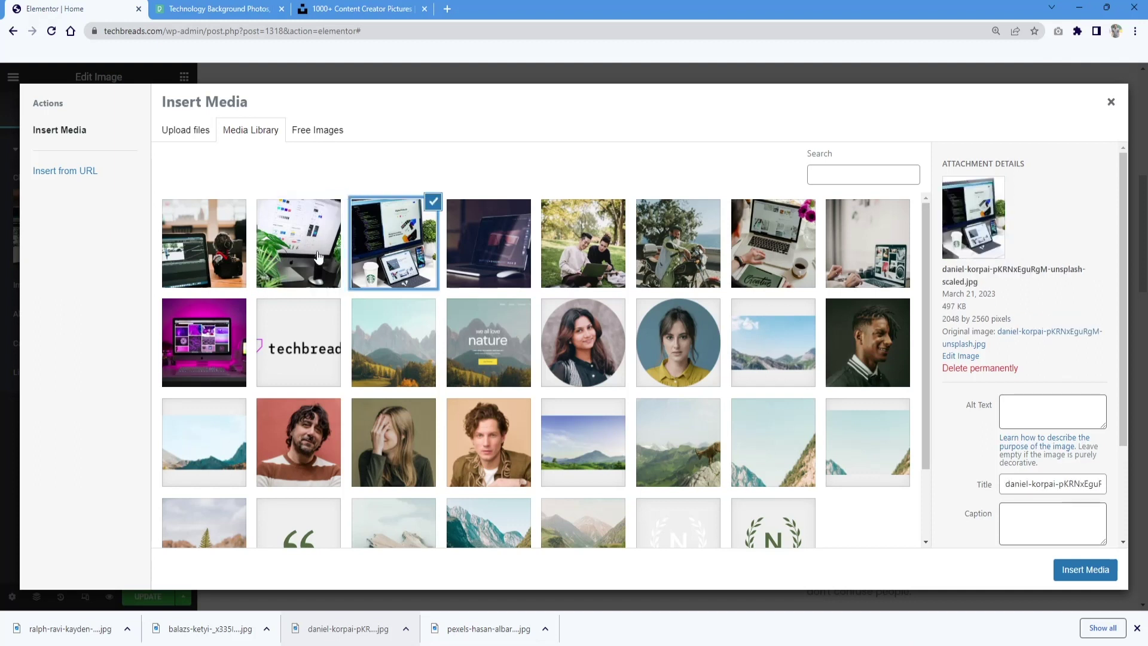
left_click(229, 244)
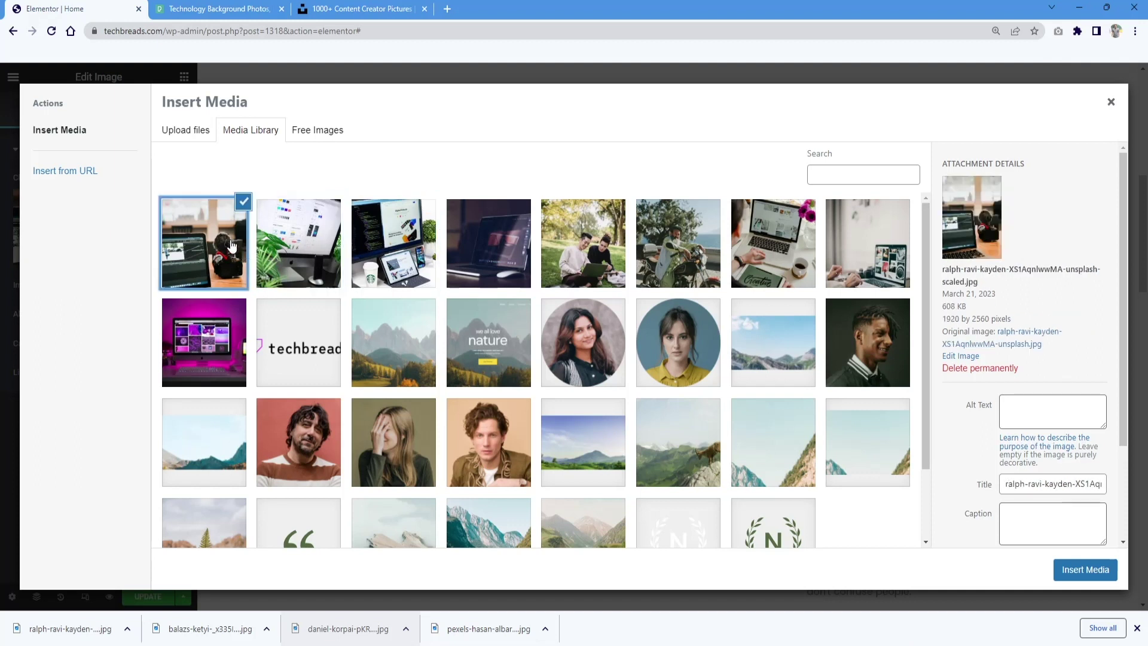
Step: Open the laptop-and-camera photo in the image editor and try to crop its lower and upper edges
left_click(972, 358)
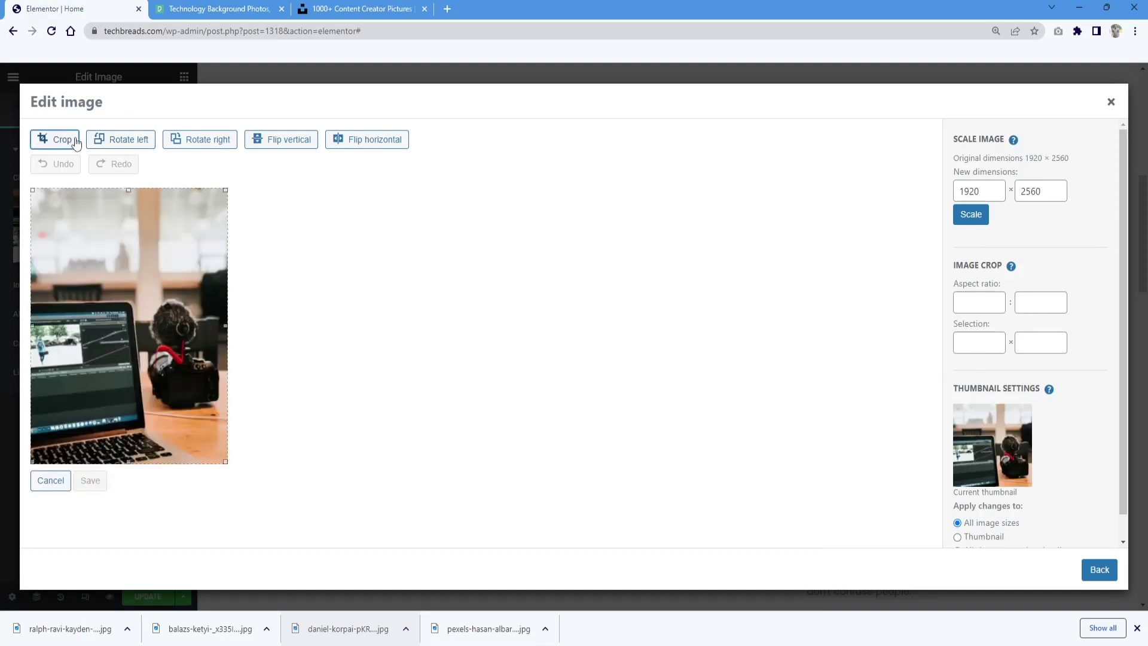
left_click_drag(128, 459, 128, 451)
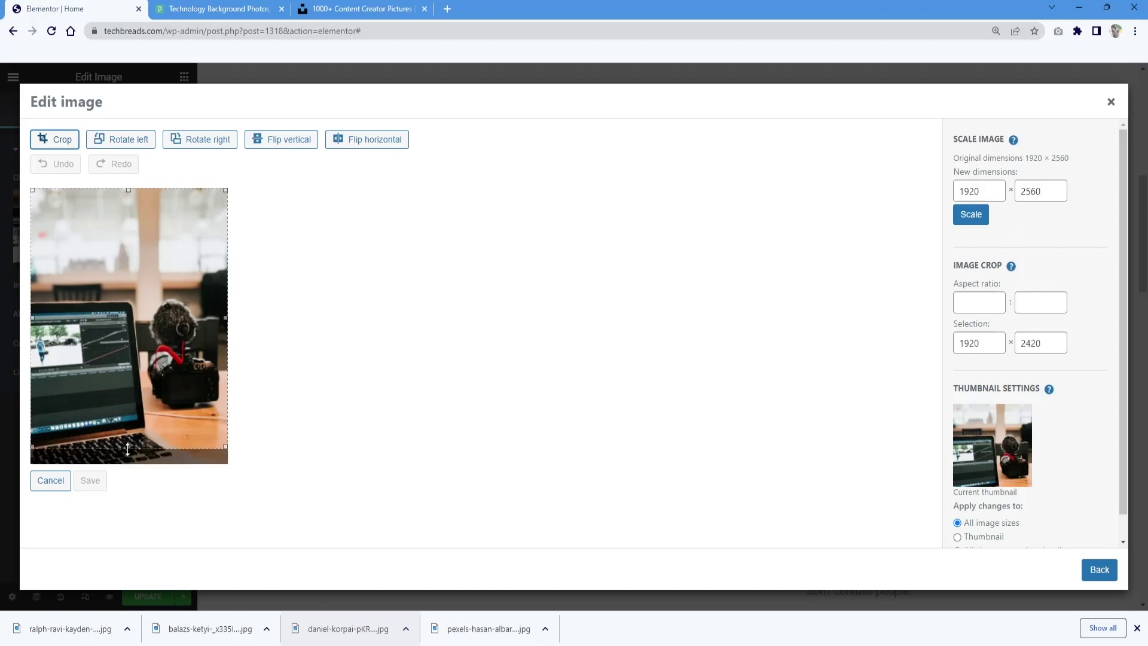
mouse_move(128, 190)
left_mouse_down()
mouse_move(128, 216)
mouse_move(127, 205)
left_mouse_up()
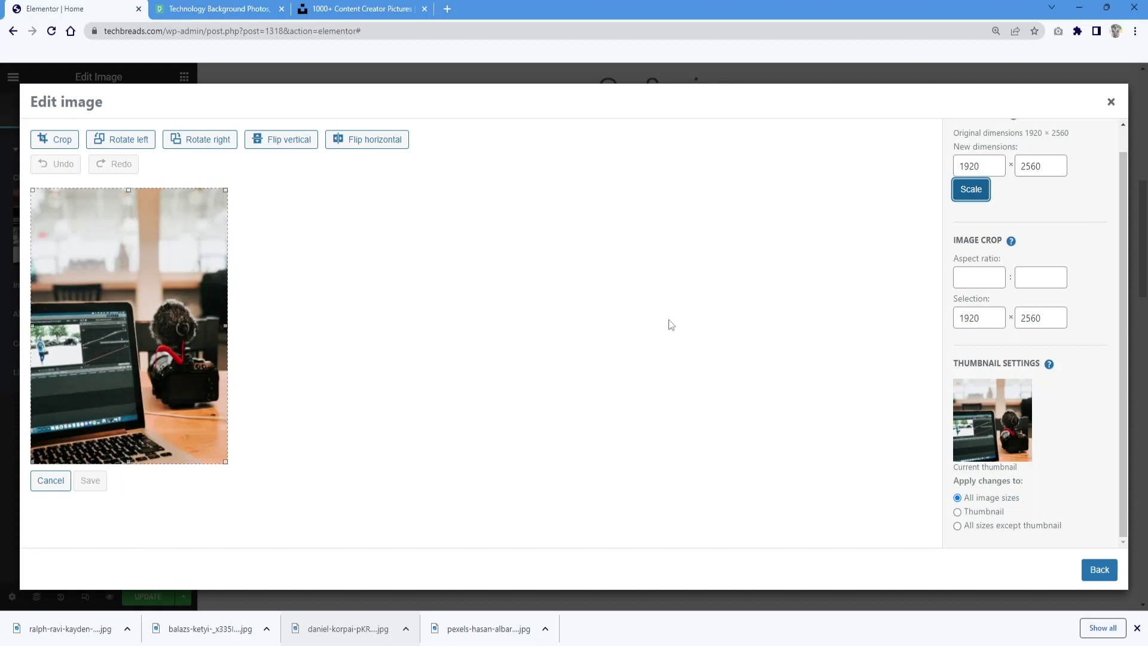
Step: Try rotating the photo left and right and flipping it vertically and horizontally, and undo the flips
left_click(144, 149)
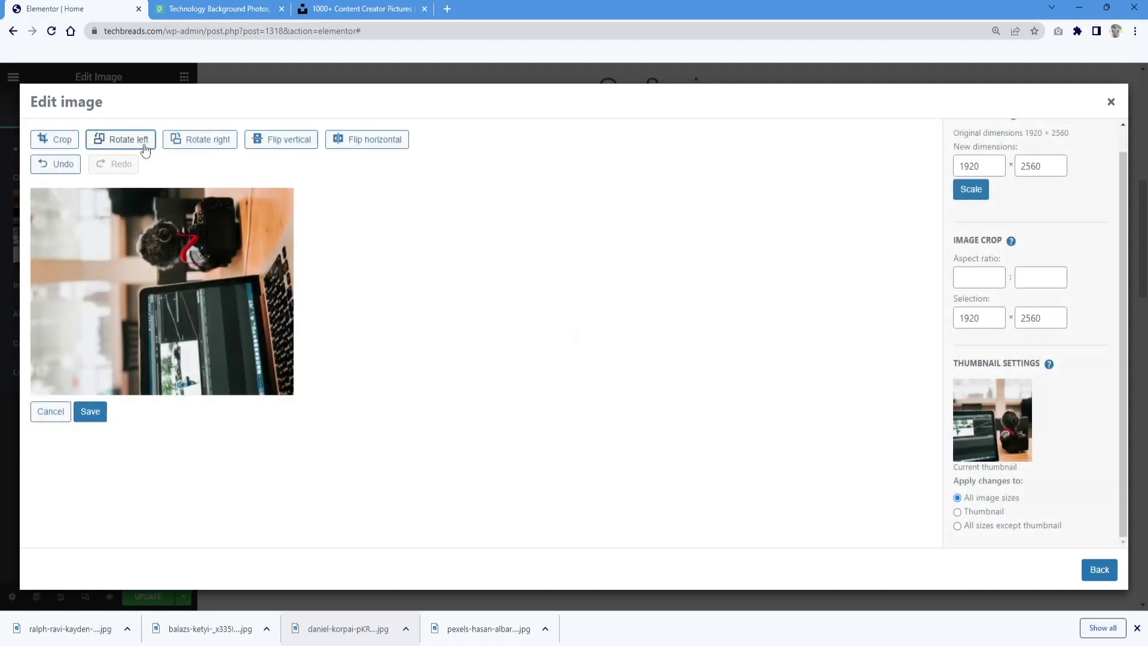
left_click(190, 145)
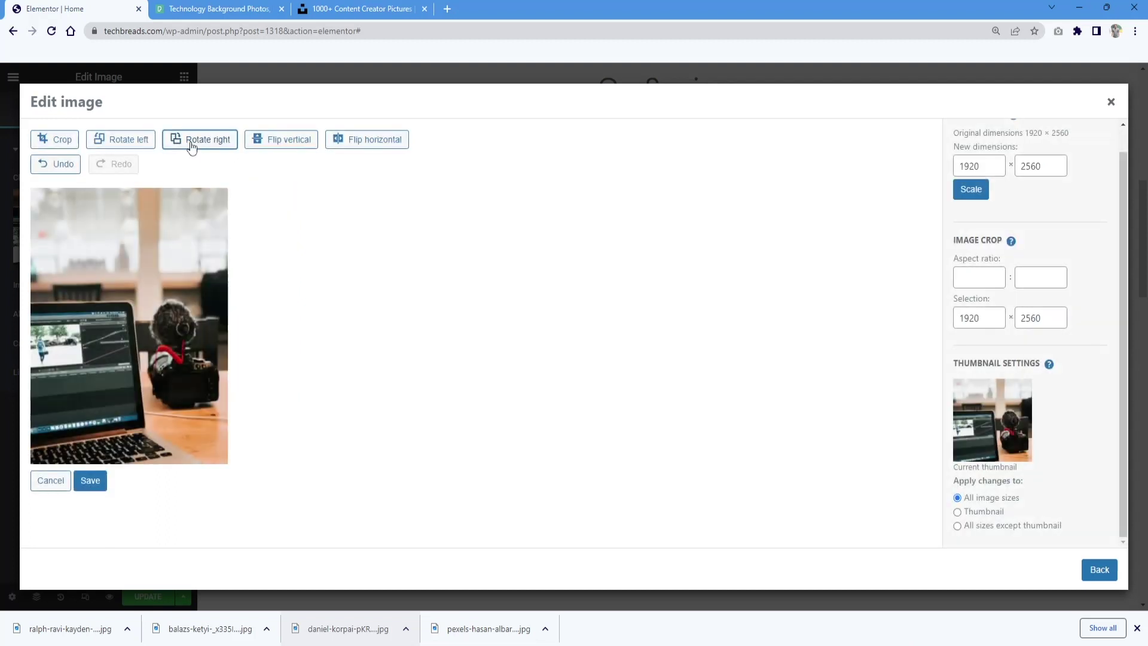
left_click(302, 141)
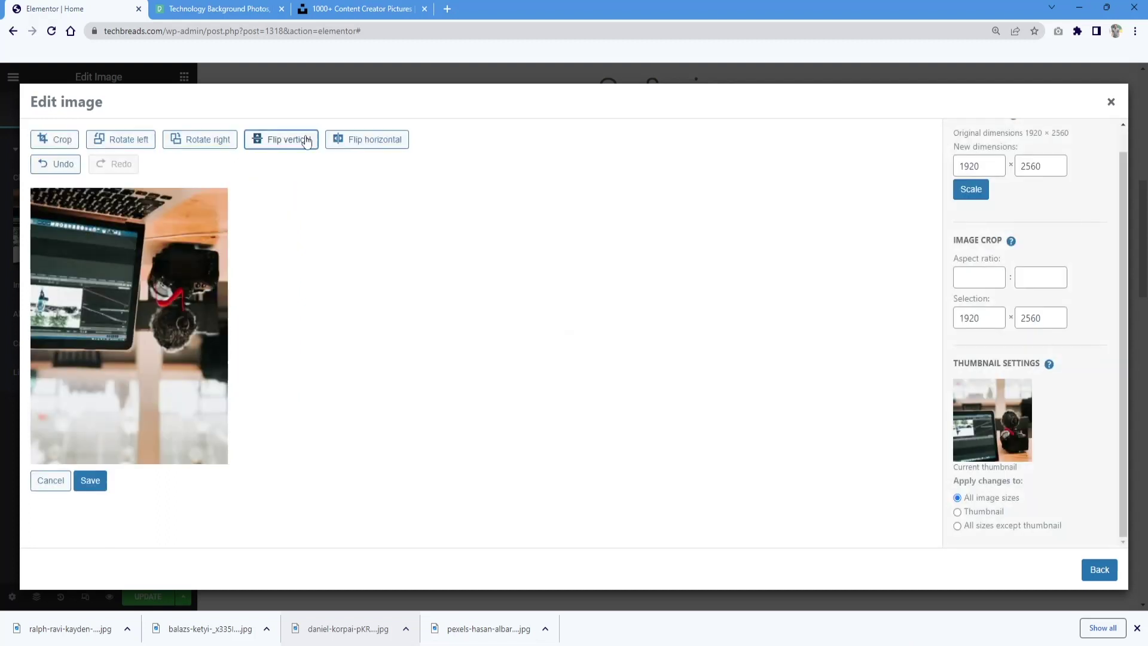
left_click(391, 142)
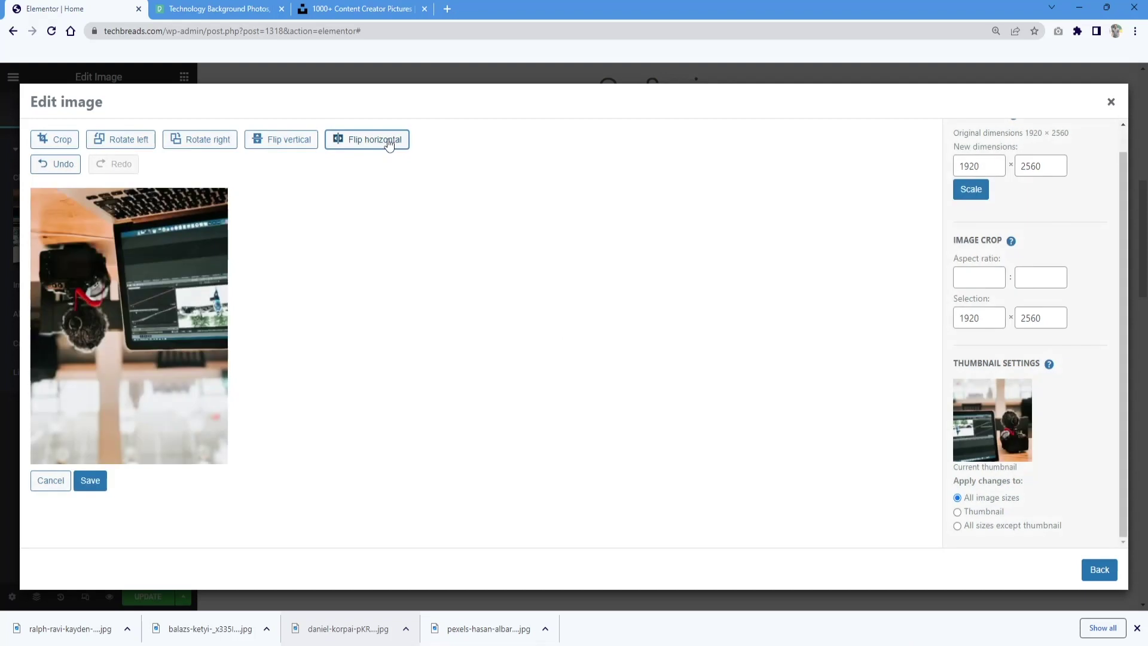
left_click(68, 168)
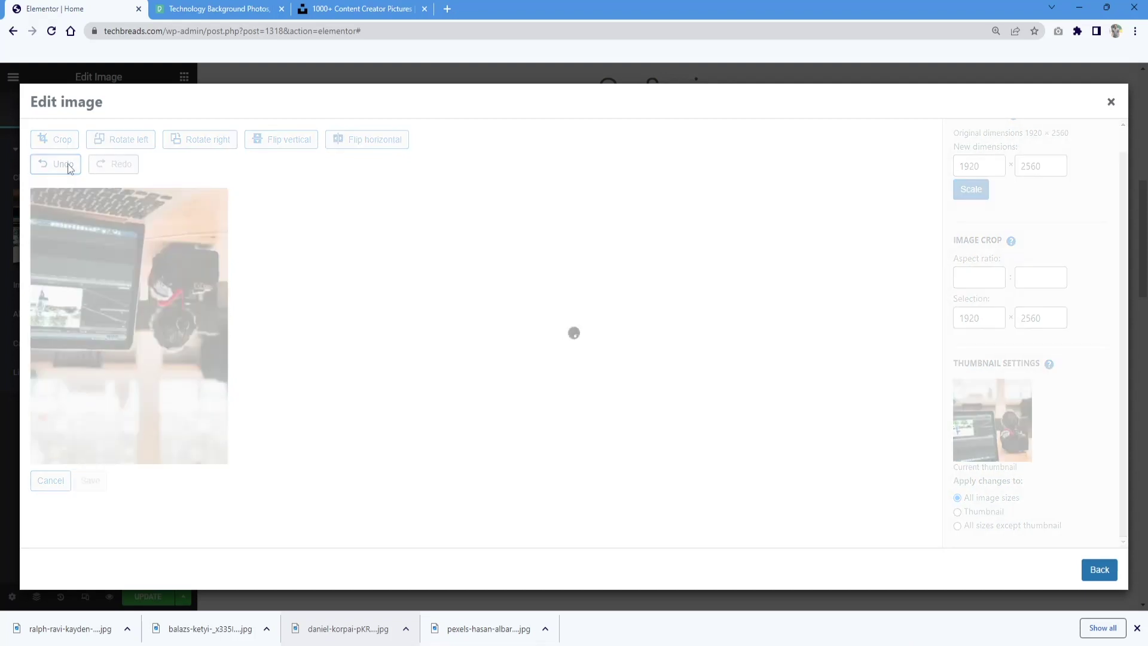
left_click(68, 168)
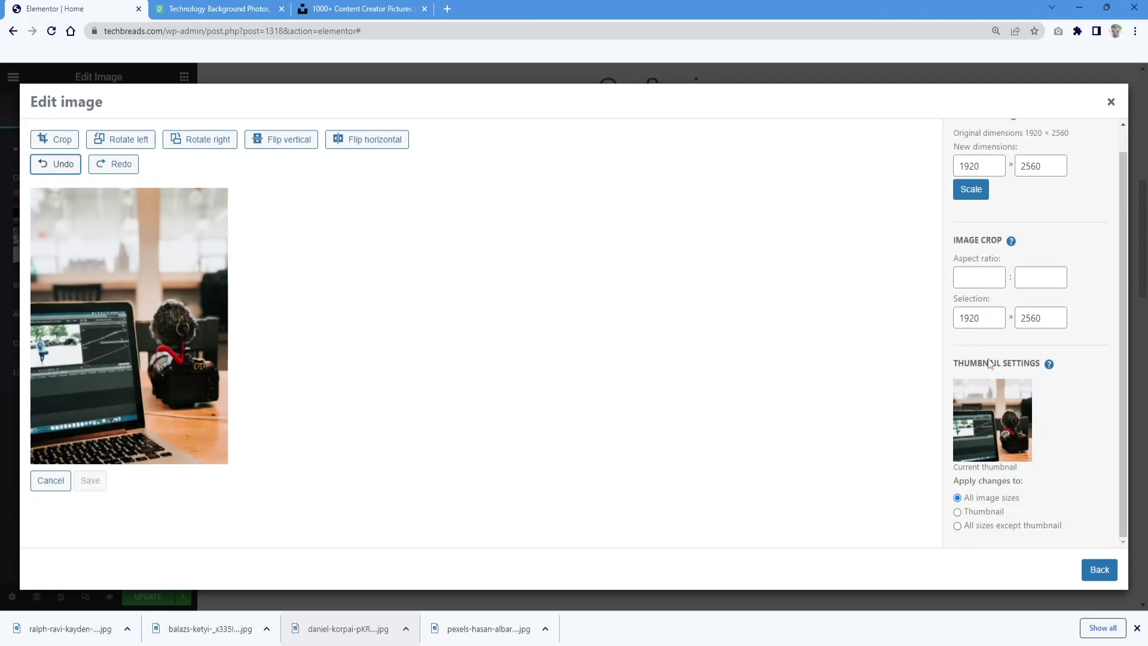
Step: Try a new scaled width of 1820 for the laptop-and-camera photo, and clear the width value
double_click(981, 163)
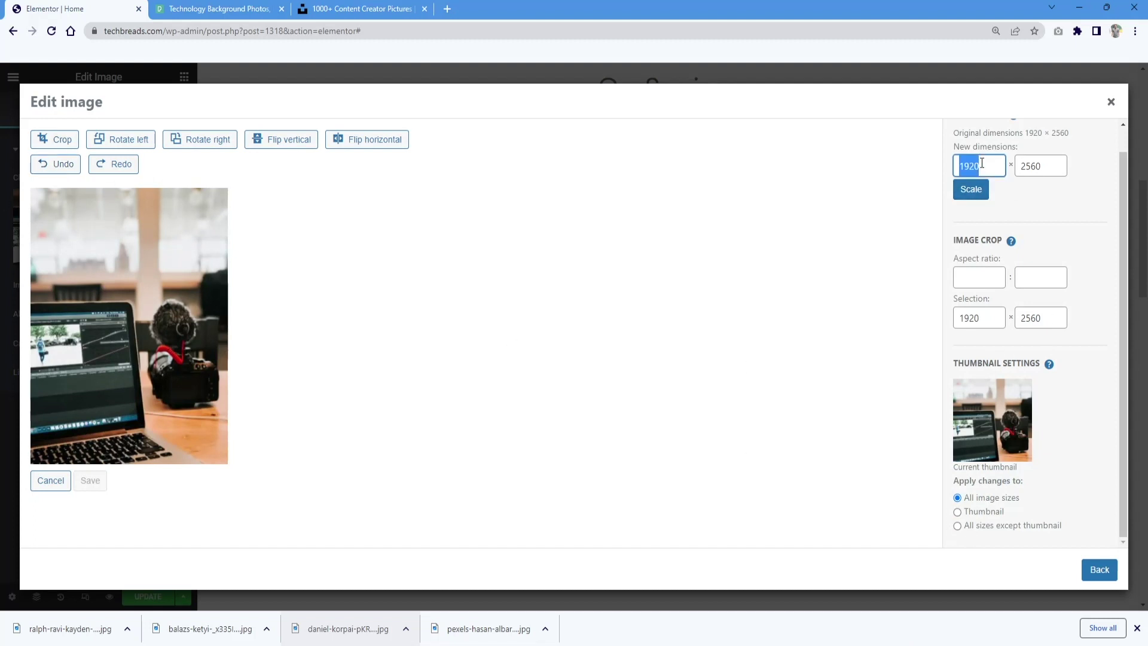
key("Left")
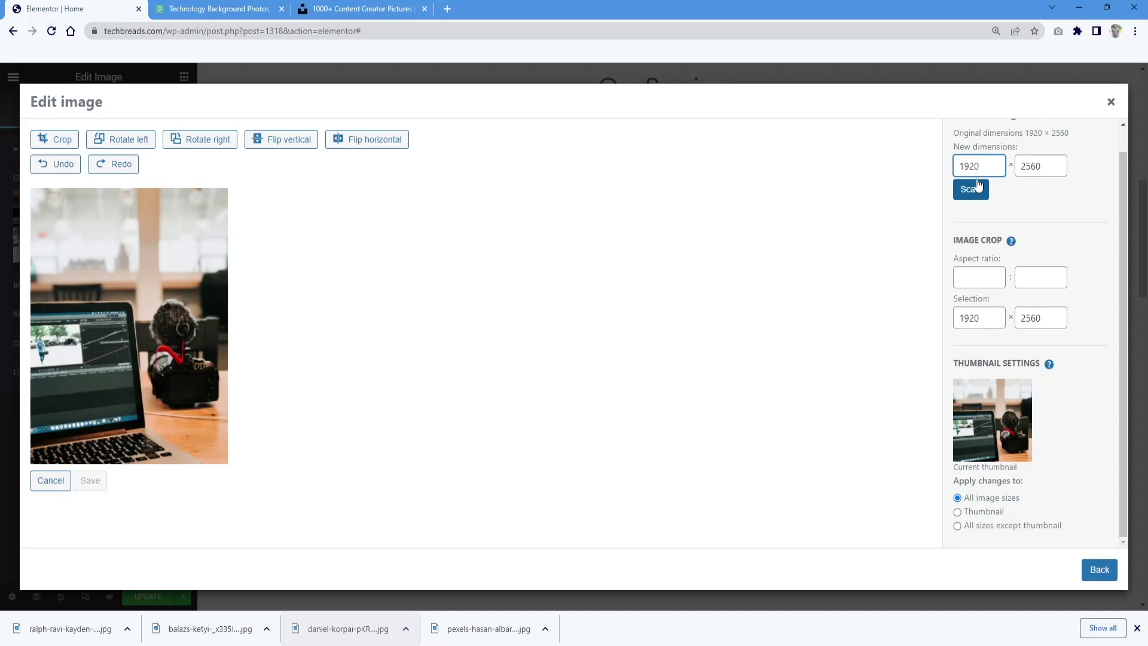
double_click(960, 168)
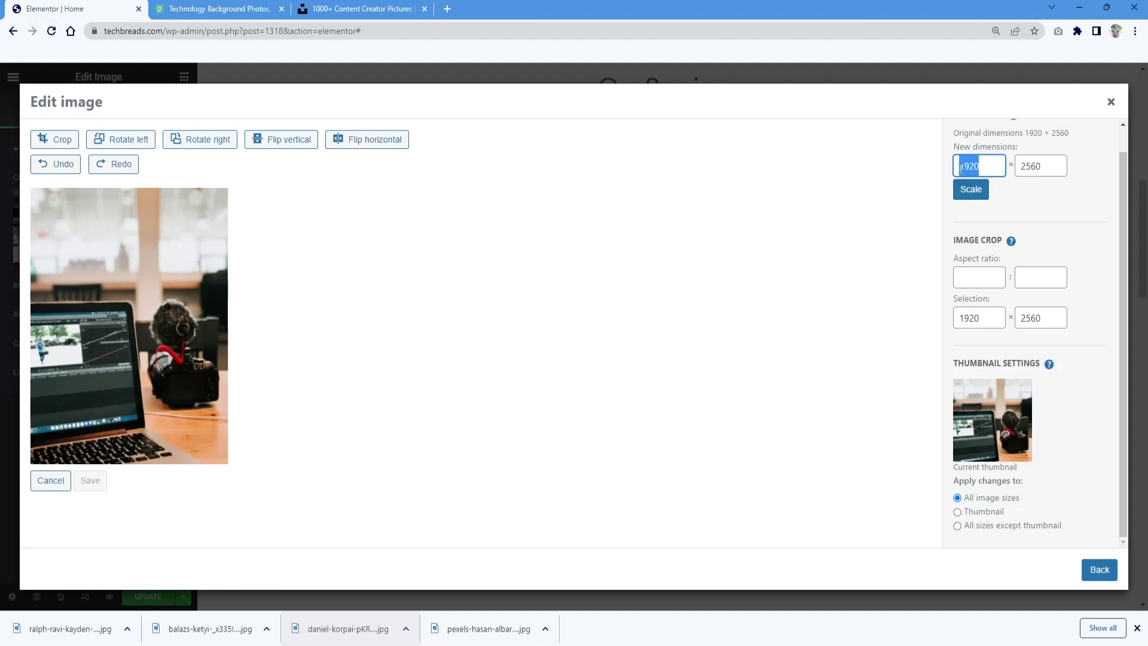
type("1820")
double_click(993, 165)
key("BackSpace")
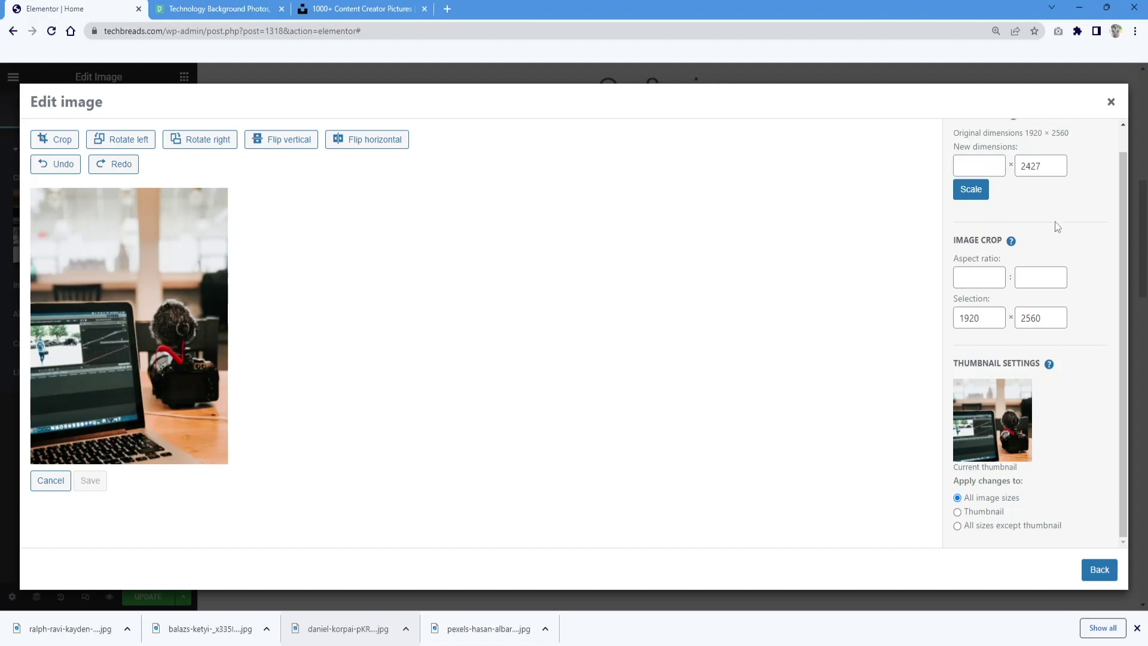
Step: Apply the photo edits to all sizes except the thumbnail and try cropping the image again
left_click(996, 318)
left_click(969, 512)
scroll(984, 491, "up", 1)
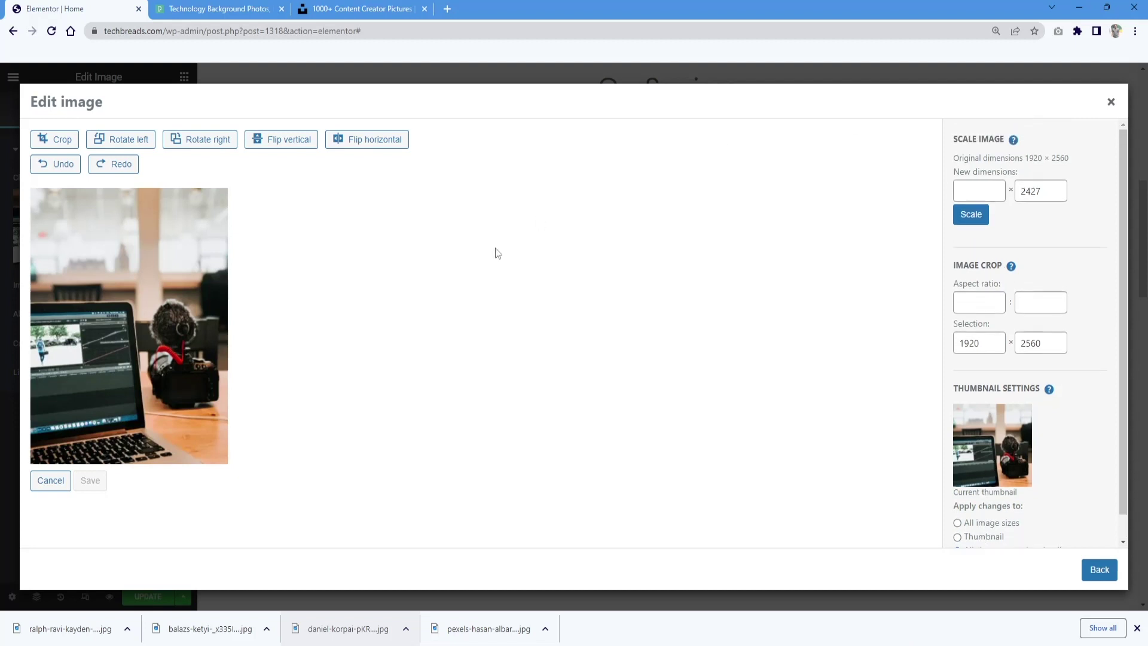
left_click(114, 251)
left_click(57, 141)
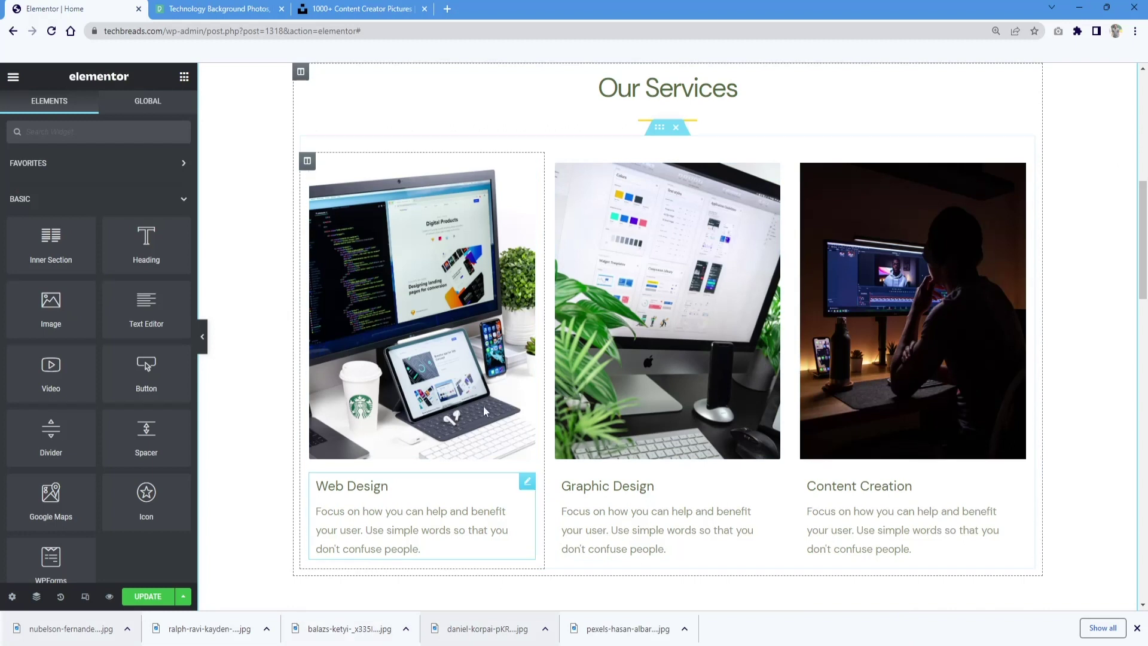
Step: Preview the Our Services section without the editing panel, and duplicate its Web Design column
left_click(203, 336)
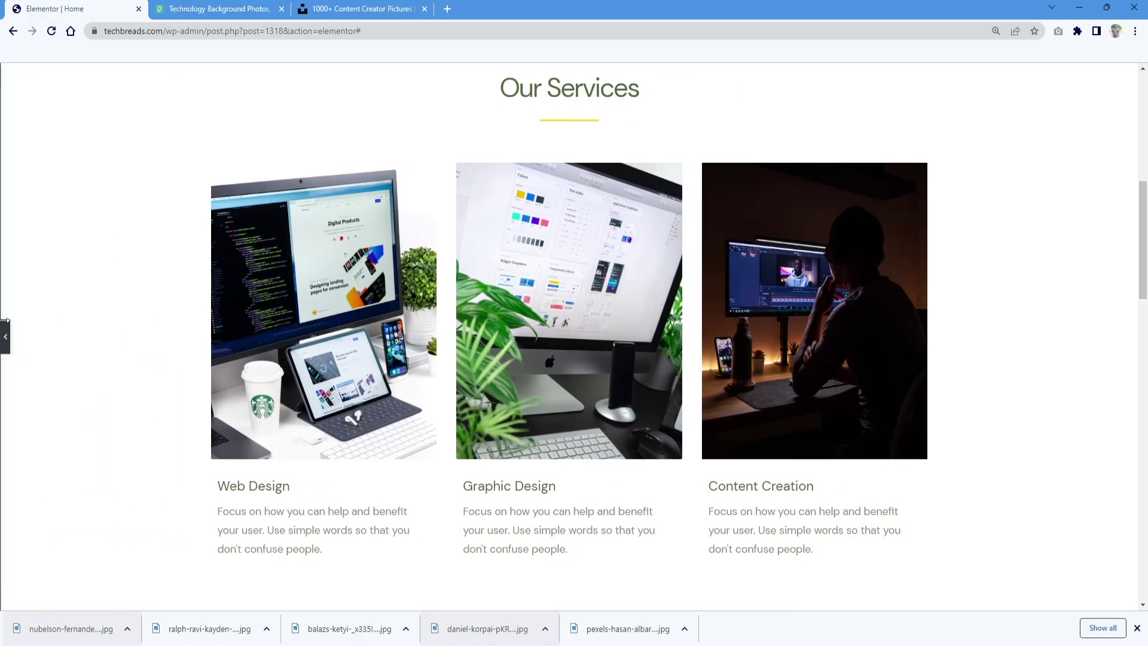
left_click(4, 336)
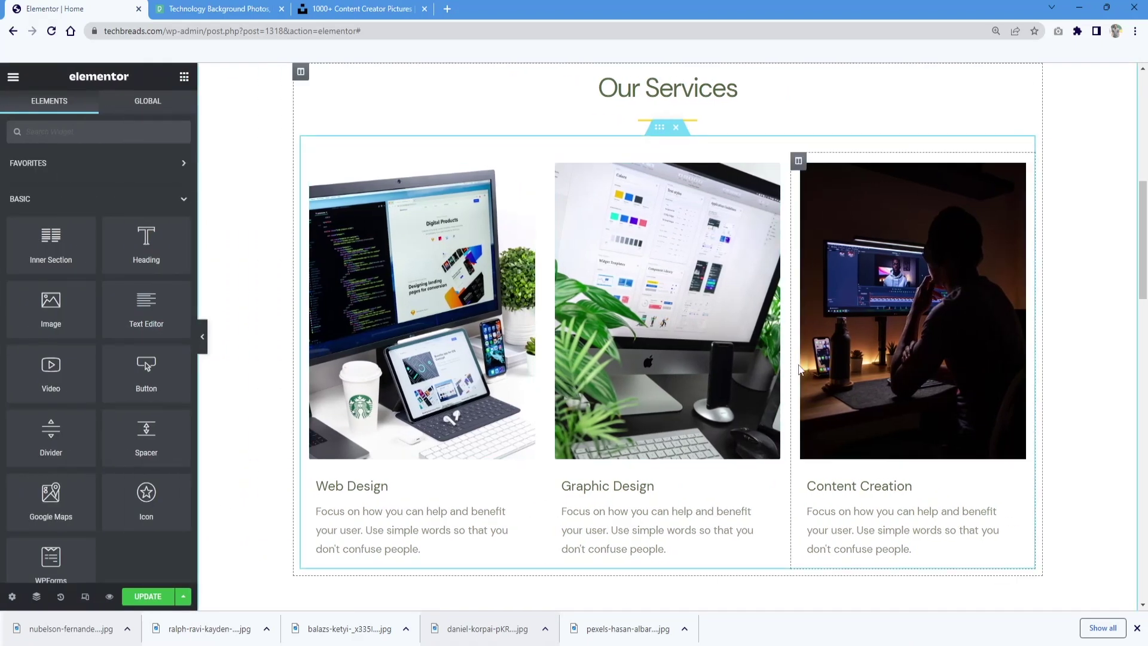
right_click(307, 161)
left_click(346, 200)
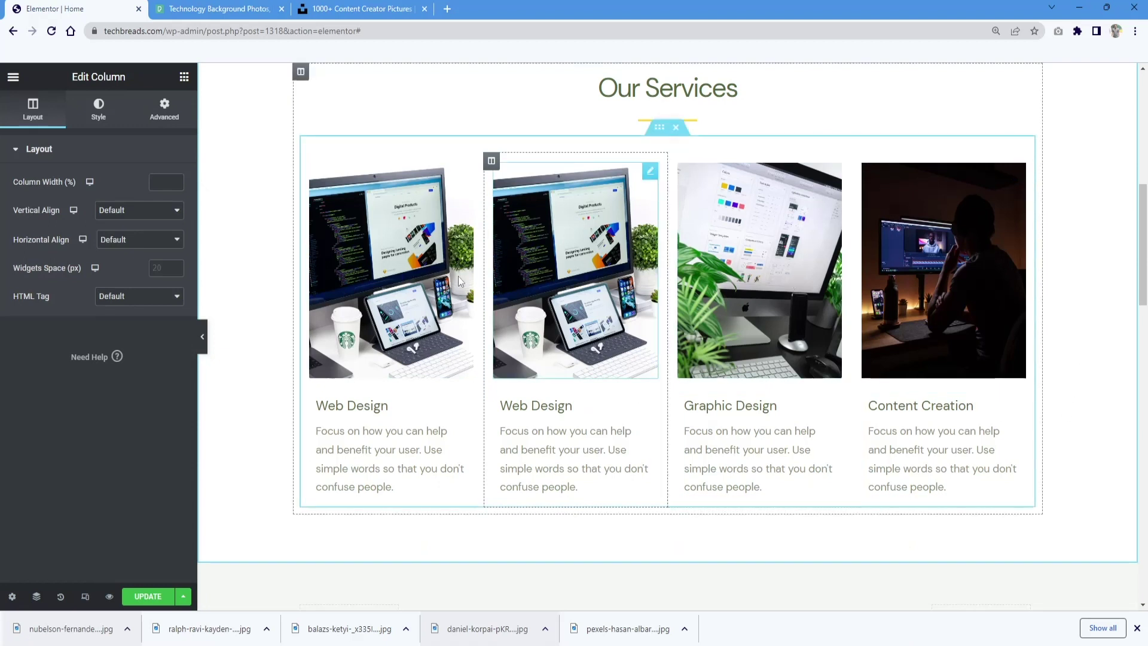
Step: Retitle the image box in the duplicated Web Design column as "Digital Marketing"
left_click(573, 409)
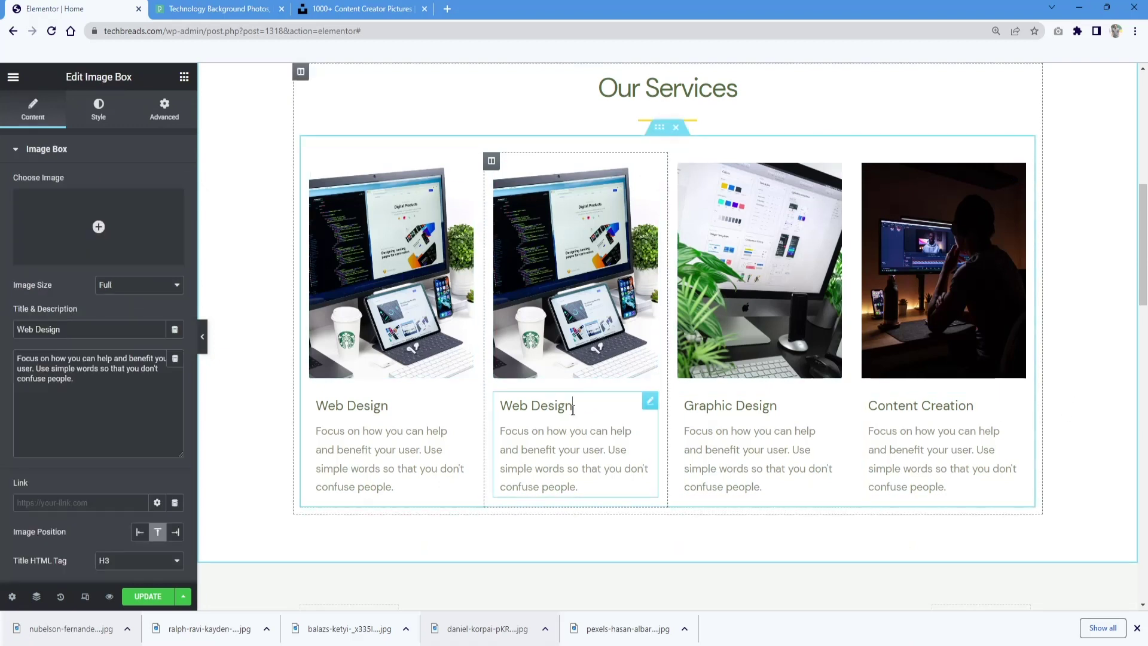
left_click_drag(573, 409, 499, 409)
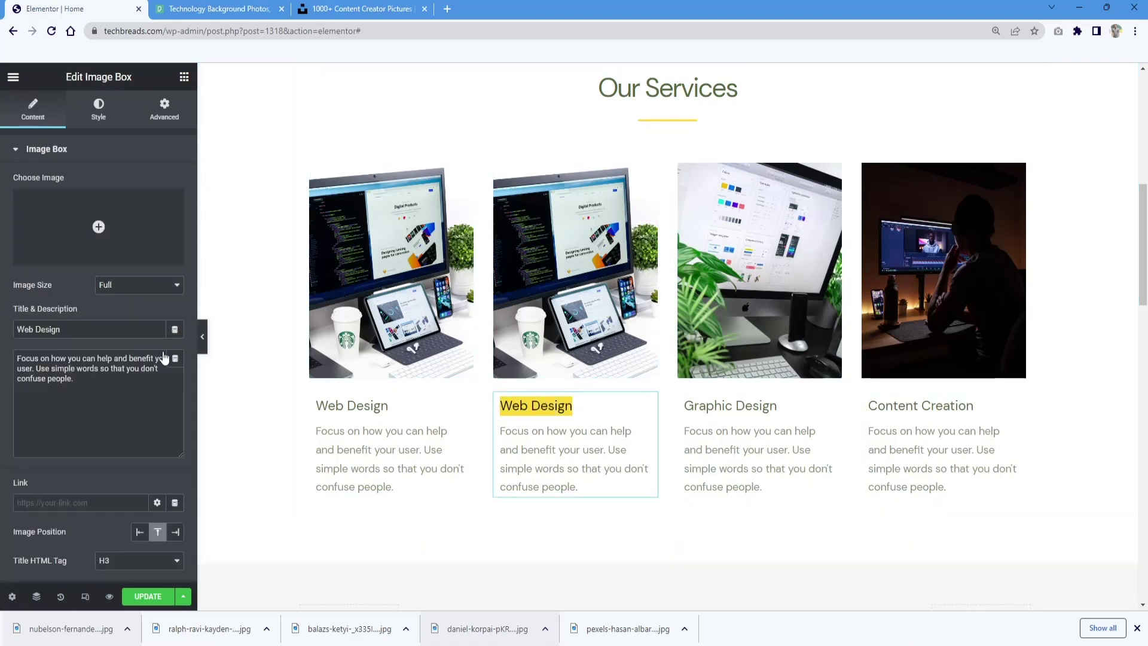
left_click(124, 333)
left_click(596, 408)
key("BackSpace")
key("BackSpace")
key("BackSpace")
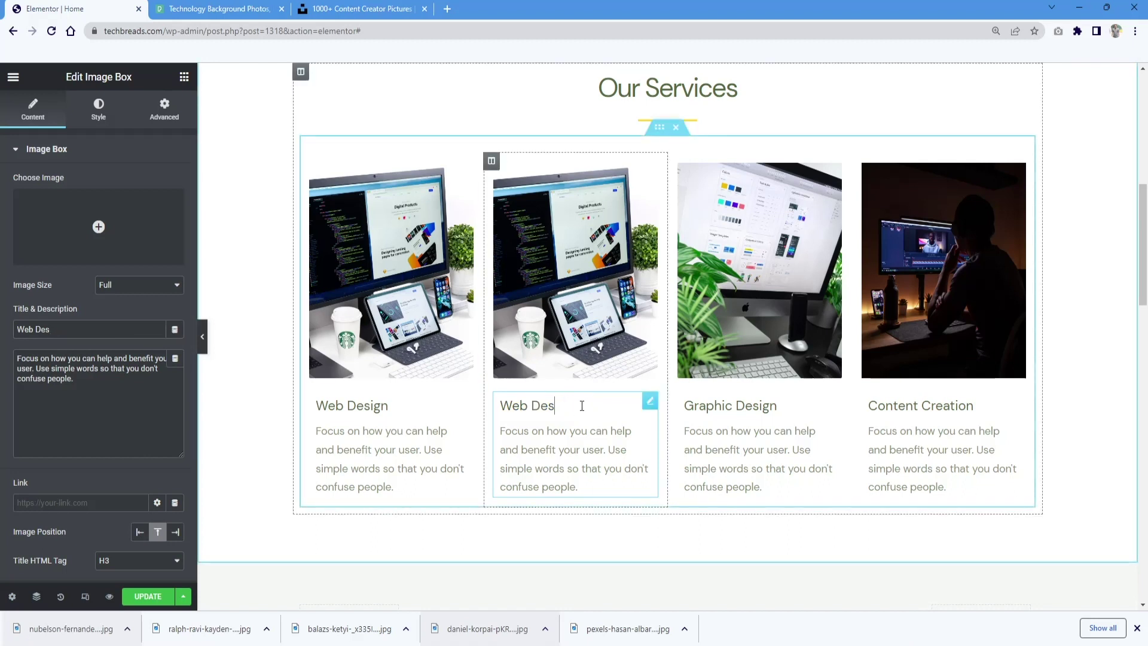
key("BackSpace")
key("BackSpace")
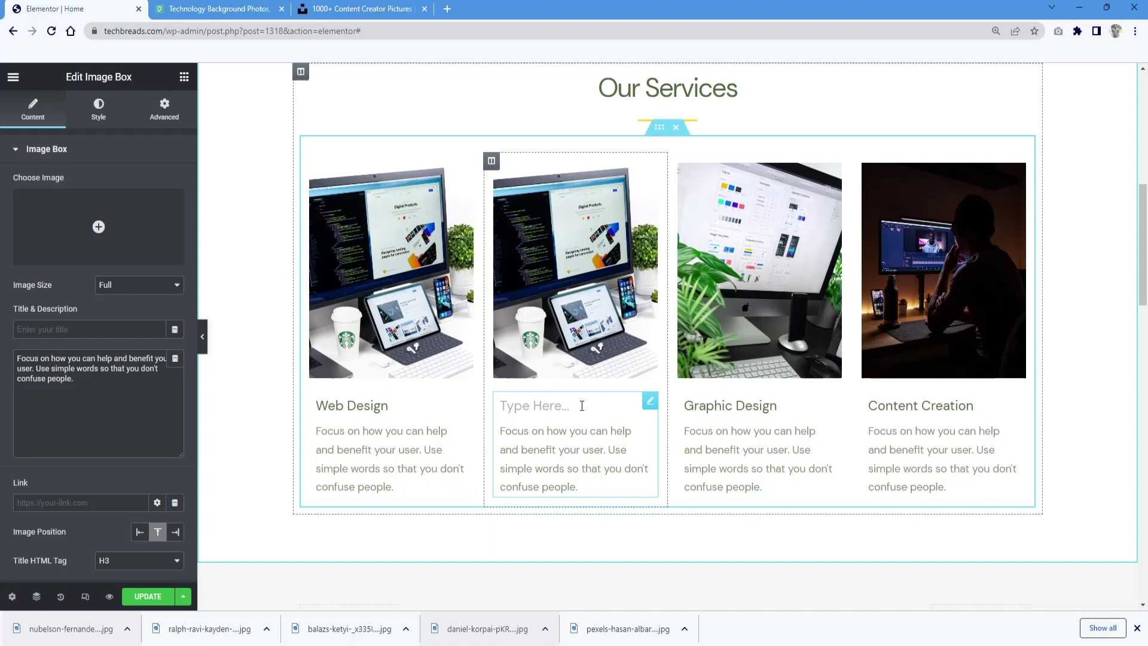
type("Digi")
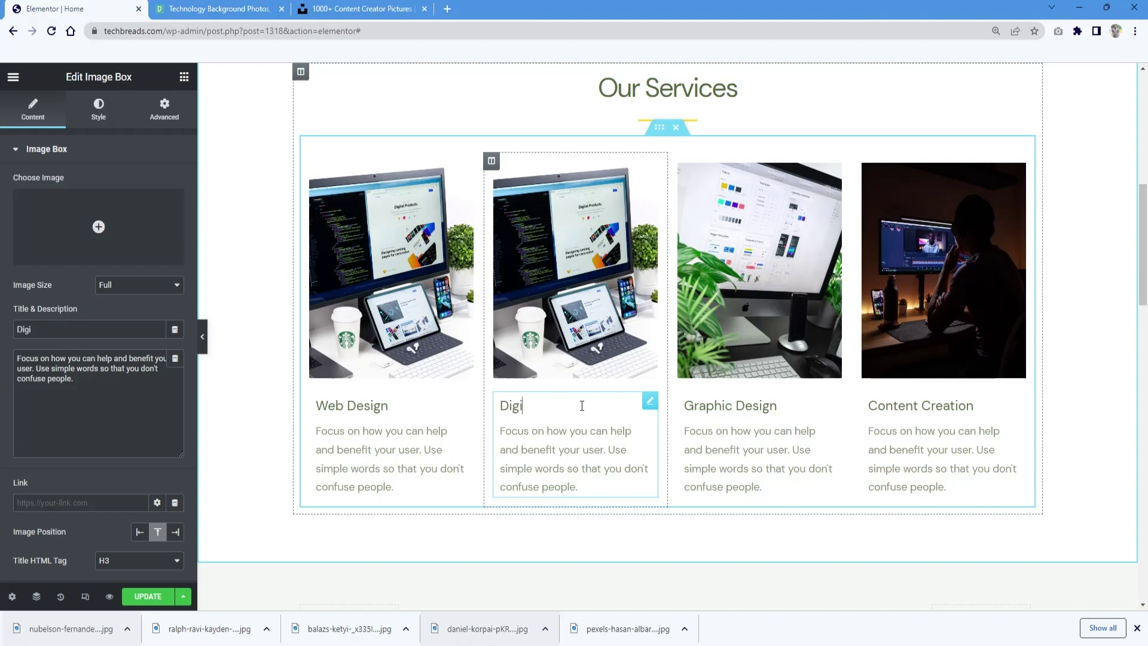
type("tal Marketing")
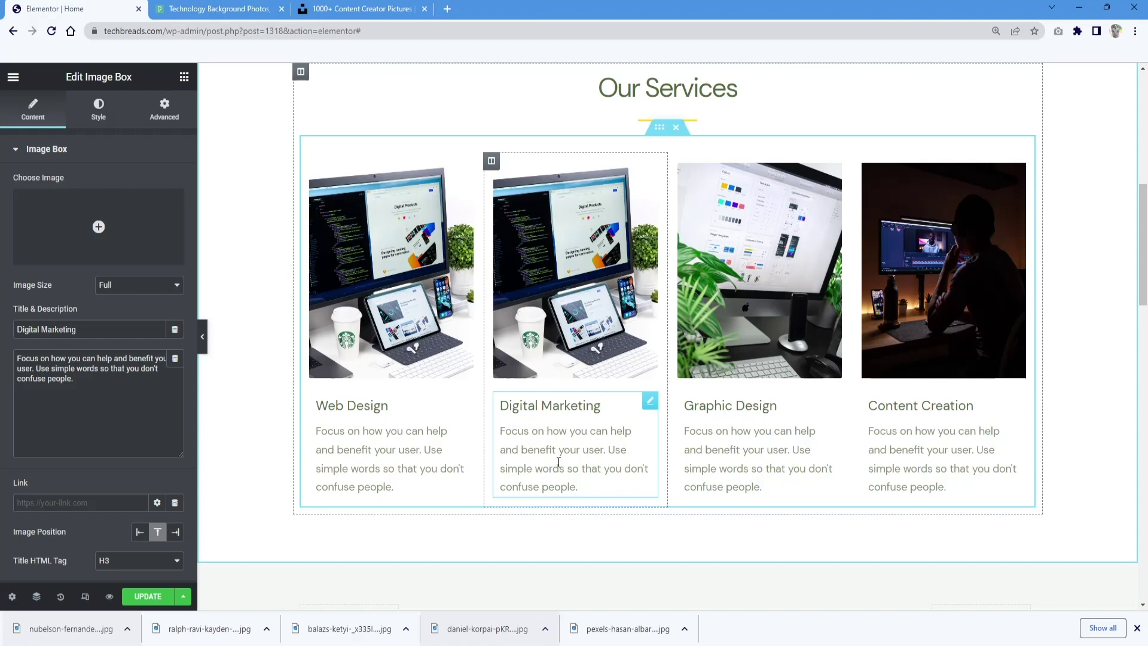
left_click_drag(588, 485, 477, 425)
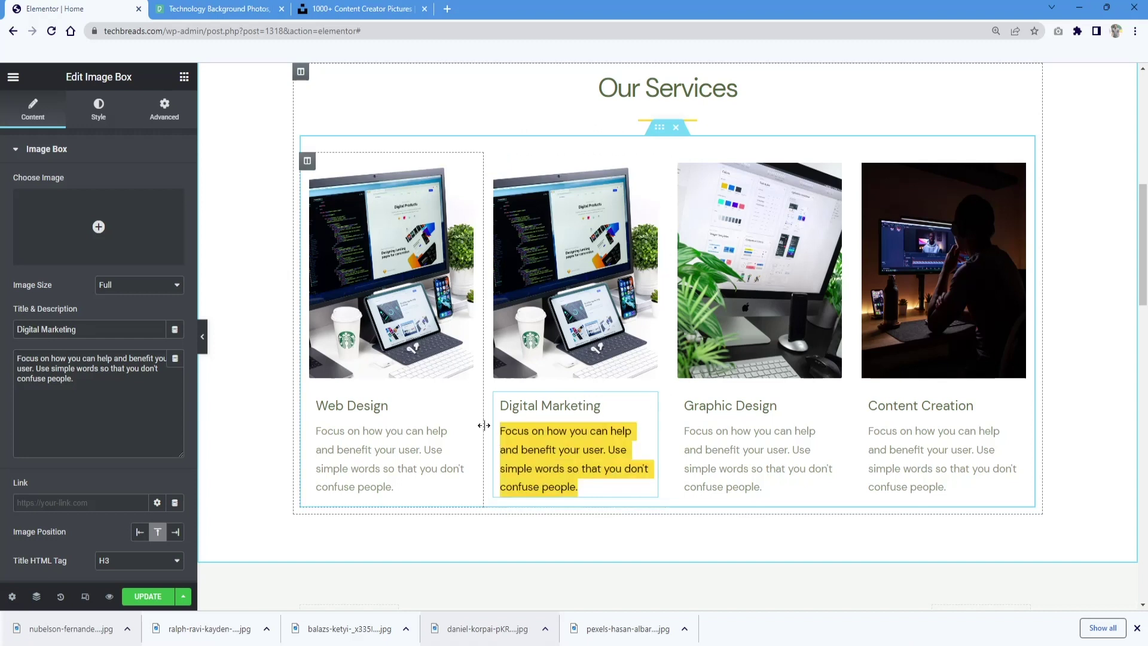
left_click(576, 450)
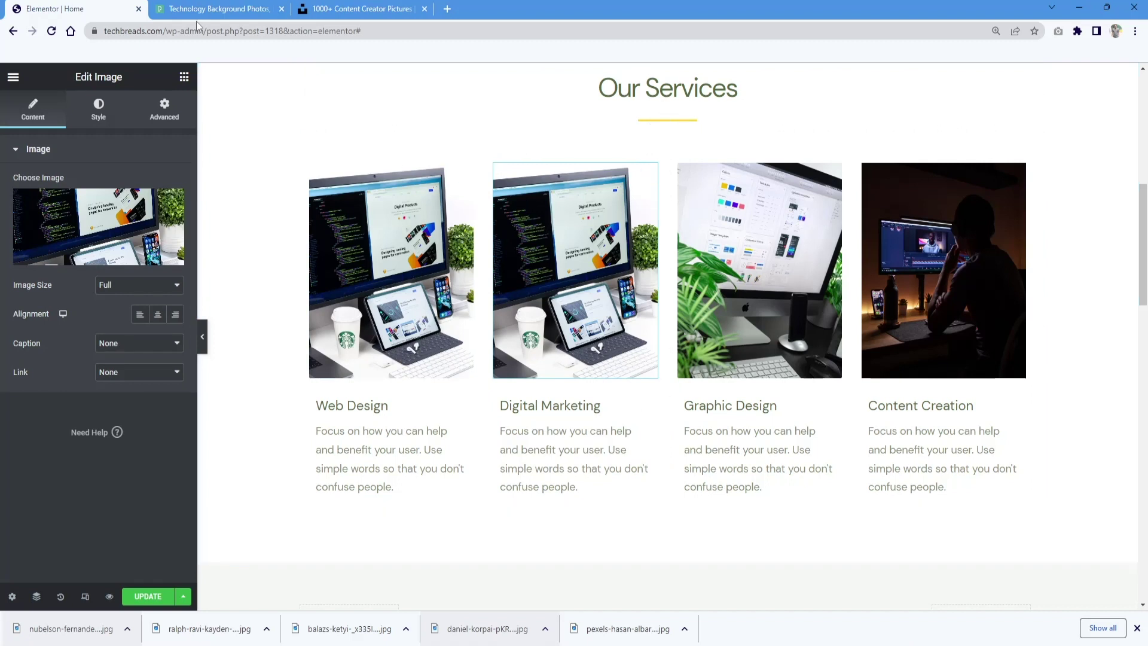
Step: Switch to the Unsplash page and search for "digital marketing" photos
left_click(314, 5)
scroll(308, 269, "up", 3)
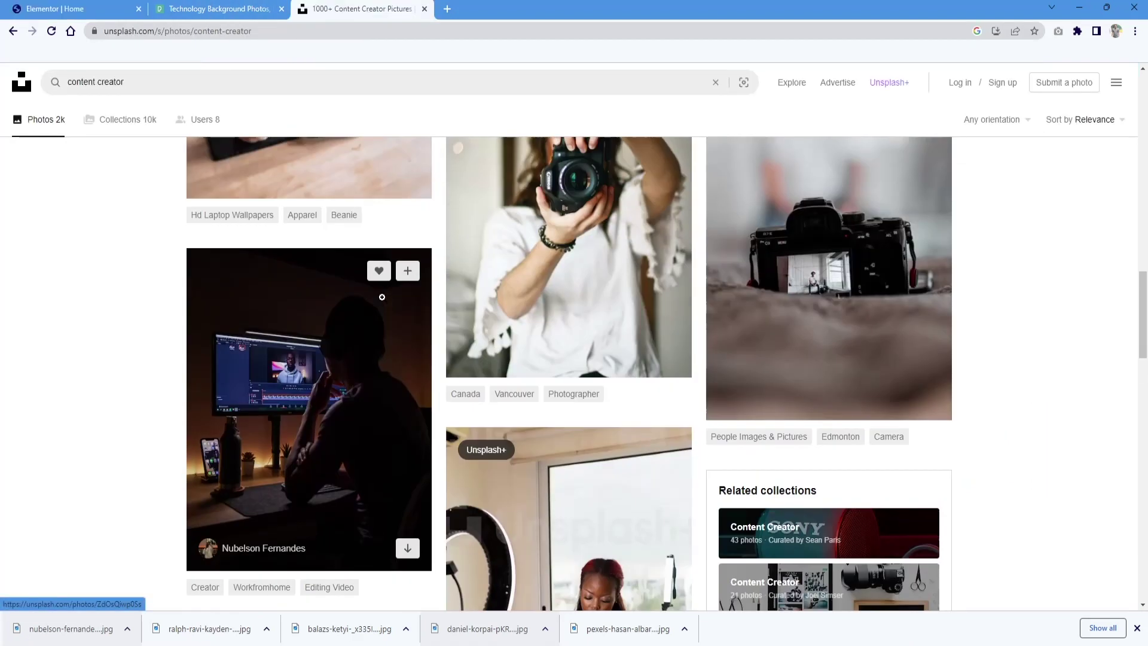
scroll(180, 180, "down", 4)
left_click(150, 84)
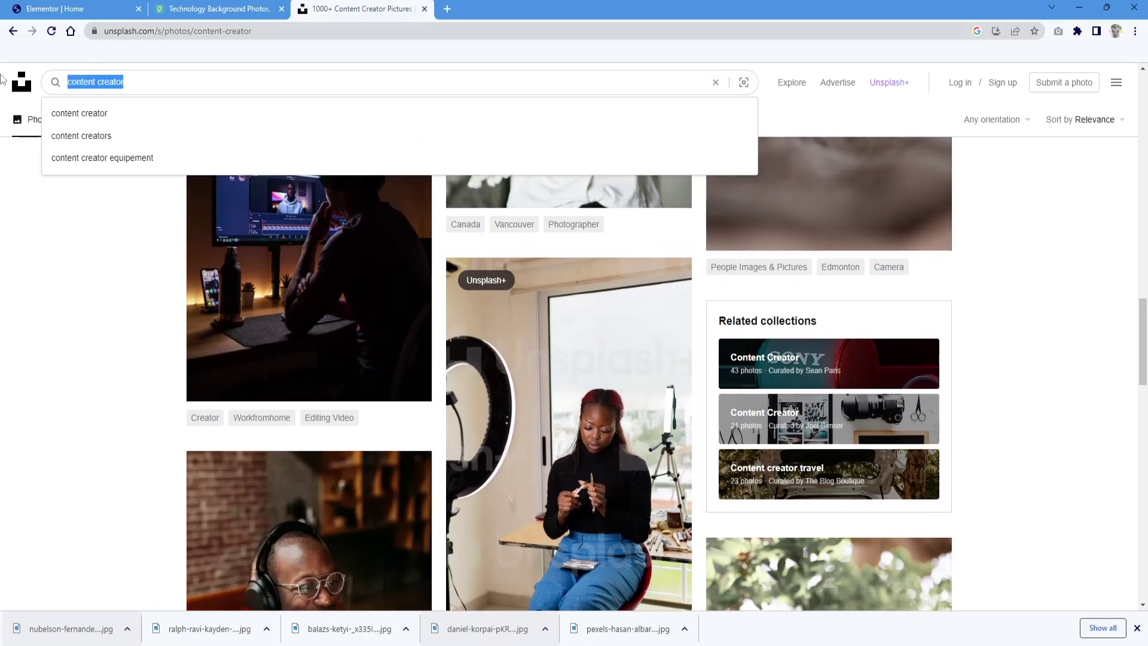
type("digital")
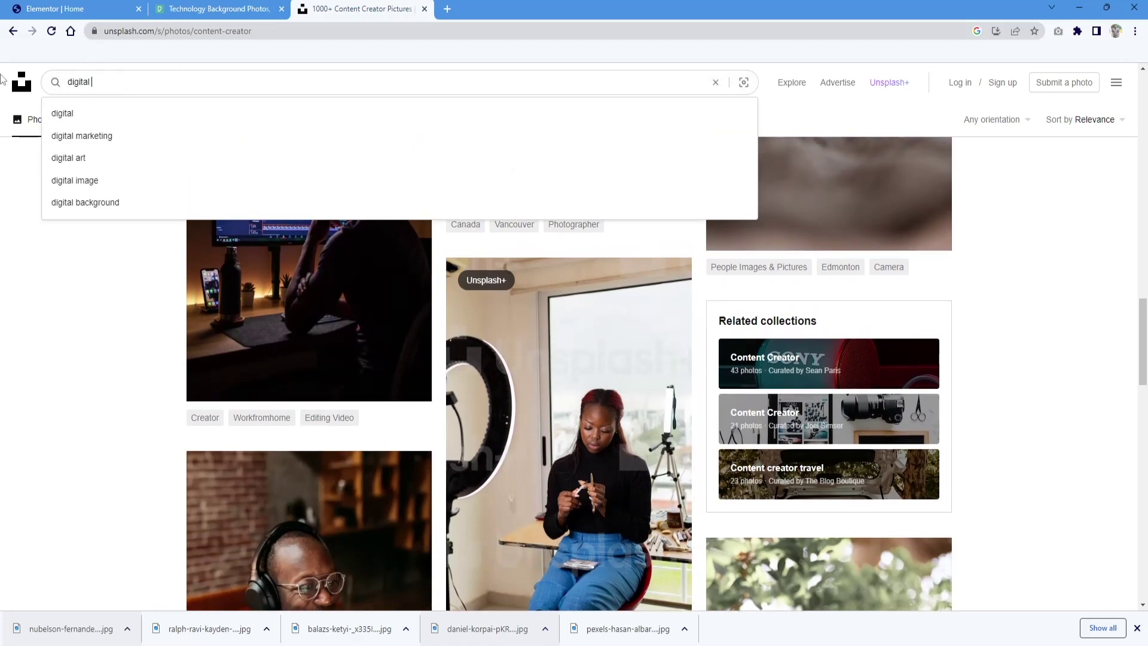
key("Down")
key("Down")
key("Return")
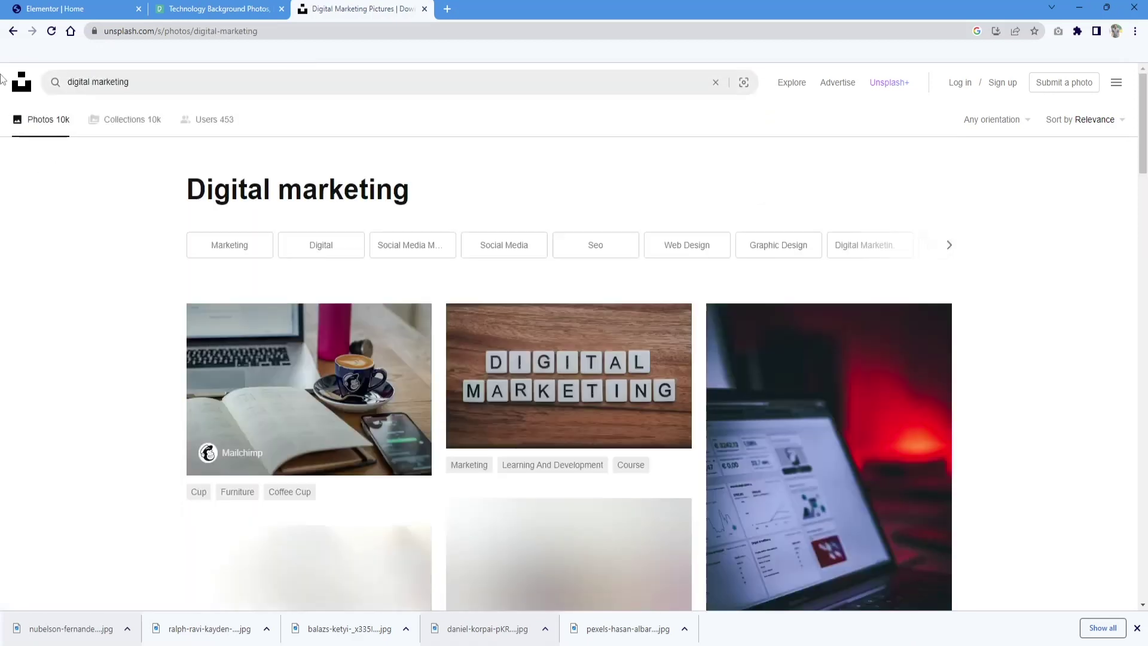
Step: Examine the digital marketing photo results for an image that suits the Digital Marketing service
scroll(709, 468, "down", 13)
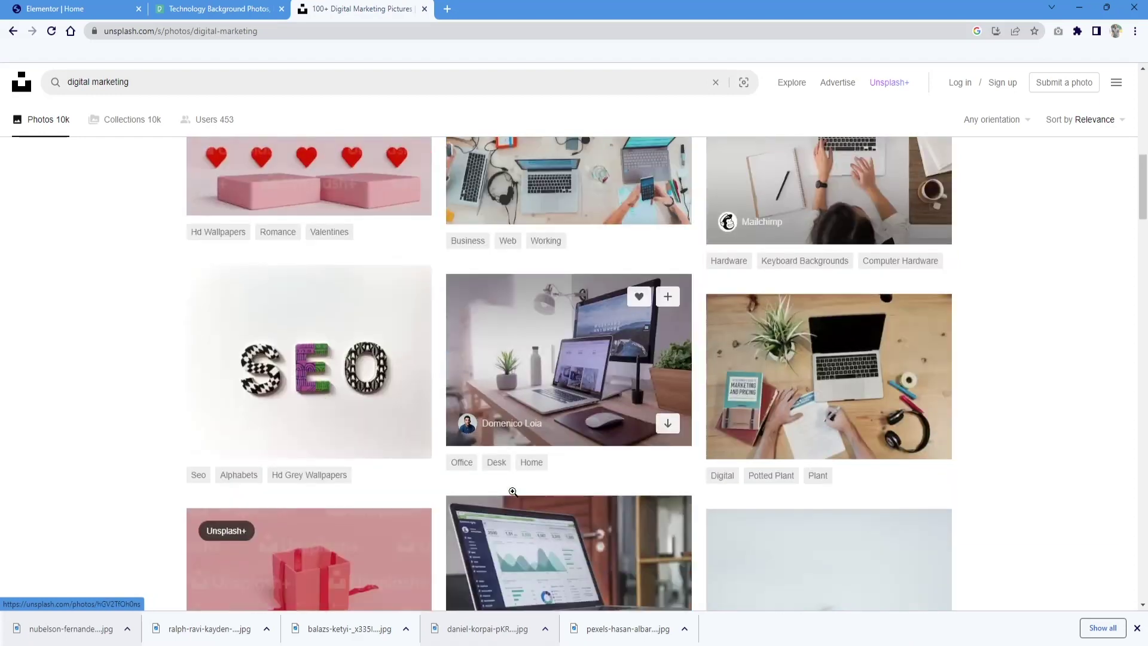
scroll(579, 400, "down", 9)
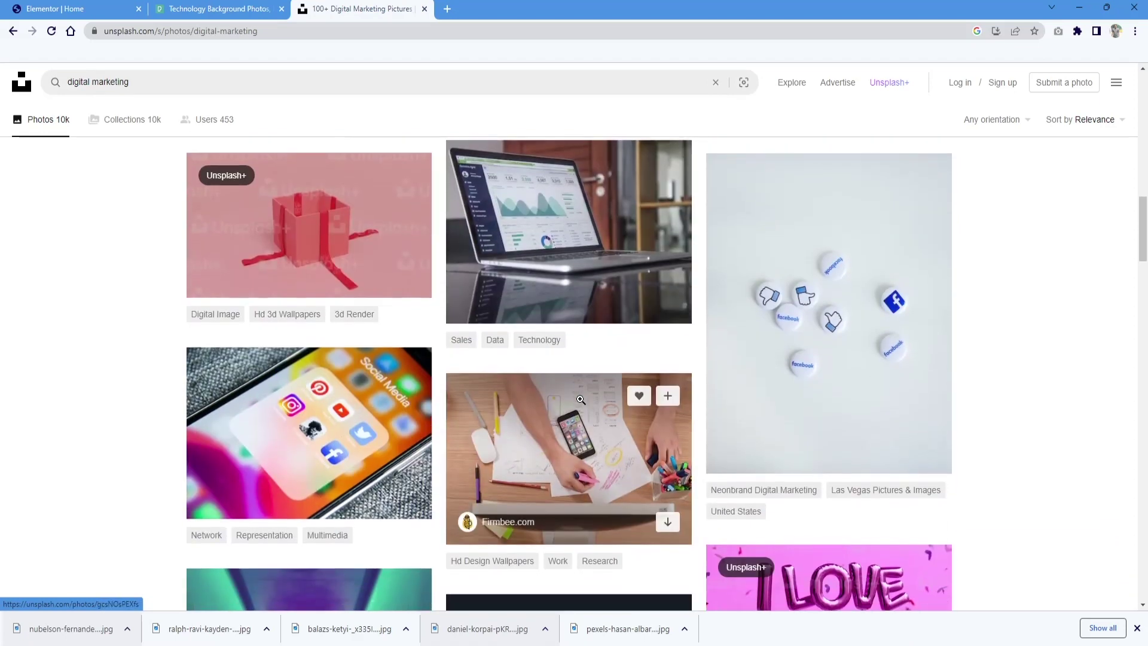
scroll(579, 400, "down", 13)
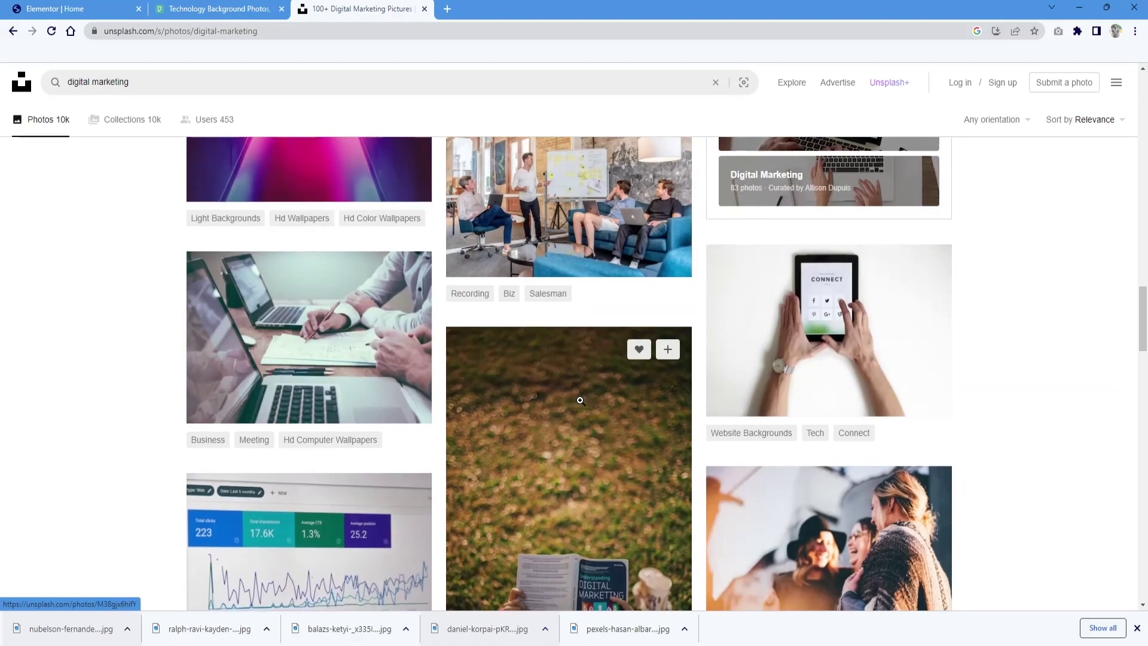
scroll(580, 400, "down", 12)
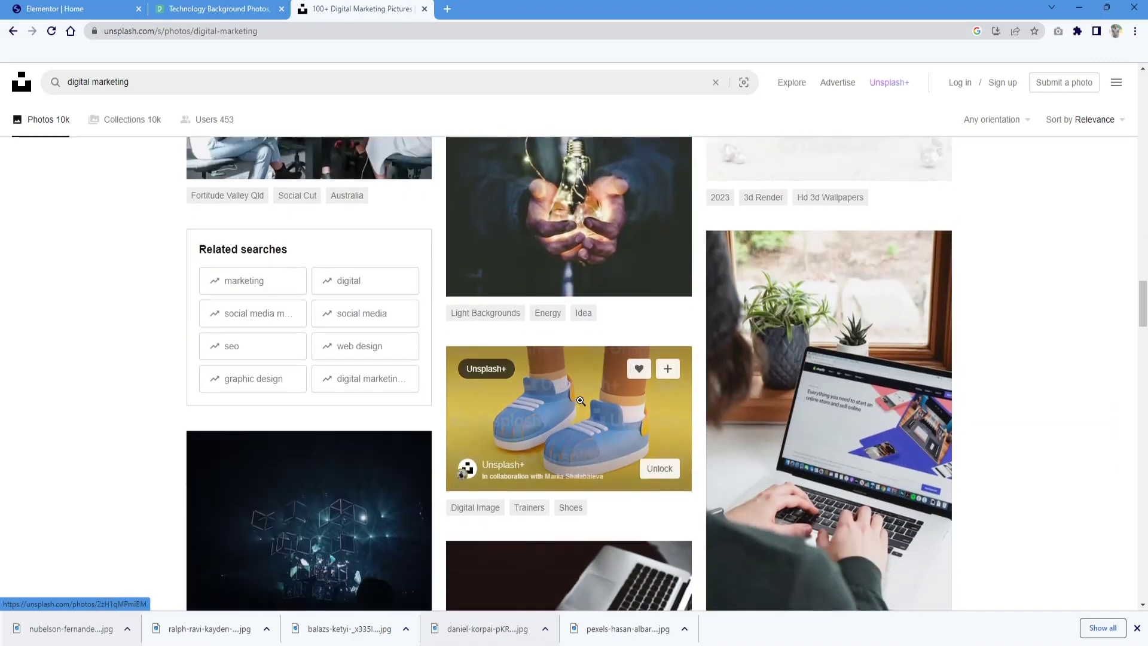
scroll(581, 400, "down", 8)
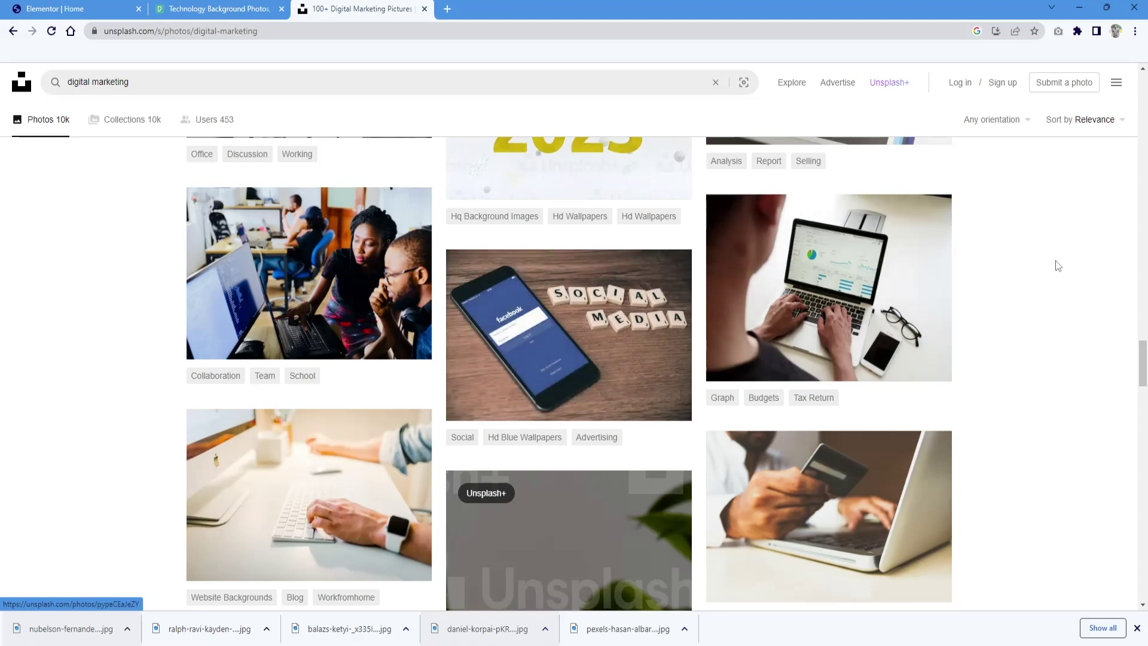
mouse_move(940, 370)
scroll(940, 370, "down", 12)
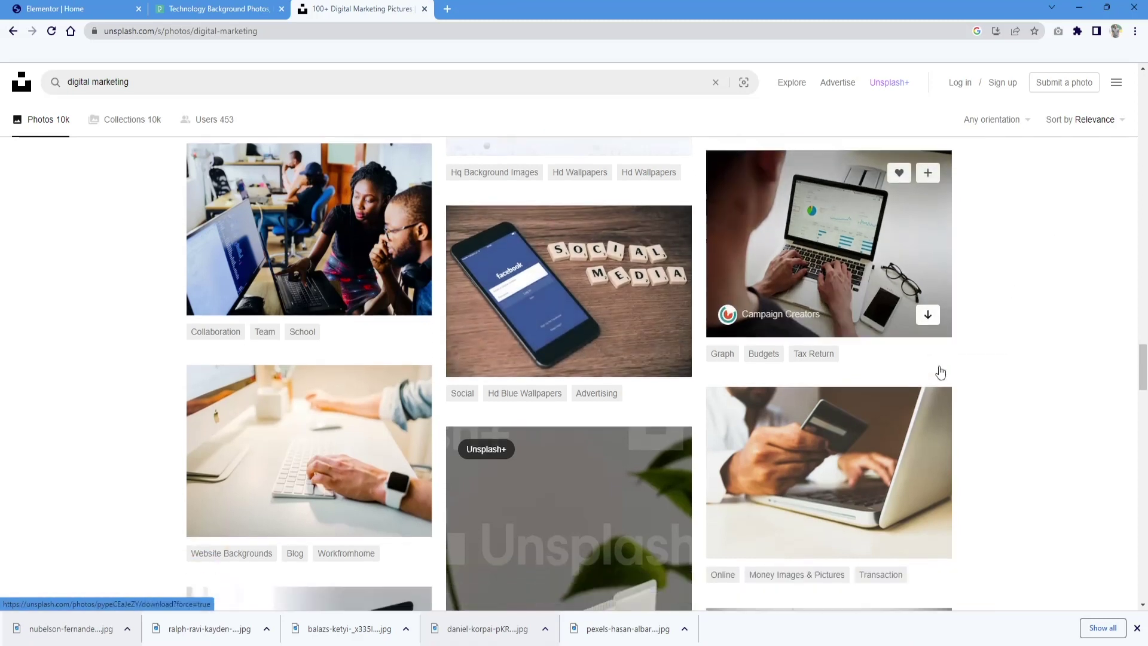
scroll(939, 366, "down", 8)
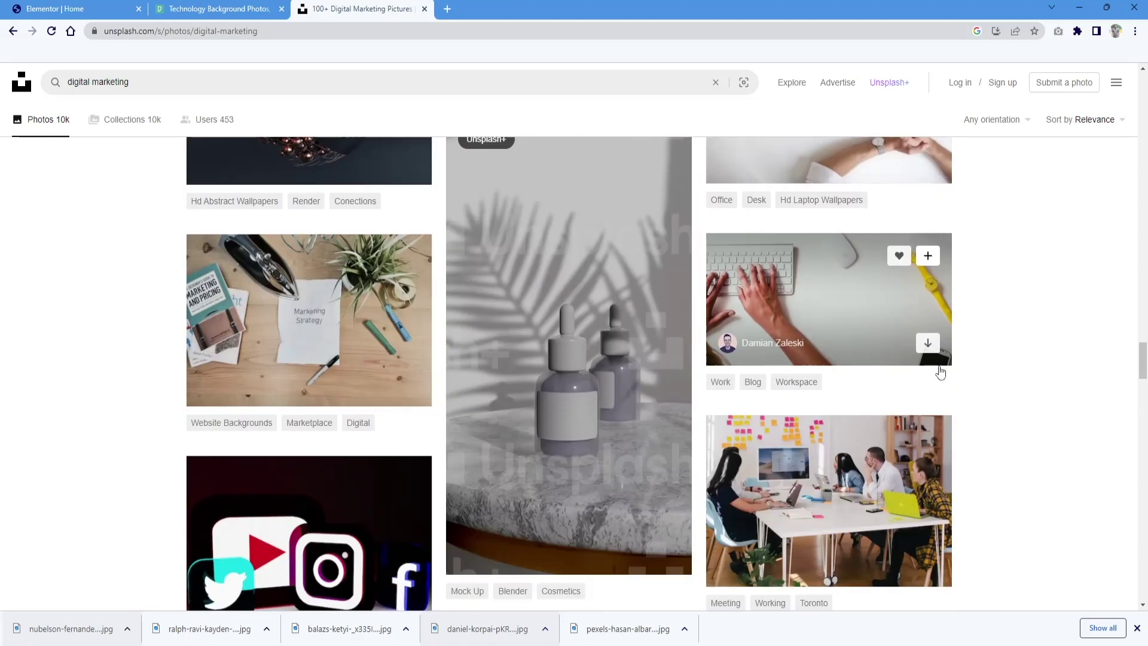
scroll(939, 366, "down", 10)
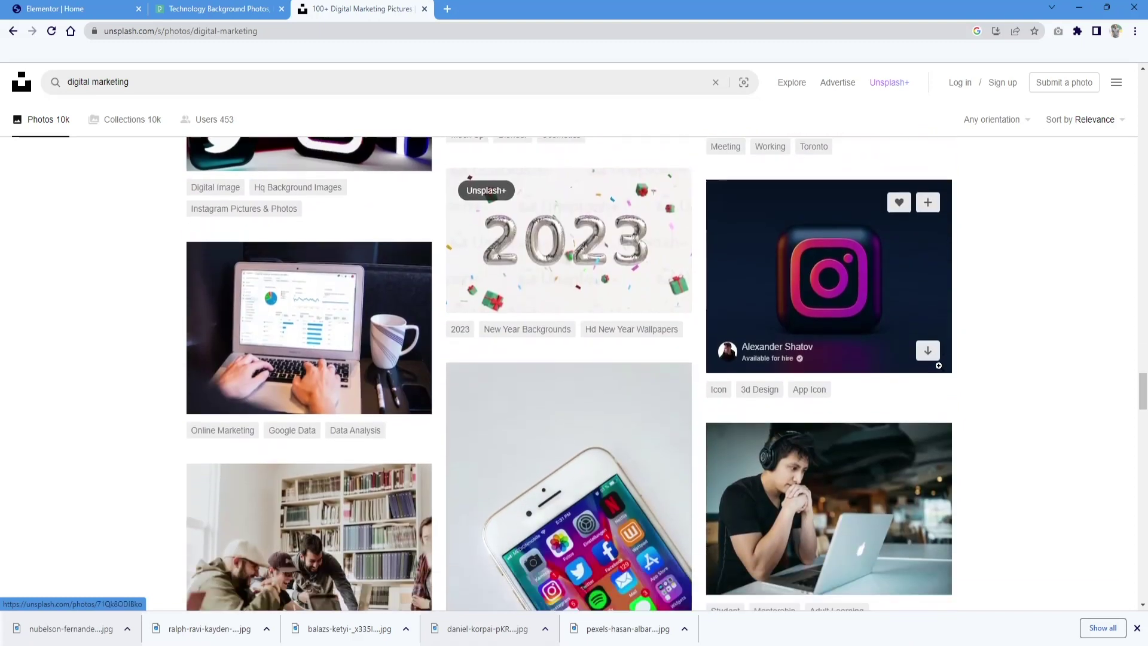
scroll(940, 365, "down", 3)
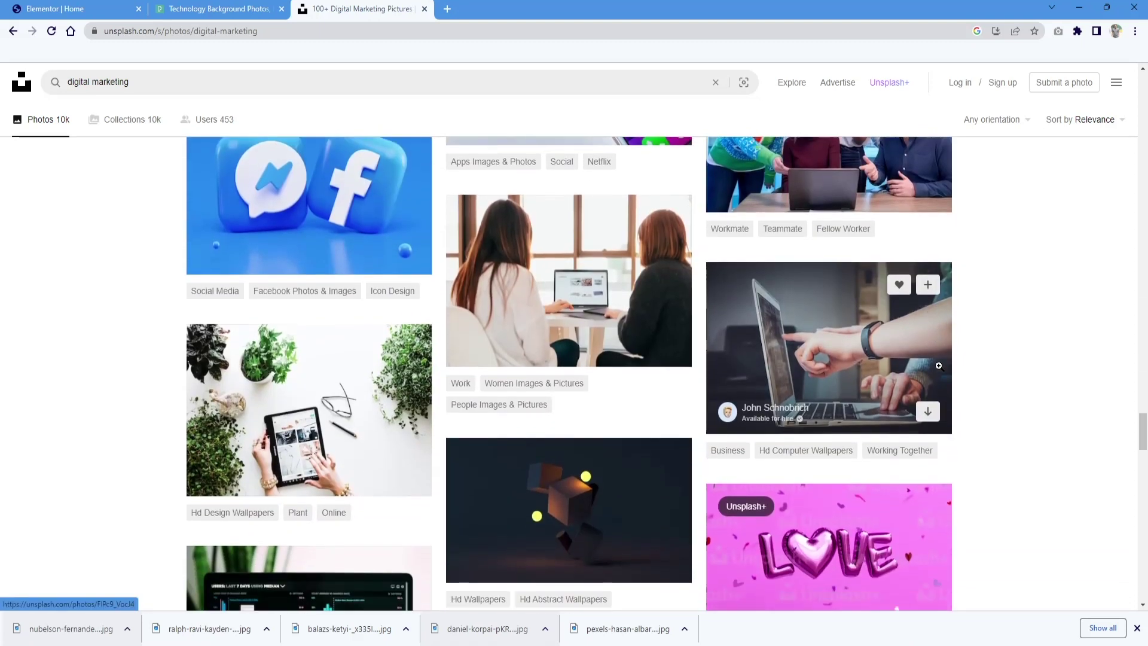
mouse_move(362, 278)
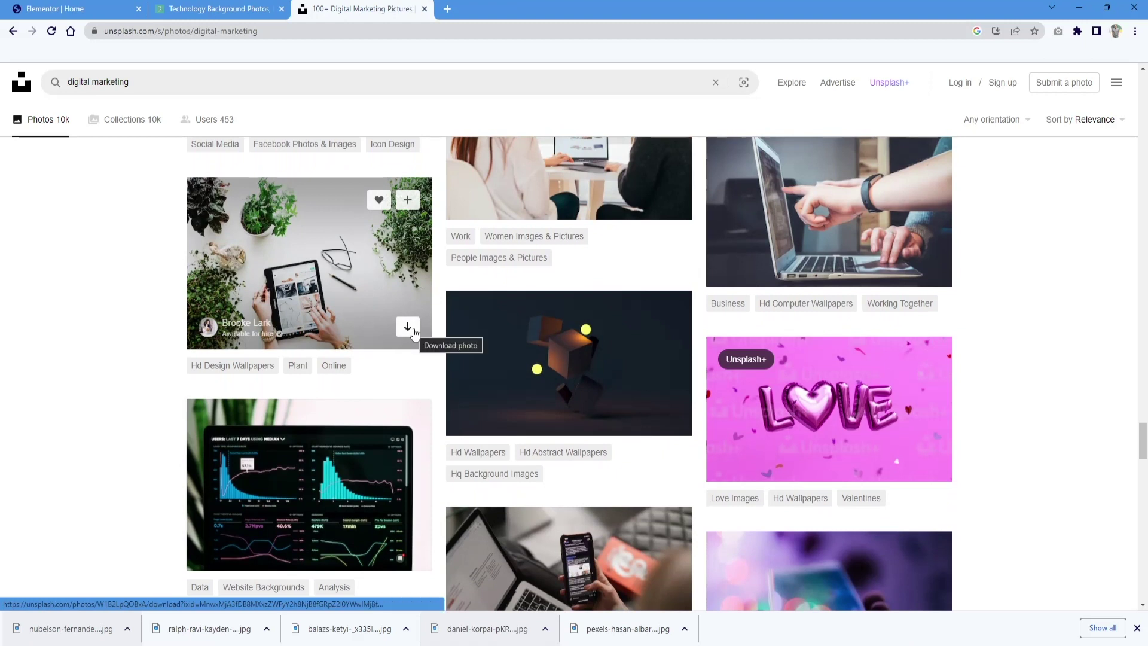
scroll(407, 329, "down", 4)
left_click(669, 407)
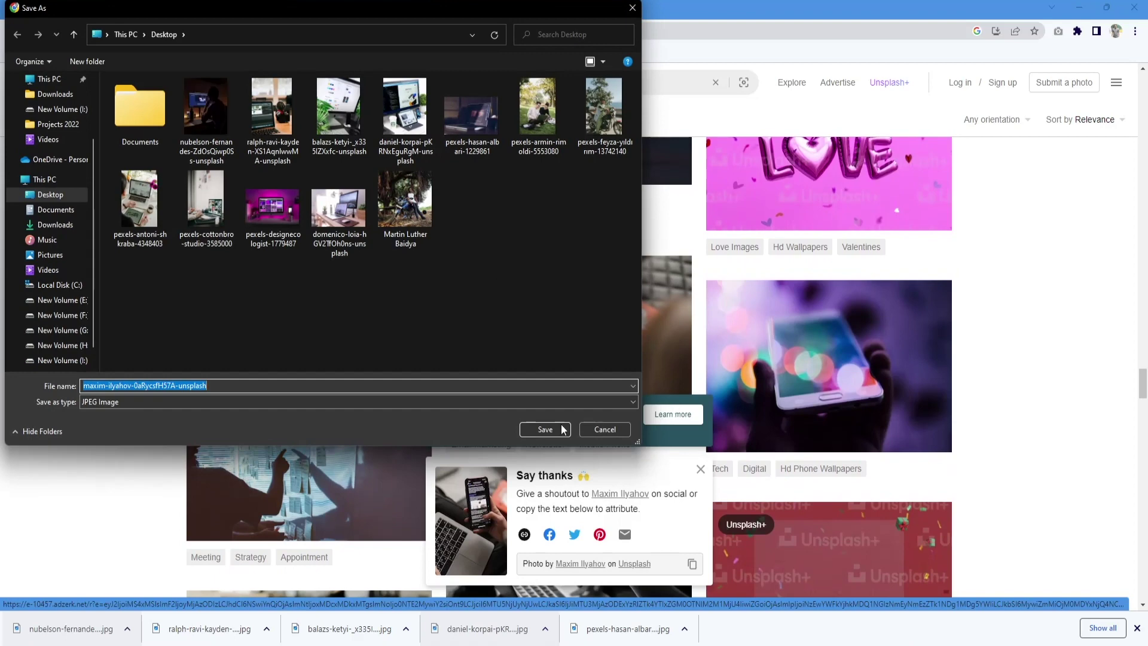
left_click(604, 430)
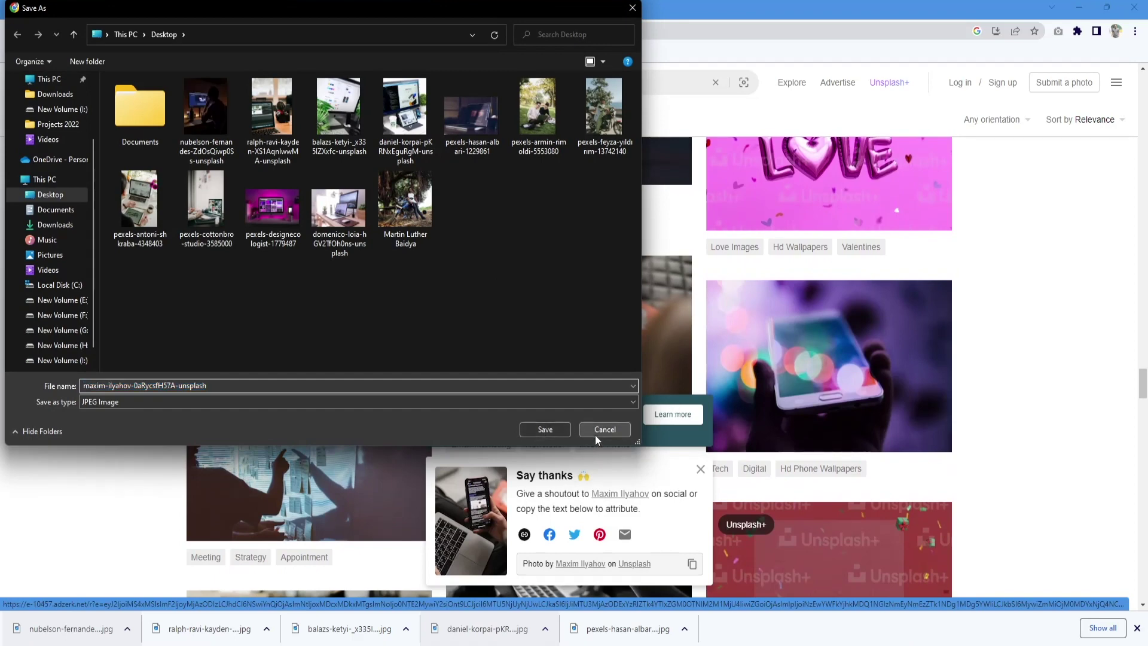
Step: Show the related Marketing photos in portrait orientation and download the Mailchimp photo of a tablet on a wooden table to the Desktop
scroll(598, 435, "up", 5)
scroll(598, 436, "up", 15)
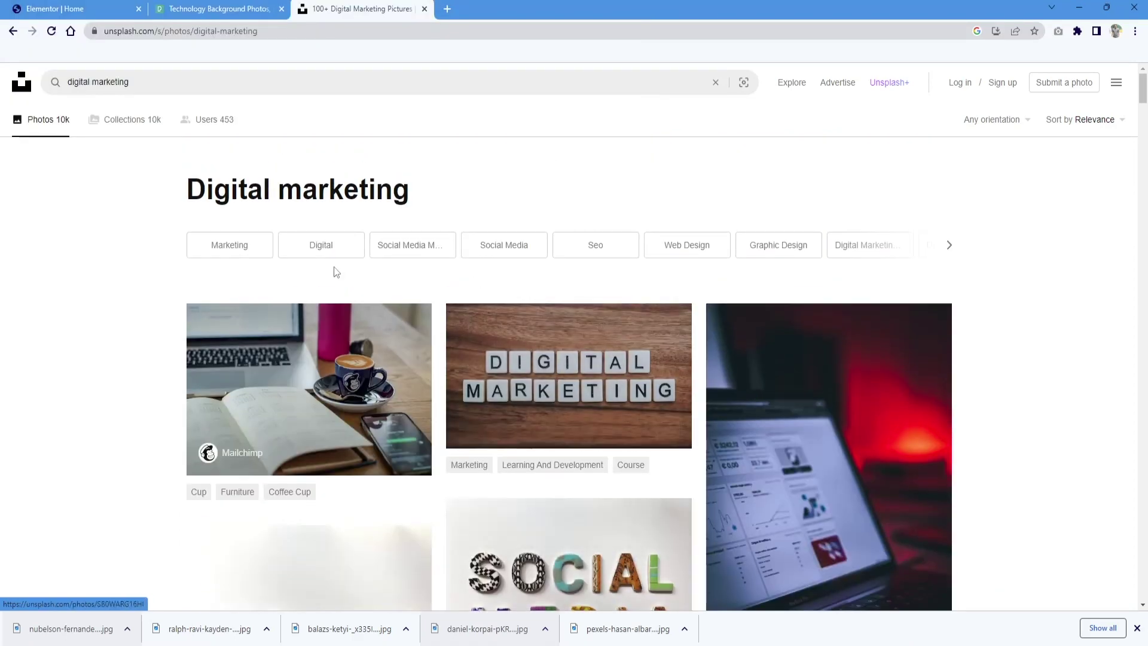
left_click(254, 252)
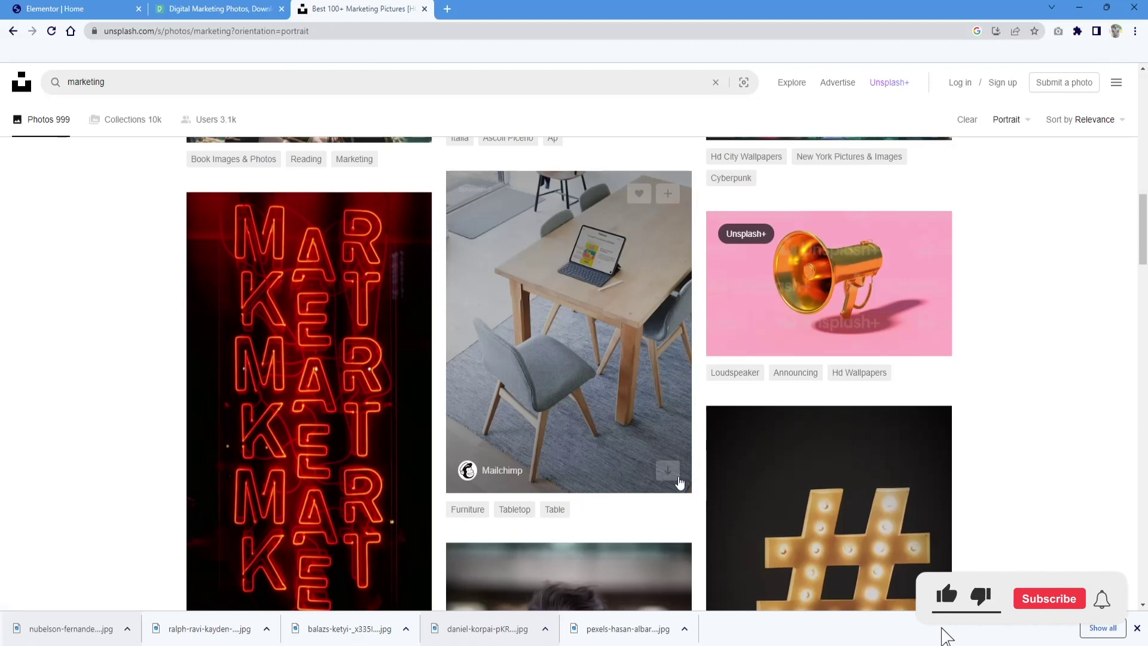
mouse_move(675, 477)
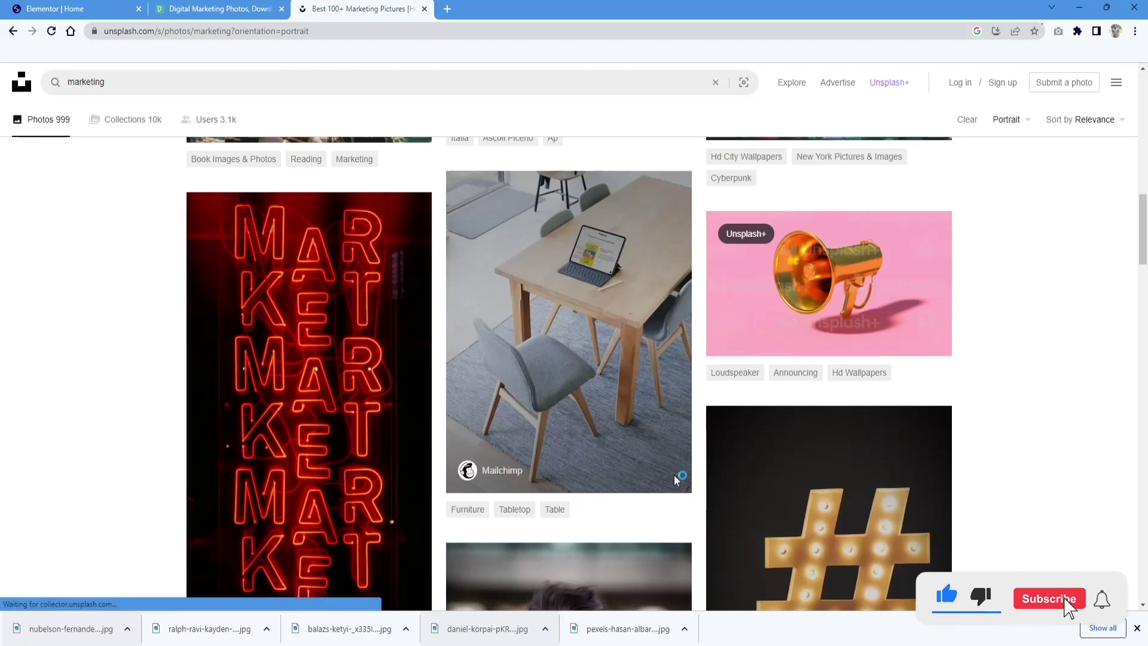
left_click(674, 475)
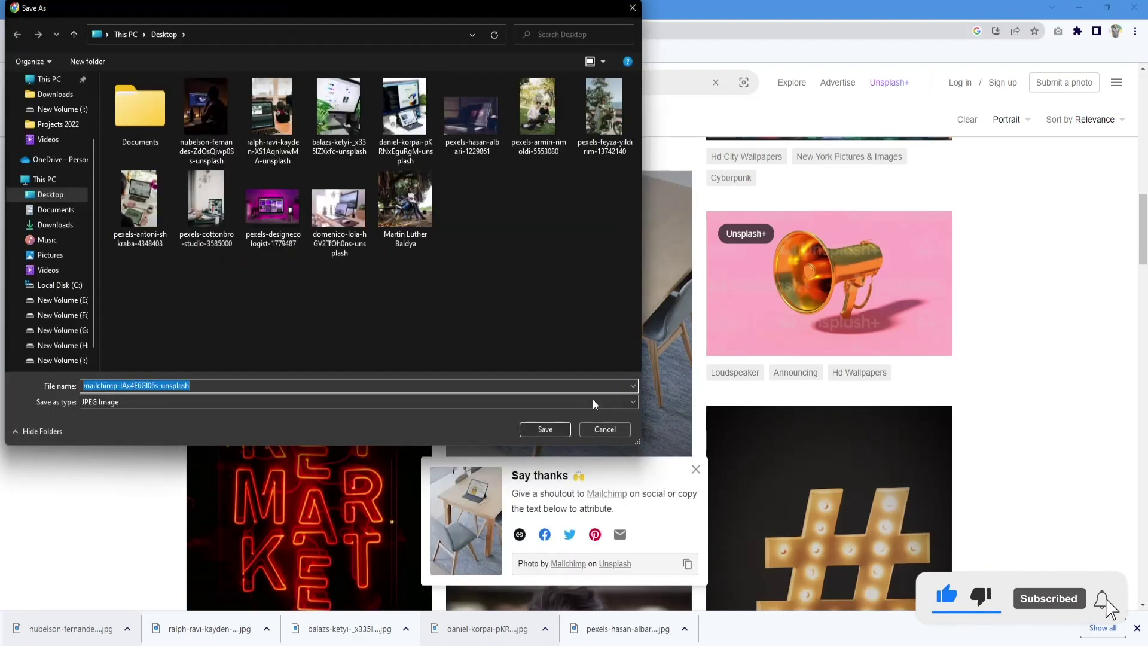
left_click(544, 429)
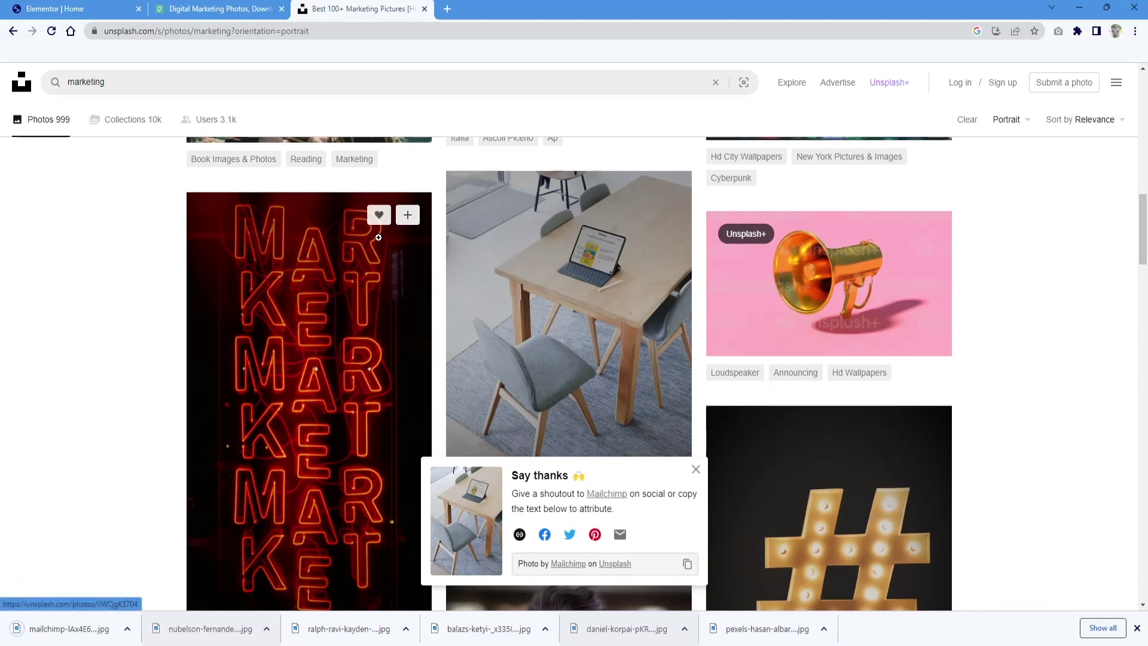
Step: Return to the Elementor page, insert the downloaded Mailchimp photo into the Digital Marketing column and place it above the old image
left_click(87, 5)
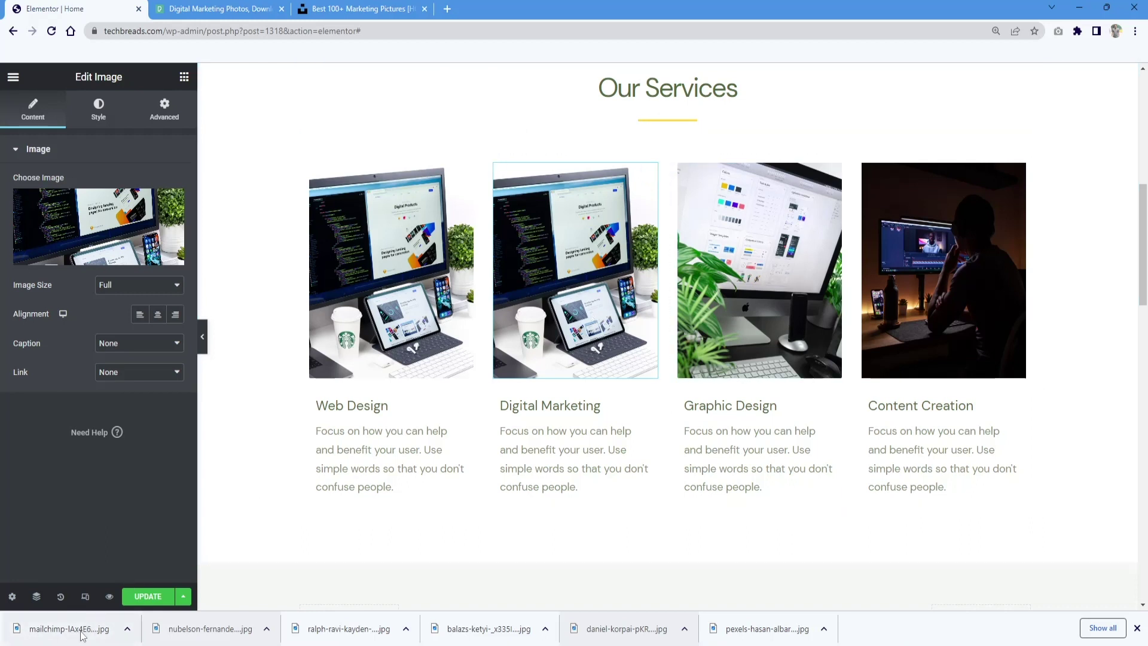
left_click_drag(83, 636, 537, 364)
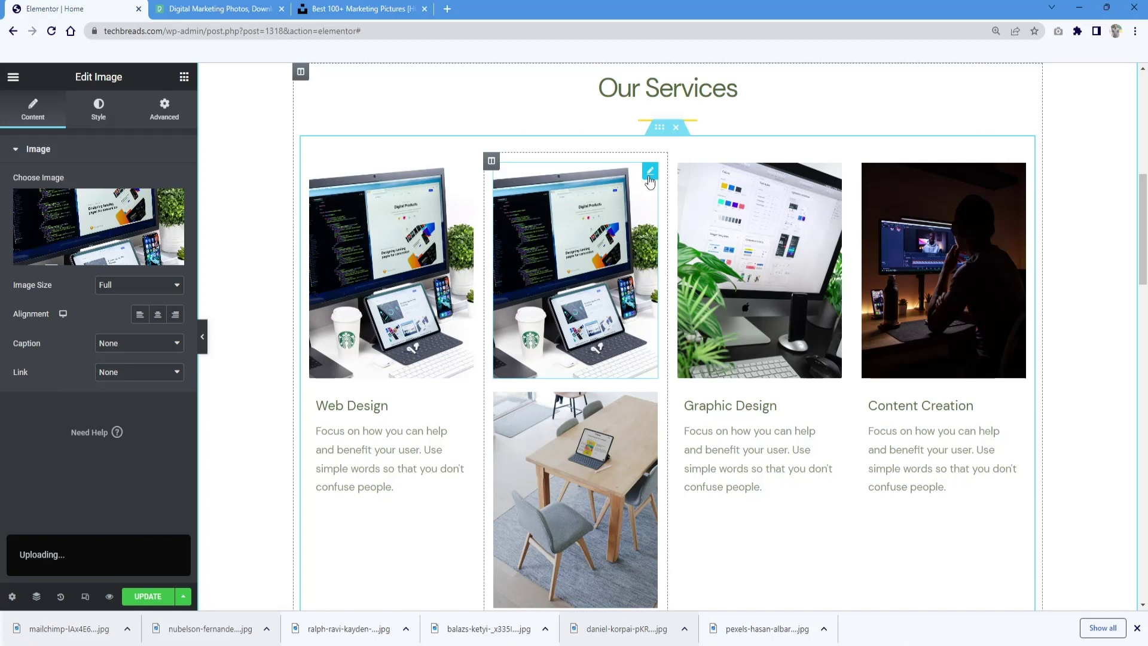
left_click_drag(600, 447, 583, 207)
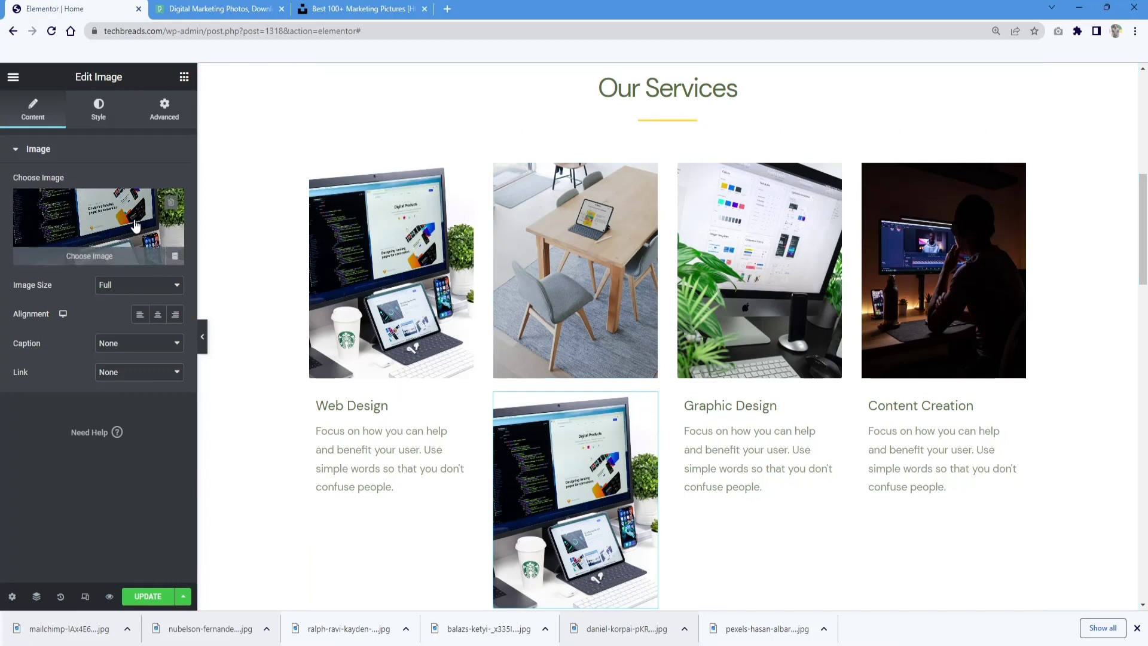
Step: Clear the old Web Design photo in the Digital Marketing column and delete its image widget
left_click(172, 206)
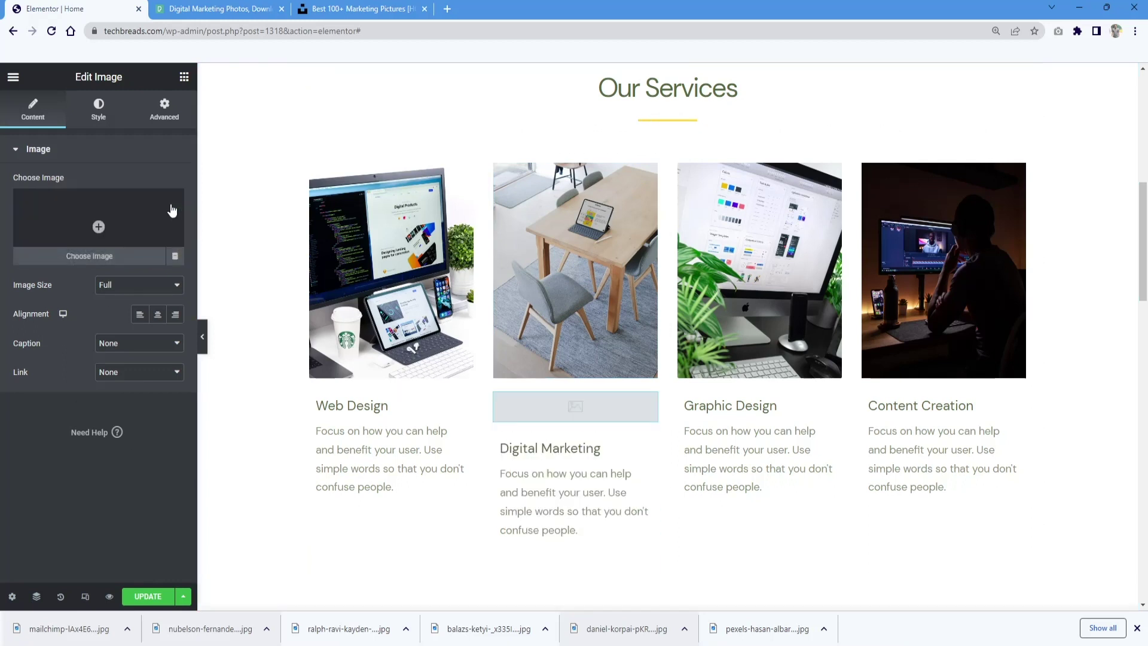
right_click(561, 404)
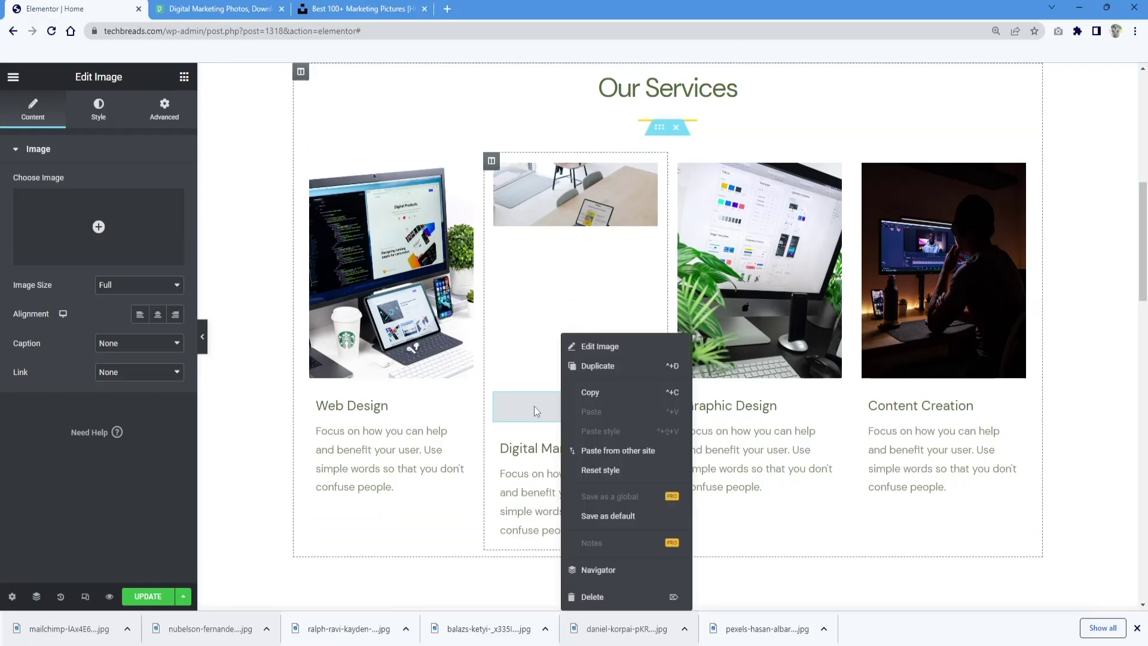
left_click(591, 596)
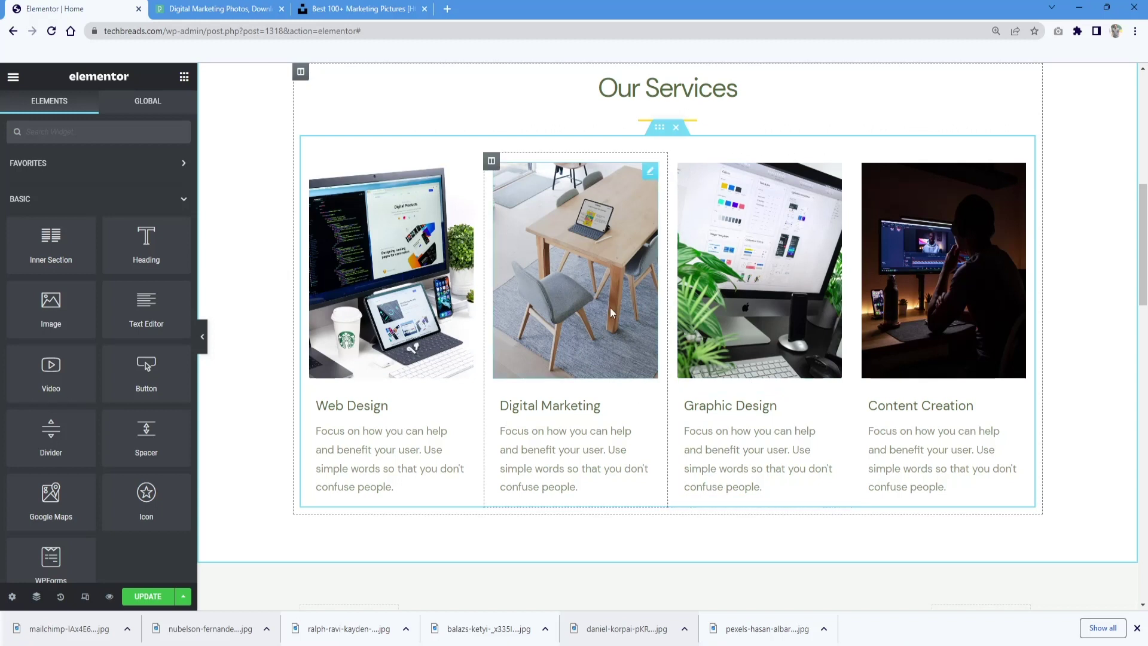
Step: Duplicate the Digital Marketing image box and move the copy above the table photo
right_click(652, 405)
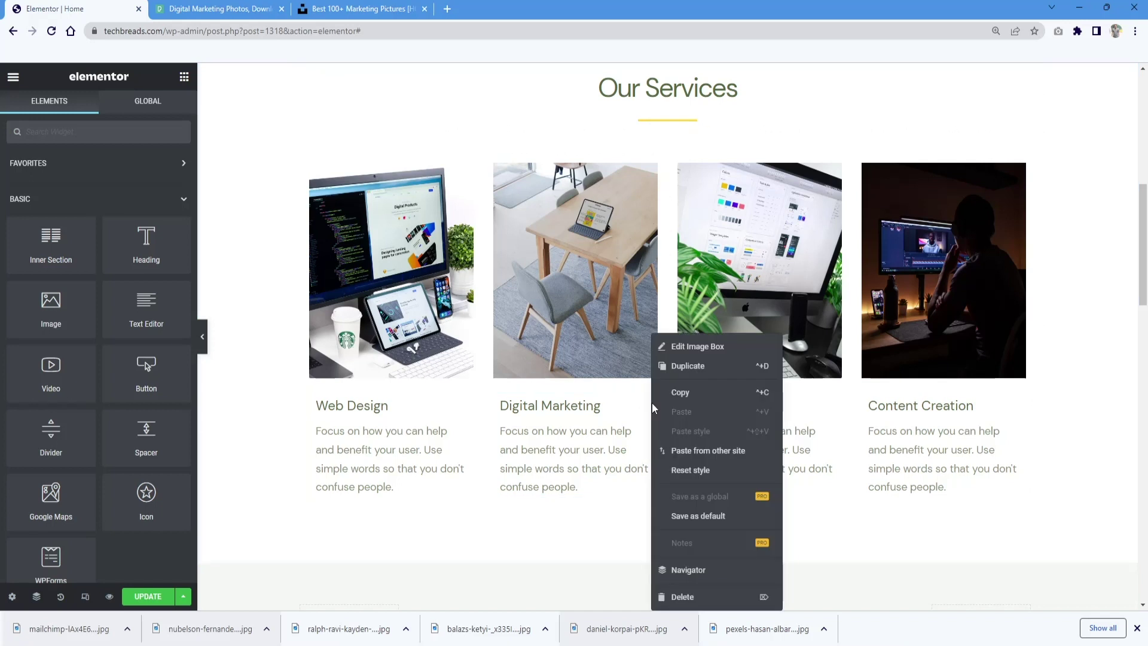
left_click(687, 366)
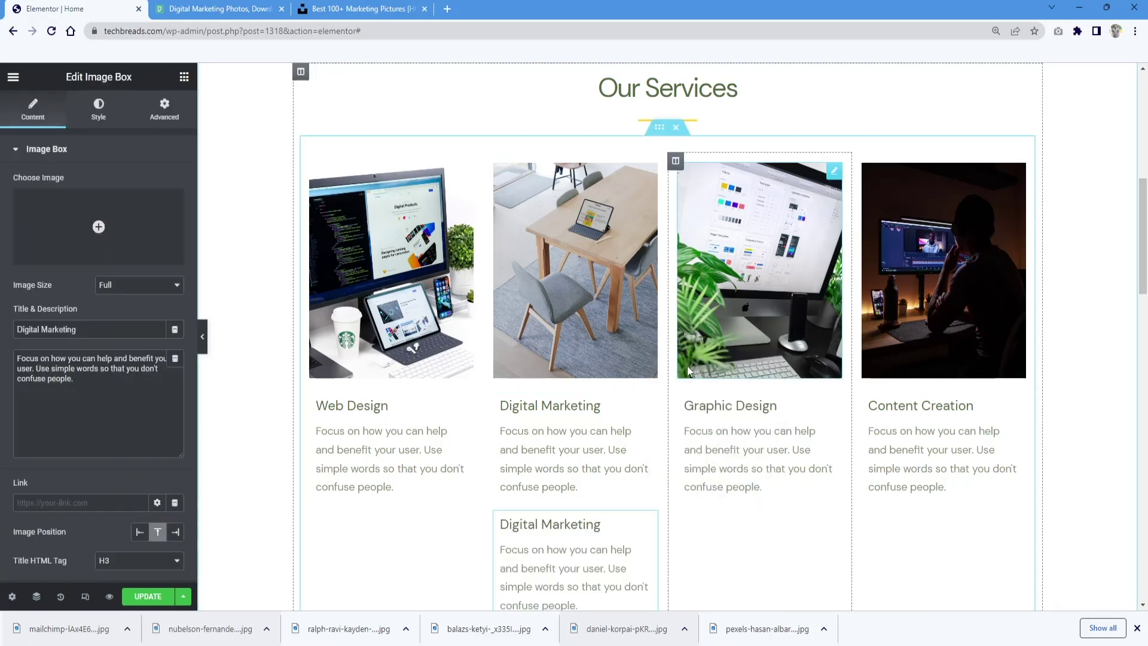
left_click_drag(592, 518, 607, 174)
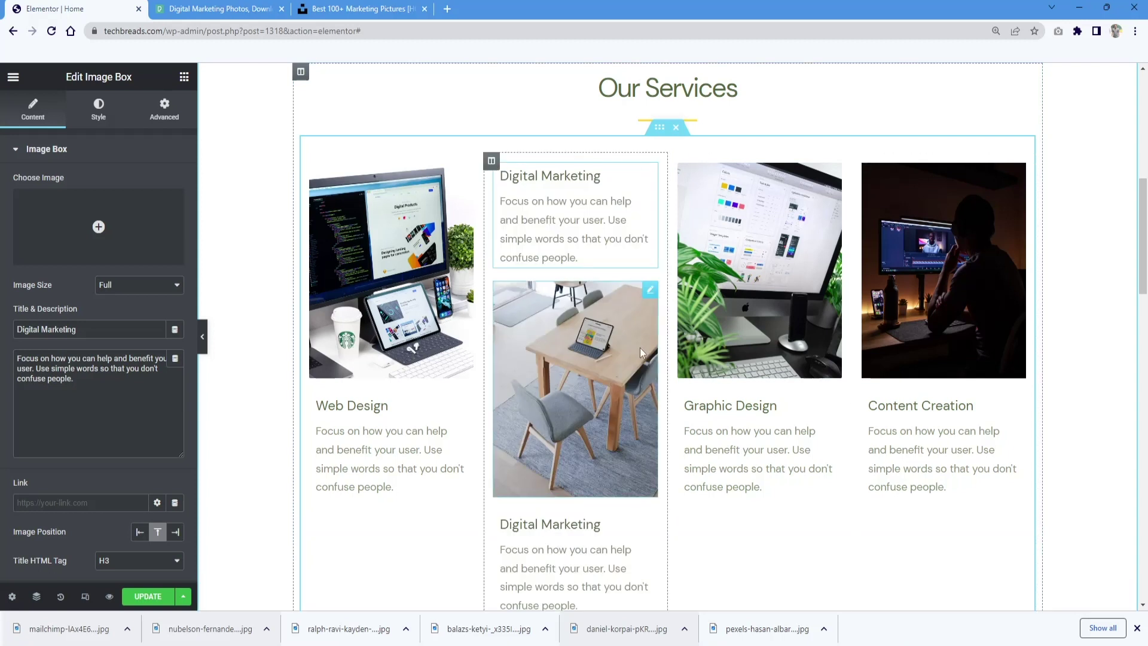
scroll(636, 390, "down", 1)
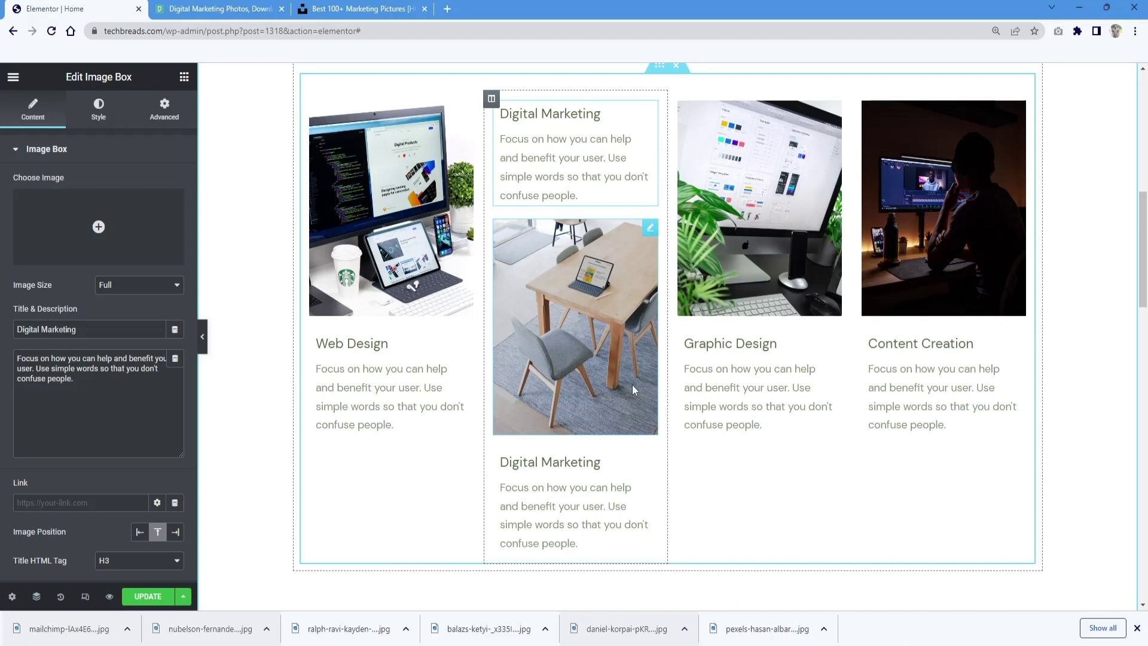
Step: Undo the image box move and restore the history state "Image Removed" from before the duplication
key("ctrl+z")
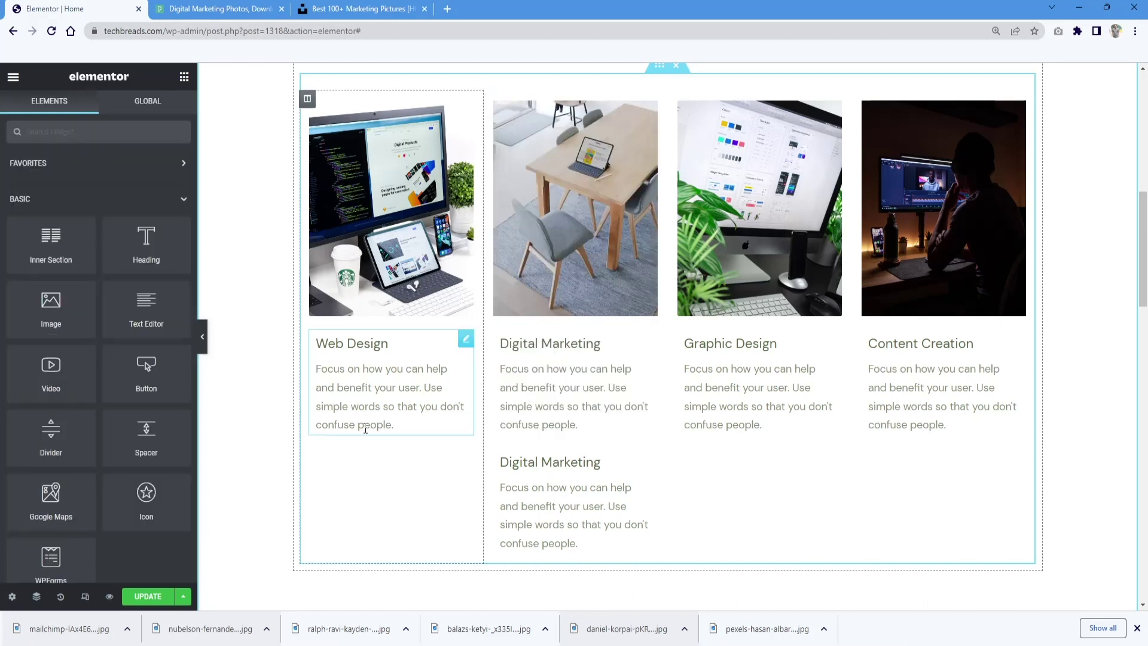
left_click(64, 597)
left_click(114, 219)
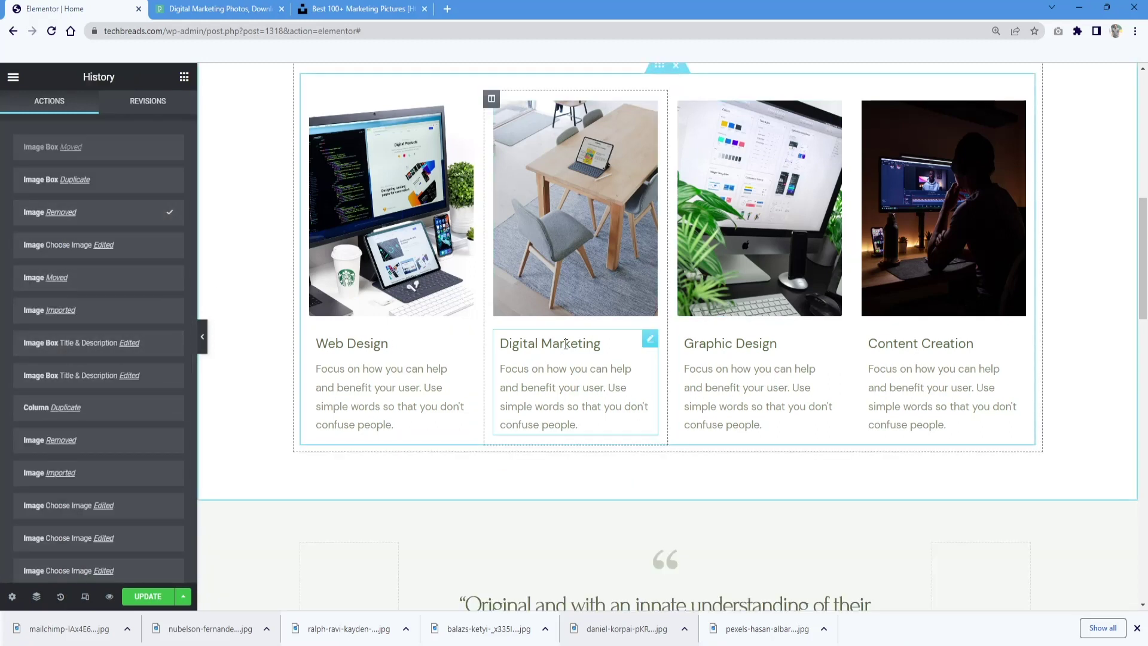
Step: Examine the testimonial section's editable content: the quote heading, the round portrait and the name text below it
scroll(458, 406, "up", 2)
scroll(458, 406, "down", 5)
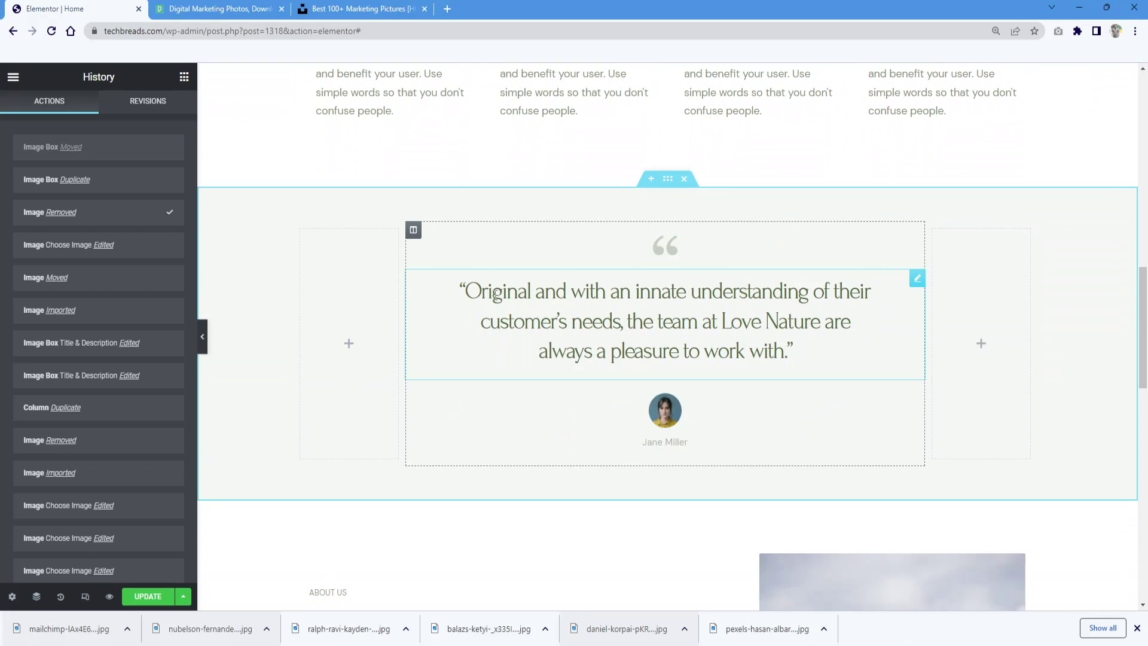
left_click(475, 290)
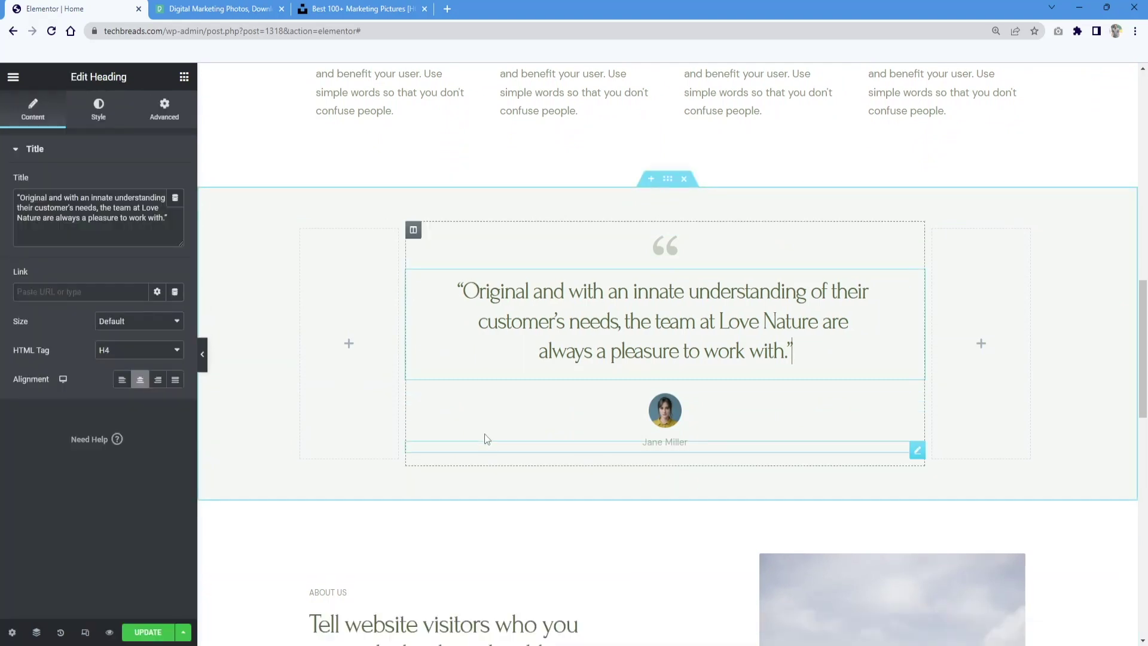
left_click_drag(796, 353, 461, 292)
left_click(661, 418)
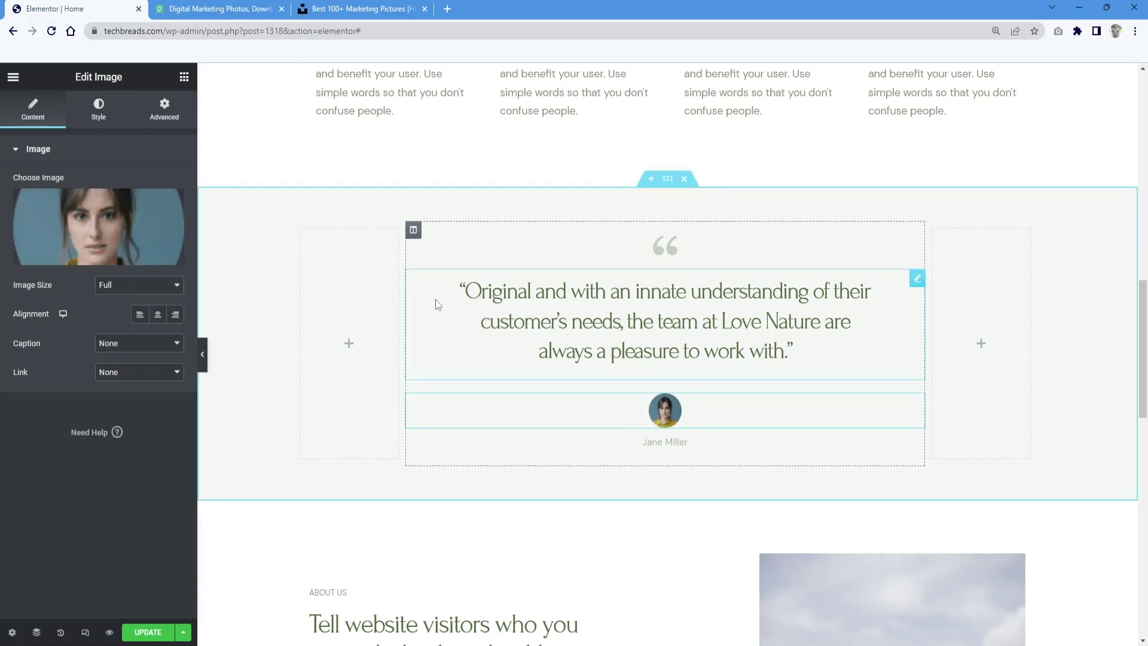
left_click(678, 444)
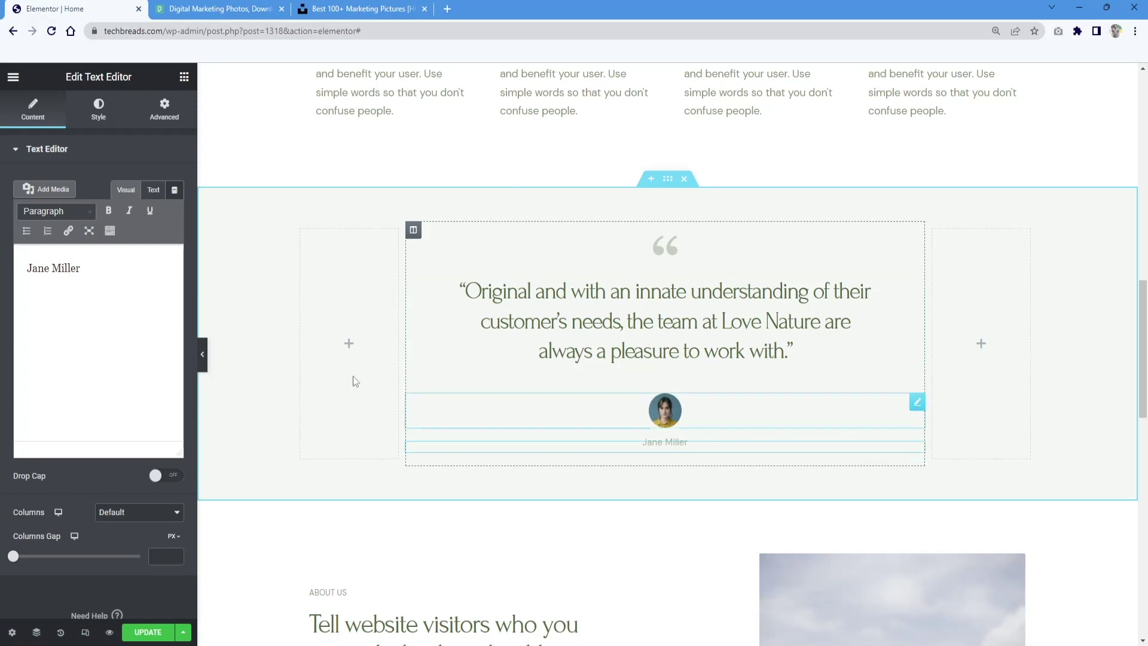
left_click_drag(113, 279, 24, 290)
left_click(83, 300)
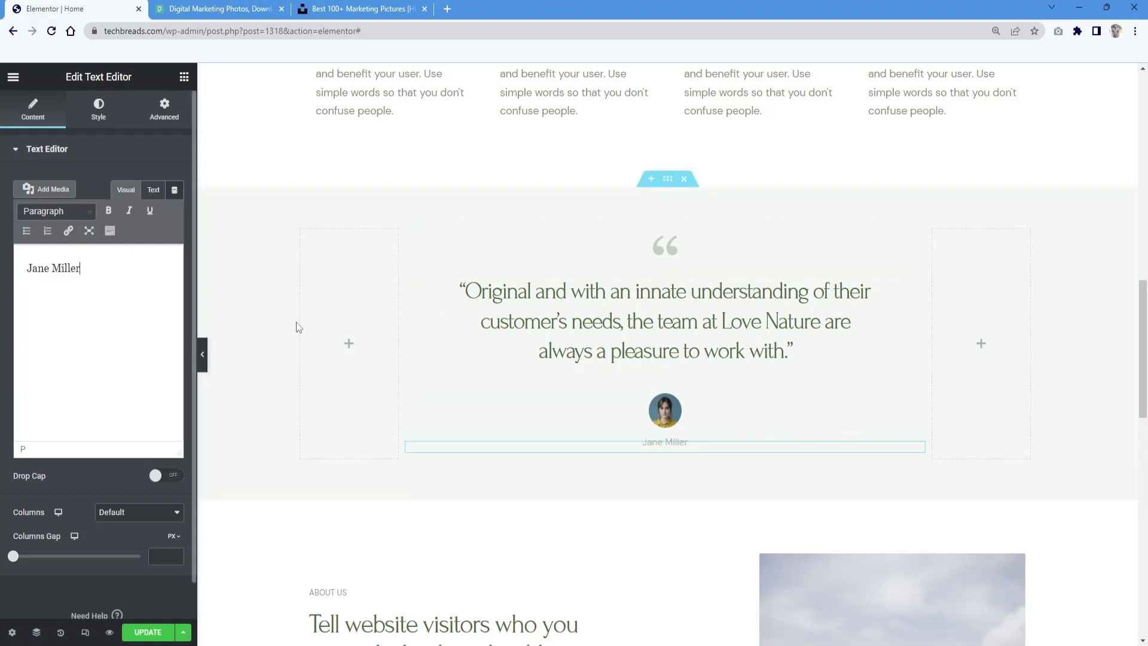
Step: Replace the fern leaf image in the About Us section with the media library photo of two people using a laptop on grass
scroll(432, 360, "down", 1)
scroll(432, 360, "down", 2)
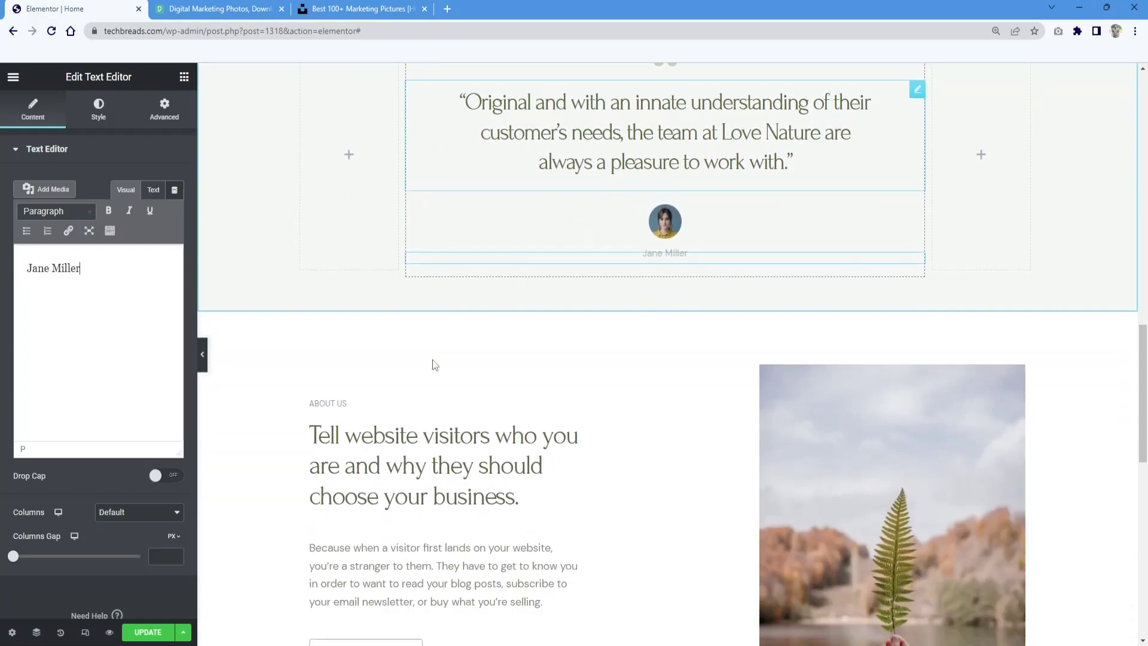
scroll(430, 362, "down", 2)
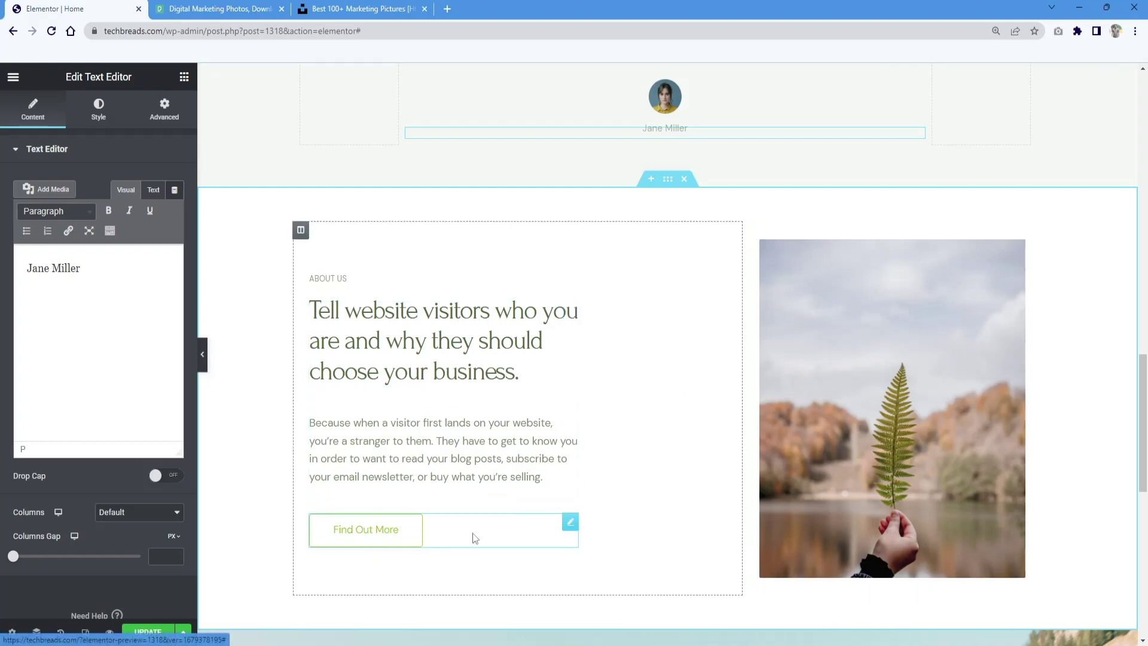
left_click(956, 299)
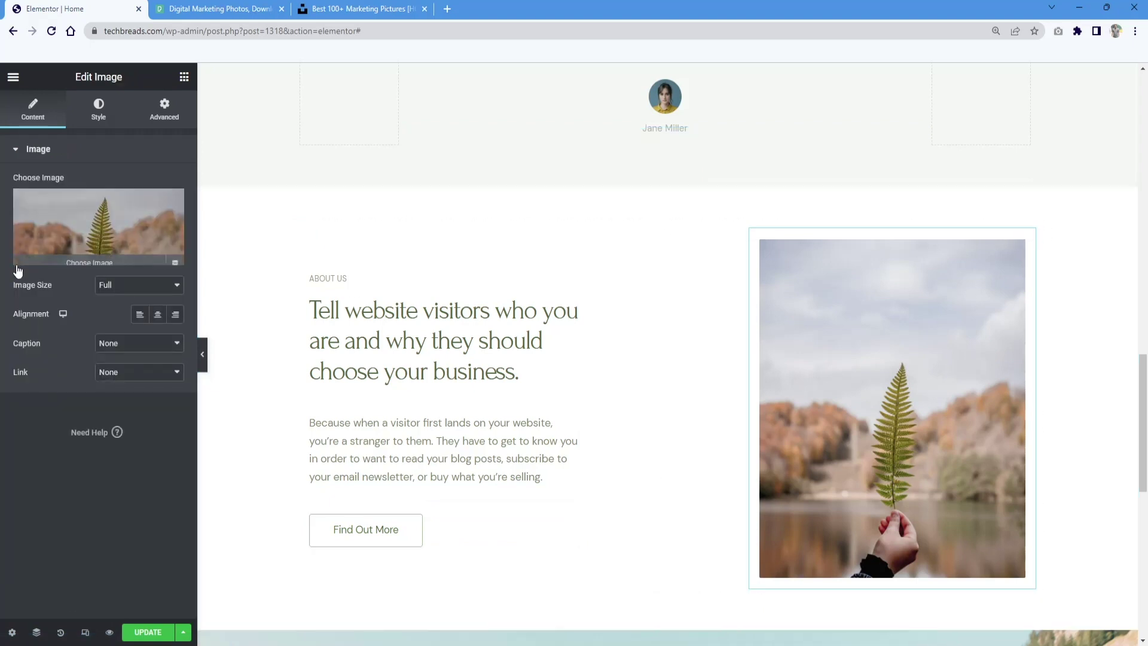
left_click(120, 257)
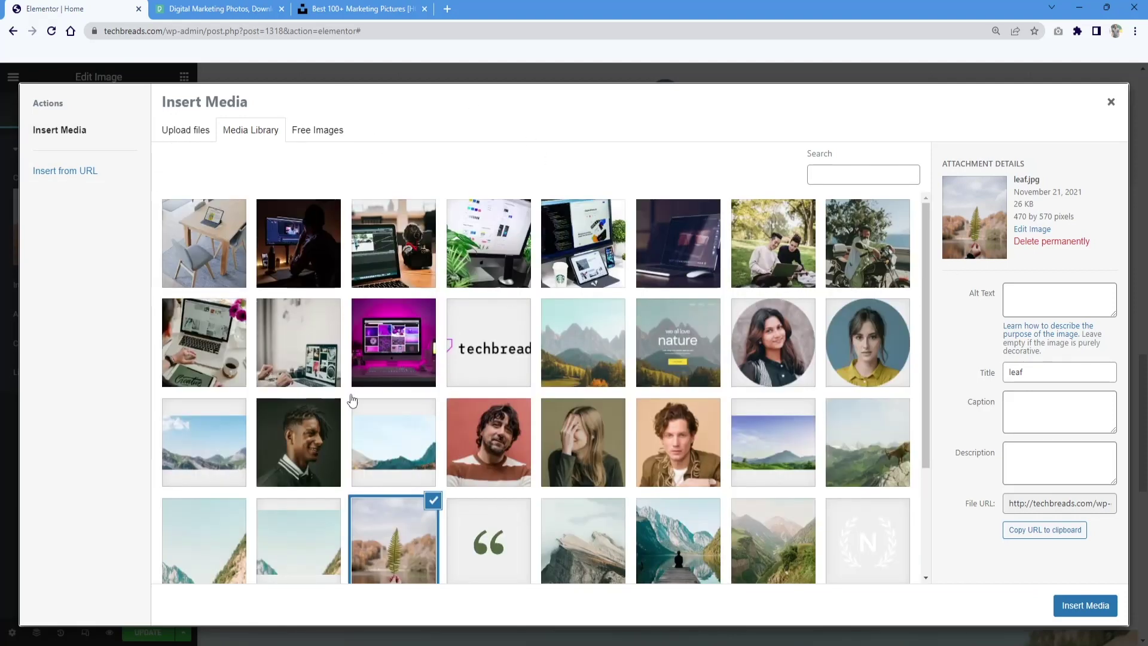
left_click(798, 259)
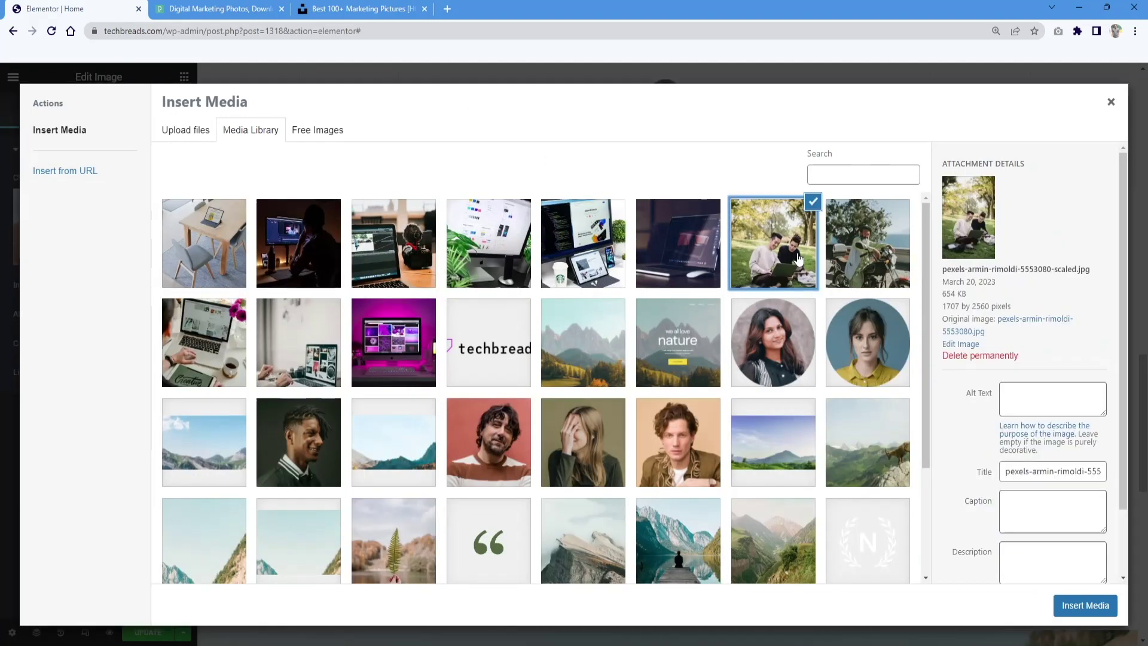
left_click(1098, 603)
Step: Clear the placeholder link of the Find Out More button in the About Us section
scroll(616, 412, "down", 3)
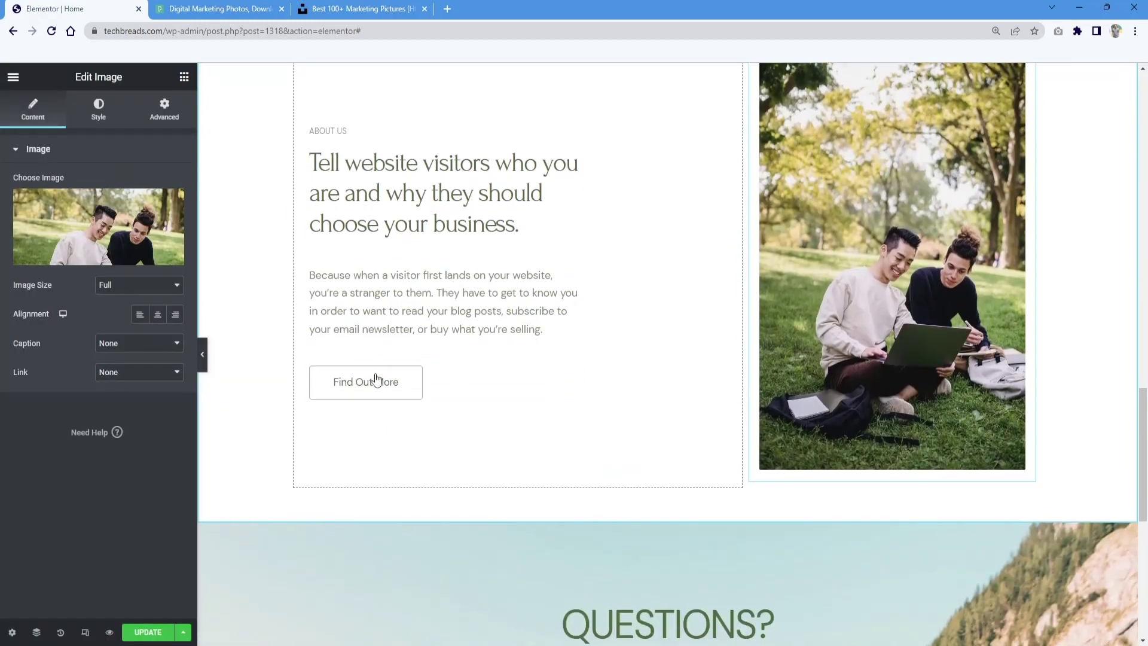
left_click(377, 381)
left_click(27, 255)
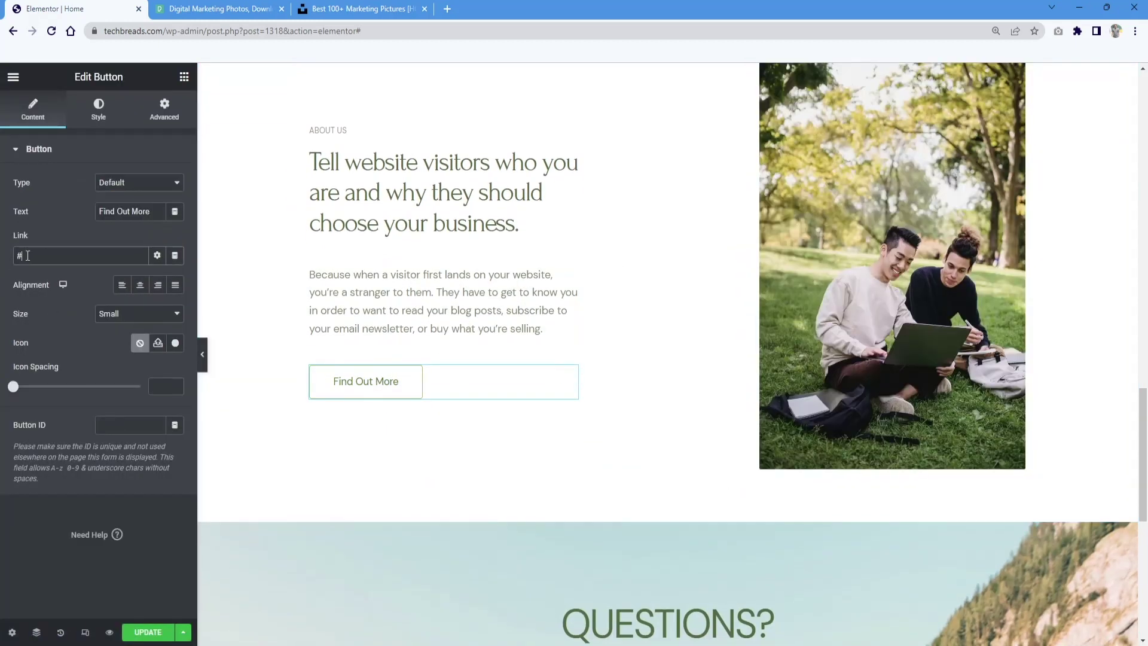
key("BackSpace")
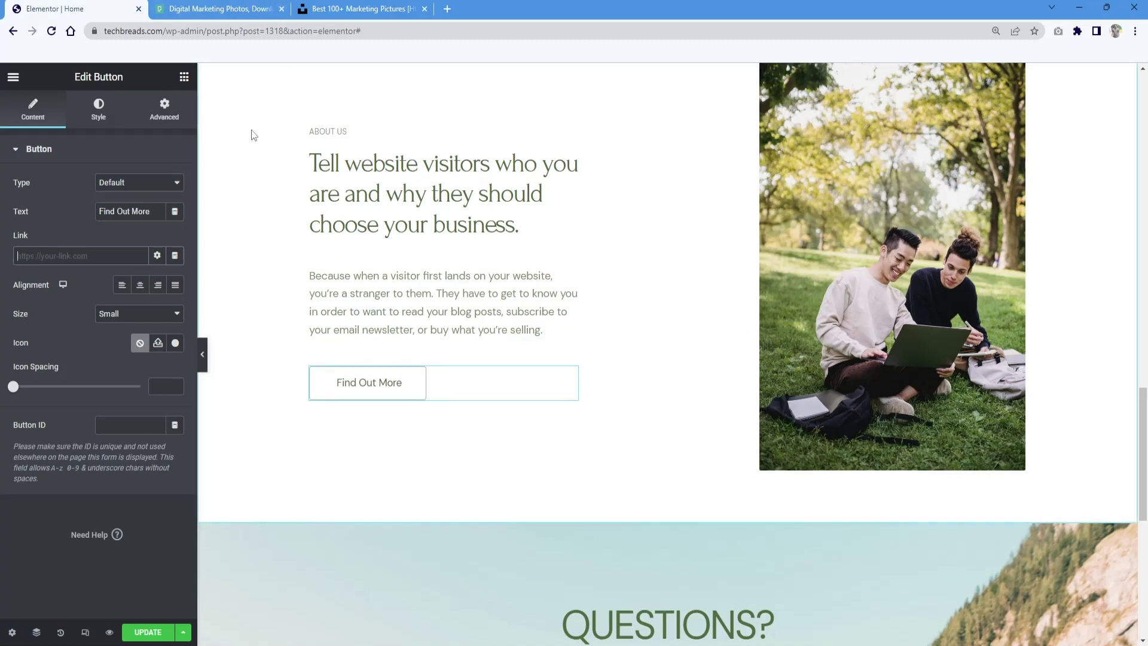
Step: Open techbreads.com in a new browser tab, go to its About page and copy the page's URL
scroll(251, 133, "up", 5)
left_click(447, 8)
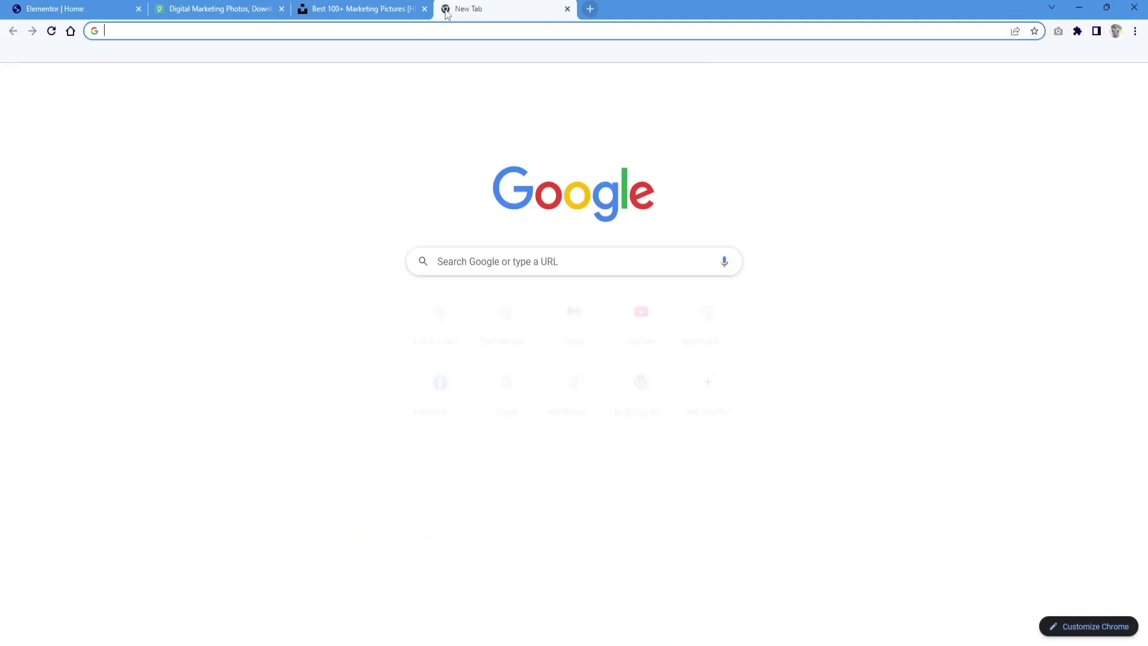
type("te")
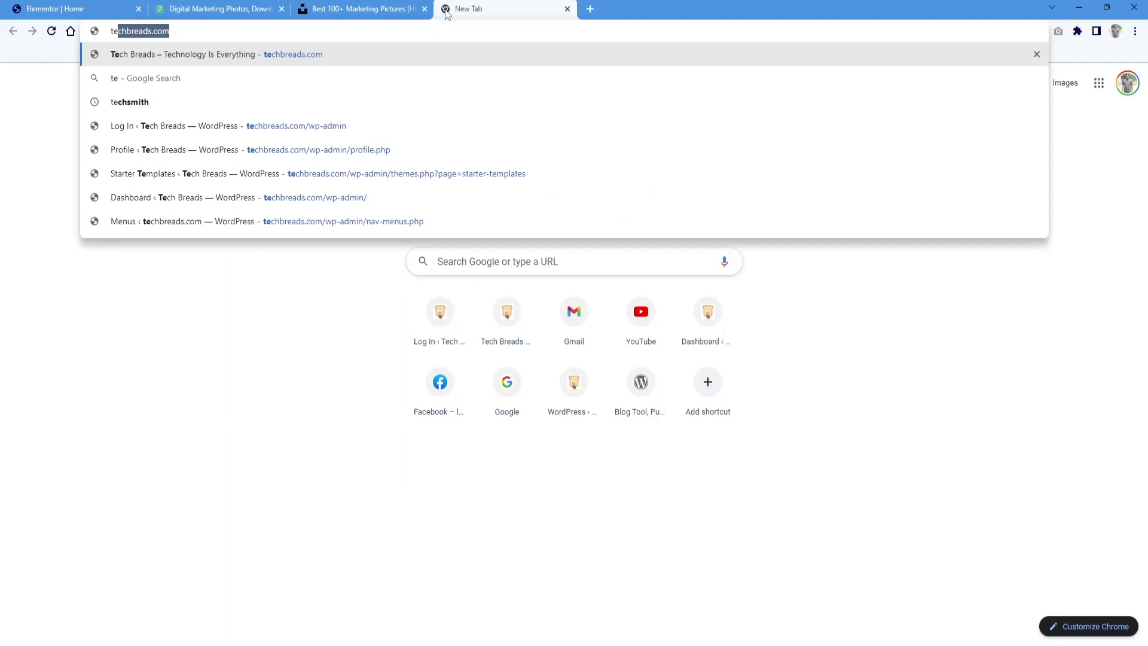
key("Right")
key("Delete")
key("Return")
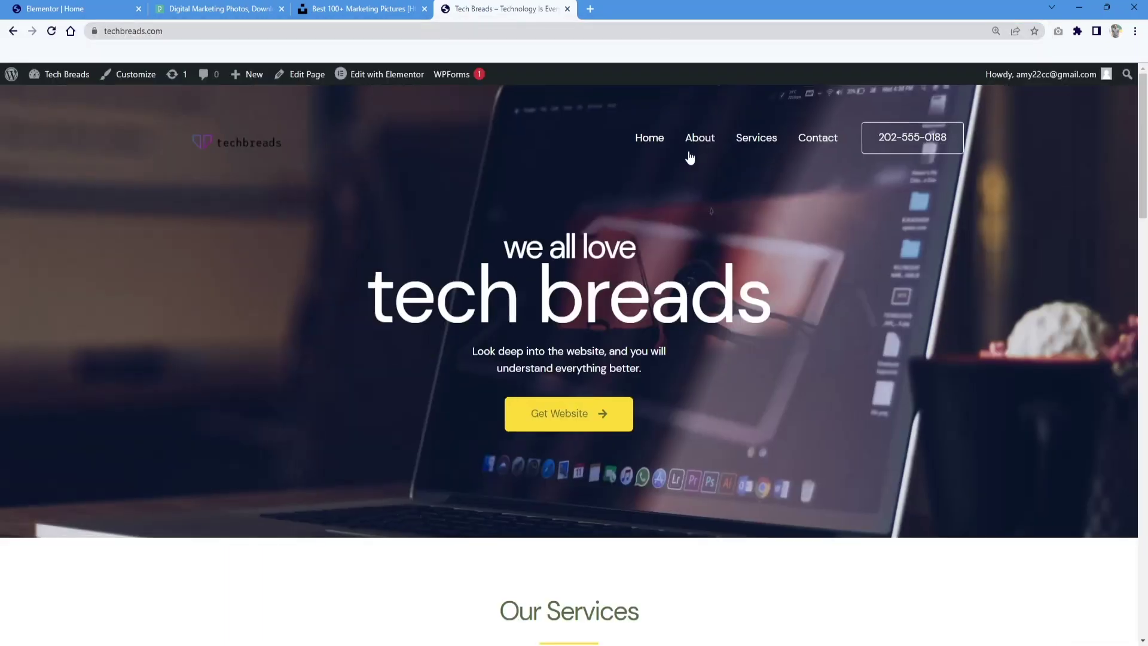
left_click(699, 137)
left_click(189, 27)
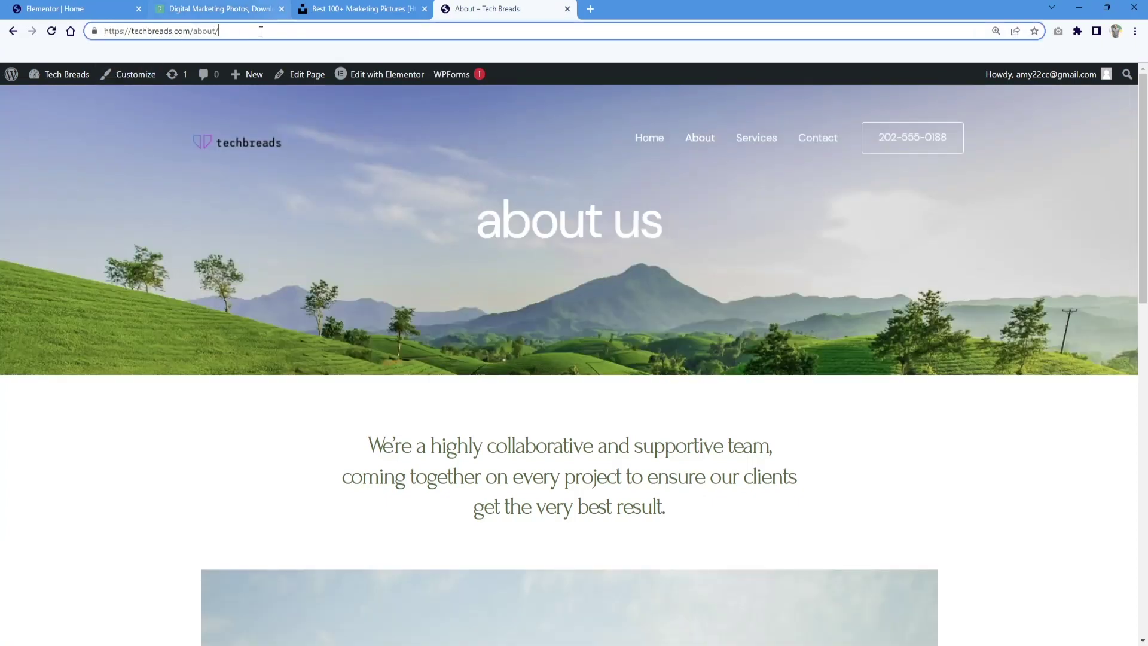
left_click_drag(259, 31, 2, 34)
key("ctrl+c")
left_click(55, 7)
left_click(77, 256)
key("ctrl+v")
scroll(551, 389, "down", 4)
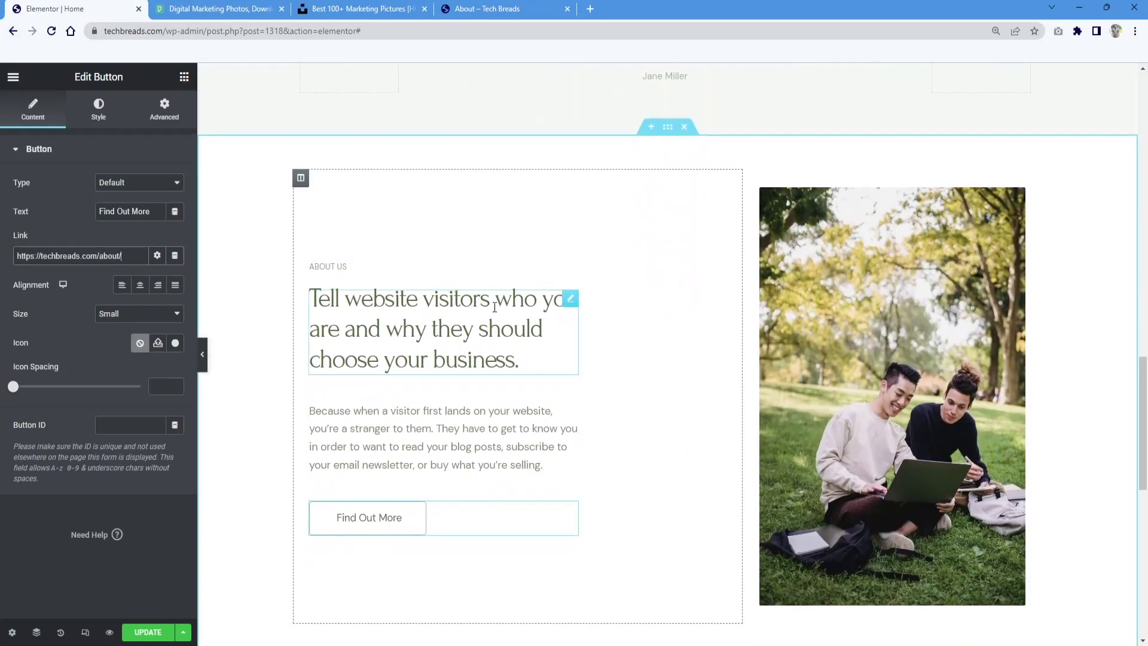
Step: Duplicate the About Us description paragraph and move the copy below the photo in the neighbouring column
scroll(846, 361, "down", 1)
scroll(860, 577, "down", 1)
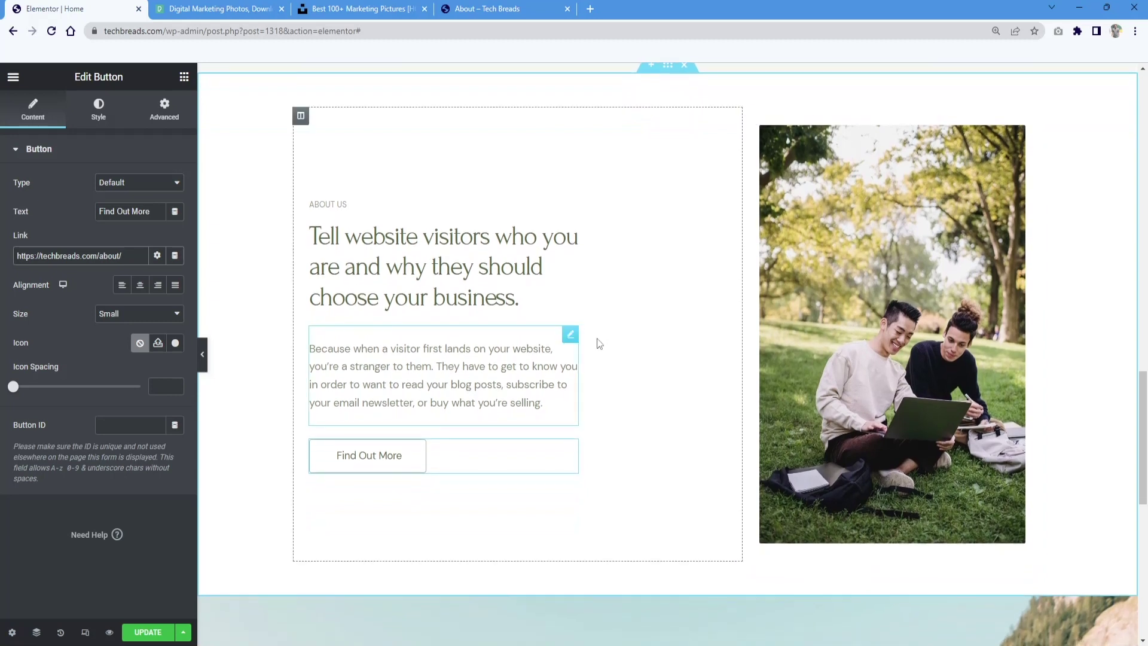
right_click(573, 339)
left_click(599, 372)
left_click_drag(579, 397, 889, 559)
scroll(868, 465, "down", 3)
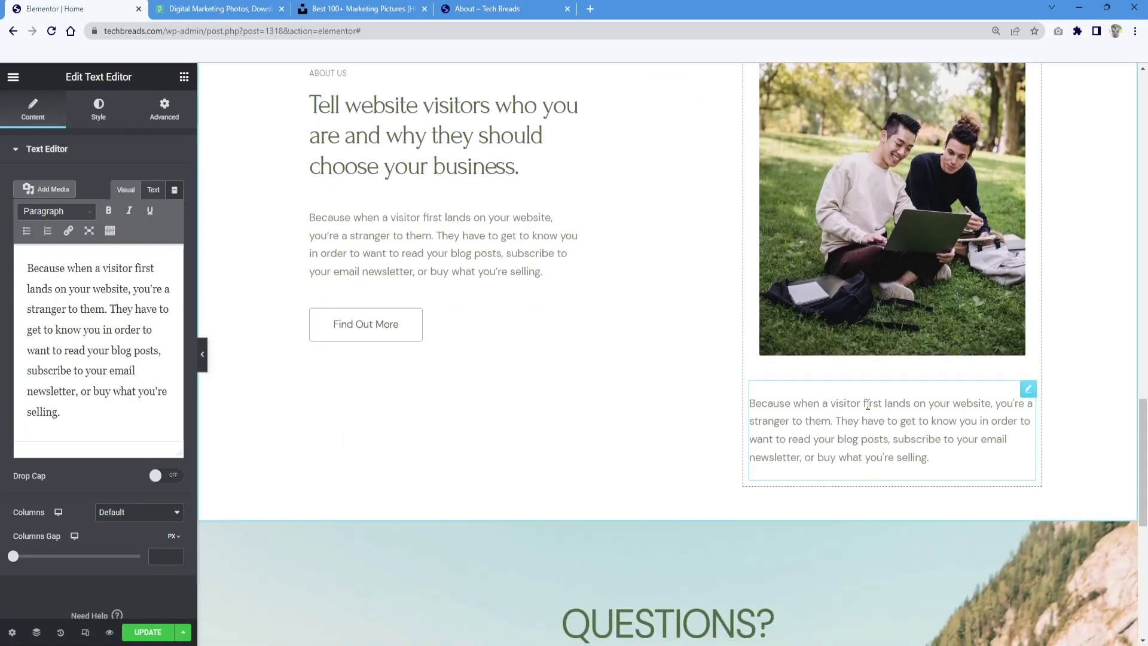
Step: Set the About Us photo's image size to Medium Large - 768 x 0
scroll(865, 461, "up", 3)
scroll(855, 430, "up", 1)
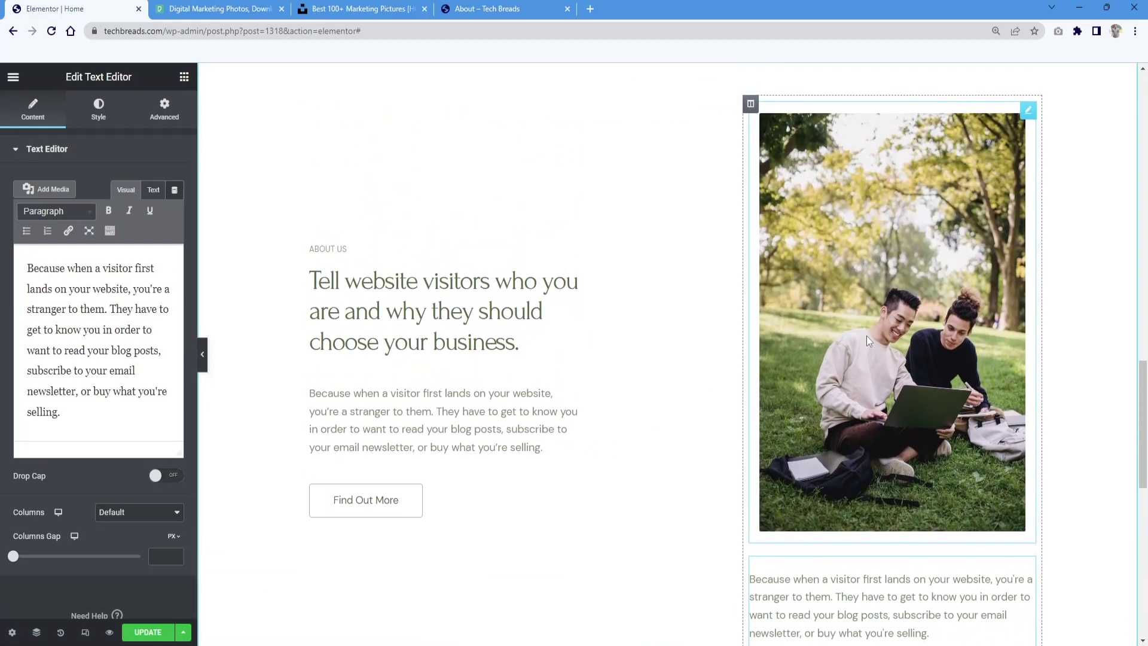
left_click(866, 335)
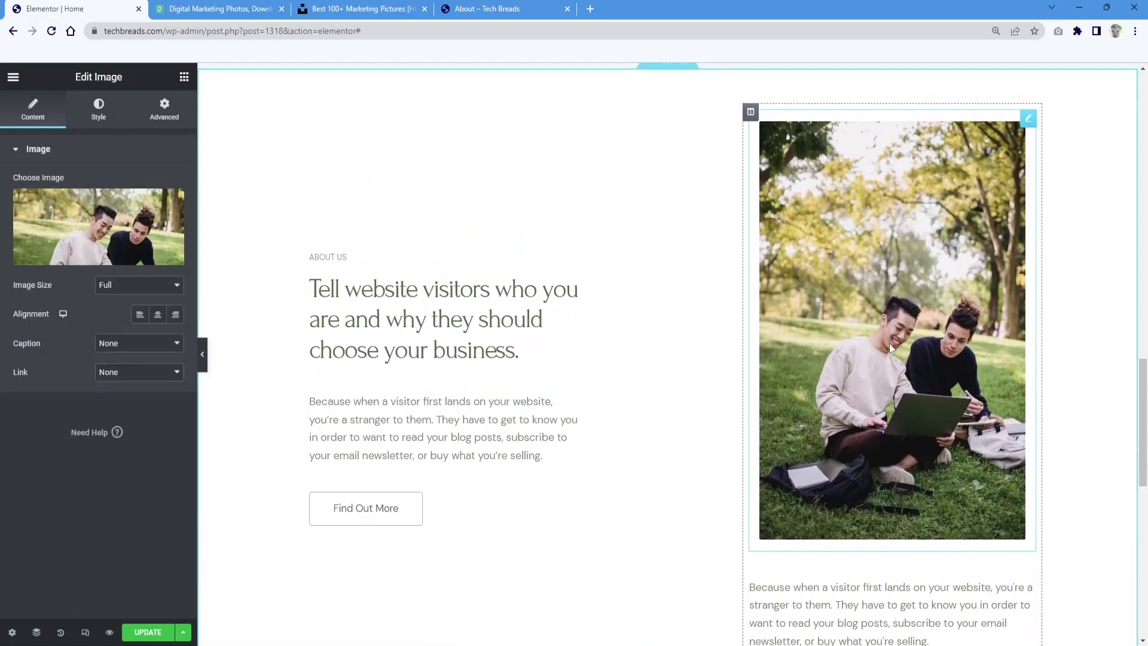
left_click(111, 287)
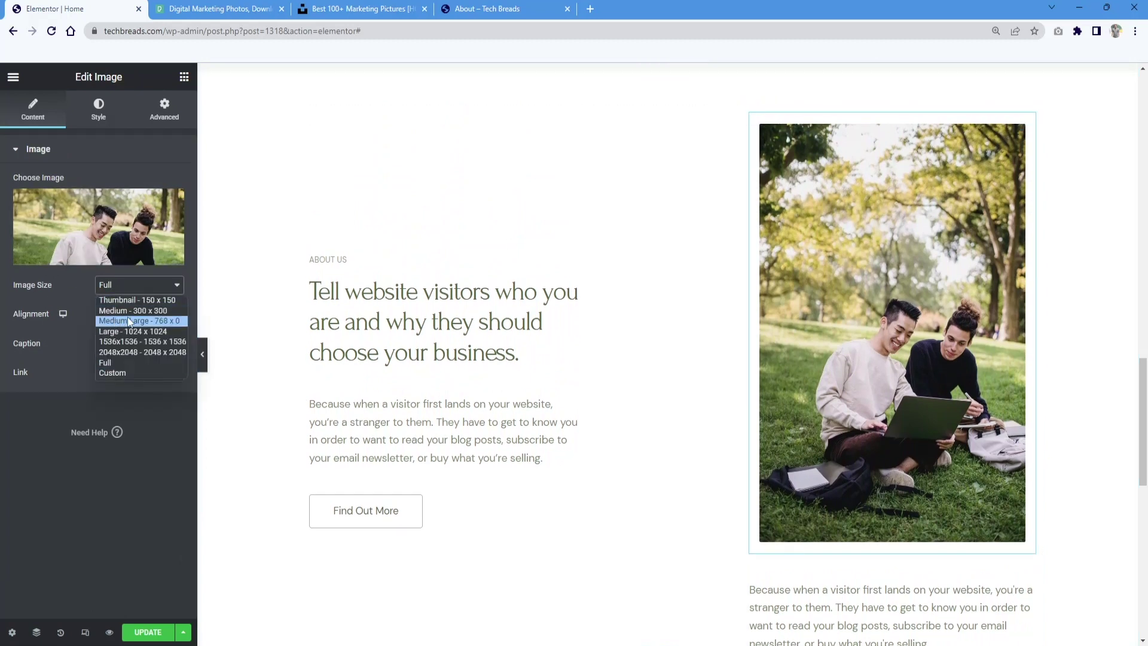
left_click(129, 321)
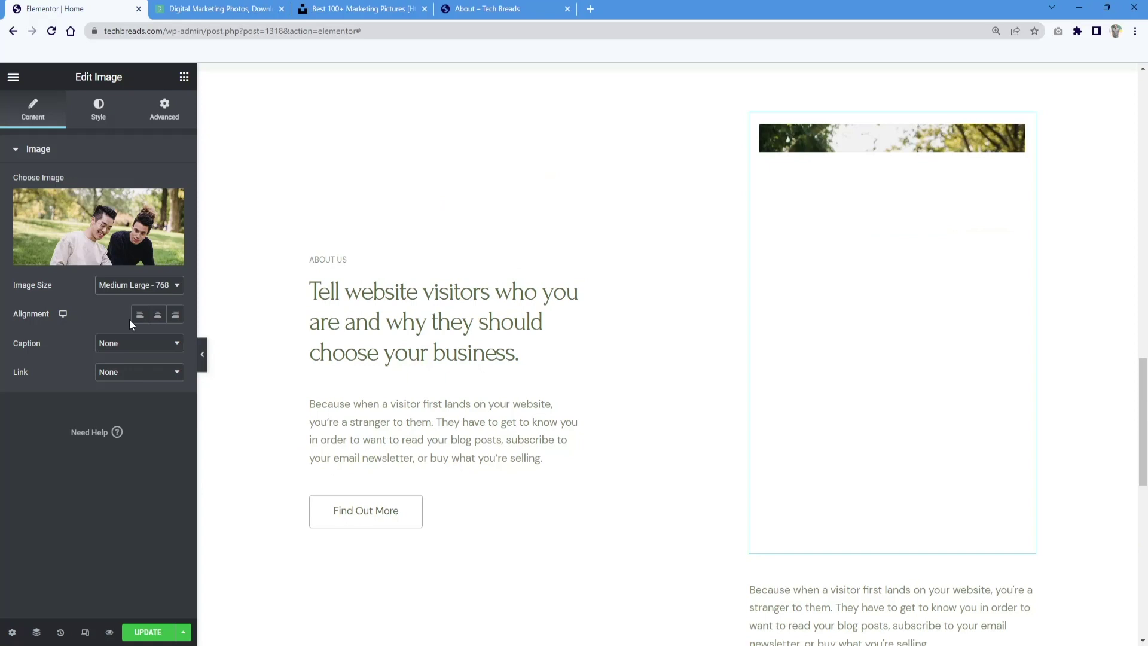
scroll(556, 406, "down", 1)
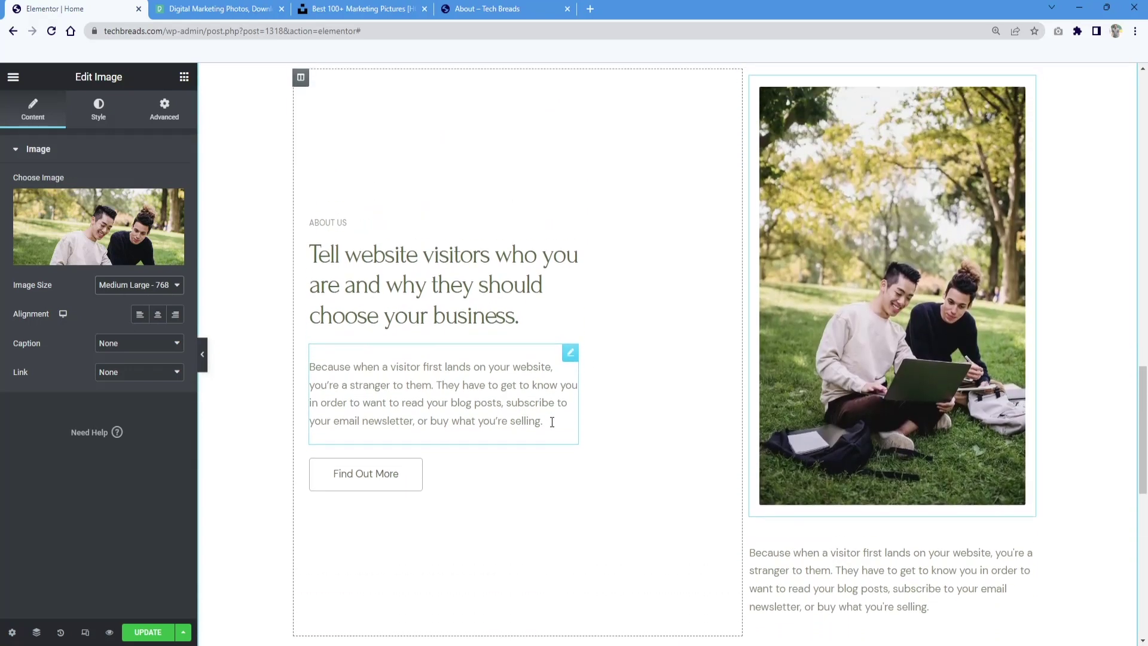
Step: Set the About Us photo's image size to Medium - 300 x 300
scroll(552, 422, "up", 1)
left_click(154, 287)
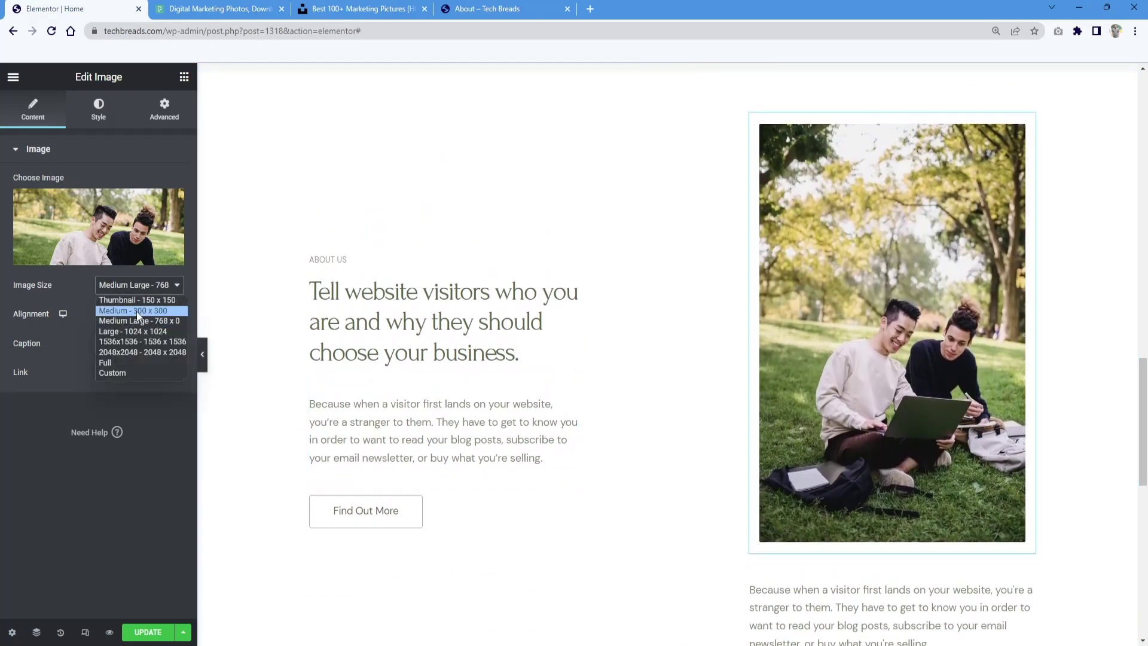
left_click(136, 311)
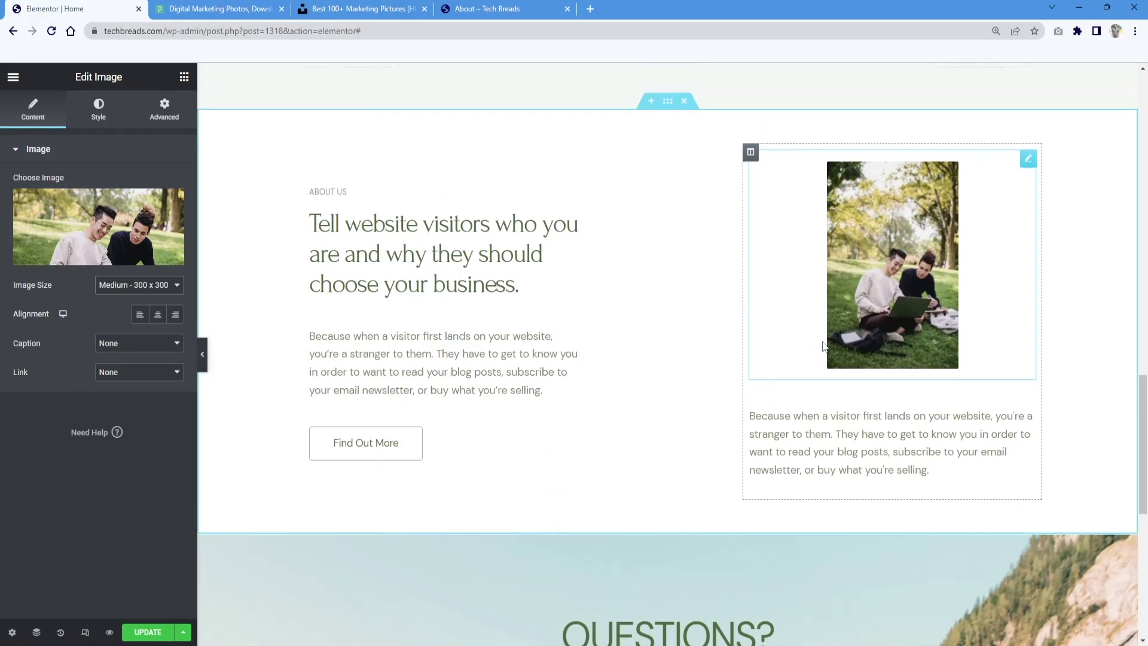
Step: Replace the mountain background of the QUESTIONS? section with the purple-lit desktop photo pexels-designecologist-1779487-scaled.jpg
scroll(657, 371, "up", 3)
scroll(622, 359, "down", 6)
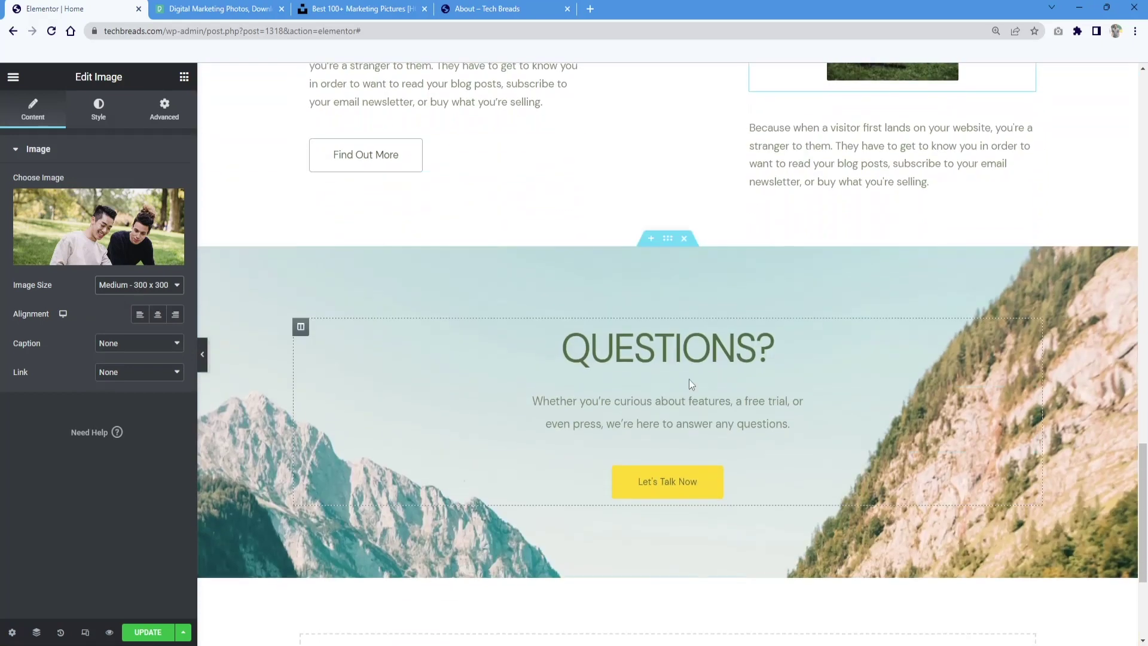
scroll(639, 303, "down", 1)
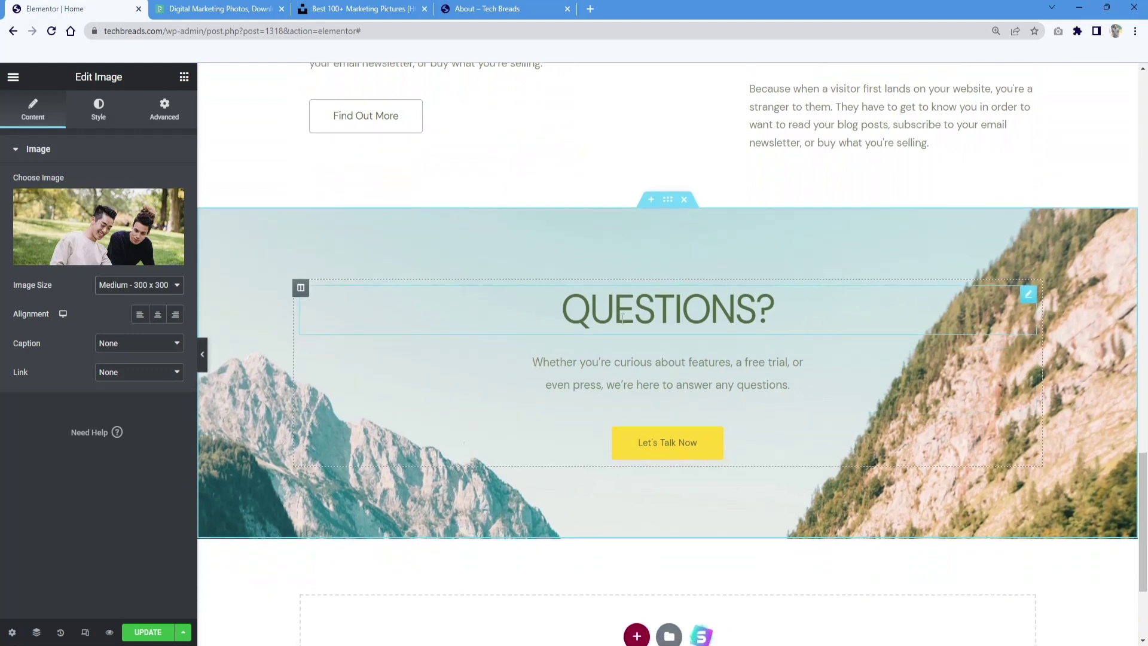
scroll(638, 303, "down", 1)
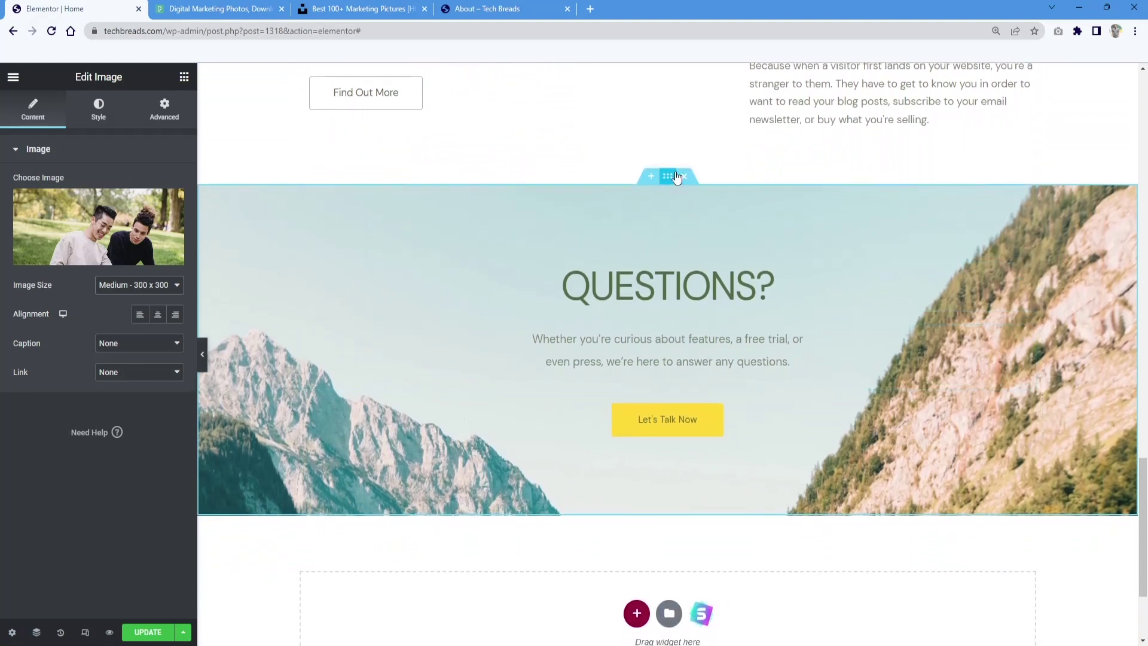
left_click(676, 177)
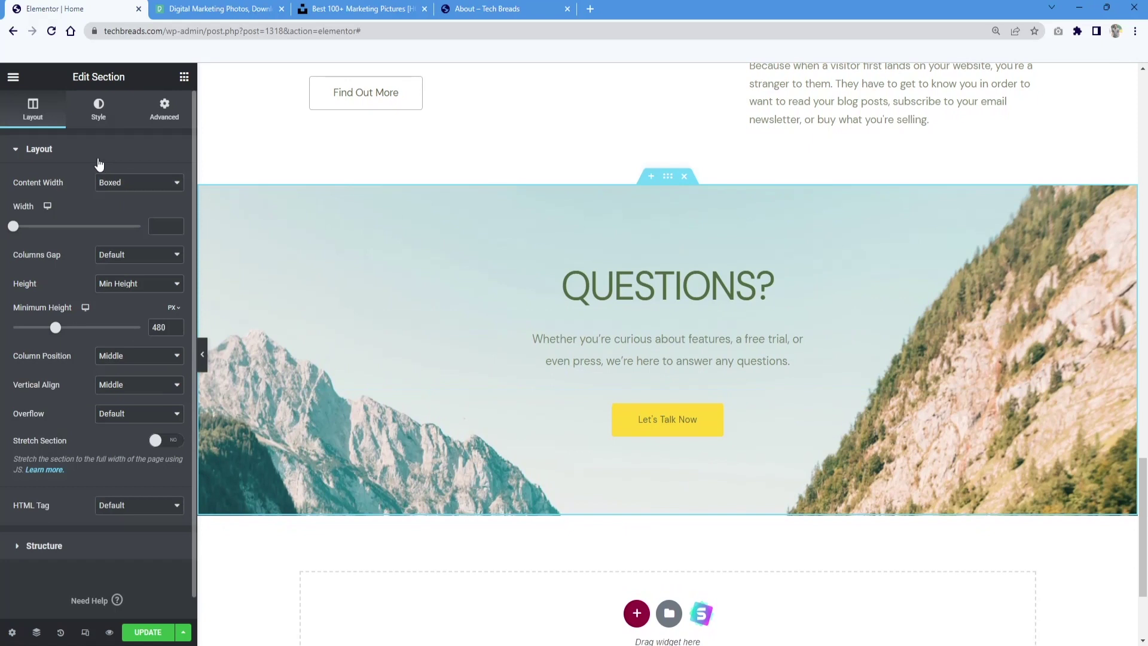
left_click(98, 119)
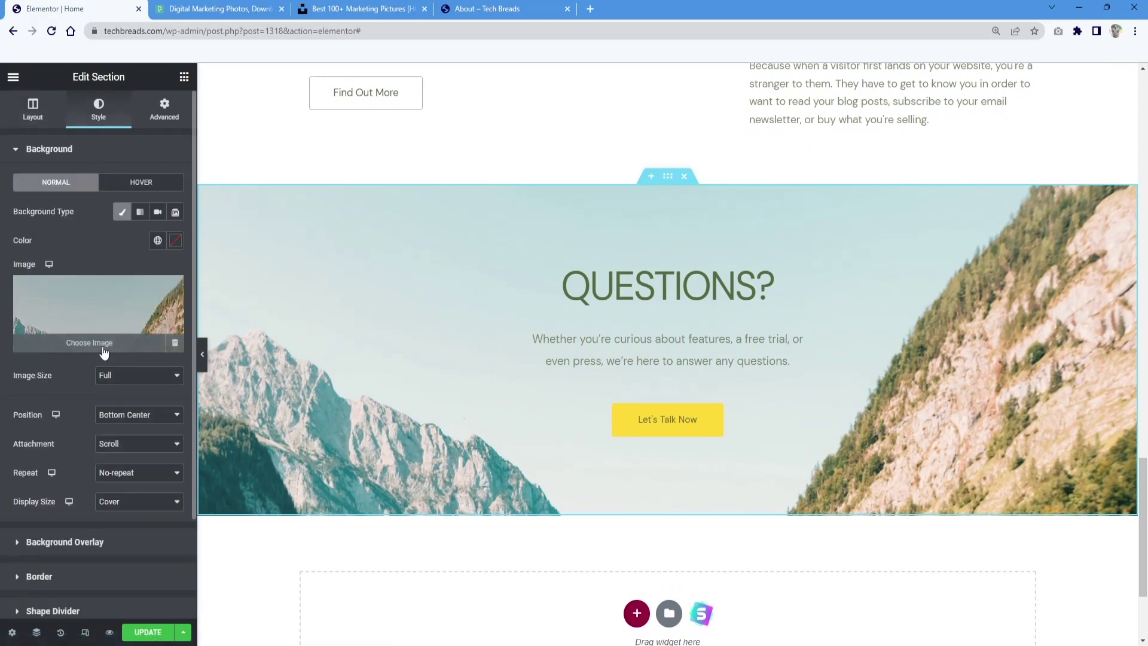
left_click(99, 349)
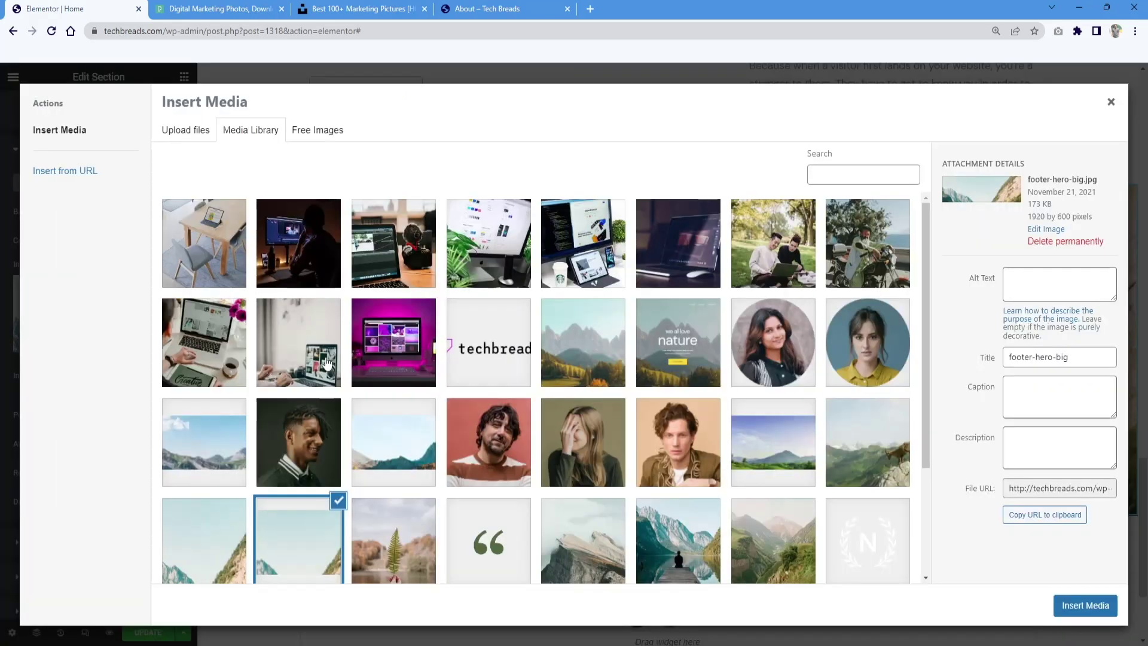
left_click(425, 371)
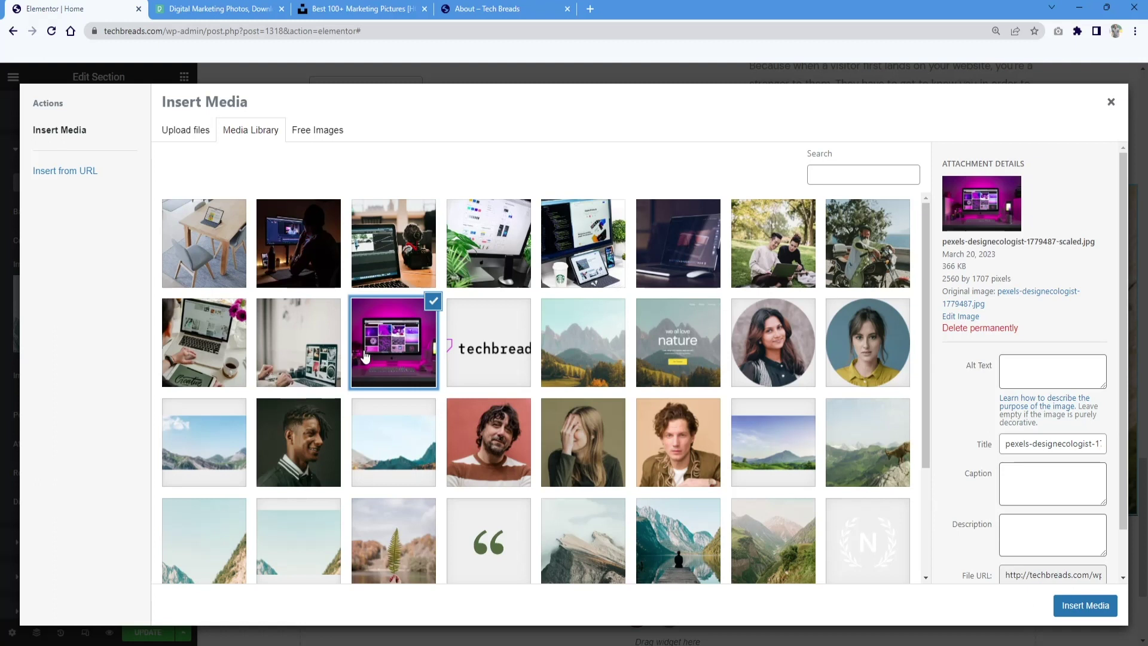
left_click(1066, 609)
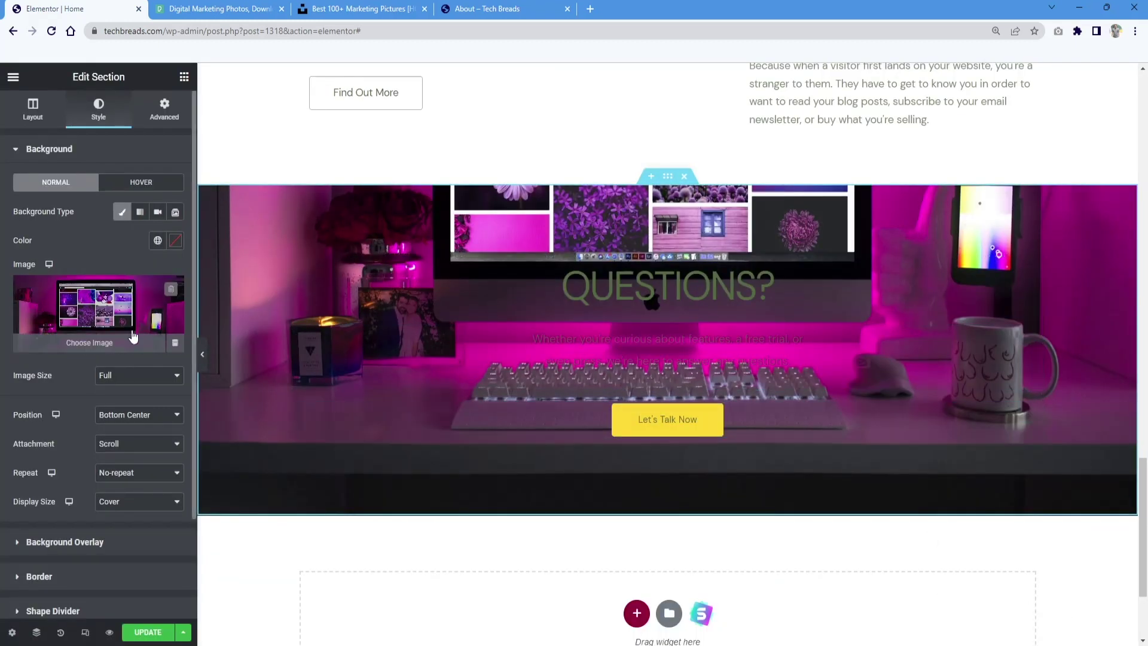
Step: Try the Medium - 300 x 300 and Medium Large - 768 x 0 sizes on the QUESTIONS? section's background image, returning it to Full
left_click(129, 375)
left_click(124, 401)
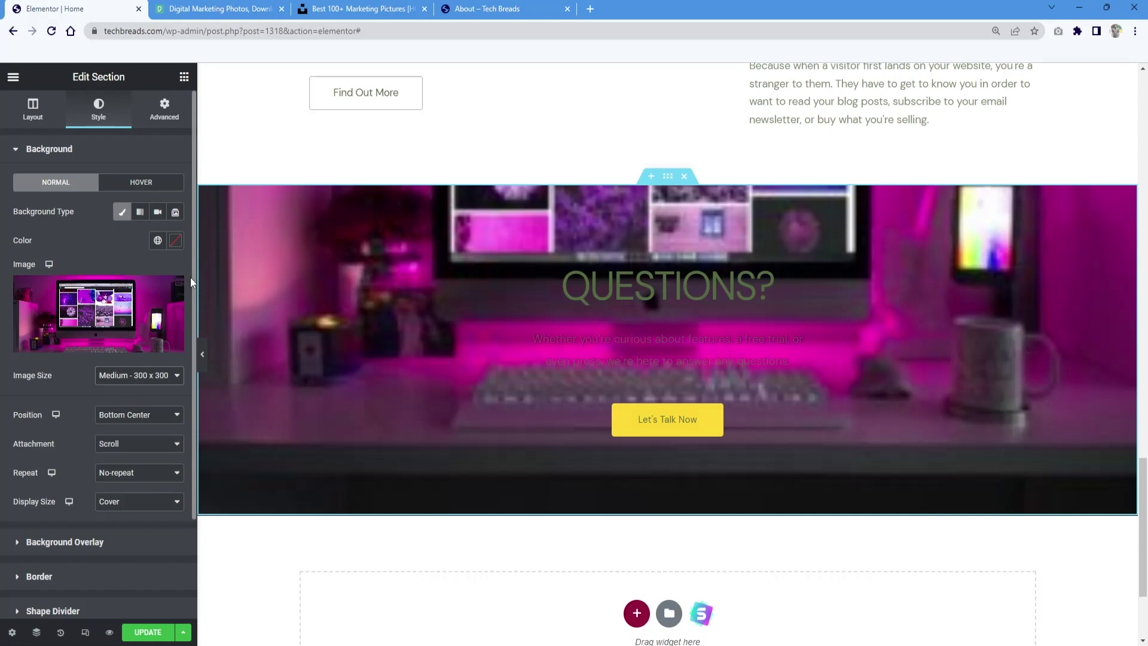
left_click(129, 376)
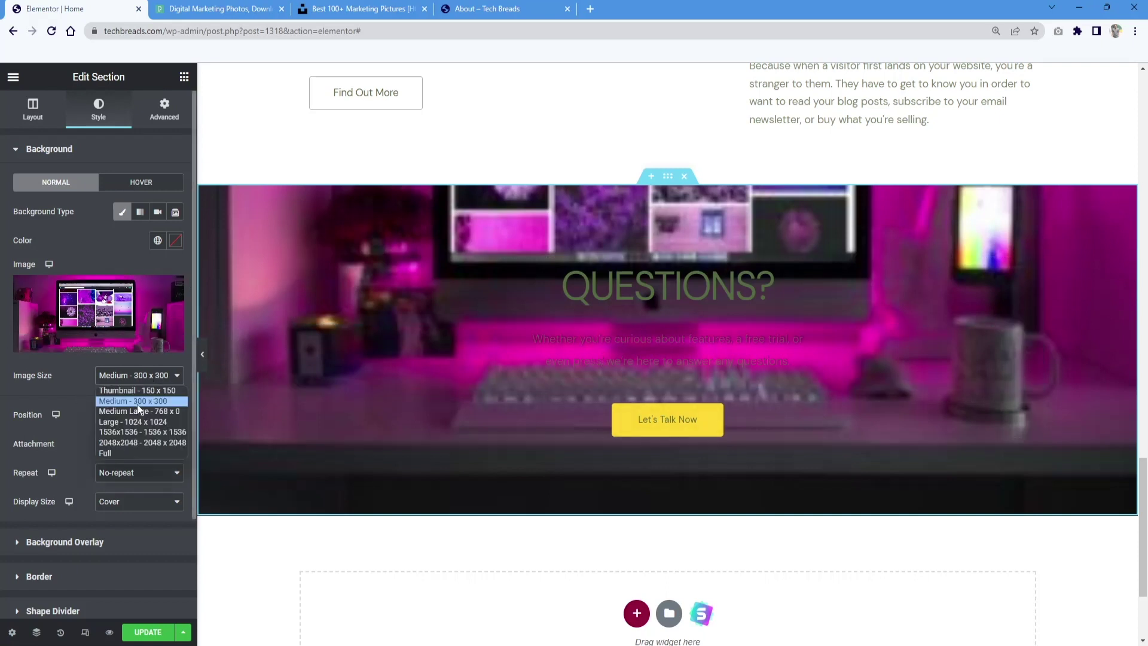
left_click(131, 412)
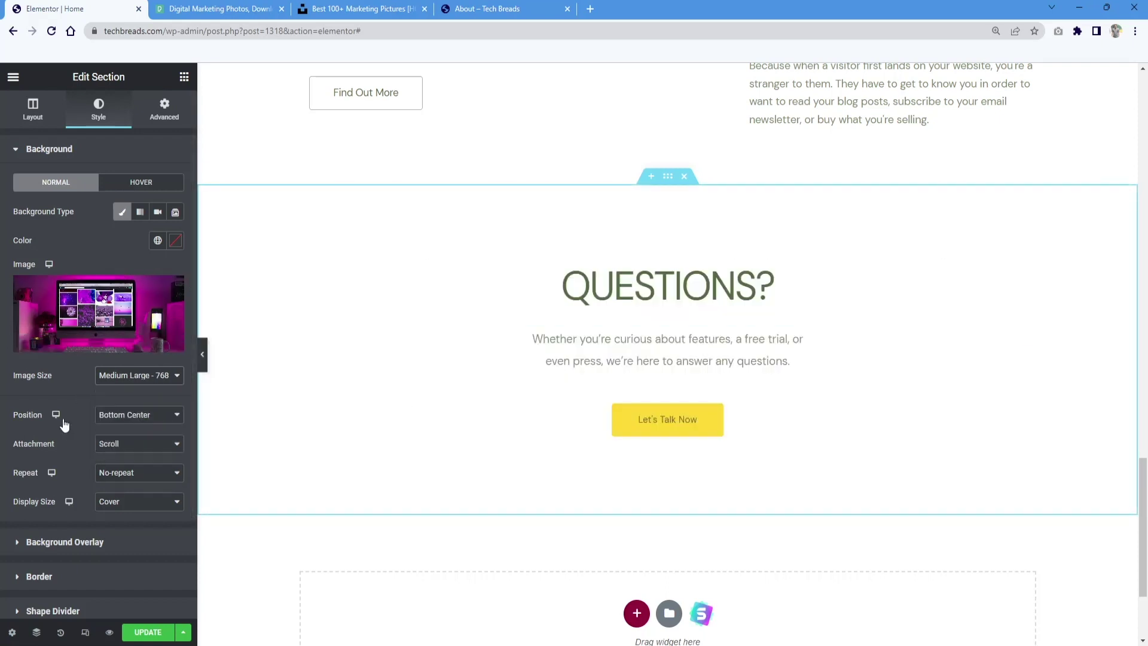
left_click(152, 376)
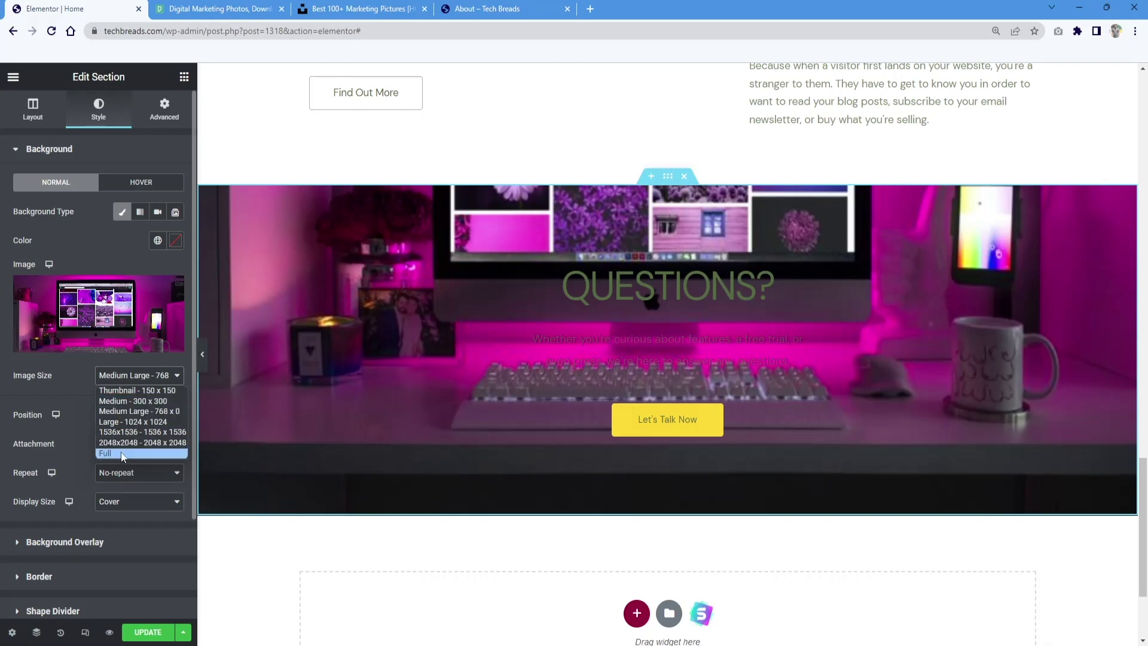
left_click(122, 453)
Step: Position the QUESTIONS? section's background image at Center Center and add a semi-transparent white background overlay, #FFFFFF70
left_click(151, 417)
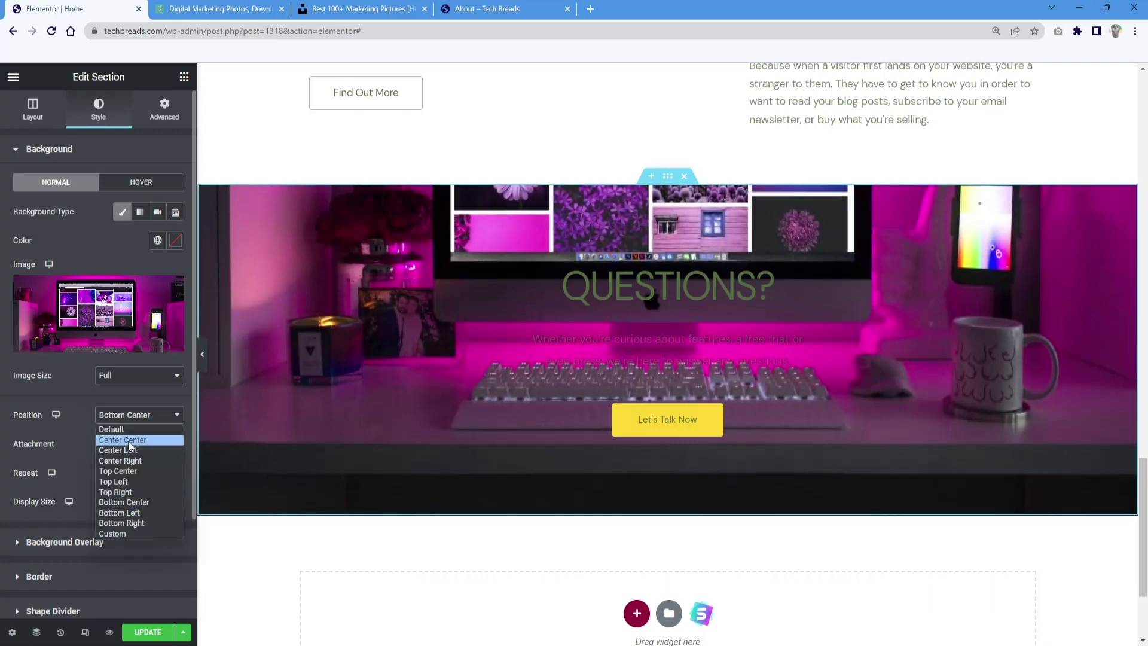
left_click(131, 446)
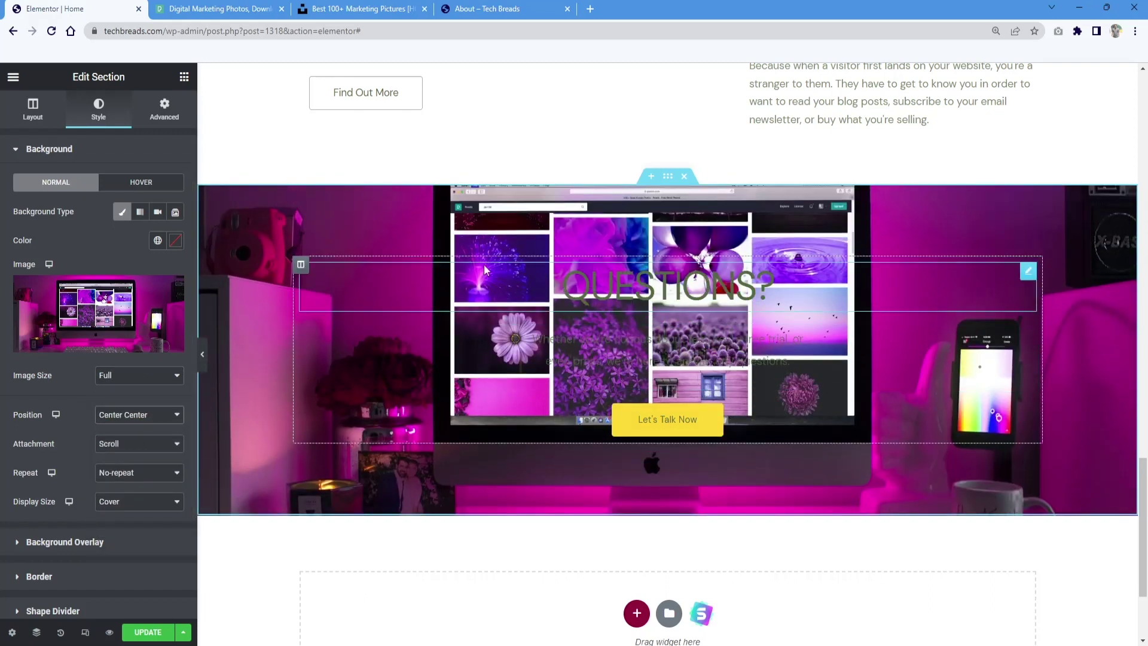
left_click(82, 544)
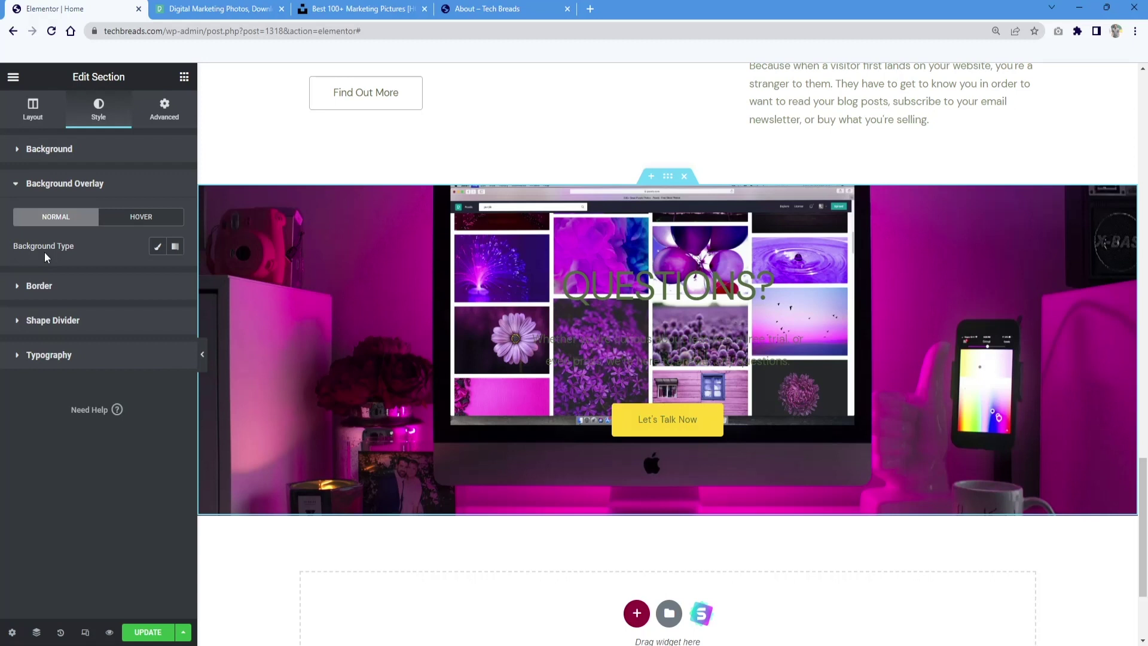
left_click(157, 246)
left_click(175, 275)
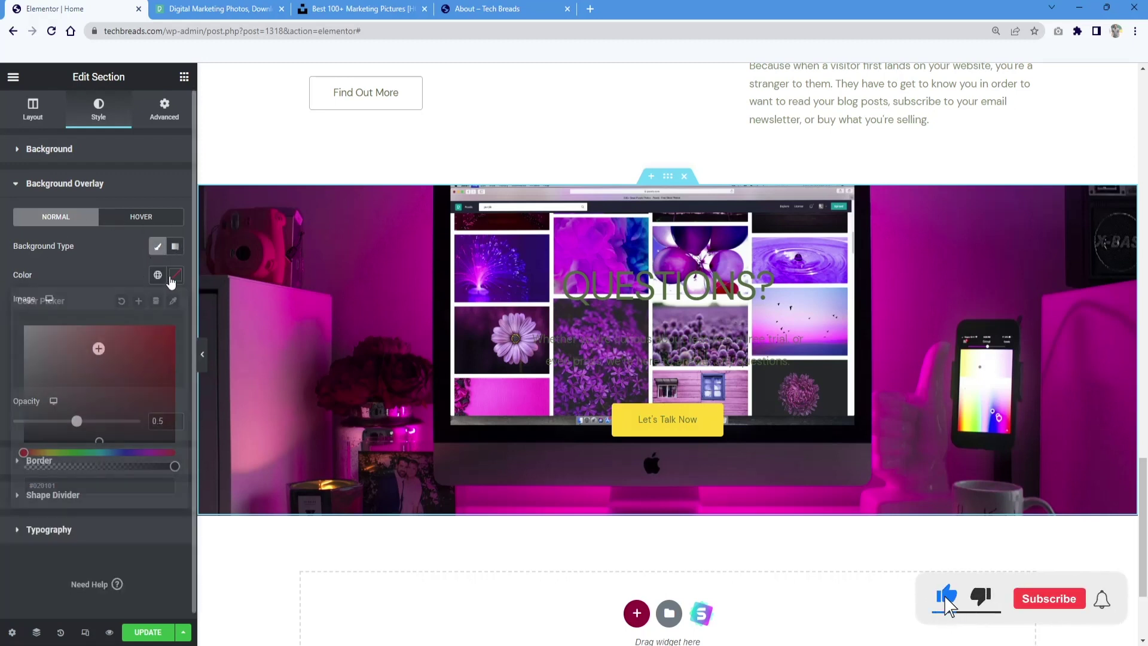
left_click_drag(67, 326, 24, 326)
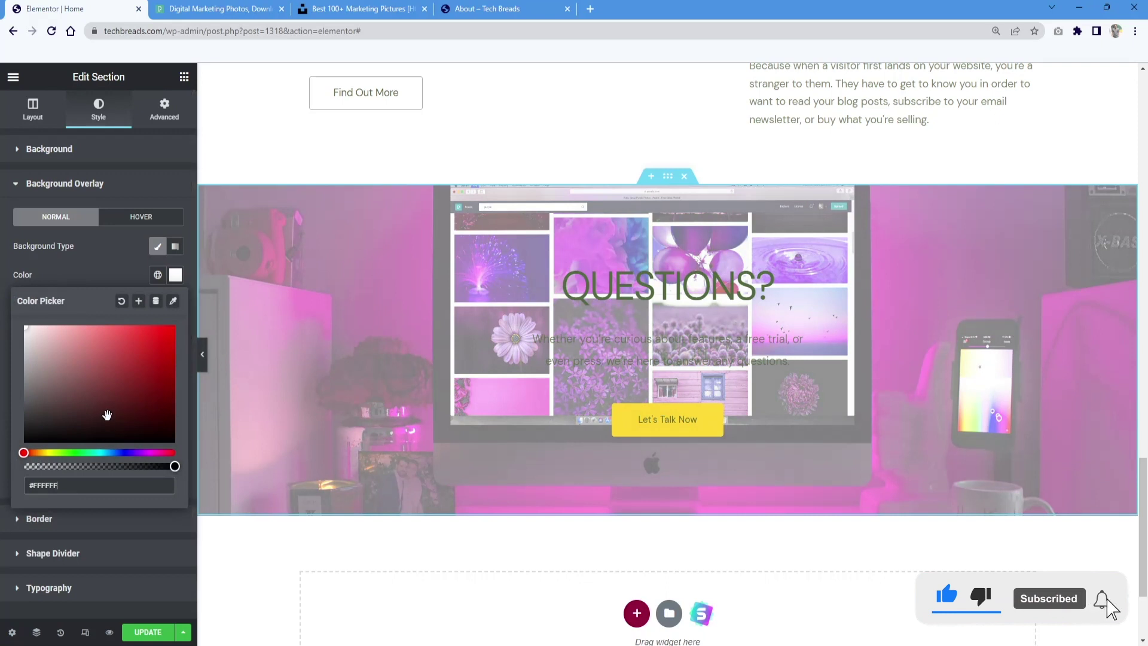
left_click_drag(174, 466, 91, 466)
left_click(138, 253)
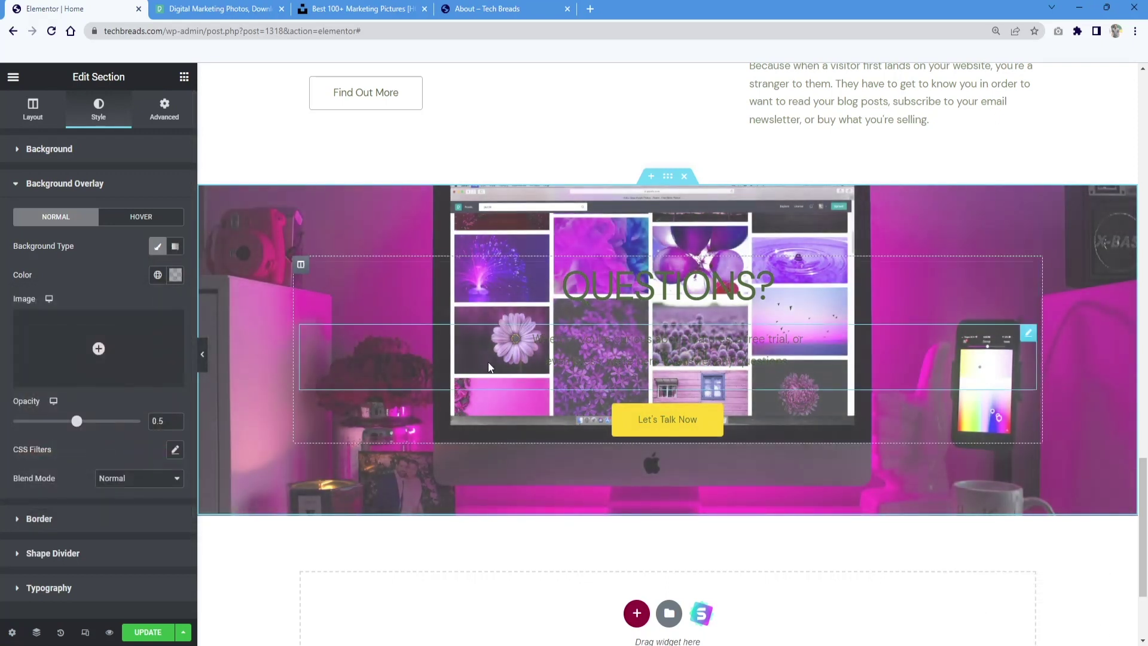
Step: Set the text color of the paragraph under the QUESTIONS? heading to fully opaque white, #FFFFFF
left_click(539, 354)
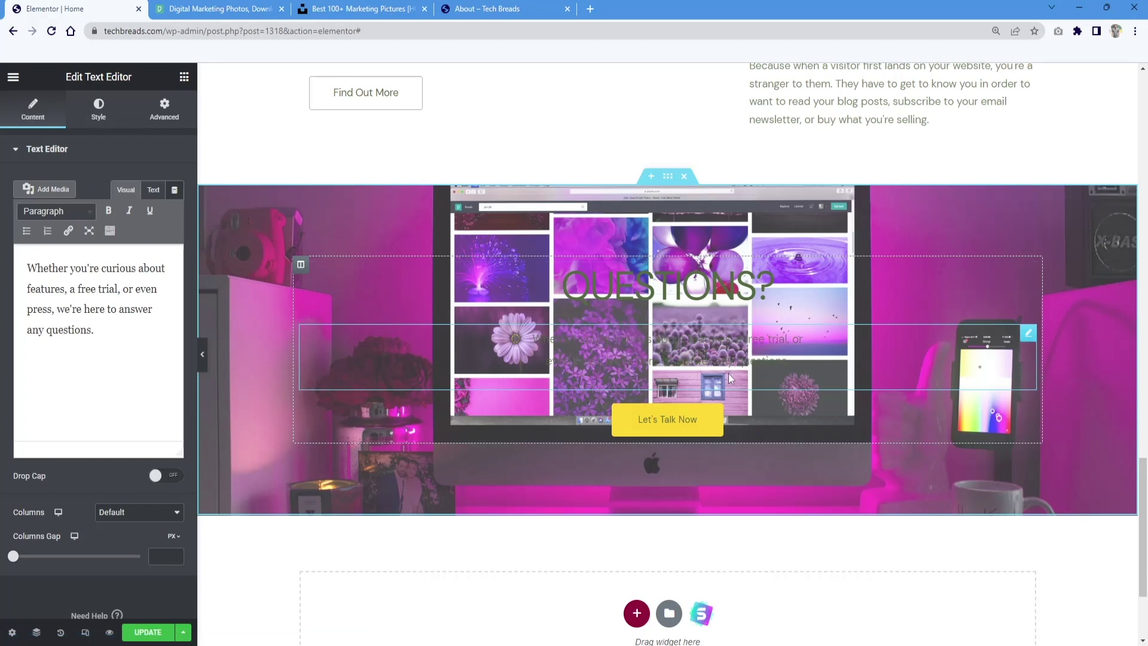
left_click_drag(816, 361, 656, 366)
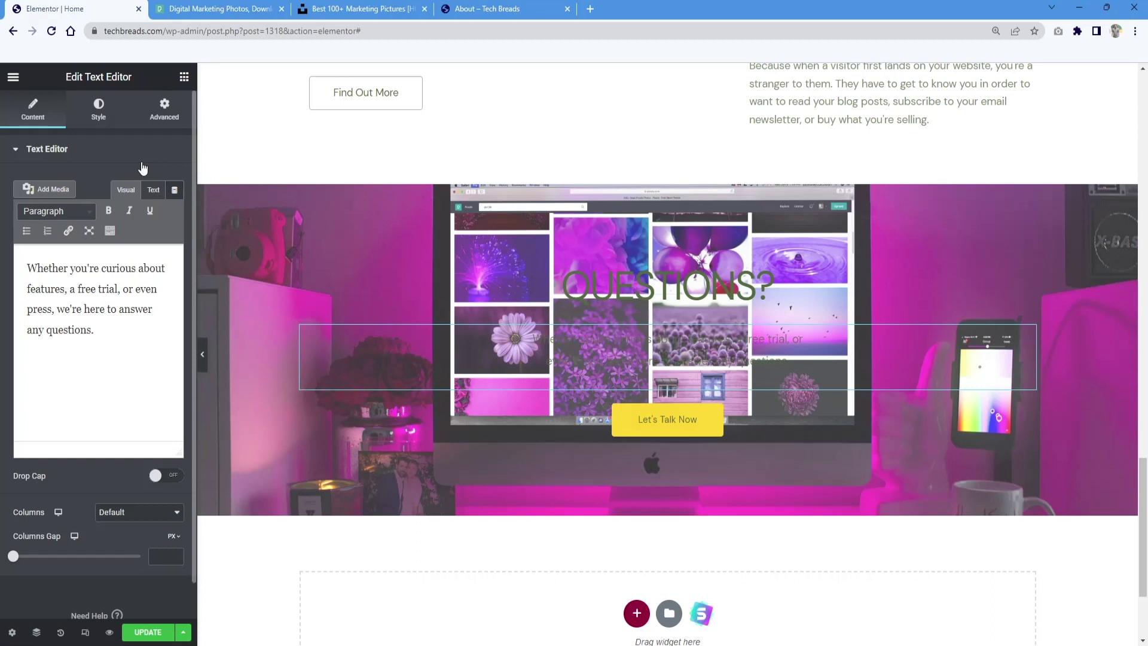
left_click(99, 113)
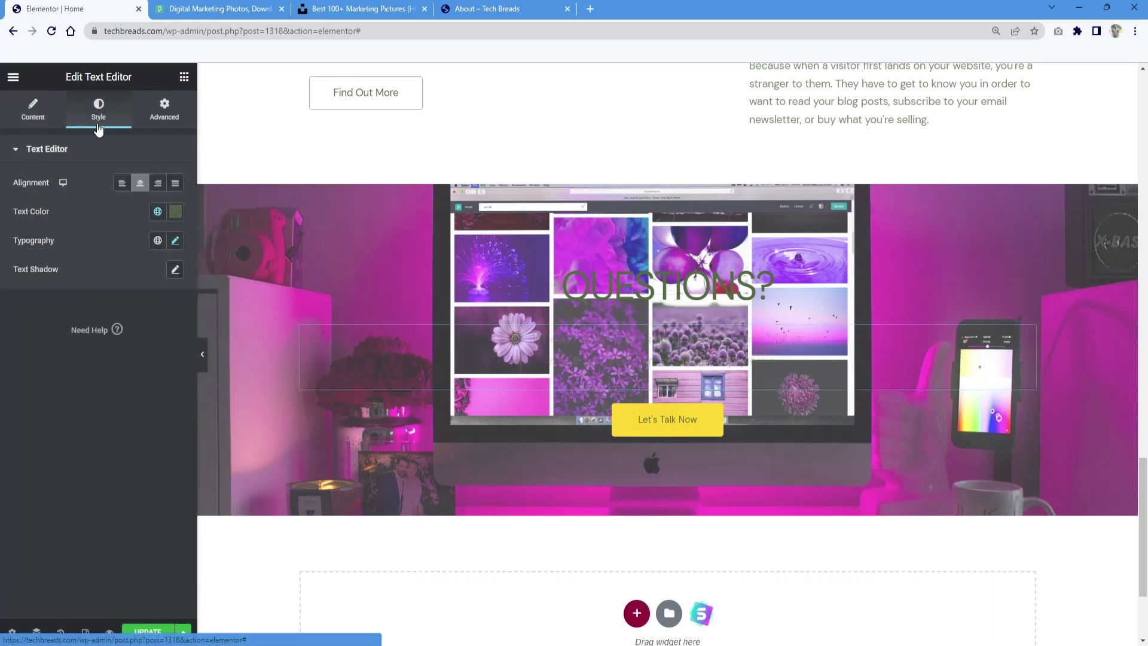
left_click(175, 217)
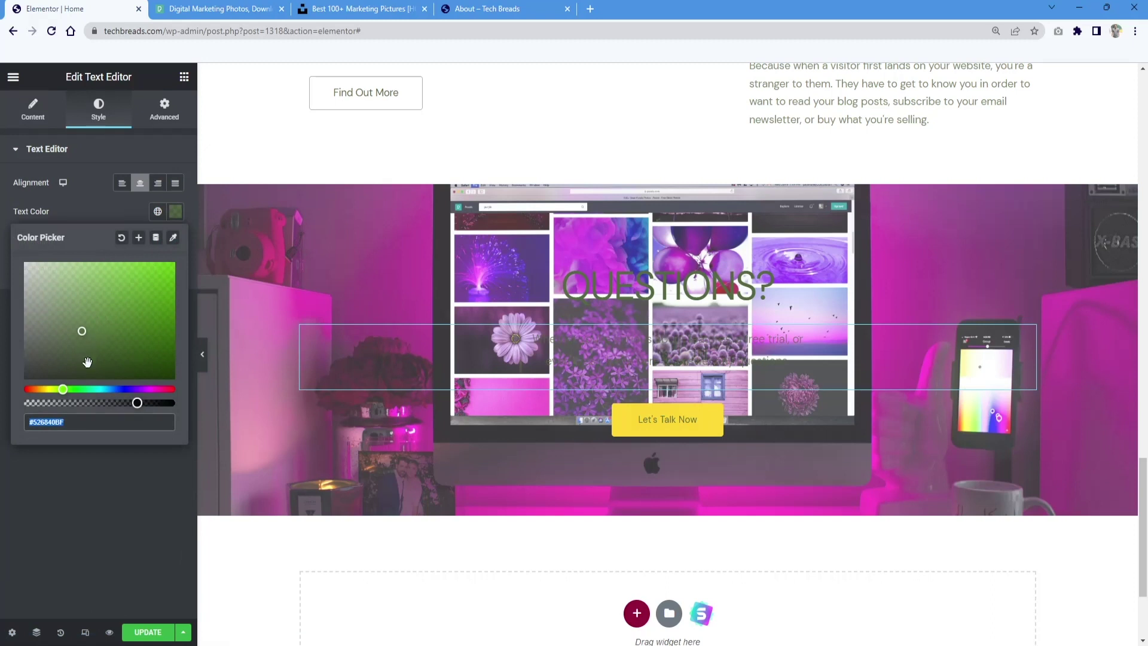
type("#FFFFFFBF")
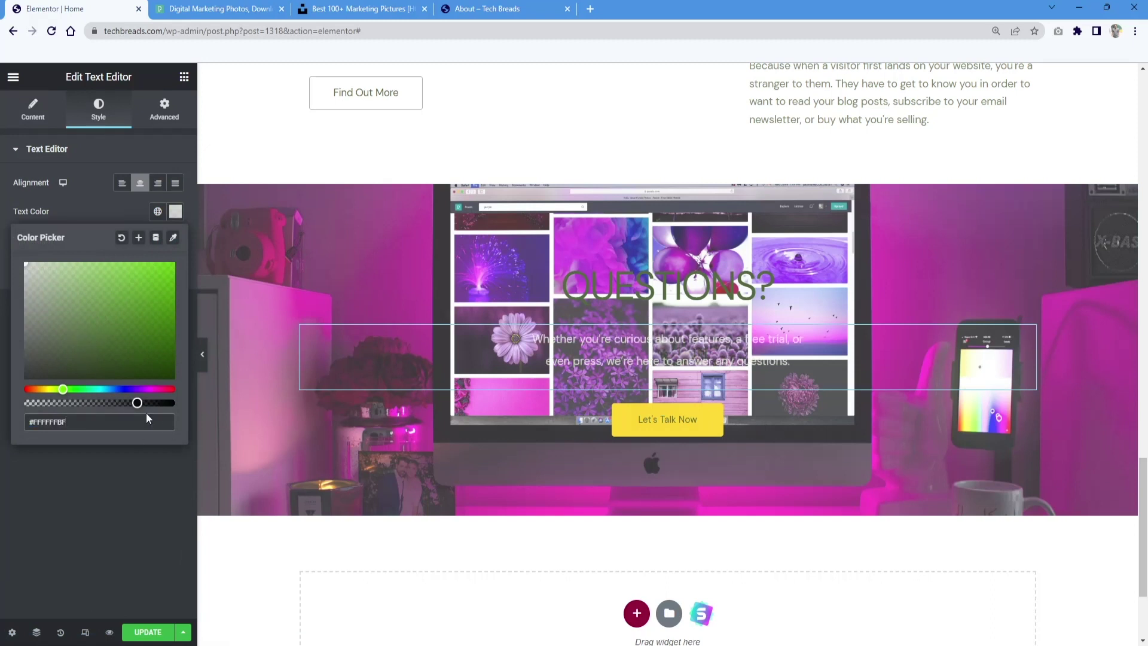
left_click_drag(132, 404, 176, 406)
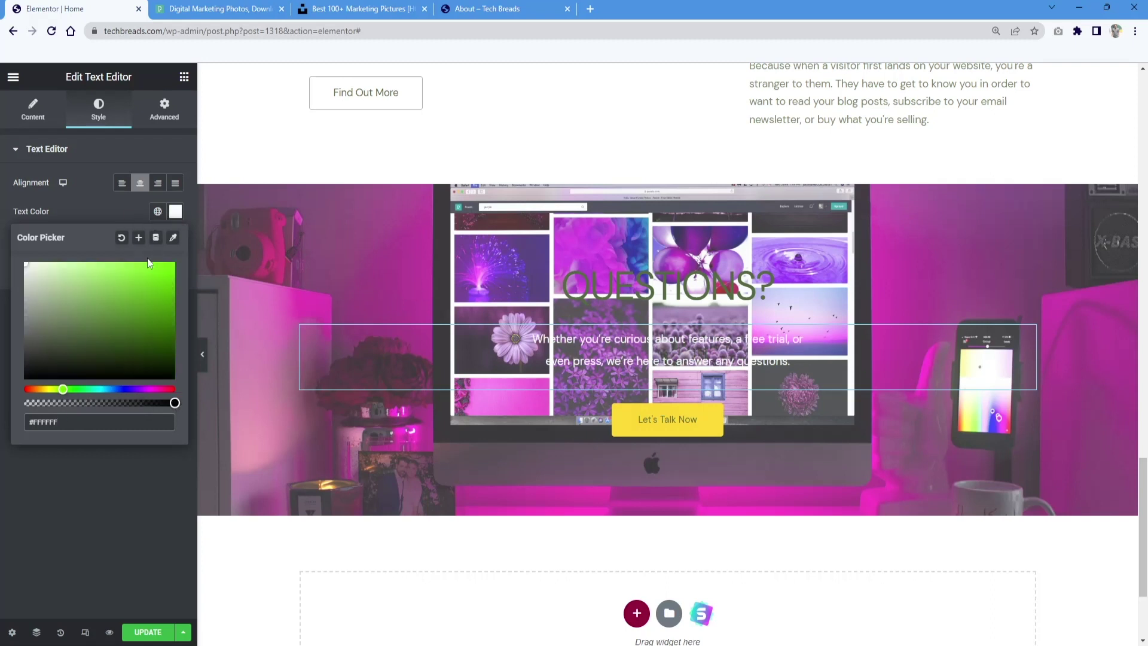
left_click(175, 213)
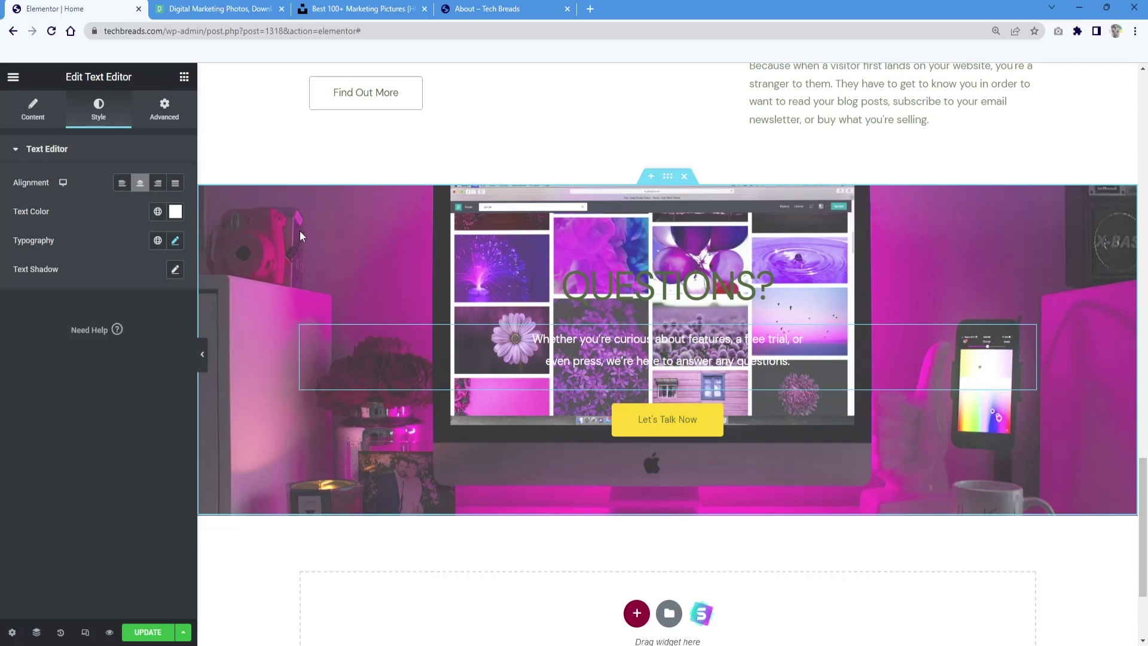
left_click(57, 114)
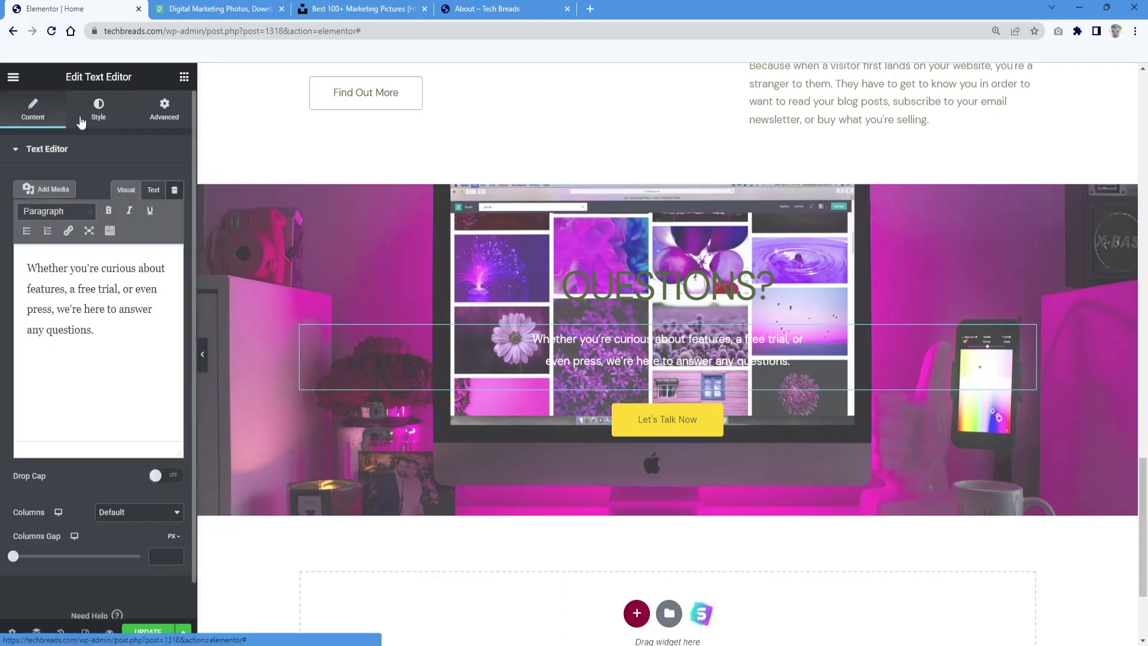
Step: Change the QUESTIONS? section's background overlay color to semi-transparent black, #00000070
left_click(668, 175)
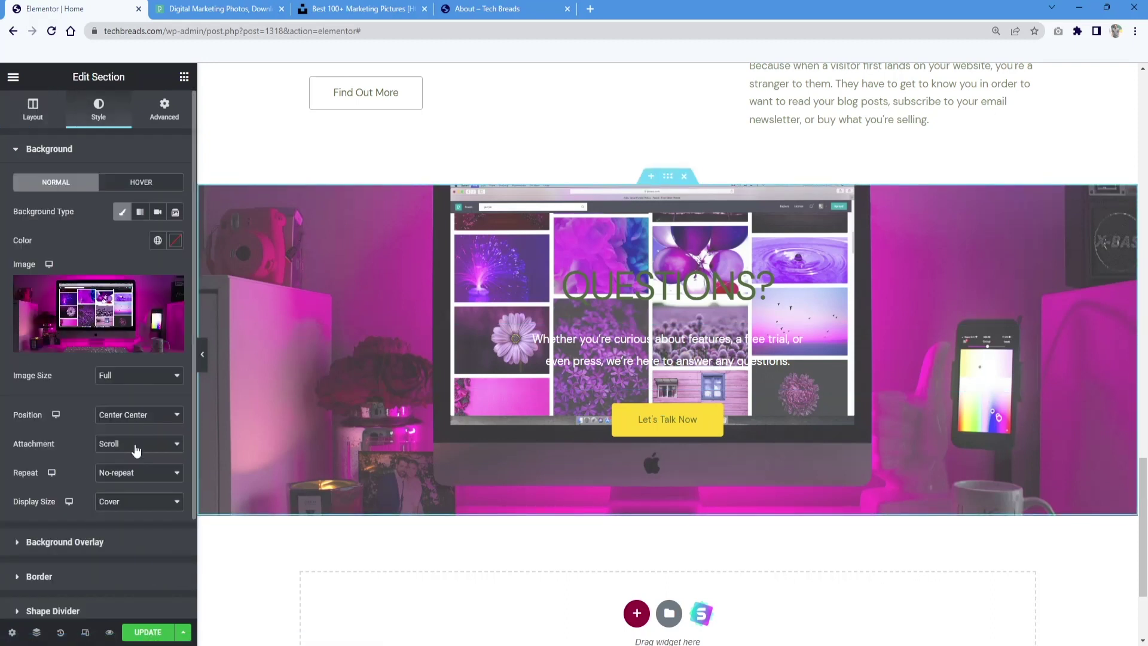
left_click(27, 540)
left_click(175, 274)
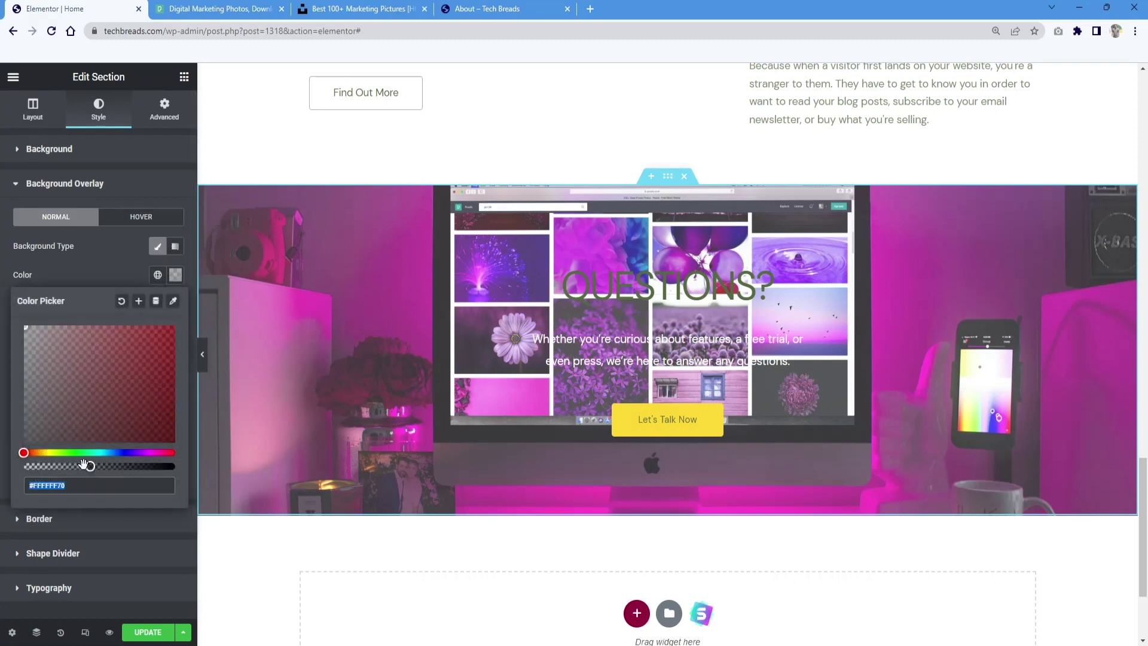
left_click_drag(37, 338, 25, 466)
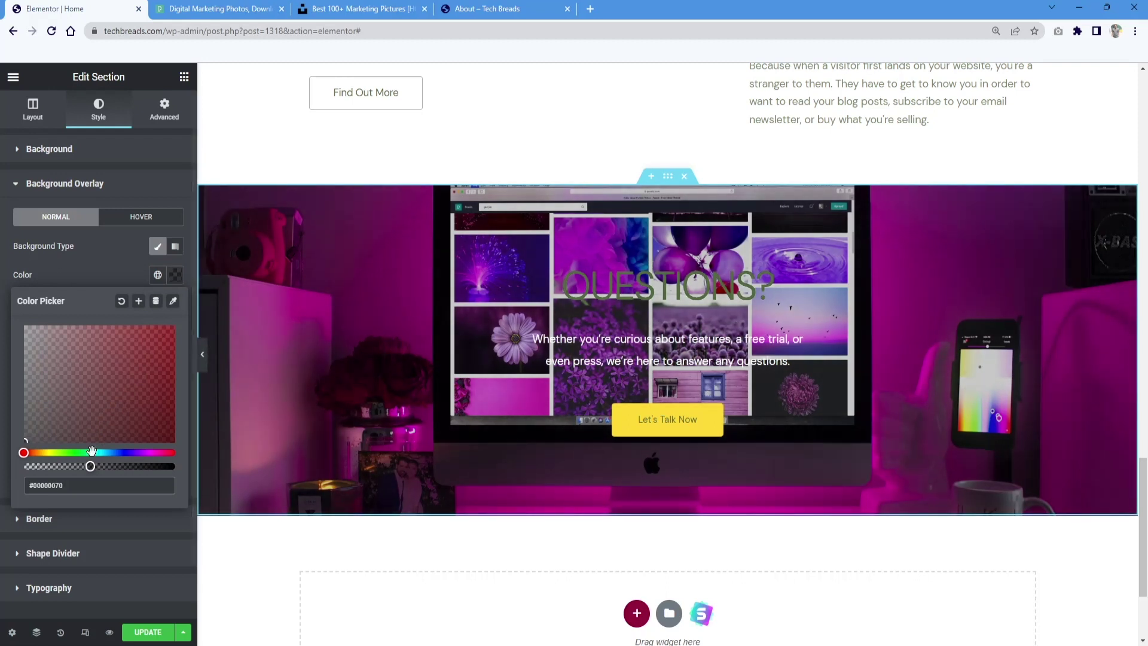
left_click(168, 278)
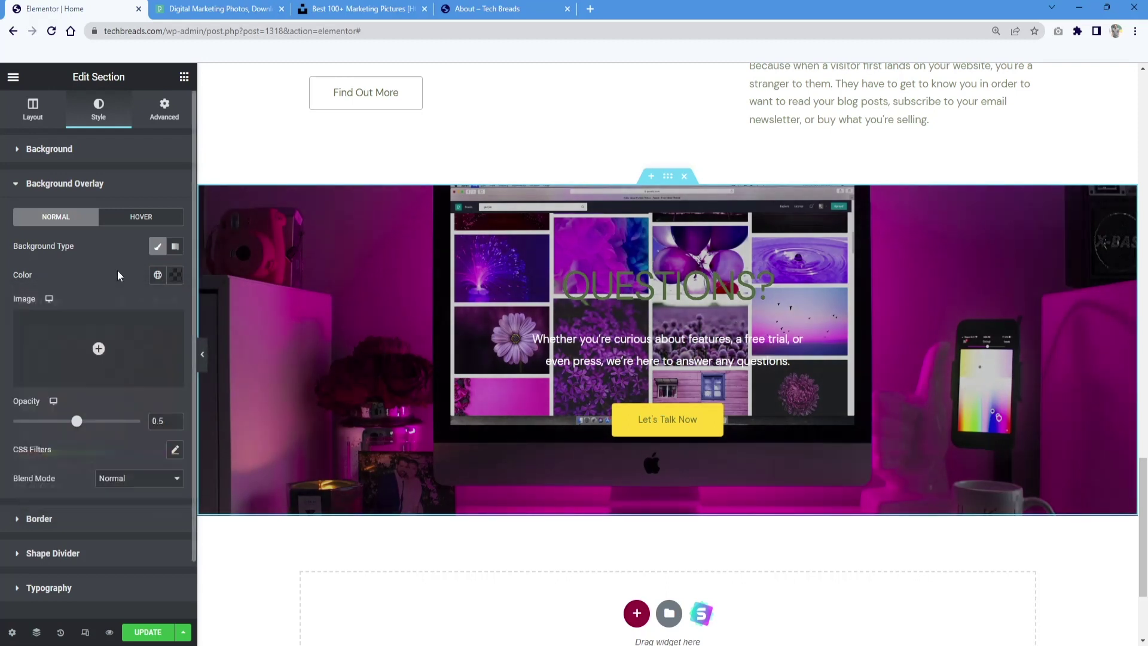
Step: Set the QUESTIONS? heading's text color to white, #FFFFFF
left_click(625, 291)
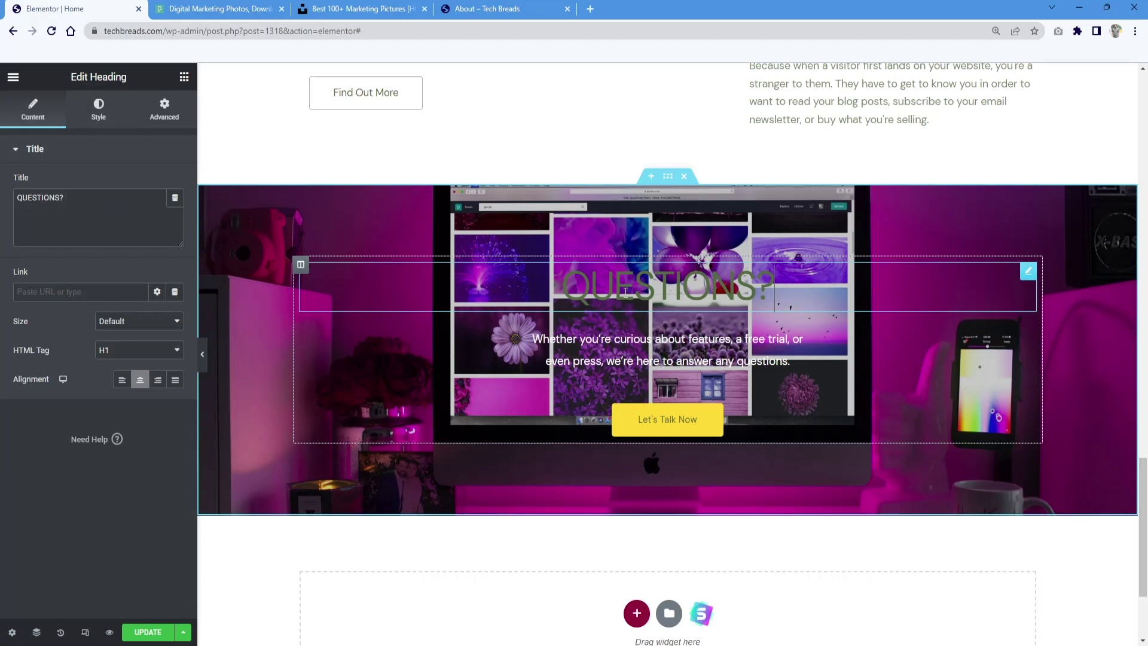
double_click(784, 291)
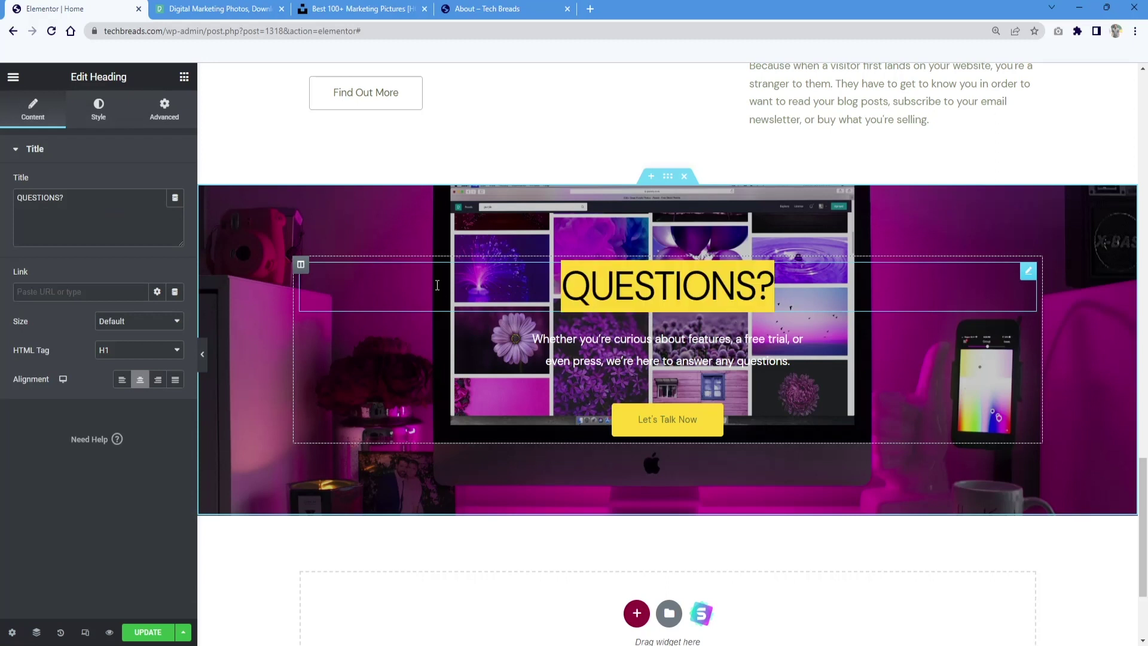
left_click(106, 110)
left_click(175, 212)
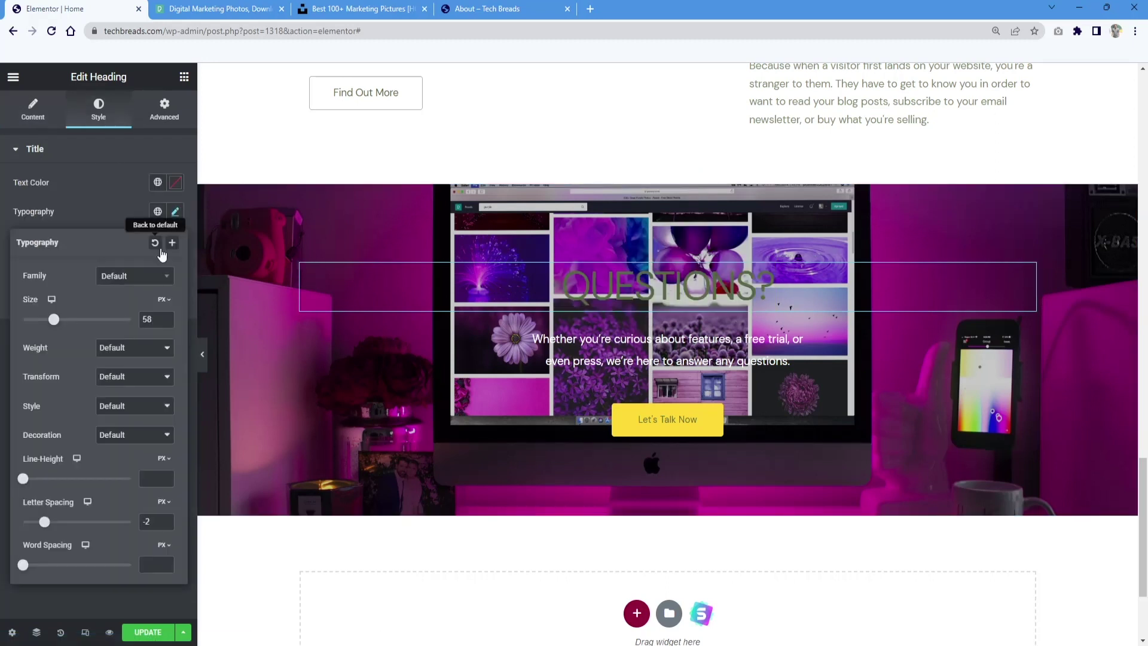
left_click(175, 215)
left_click(177, 184)
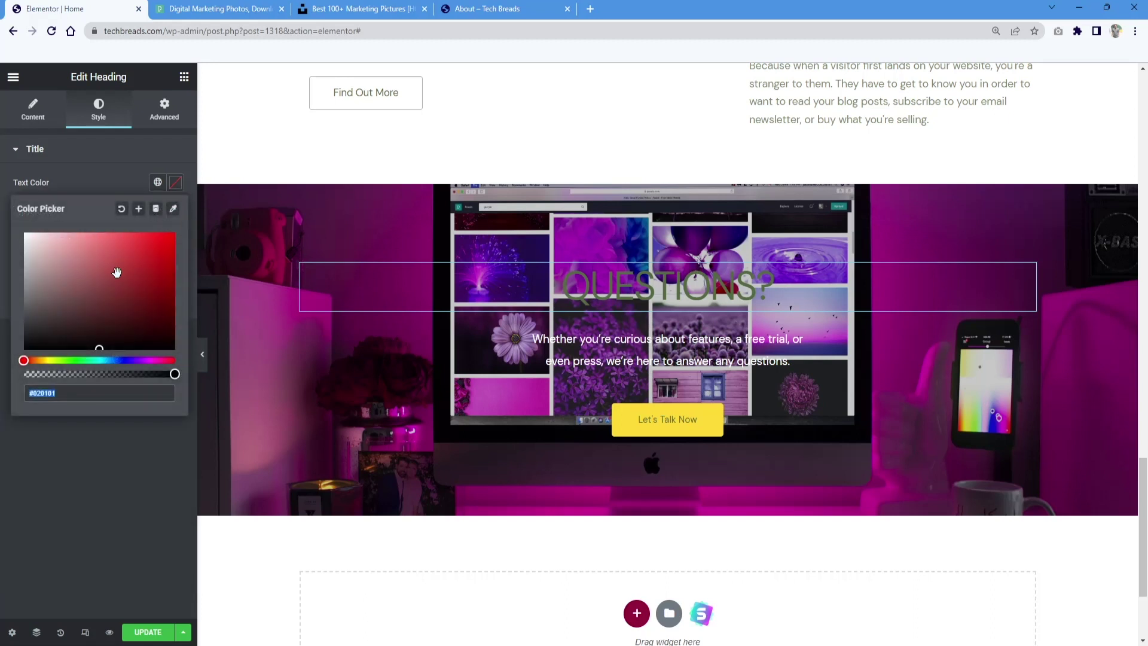
type("#FFFFFF")
left_click(101, 149)
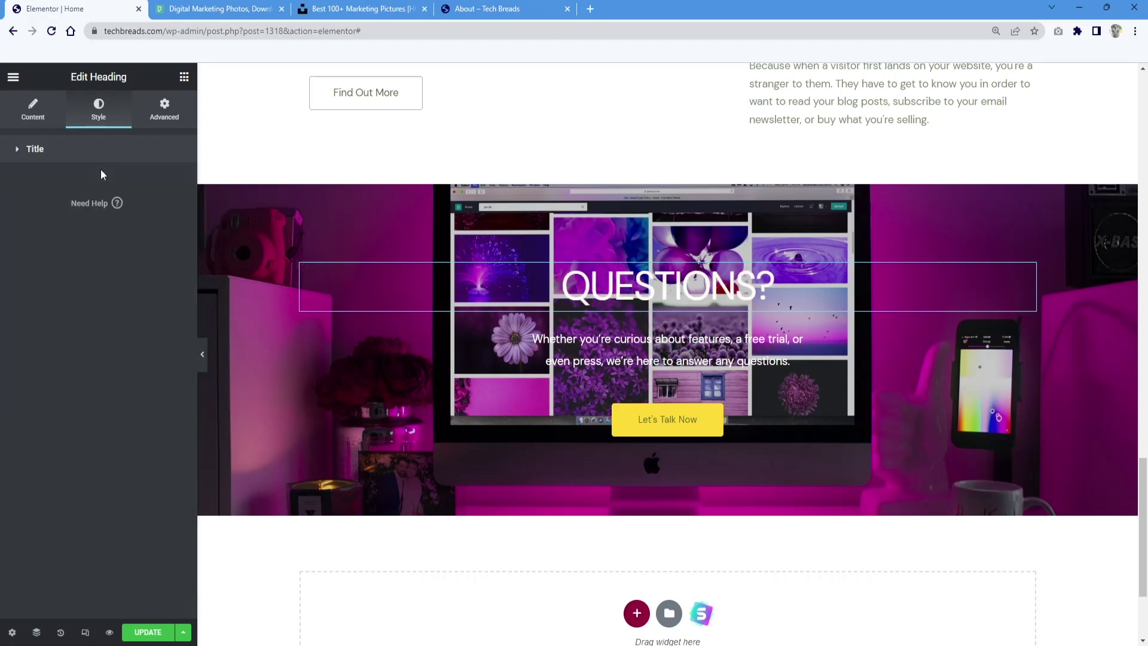
Step: Review the home page from the hero banner through the services and testimonial sections down to the footer
scroll(554, 470, "down", 3)
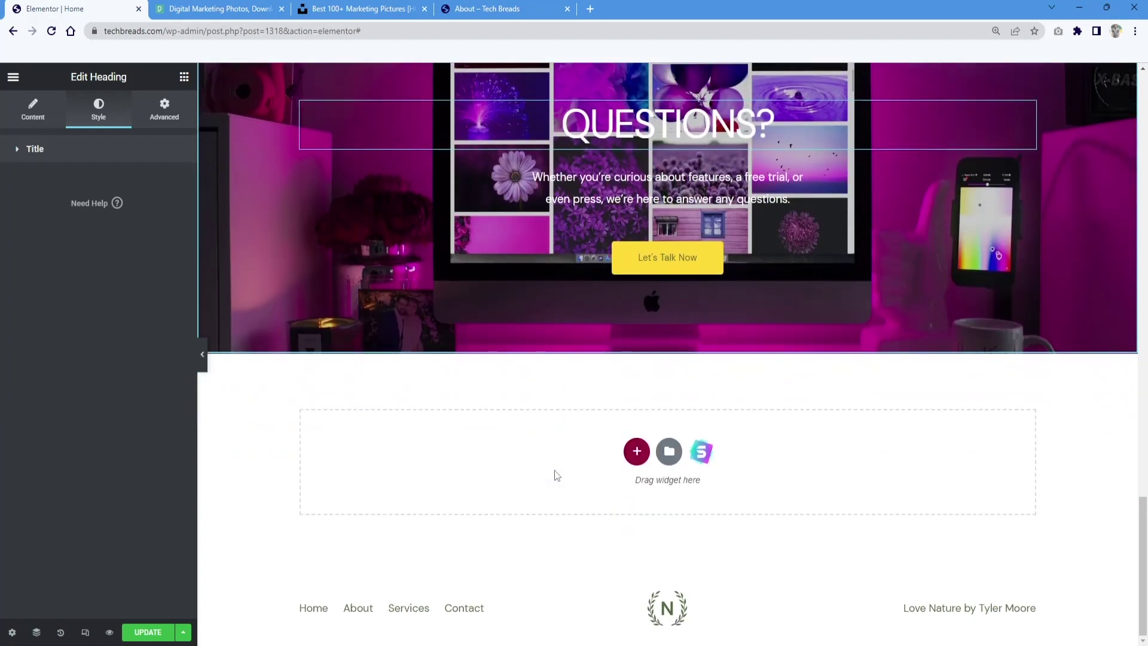
scroll(666, 389, "up", 8)
scroll(666, 387, "up", 15)
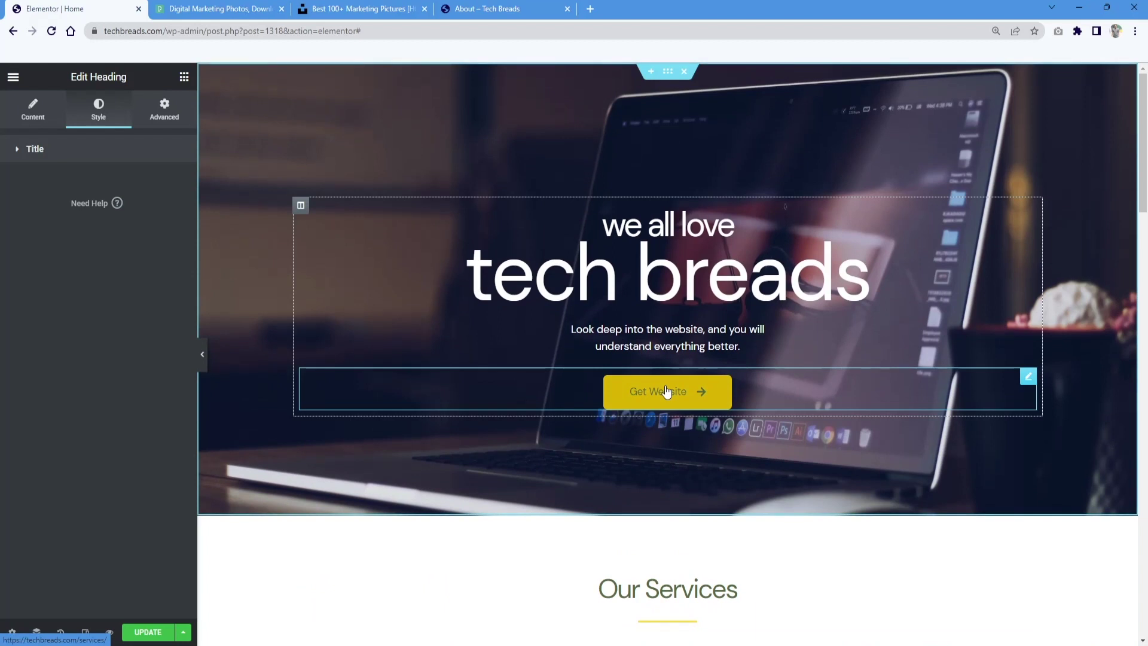
scroll(501, 483, "down", 5)
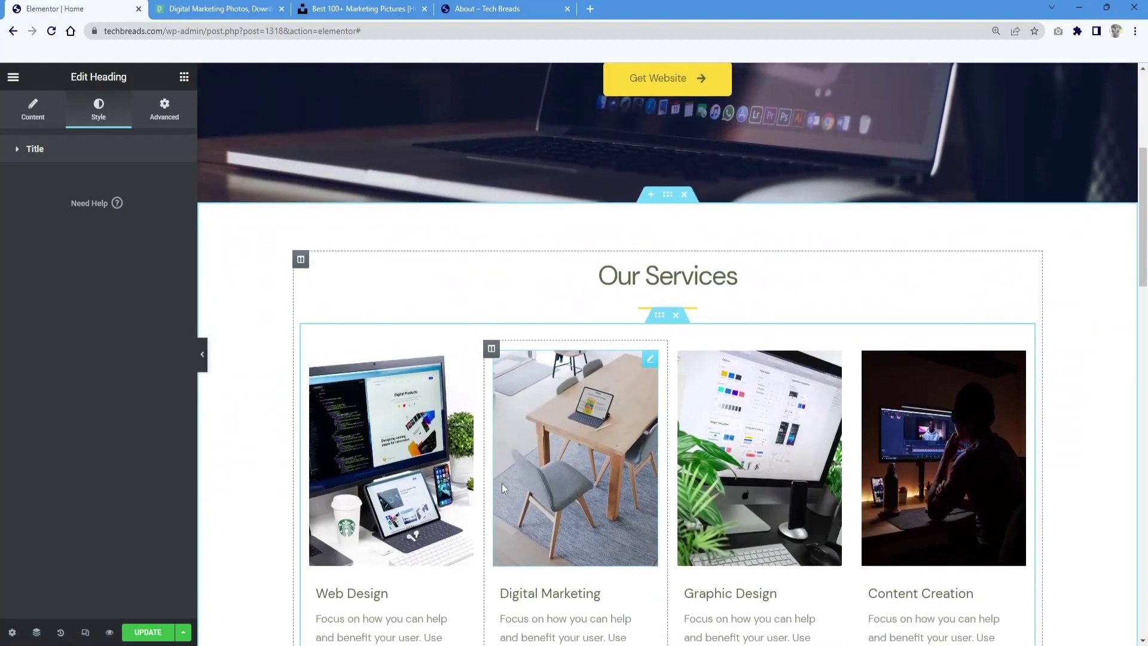
scroll(501, 483, "up", 3)
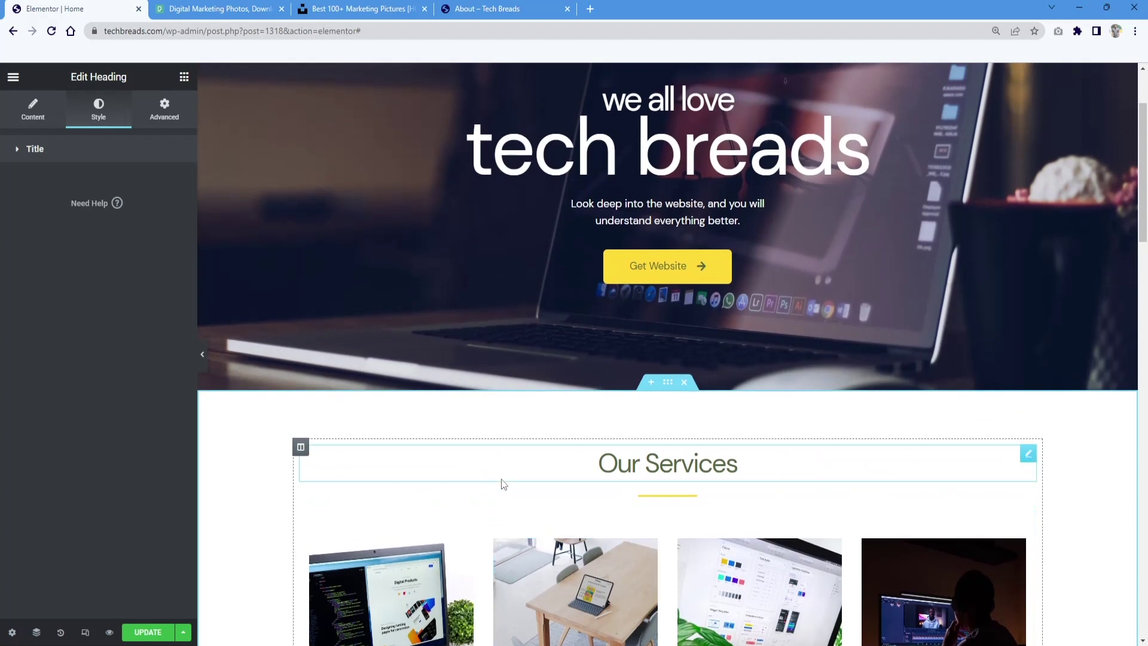
scroll(504, 484, "down", 13)
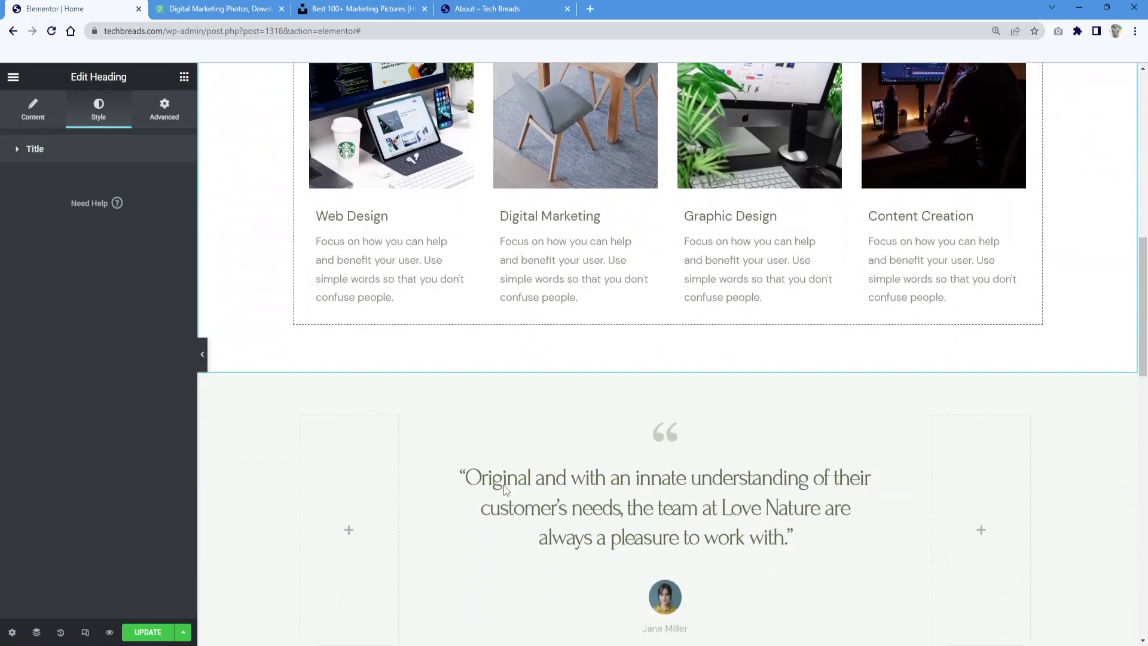
scroll(503, 486, "down", 14)
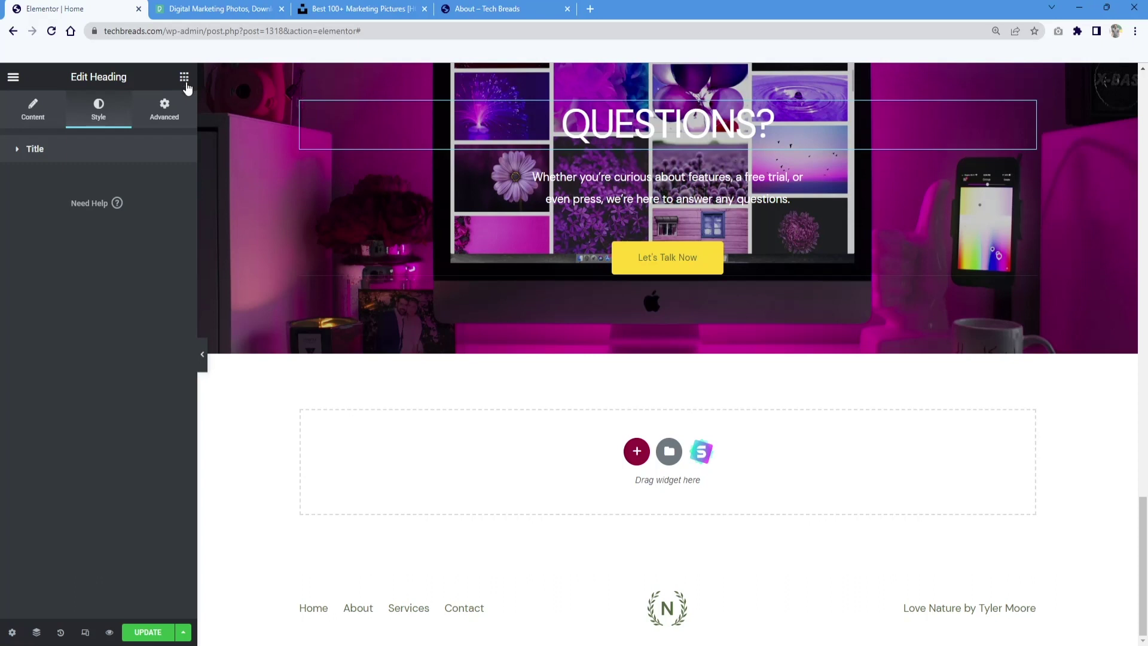
Step: Add a single-column section below the QUESTIONS? section and place a Video widget in it
left_click(184, 78)
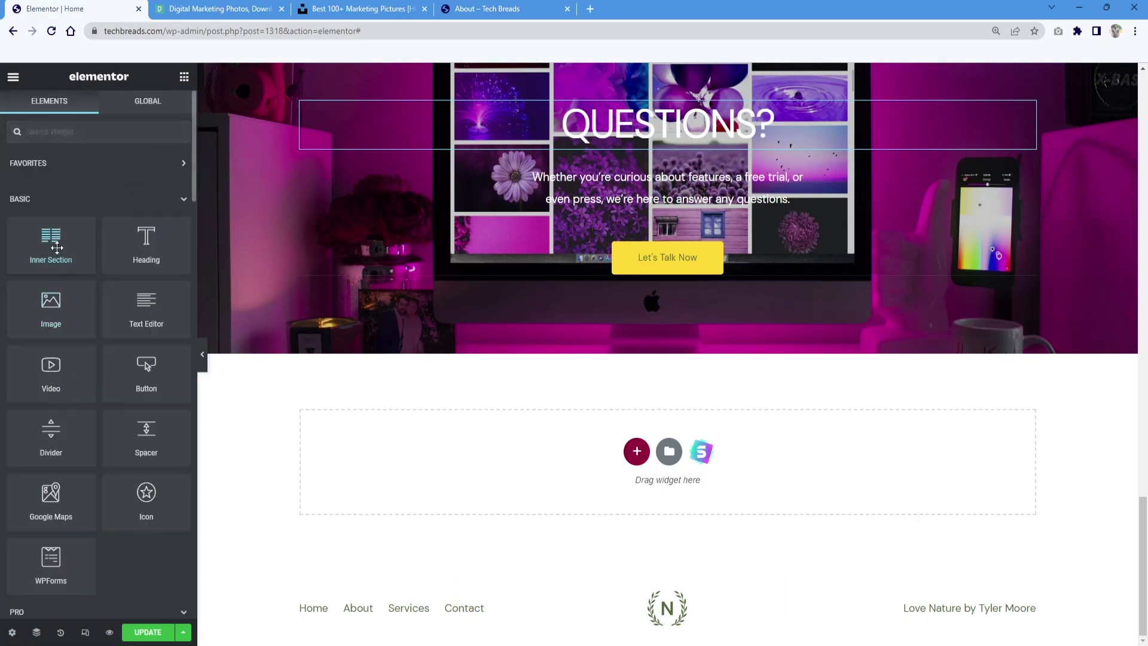
scroll(154, 500, "down", 1)
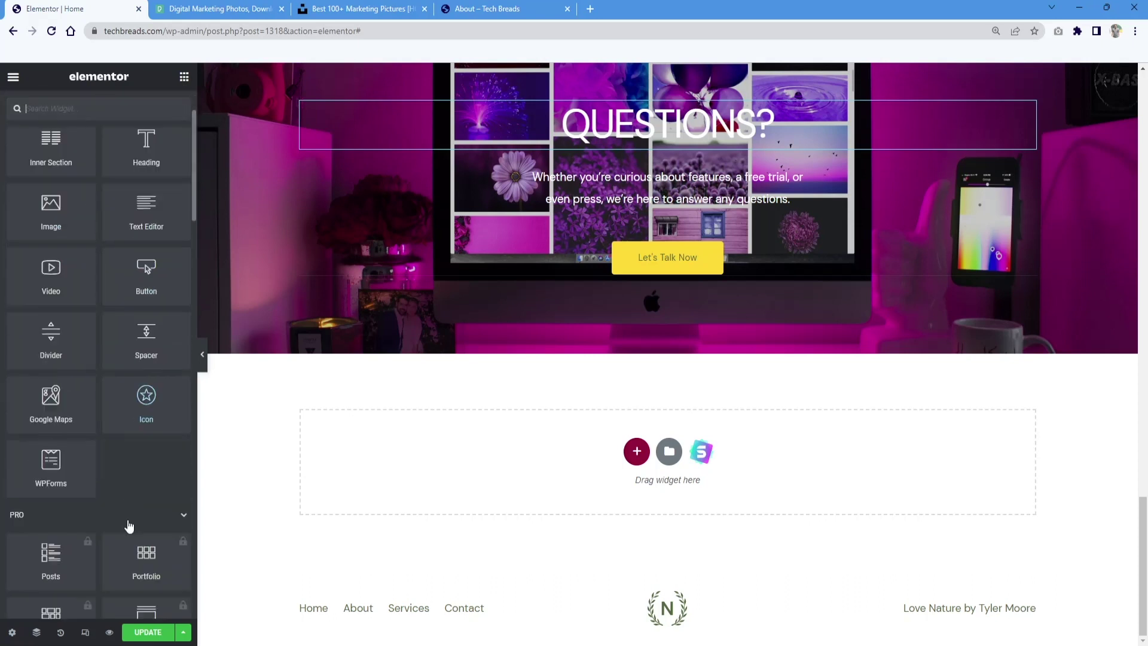
scroll(515, 389, "up", 1)
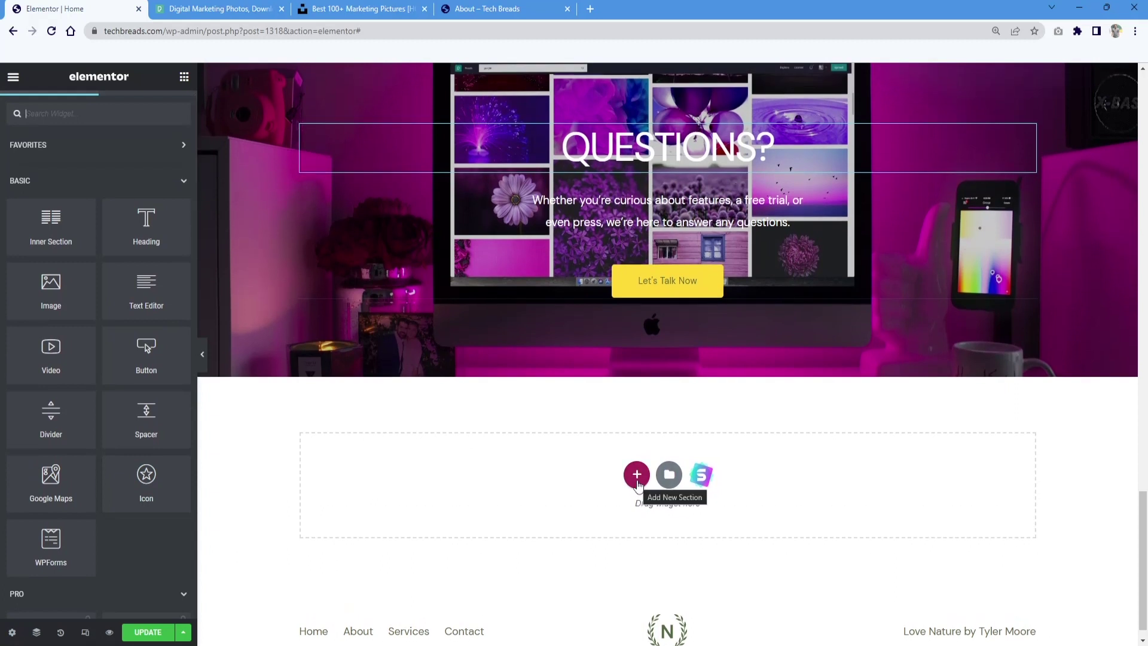
left_click(637, 477)
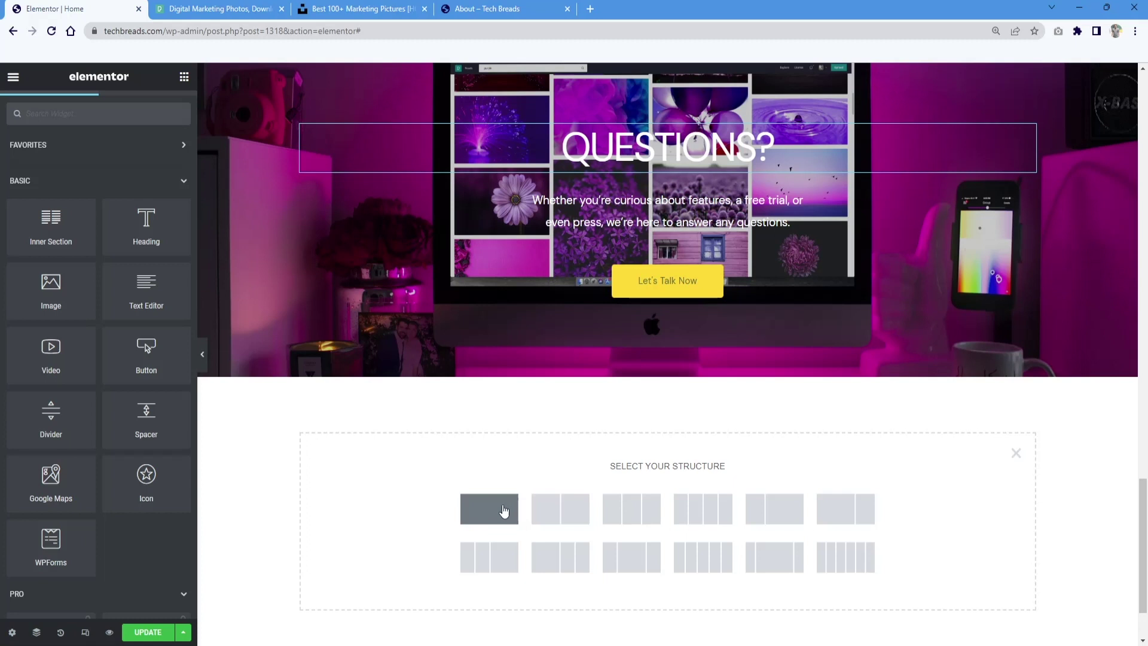
left_click(503, 510)
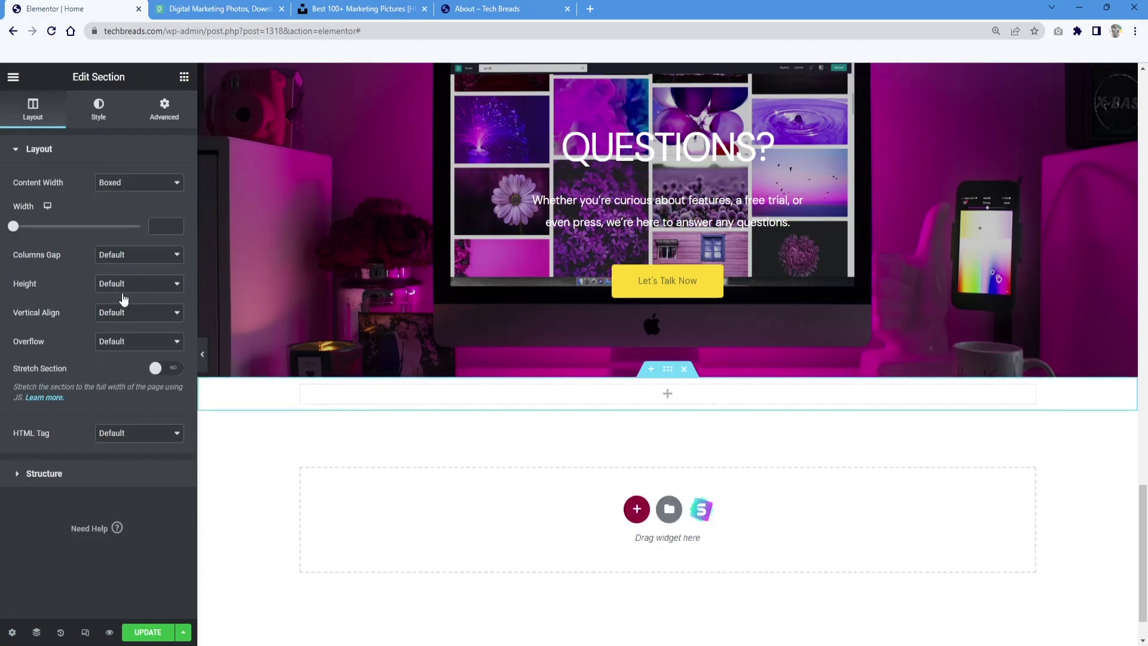
left_click(183, 78)
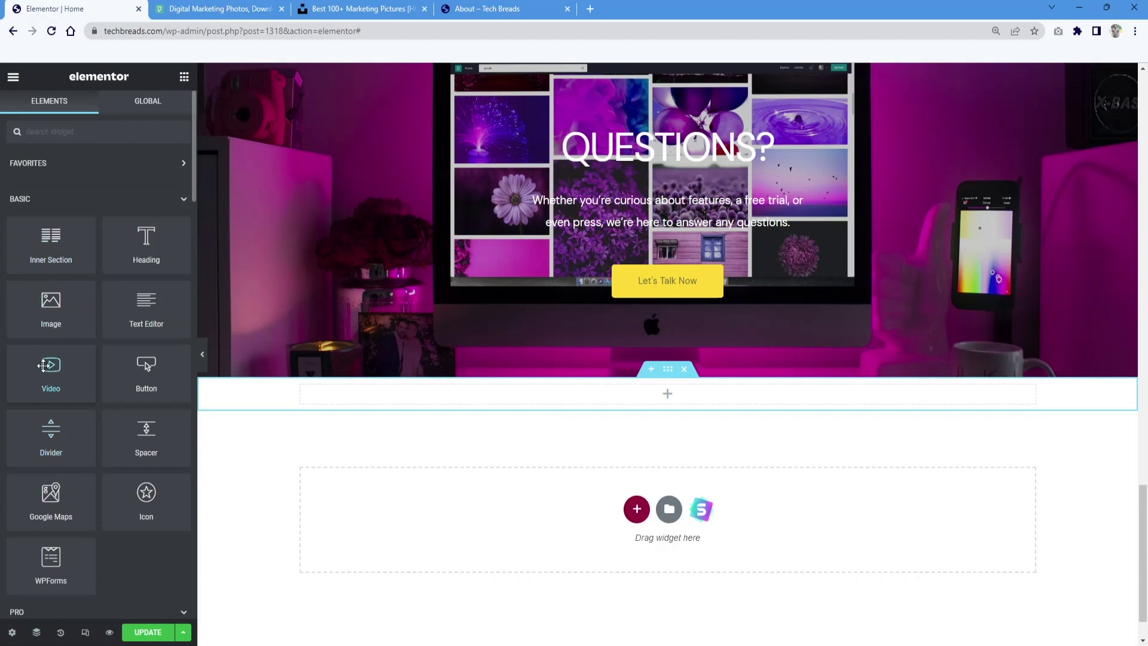
left_click_drag(43, 365, 656, 404)
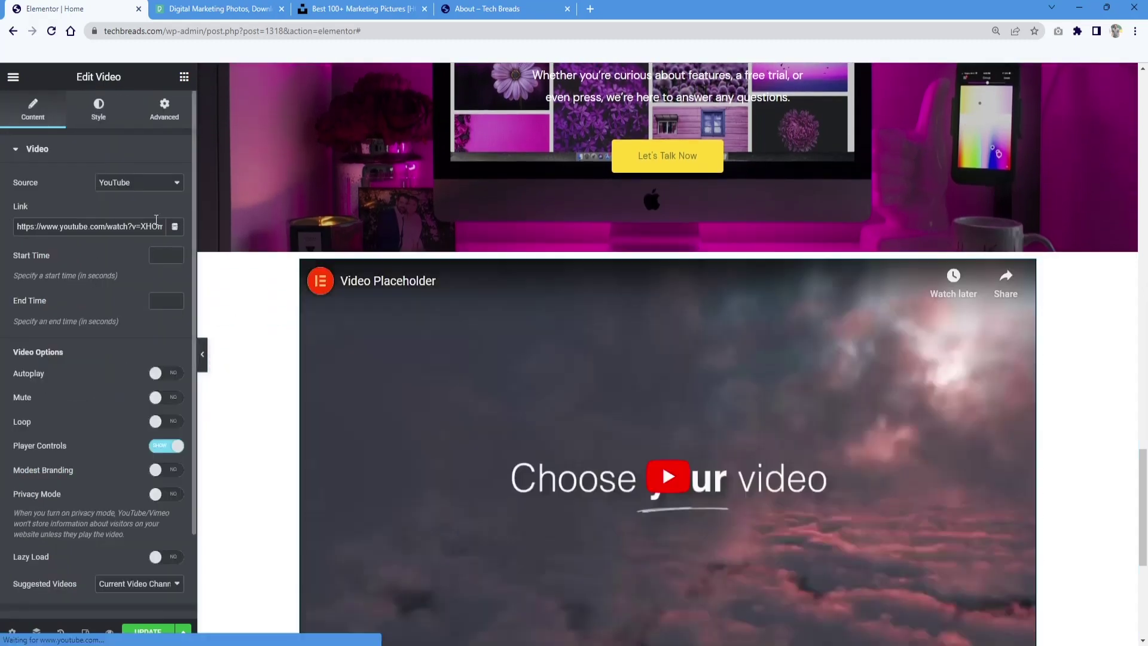
Step: Examine the video widget's source, playback, image overlay and aspect ratio options
left_click(159, 184)
left_click(159, 187)
left_click(159, 187)
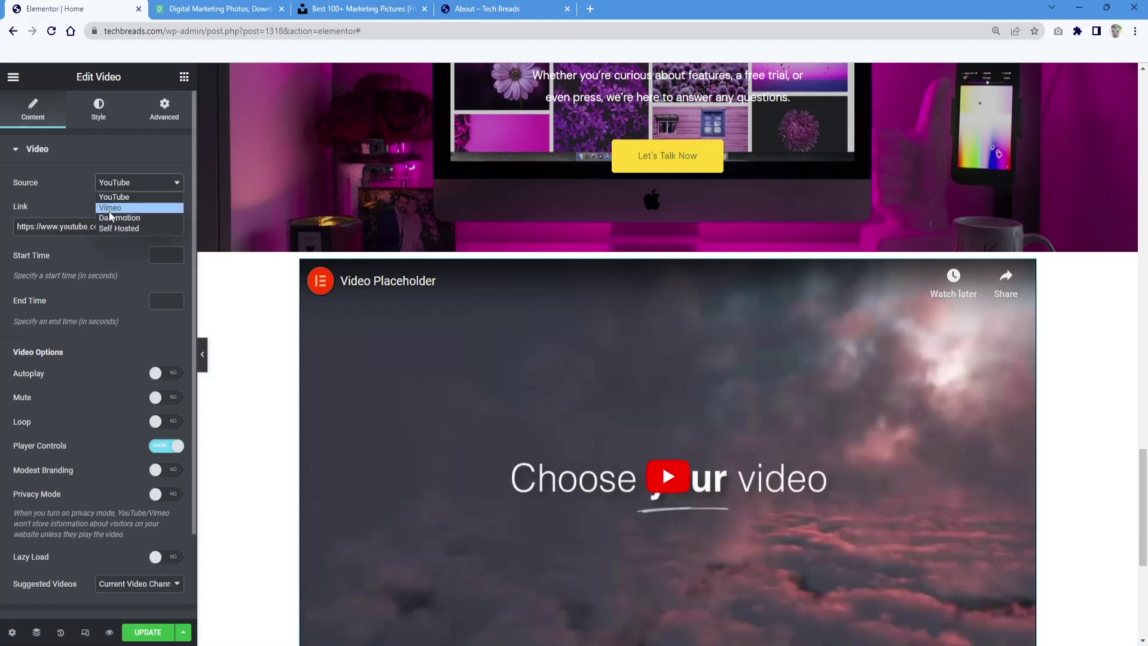
left_click(153, 183)
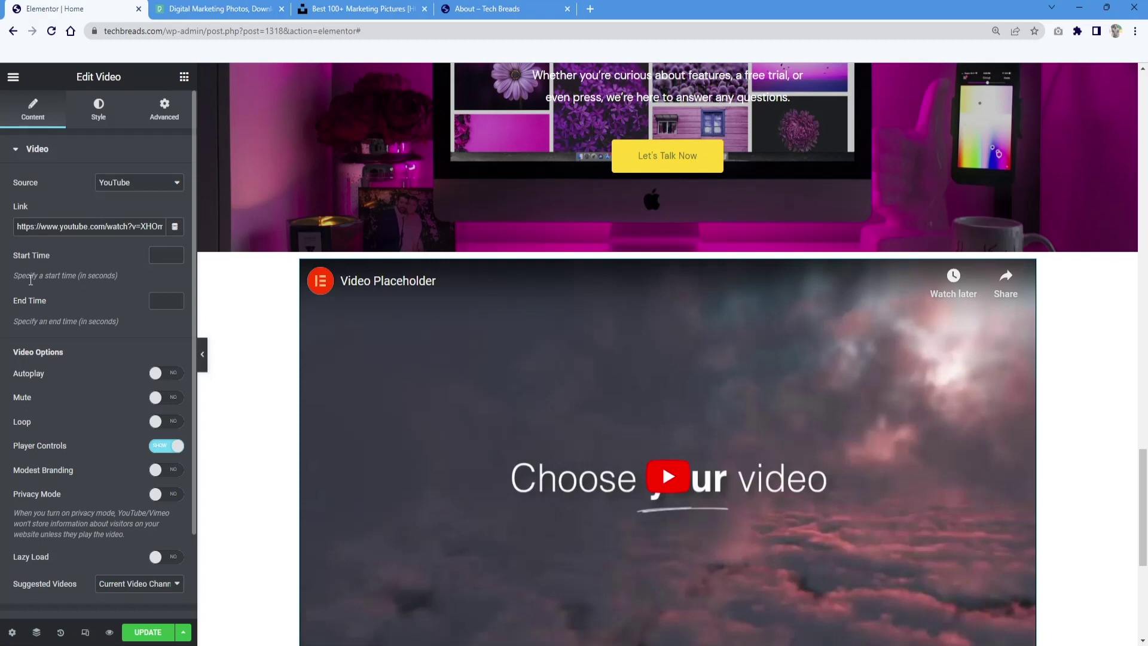
scroll(87, 290, "down", 1)
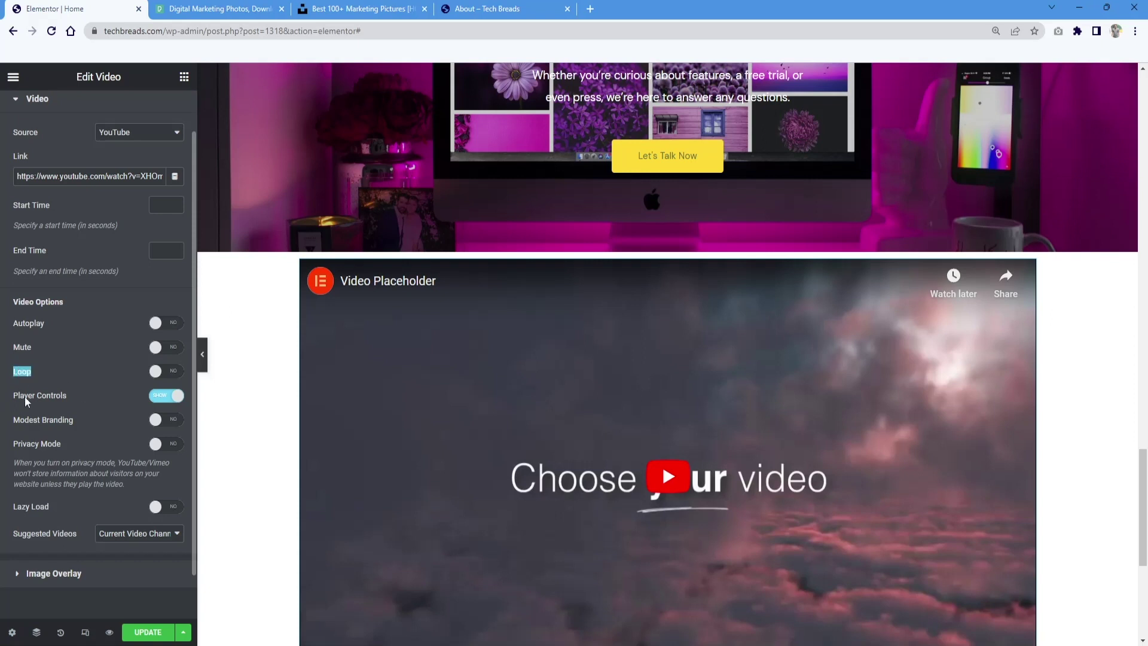
scroll(66, 405, "down", 1)
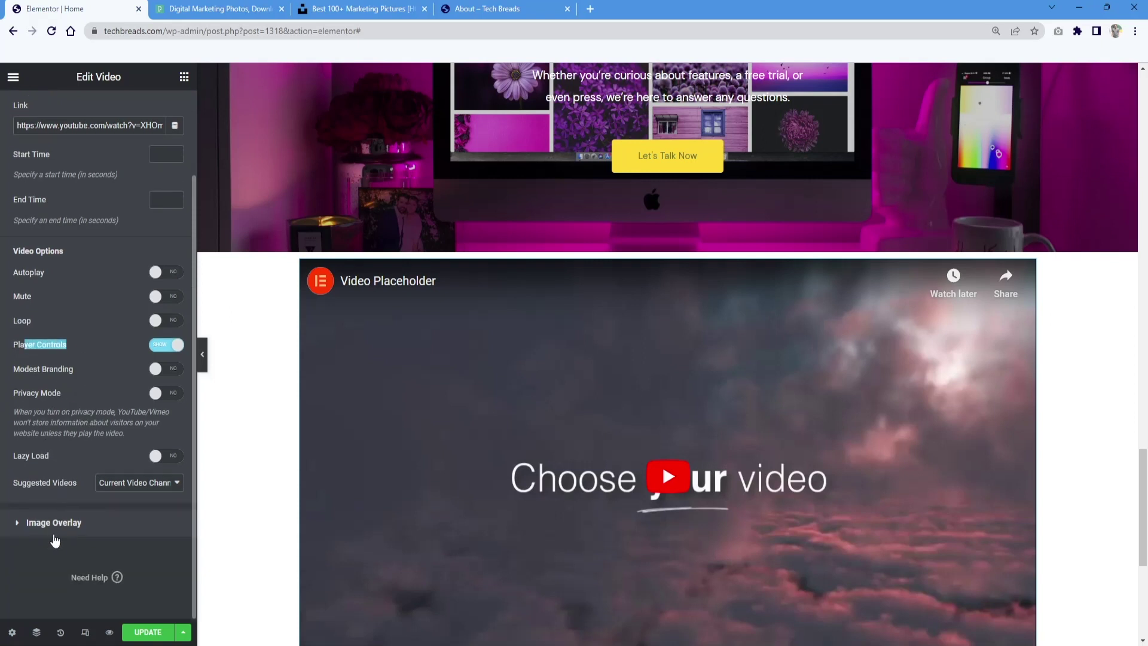
left_click(55, 530)
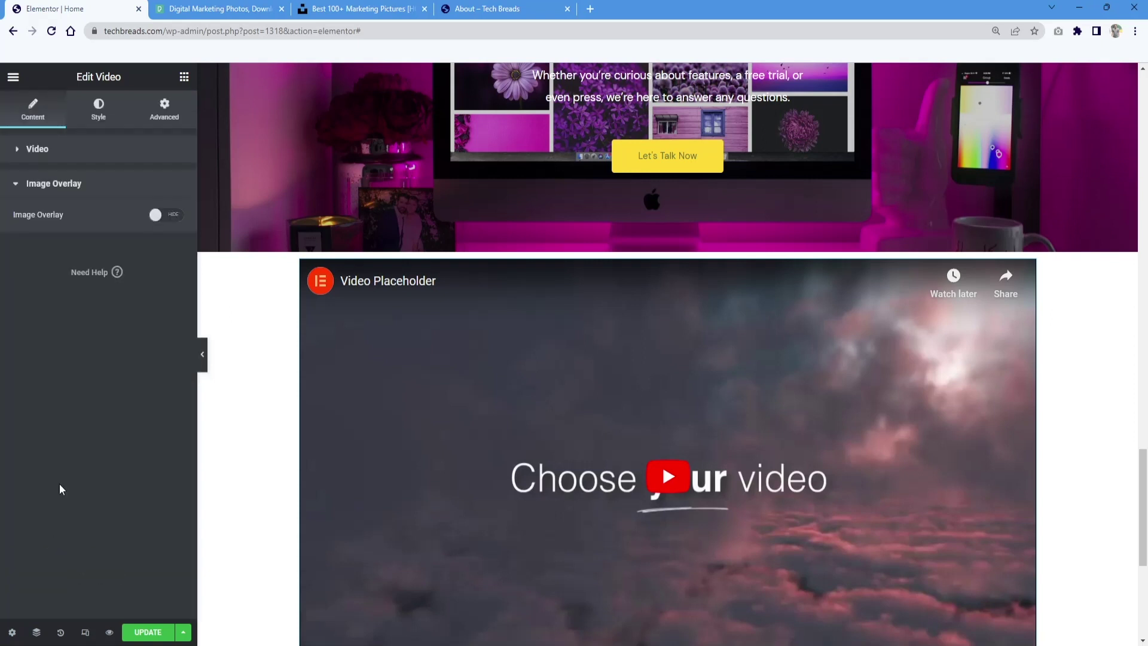
left_click(51, 186)
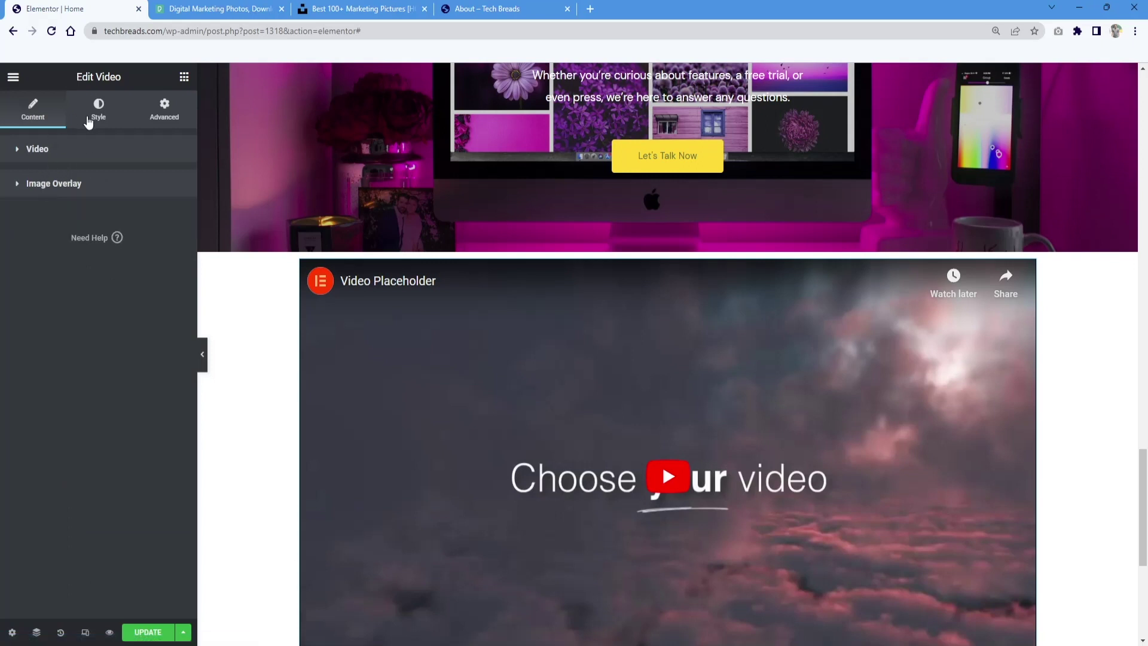
left_click(91, 118)
left_click(154, 190)
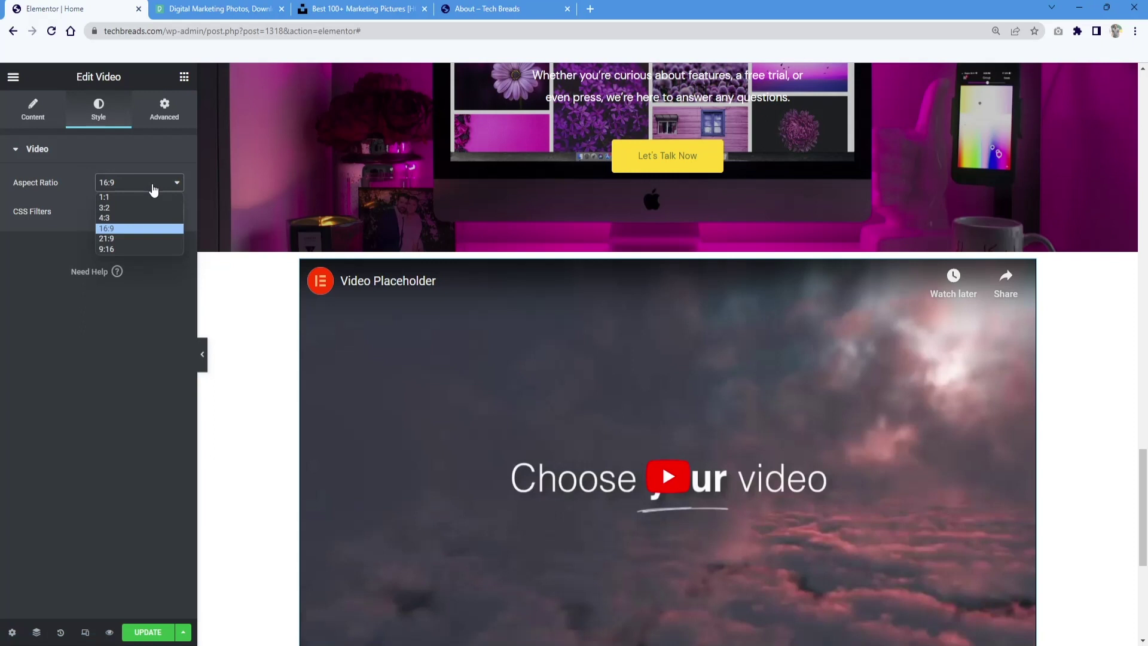
left_click(153, 190)
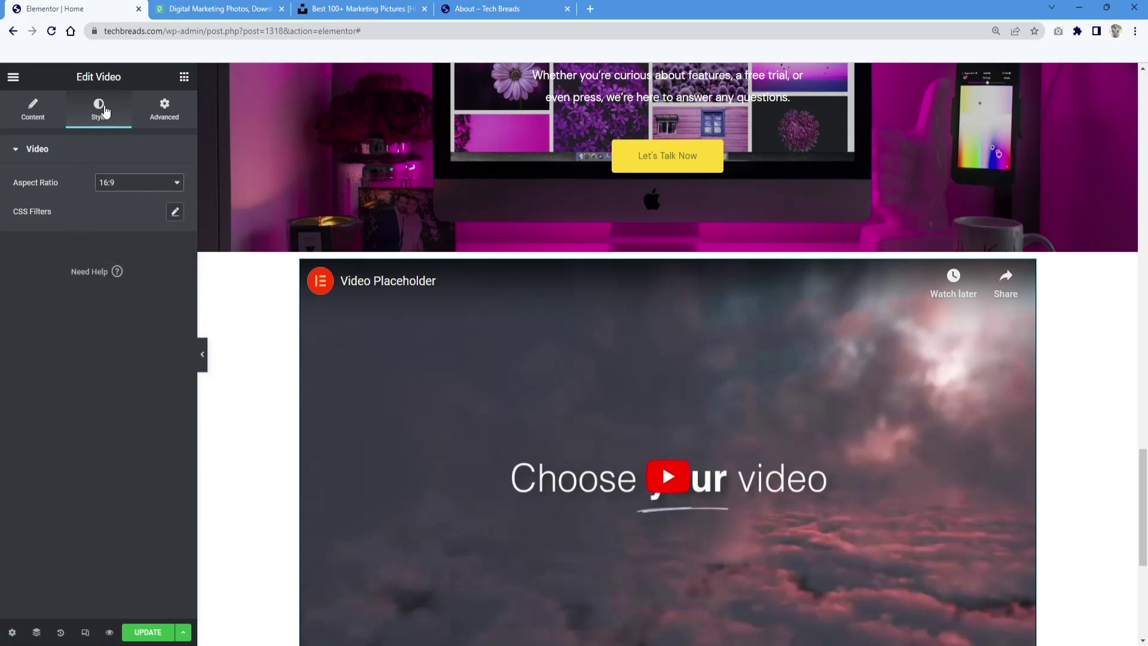
Step: Try Full Width (100%) for the video widget and restore its width to Default
left_click(141, 111)
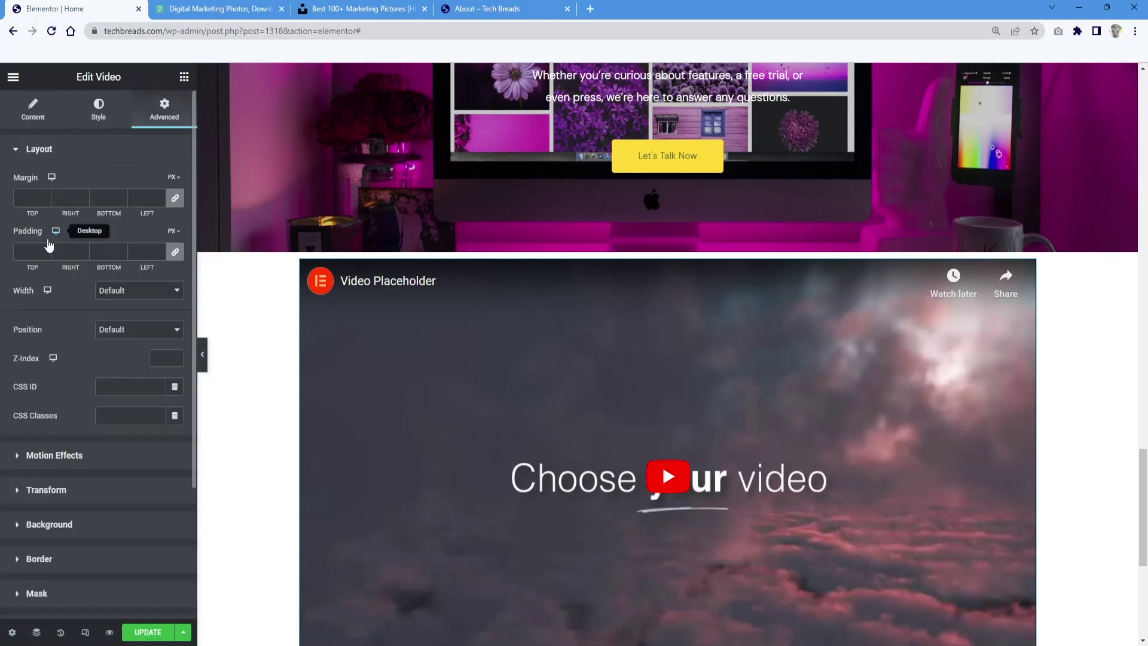
left_click(131, 297)
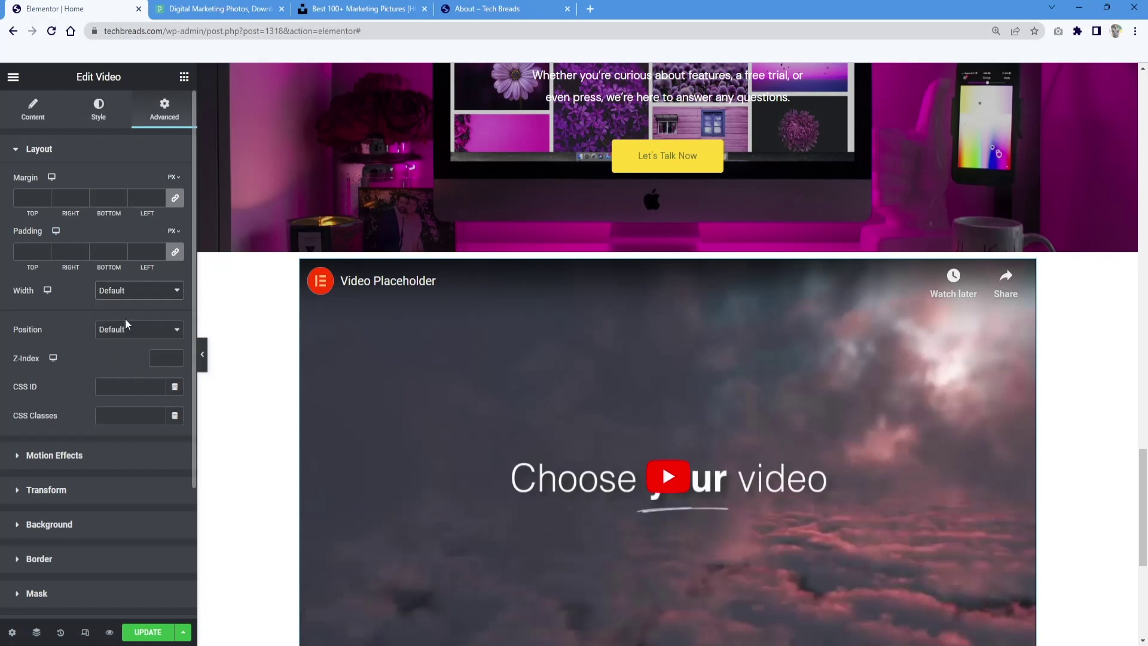
left_click(129, 322)
left_click(137, 297)
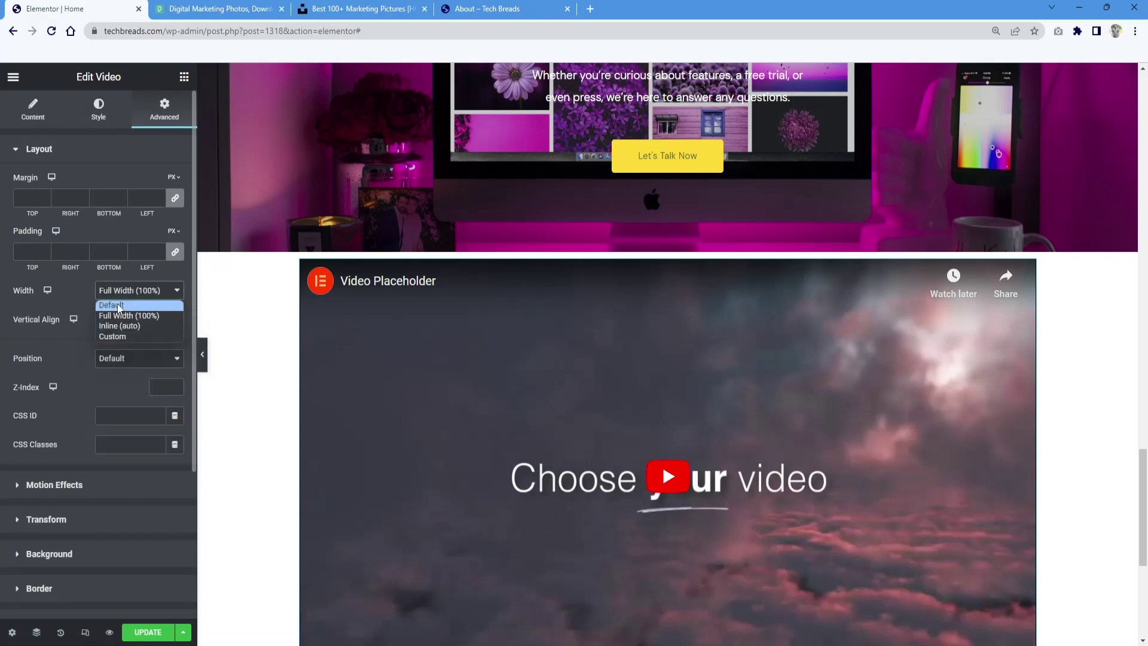
left_click(116, 305)
scroll(60, 357, "down", 3)
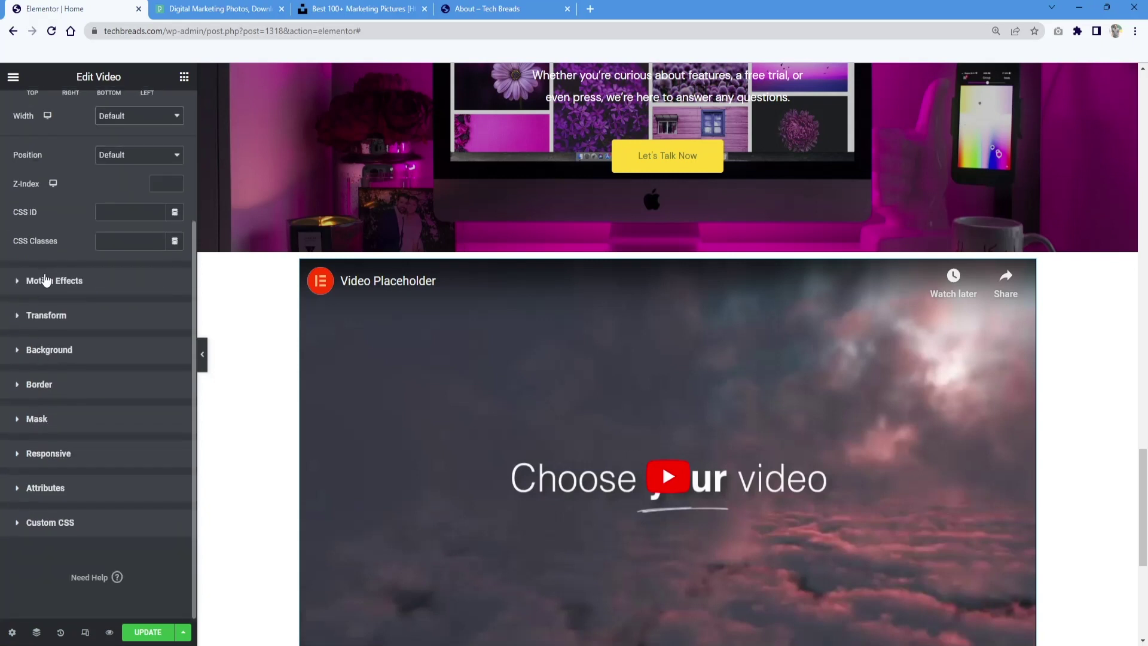
scroll(46, 280, "up", 3)
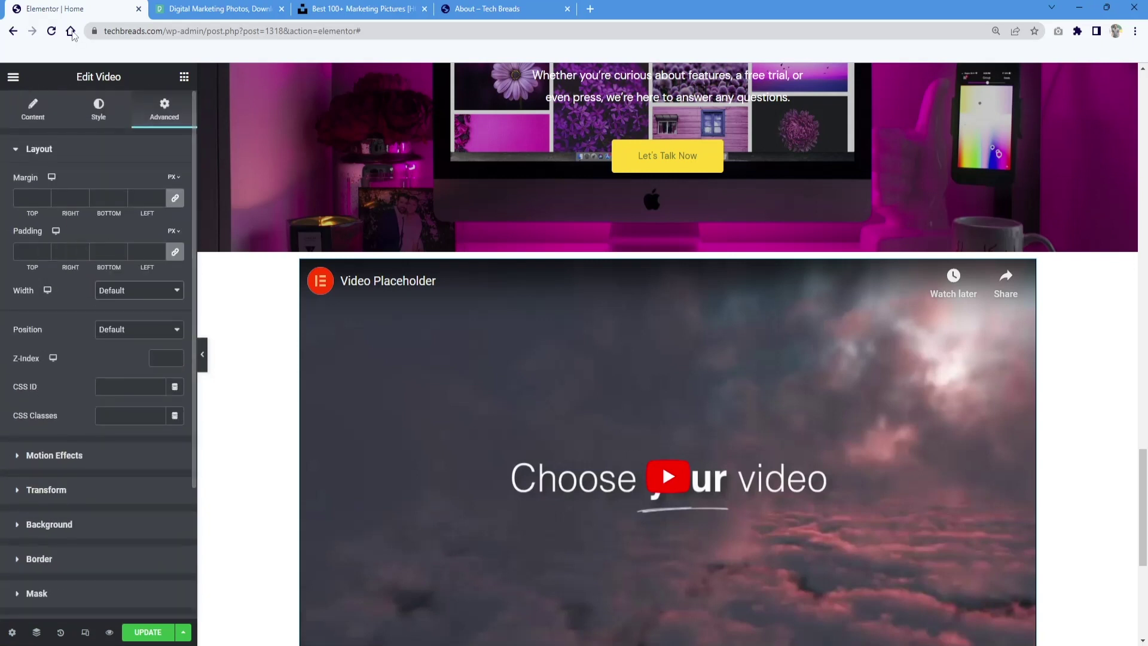
Step: Move the video section up the page, between the testimonial and the About Us section
left_click(41, 117)
left_click(300, 261)
scroll(565, 252, "down", 1)
scroll(565, 252, "up", 1)
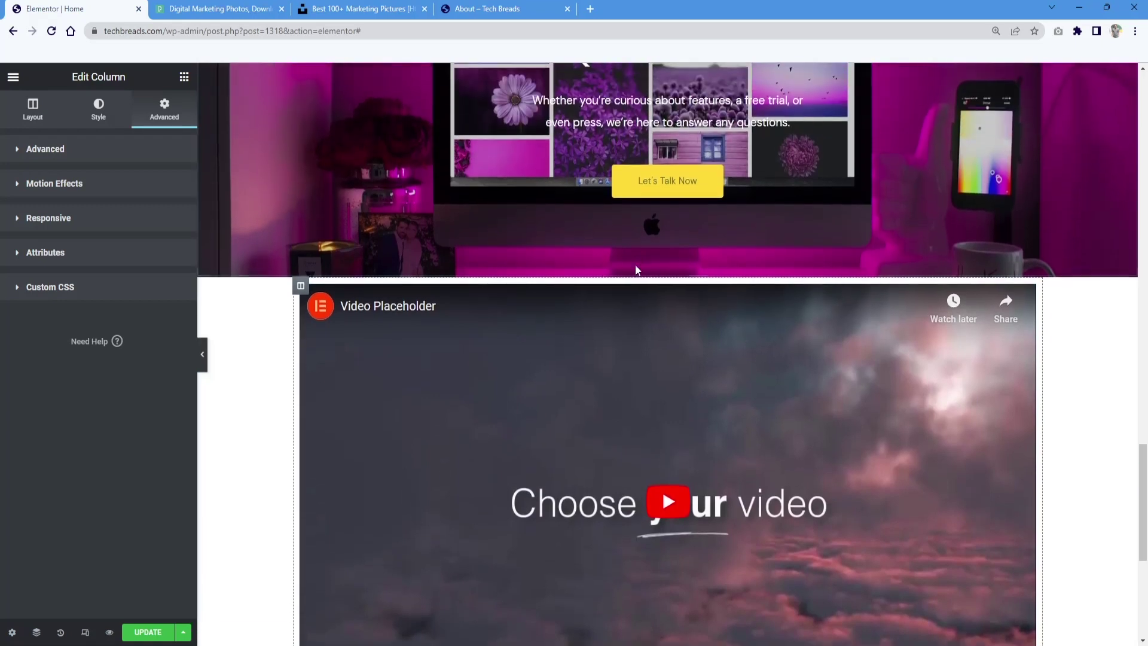
scroll(661, 346, "up", 6)
scroll(661, 349, "up", 7)
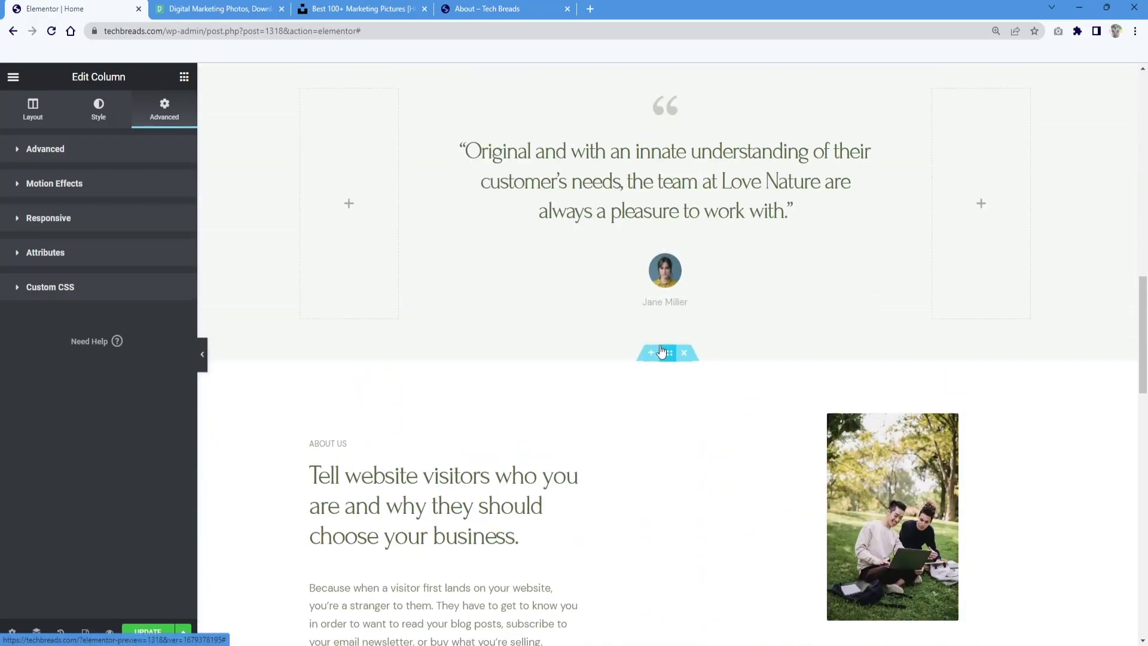
scroll(645, 278, "down", 2)
scroll(626, 263, "up", 5)
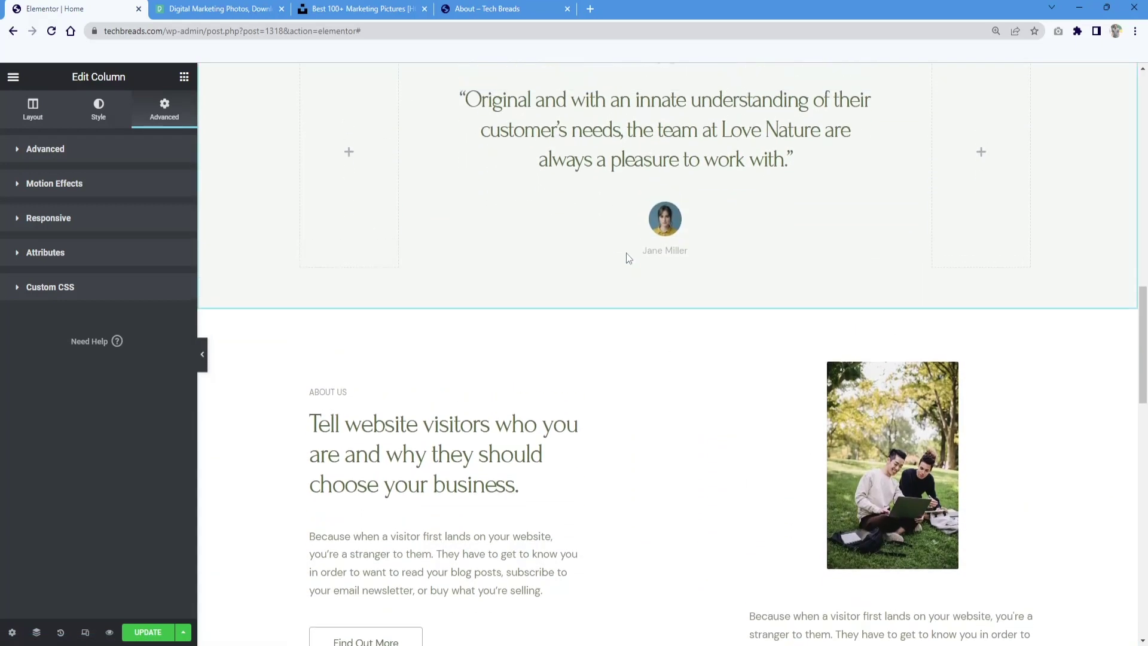
scroll(628, 257, "down", 9)
scroll(627, 257, "down", 5)
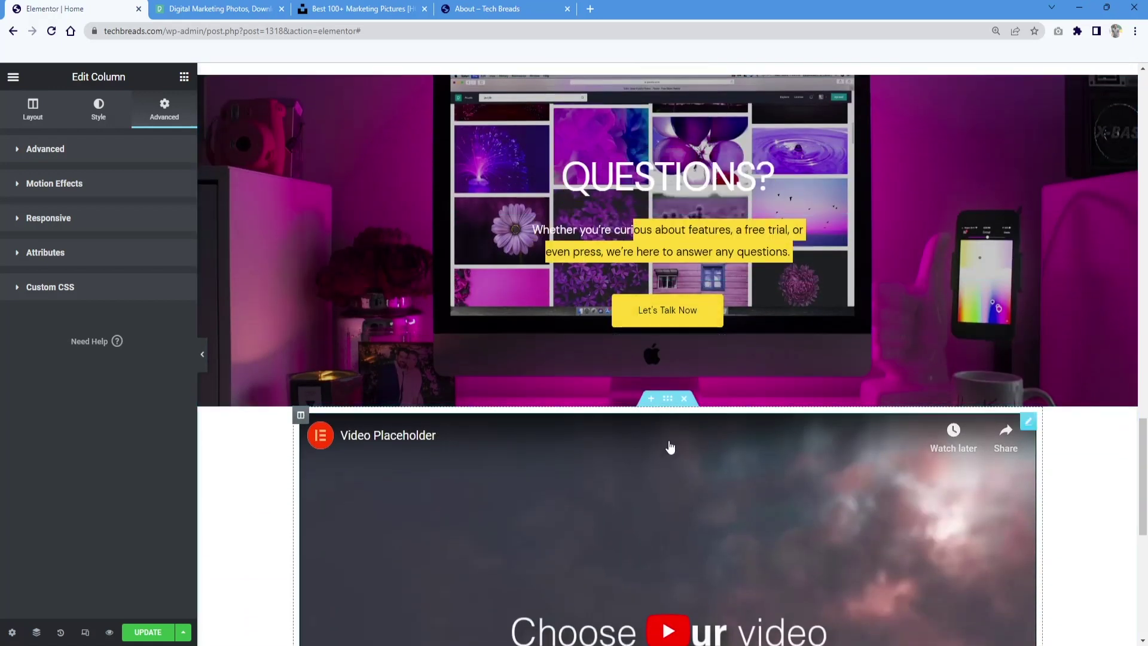
left_click(651, 398)
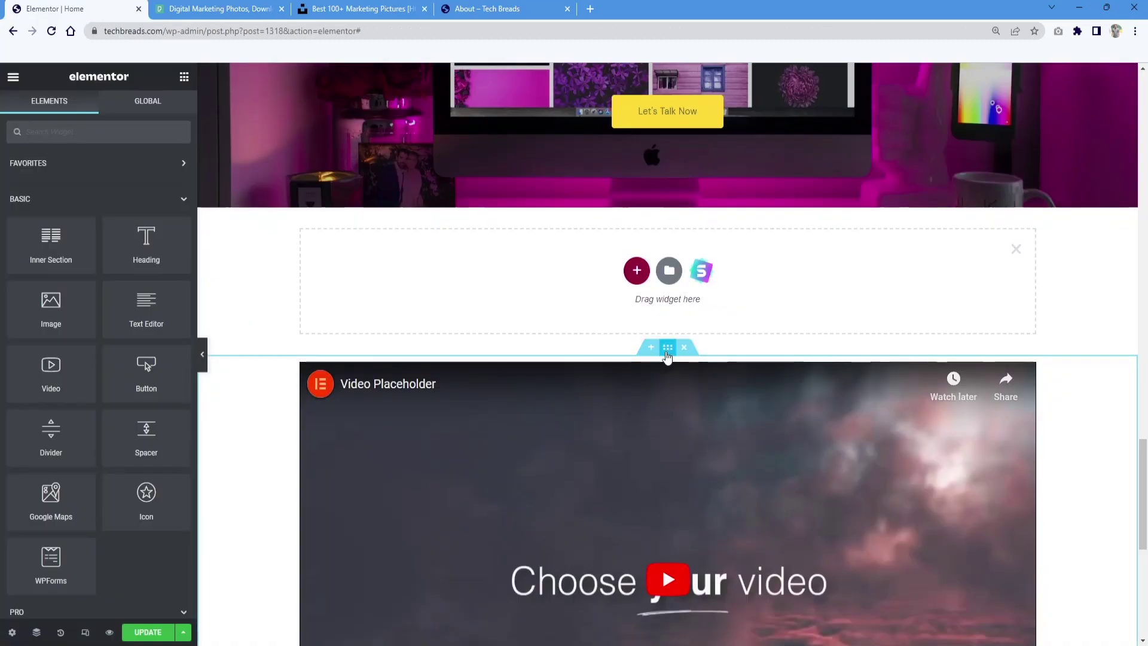
left_click_drag(668, 348, 610, 144)
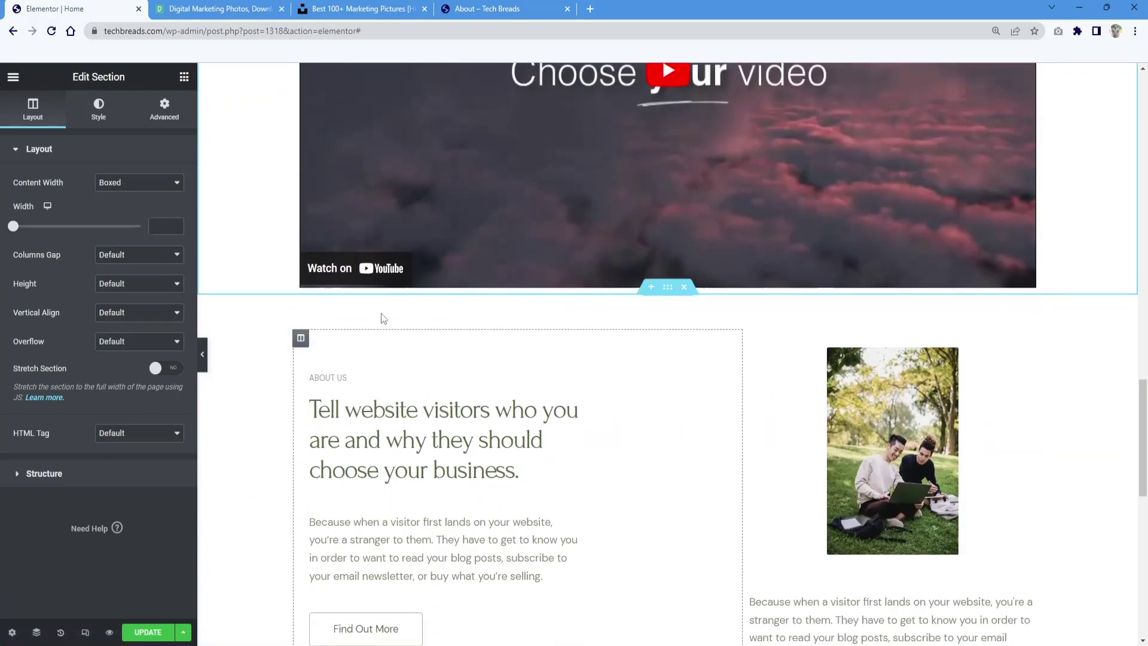
Step: Preview the page around the video section without the editing panel and save the page update
left_click(202, 354)
scroll(584, 308, "up", 7)
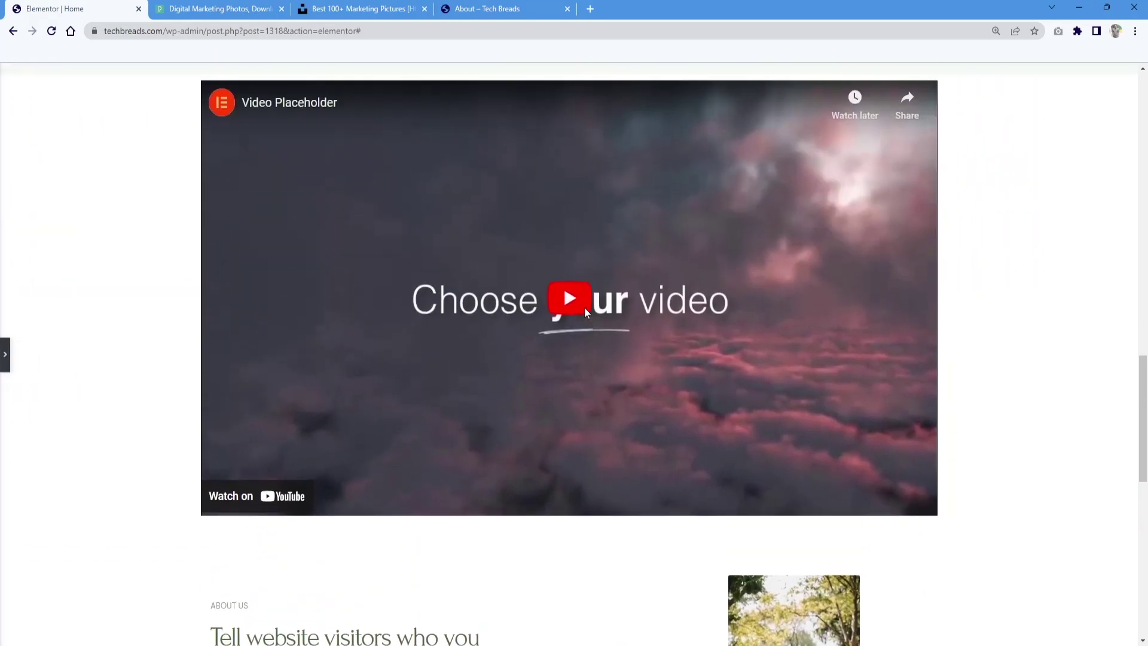
scroll(583, 306, "down", 6)
scroll(217, 468, "down", 2)
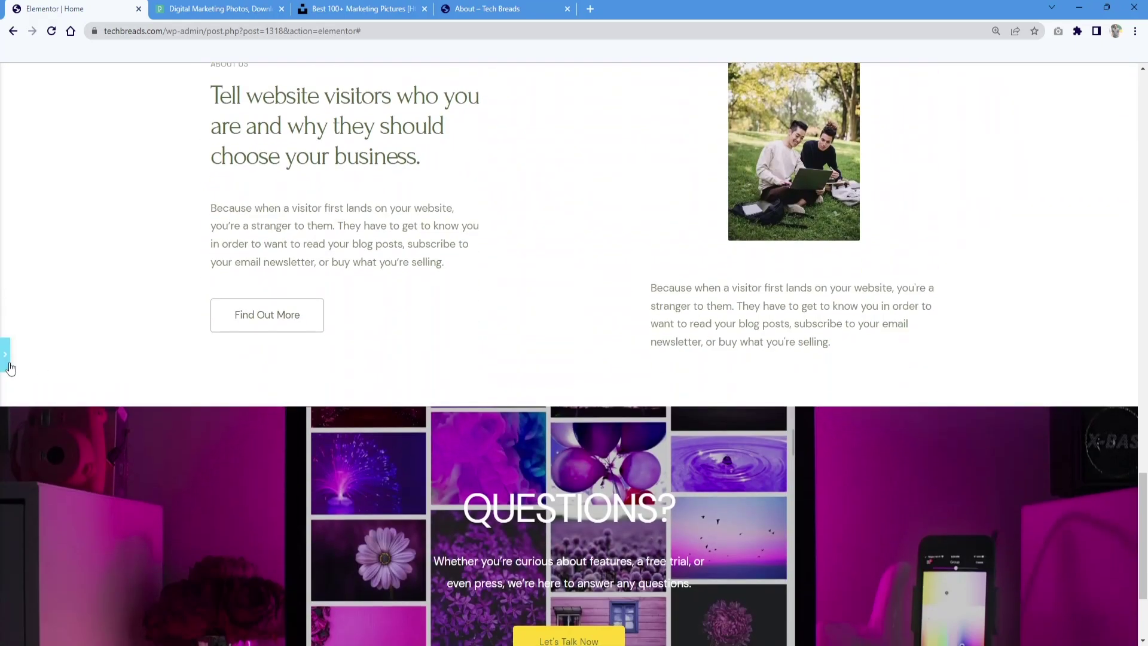
left_click(6, 359)
left_click(152, 636)
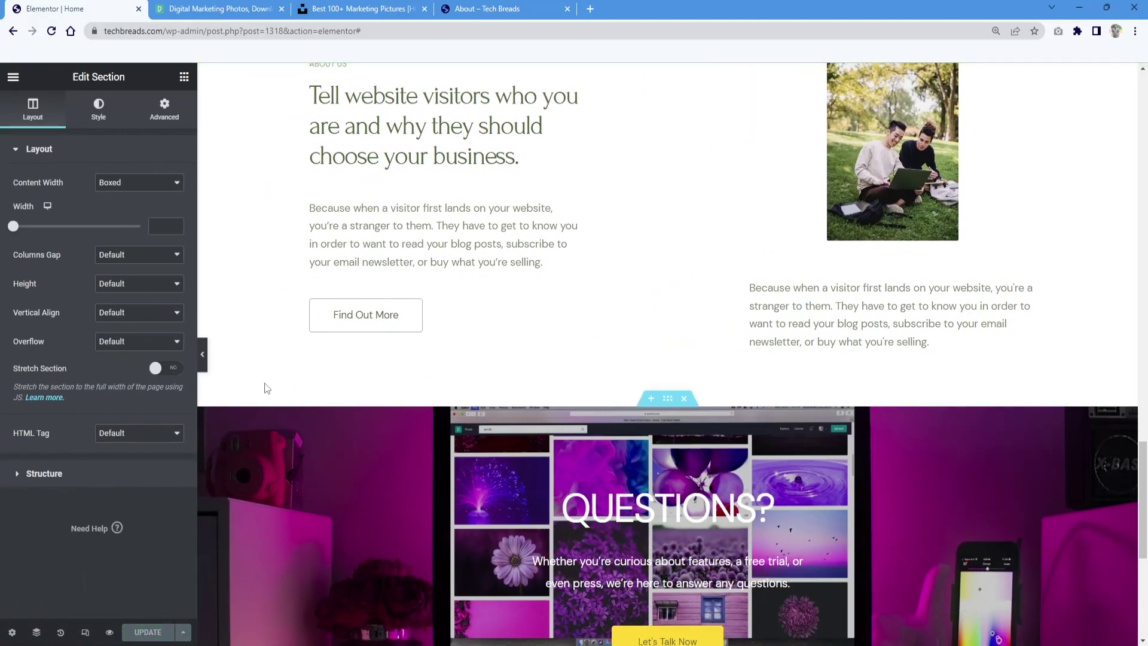
Step: Open the live Tech Breads home page and review it from the hero banner through the video to the About Us section
left_click(534, 7)
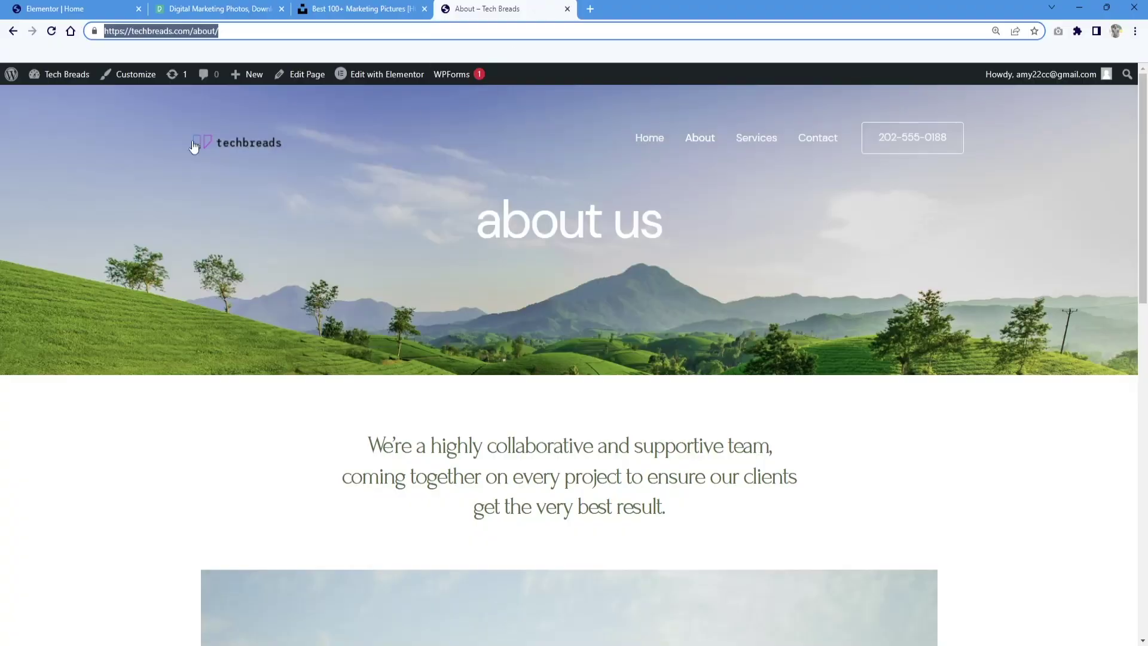
left_click(239, 142)
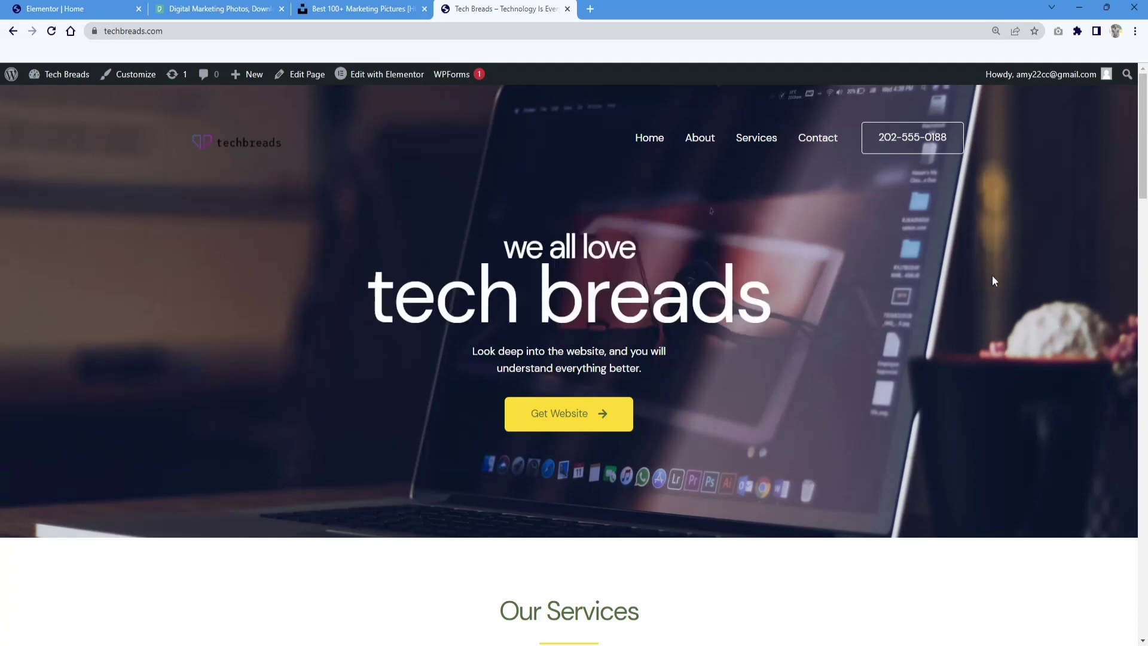
scroll(866, 321, "down", 4)
scroll(441, 323, "down", 3)
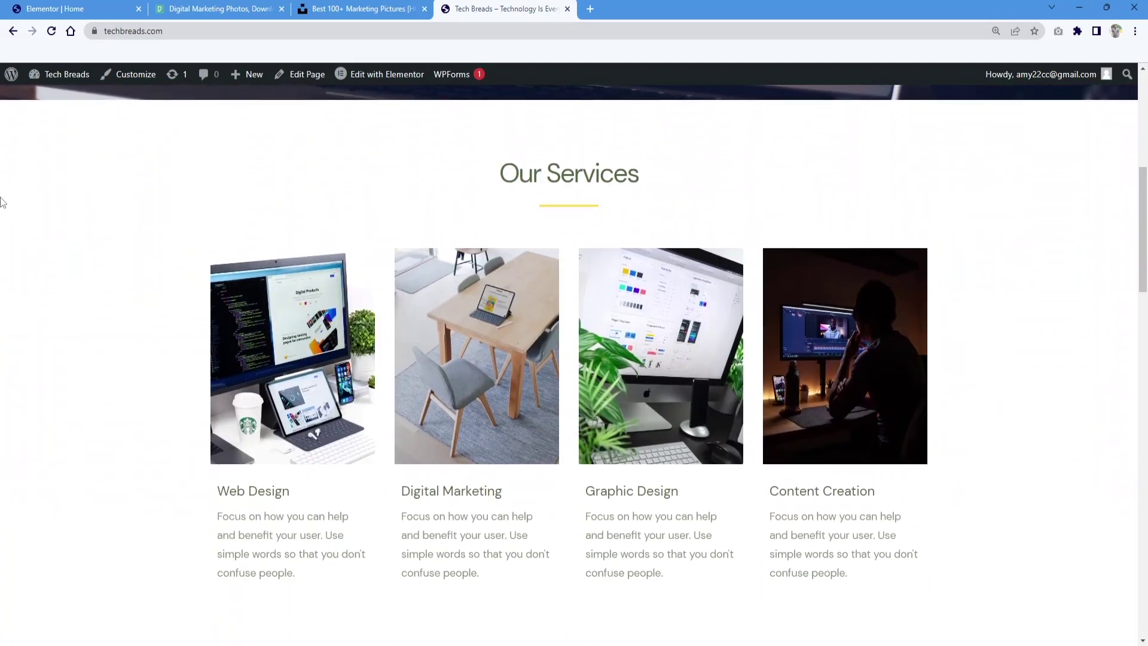
scroll(730, 325, "down", 7)
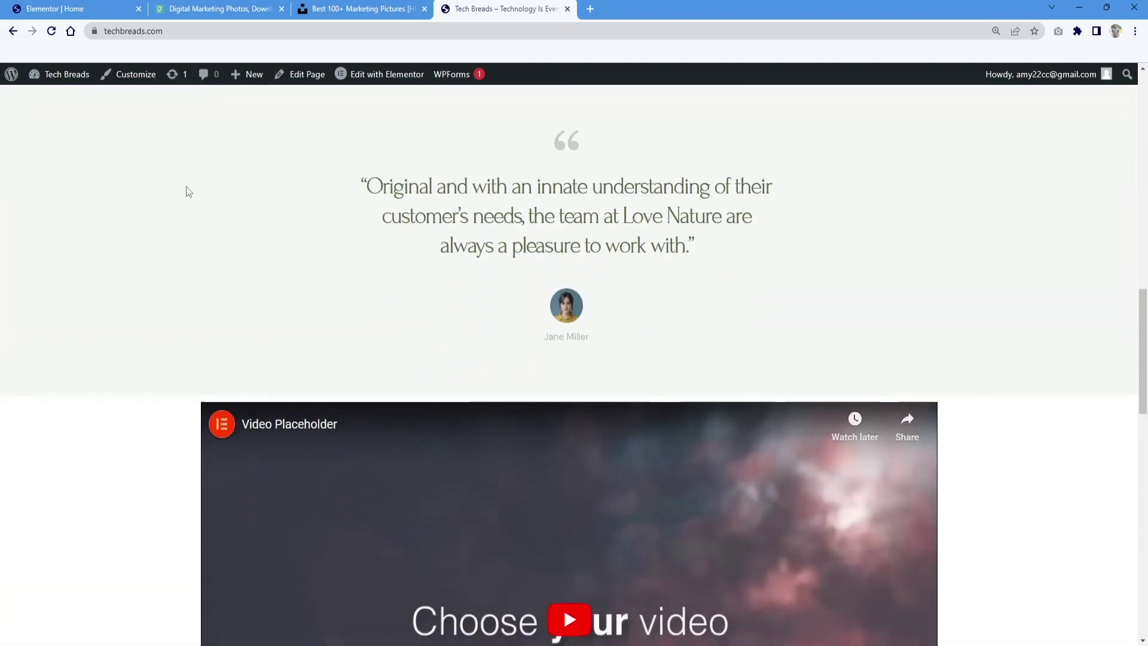
scroll(441, 324, "down", 8)
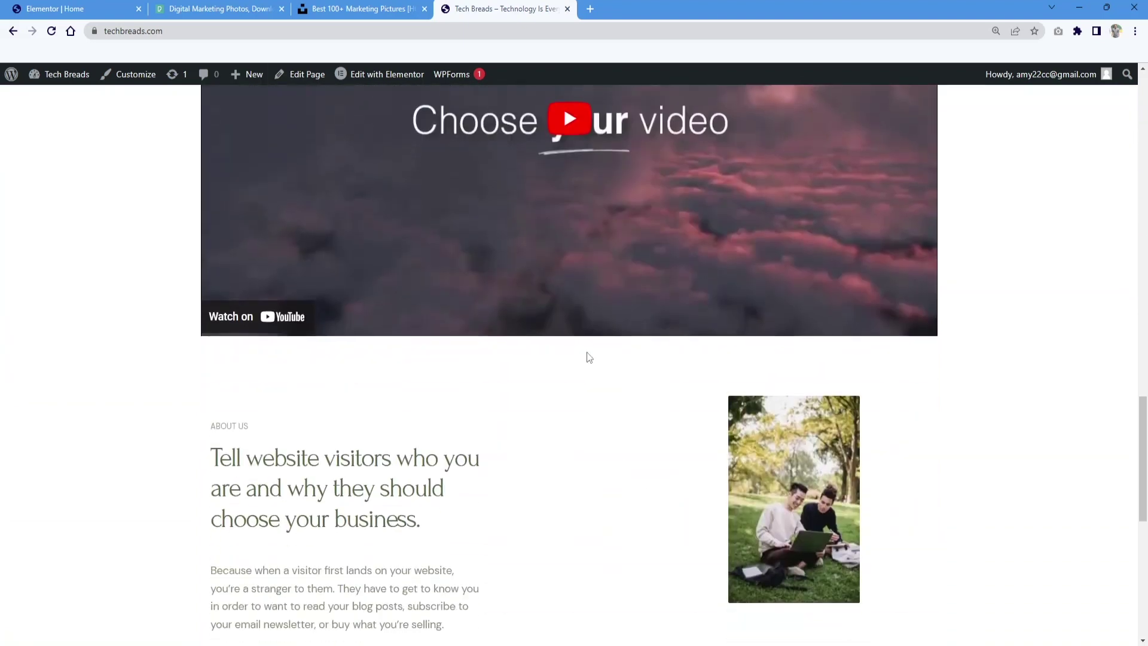
scroll(586, 354, "down", 4)
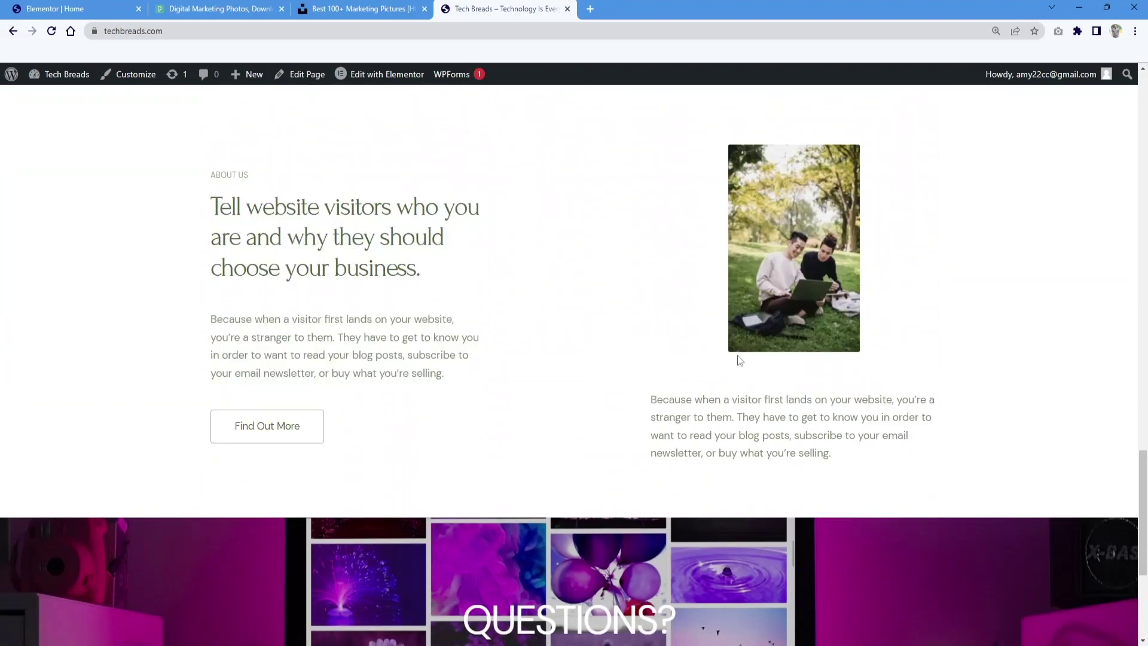
Step: Review the rest of the live home page down to the Questions section and the footer
scroll(738, 359, "down", 5)
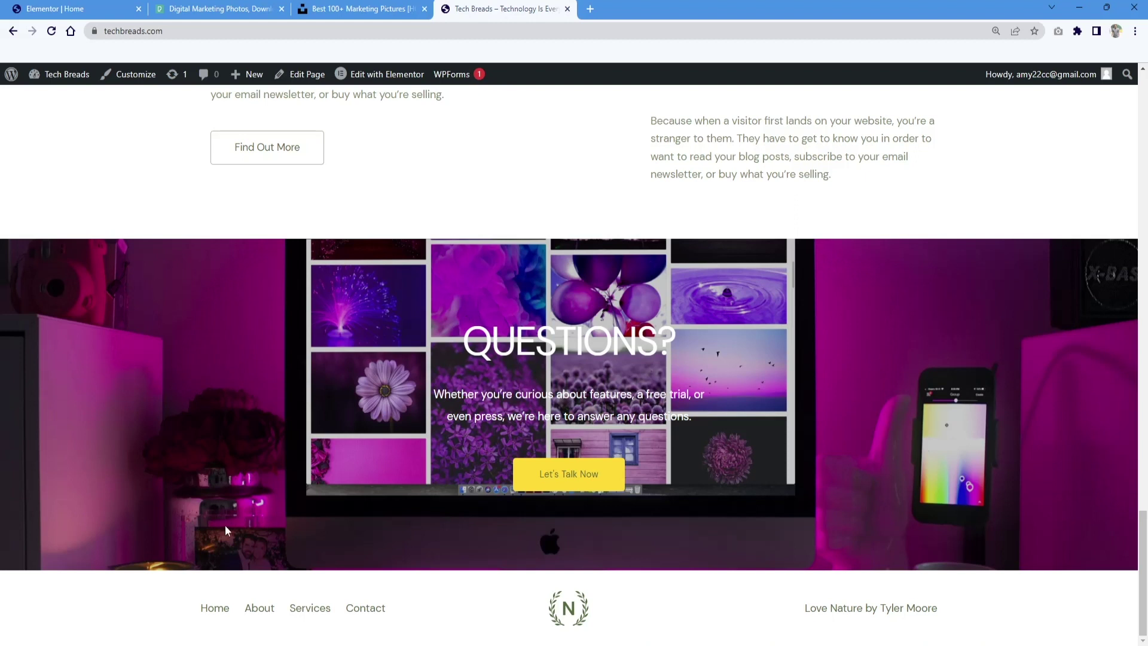
key("Home")
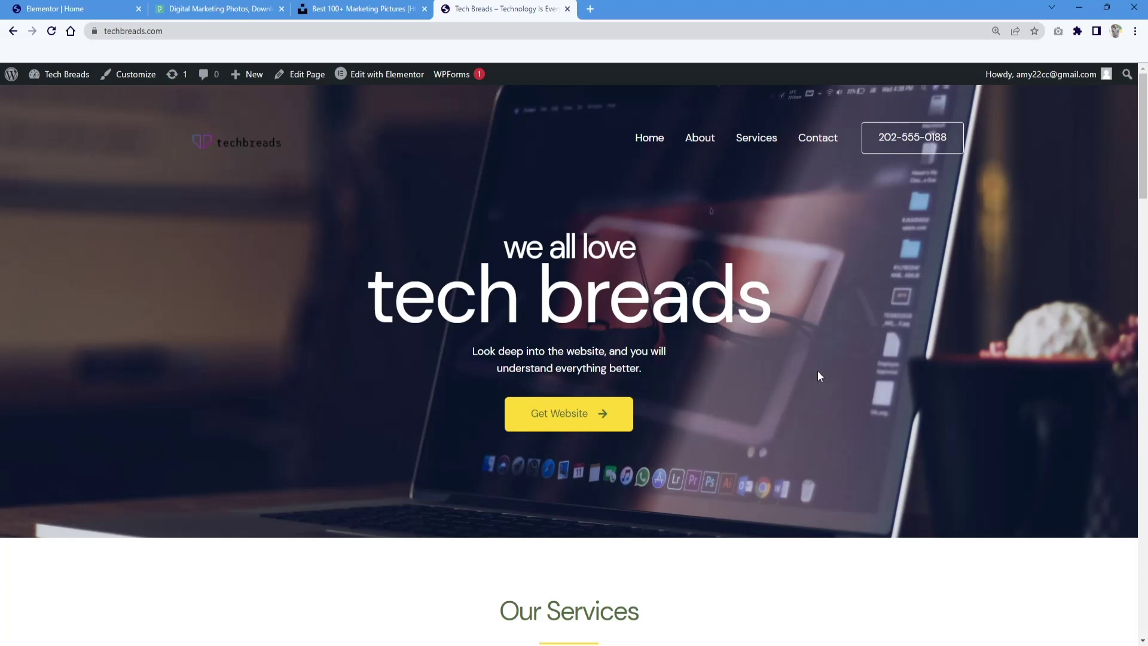
scroll(618, 205, "down", 10)
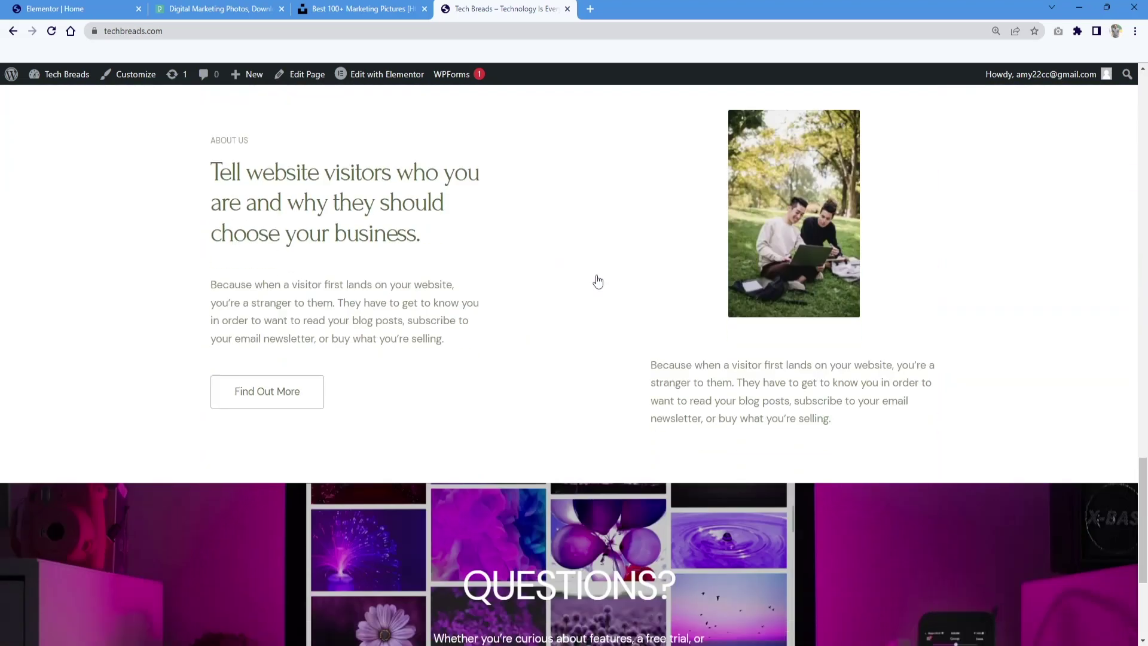
scroll(596, 282, "up", 10)
Step: Open the live About page and review it from the banner through the mission, values and testimonial sections
left_click(702, 139)
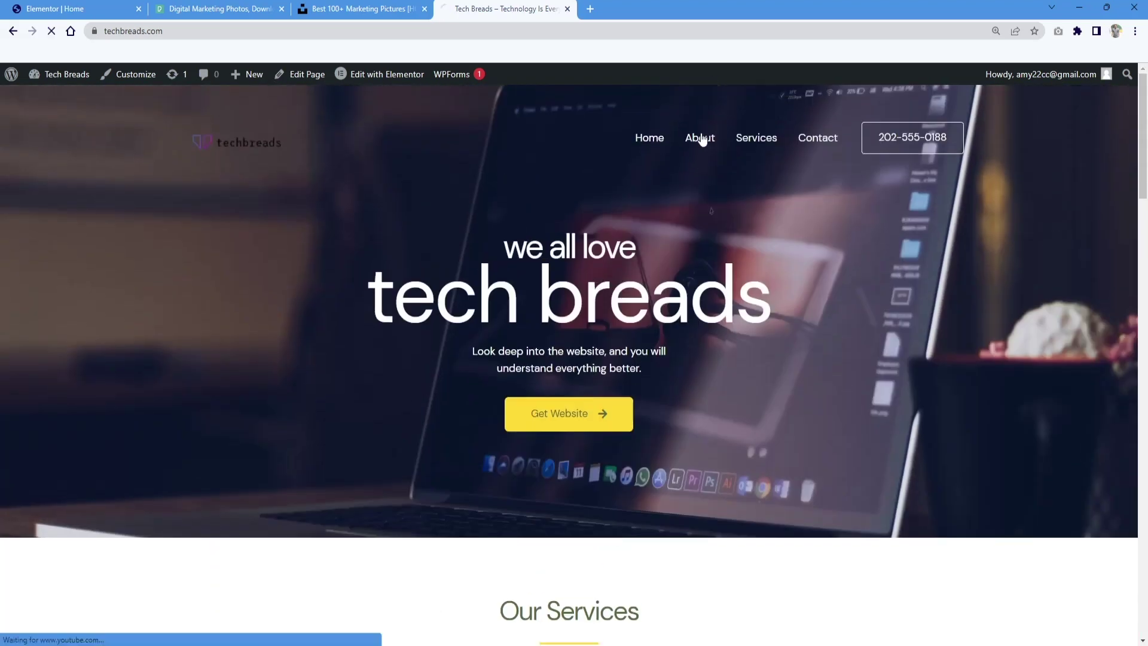
scroll(609, 389, "down", 5)
scroll(609, 387, "down", 10)
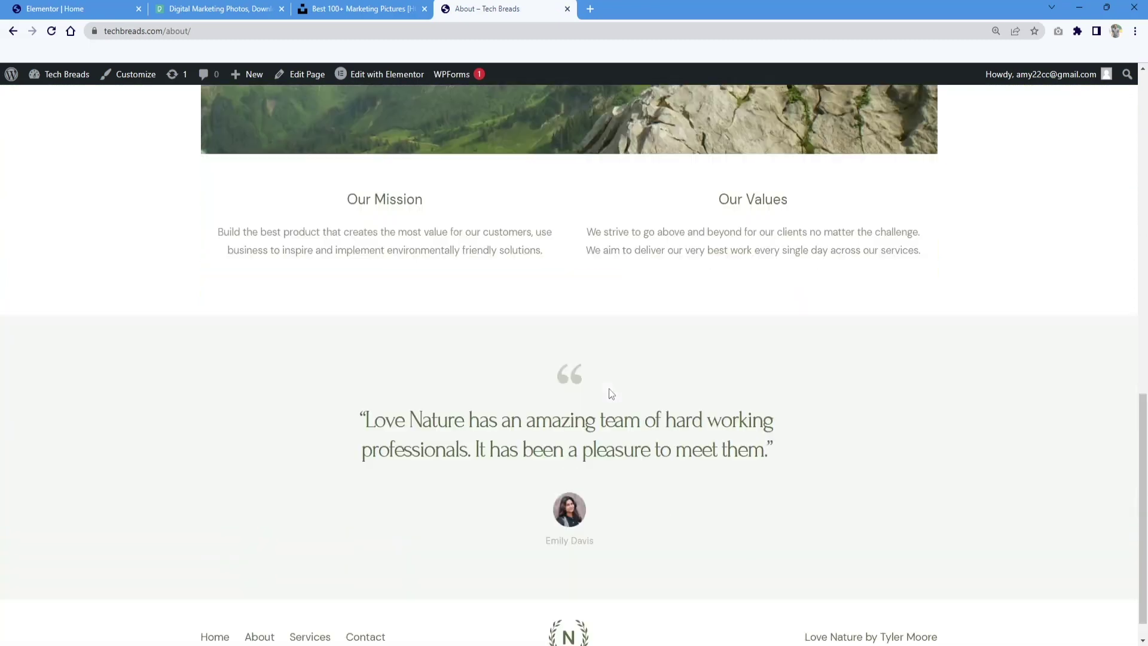
scroll(606, 385, "up", 12)
scroll(606, 385, "up", 3)
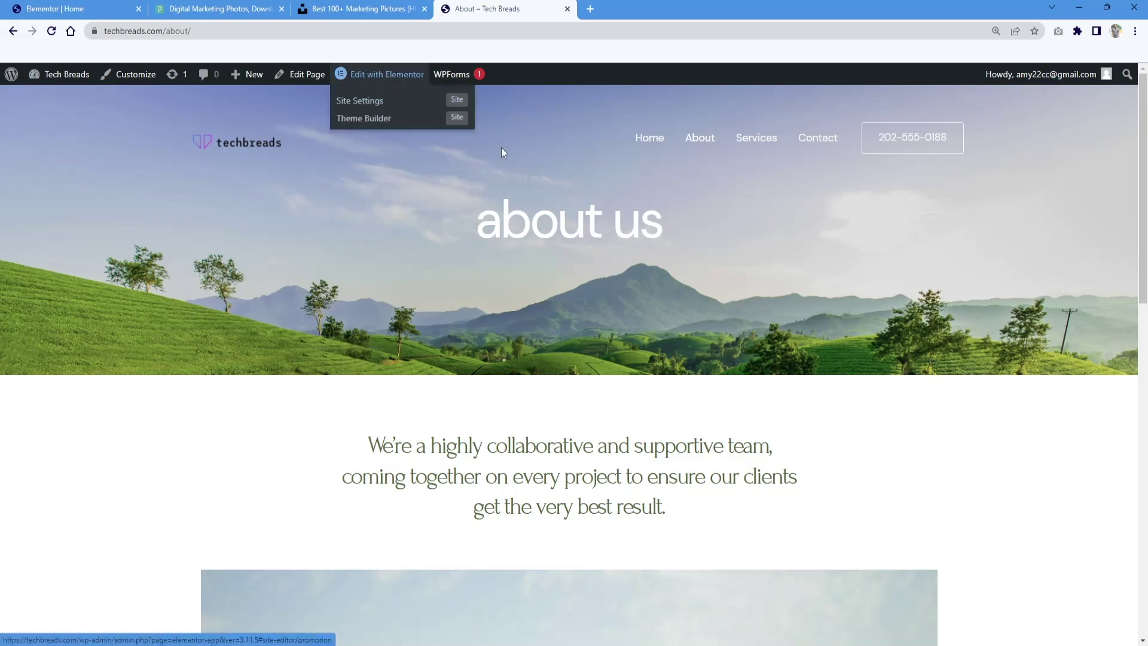
Step: Open the About page for editing in Elementor and look through its sections to the empty area below the testimonial
mouse_move(400, 86)
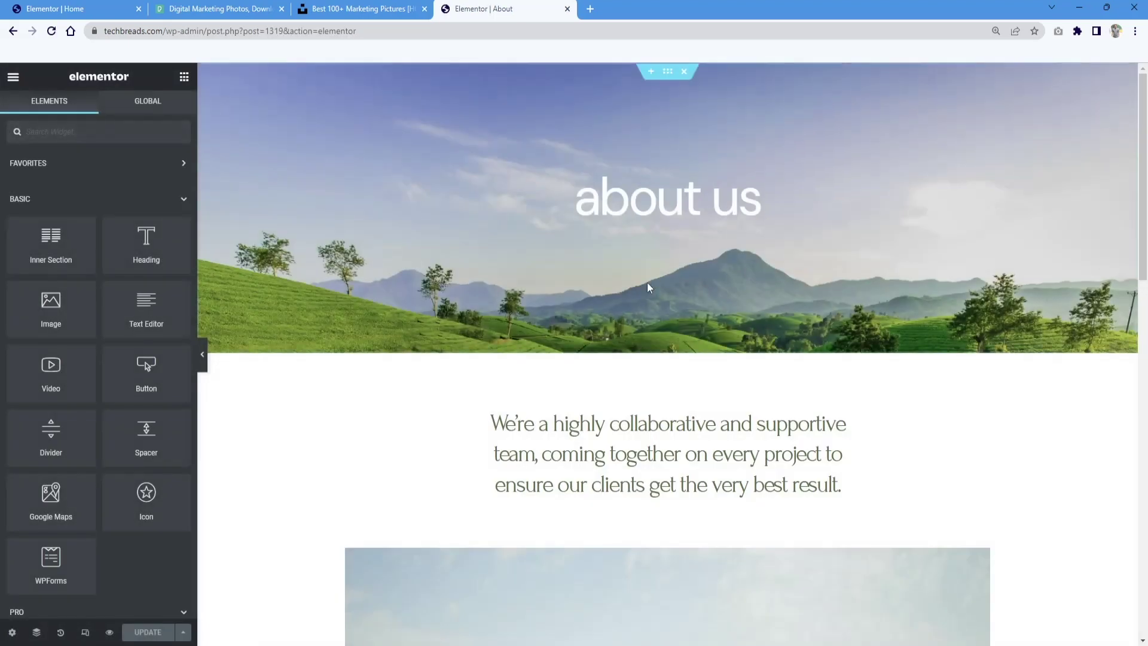
scroll(586, 353, "down", 2)
scroll(559, 386, "down", 15)
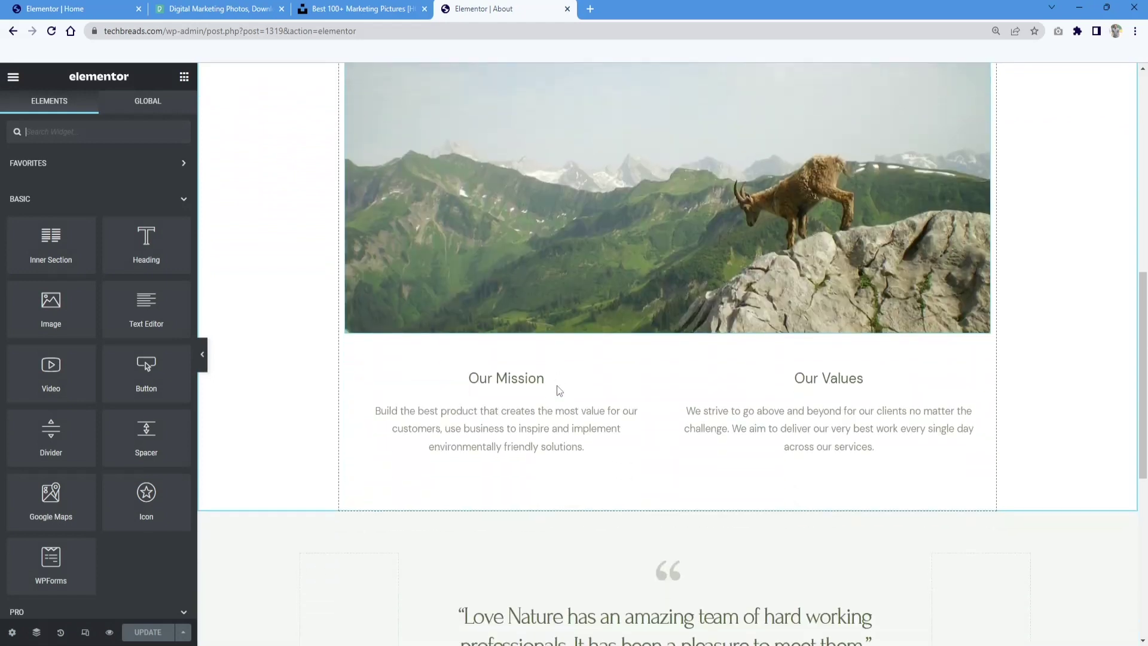
scroll(638, 371, "up", 5)
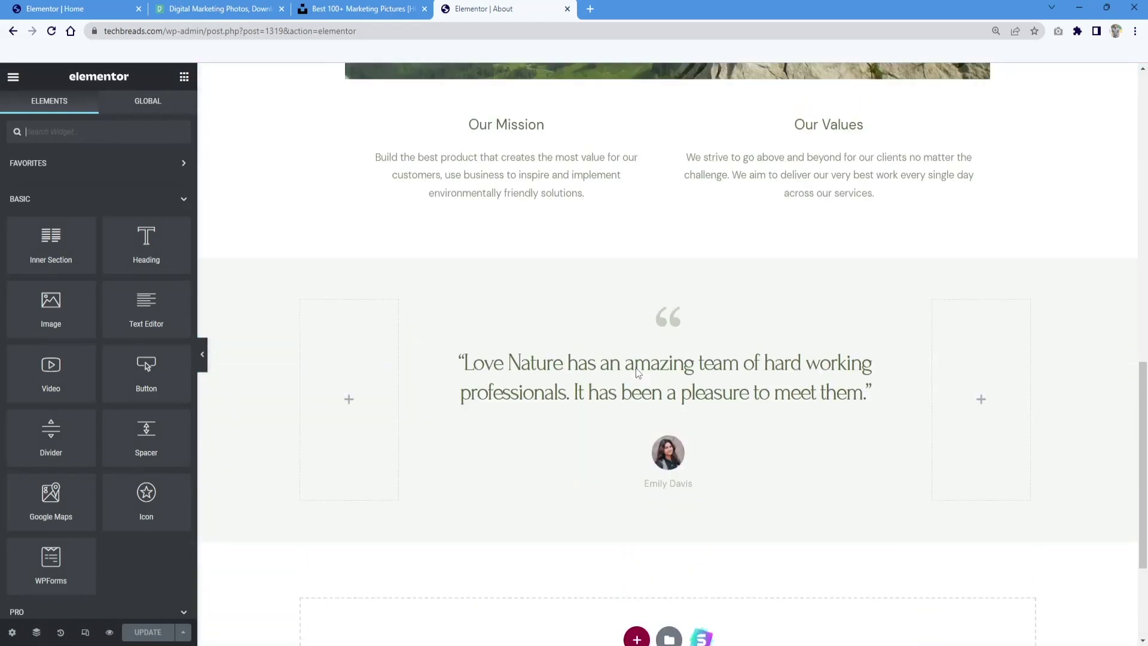
scroll(638, 372, "down", 5)
scroll(638, 372, "up", 4)
scroll(636, 367, "down", 3)
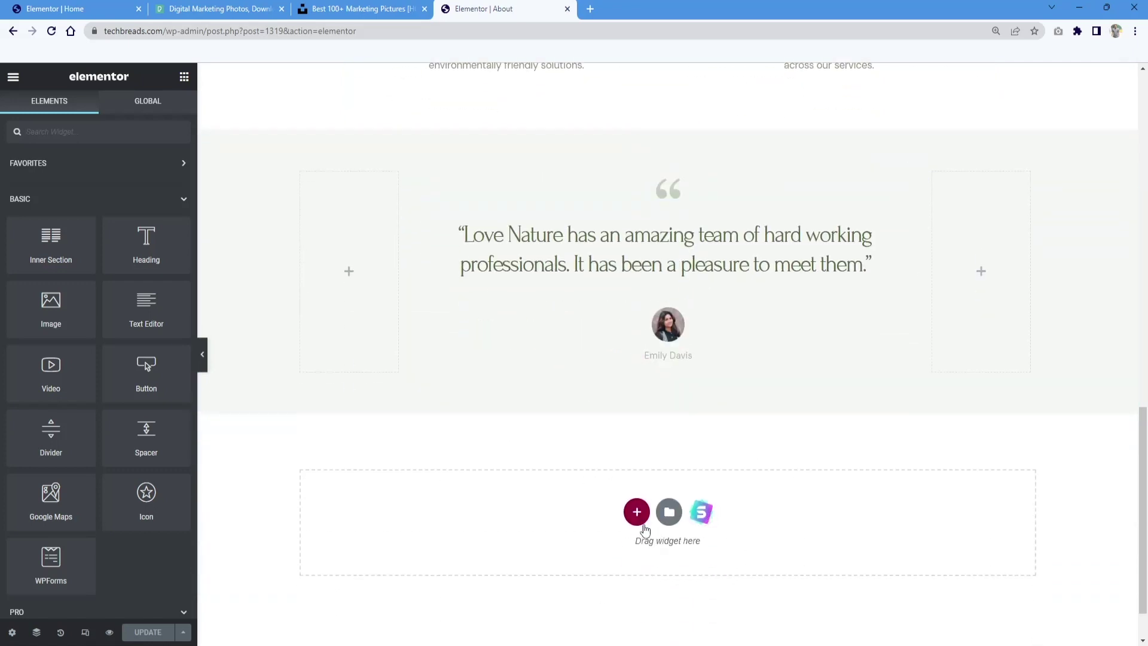
Step: Open the Starter Templates library from the empty area below the testimonial and browse its page templates
left_click(704, 514)
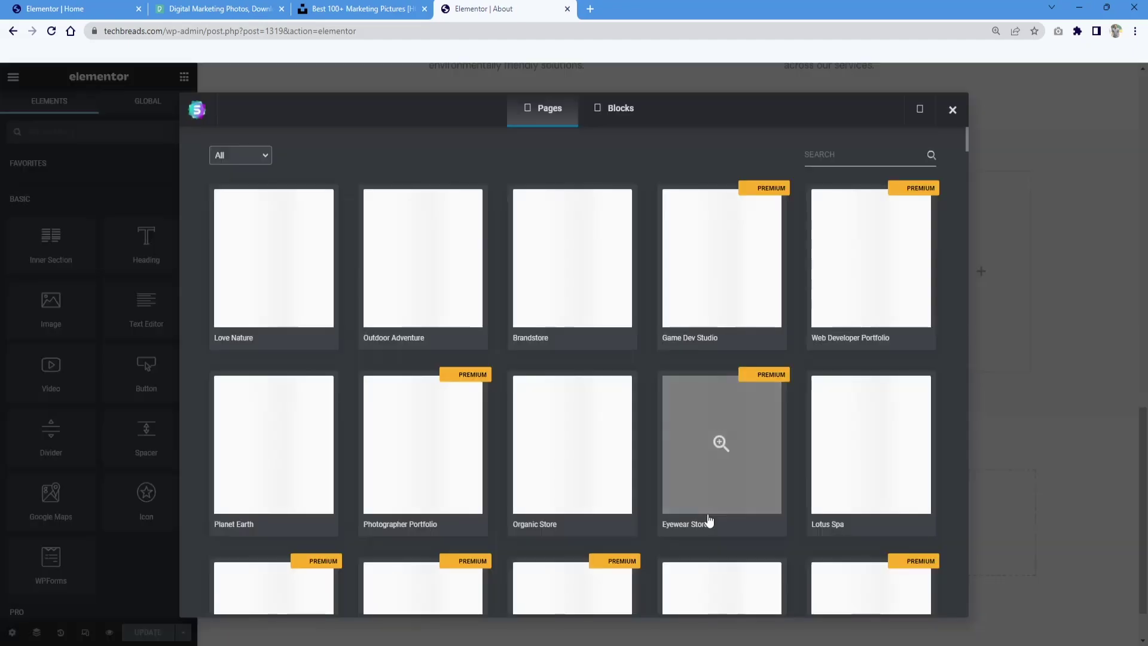
scroll(440, 521, "down", 6)
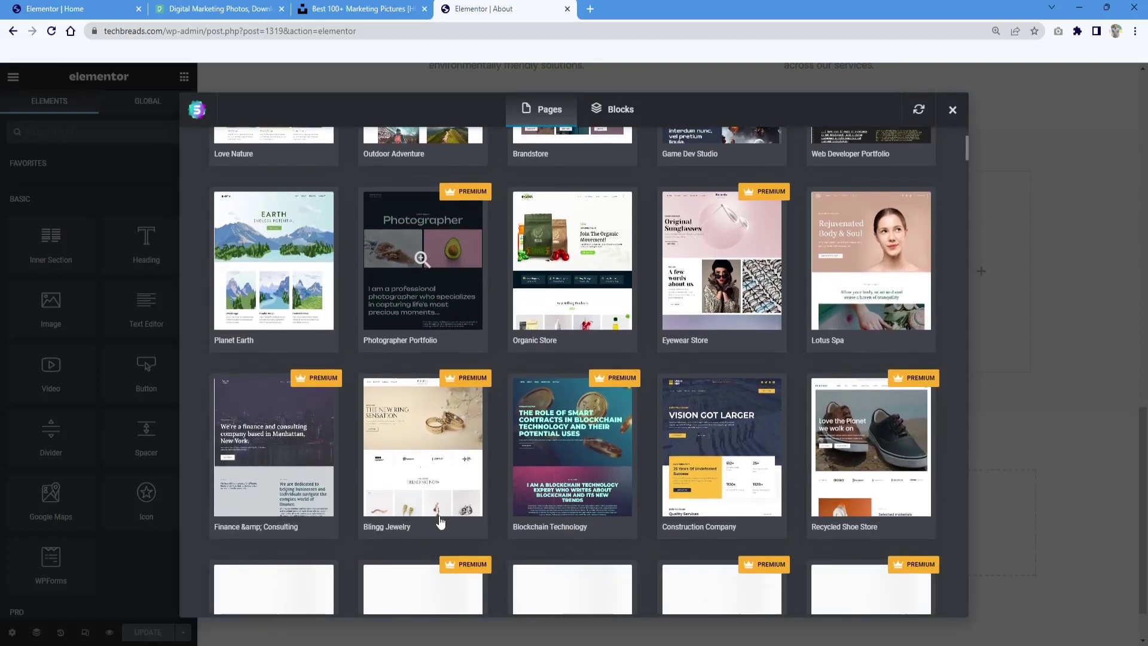
scroll(783, 412, "up", 5)
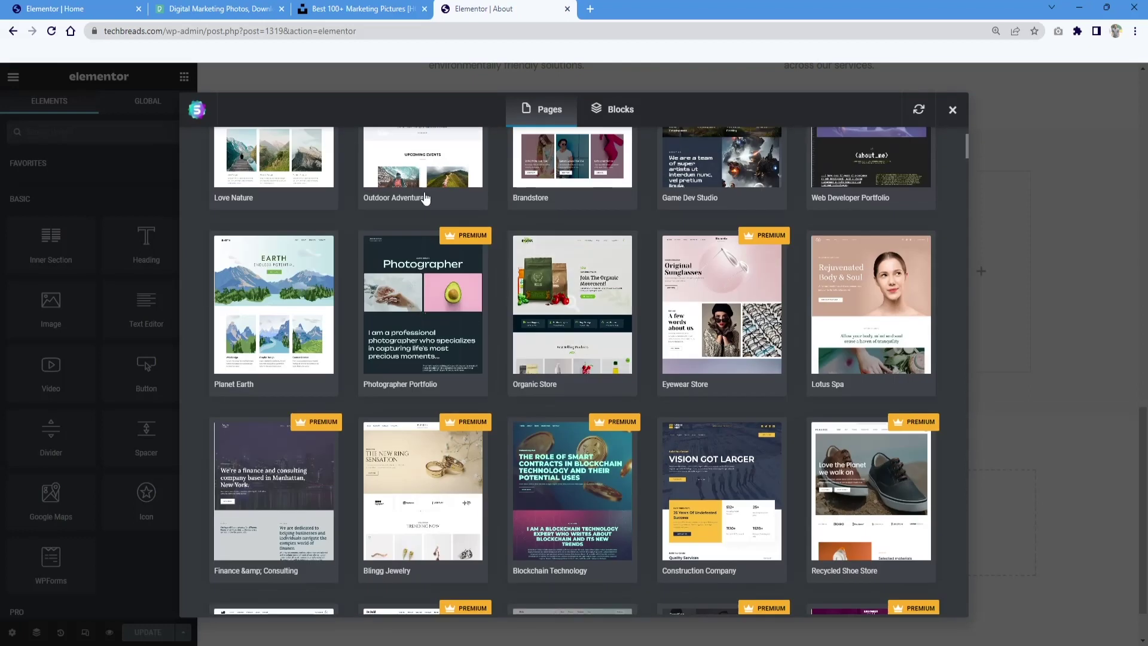
scroll(782, 413, "down", 3)
scroll(782, 411, "down", 1)
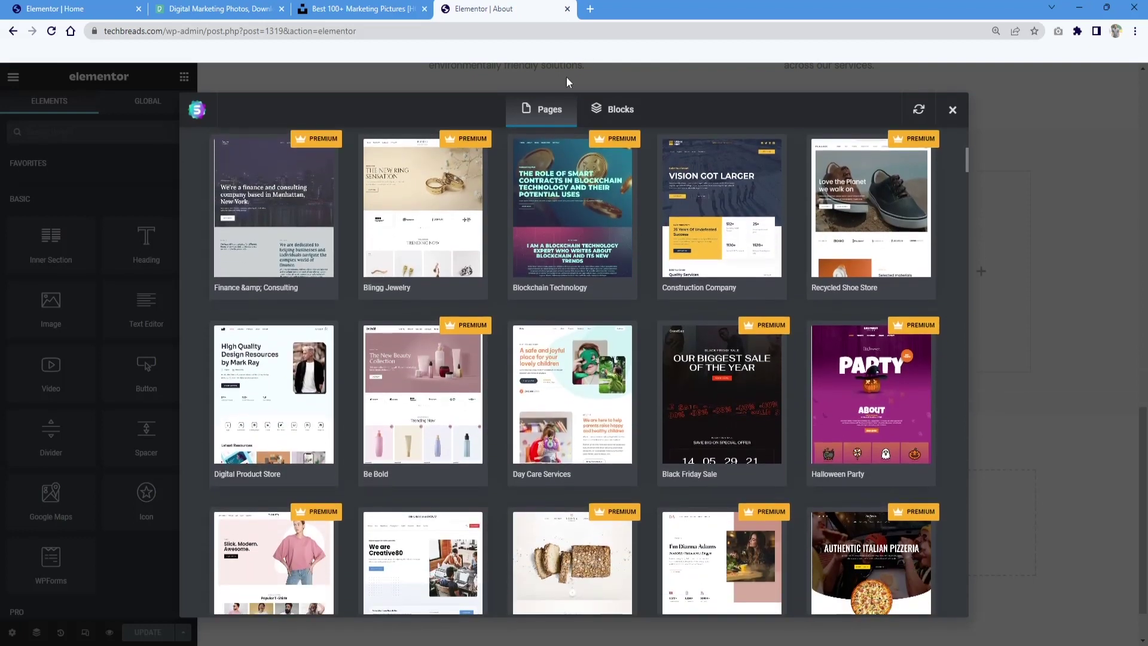
Step: Find the team block with four square portraits and social icons among the template blocks and import it
left_click(607, 109)
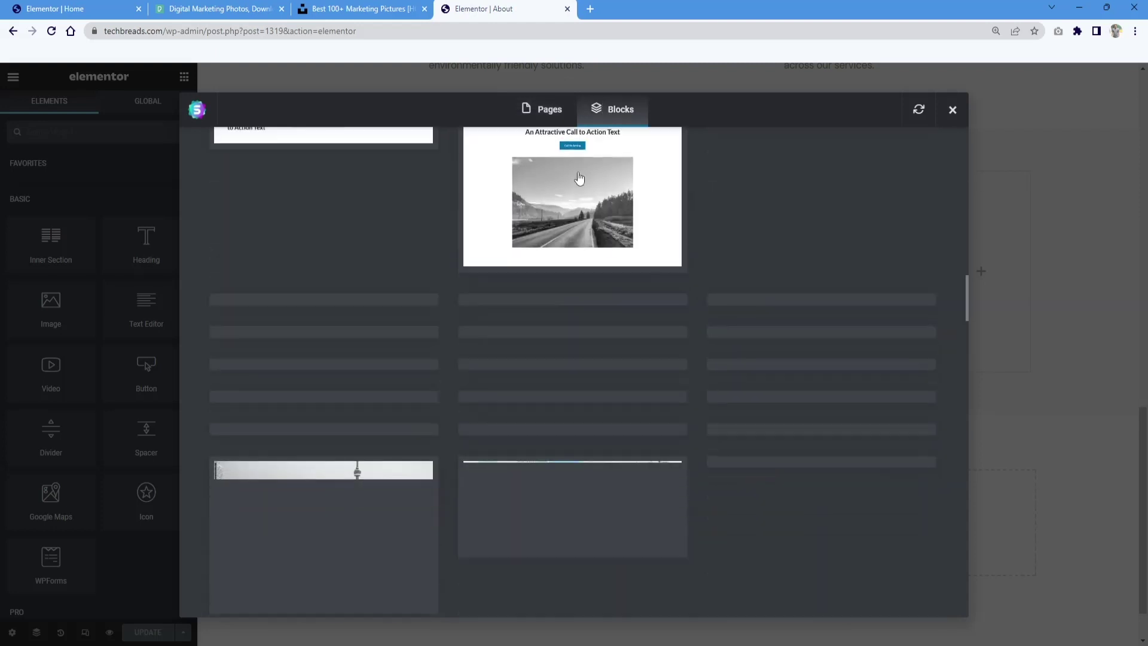
scroll(485, 319, "down", 3)
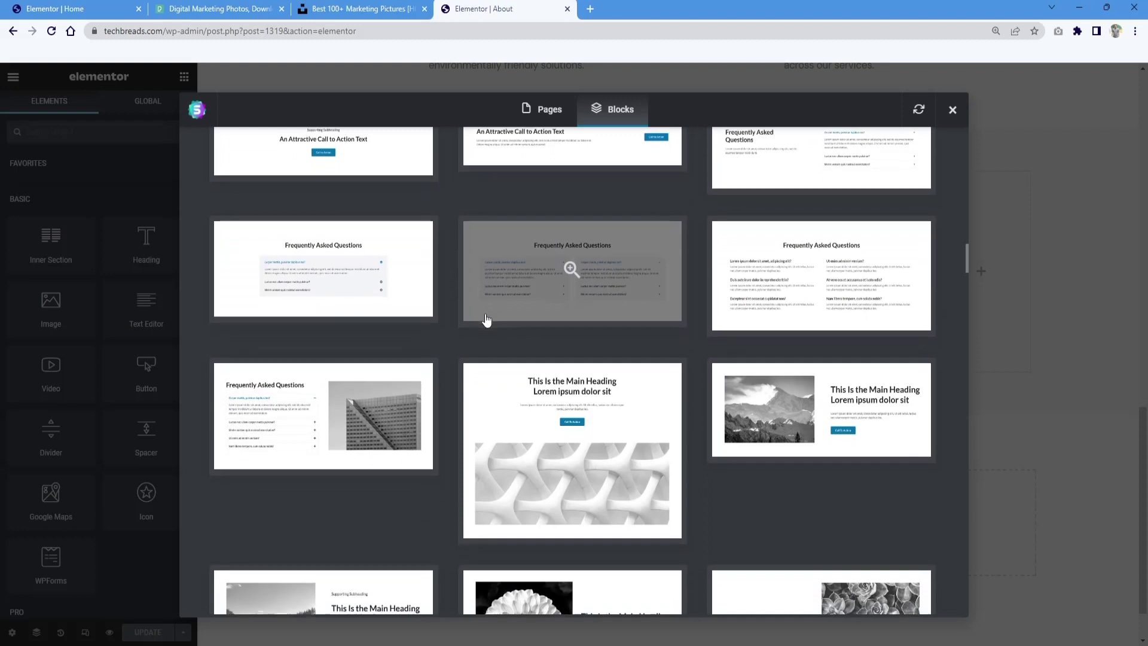
scroll(486, 319, "down", 4)
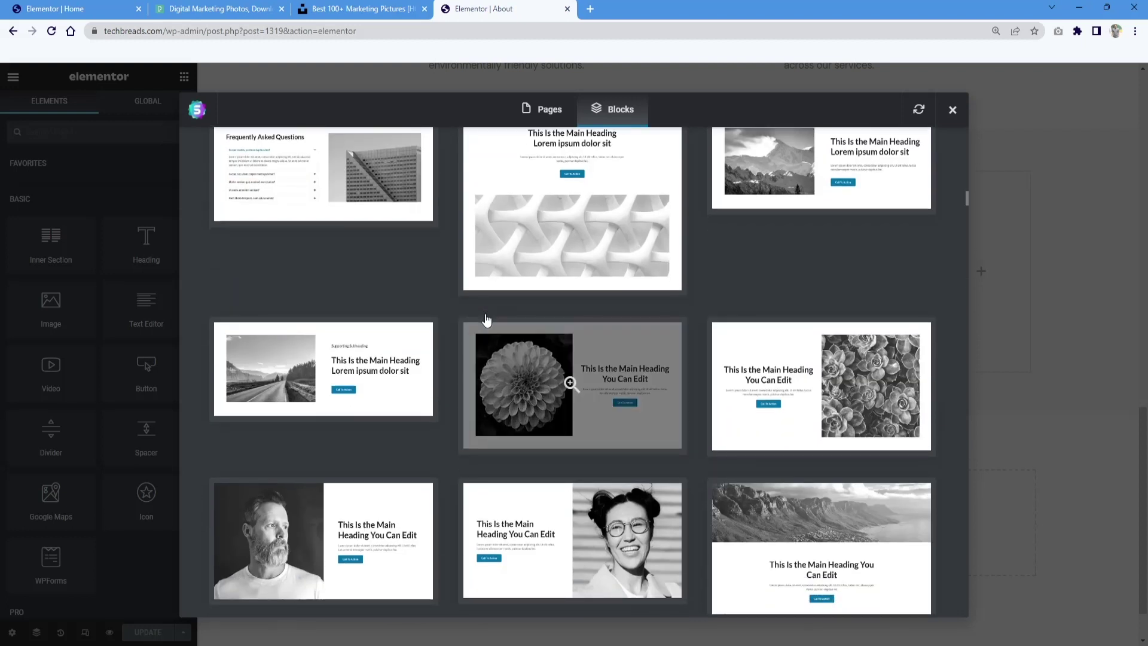
scroll(486, 320, "down", 6)
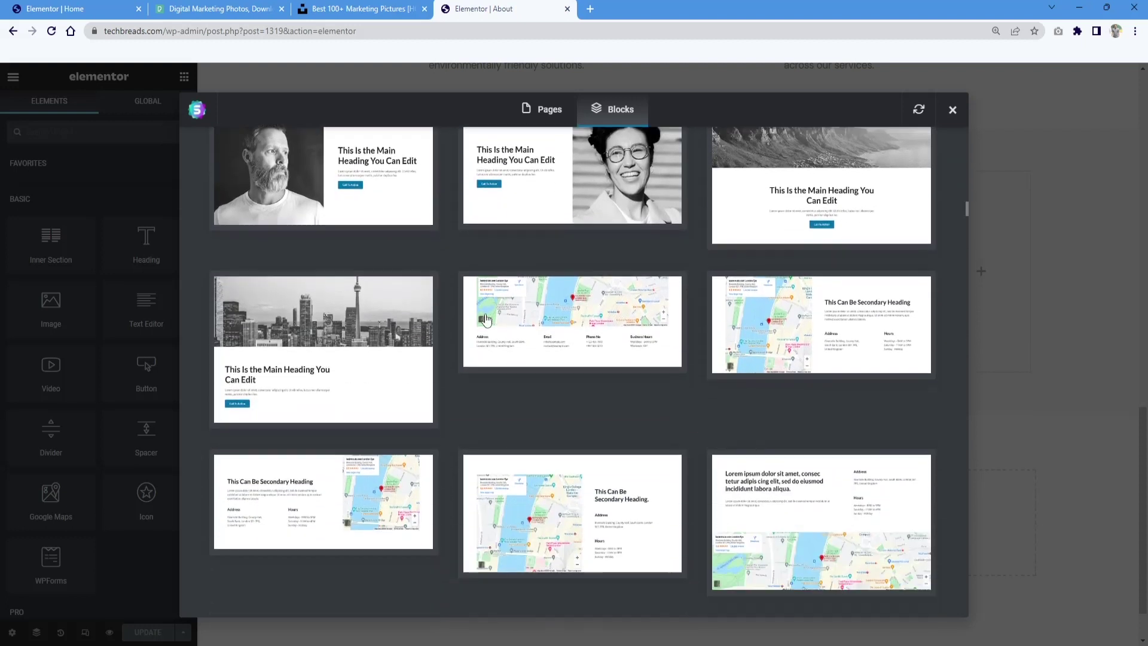
scroll(486, 320, "down", 6)
scroll(486, 320, "down", 4)
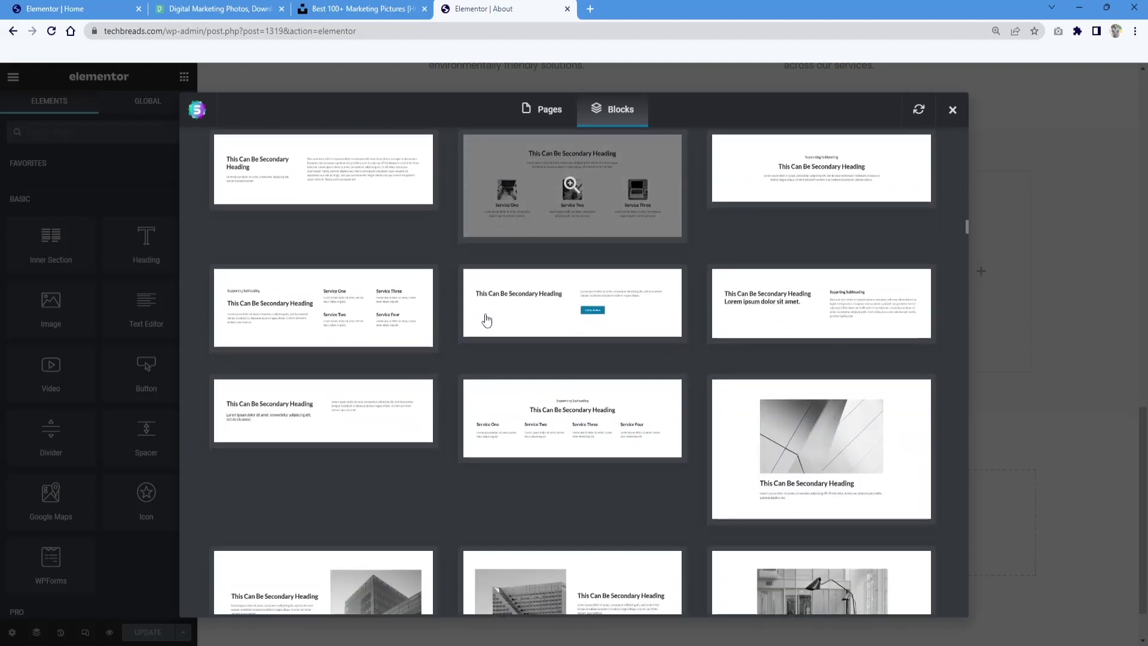
scroll(485, 320, "down", 6)
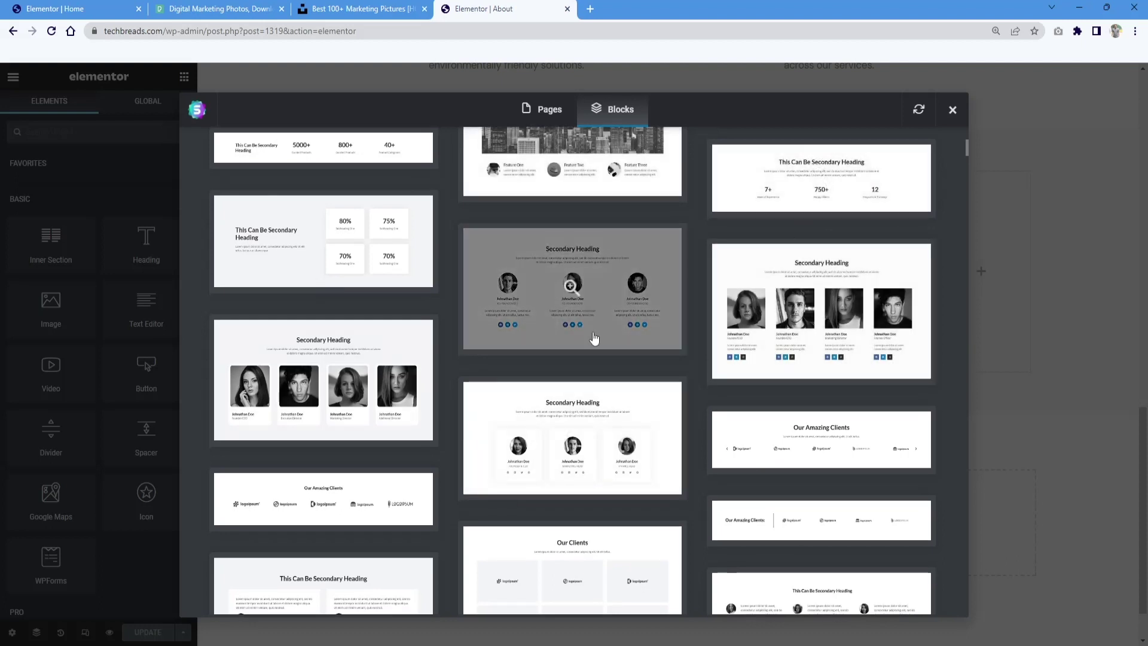
left_click(871, 304)
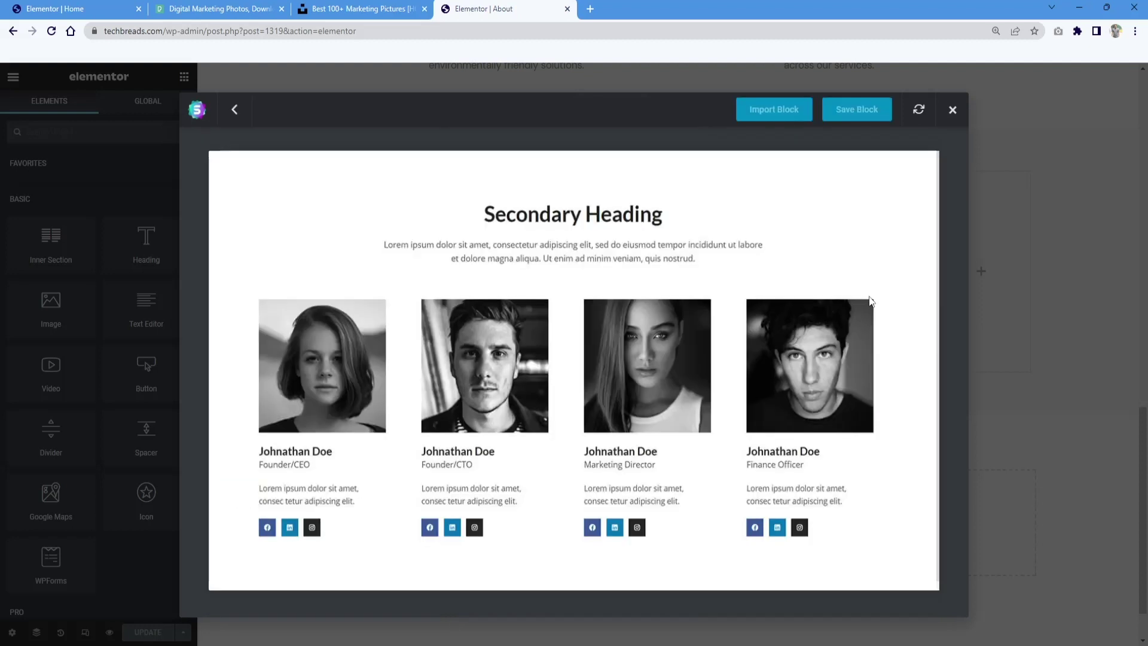
left_click(791, 110)
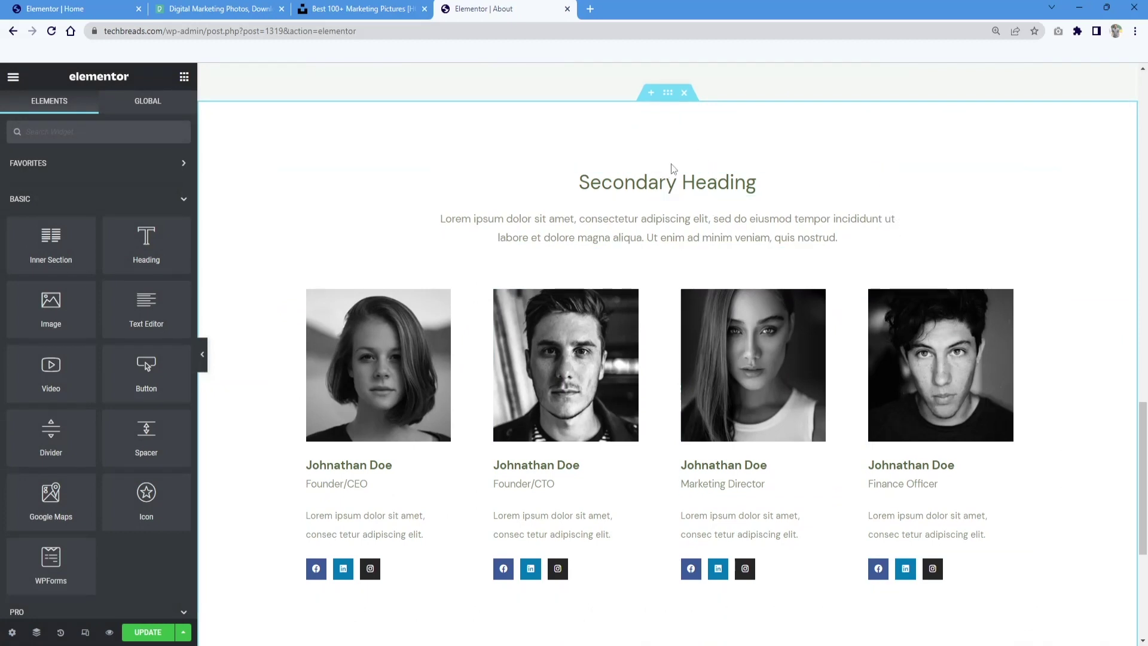
left_click_drag(659, 161, 623, 428)
scroll(684, 370, "down", 6)
scroll(683, 371, "down", 1)
key("ctrl+z")
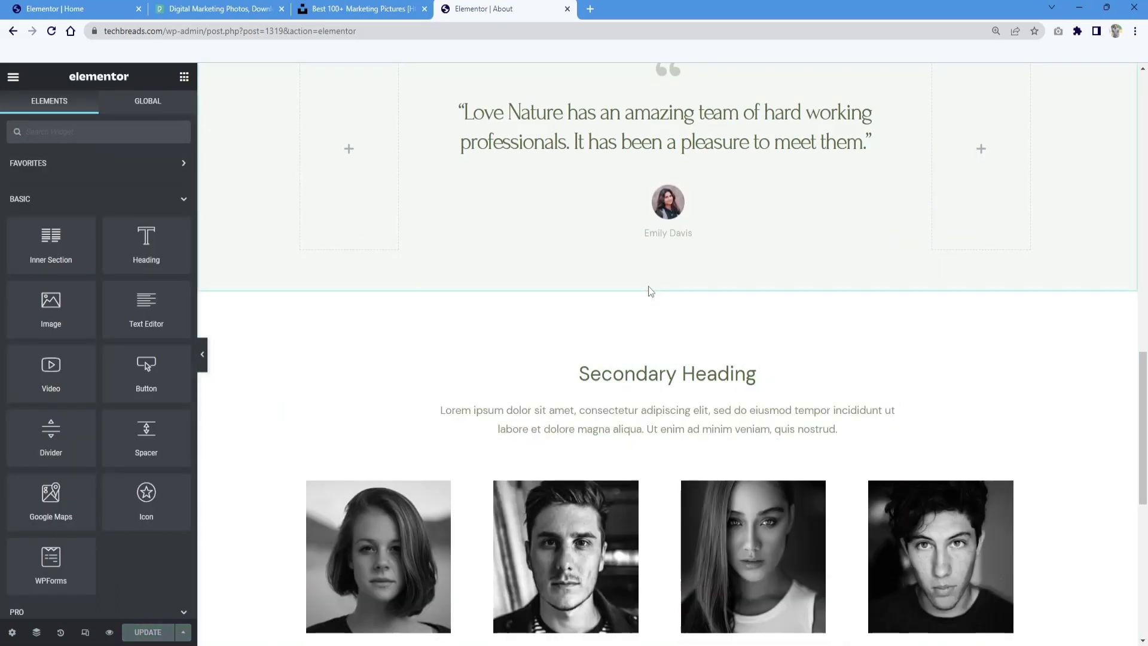
Step: Move the team section above the testimonial, directly below Our Mission and Our Values
left_click_drag(667, 288, 614, 413)
scroll(617, 359, "down", 4)
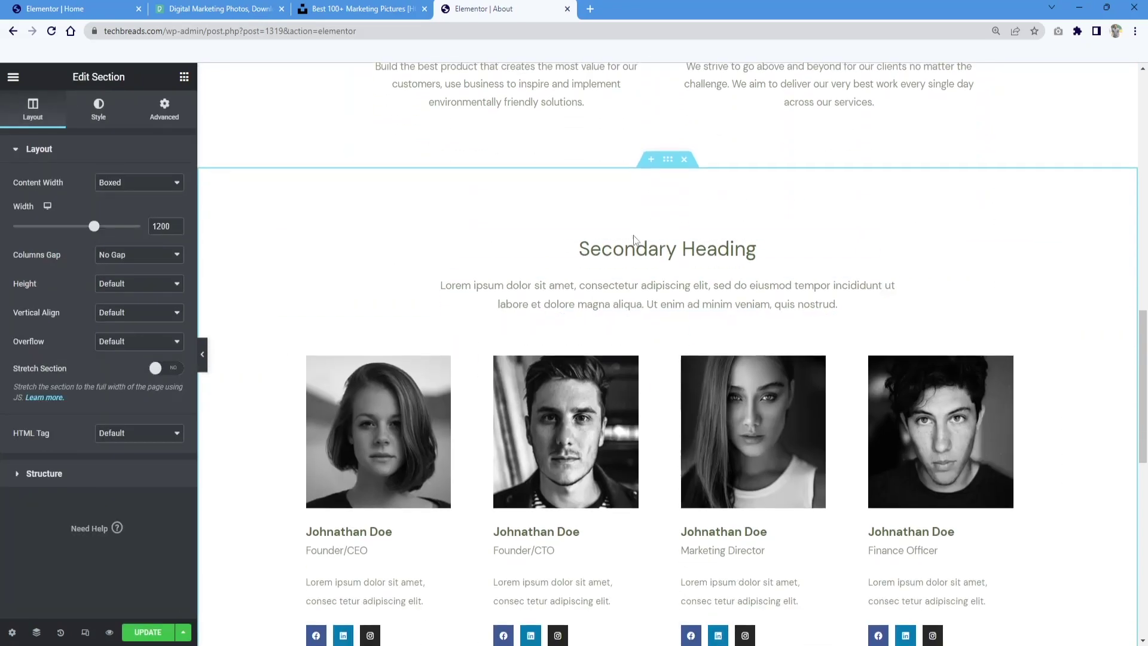
Step: Replace the team section's heading text with "Who Are We"
left_click(769, 246)
left_click_drag(772, 247, 542, 261)
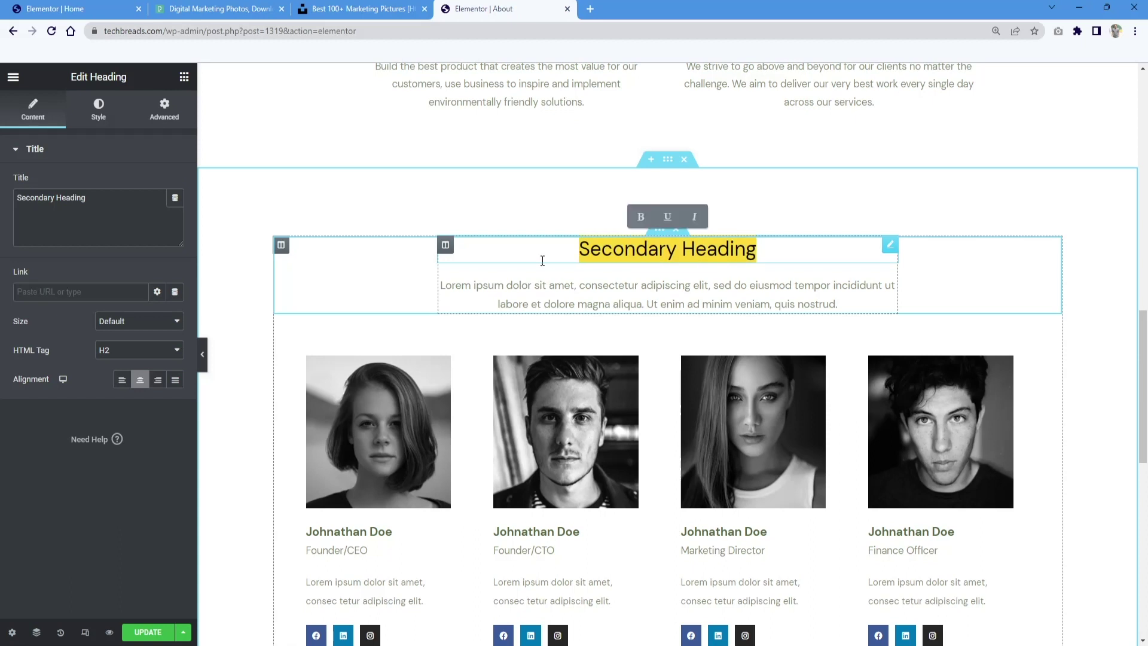
type("W")
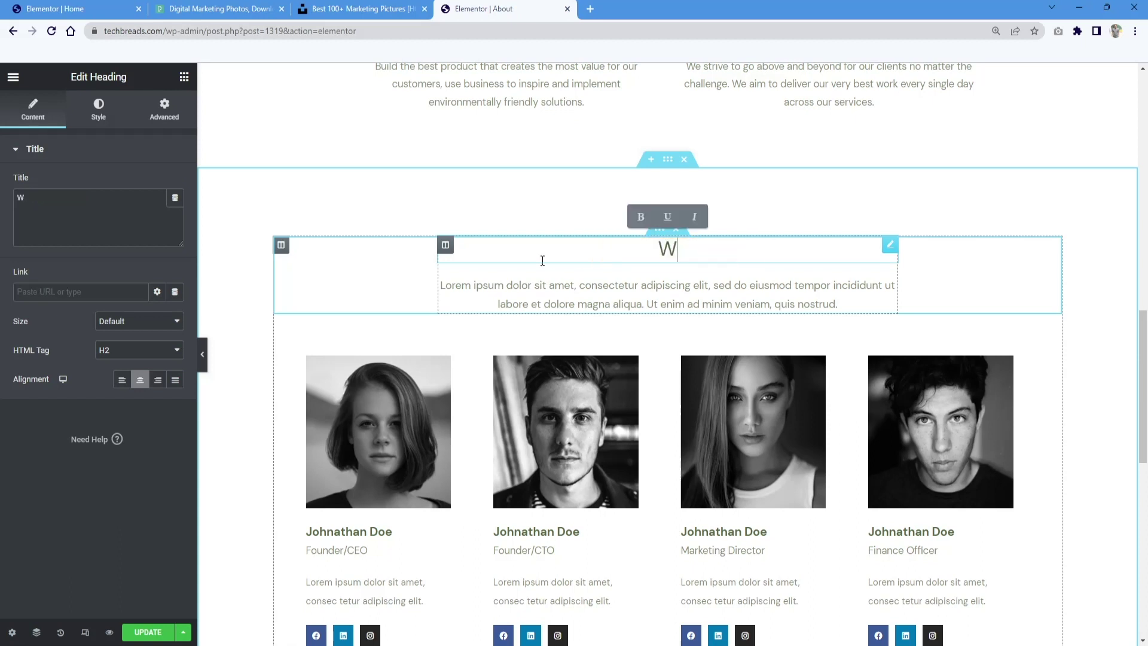
type("ho ")
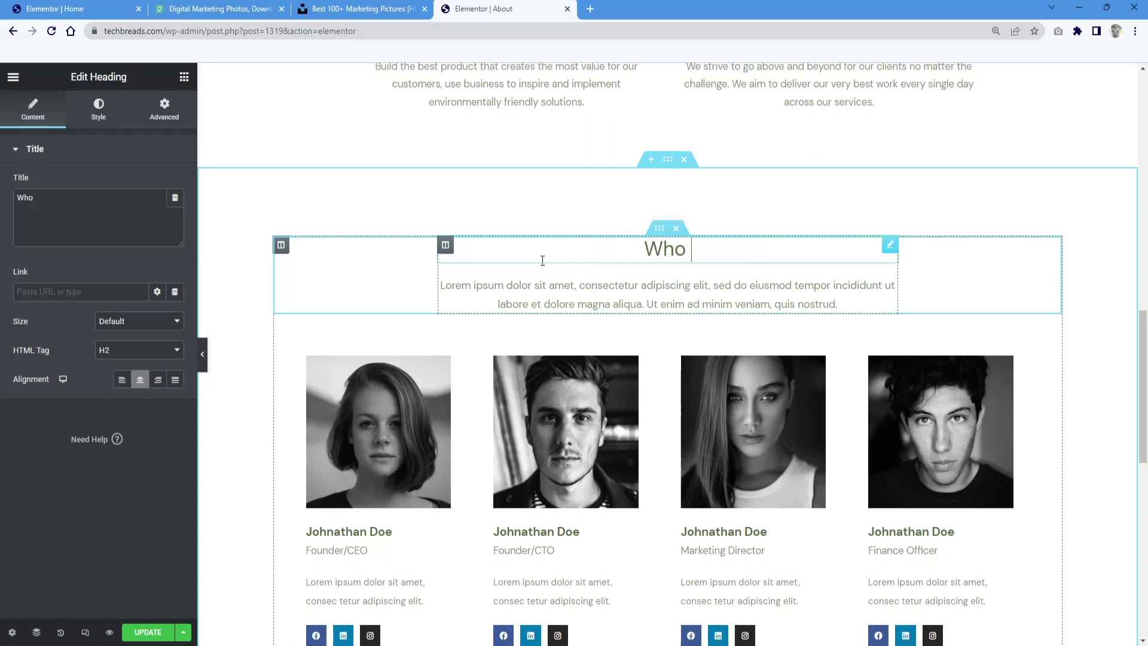
type("Are")
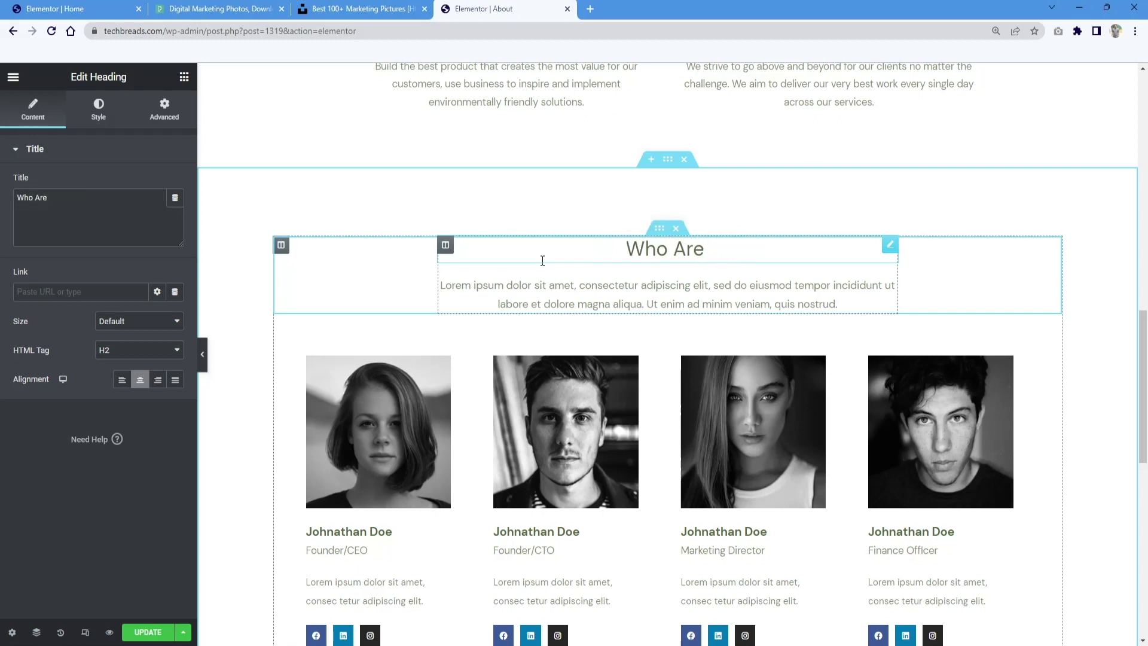
type(" We")
Step: Examine the editable intro paragraph of the team section and the first team member's name, role and description text
left_click(474, 300)
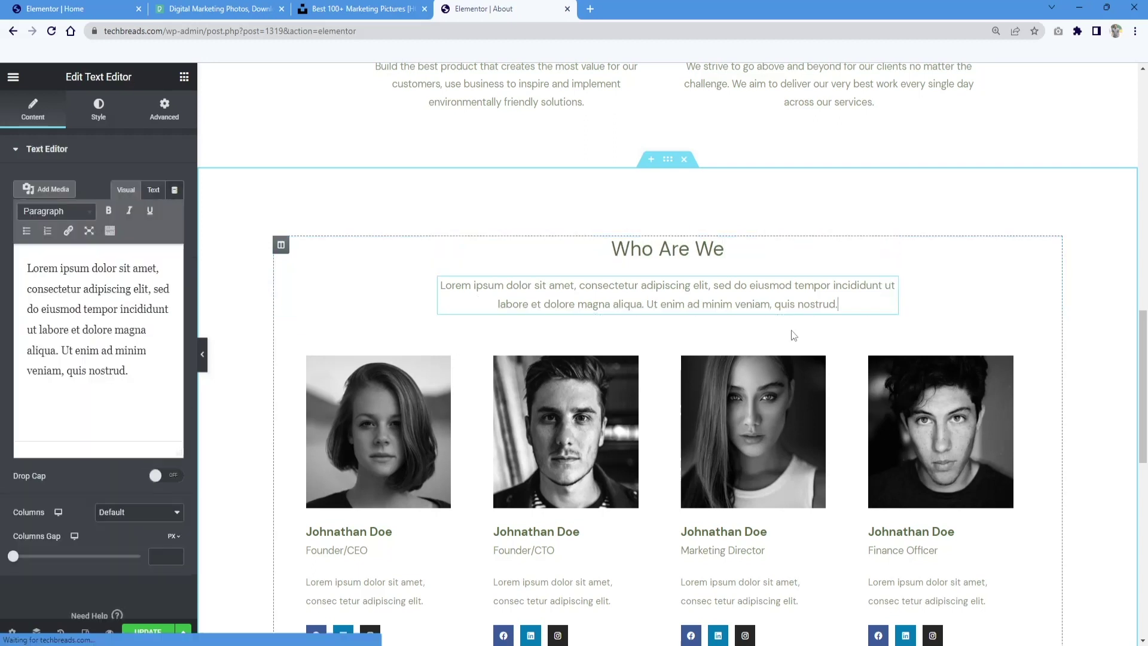
left_click_drag(838, 305, 406, 267)
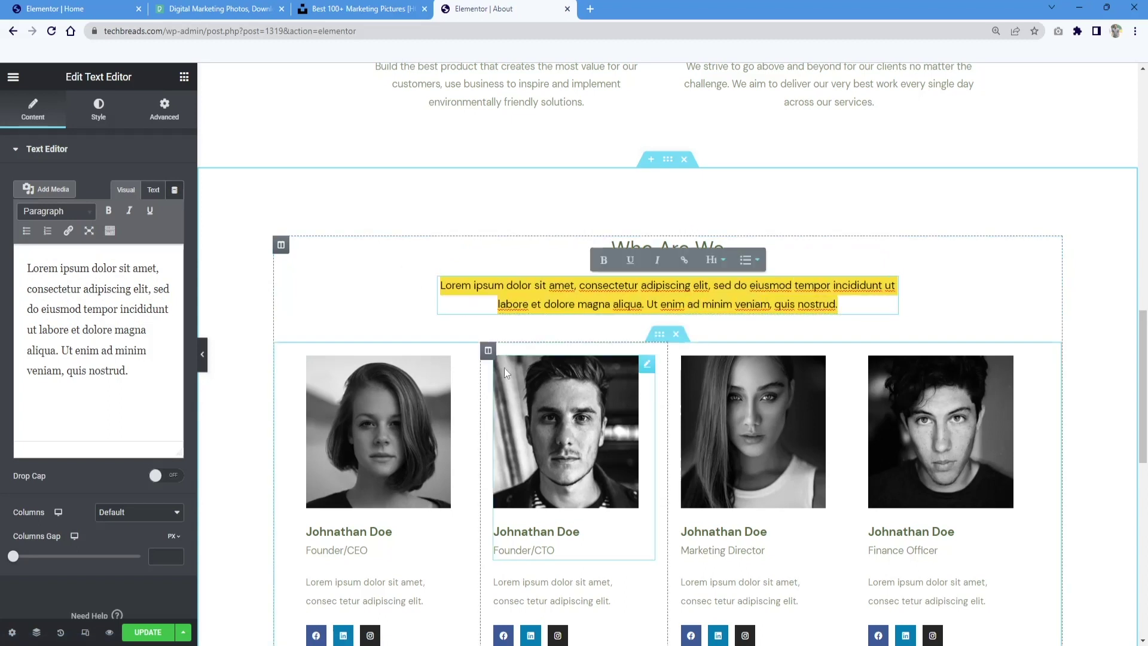
scroll(453, 336, "down", 2)
scroll(453, 336, "down", 1)
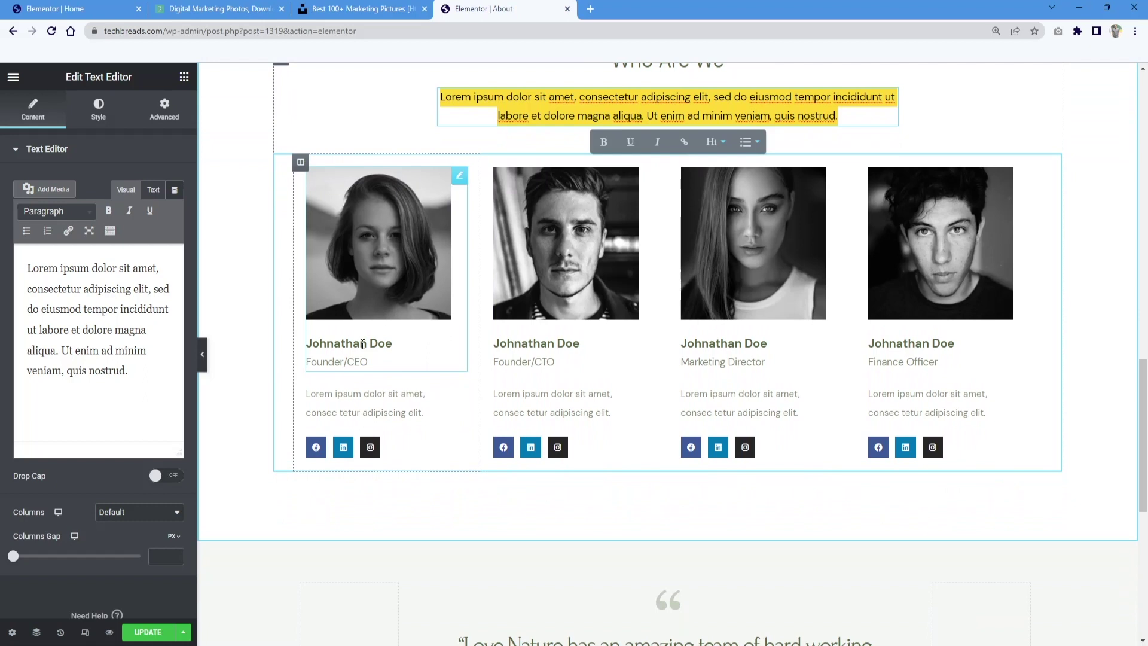
left_click(371, 361)
left_click_drag(371, 361, 252, 355)
left_click(412, 398)
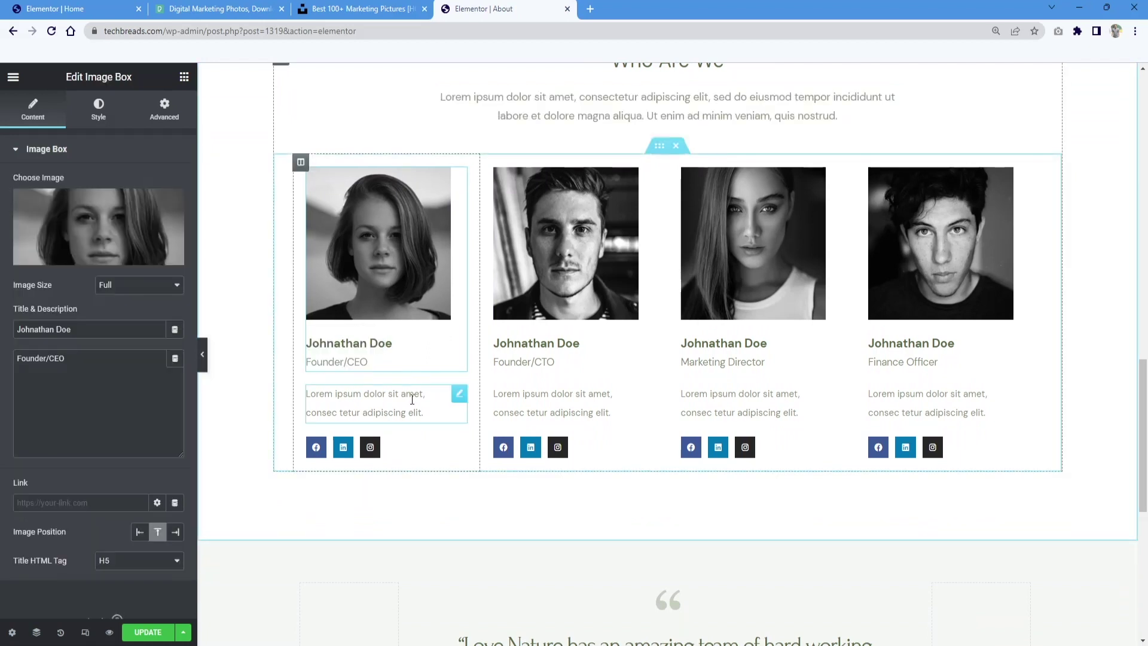
left_click(412, 399)
Step: Open the first team member's social icons and inspect the Facebook item's icon, link and color settings
left_click(320, 457)
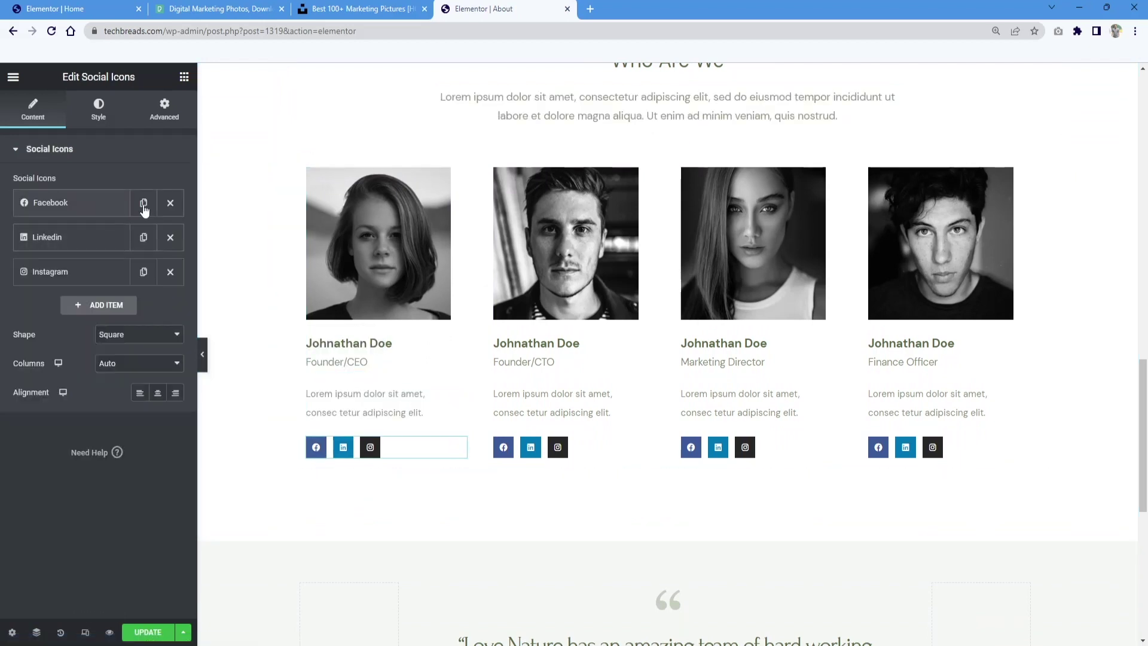
left_click(96, 217)
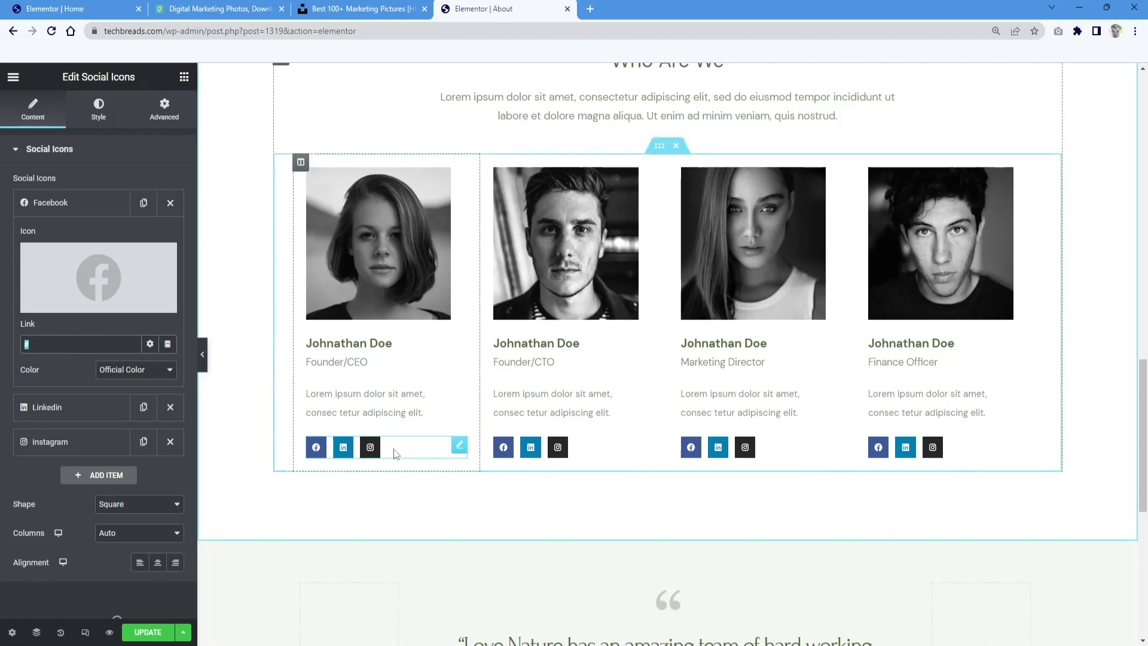
scroll(589, 449, "up", 15)
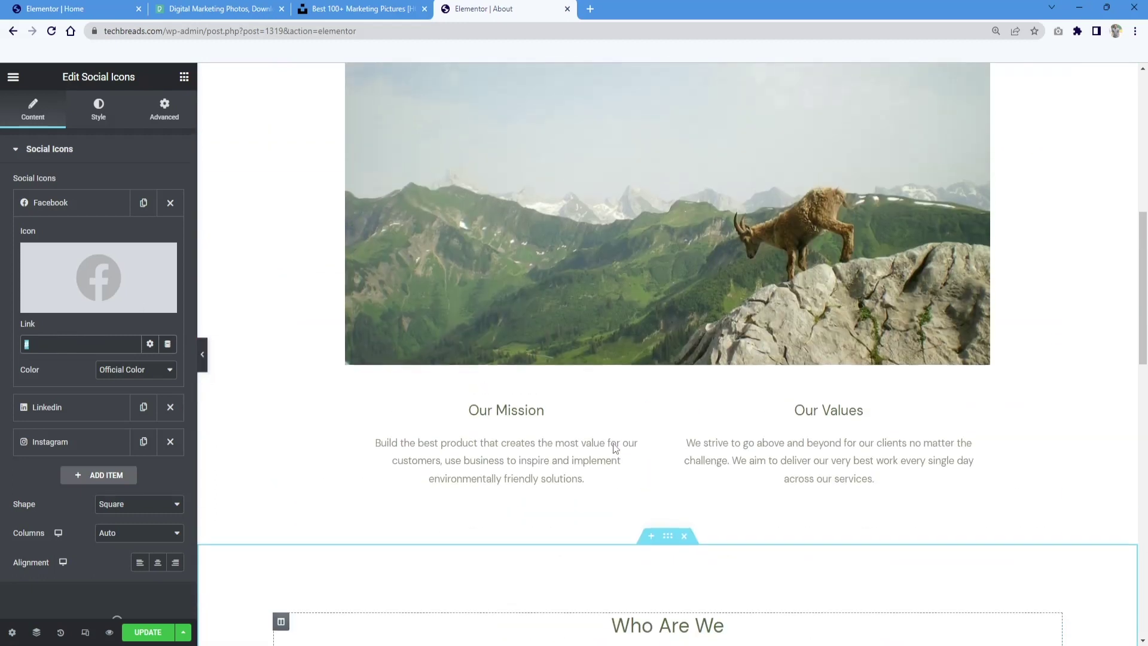
Step: Delete the testimonial section below the team section on the About page
scroll(615, 448, "up", 3)
scroll(614, 442, "down", 20)
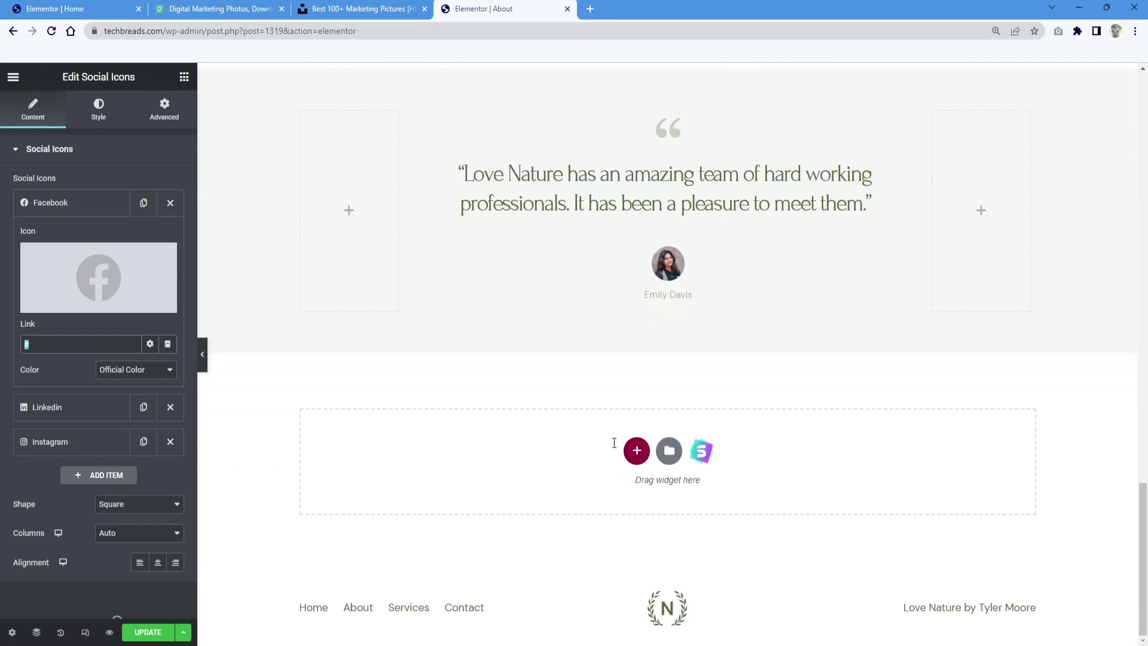
scroll(614, 442, "up", 2)
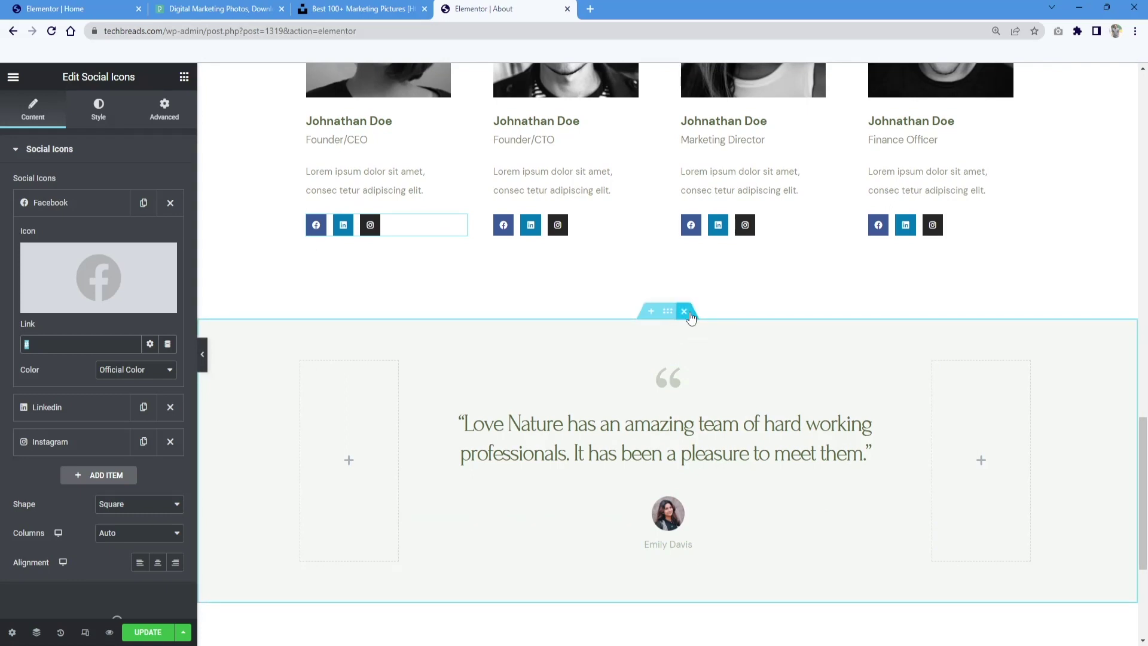
left_click(686, 312)
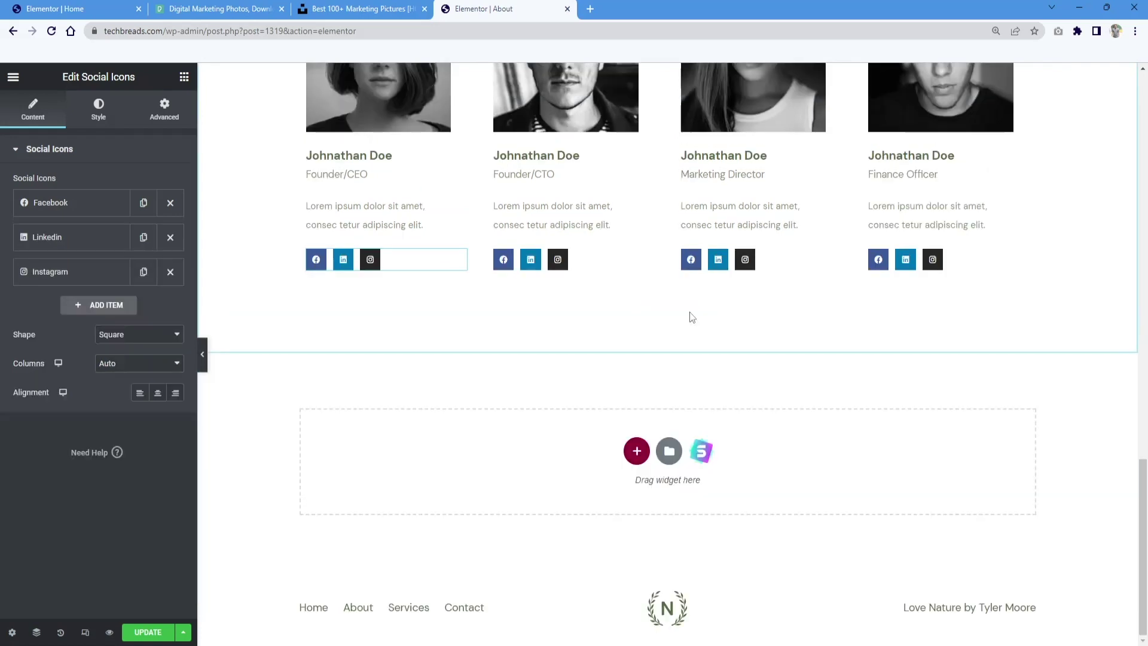
Step: Insert the "Our Clients" block with six logo boxes from the template library below the team section
scroll(640, 350, "up", 9)
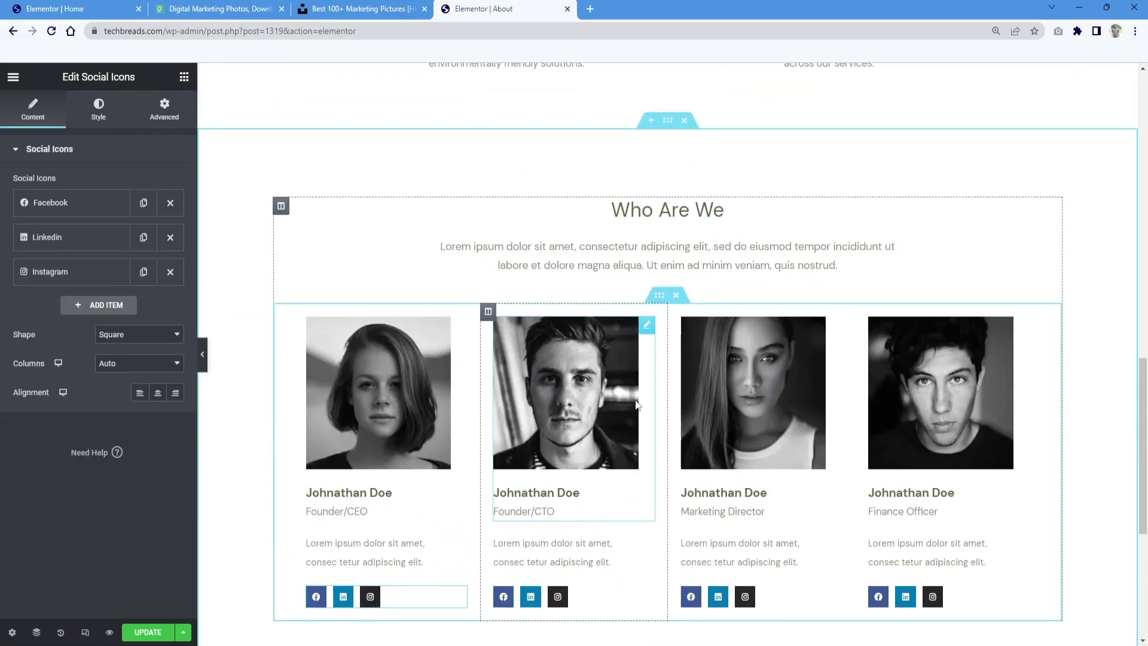
scroll(635, 400, "up", 11)
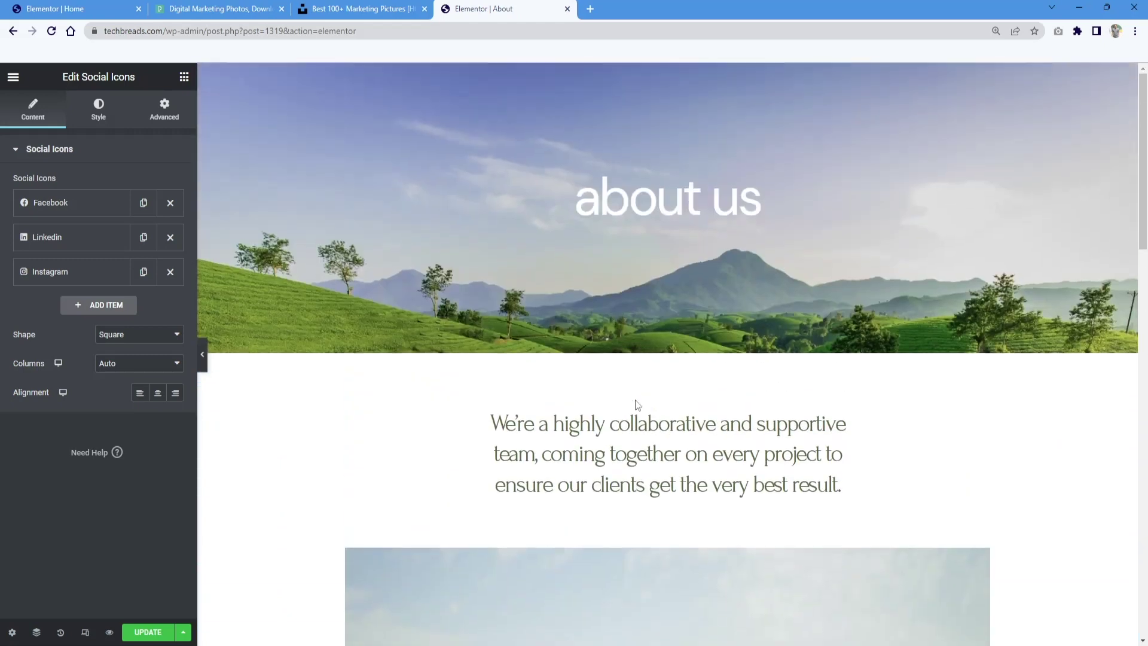
scroll(635, 400, "down", 19)
scroll(634, 400, "down", 3)
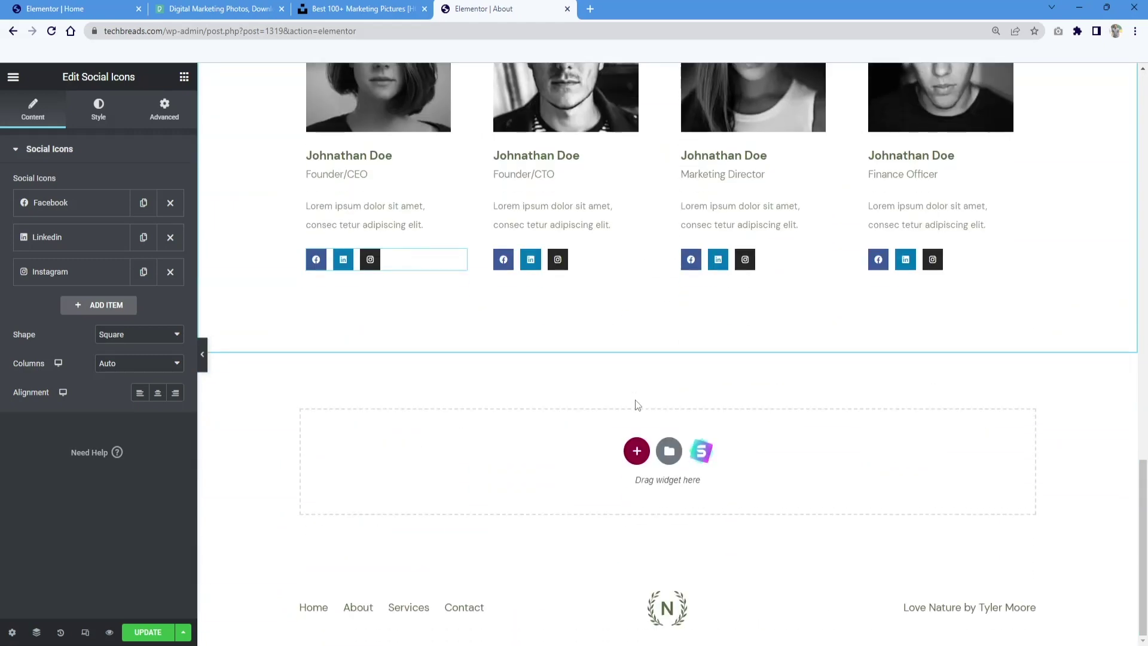
left_click(714, 452)
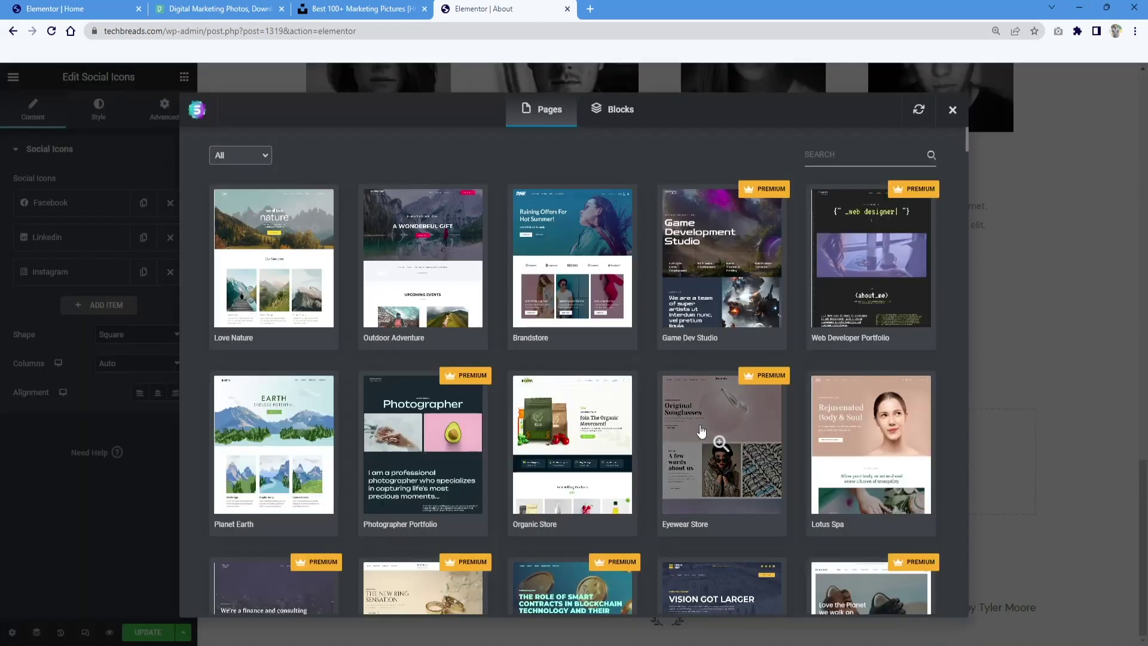
left_click(608, 113)
scroll(557, 397, "down", 15)
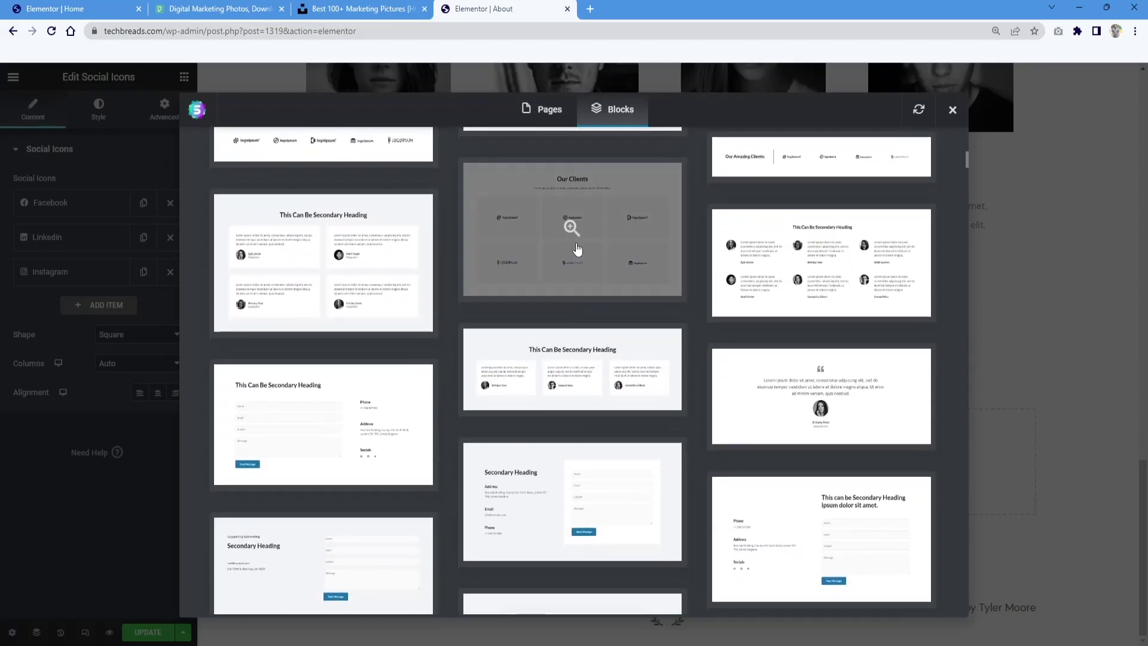
left_click(572, 227)
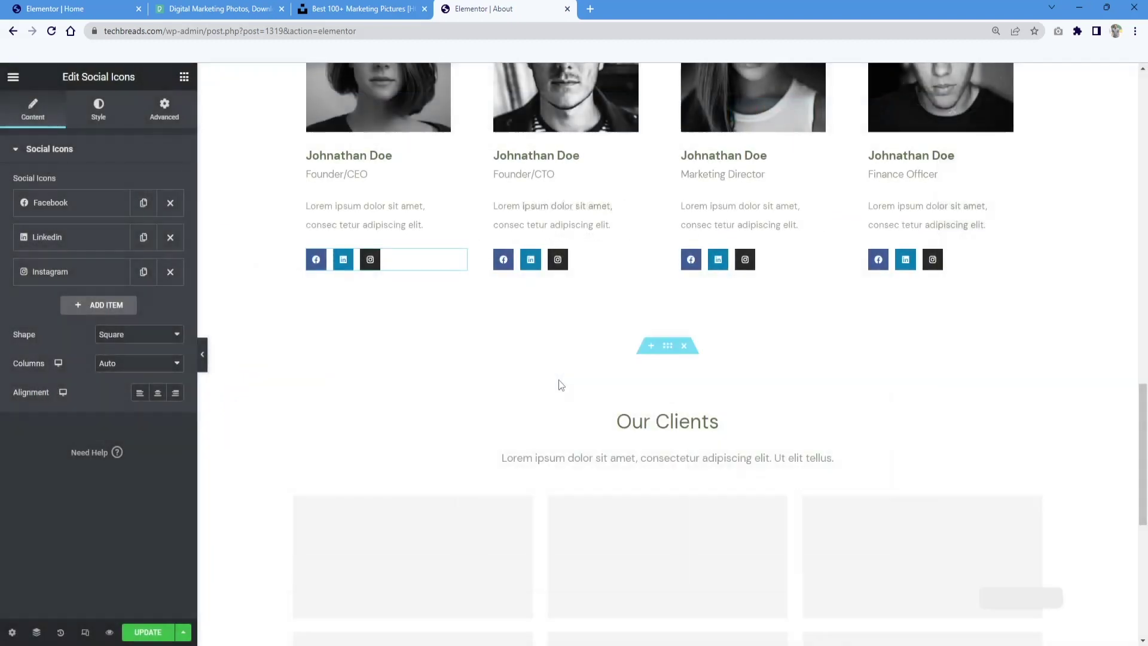
Step: Update the About page and review its live version down to the "Our Clients" section
scroll(560, 386, "down", 1)
scroll(871, 282, "up", 2)
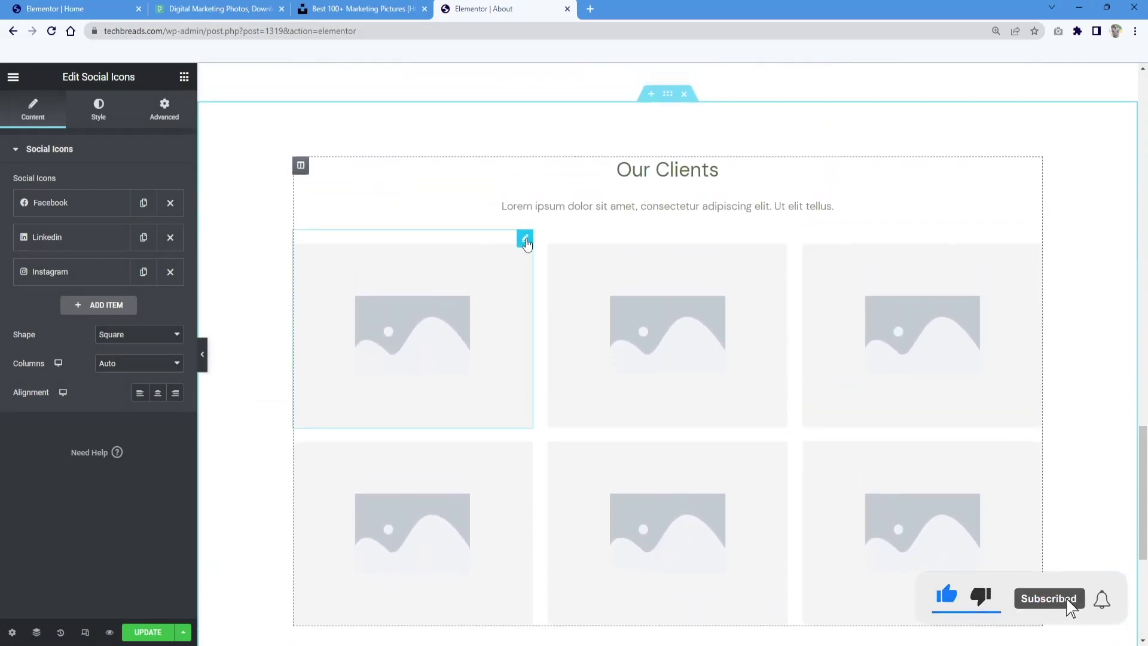
scroll(746, 497, "down", 5)
scroll(746, 497, "up", 5)
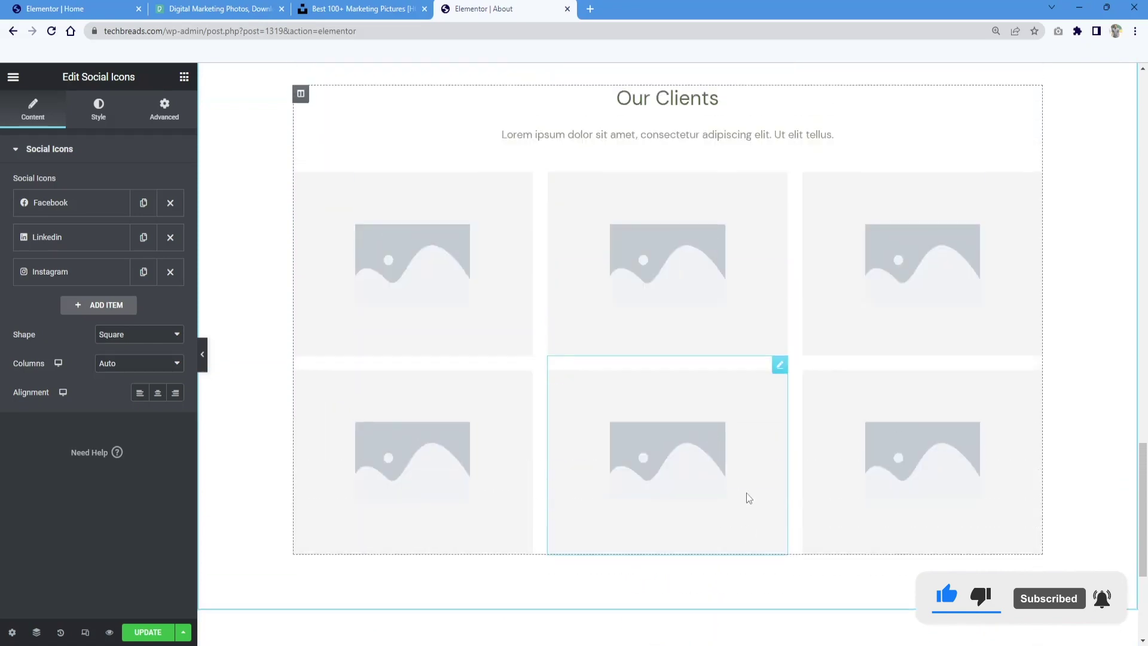
scroll(701, 257, "up", 6)
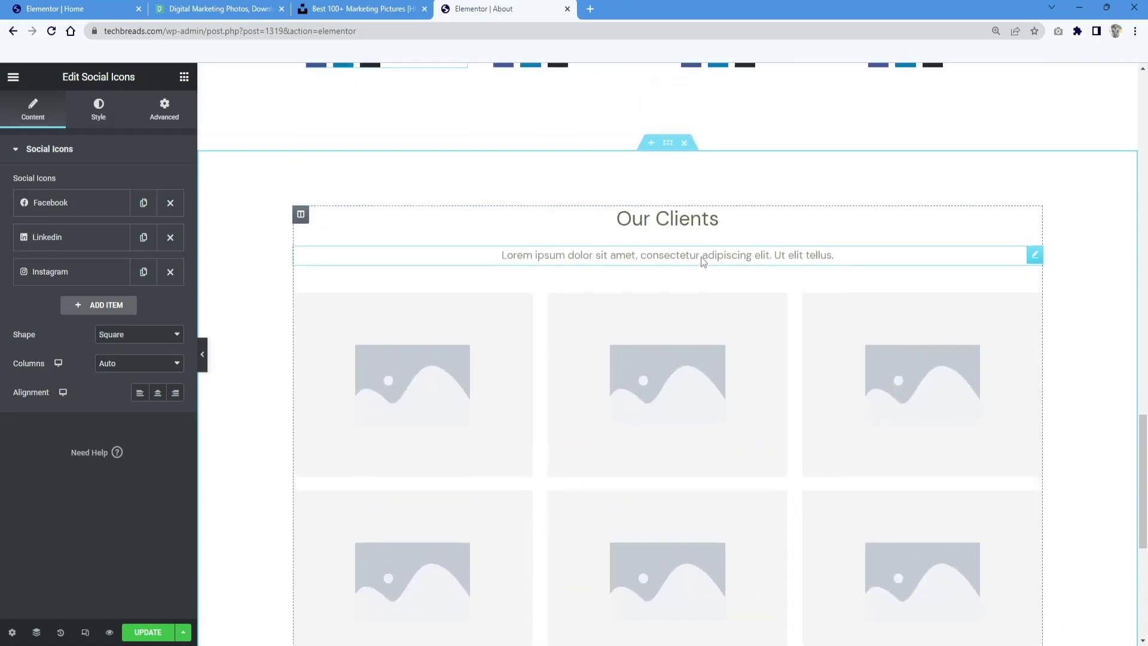
scroll(701, 256, "up", 15)
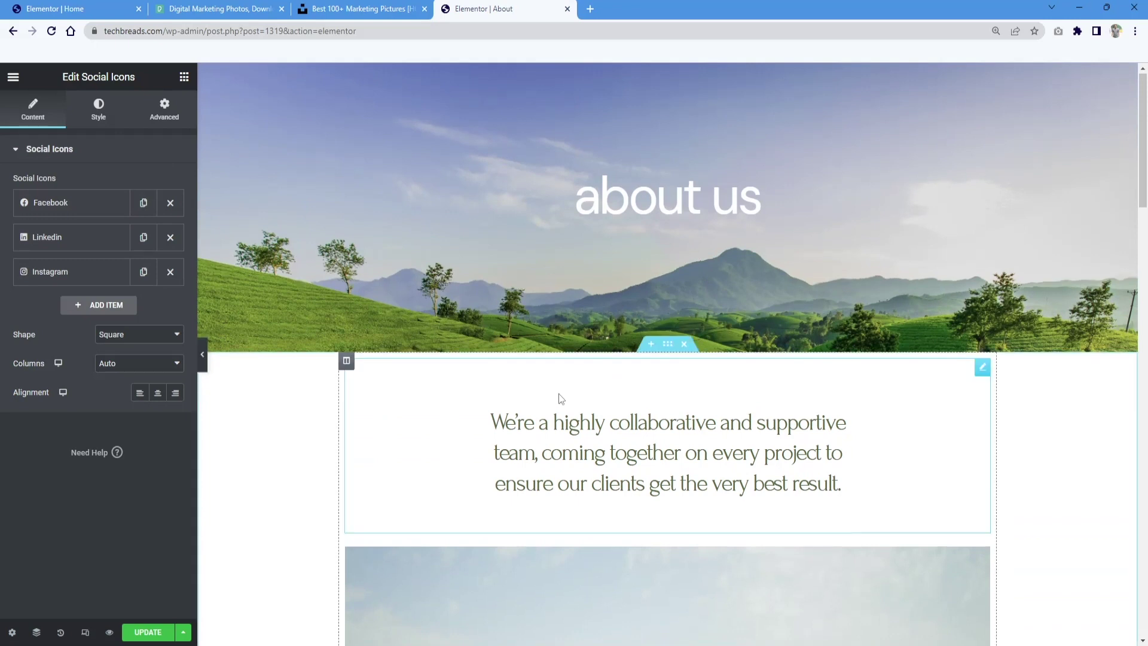
scroll(559, 395, "down", 6)
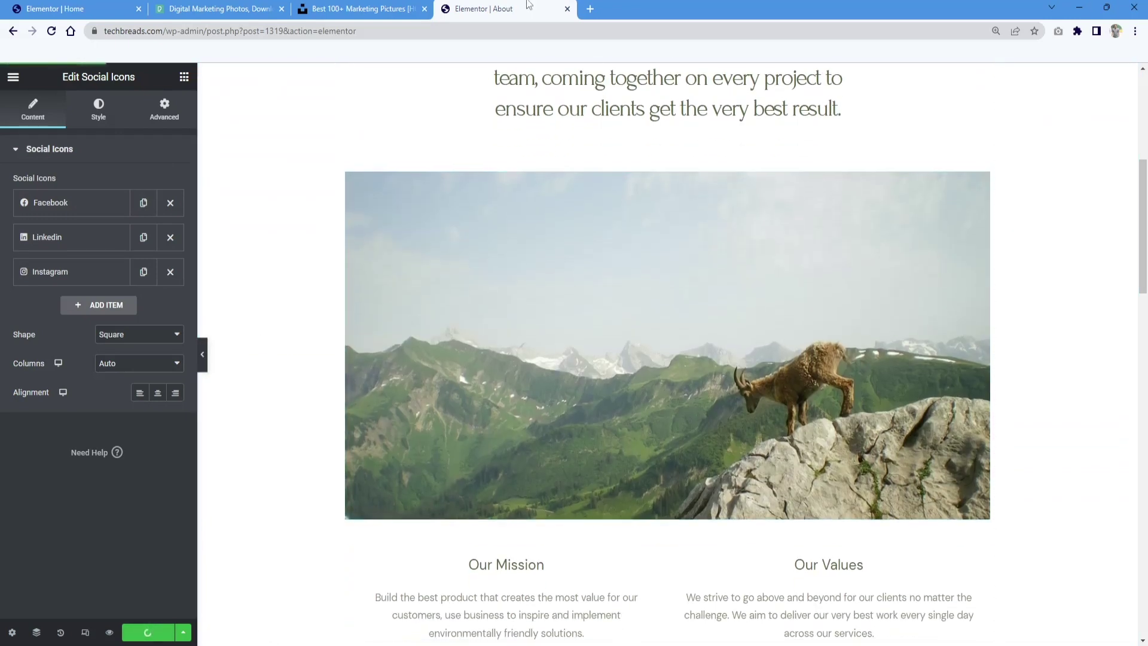
left_click(13, 76)
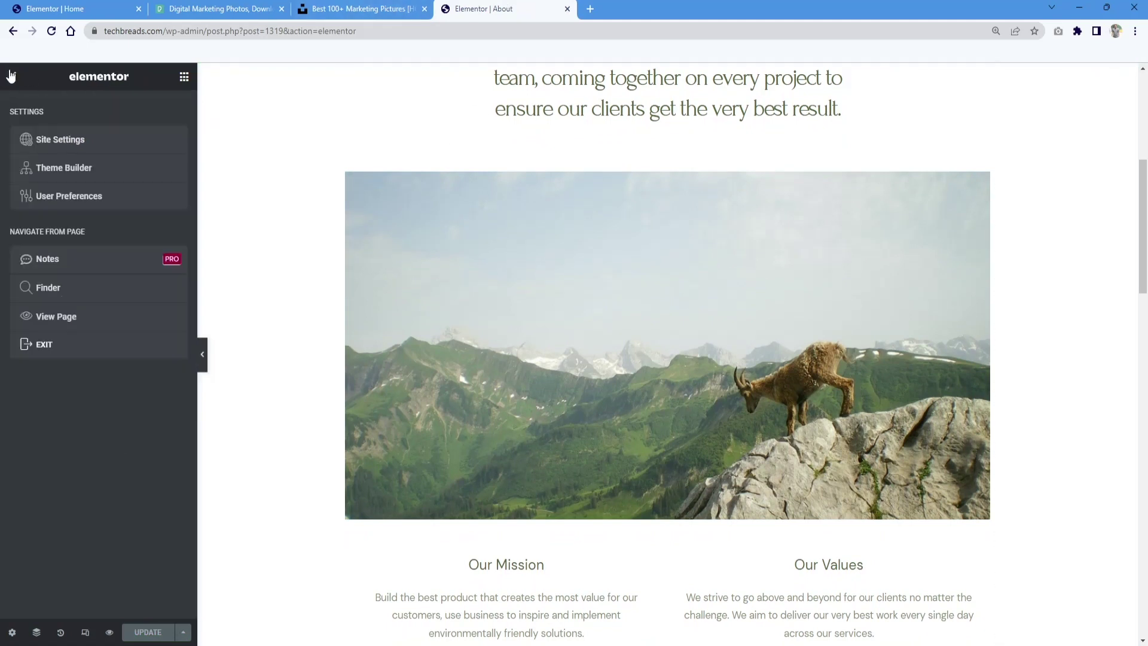
left_click(85, 319)
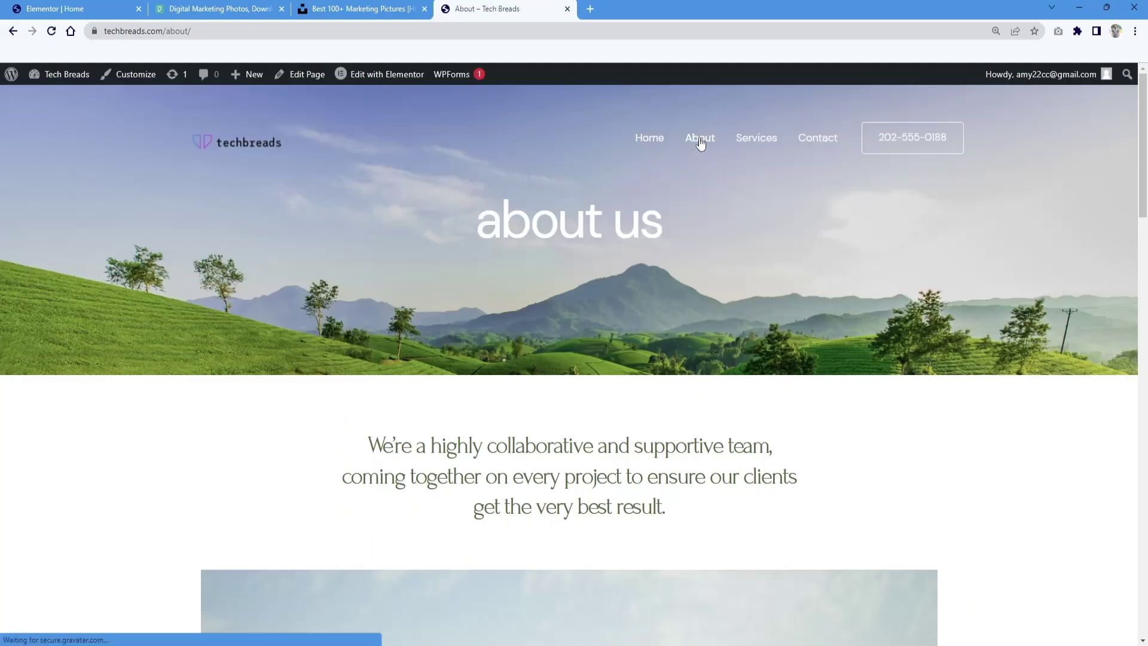
scroll(554, 349, "down", 12)
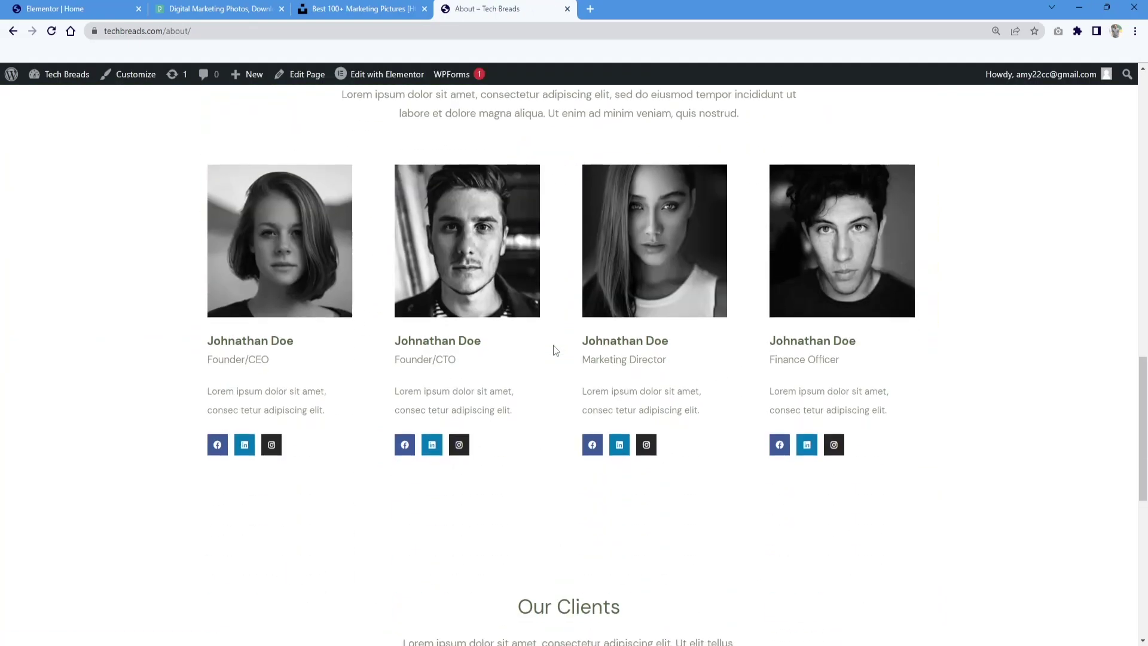
scroll(553, 347, "down", 9)
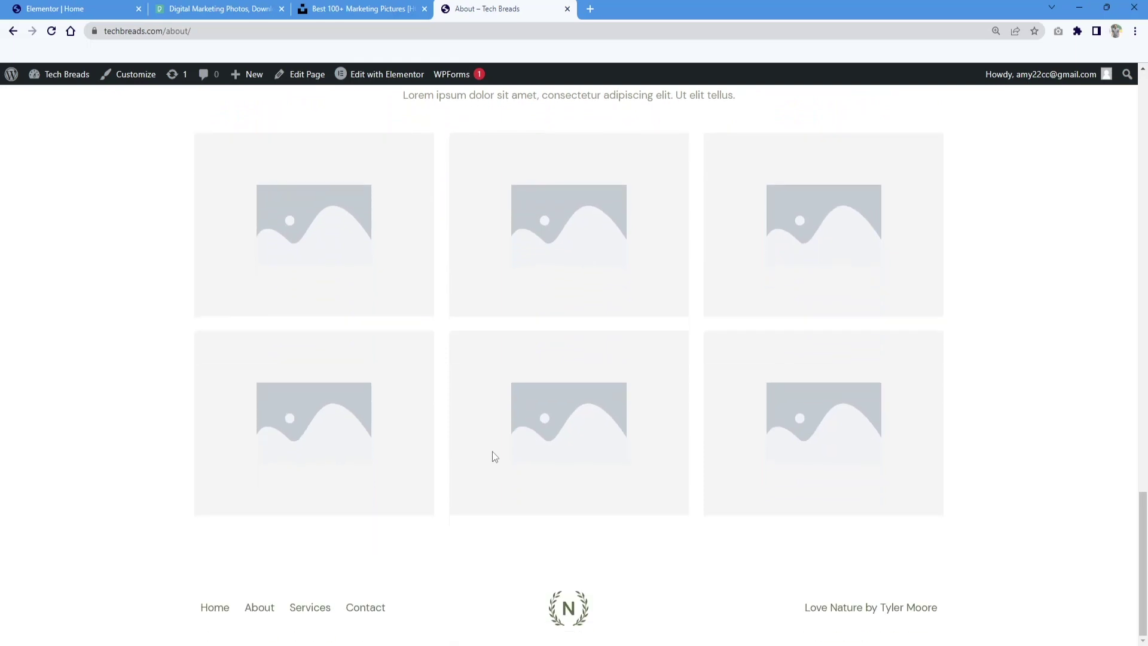
Step: Open the live Contact page and review its contact details, message form and team photo section
scroll(494, 454, "up", 20)
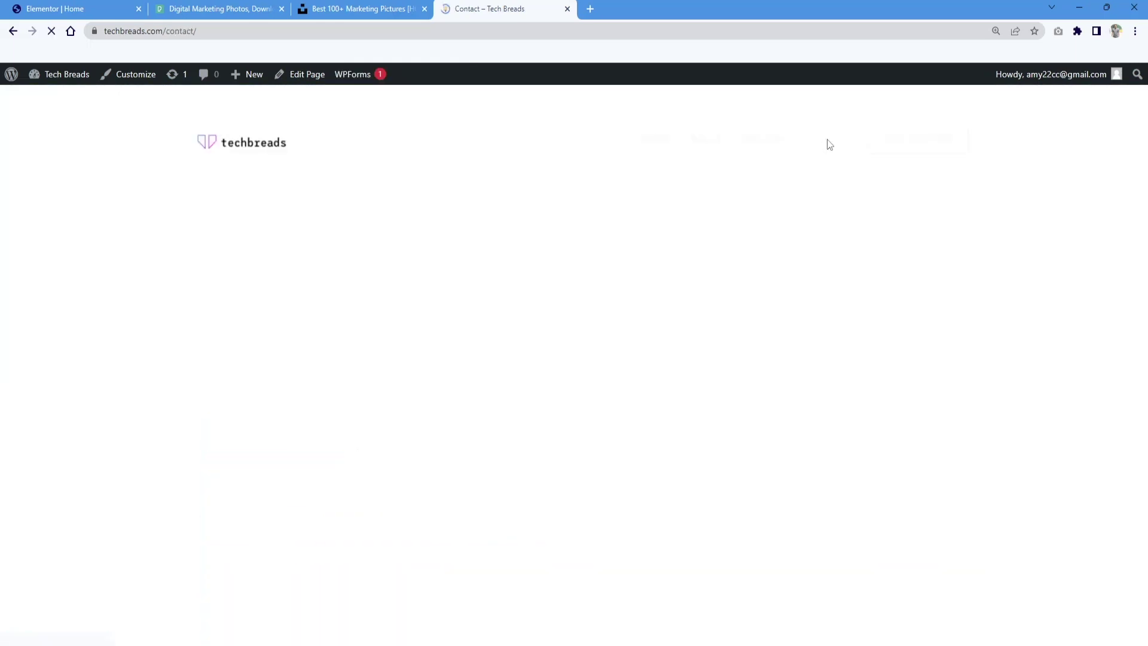
scroll(392, 226, "down", 5)
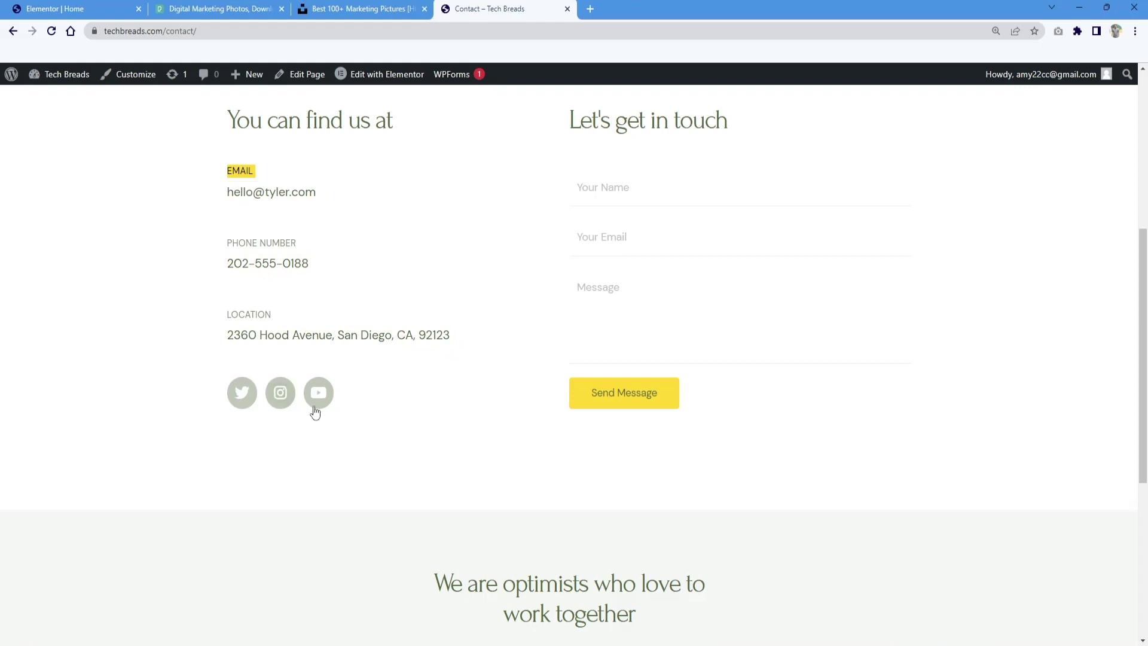
scroll(485, 425, "down", 5)
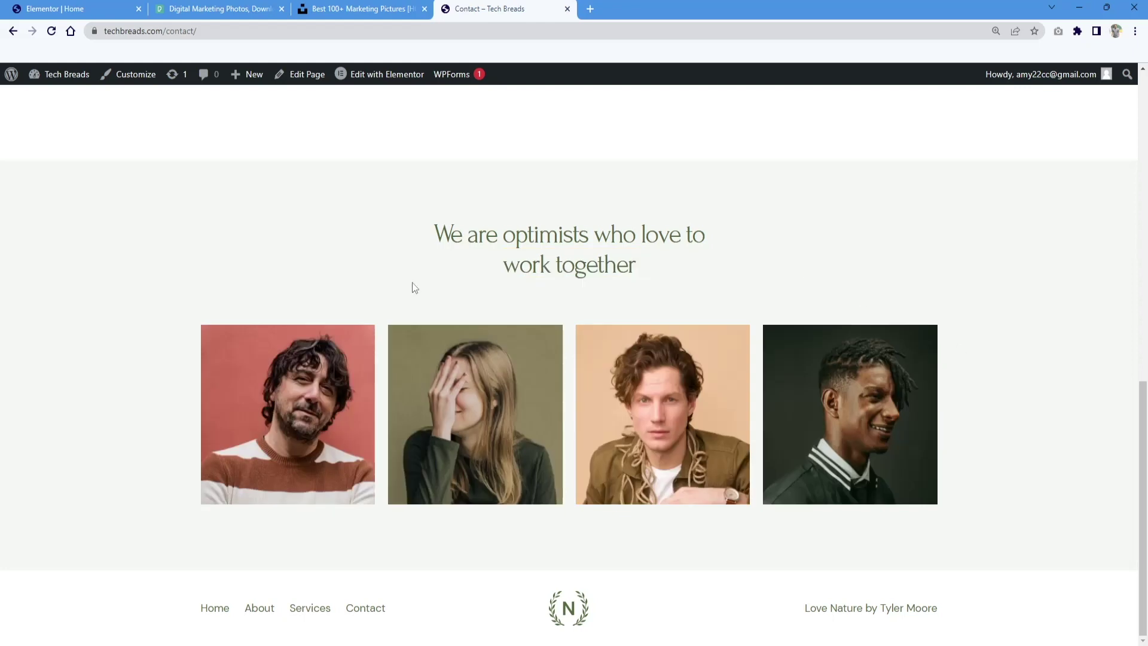
scroll(411, 281, "up", 15)
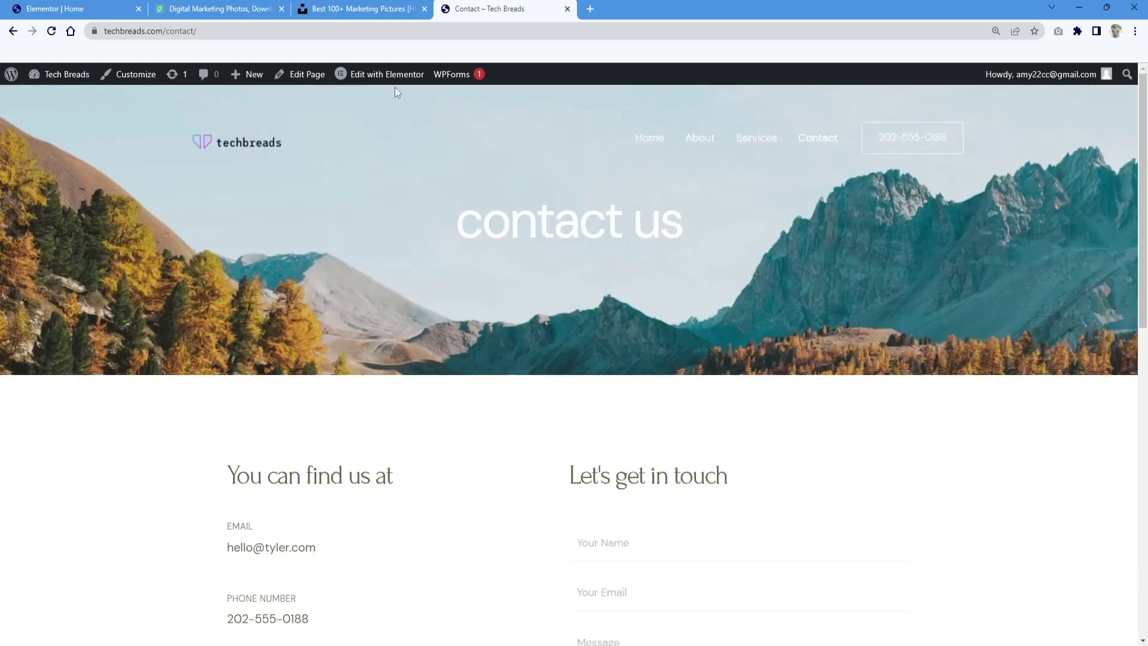
Step: Open the Contact page for editing in Elementor and look over its contact details, form and team photo sections
mouse_move(391, 85)
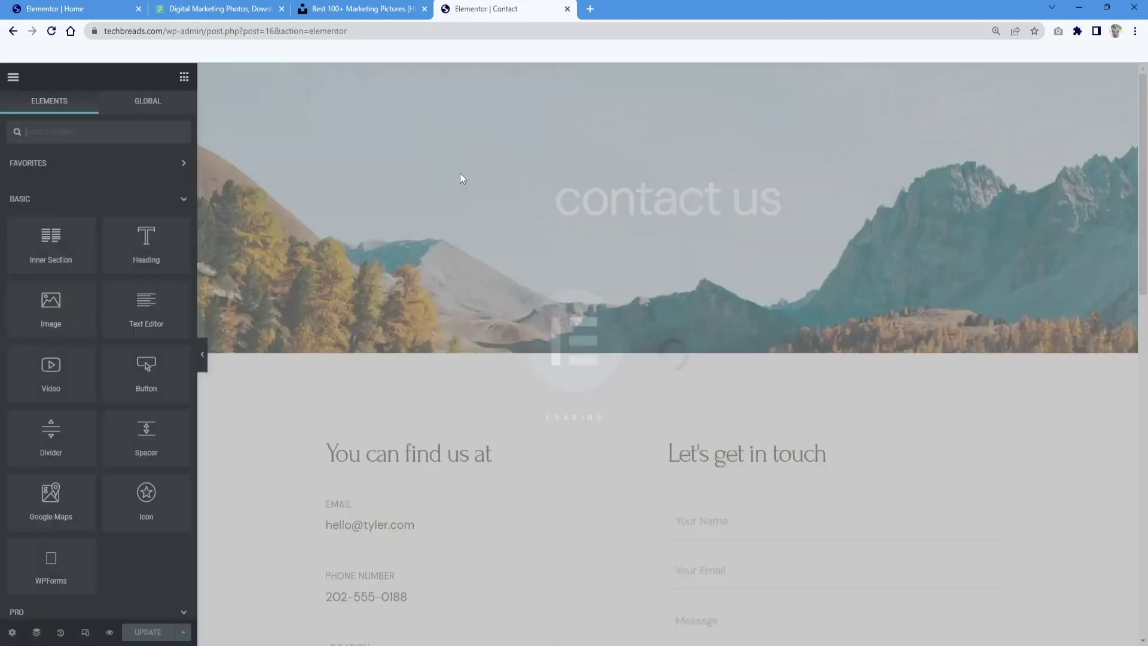
scroll(452, 285, "down", 5)
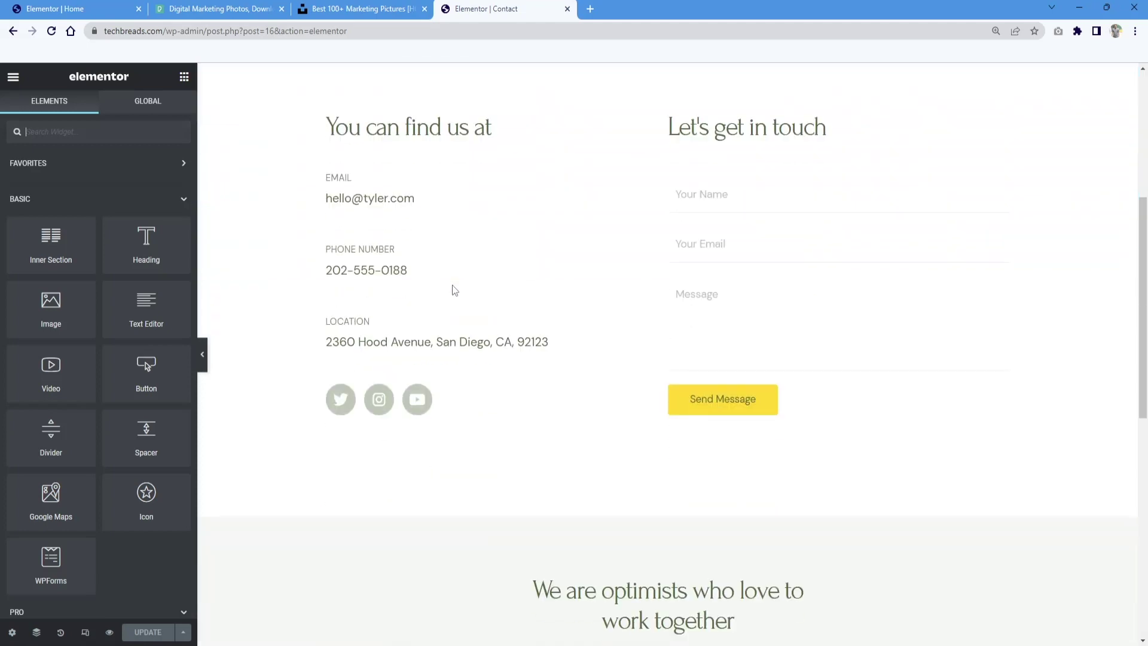
scroll(444, 184, "down", 2)
scroll(364, 203, "up", 4)
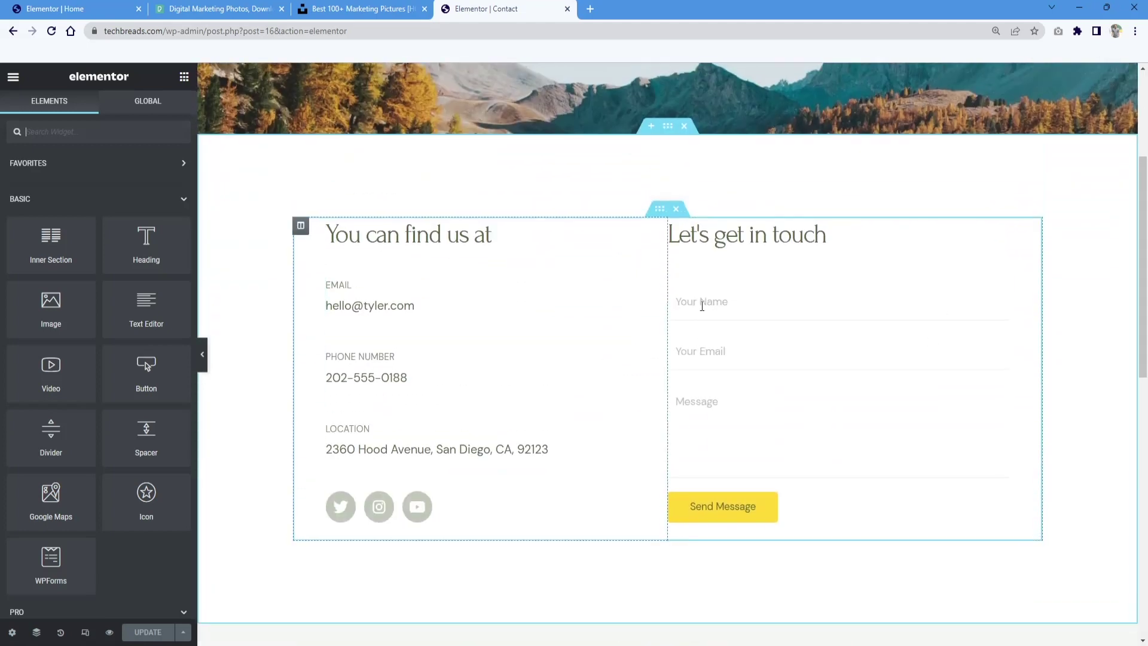
scroll(640, 413, "down", 9)
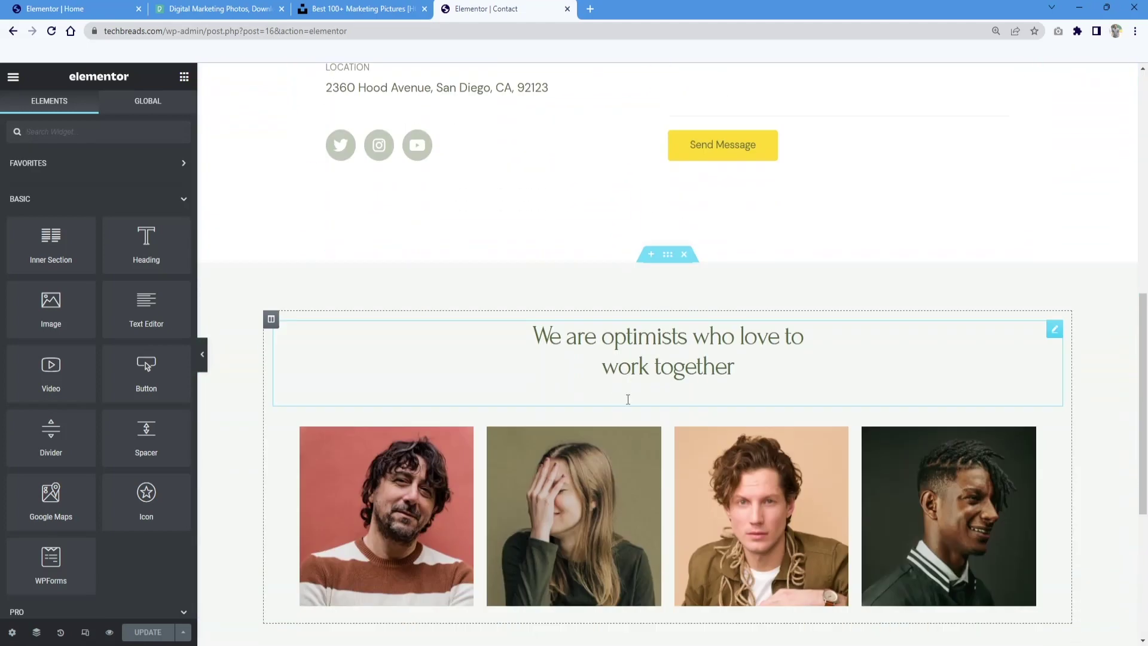
Step: Delete the "We are optimists who love to work together" team section from the Contact page
scroll(705, 222, "up", 3)
left_click(685, 239)
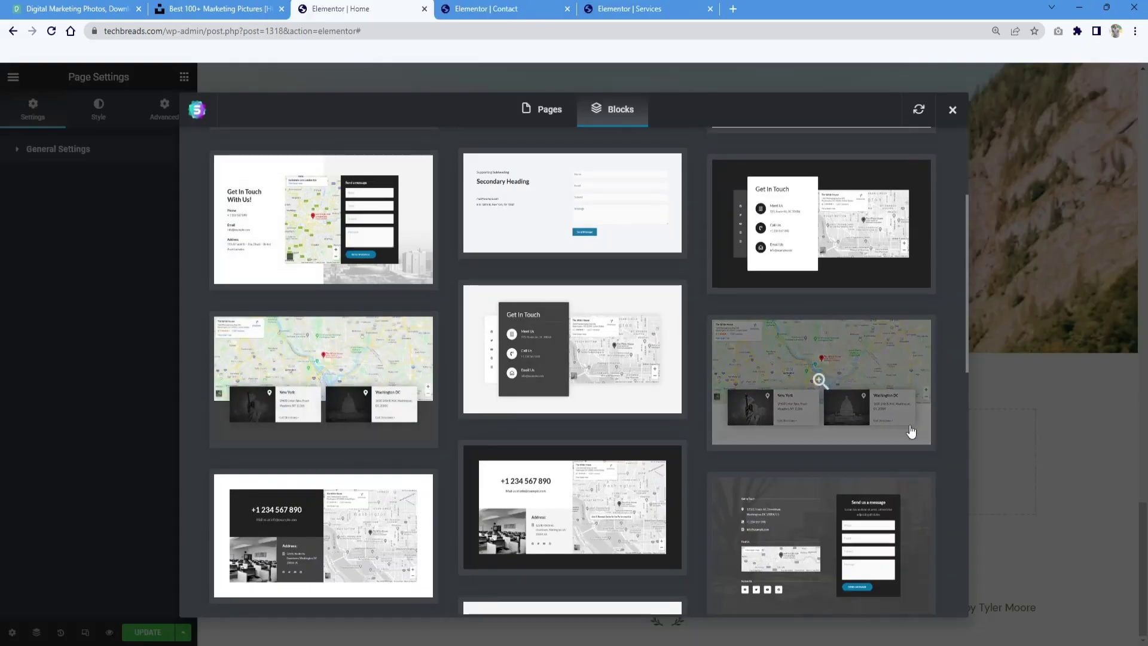
Step: Insert the dark Contact Us block with social icons and a map from the blocks library into the Home page
scroll(709, 430, "down", 7)
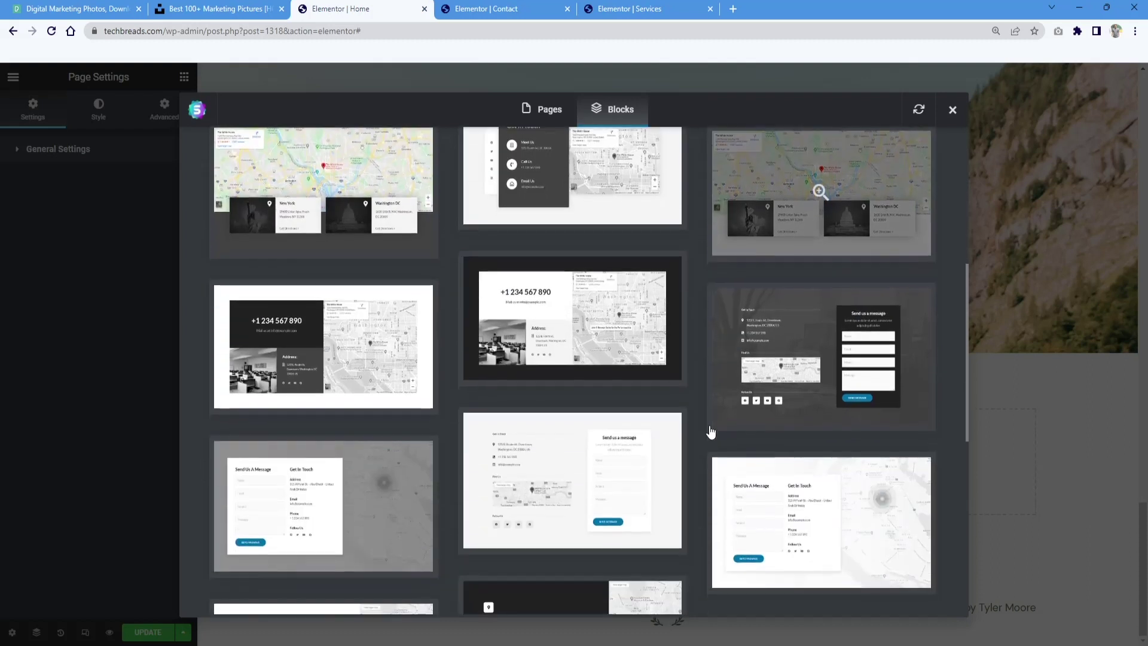
scroll(710, 430, "down", 2)
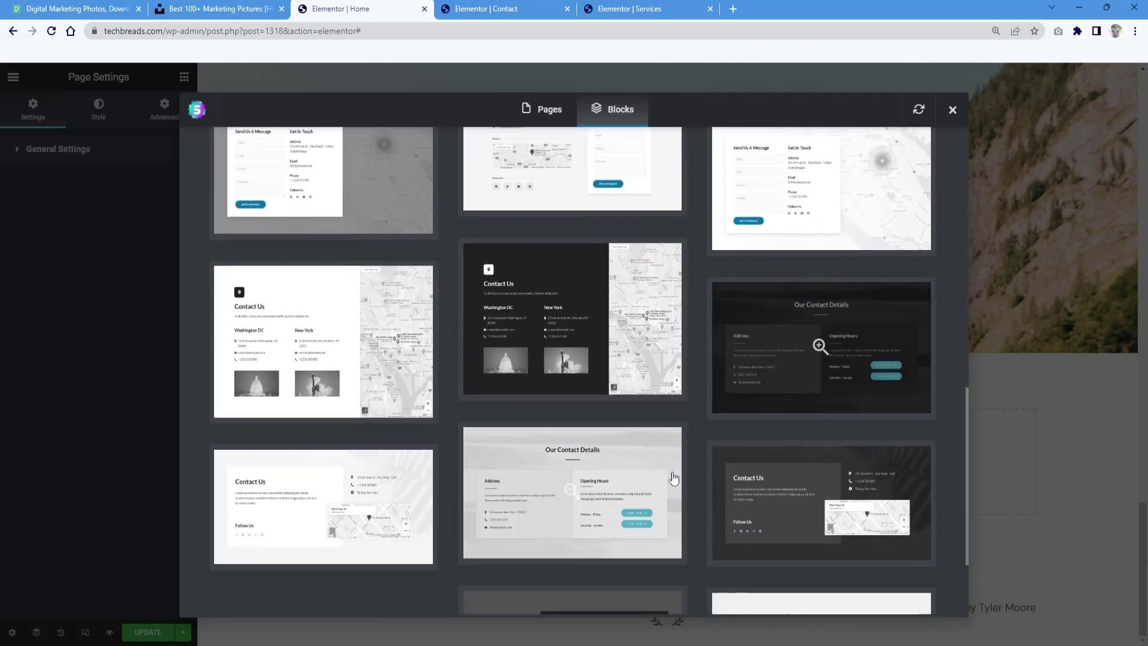
scroll(672, 477, "down", 2)
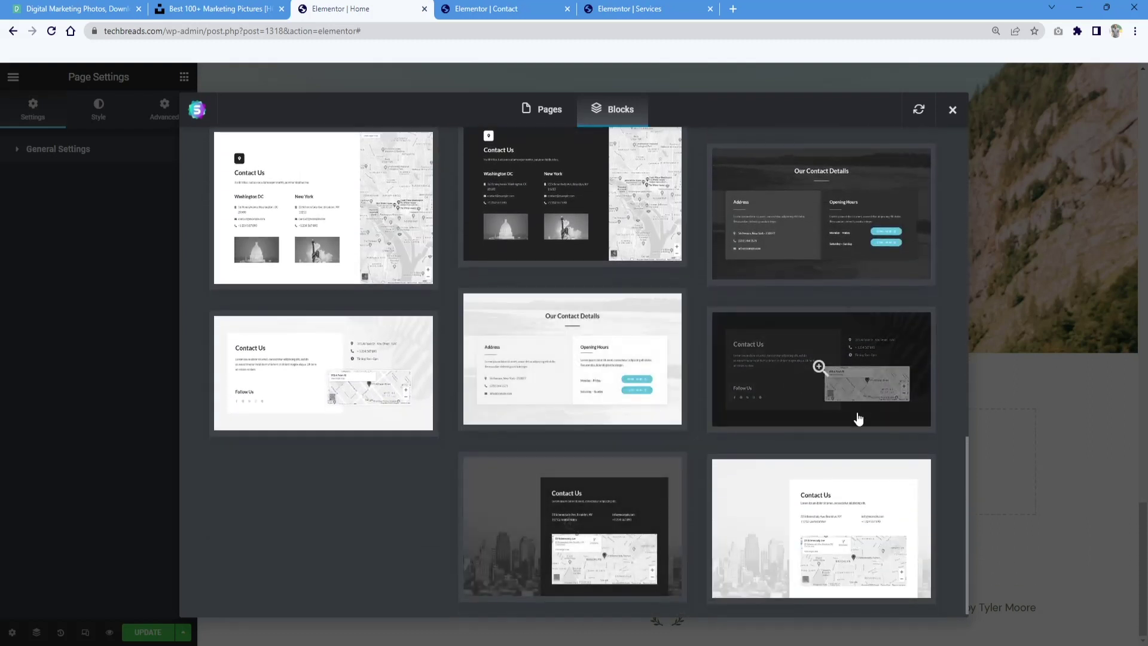
left_click(819, 367)
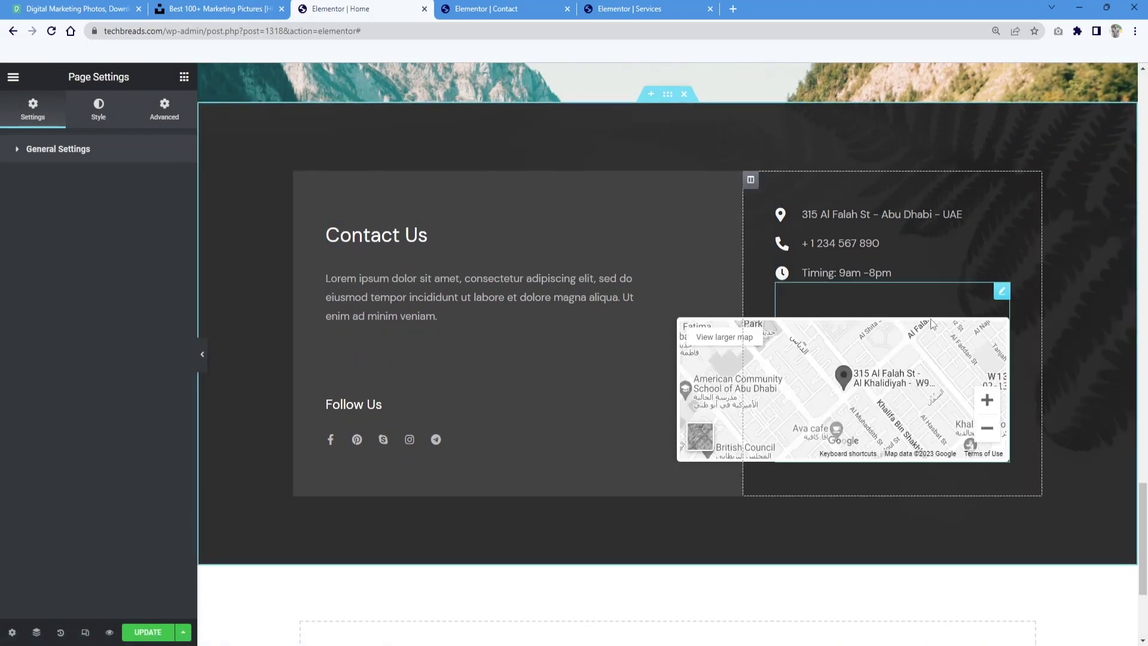
Step: Set the Contact Us block's Google map to zoom 14 and a height of 251 px
left_click(1000, 296)
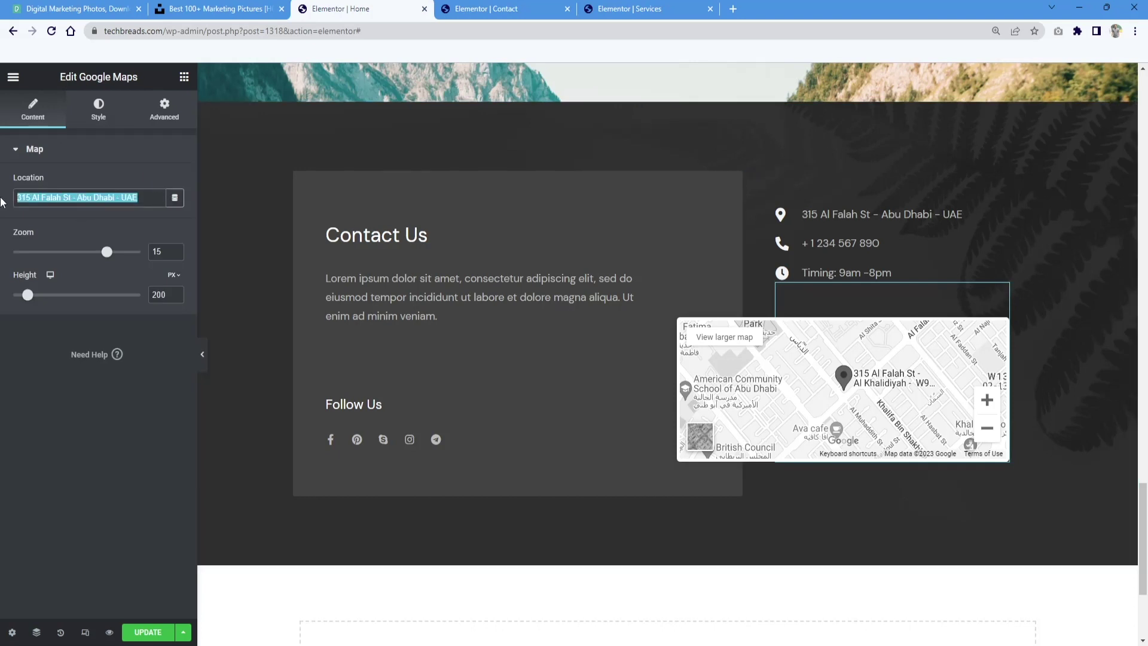
left_click_drag(106, 256, 100, 261)
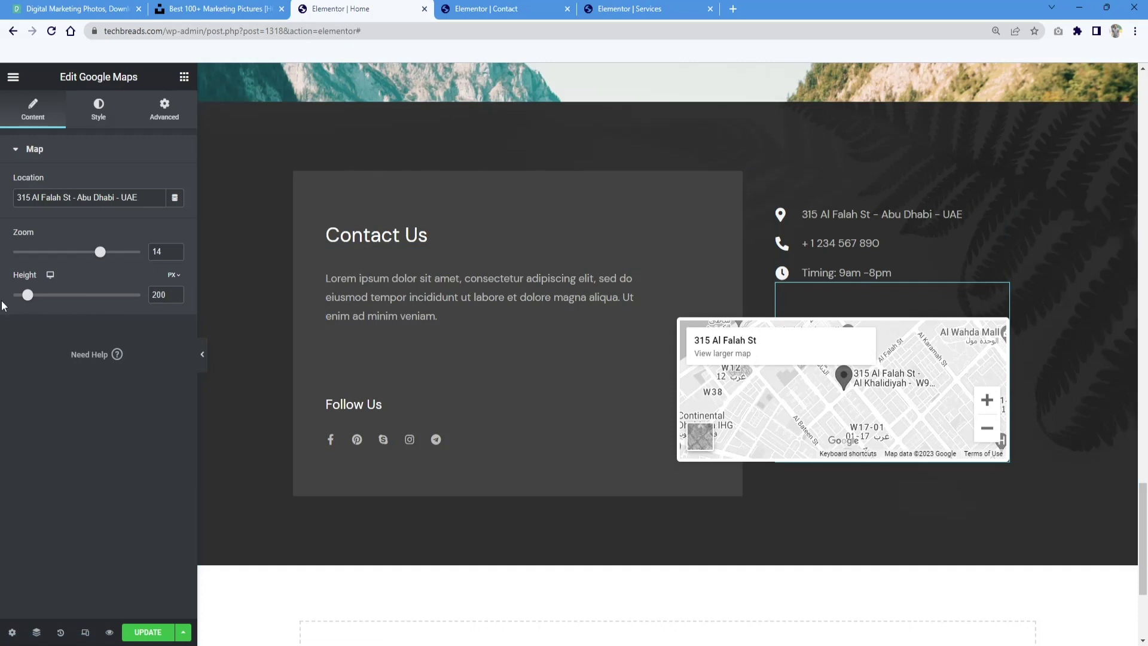
left_click_drag(27, 297, 32, 304)
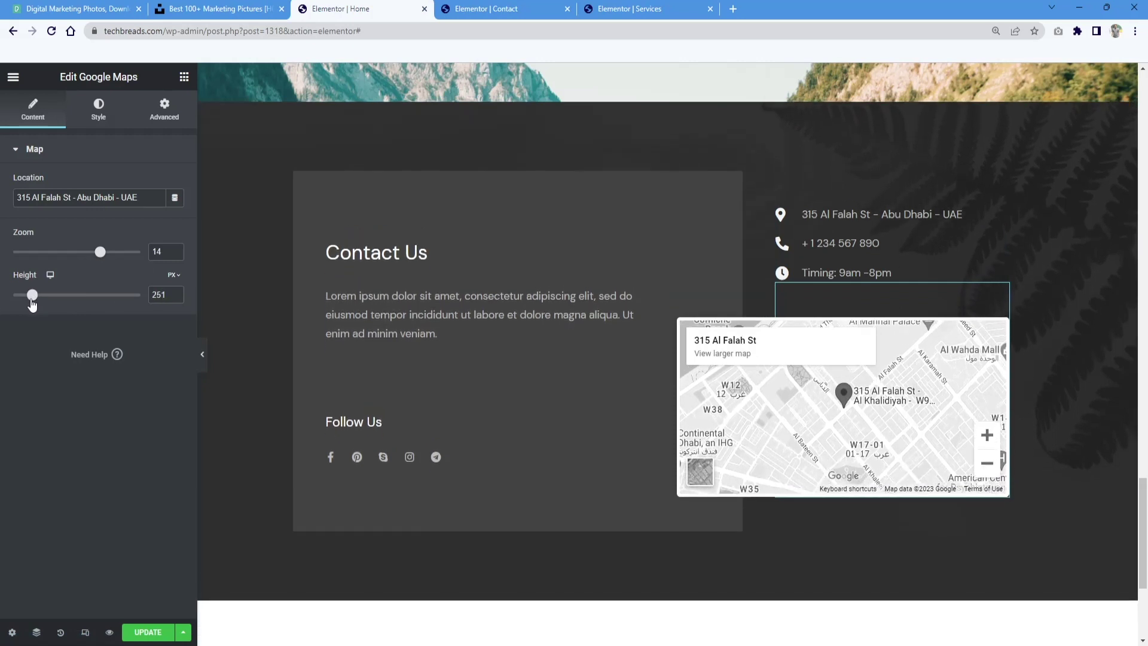
left_click(175, 298)
Step: Open the block's contact details list, description paragraph and social icons to examine their editable content
left_click(961, 214)
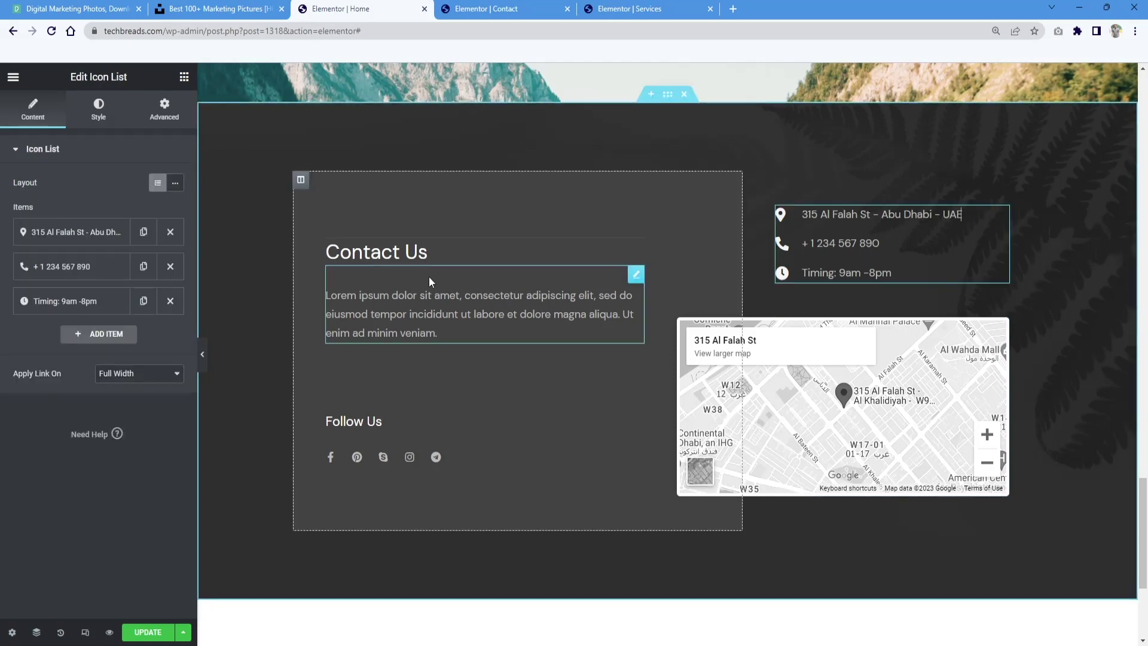
left_click(381, 316)
left_click_drag(440, 333, 320, 297)
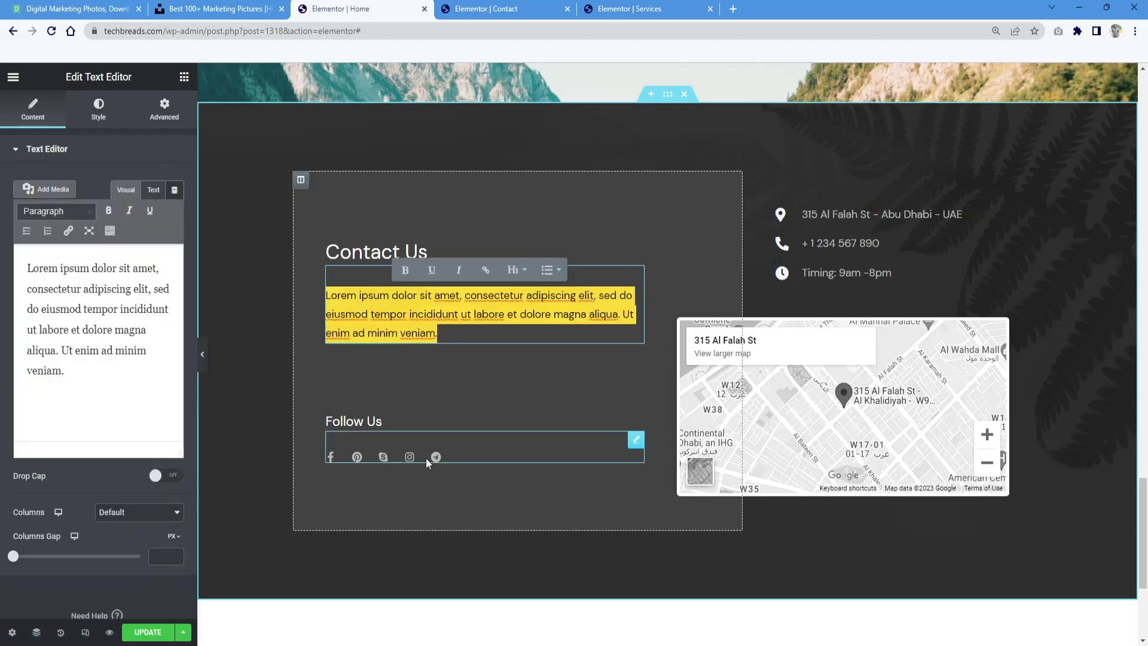
scroll(426, 457, "down", 2)
scroll(405, 453, "down", 1)
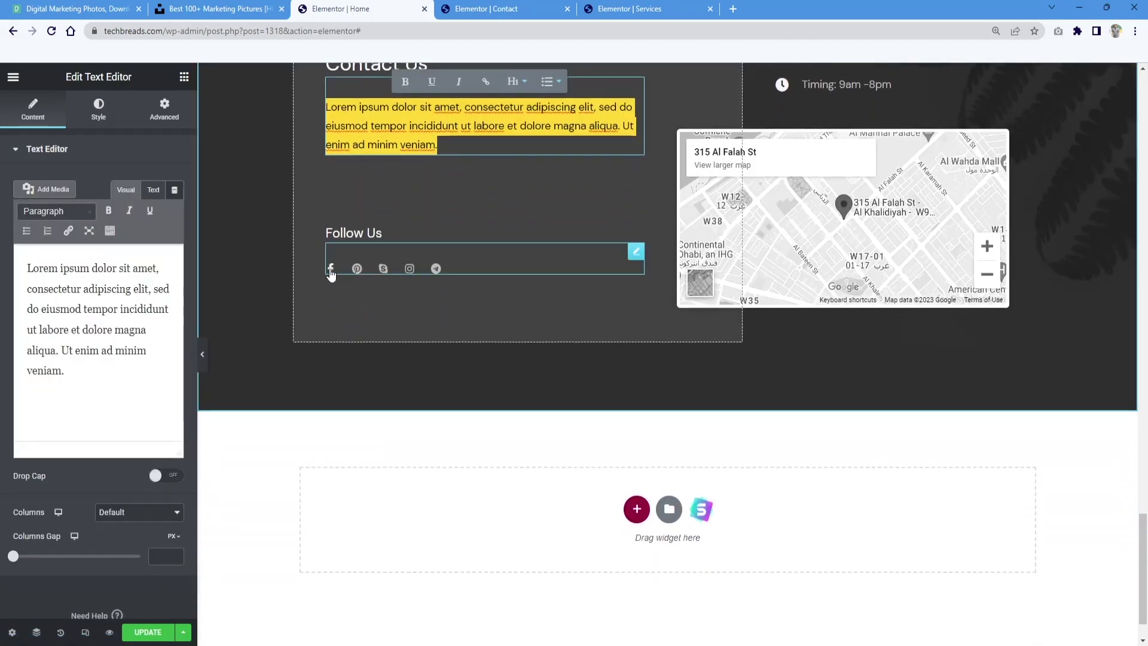
left_click(330, 274)
scroll(489, 449, "down", 1)
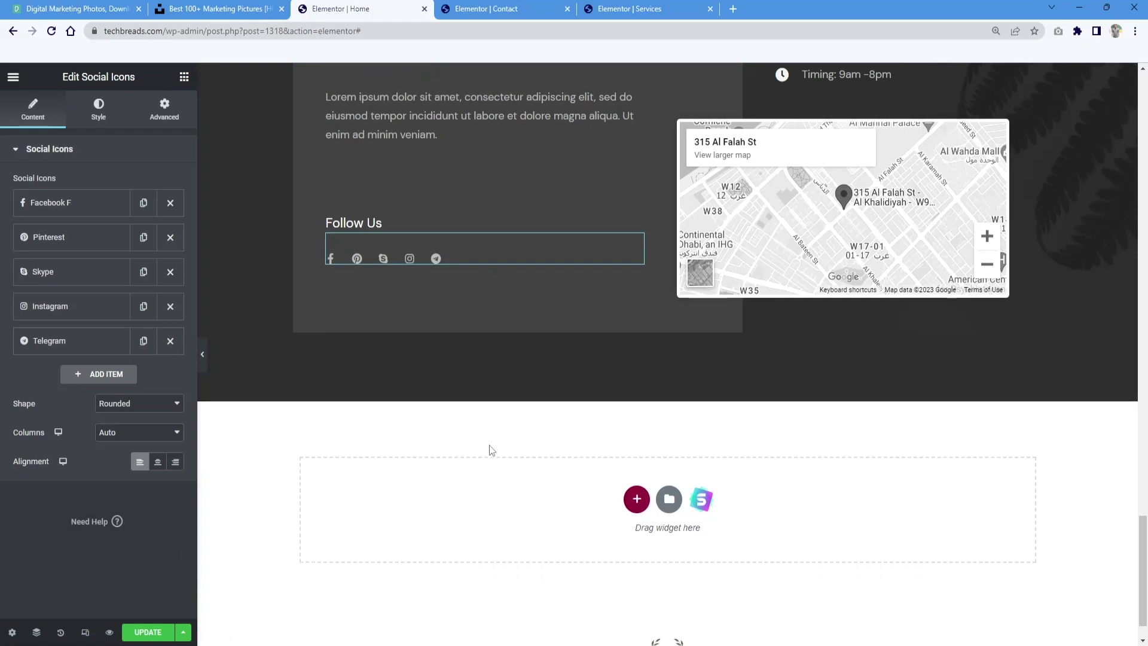
Step: Preview the Contact Us section at full width without the editing panel, and restore the panel
scroll(489, 444, "up", 4)
scroll(489, 444, "down", 2)
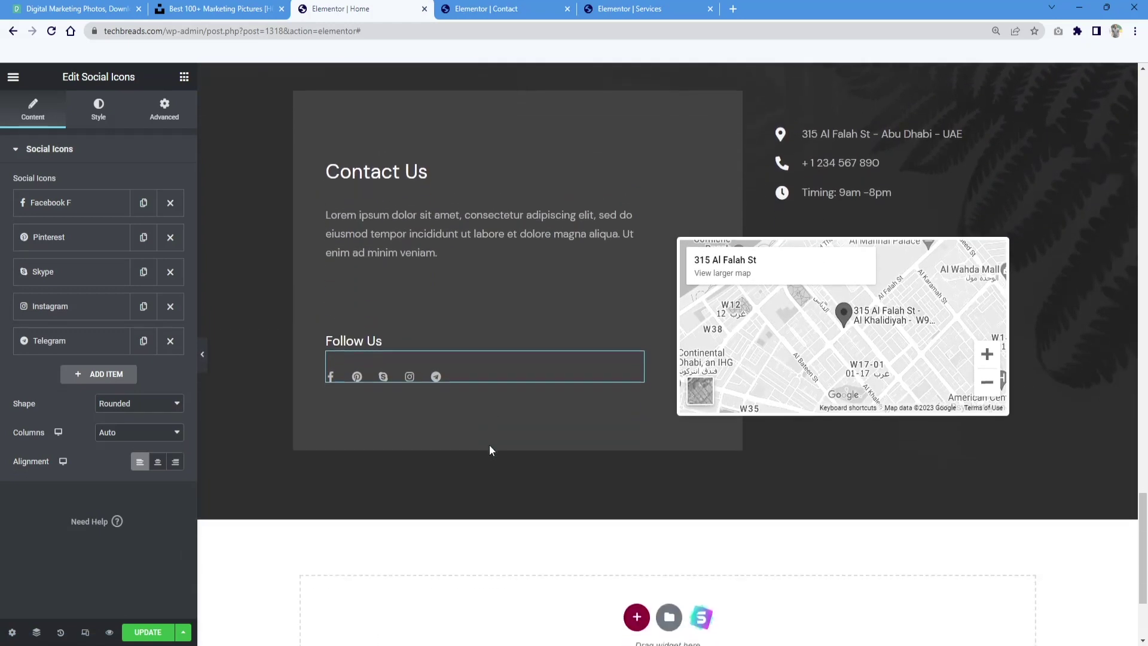
scroll(490, 435, "up", 1)
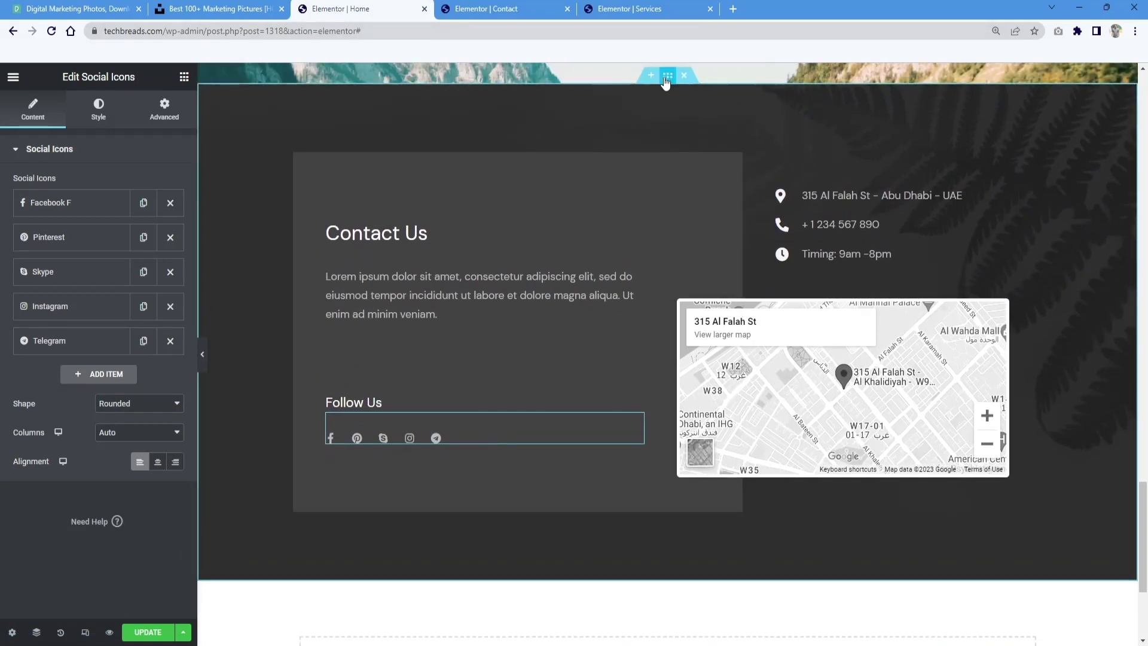
left_click(204, 366)
scroll(799, 323, "up", 1)
scroll(800, 323, "down", 1)
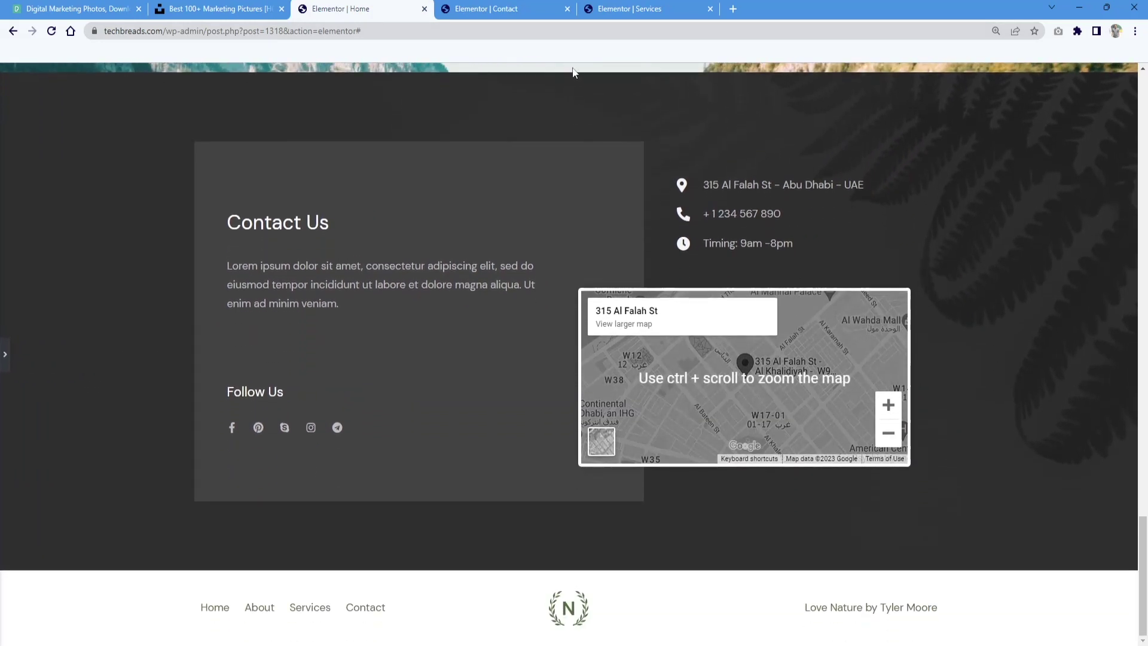
scroll(563, 122, "up", 1)
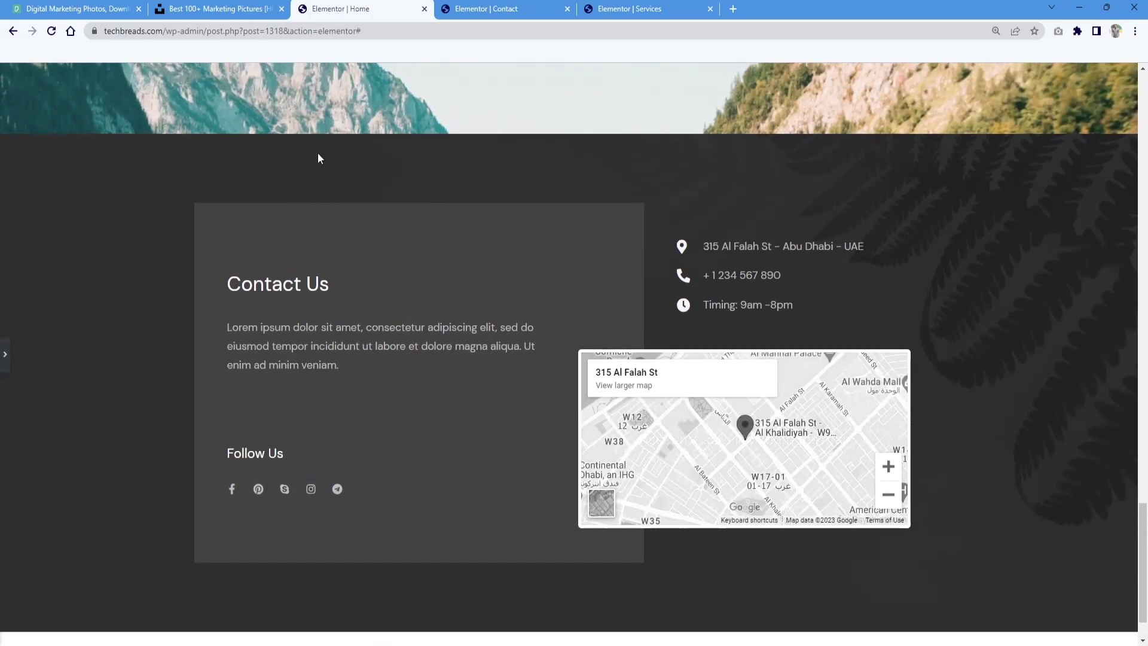
left_click(4, 359)
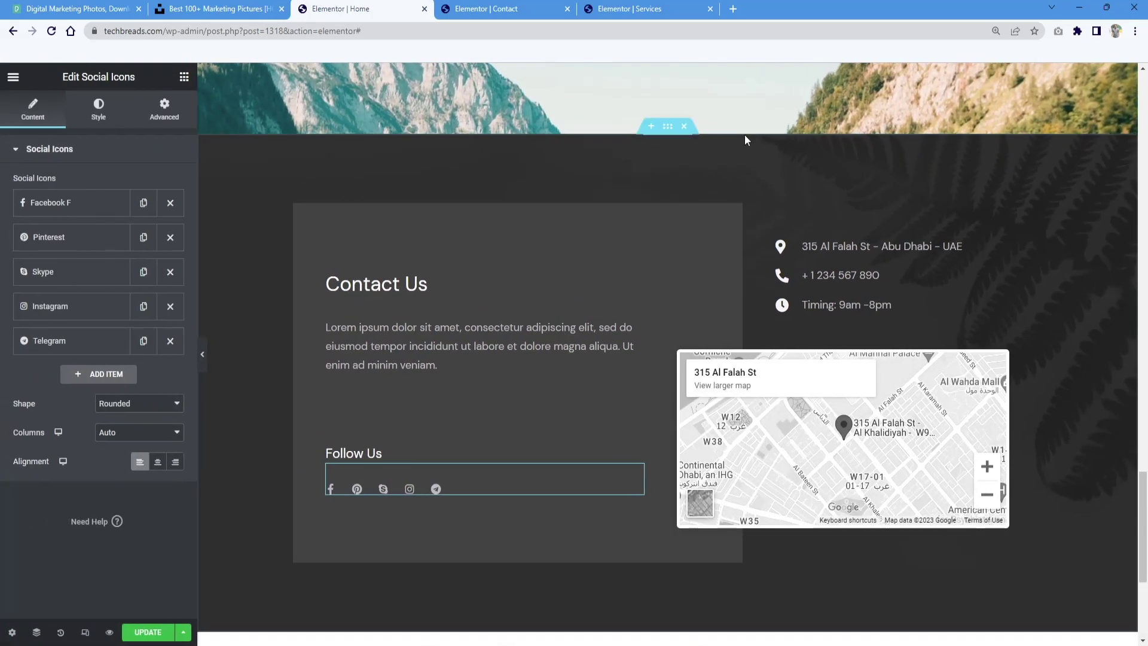
Step: Copy the Contact Us section from the Home page and paste it below the contact form on the Contact page
right_click(673, 128)
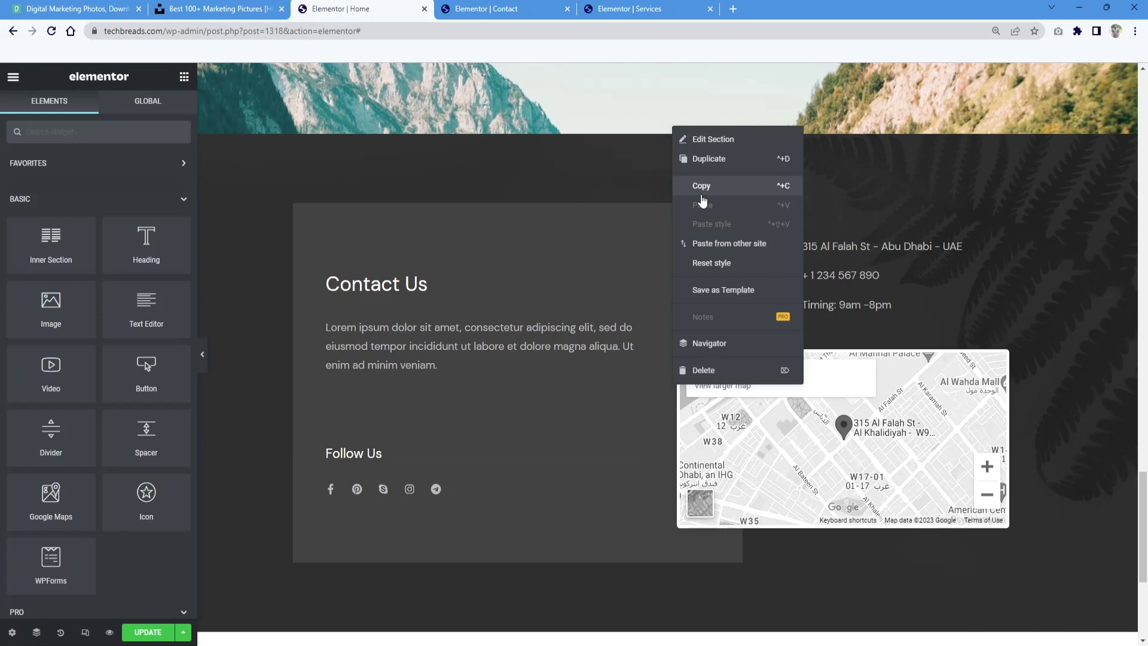
left_click(701, 186)
left_click(508, 9)
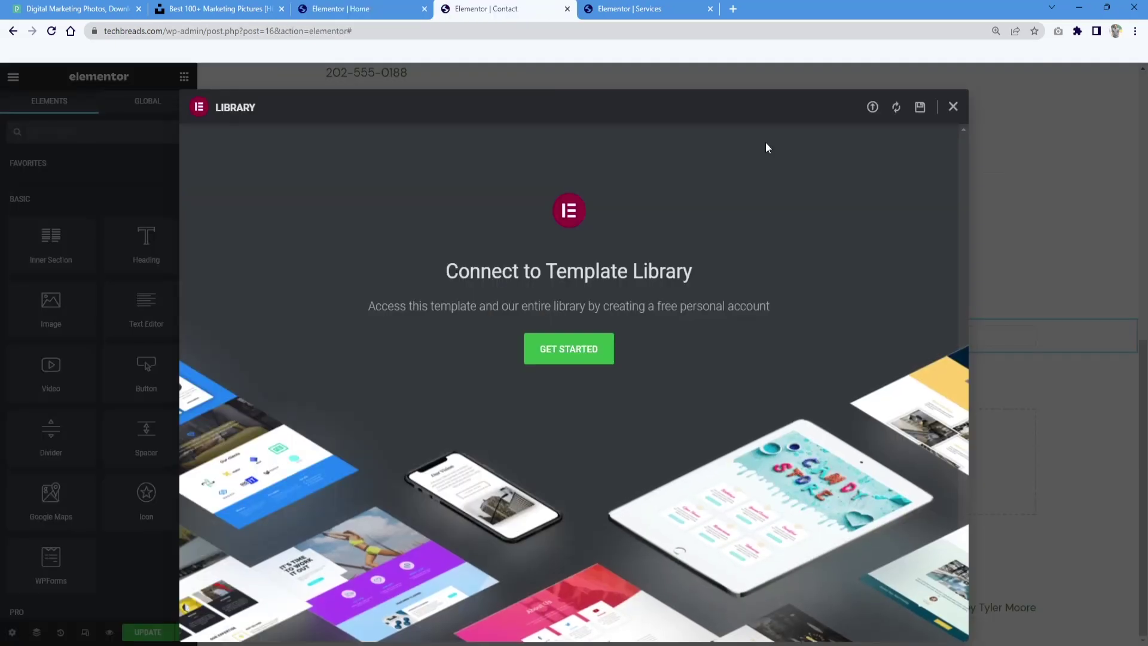
left_click(953, 106)
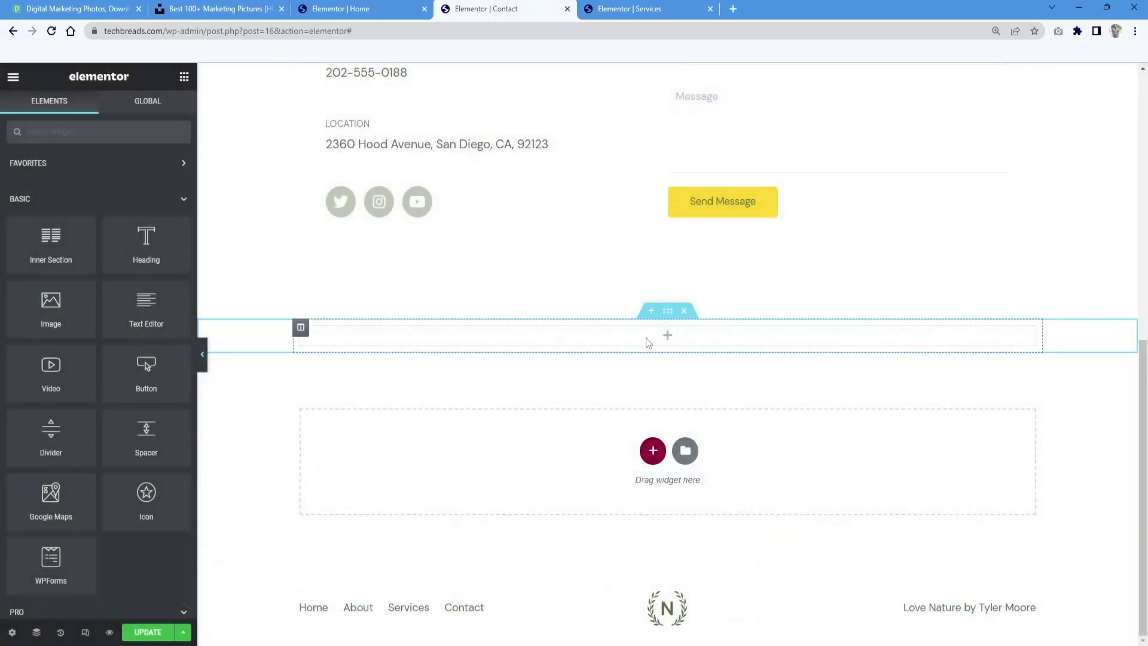
key("ctrl+v")
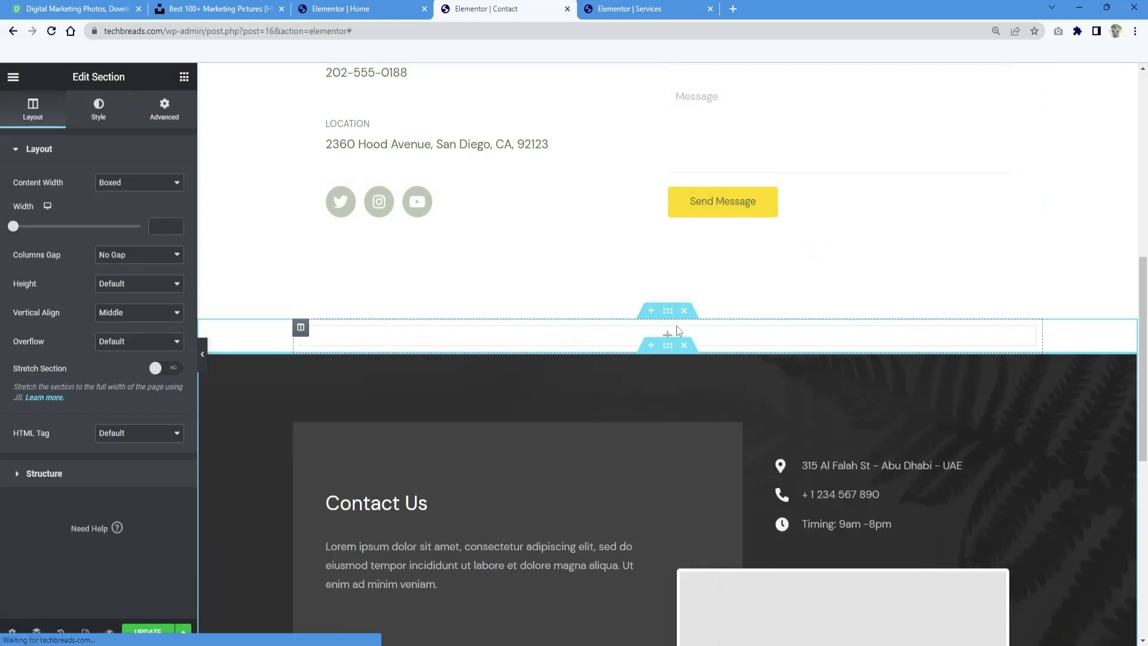
Step: Delete the empty section above the pasted Contact Us block and check the Contact page layout
left_click(683, 312)
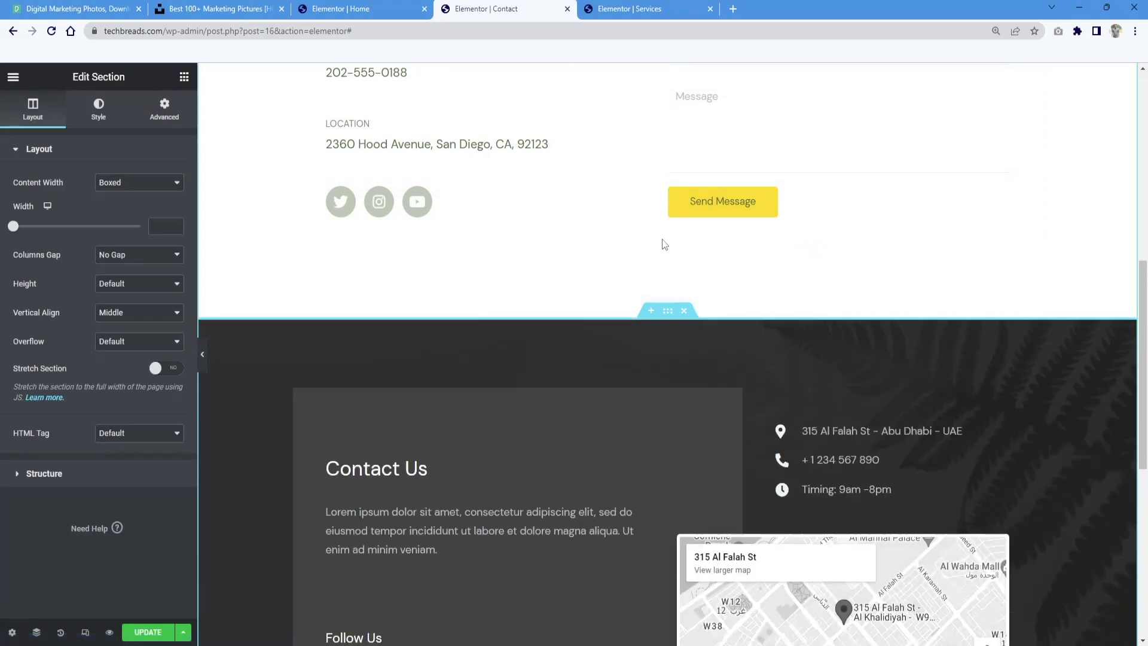
scroll(663, 276, "down", 6)
scroll(643, 329, "up", 2)
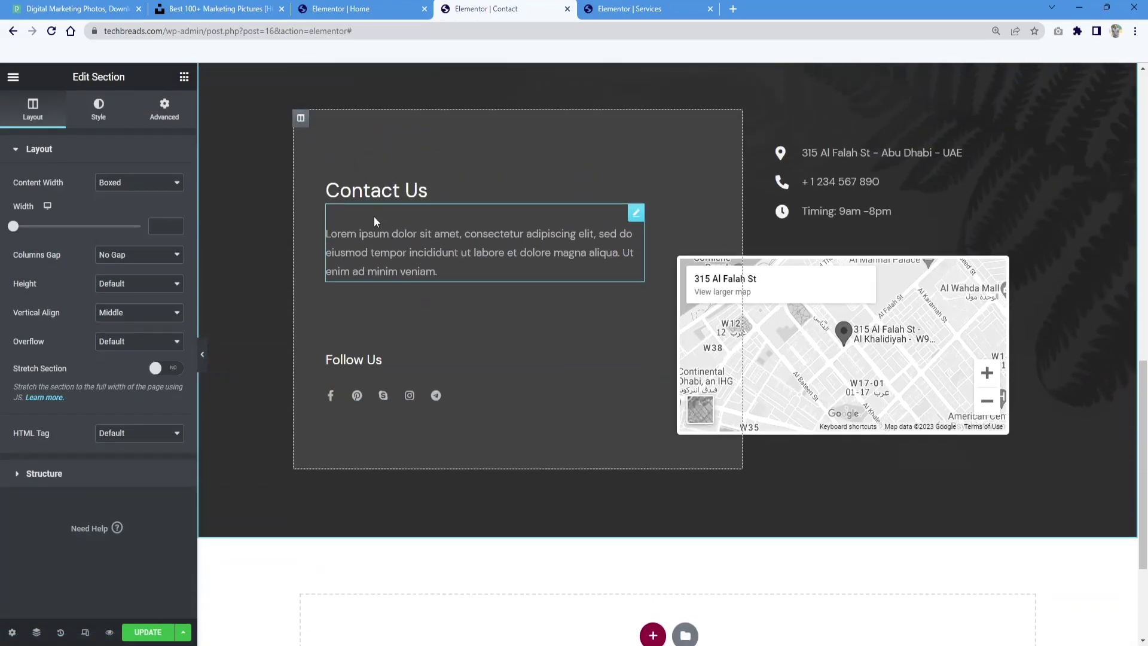
scroll(501, 199, "up", 10)
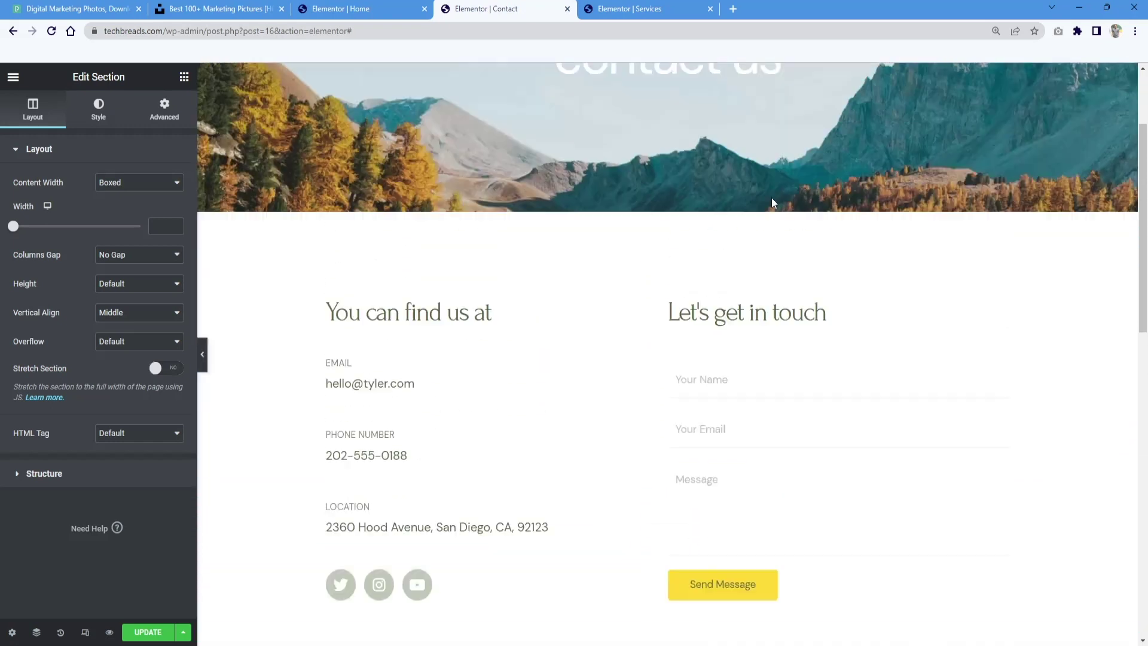
scroll(772, 197, "up", 2)
scroll(389, 146, "down", 5)
Step: Switch to the Home page editor and delete its Contact Us section
left_click(341, 8)
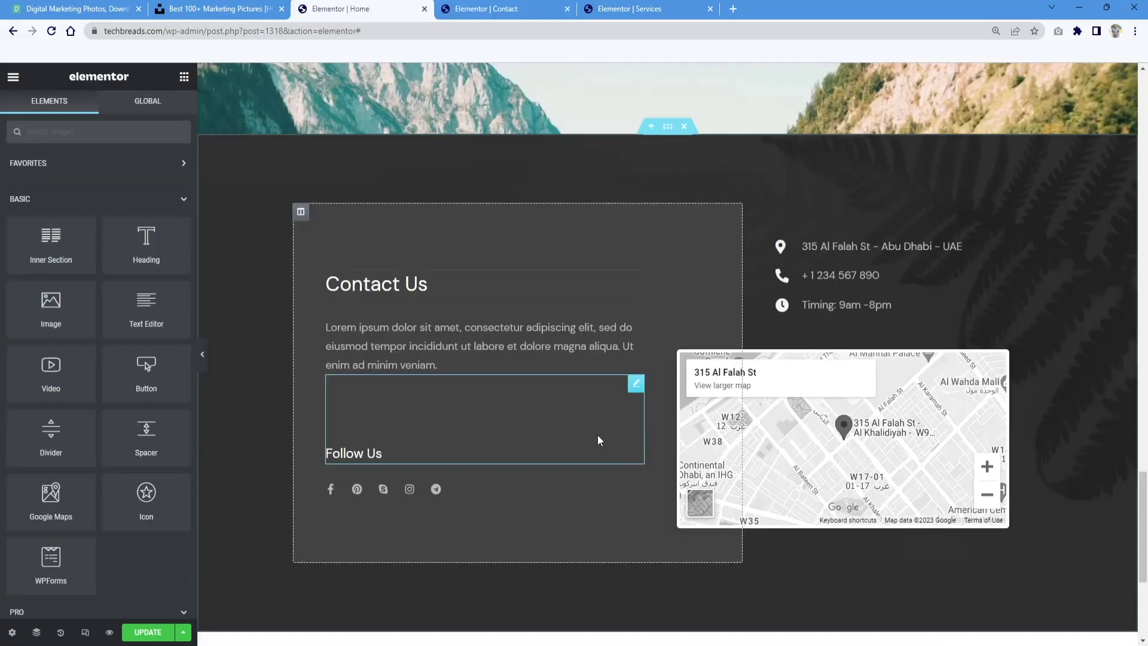
left_click(684, 126)
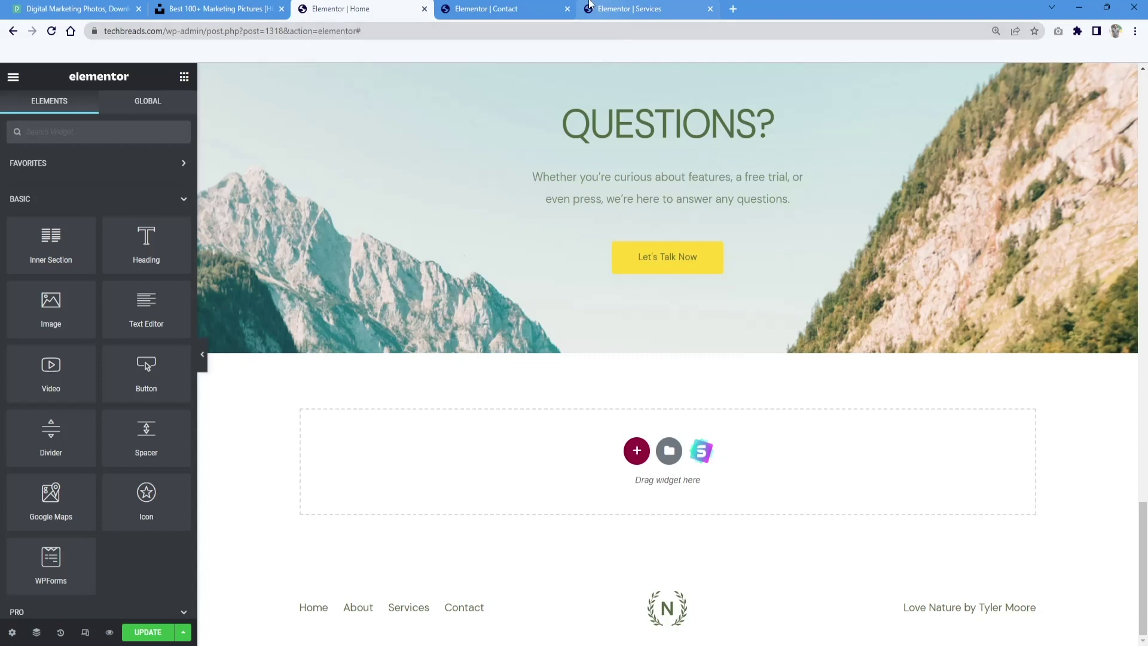
Step: Update the Contact page with its new section and close the Services page editor
left_click(486, 8)
scroll(464, 251, "up", 3)
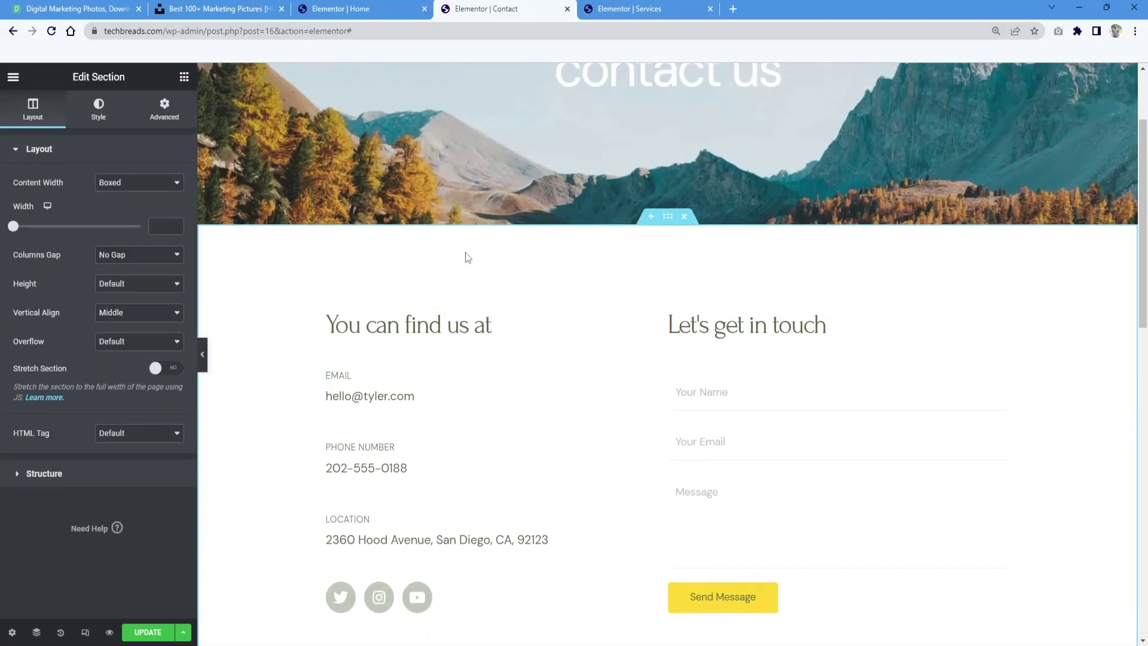
scroll(465, 252, "down", 10)
left_click(150, 633)
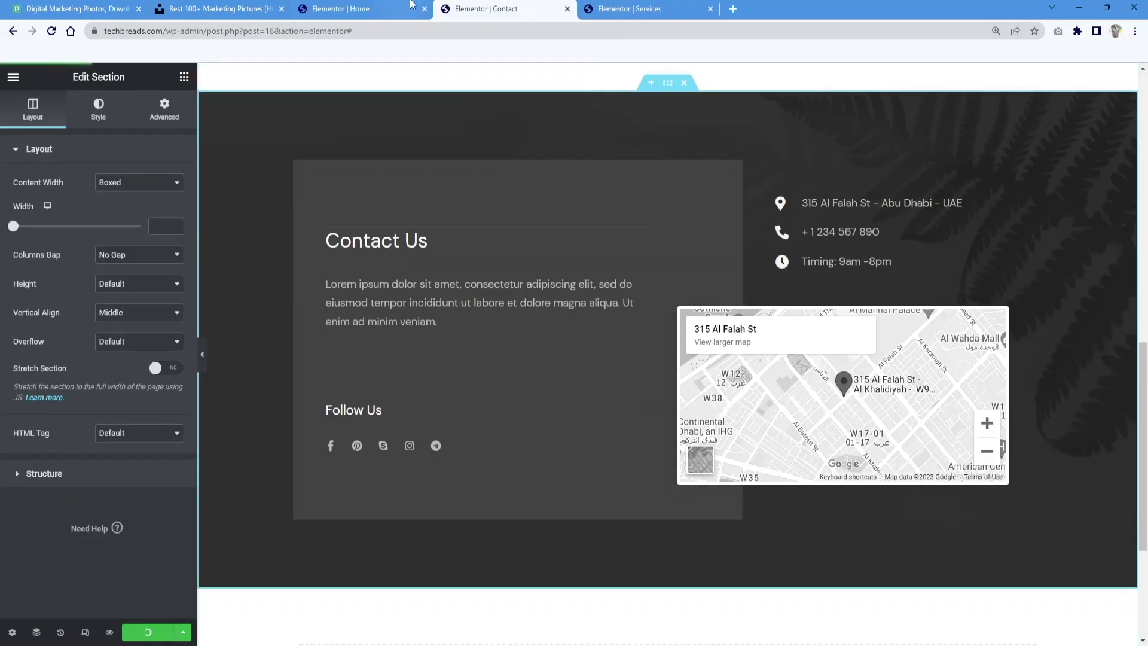
left_click(646, 9)
left_click(710, 9)
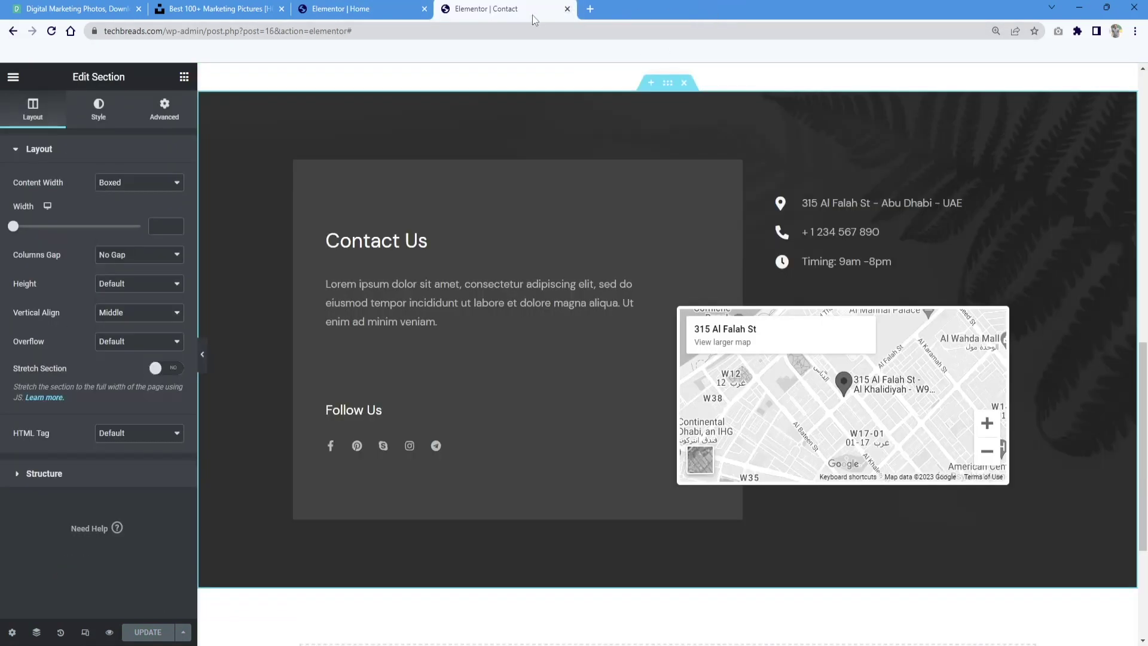
Step: Open the techbreads.com website in a new browser tab
left_click(587, 10)
type("tecch")
key("BackSpace")
key("BackSpace")
key("Down")
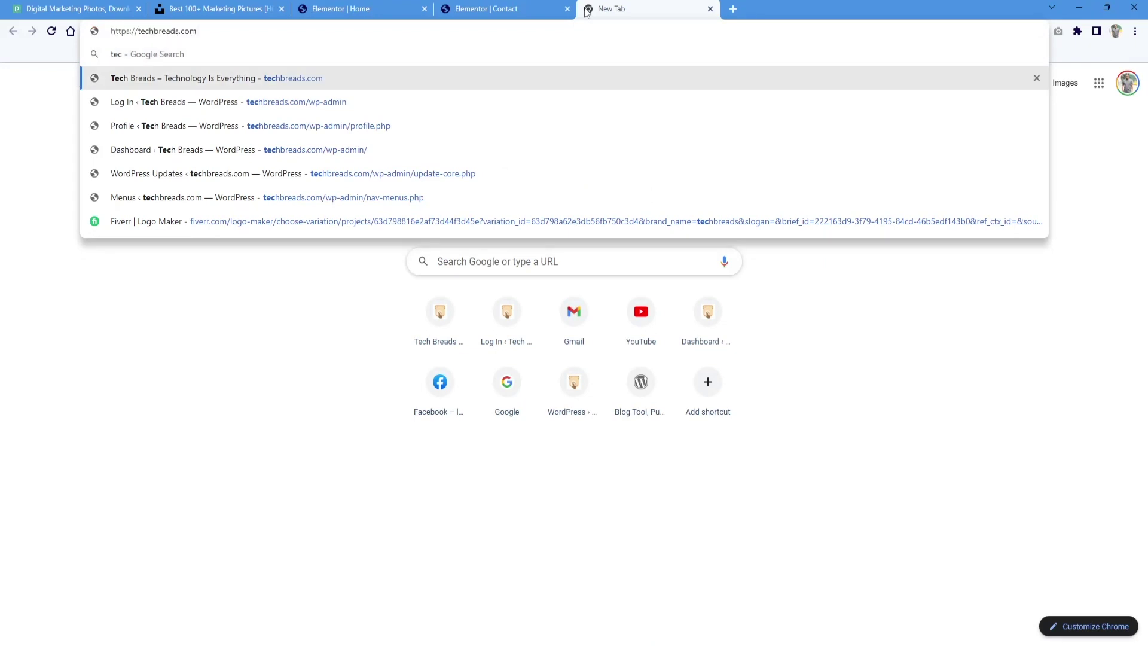
key("Return")
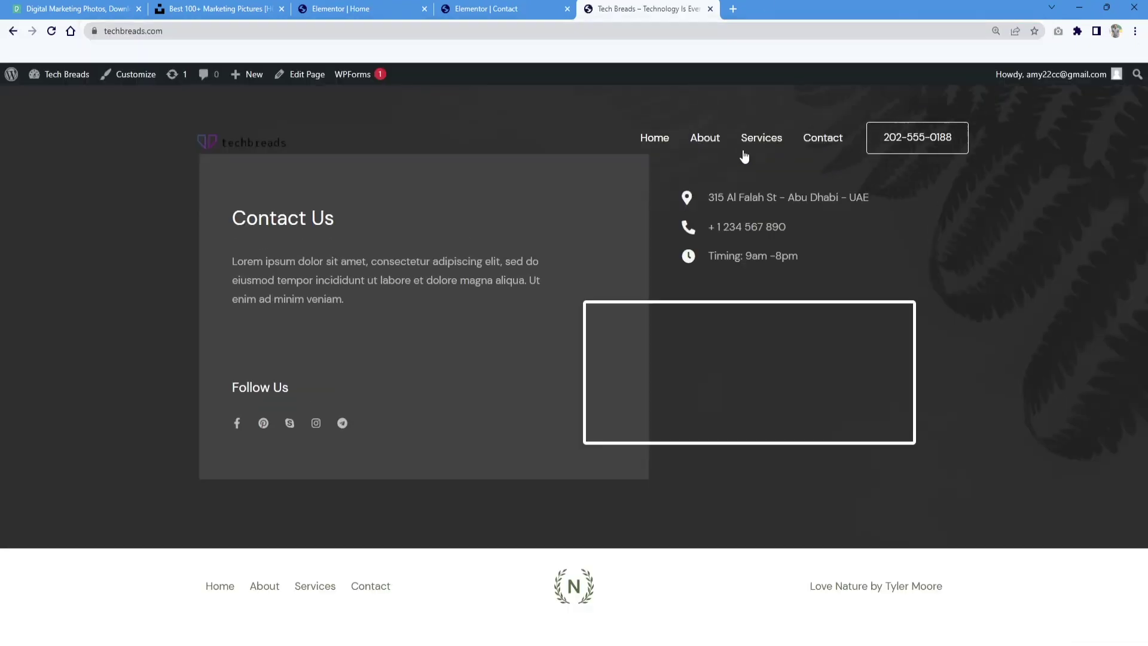
Step: Go to the published Contact page and examine the new Contact Us section and the rest of the page
left_click(823, 138)
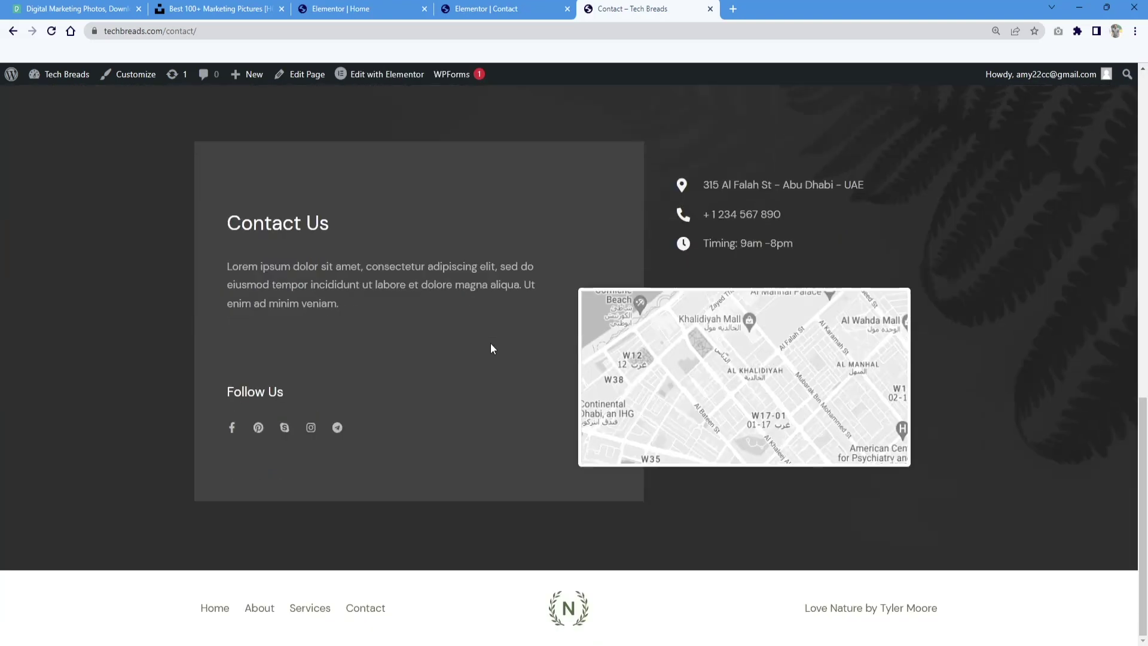
scroll(491, 345, "up", 4)
scroll(491, 346, "down", 1)
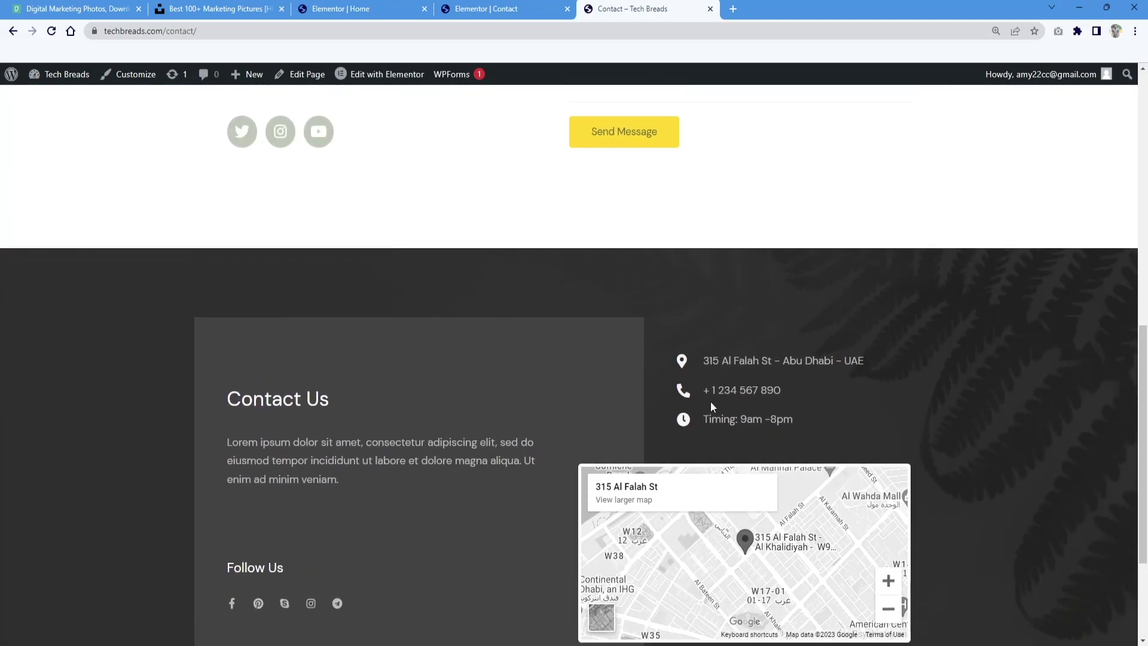
scroll(711, 400, "up", 7)
scroll(713, 407, "up", 3)
Step: Open the website's live home page and compare it with the Home page in the editor
left_click(663, 141)
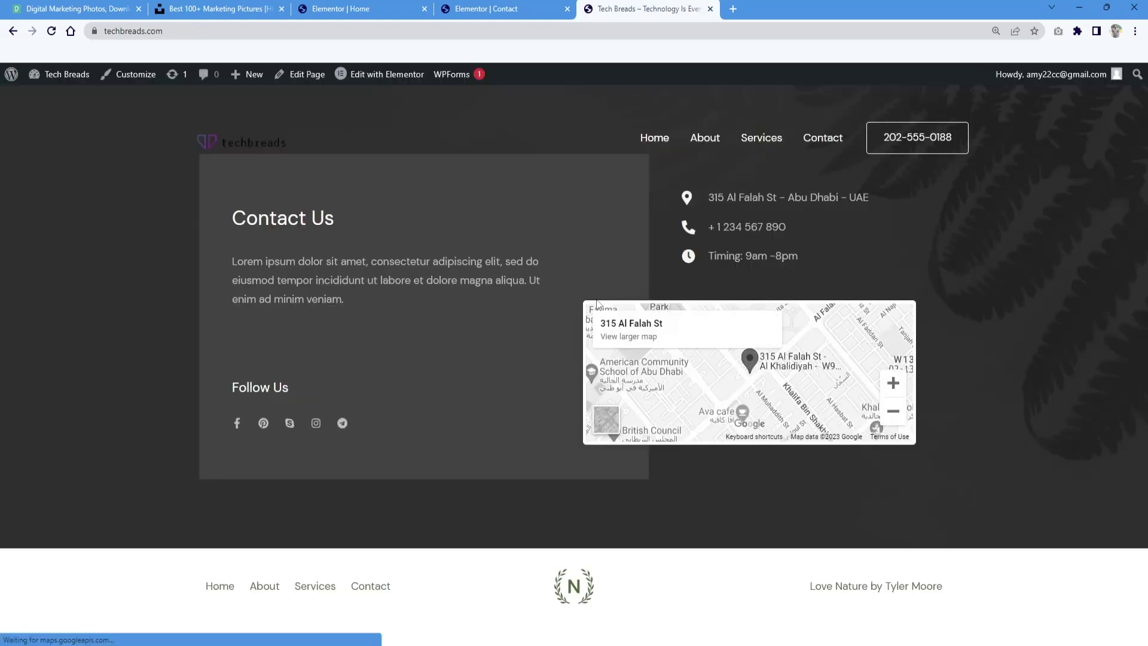
left_click(341, 8)
scroll(470, 283, "up", 5)
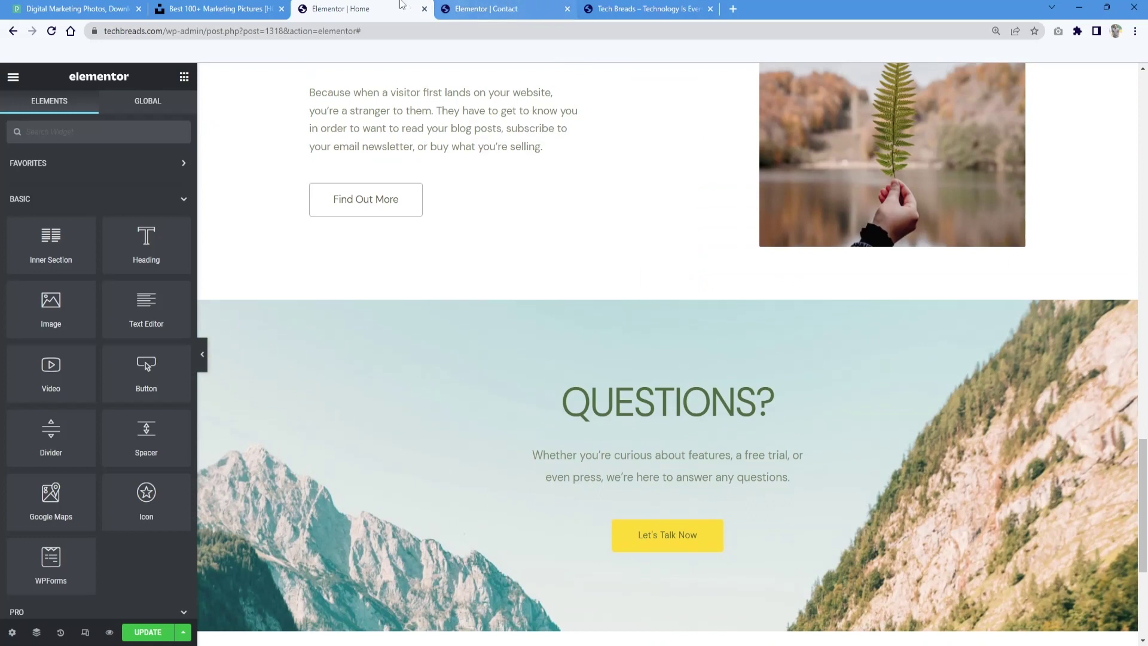
Step: Review the Home page in its editor and update it to save the changes
scroll(371, 144, "up", 5)
scroll(371, 143, "up", 12)
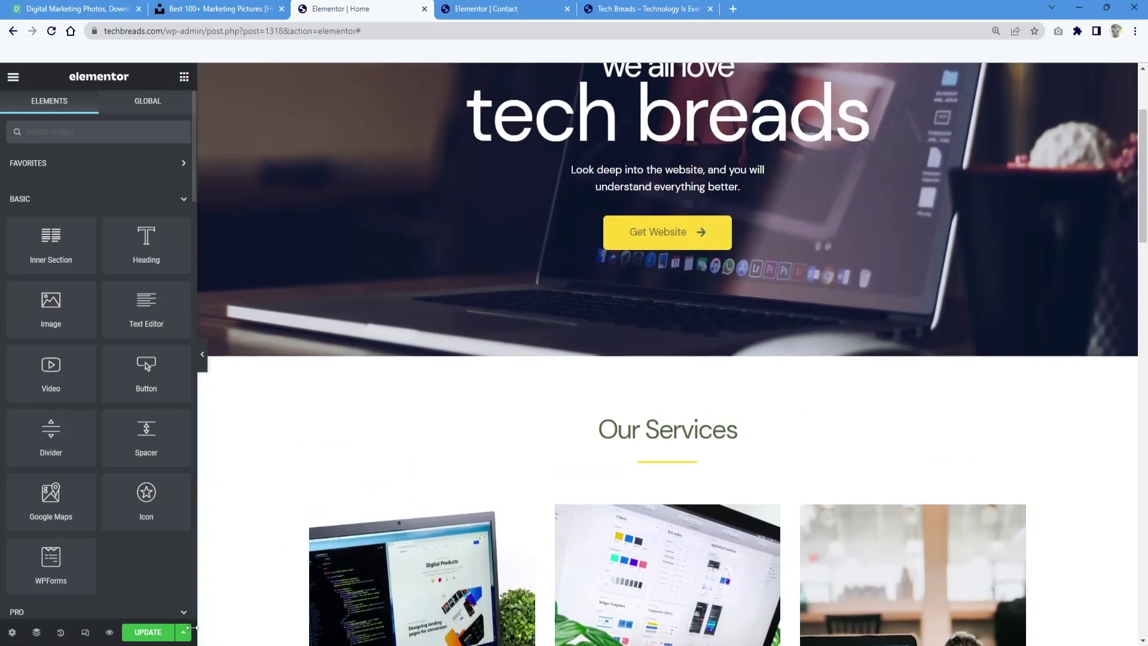
left_click(148, 632)
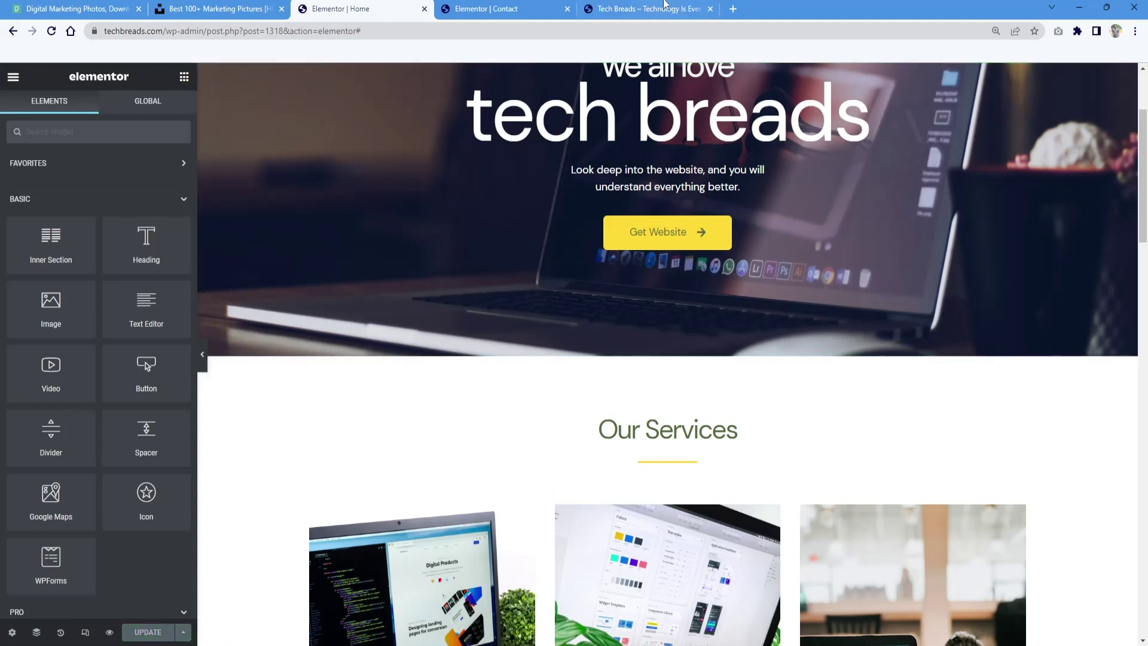
Step: Reload the live home page and examine its sections from the hero to the footer
left_click(641, 6)
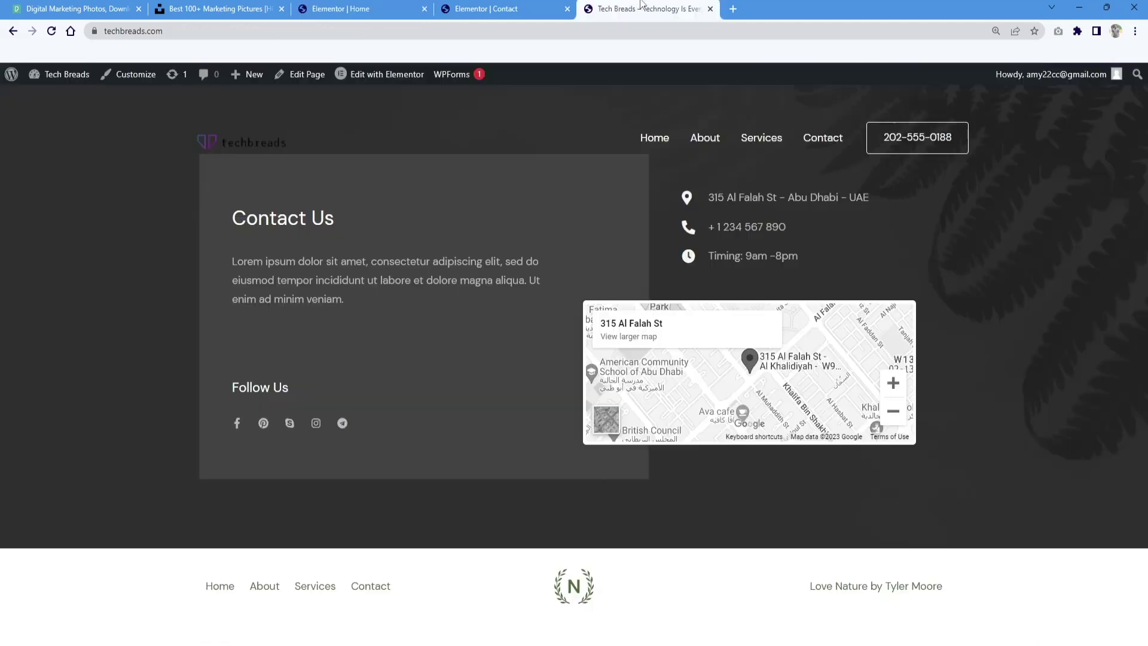
left_click(53, 33)
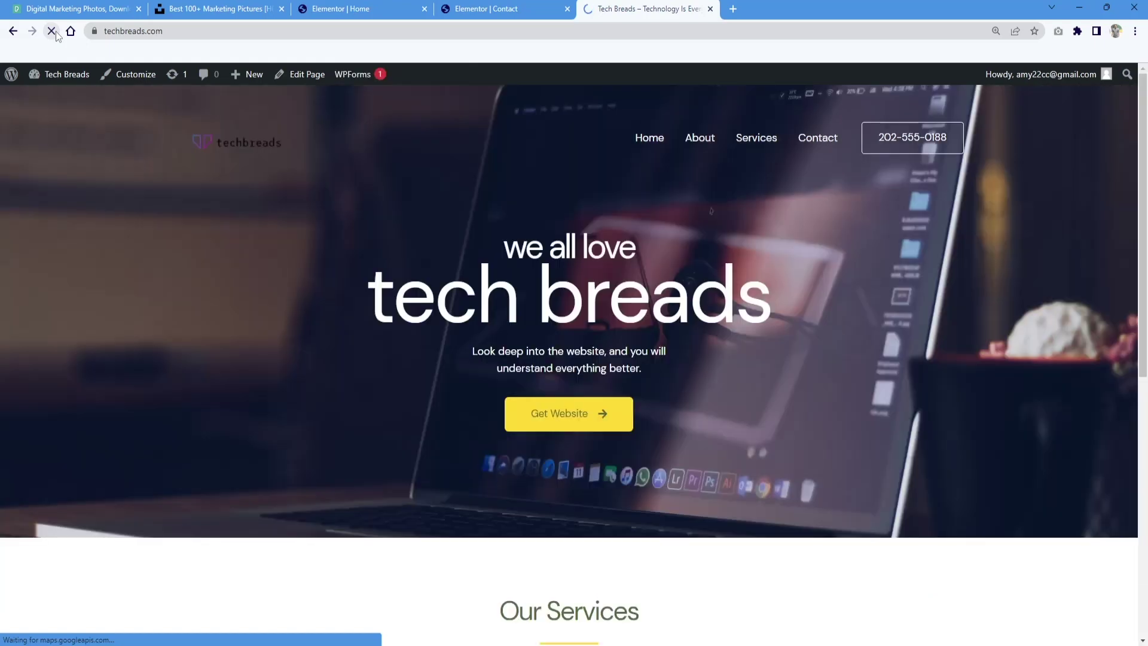
scroll(469, 379, "down", 15)
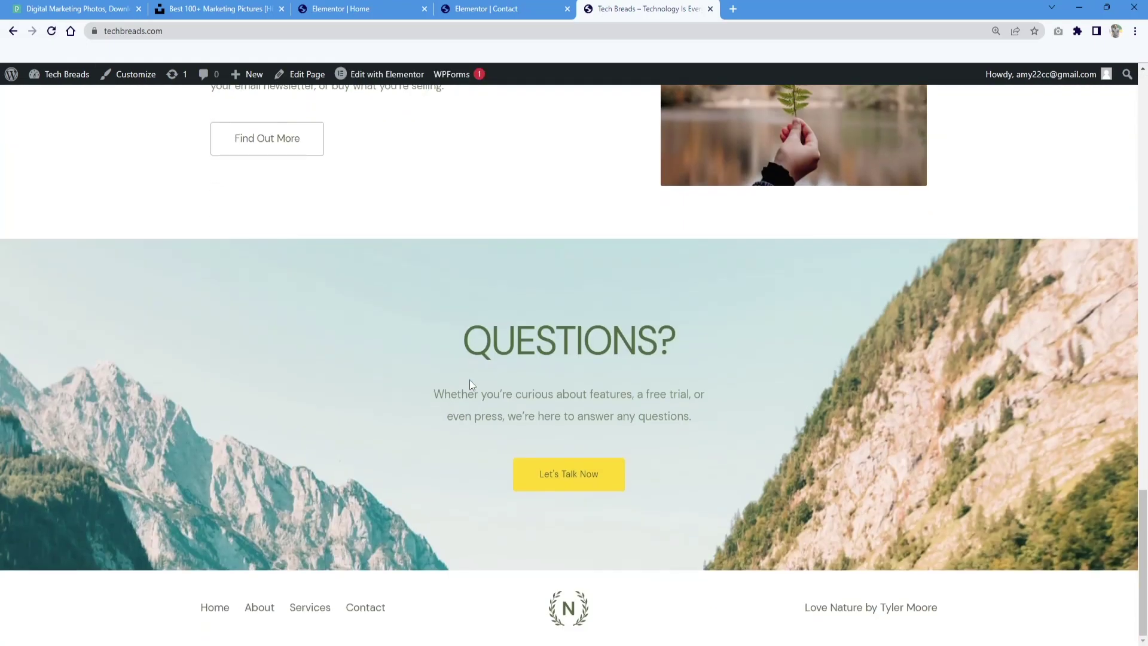
scroll(469, 384, "up", 15)
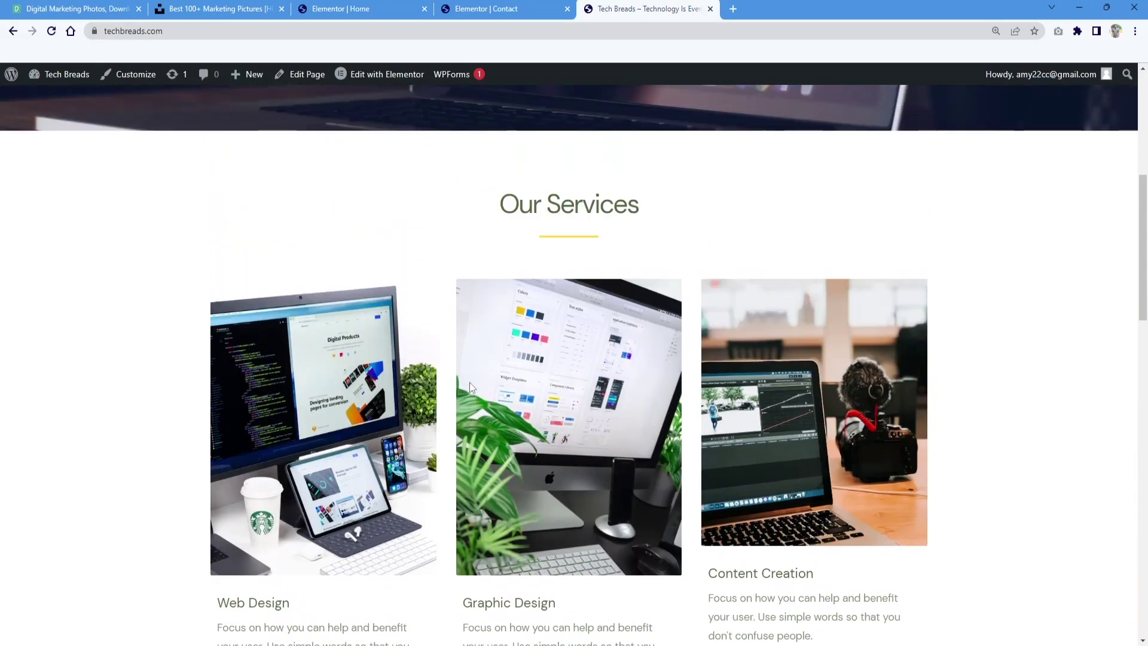
scroll(469, 382, "up", 7)
Step: Visit the live About, Services and Contact pages from the site menu and examine the Services and Contact content
left_click(644, 139)
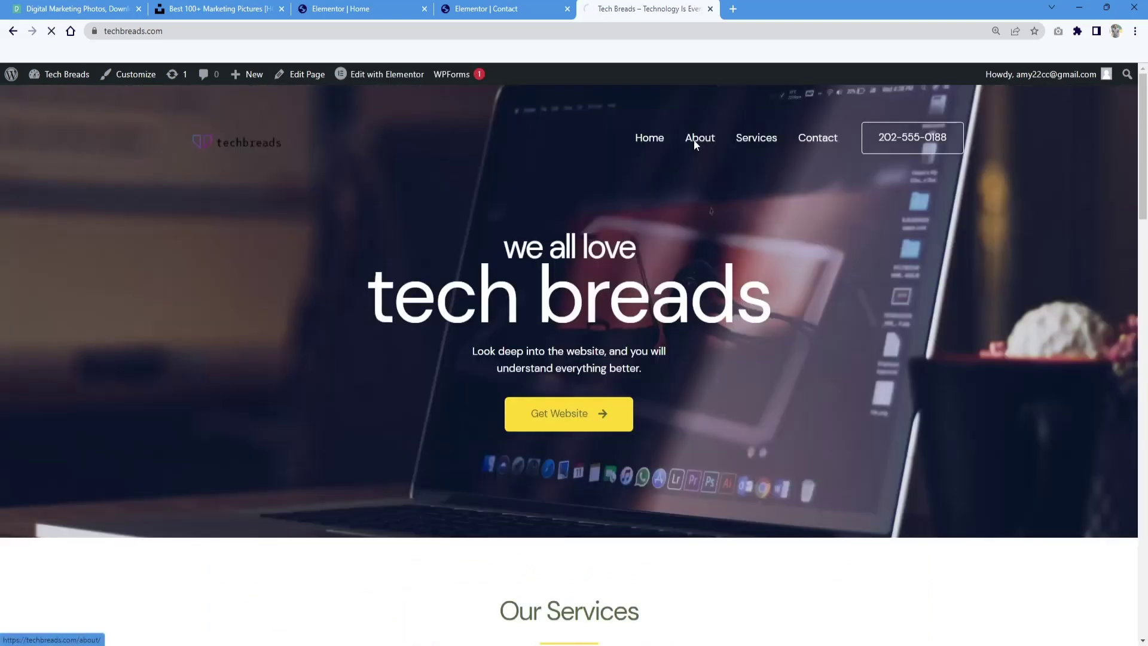
left_click(695, 141)
left_click(757, 139)
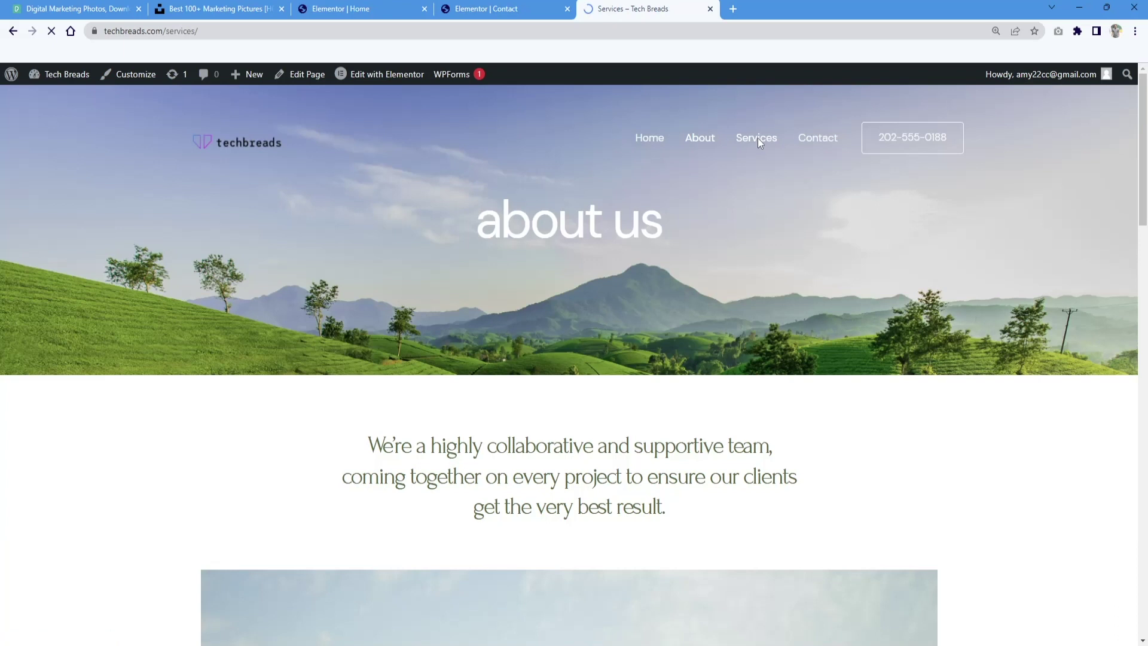
scroll(662, 333, "down", 10)
scroll(662, 332, "down", 10)
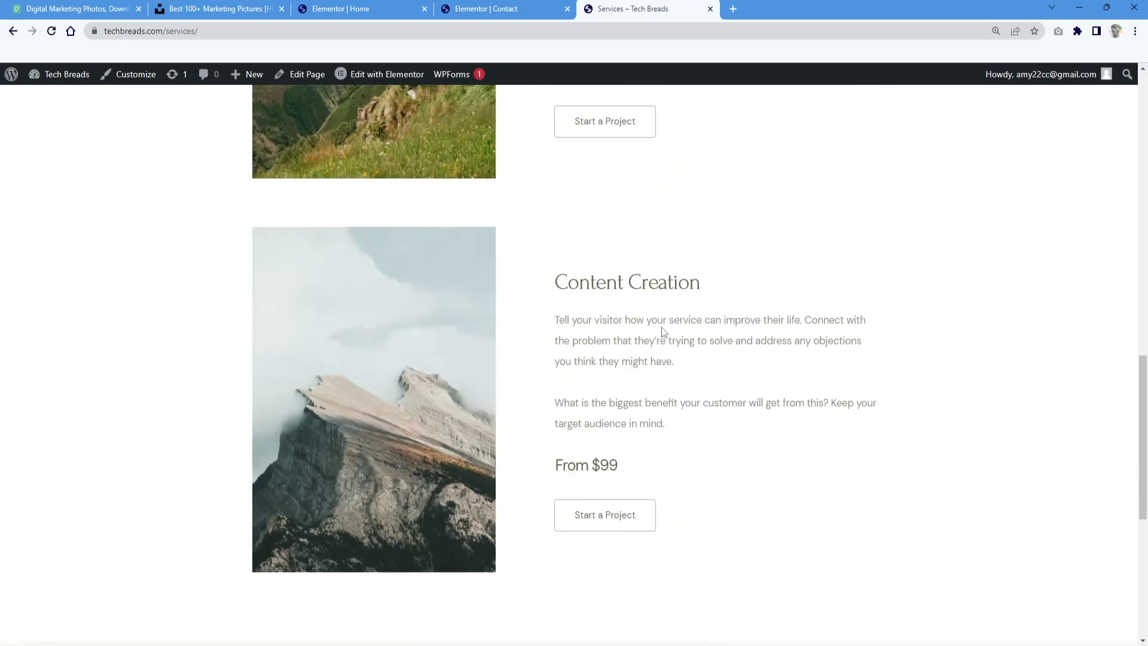
key("Home")
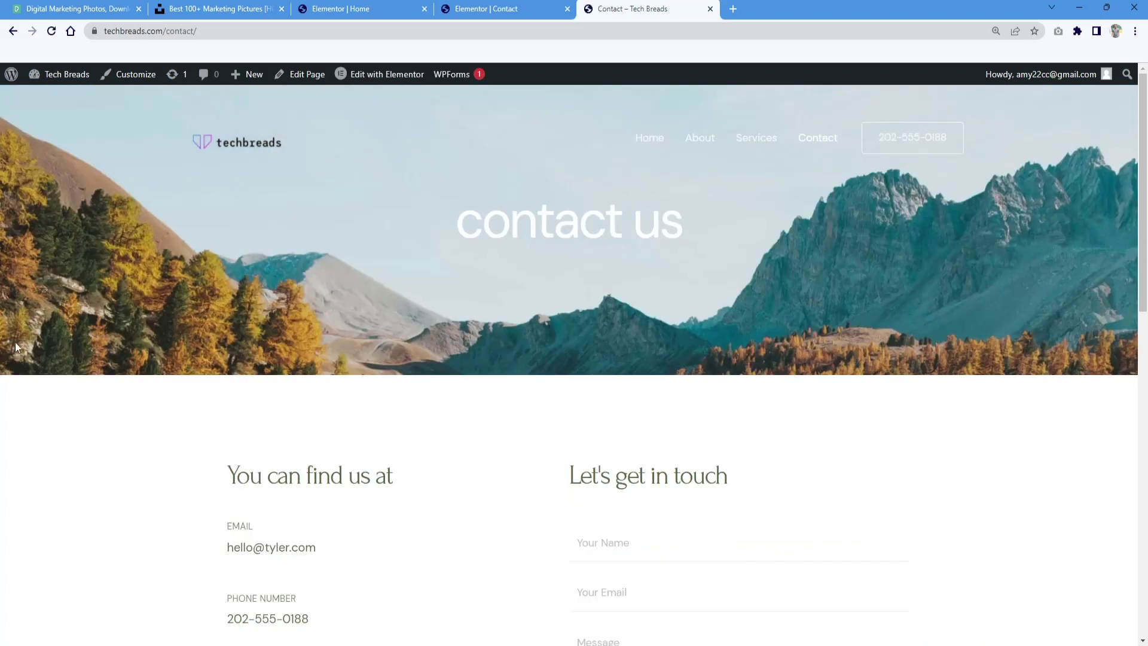
scroll(634, 457, "down", 10)
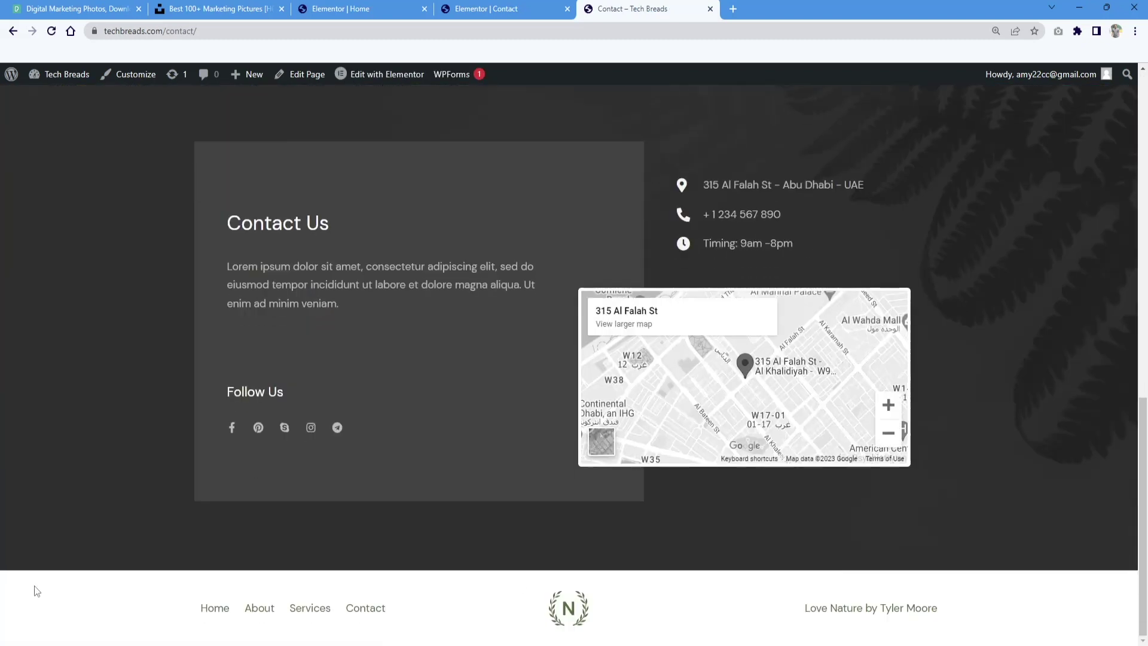
scroll(736, 460, "up", 10)
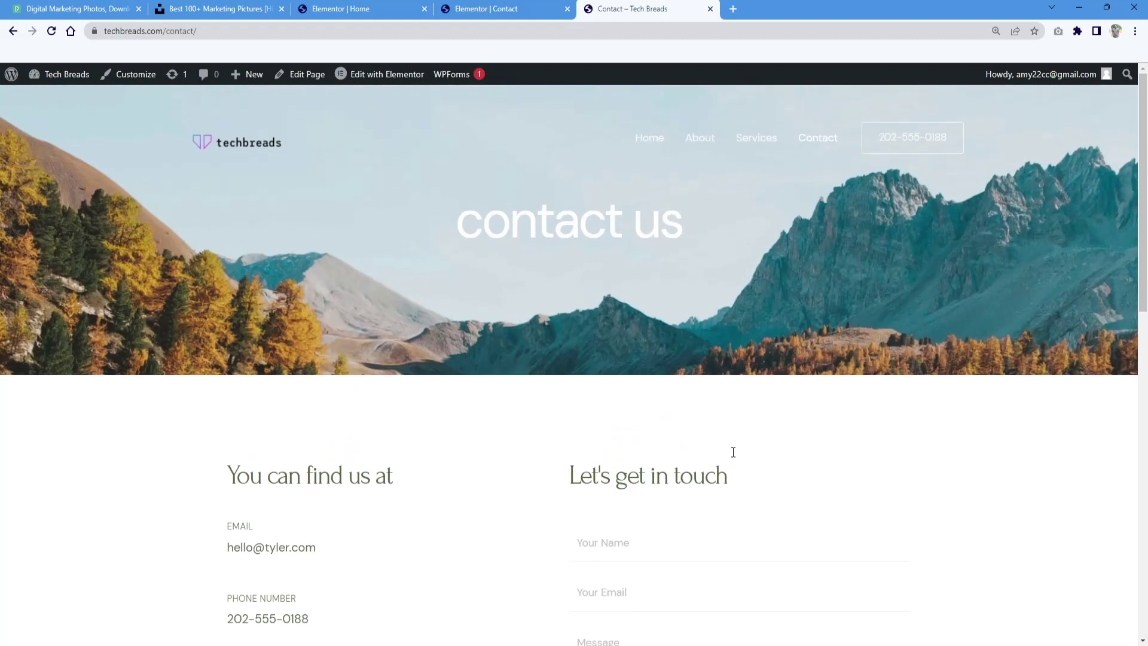
Step: Open the site customizer's Header Builder and look at the Site Title & Logo settings
left_click(147, 75)
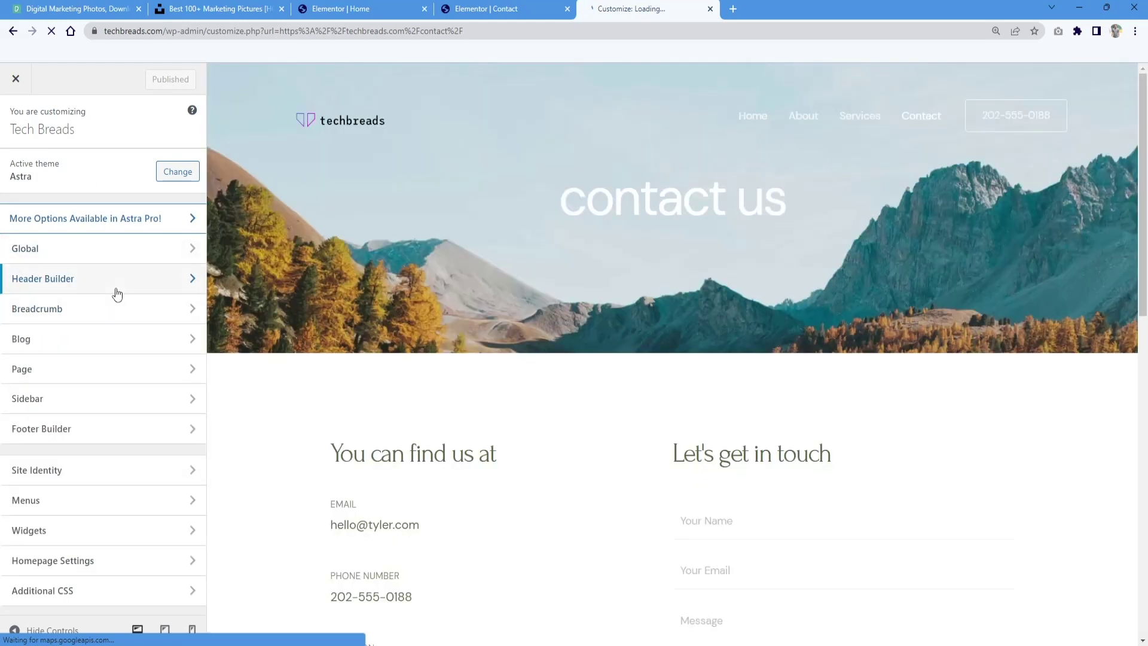
left_click(117, 295)
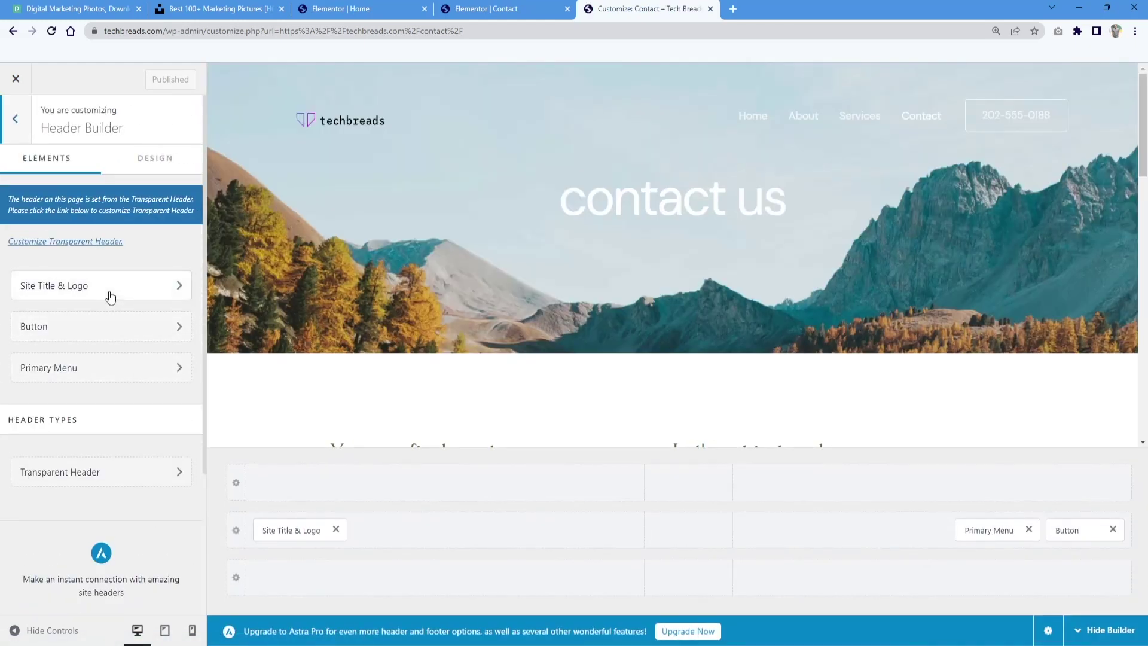
left_click(110, 297)
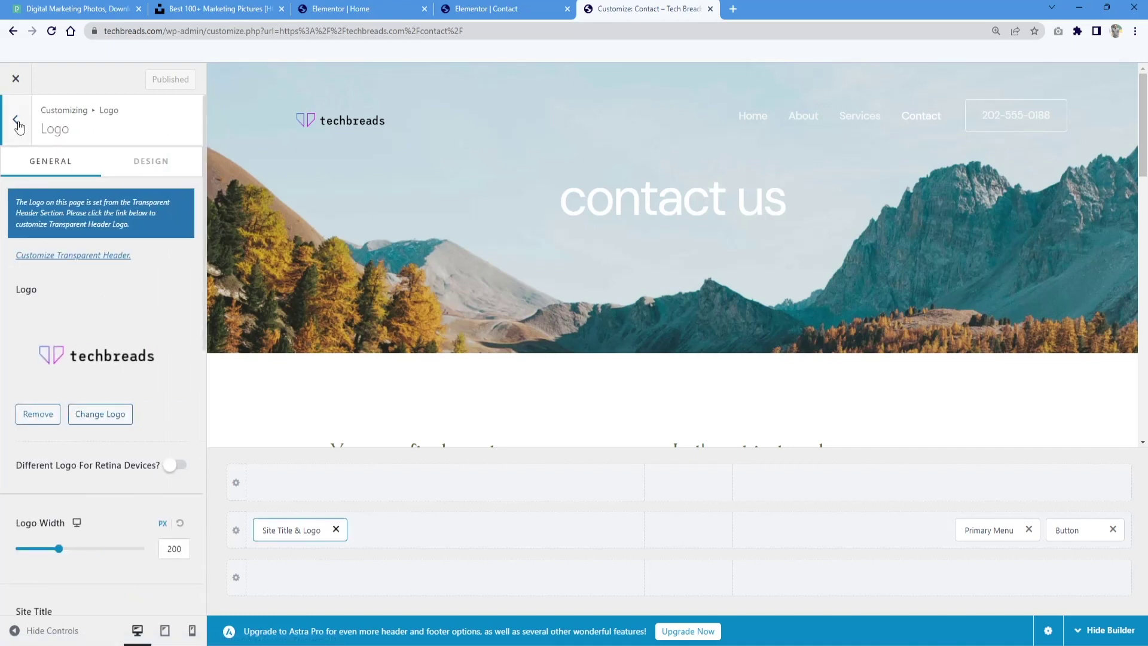
left_click(14, 118)
Step: Replace the header button's phone number text with "Ask Us"
left_click(84, 327)
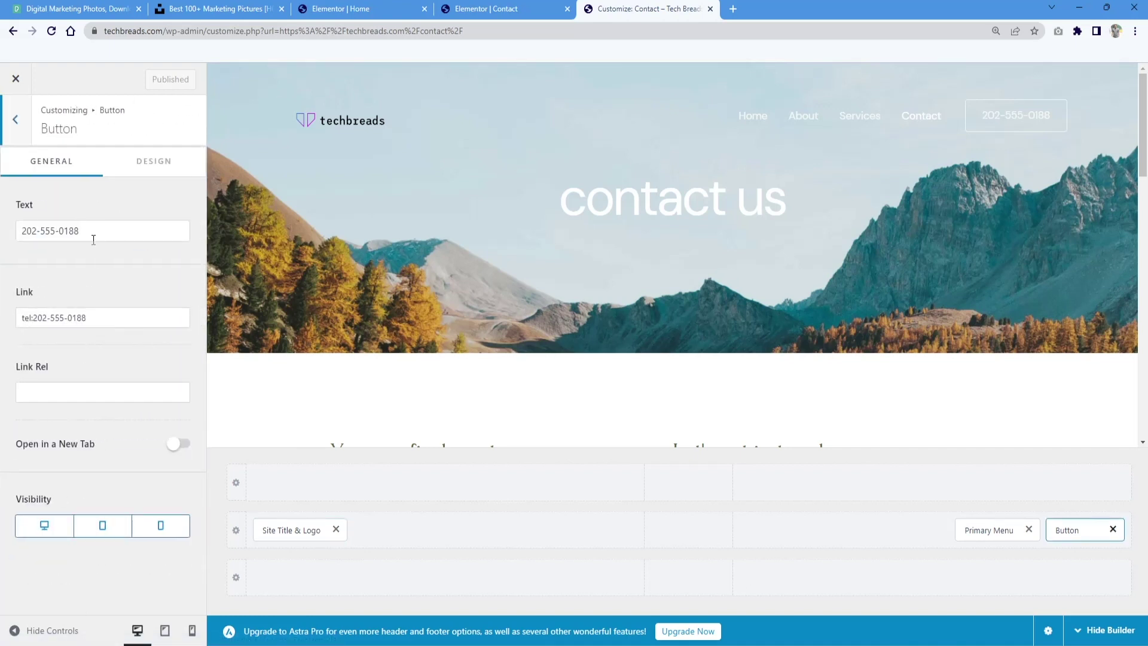
left_click_drag(97, 237, 2, 239)
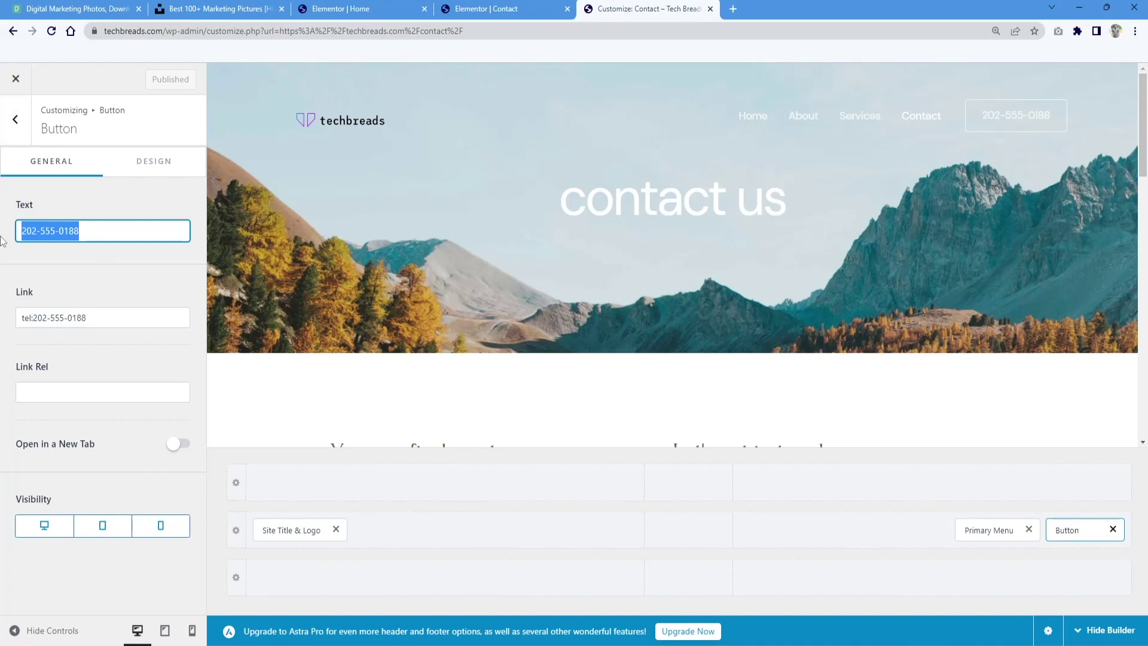
key("BackSpace")
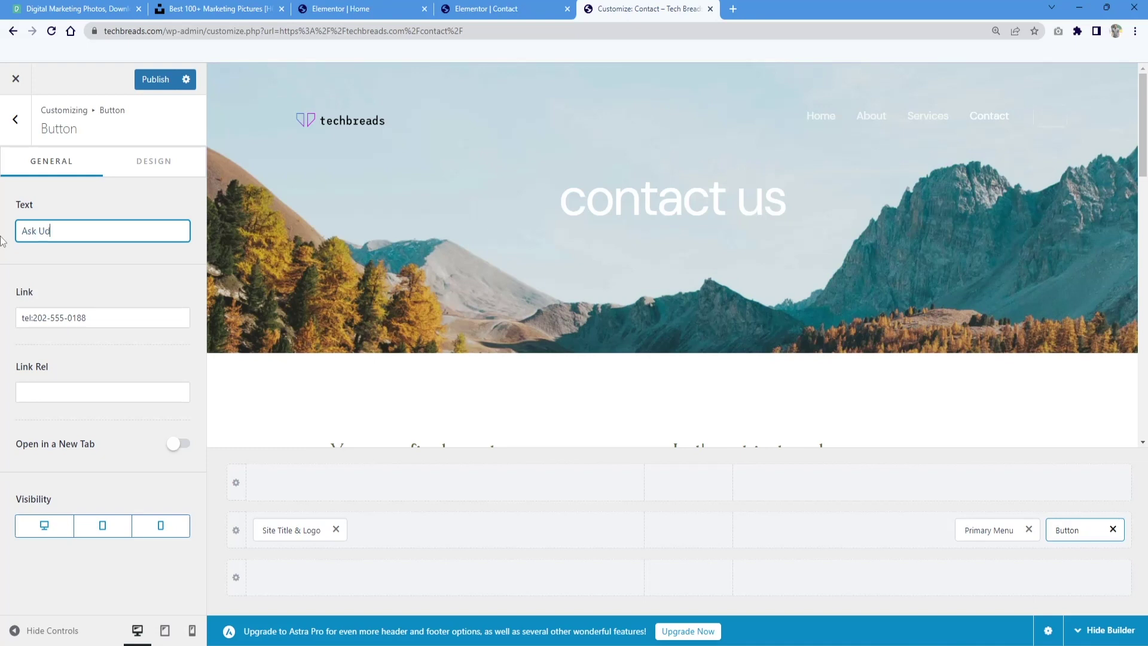
key("Tab")
Step: Examine the header button's link fields and its design settings for border, radius and spacing
left_click(118, 323)
left_click(84, 392)
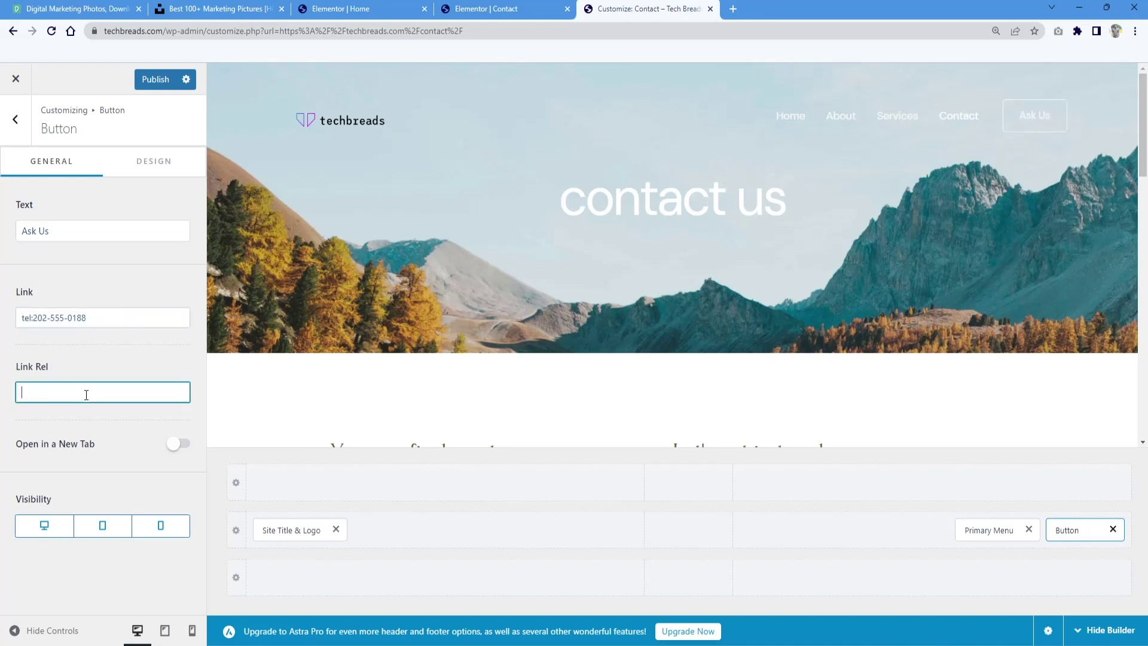
left_click(155, 173)
scroll(131, 379, "down", 3)
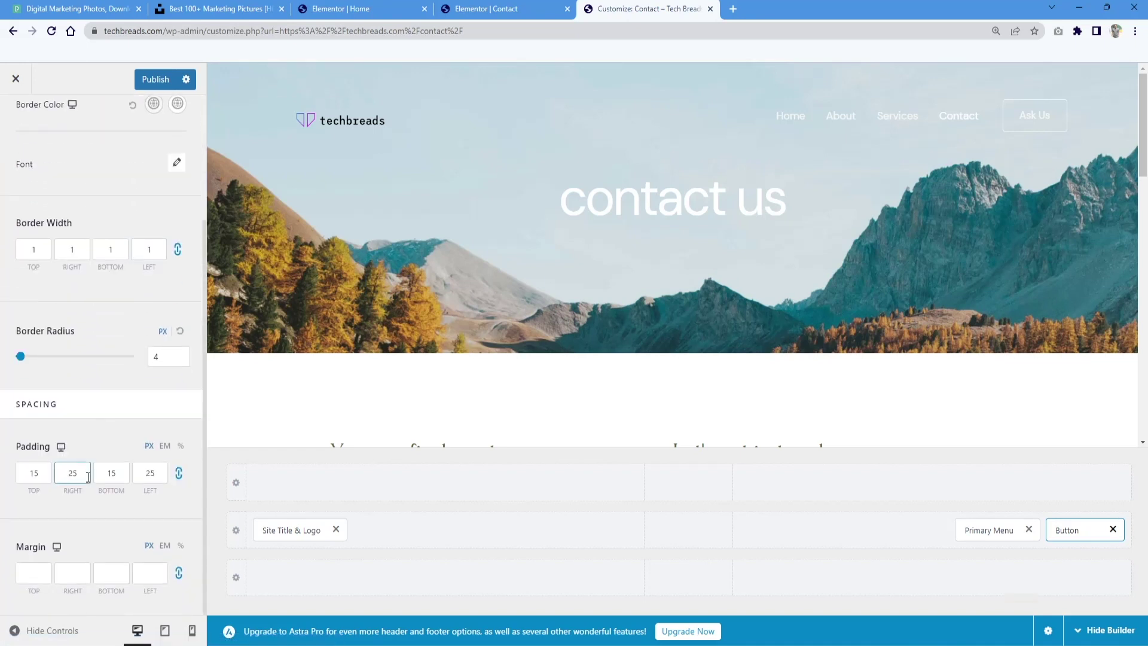
scroll(89, 472, "up", 3)
left_click(23, 128)
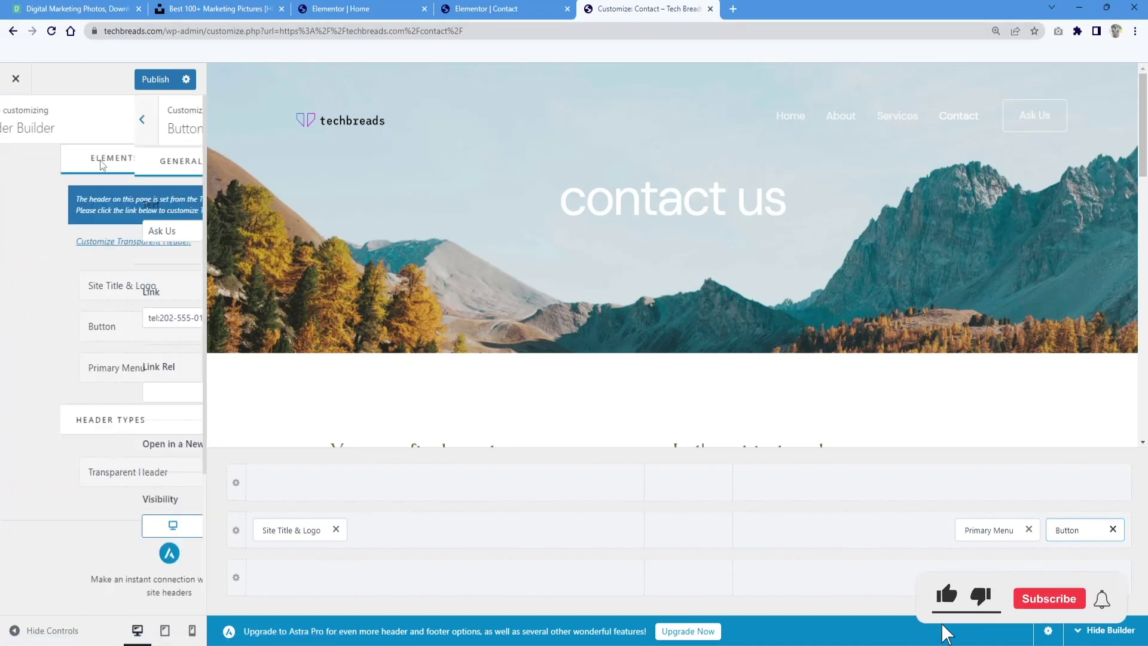
Step: Look at the header's Primary Menu settings and the menu locations, then return to the customizer's main options
left_click(24, 132)
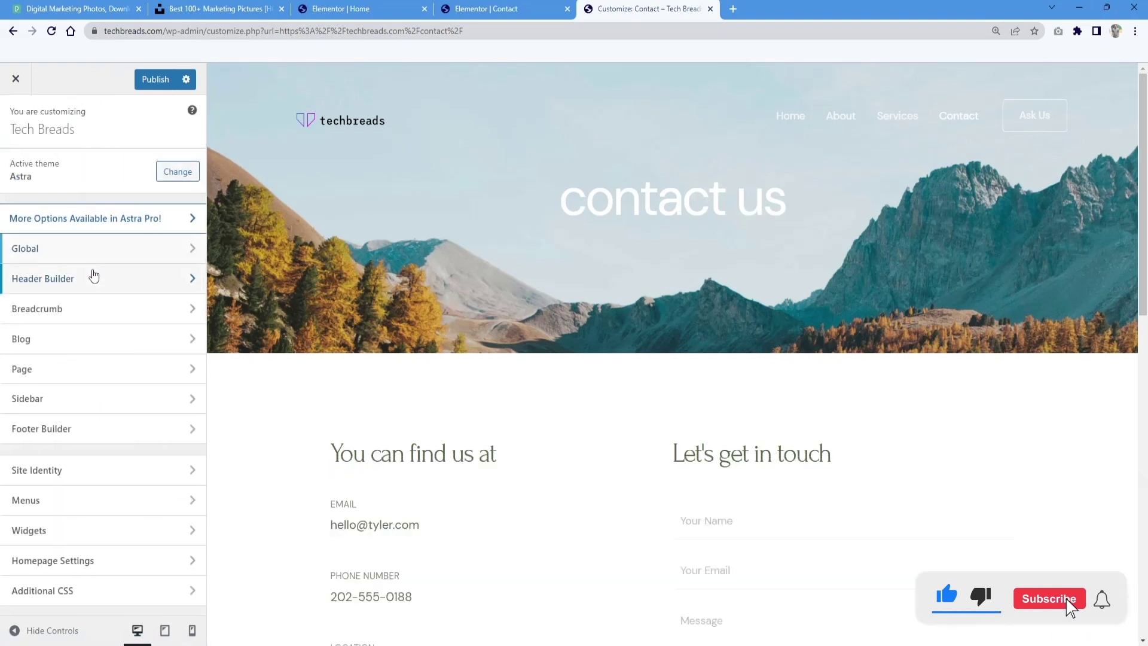
left_click(96, 280)
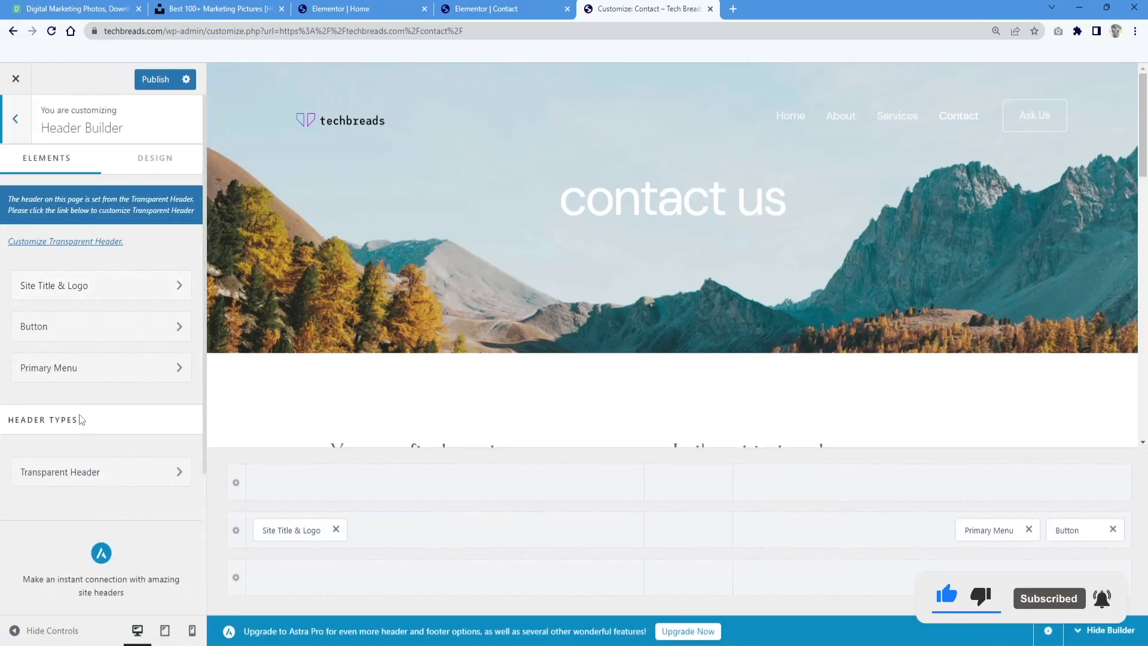
left_click(105, 368)
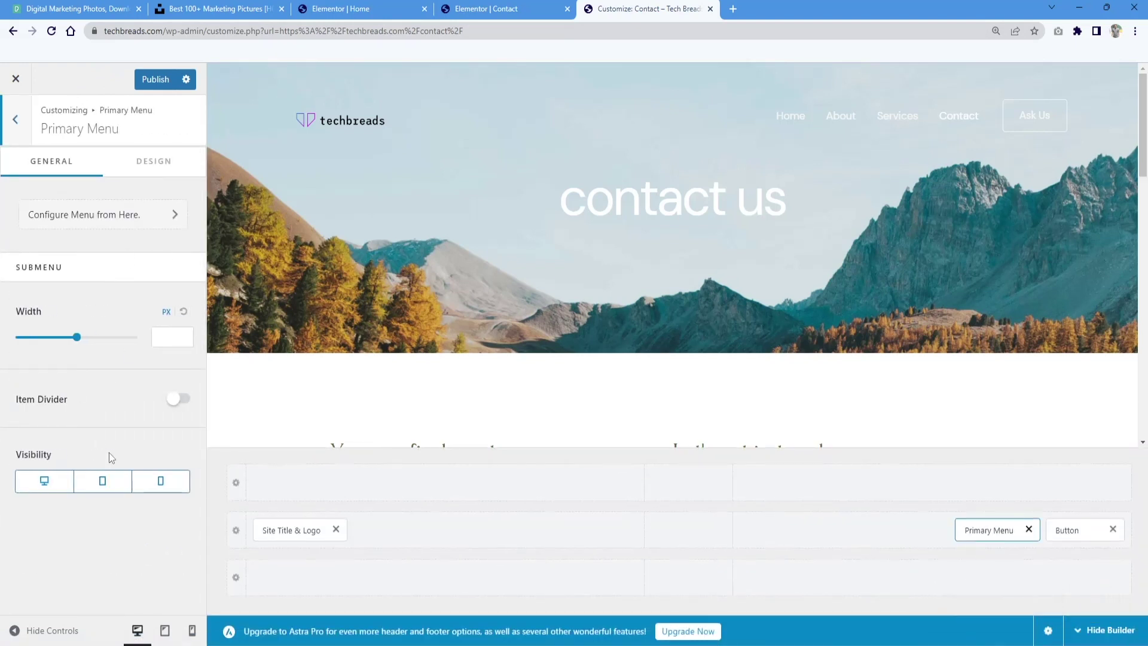
left_click(105, 221)
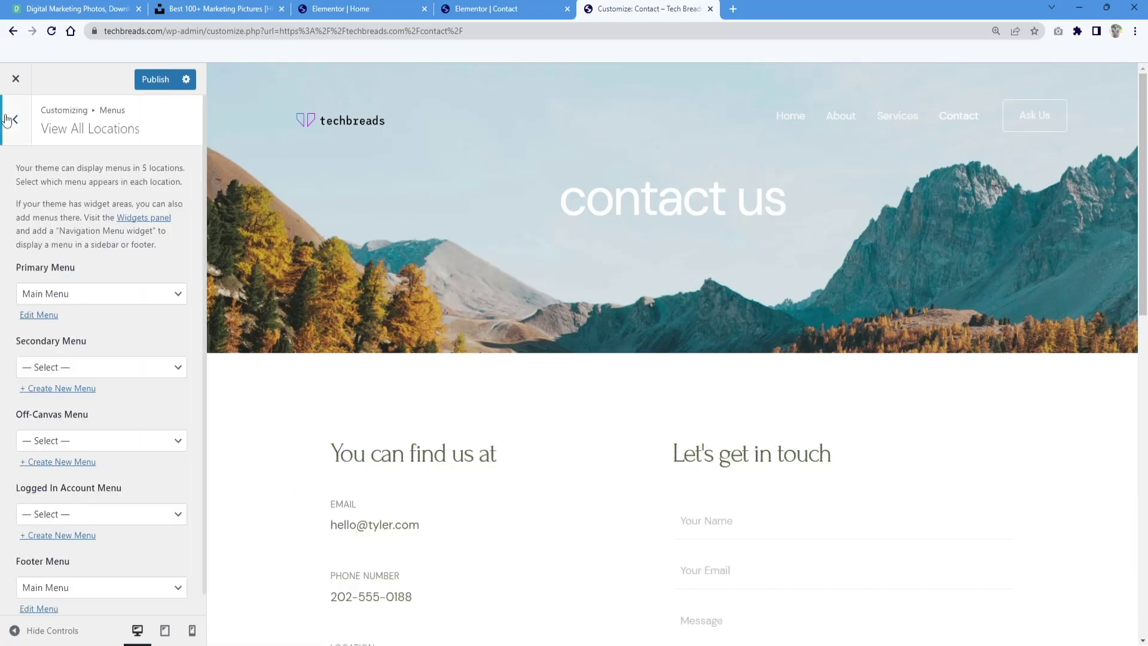
left_click(9, 136)
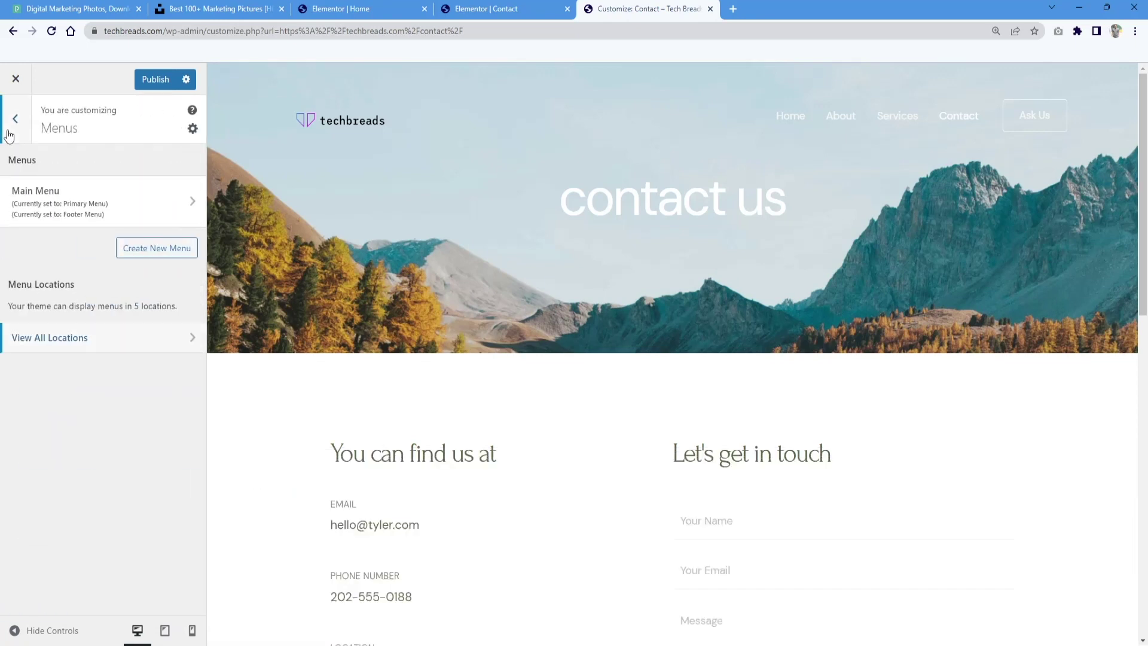
left_click(9, 135)
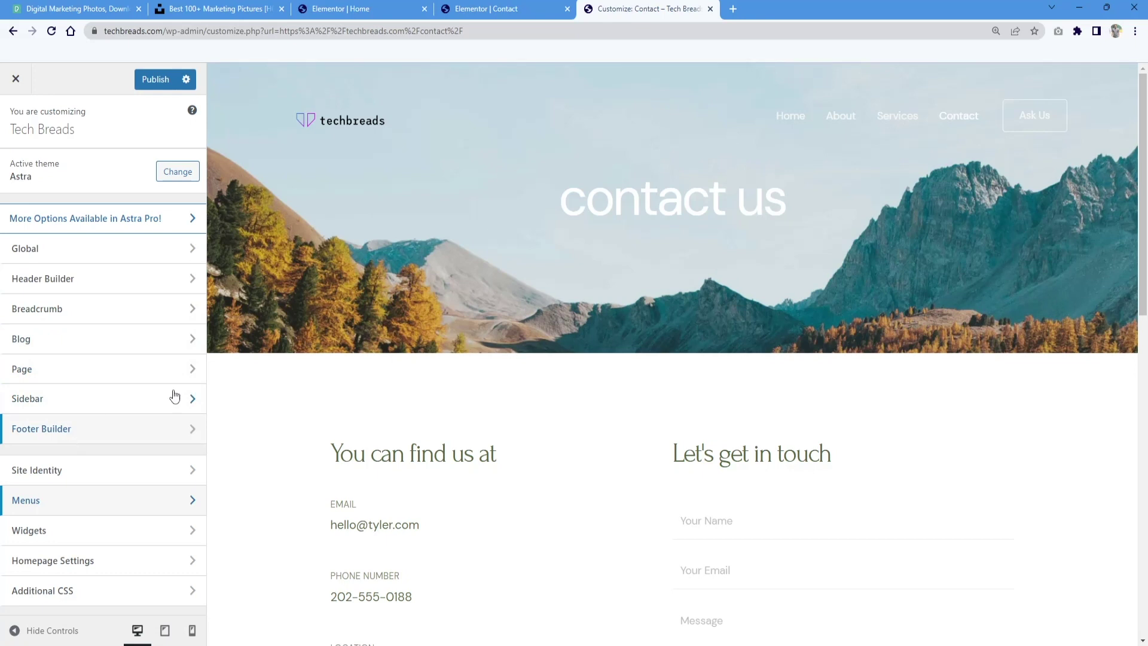
scroll(560, 405, "down", 13)
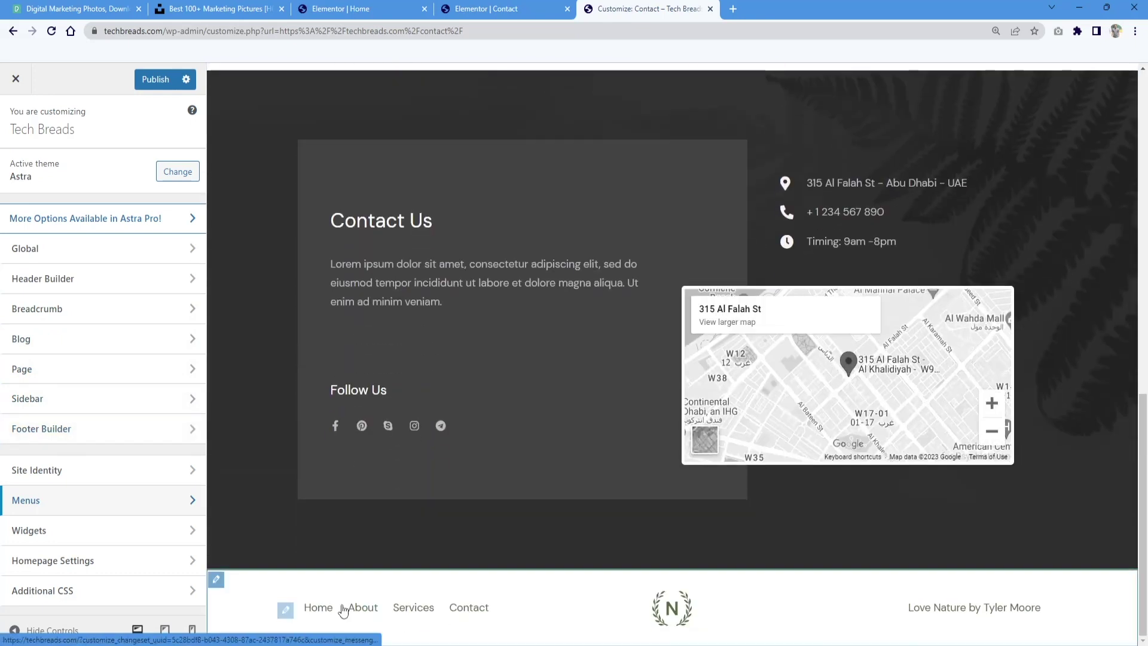
left_click(55, 428)
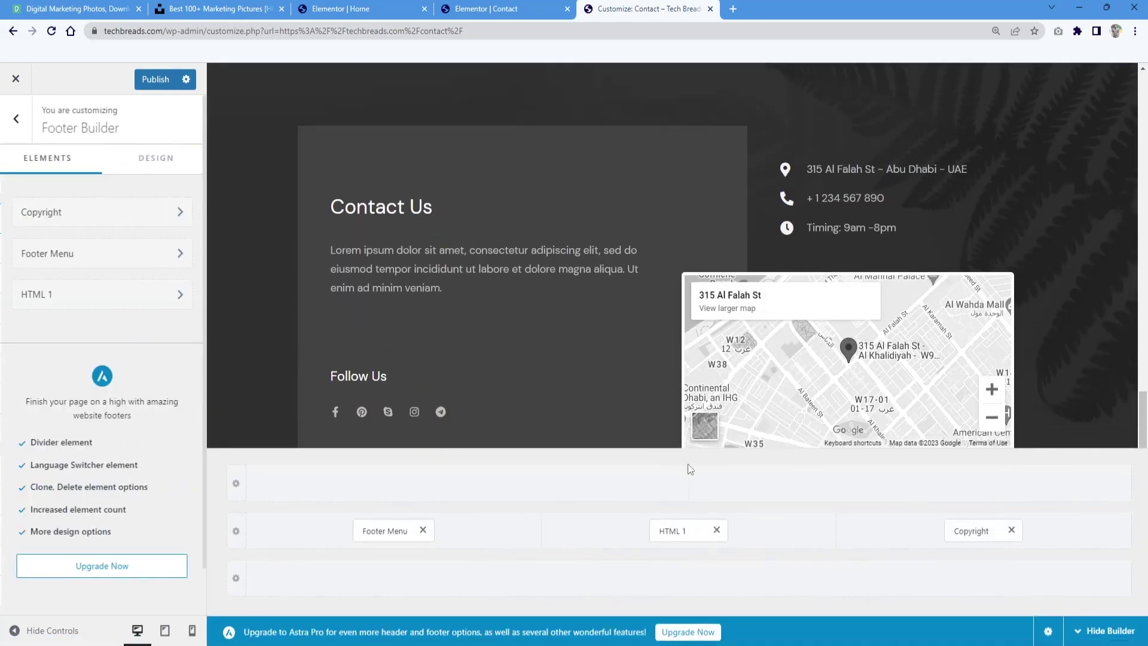
left_click(83, 225)
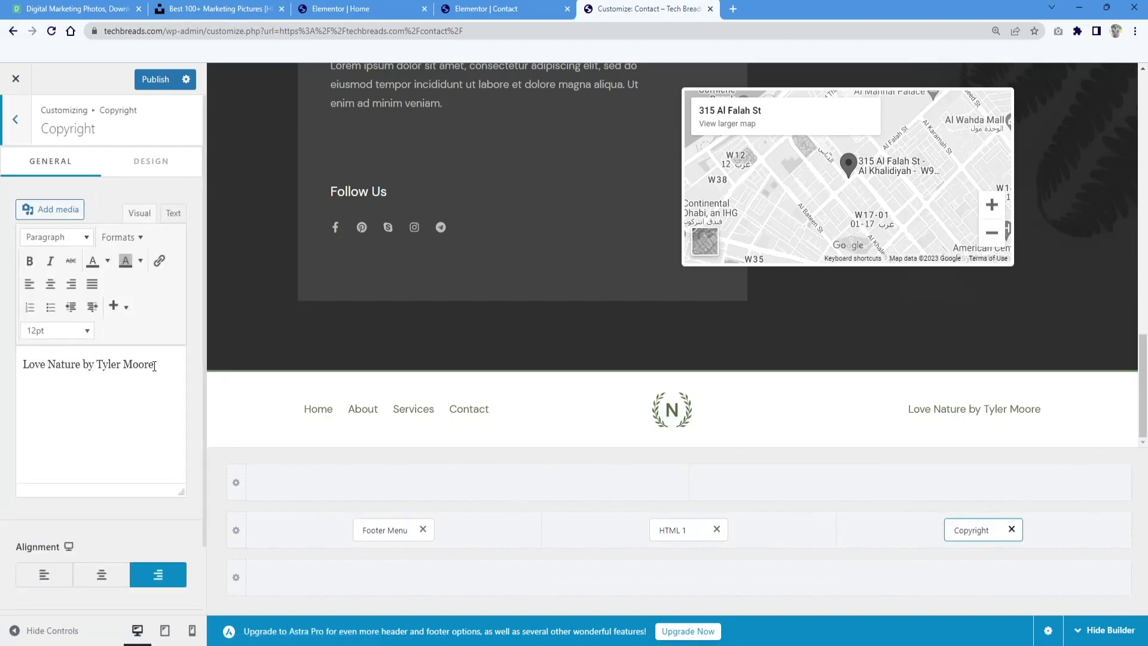
left_click_drag(154, 366, 2, 364)
key("BackSpace")
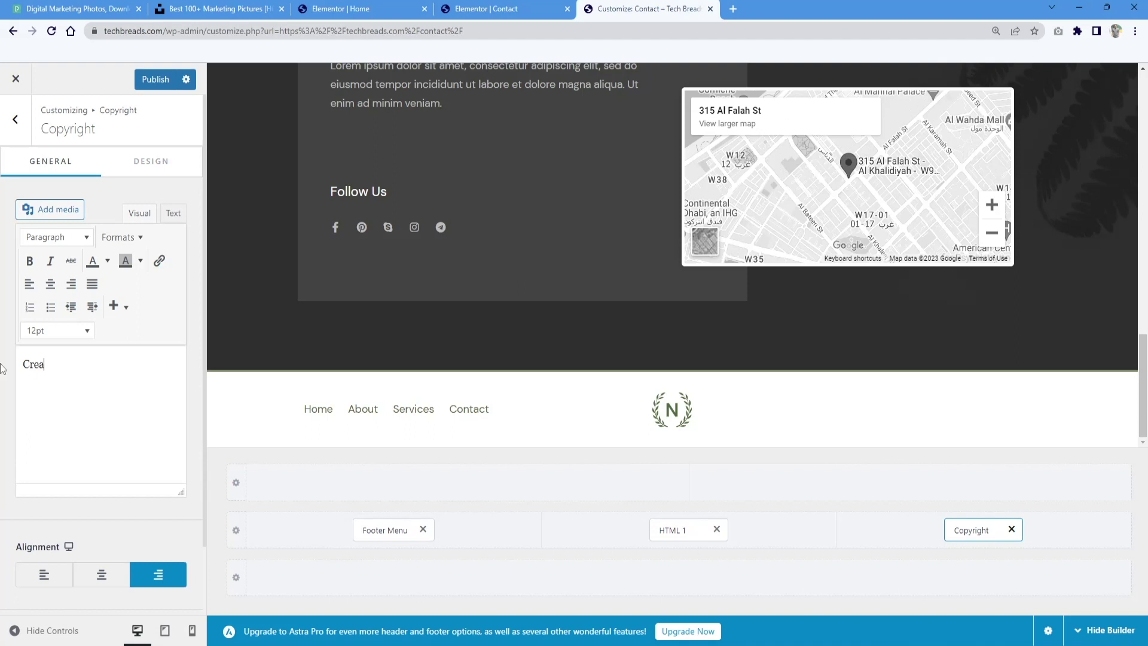
type("Create with")
type(" <3")
type("Lo")
type("ve")
type(" by")
type("Tech")
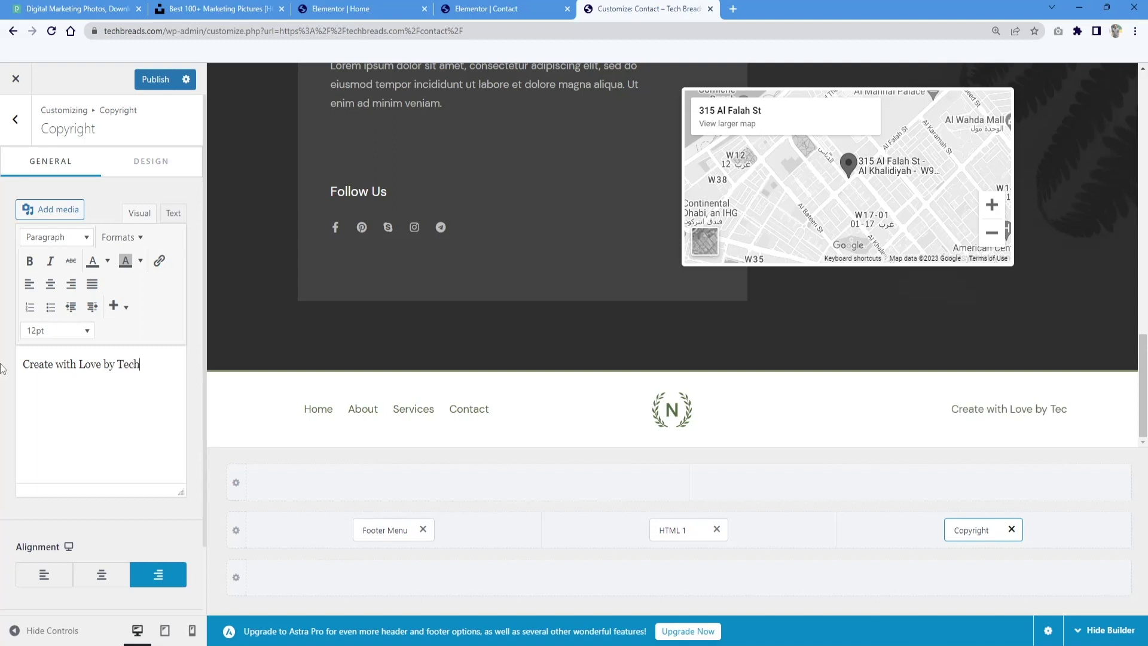
type(" Beads")
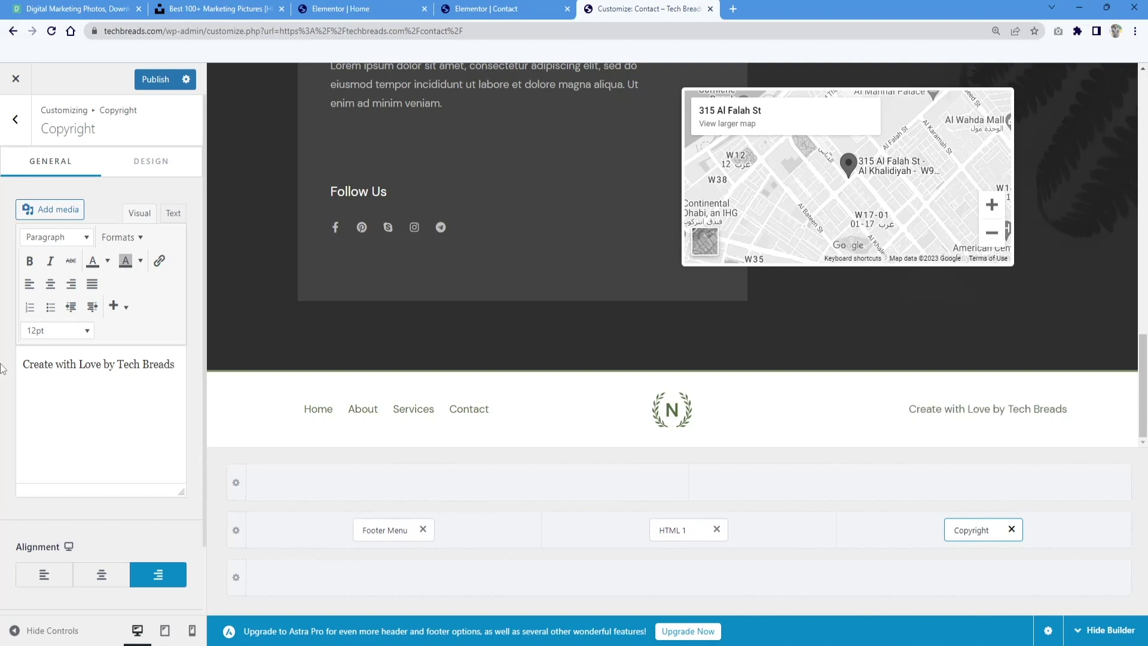
type("@2023")
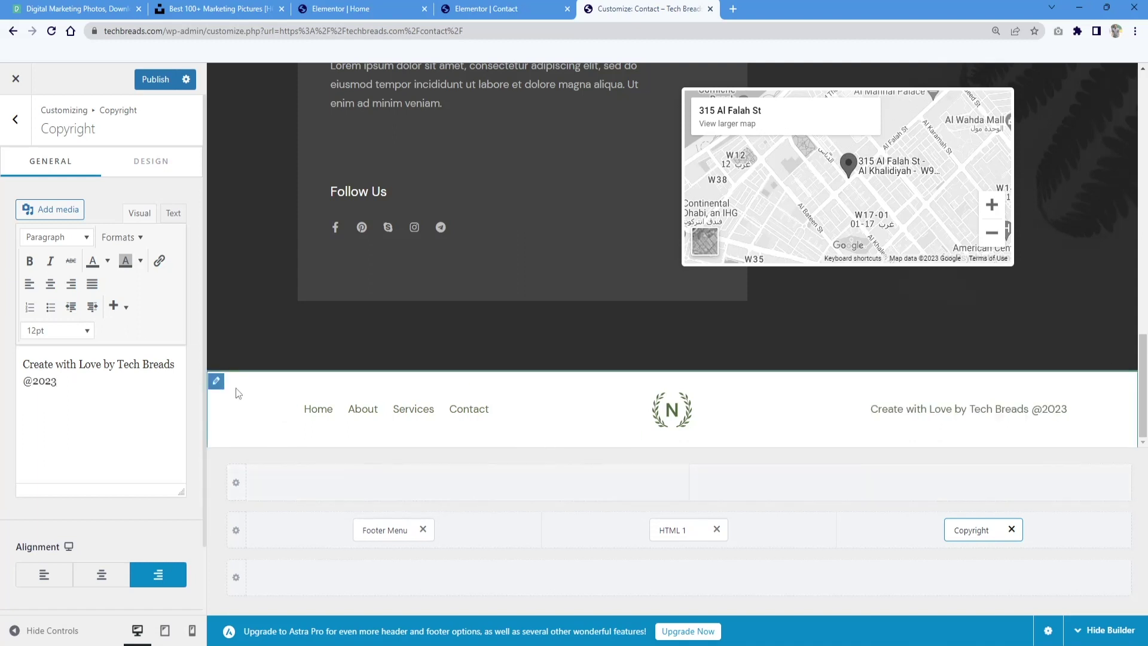
scroll(91, 500, "down", 2)
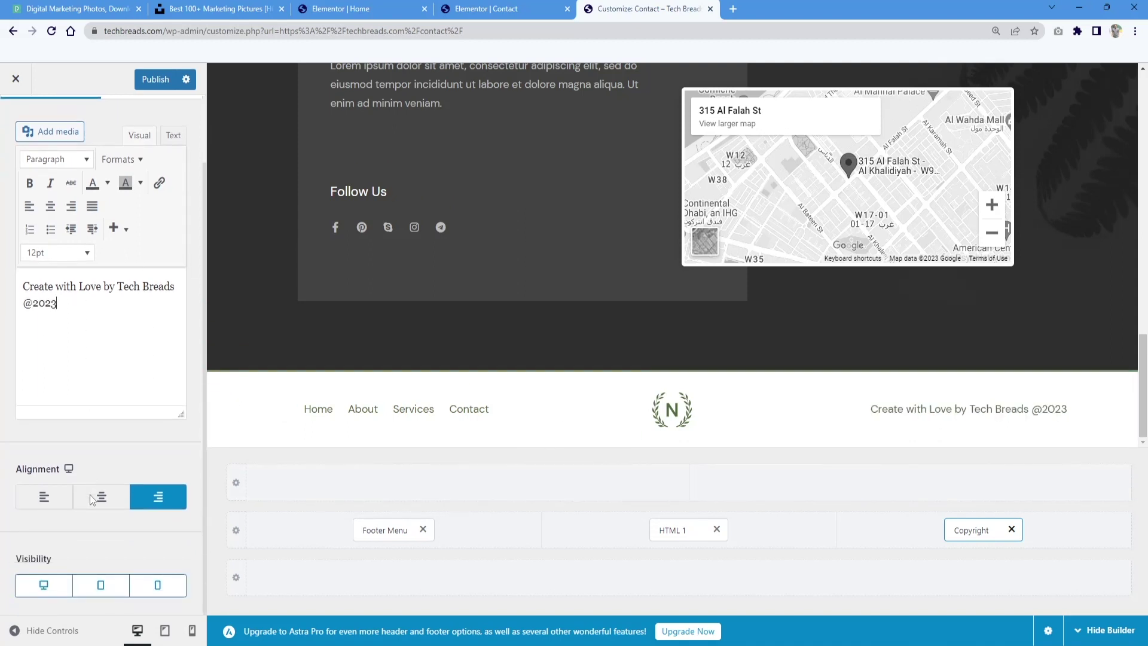
Step: Look at the Footer Menu's layout and alignment settings, and open the footer's HTML 1 element
scroll(90, 490, "up", 2)
left_click(6, 126)
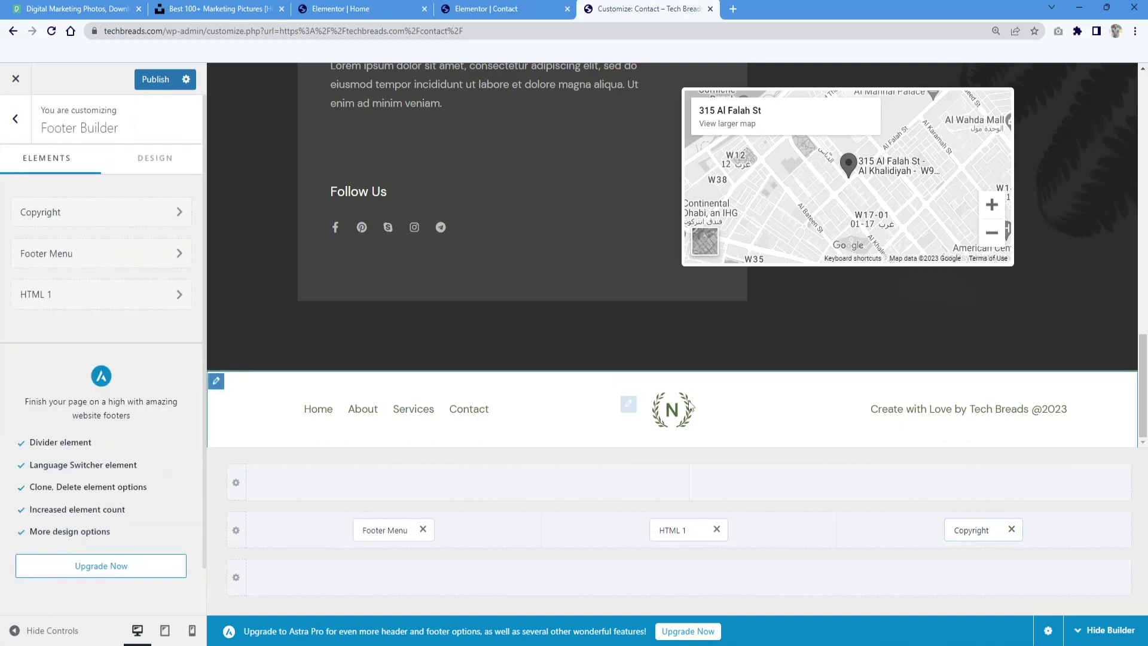
left_click(118, 260)
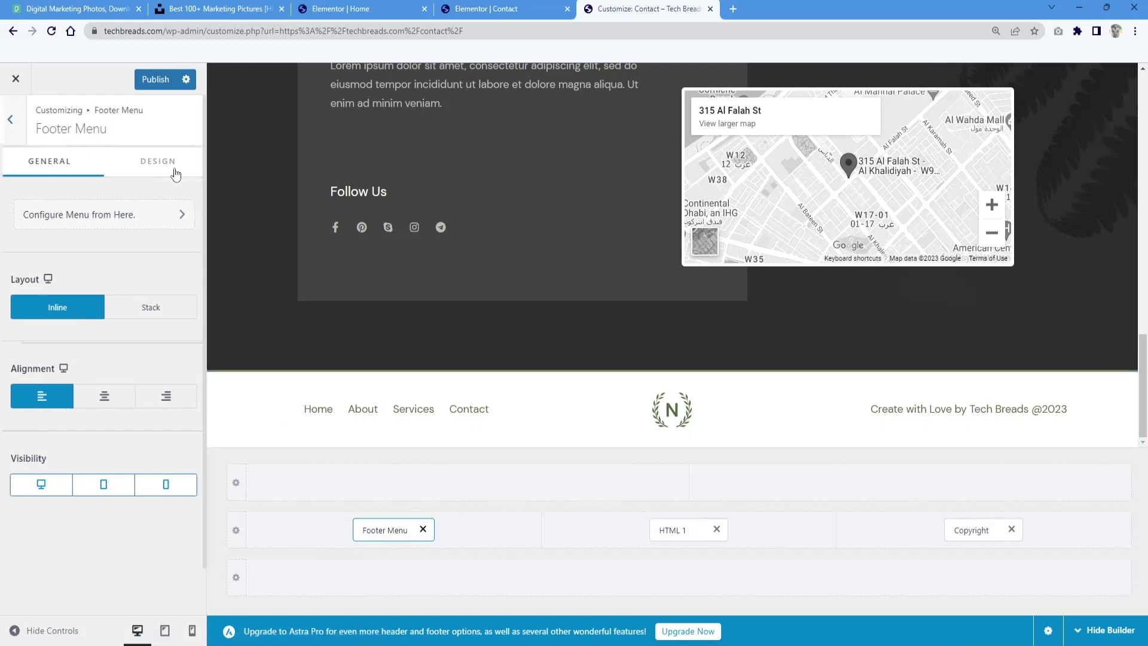
left_click(15, 119)
left_click(64, 295)
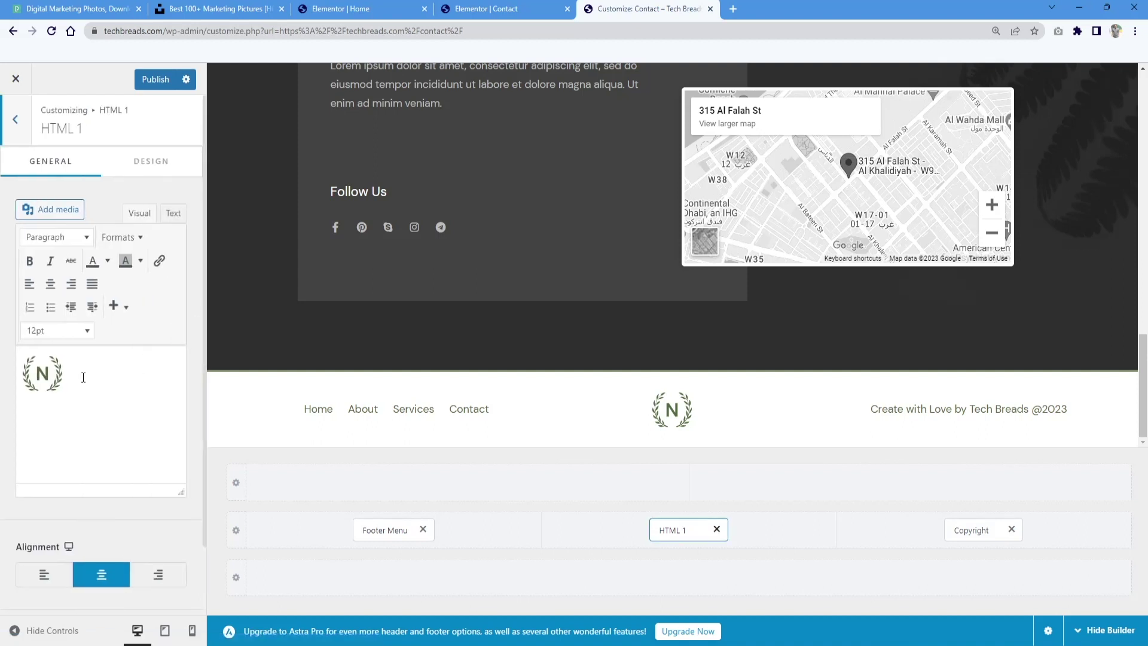
left_click(43, 373)
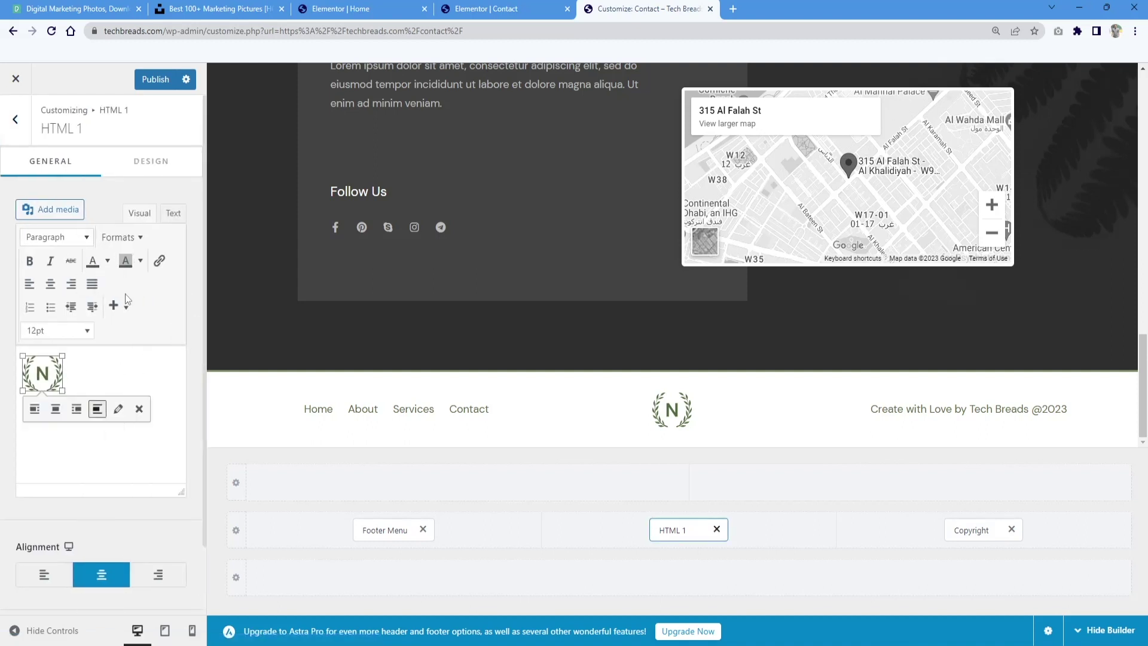
left_click(159, 262)
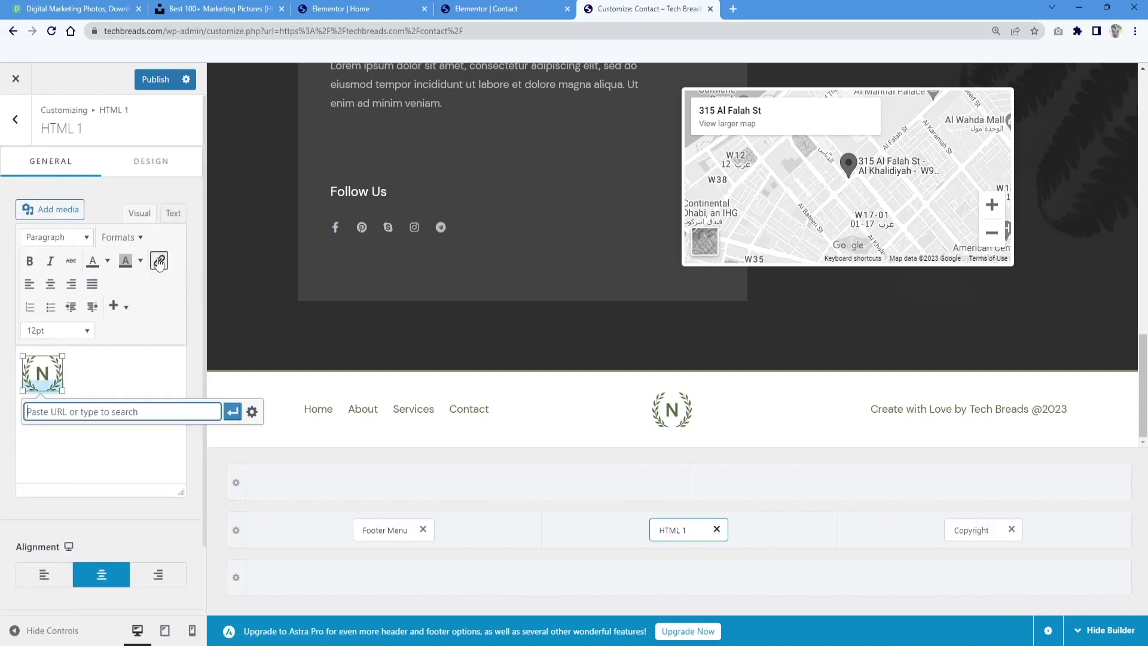
left_click(114, 372)
left_click(34, 360)
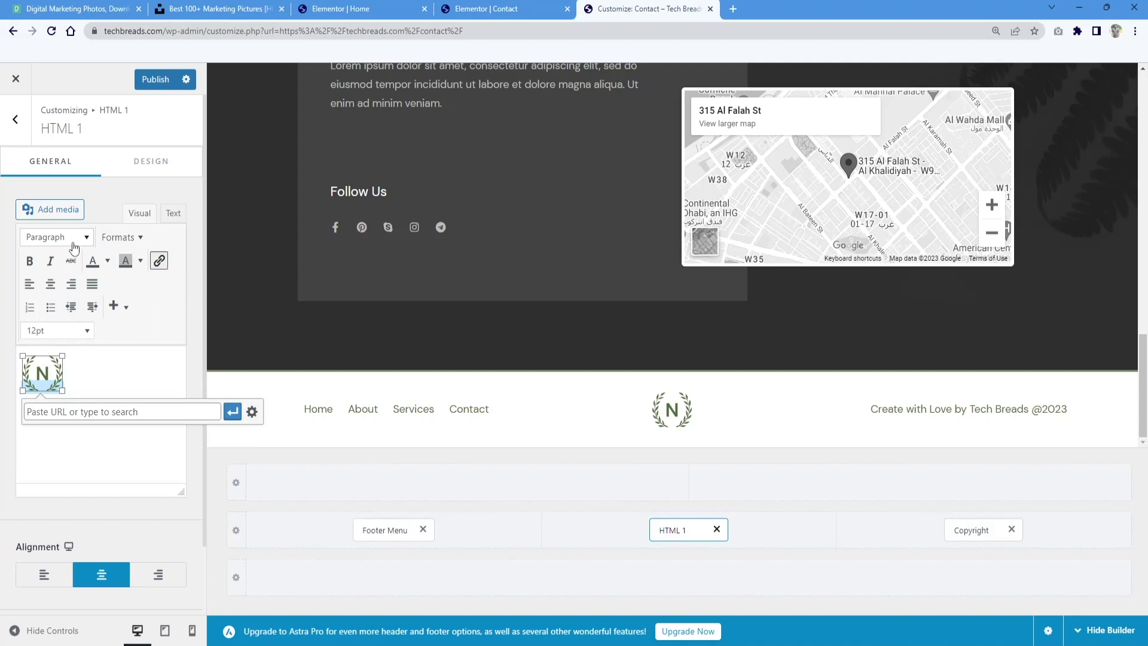
left_click(173, 214)
left_click(146, 218)
Step: Replace the "N" logo in the footer's HTML 1 element with the techbreads logo from the media library
left_click(50, 376)
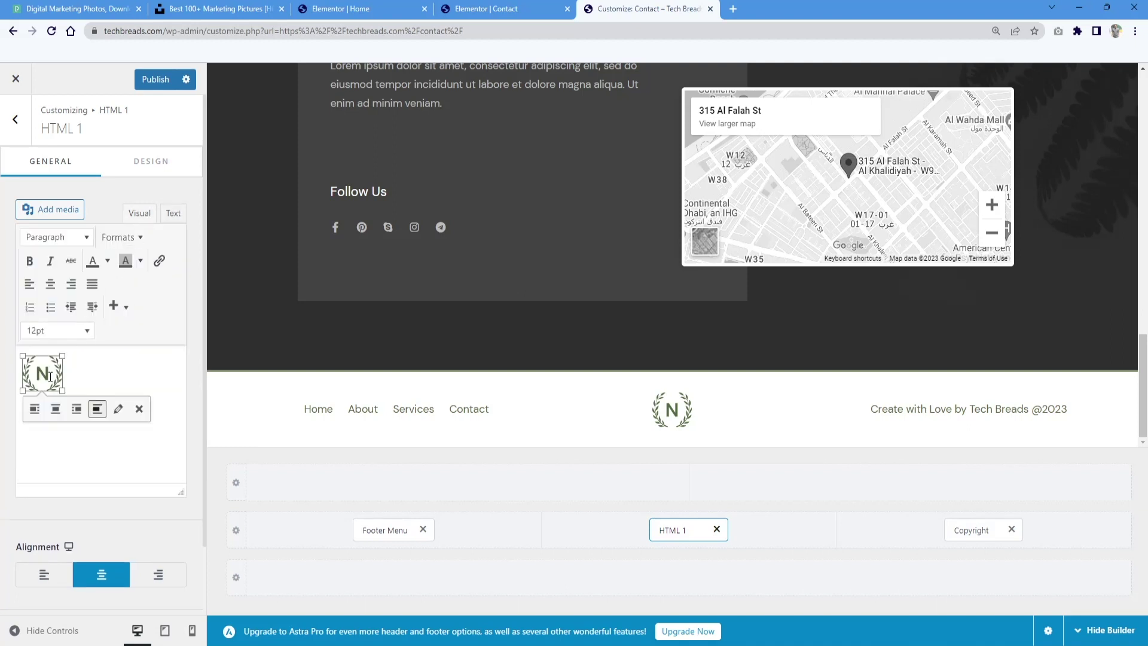
left_click(138, 411)
right_click(24, 377)
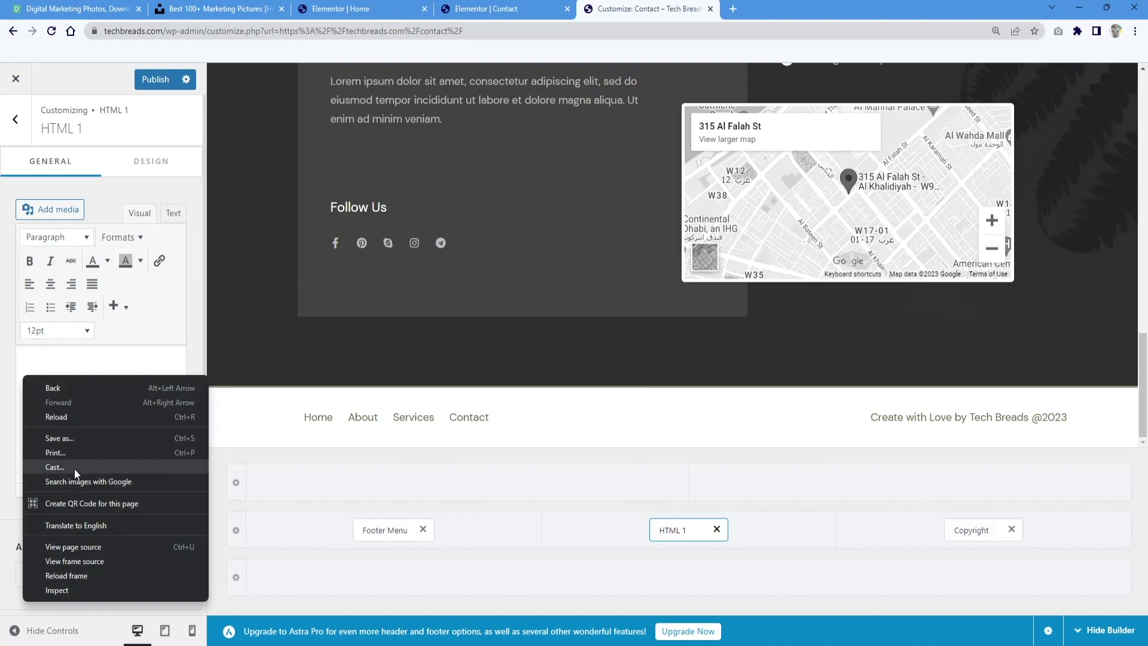
left_click(94, 369)
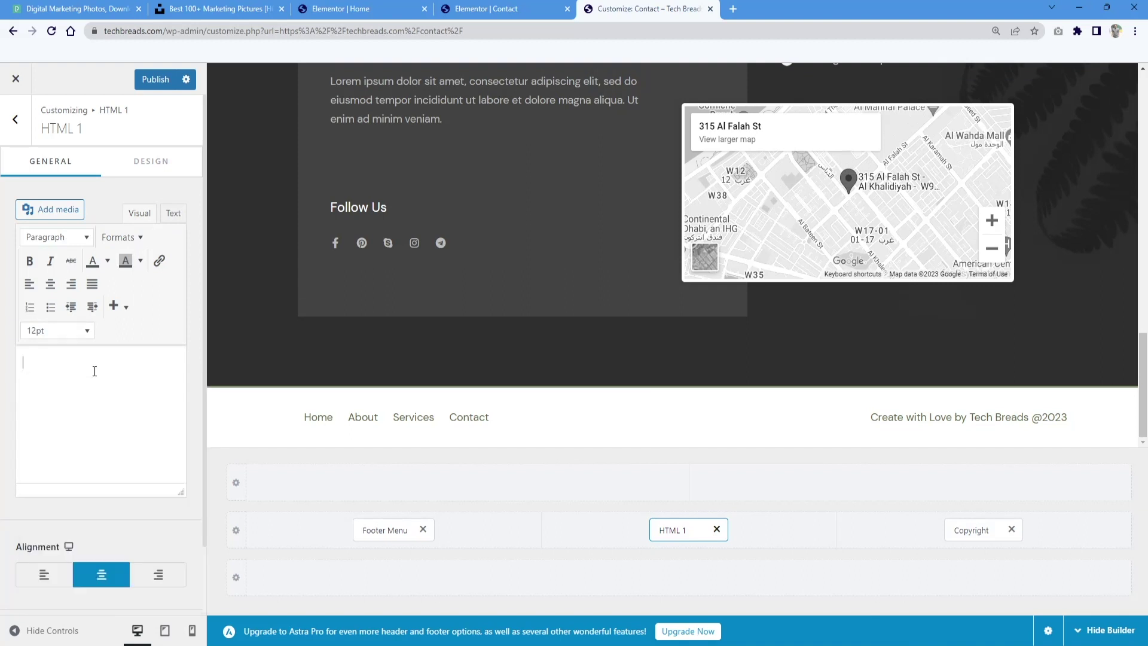
left_click(74, 220)
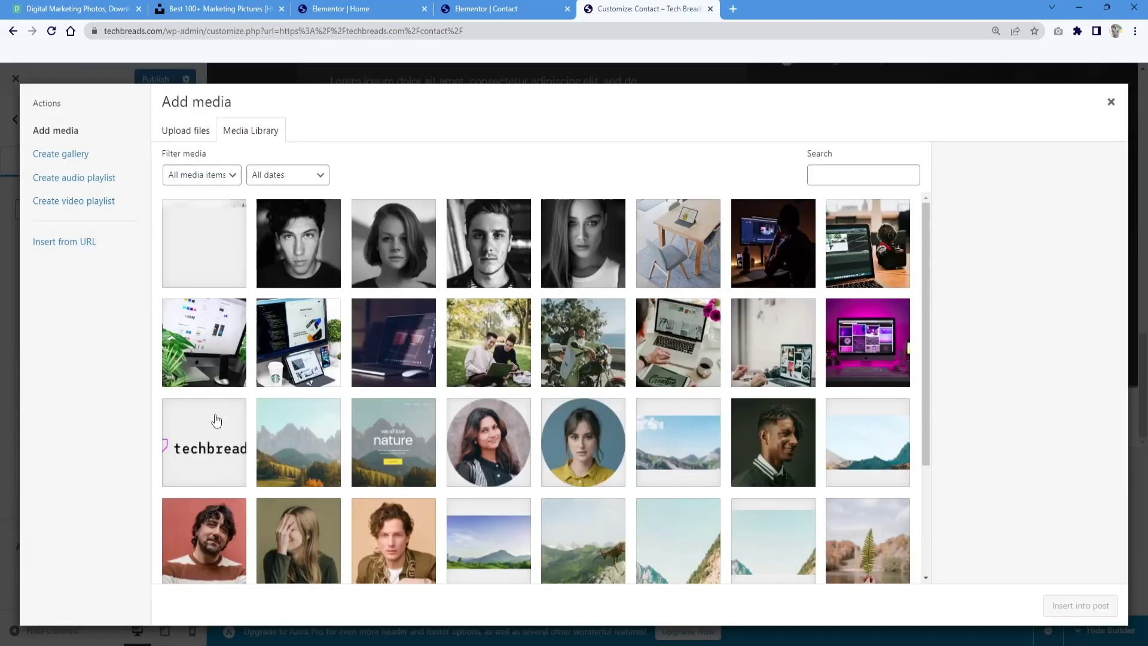
left_click(217, 421)
left_click(1080, 606)
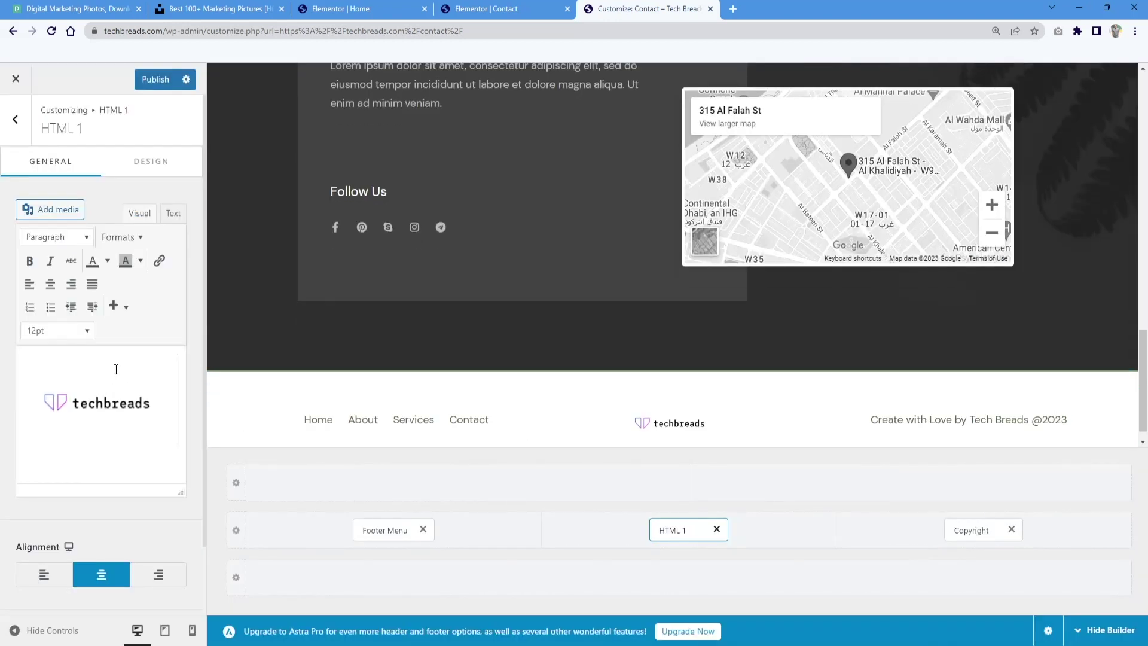
Step: Try center and left alignment on the footer's techbreads logo image and restore it to no alignment
left_click(141, 394)
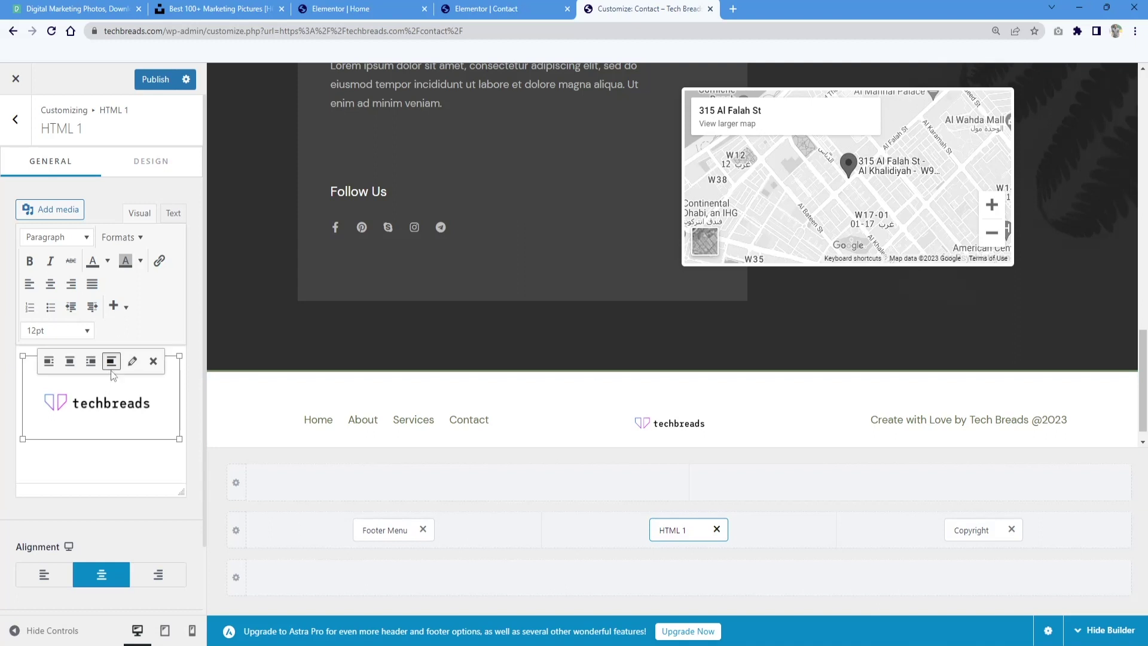
left_click(71, 363)
left_click(49, 364)
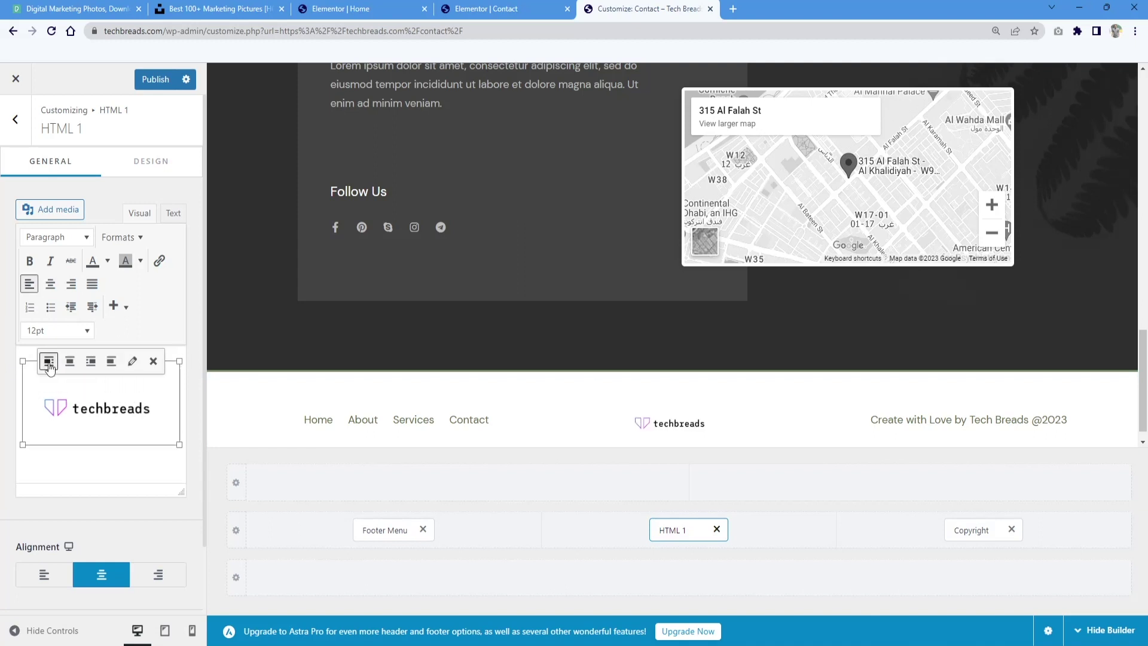
left_click(111, 361)
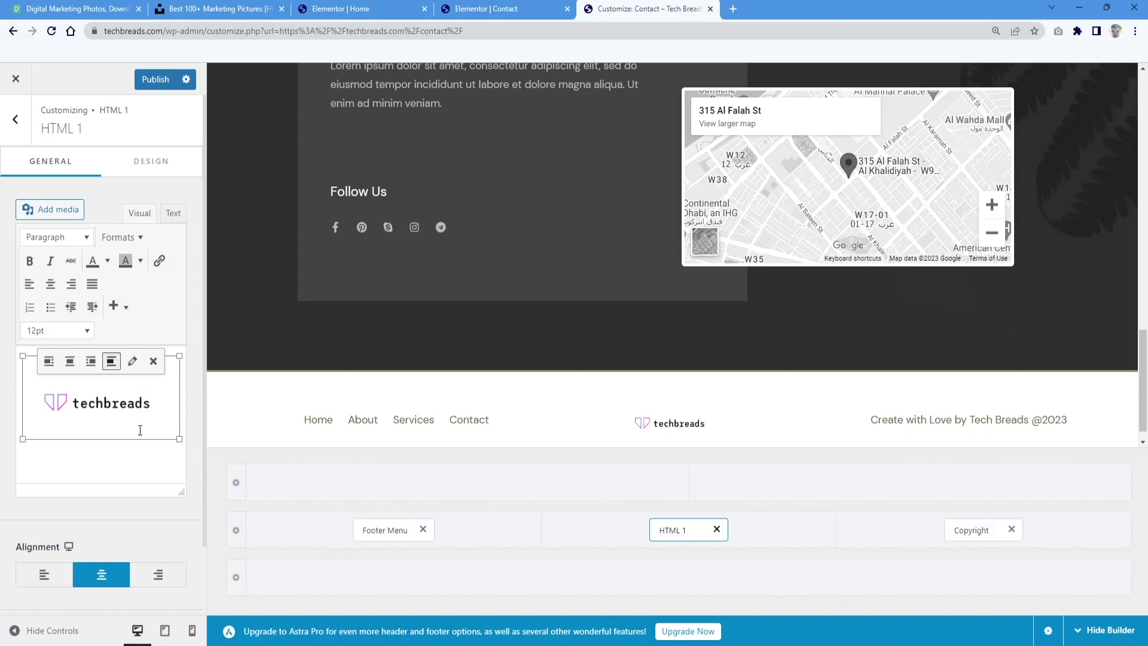
Step: Publish the customizer changes and review the live Contact page from header to footer
left_click(160, 82)
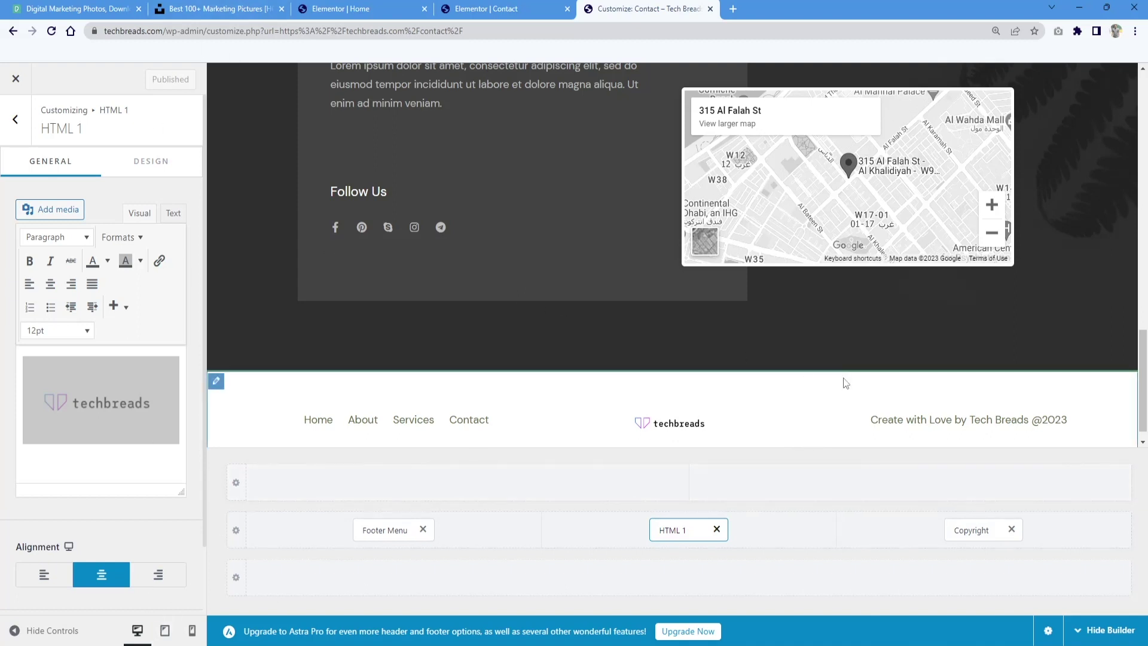
left_click(18, 80)
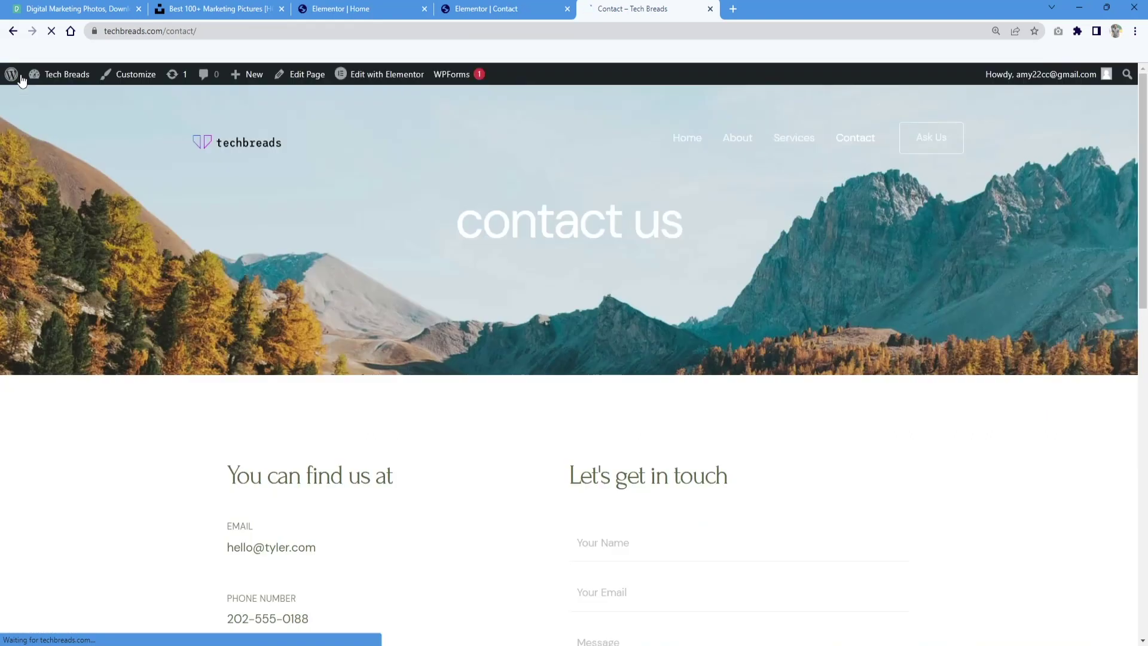
scroll(706, 245, "down", 5)
scroll(701, 256, "down", 9)
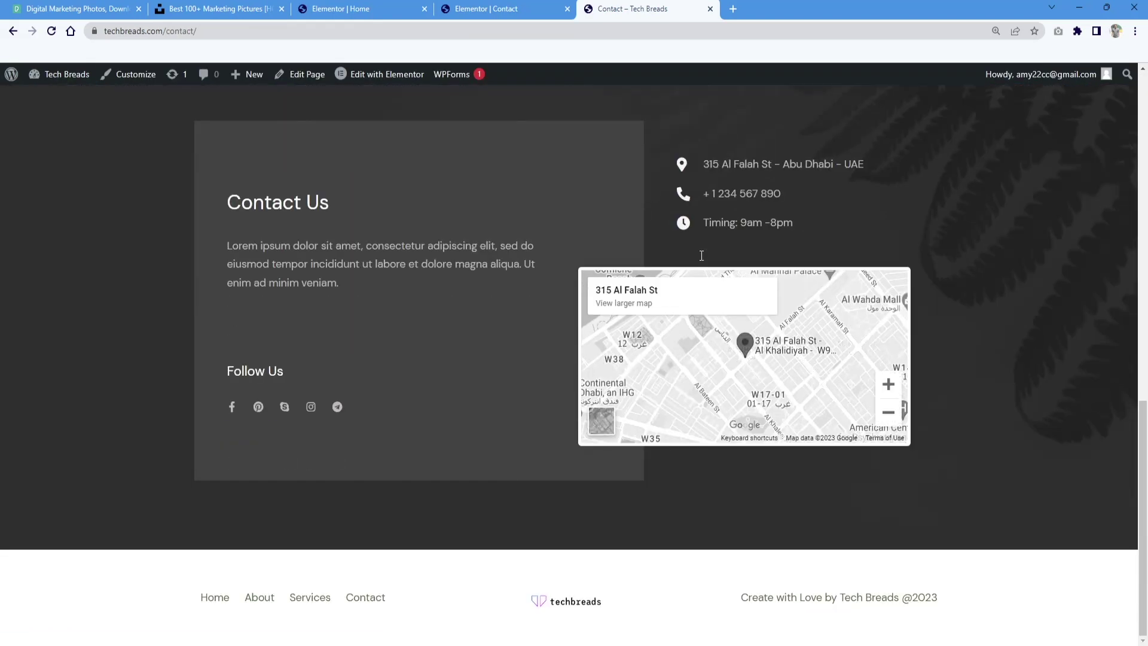
scroll(701, 257, "up", 14)
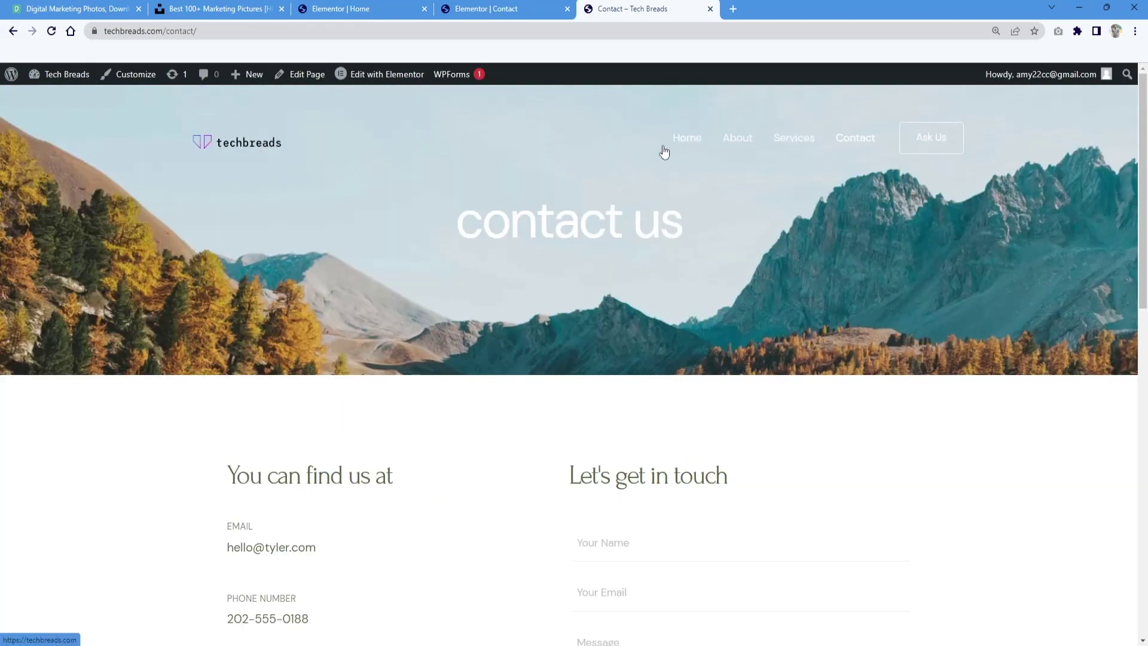
scroll(595, 520, "down", 12)
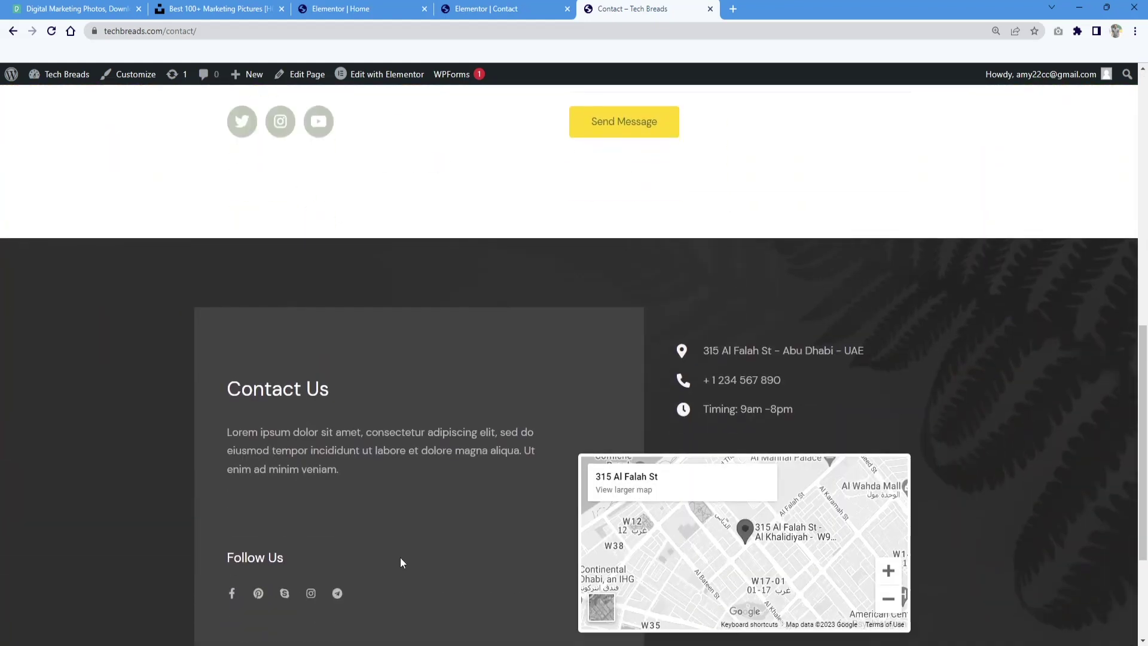
scroll(402, 561, "up", 12)
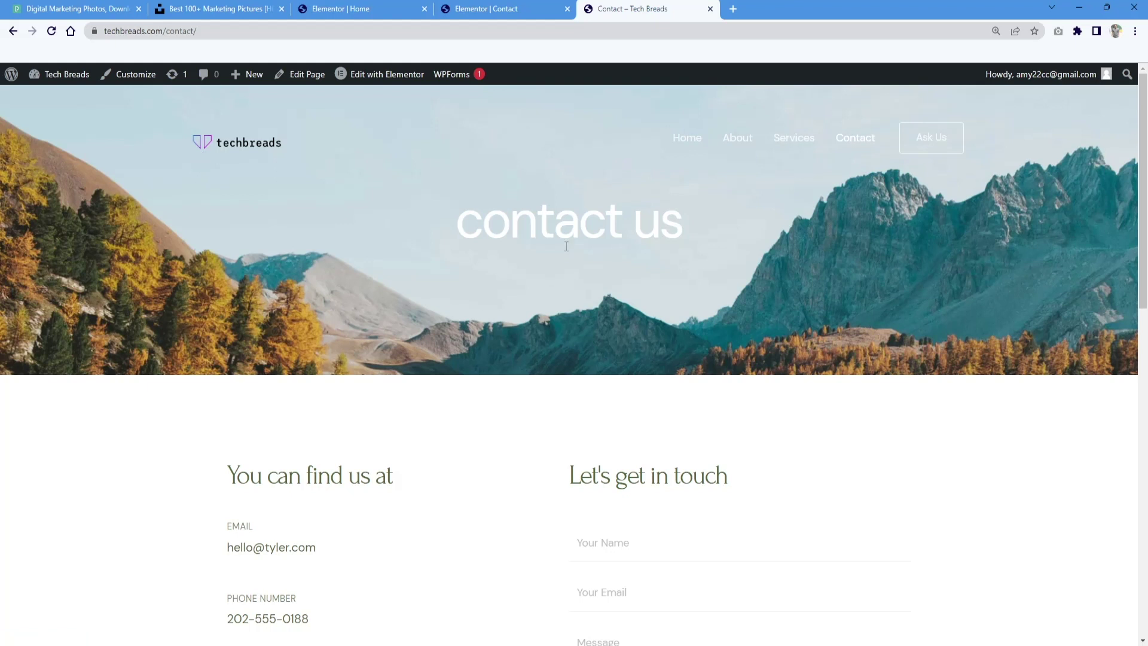
Step: On the WordPress dashboard, move the Elementor Overview box to the second column and collapse it along with the WPForms box
mouse_move(76, 82)
left_click(63, 103)
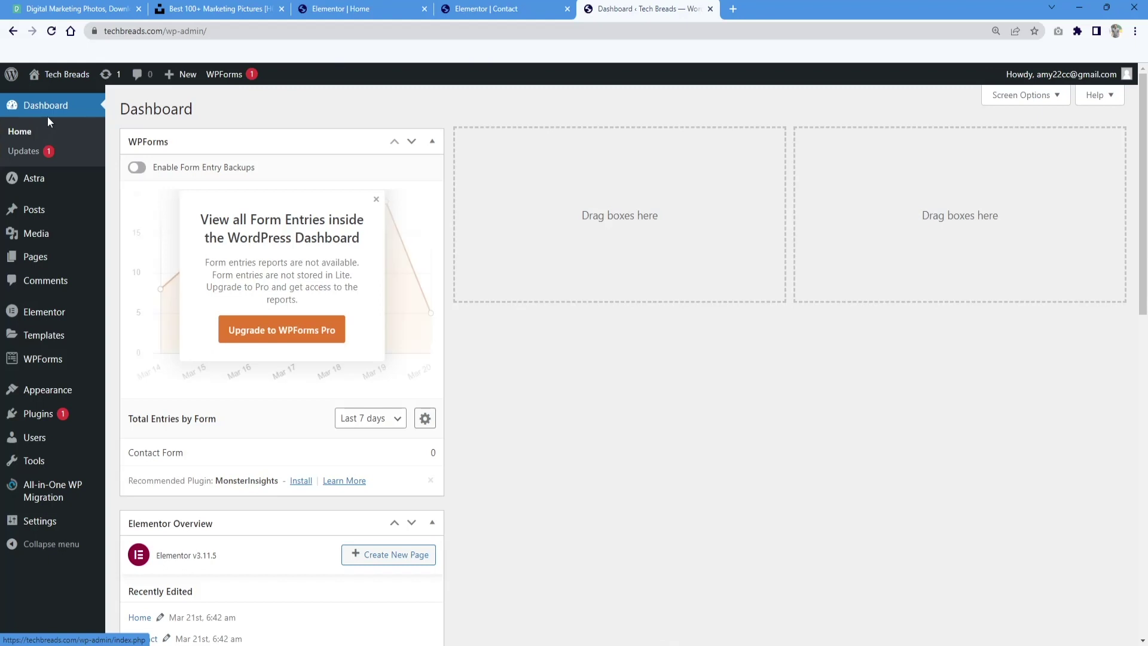
scroll(590, 276, "down", 3)
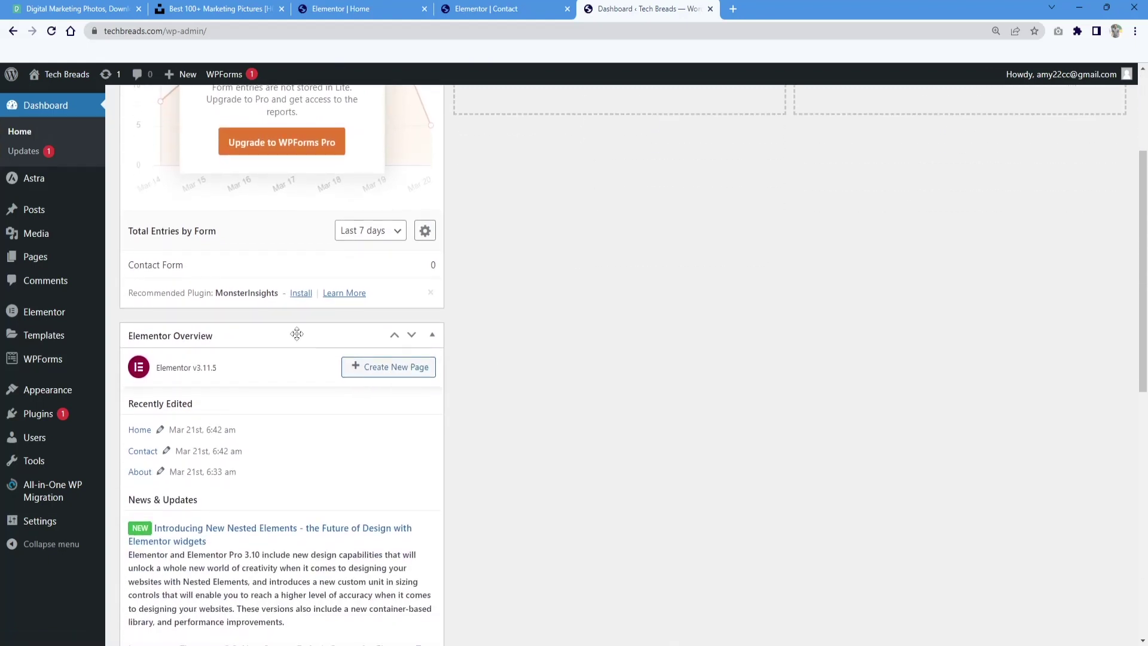
left_click_drag(331, 342, 605, 142)
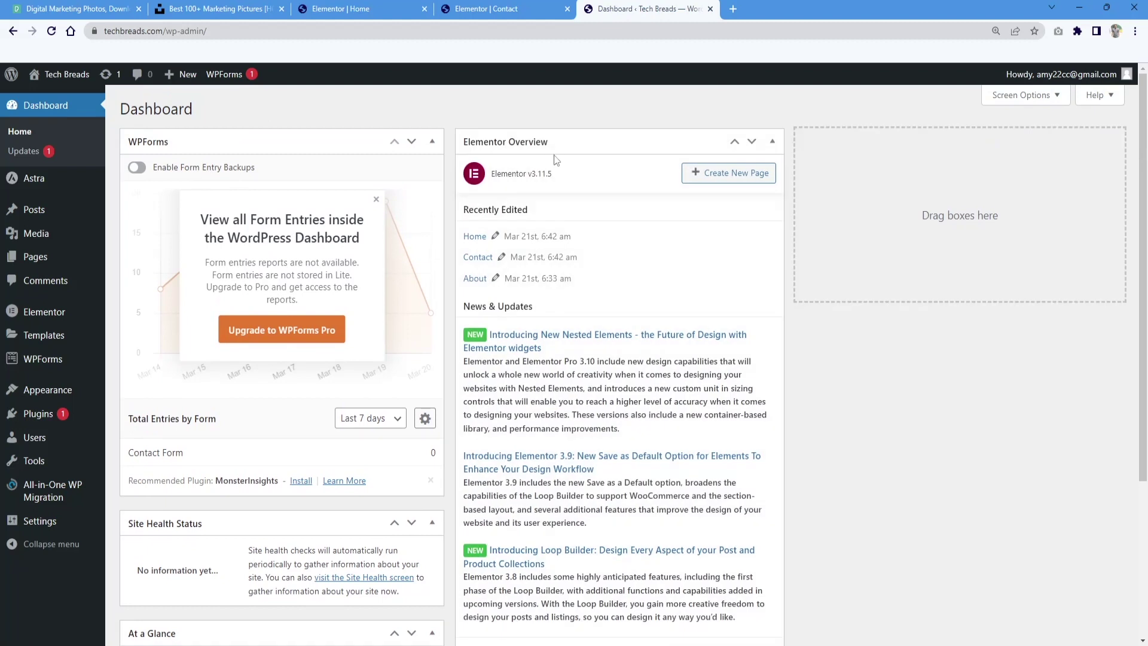
scroll(233, 119, "down", 4)
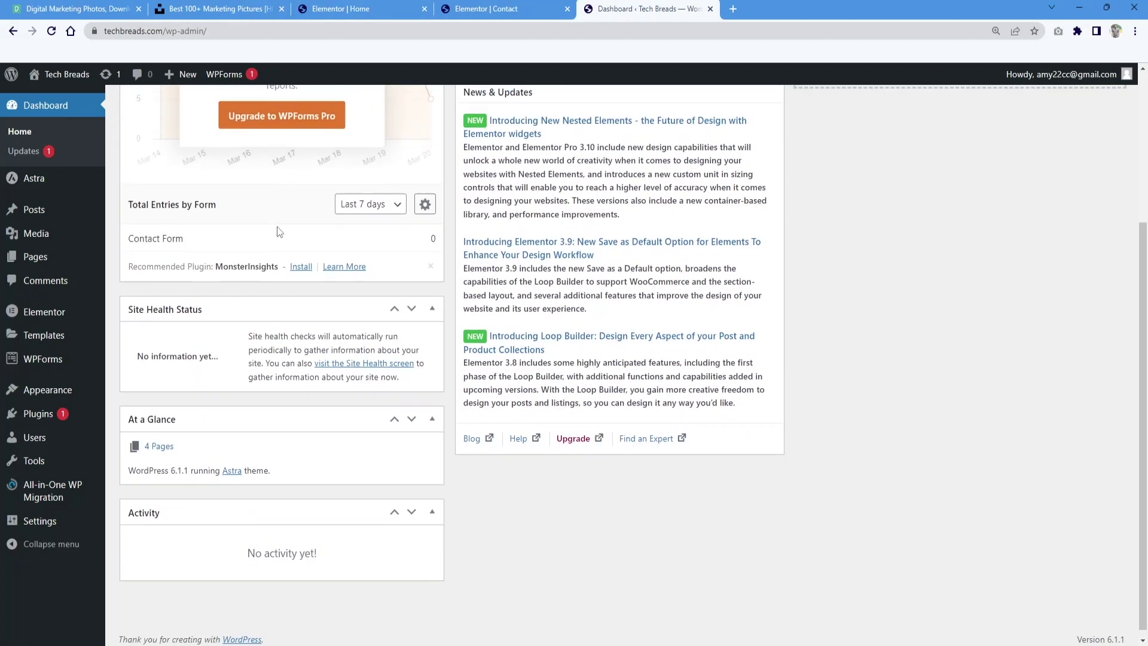
scroll(236, 173, "up", 4)
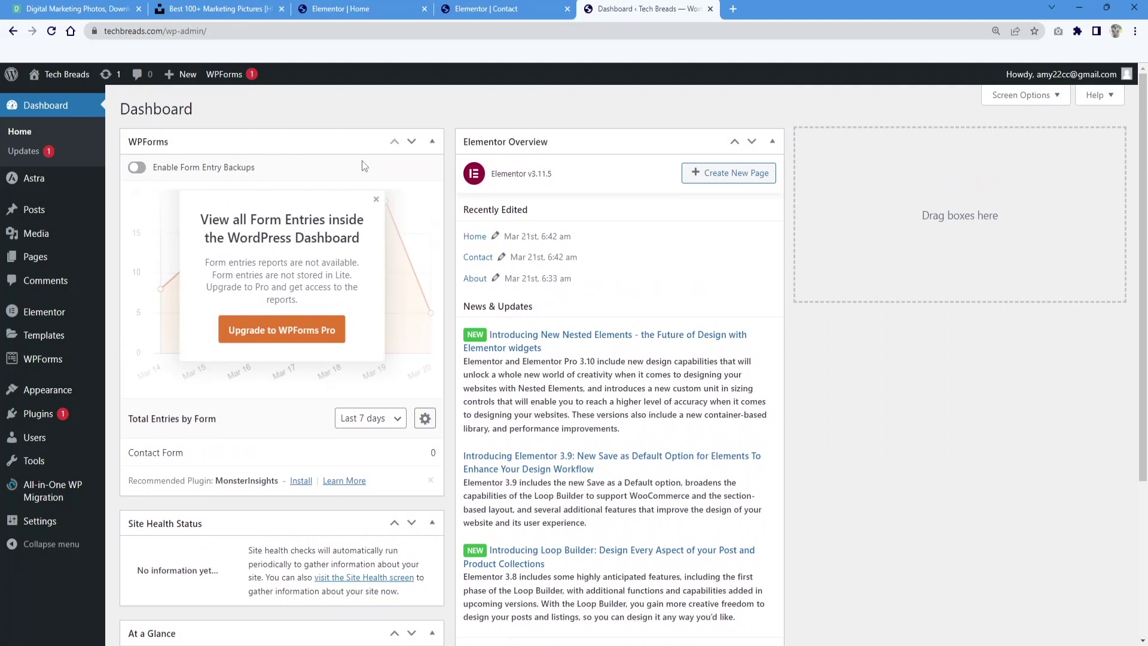
left_click(432, 142)
left_click(771, 142)
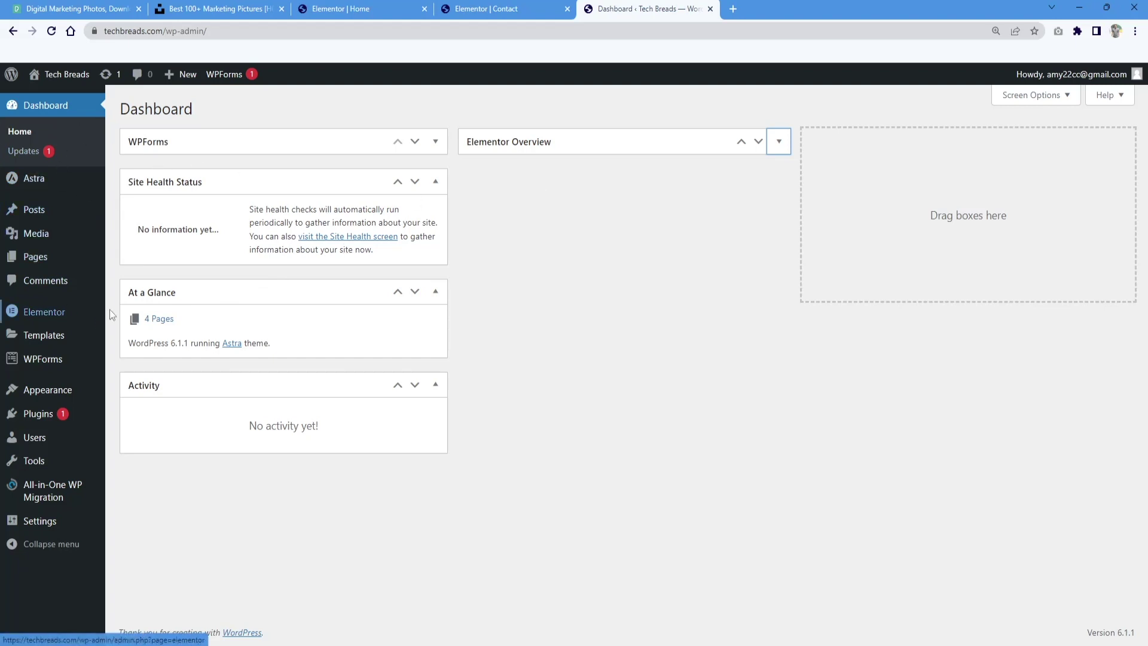
Step: Open the site's list of all pages and close the browser tab with the Contact page's Elementor editor
left_click(48, 263)
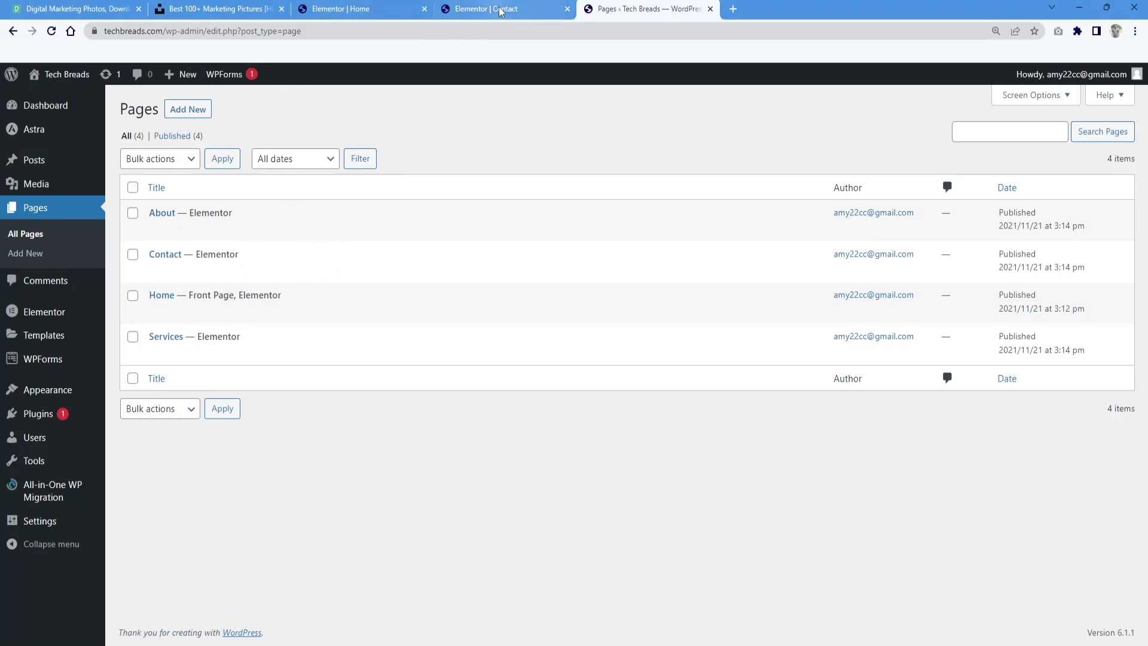
left_click(568, 9)
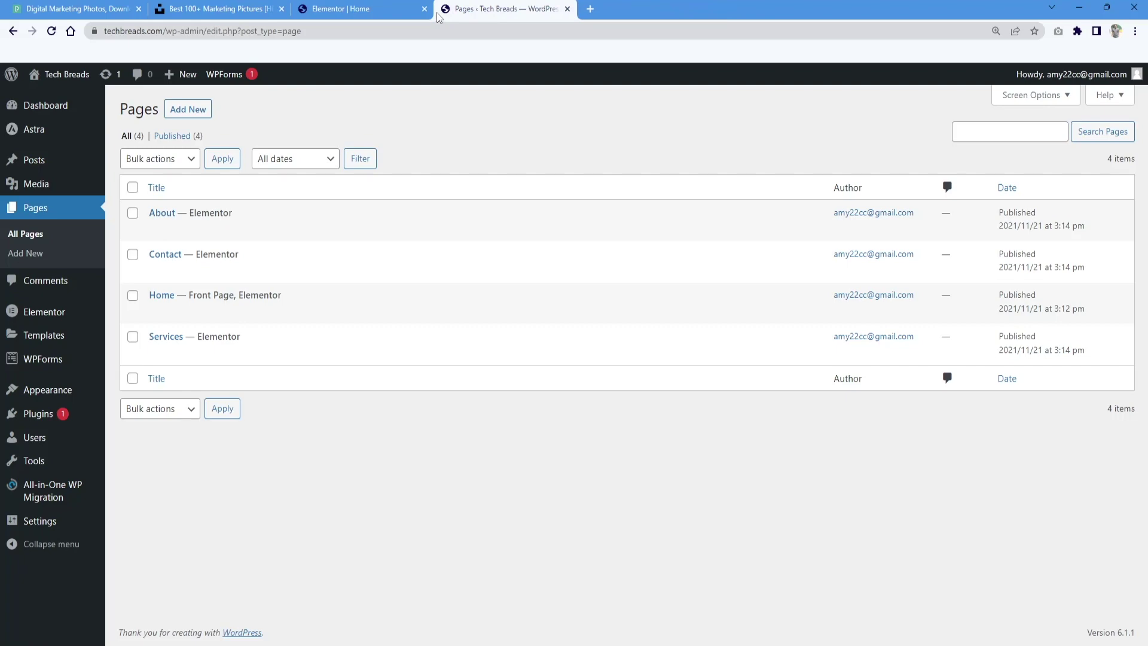
Step: Open techbreads.com in a new browser tab and switch to the Home page's Elementor editor
left_click(588, 9)
type("tech")
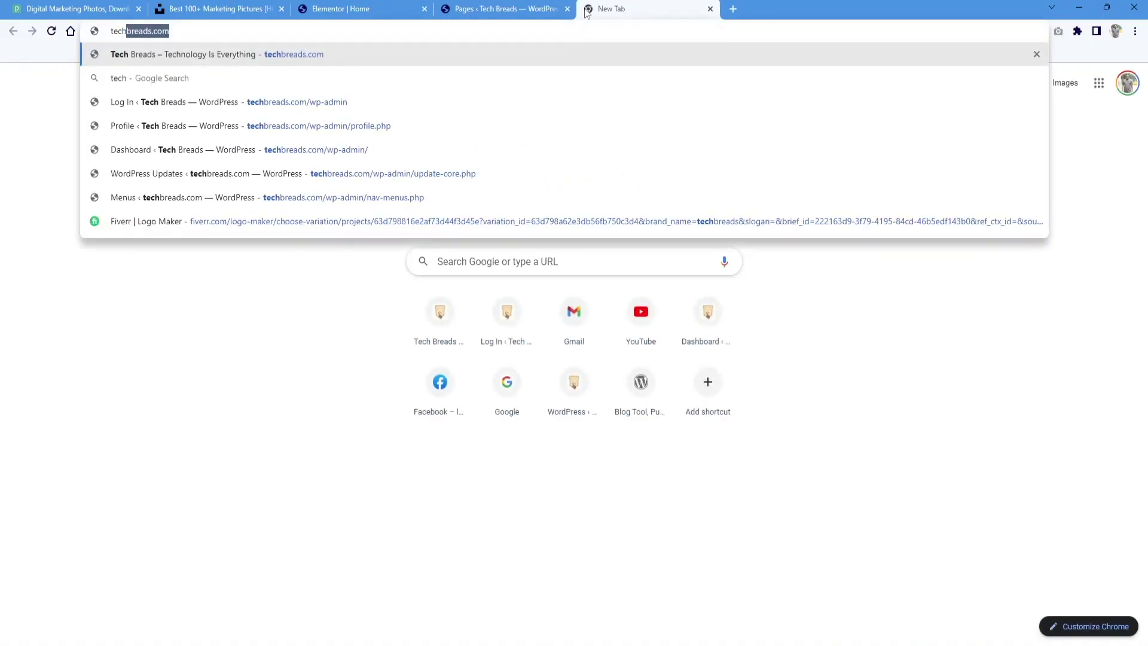
type("breads.com")
key("Return")
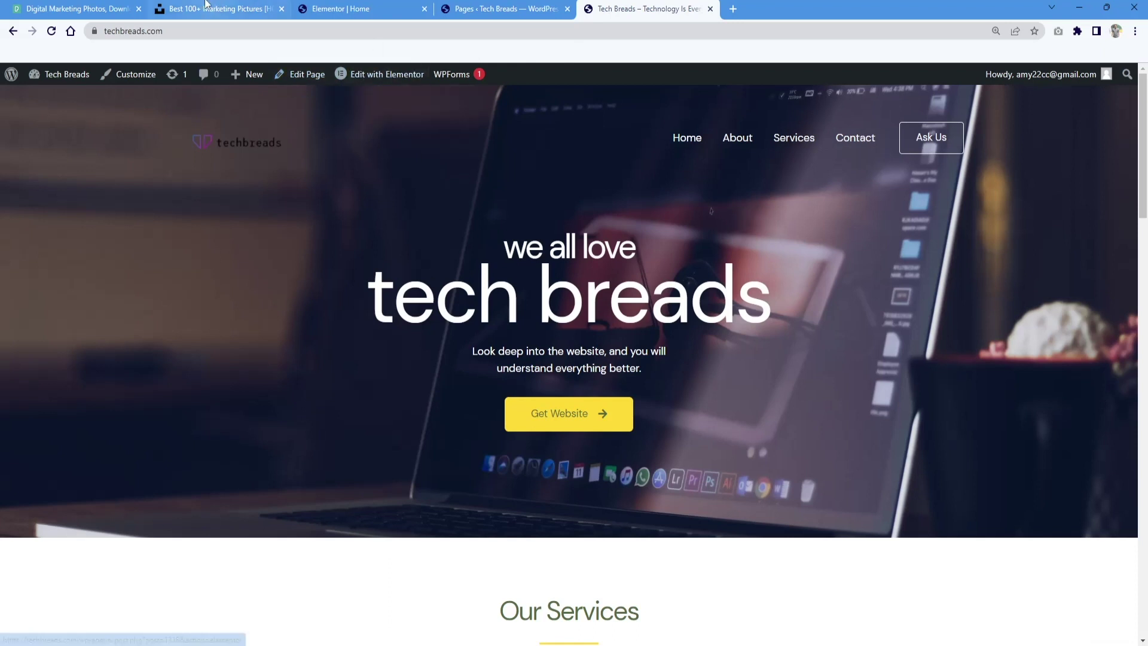
left_click(347, 8)
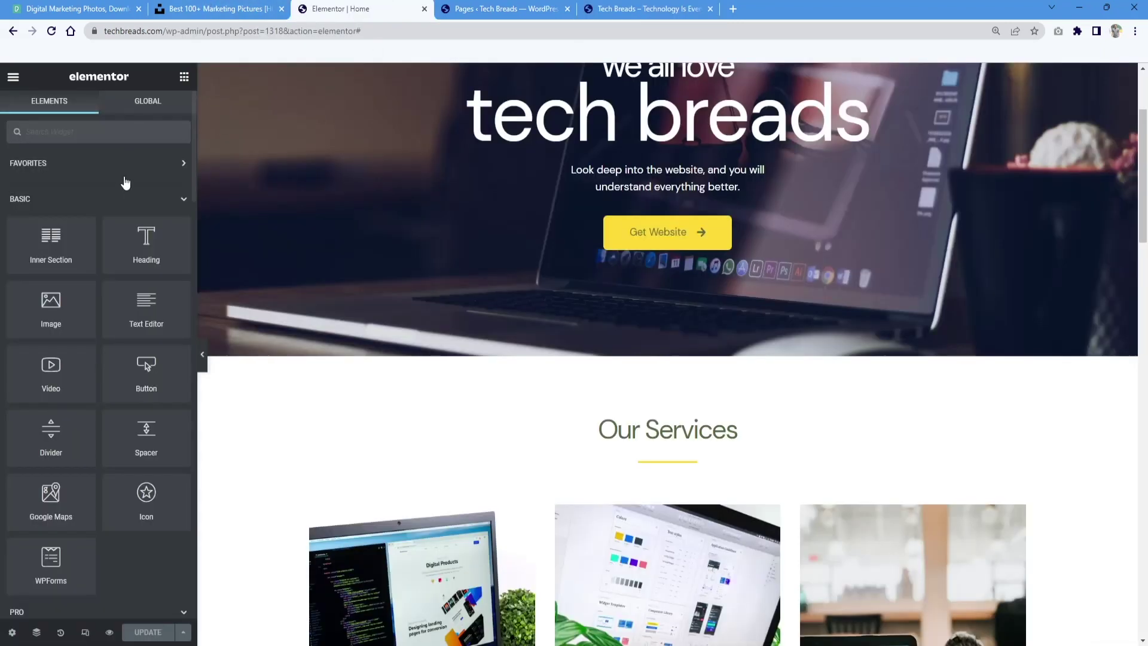
Step: Return to the site's Pages list and add a new page titled "Our Pride"
left_click(513, 9)
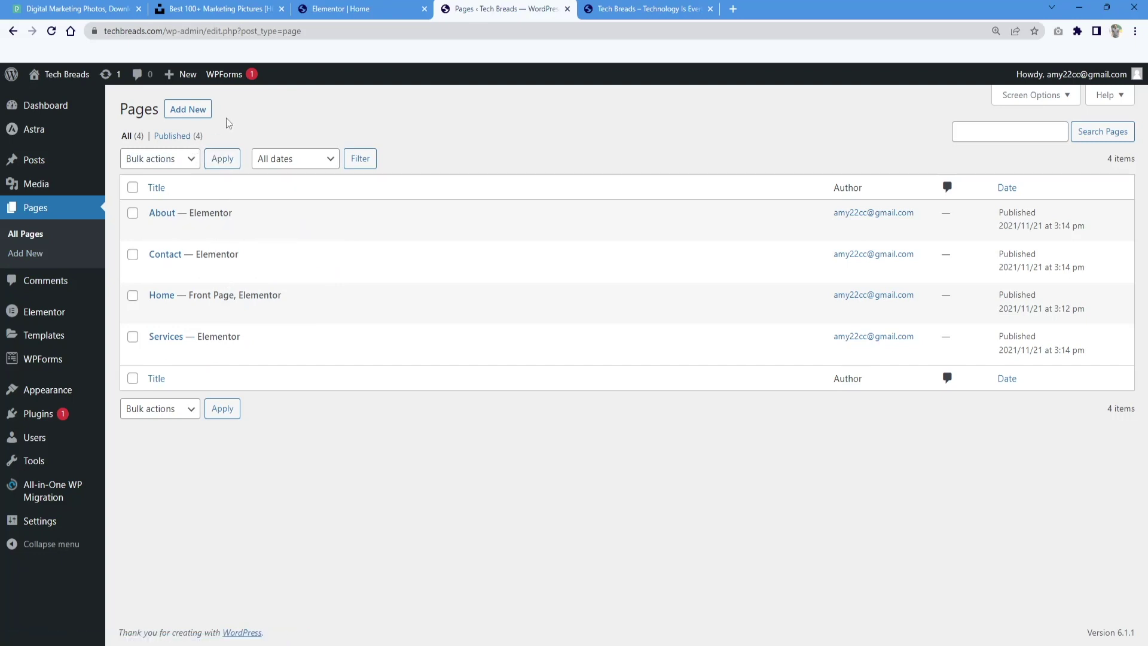
left_click(180, 112)
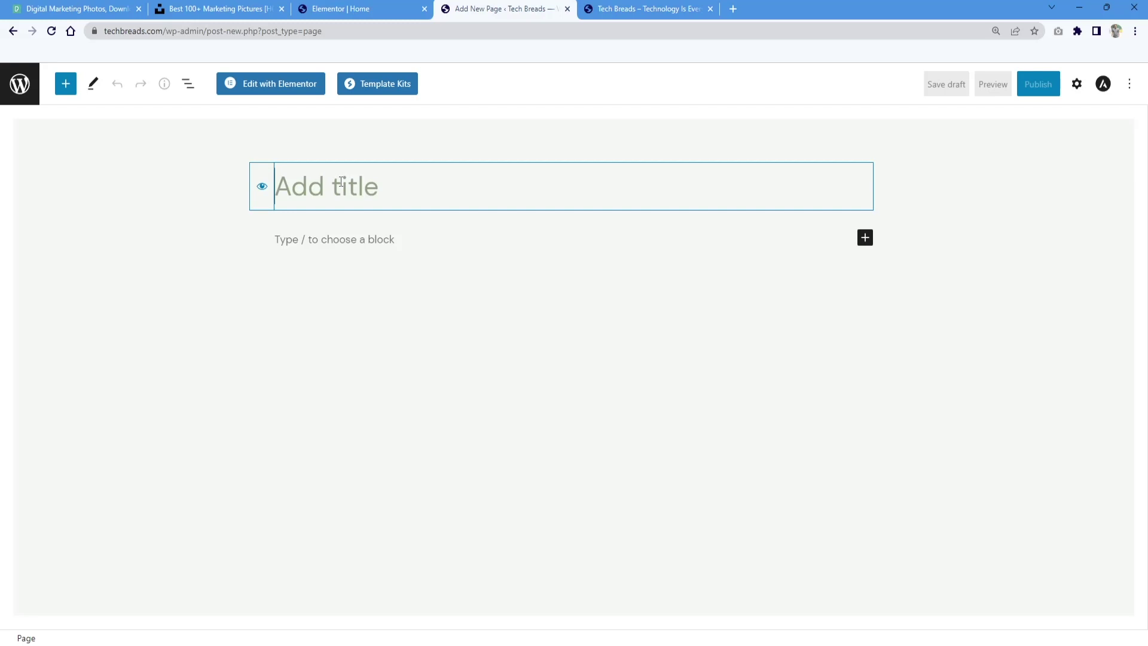
type("O")
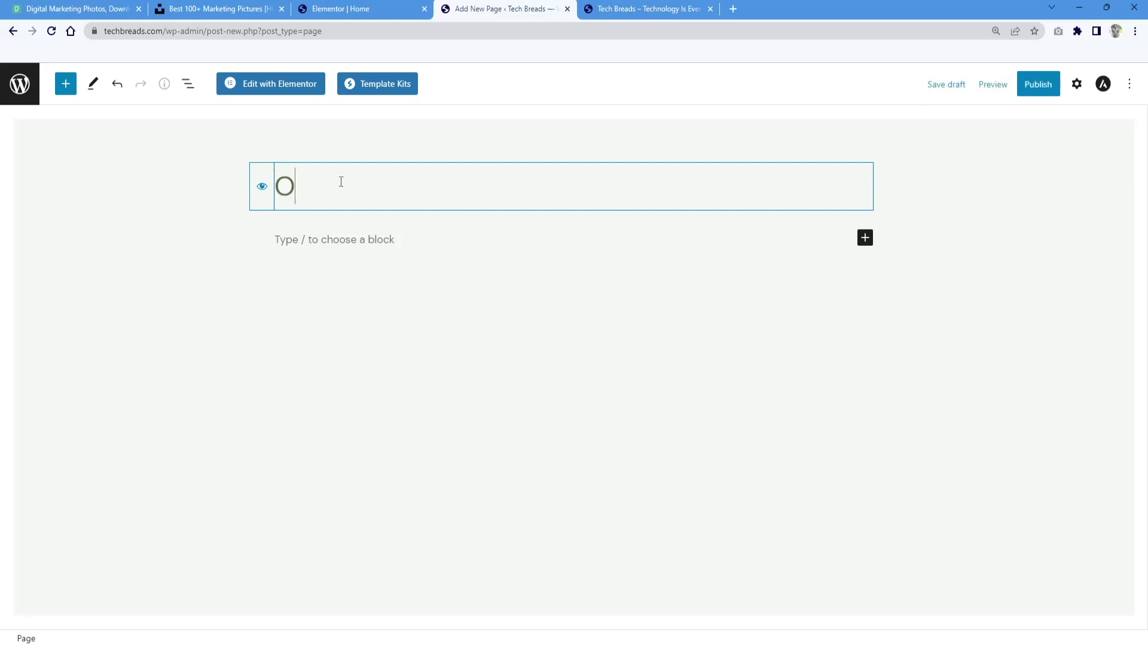
type("ur Pride")
left_click(381, 246)
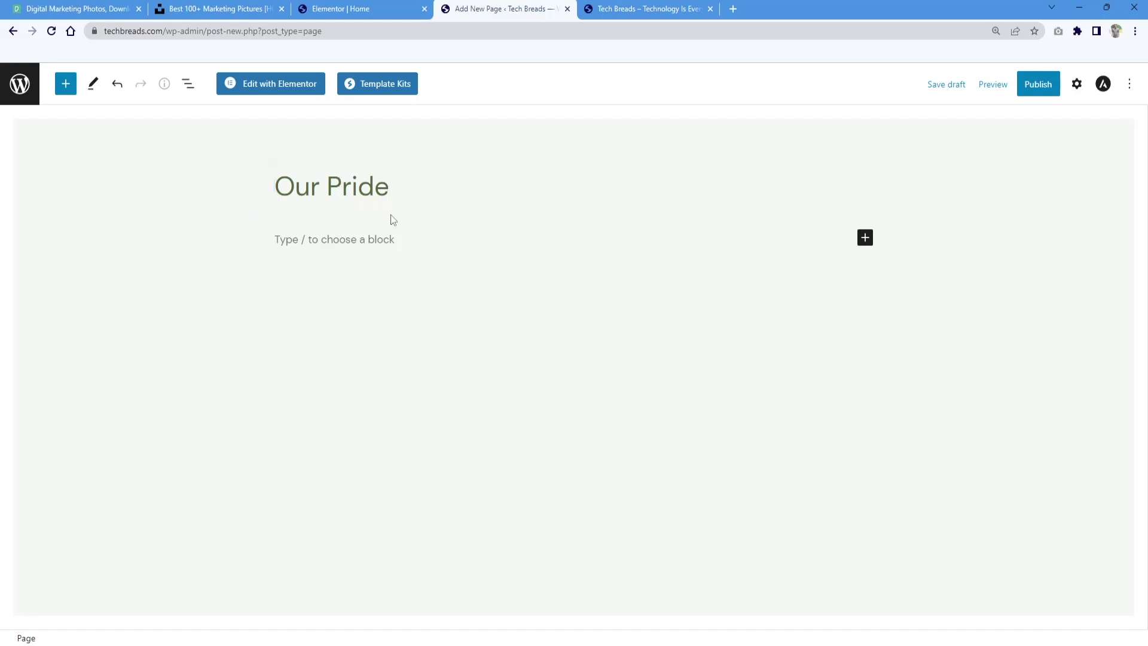
Step: Open the Our Pride page in Elementor and browse the page templates in the Starter Templates library
left_click(281, 85)
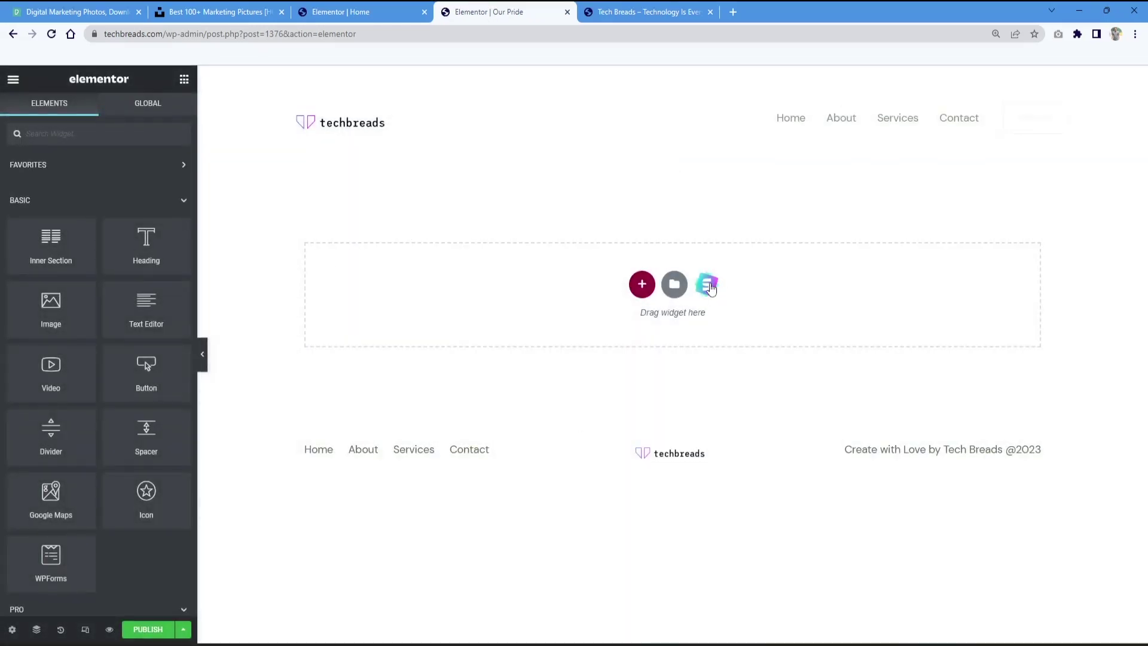
left_click(710, 288)
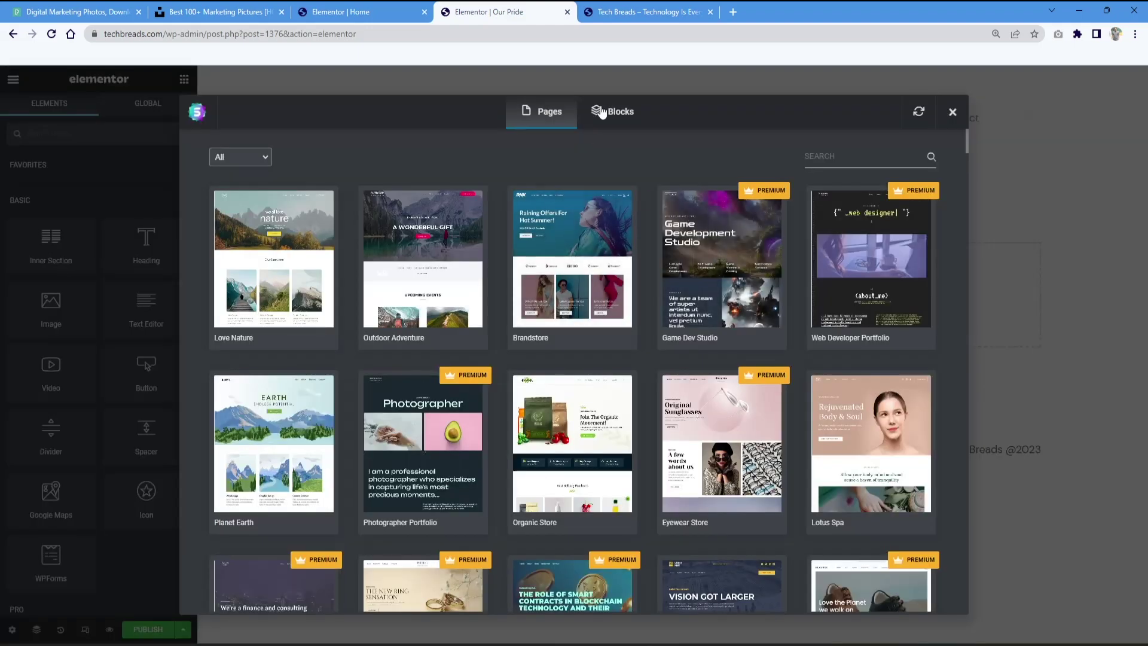
left_click(602, 112)
scroll(532, 437, "down", 1)
left_click(539, 113)
scroll(418, 266, "down", 2)
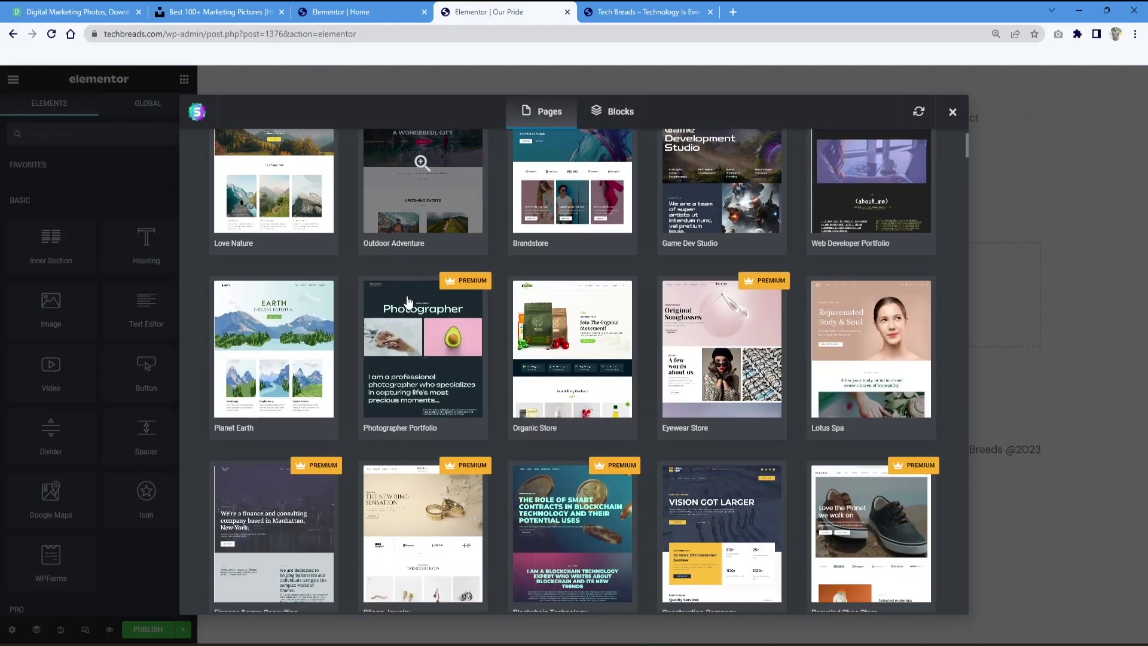
scroll(408, 302, "down", 1)
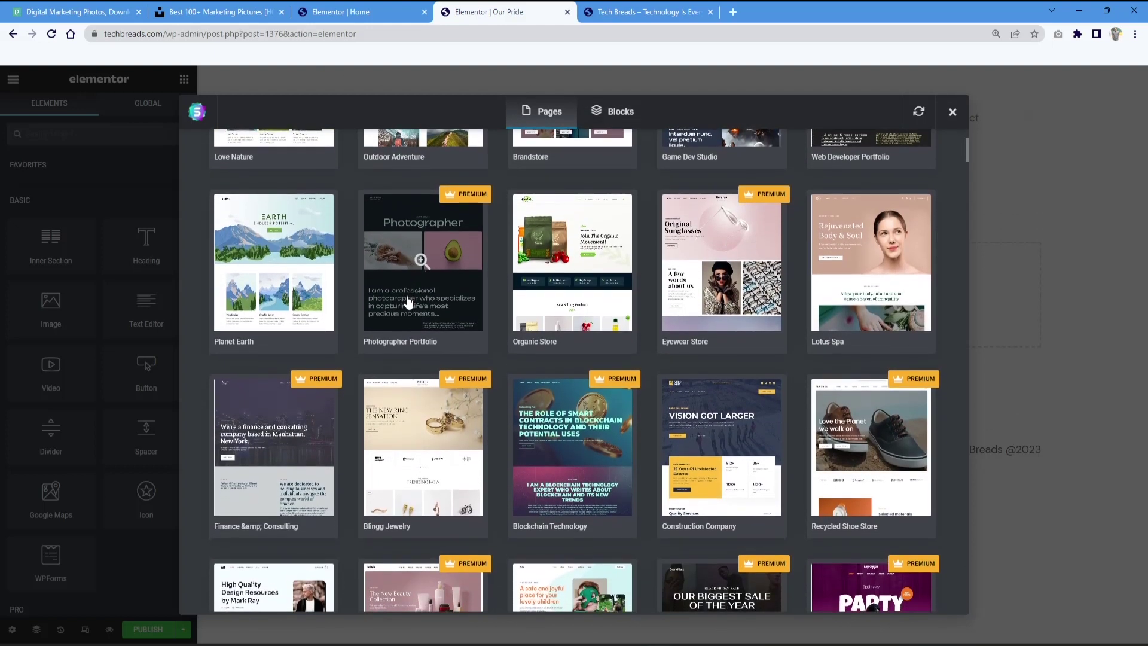
scroll(408, 302, "down", 5)
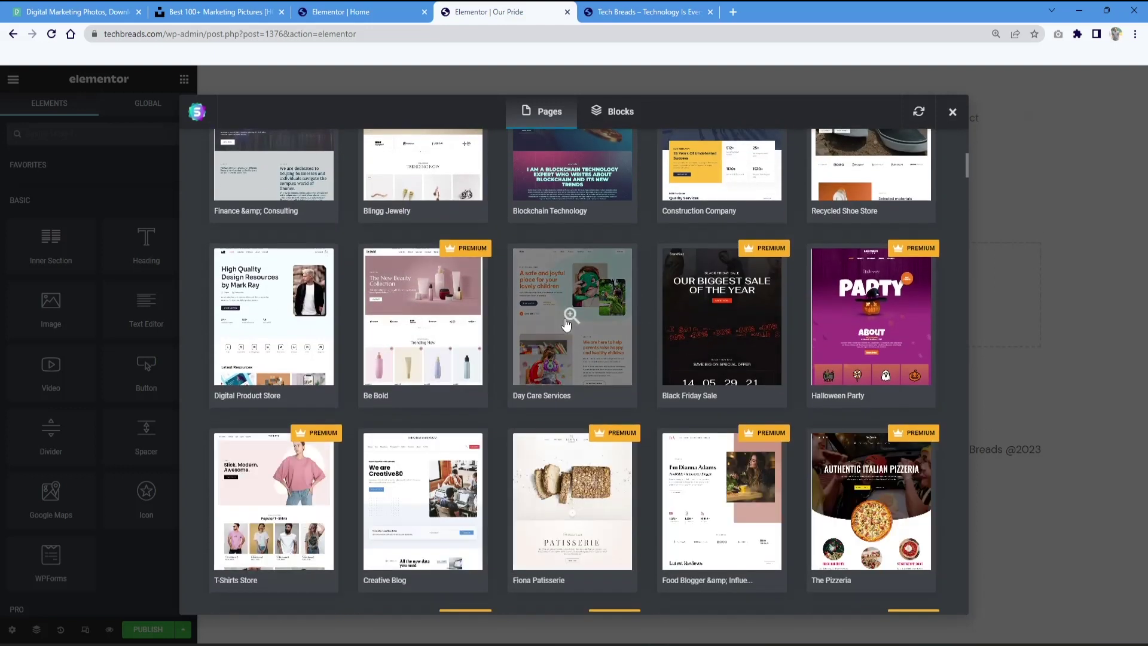
Step: Preview the Program page of the Day Care Services template kit and import it into the page
left_click(567, 324)
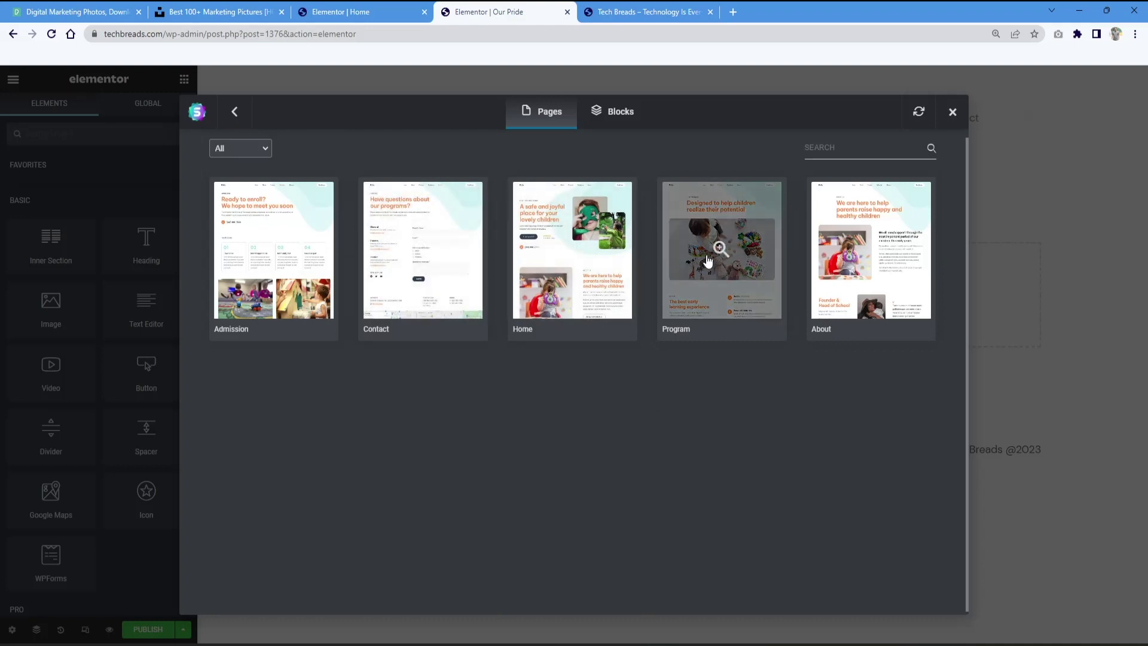
left_click(724, 253)
scroll(735, 261, "down", 5)
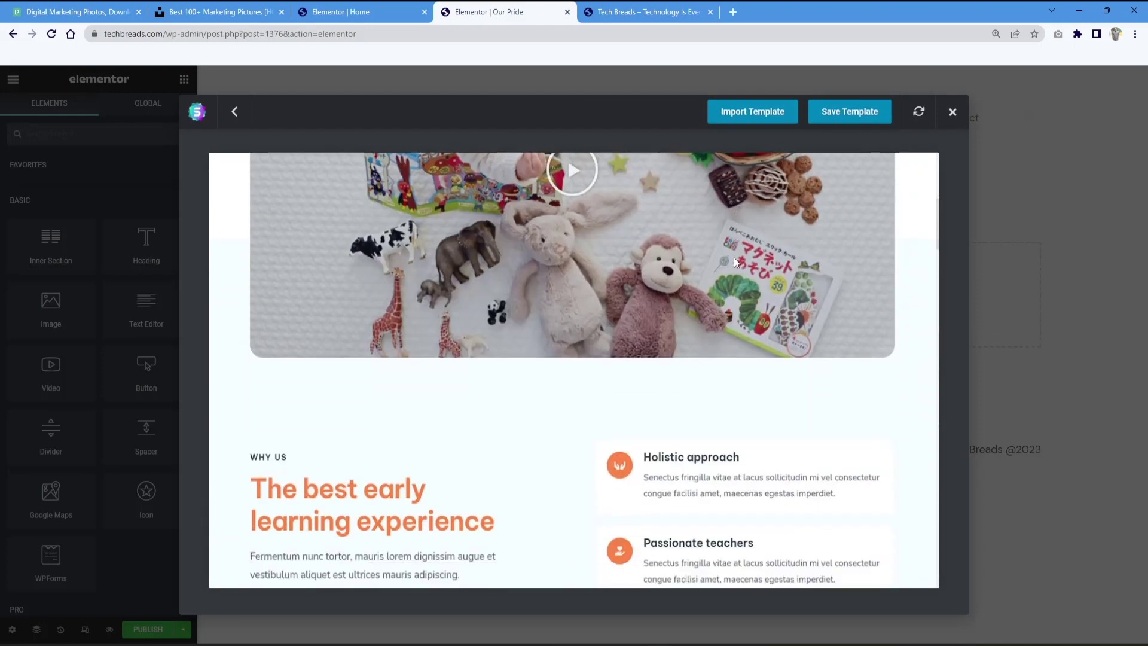
scroll(735, 262, "down", 5)
left_click(745, 111)
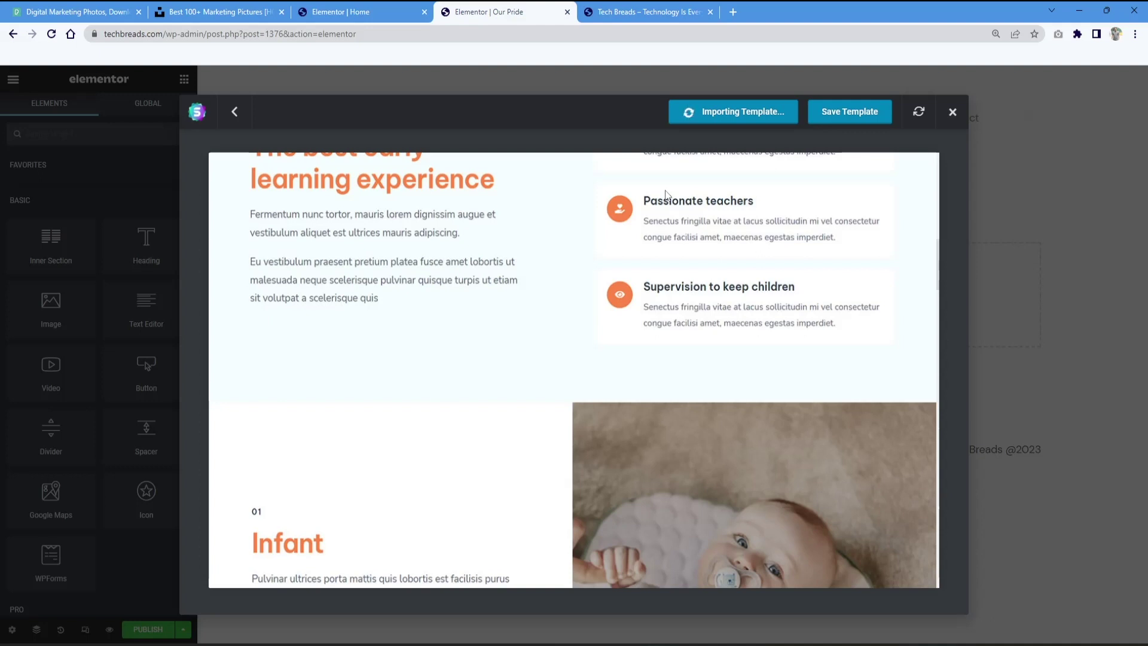
left_click(957, 112)
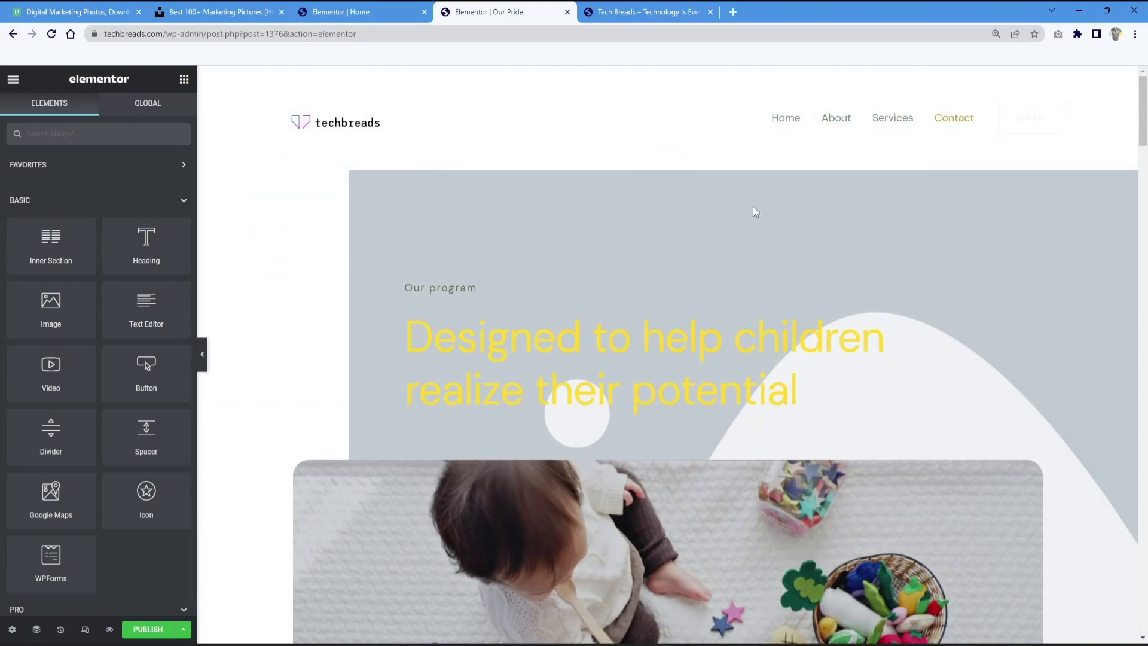
Step: Review the imported page and replace "children" with "people" in its main heading
scroll(595, 290, "down", 3)
scroll(594, 289, "up", 3)
scroll(575, 342, "down", 10)
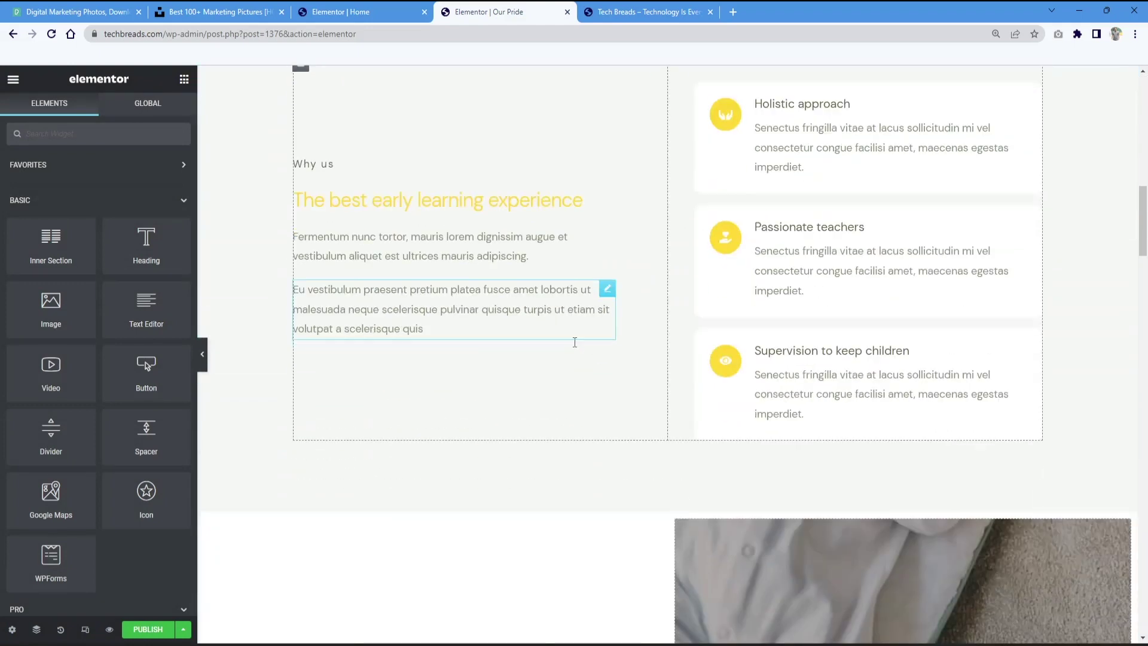
scroll(575, 344, "down", 20)
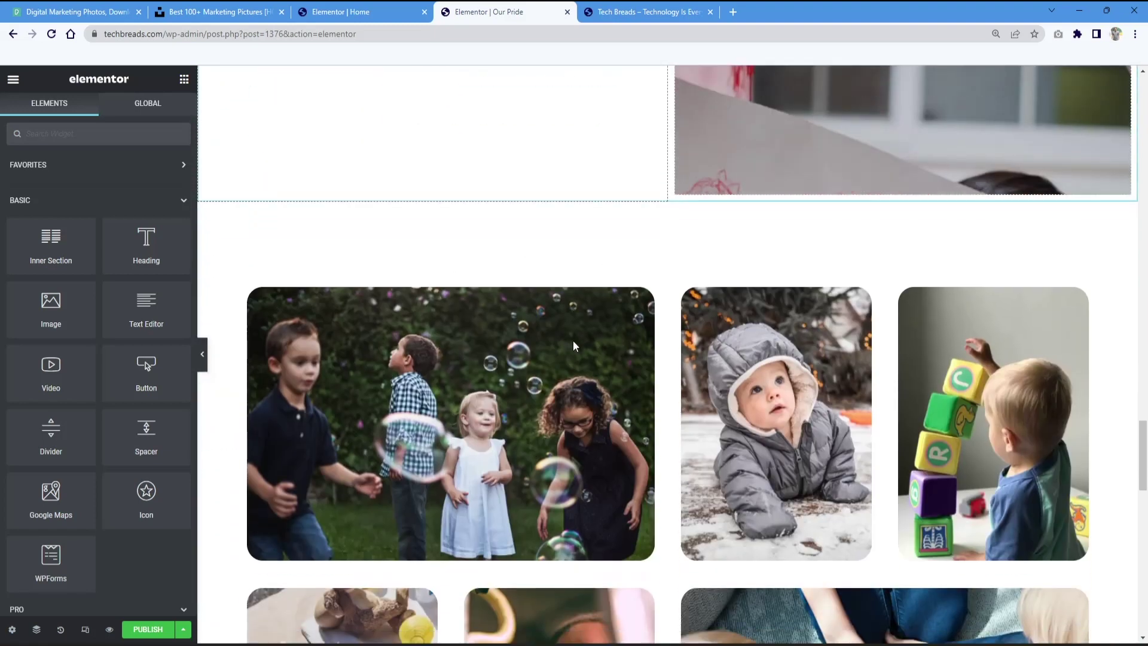
scroll(573, 344, "down", 10)
scroll(568, 338, "up", 20)
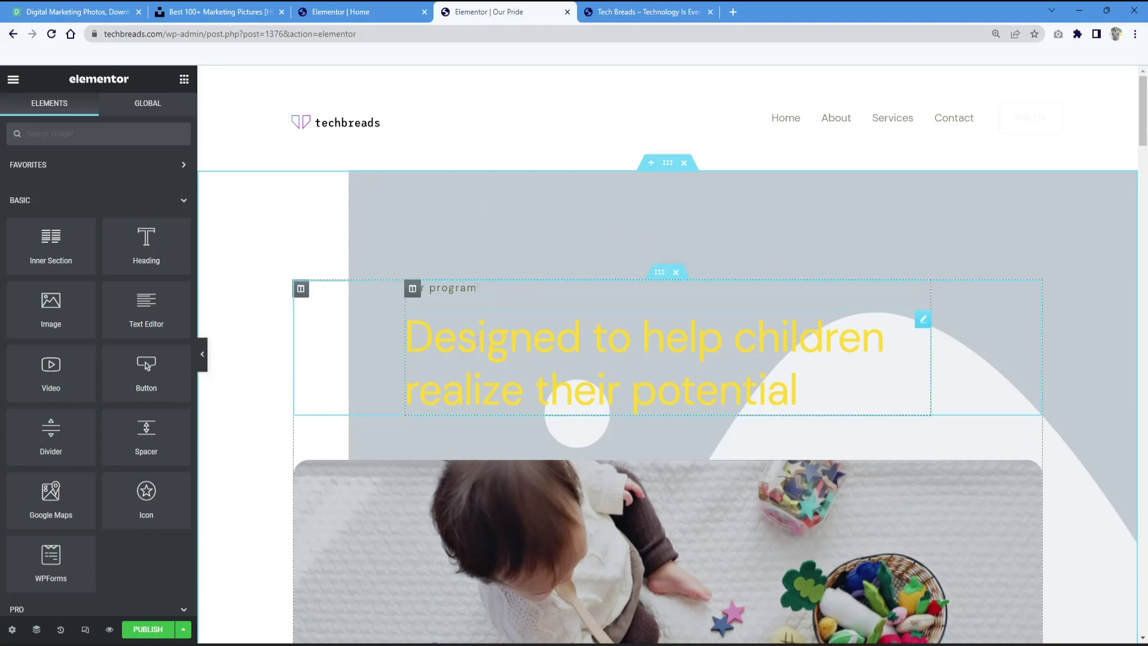
left_click(823, 371)
left_click_drag(737, 341, 886, 344)
type("people")
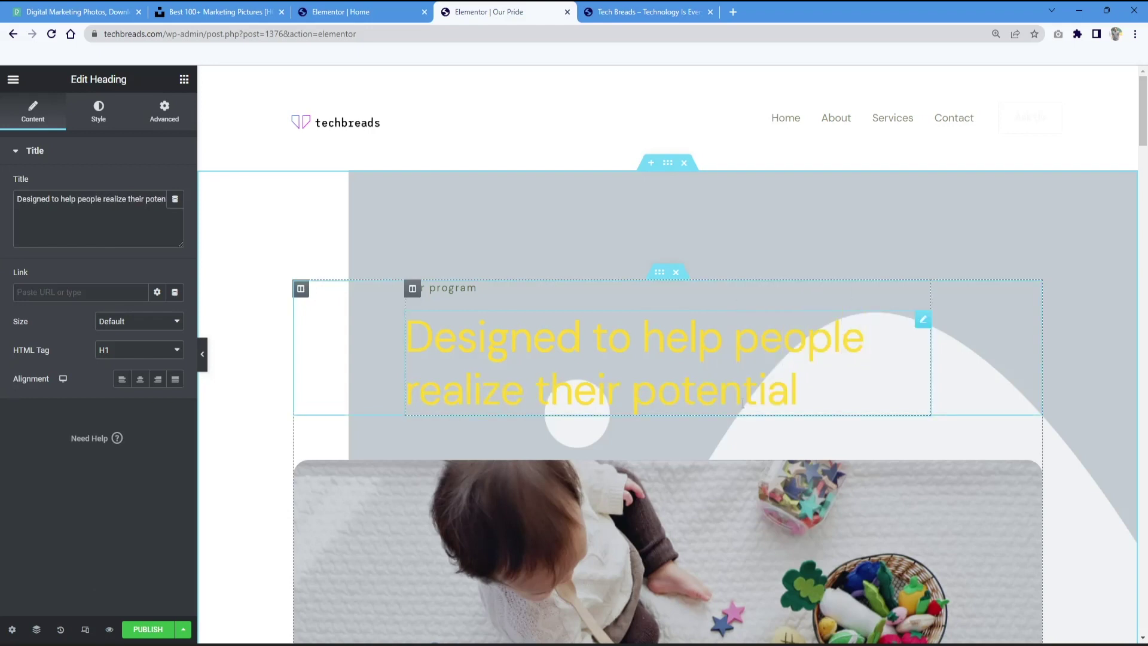
Step: Change "realize" to "create" in the main heading and append "website" at its end
left_click_drag(814, 394, 364, 398)
left_click(518, 395)
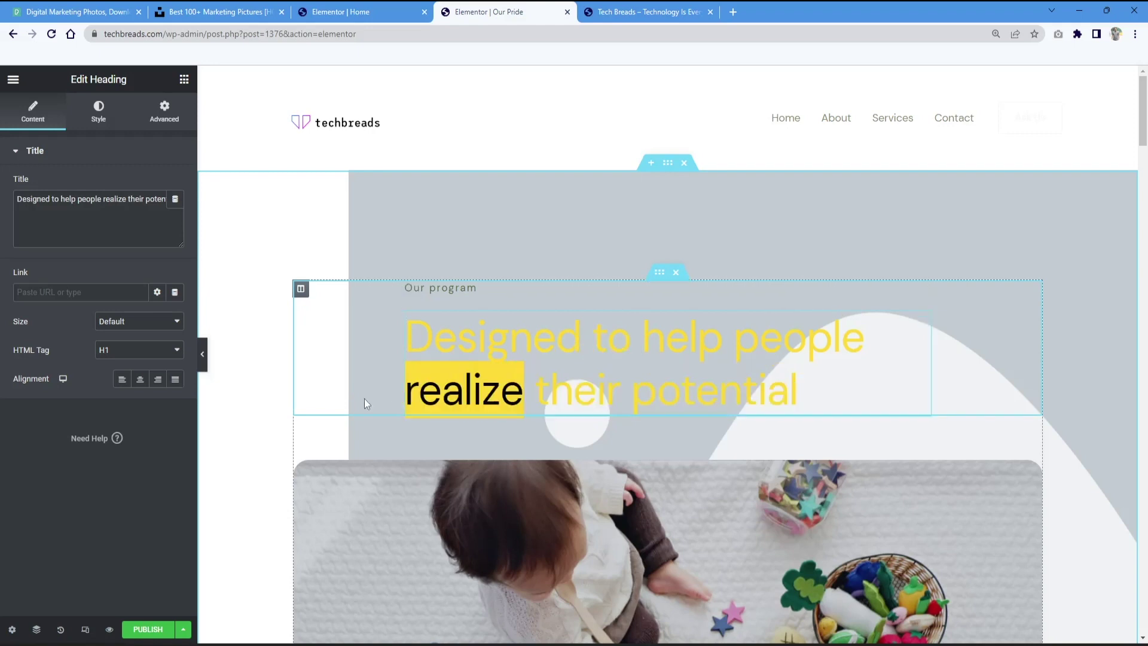
type("create")
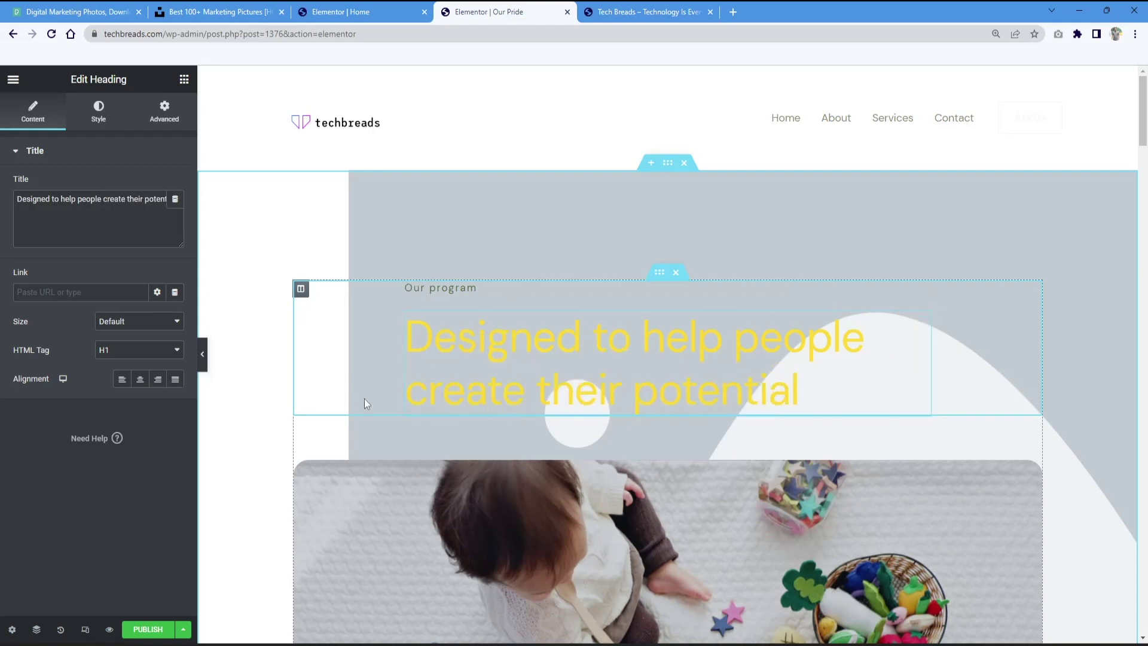
left_click(828, 404)
type("website")
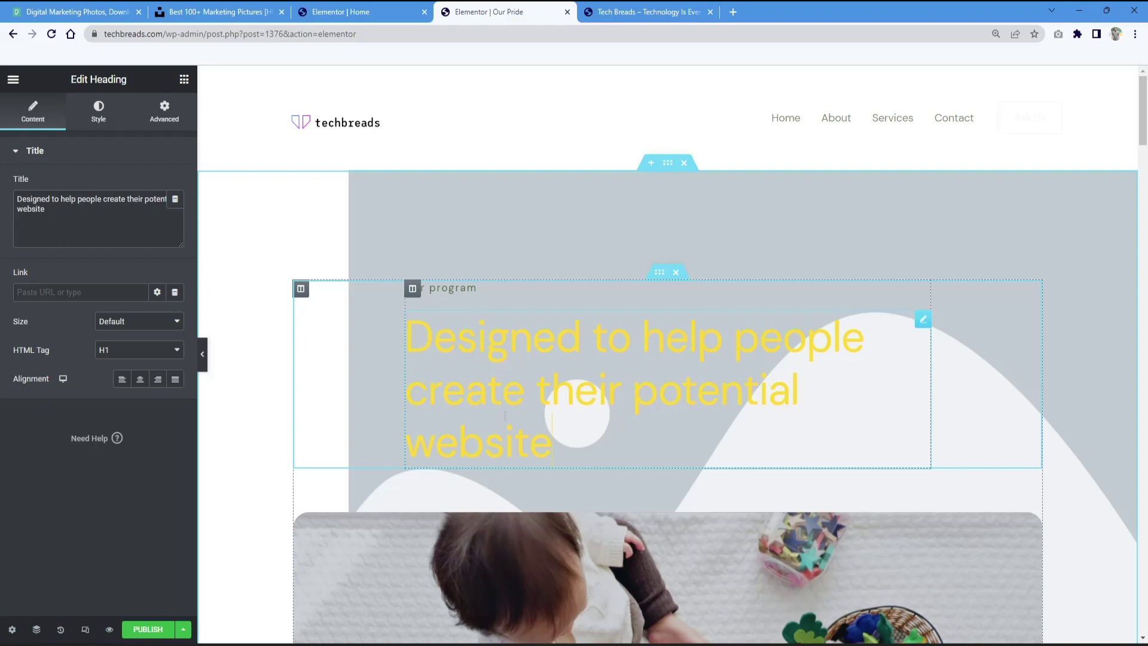
Step: Reduce the main heading's typography letter spacing to -2.9 px
left_click_drag(559, 451, 376, 332)
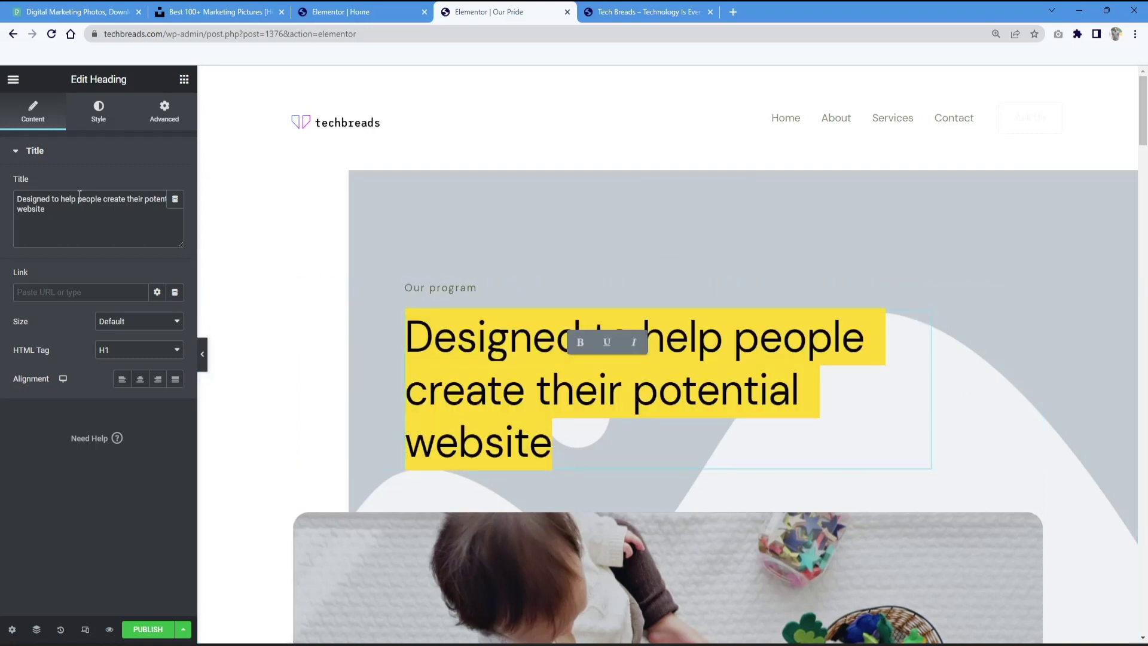
left_click(78, 245)
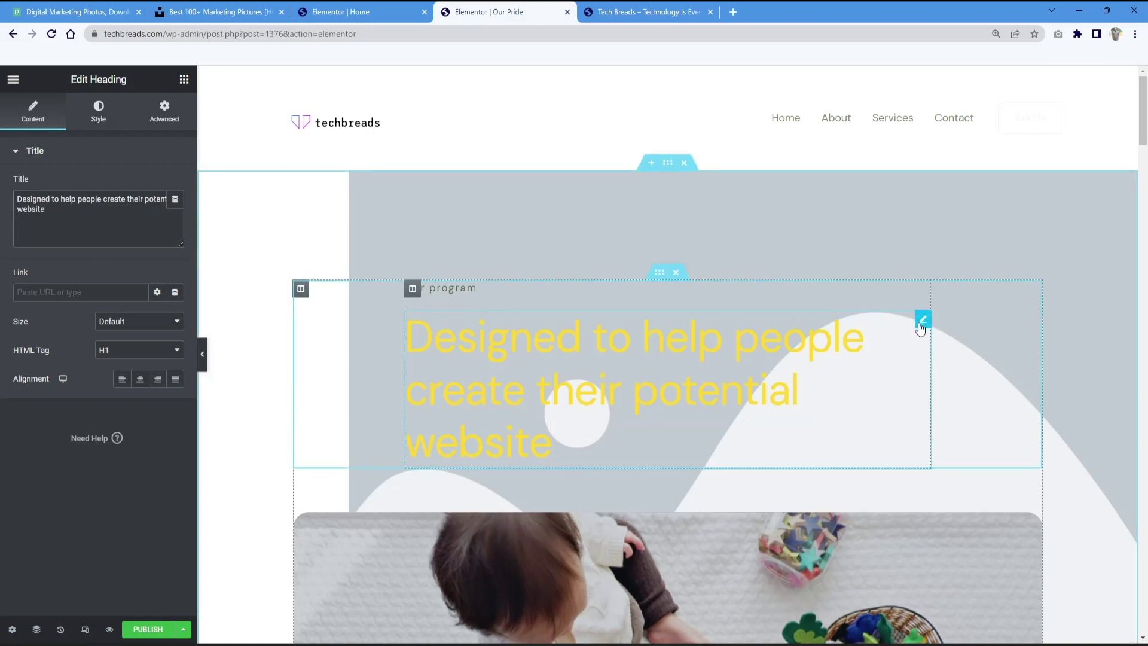
left_click(96, 111)
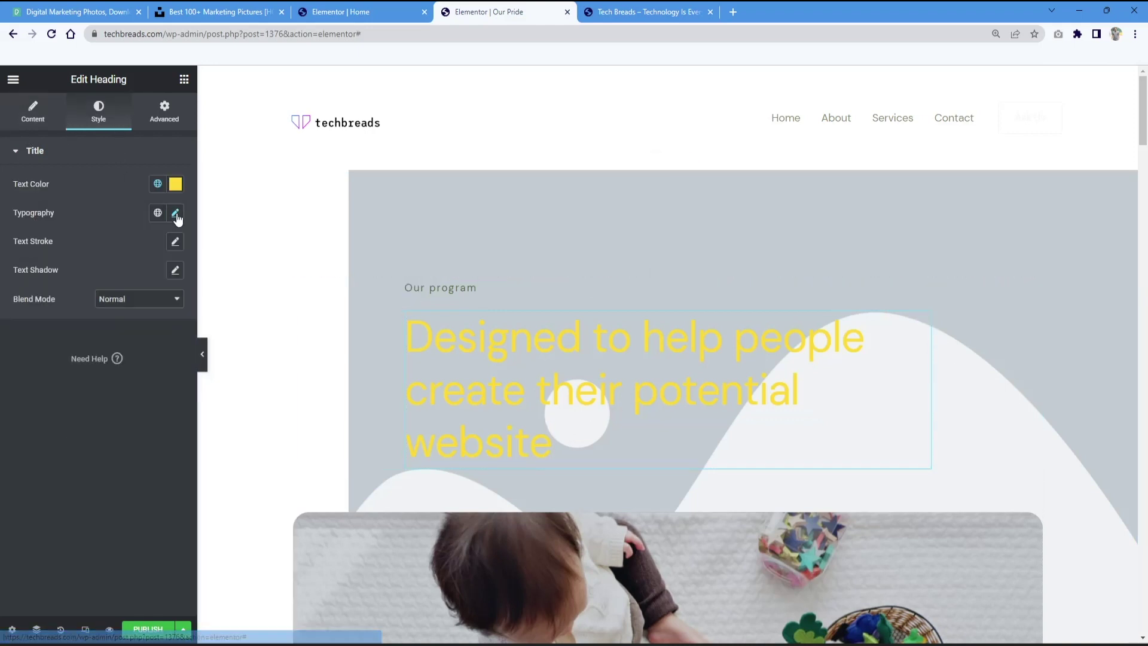
left_click(175, 213)
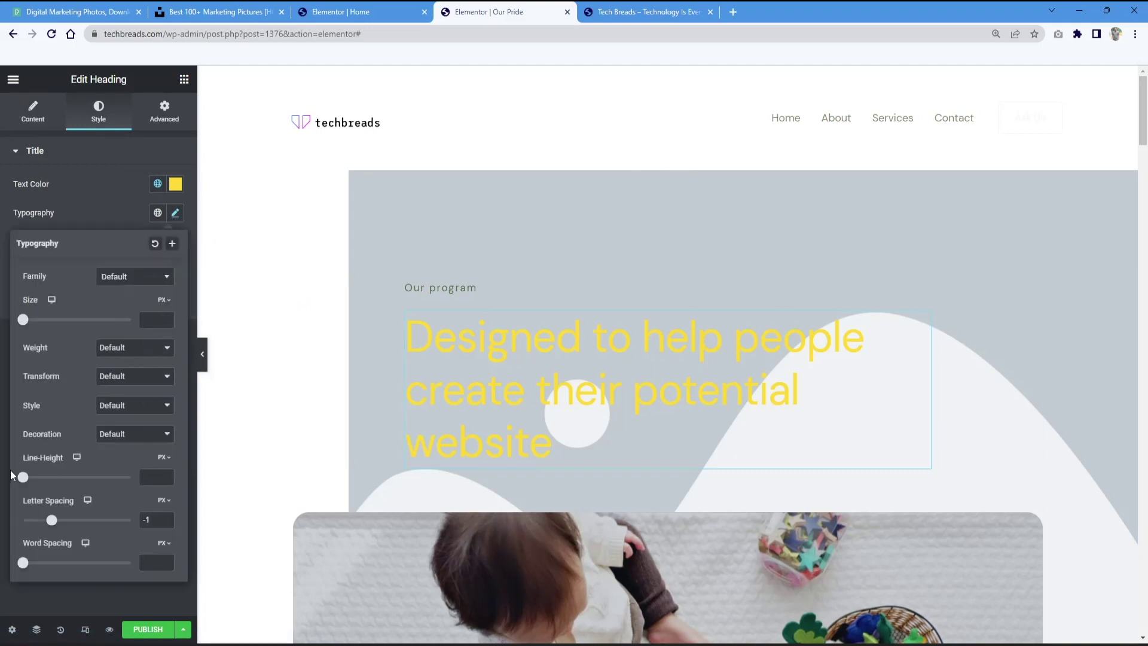
left_click_drag(52, 522, 38, 525)
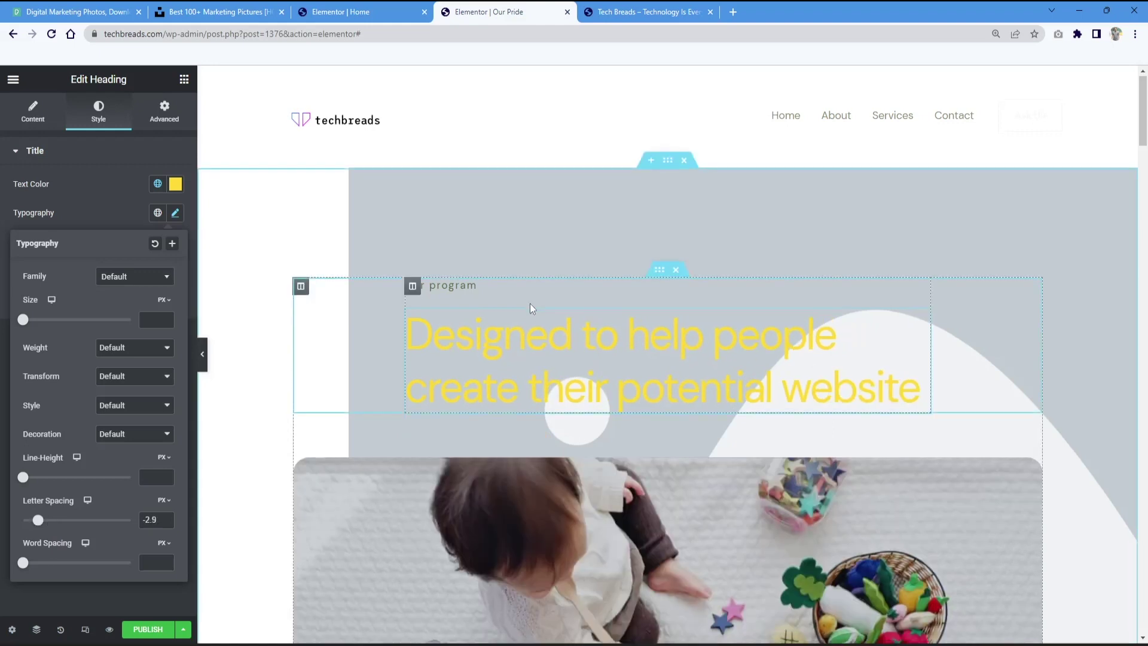
Step: Play the placeholder video below the main heading and view its widget settings
scroll(530, 303, "down", 5)
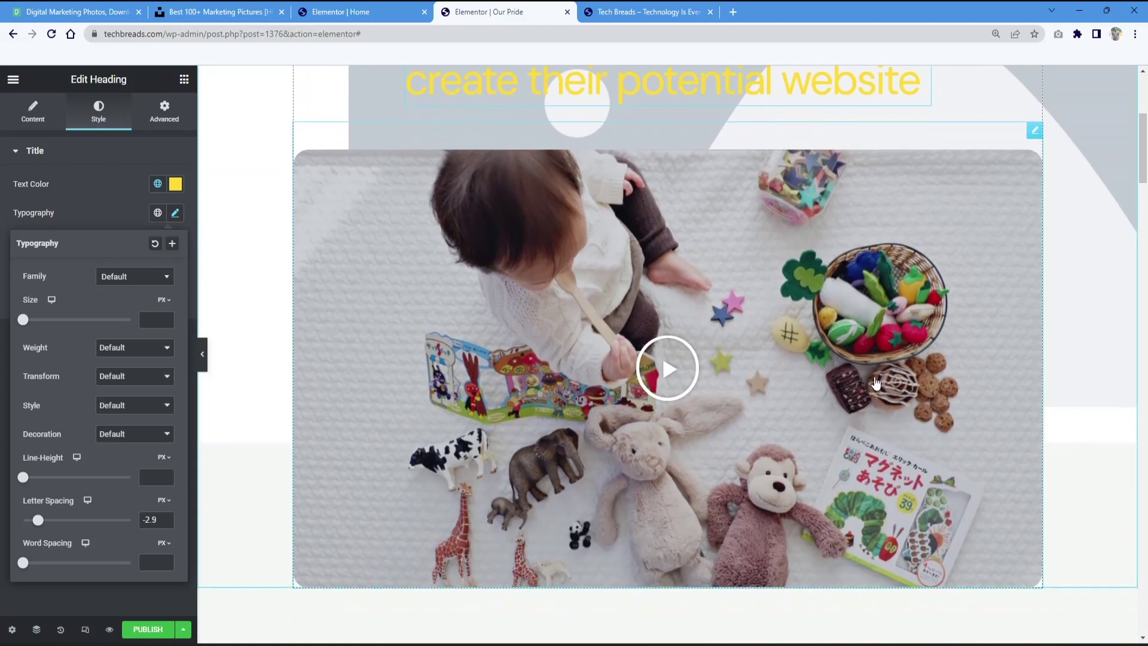
left_click(861, 370)
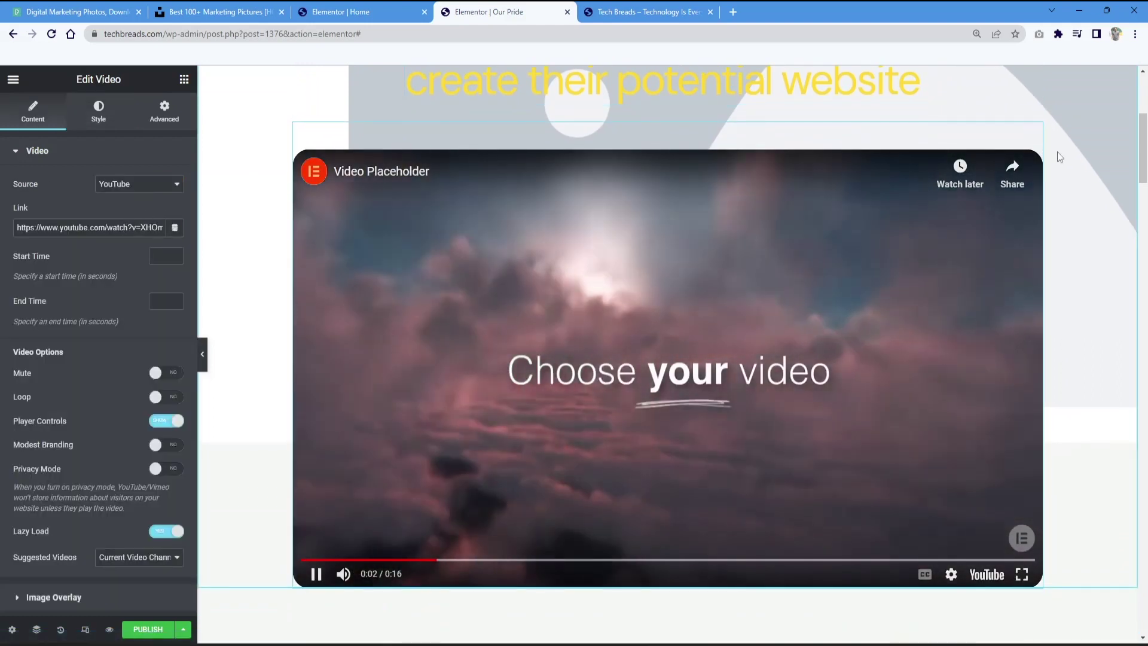
scroll(824, 252, "up", 2)
Step: View the content settings of the "Holistic approach" icon box and collapse its Icon Box group
scroll(310, 291, "down", 7)
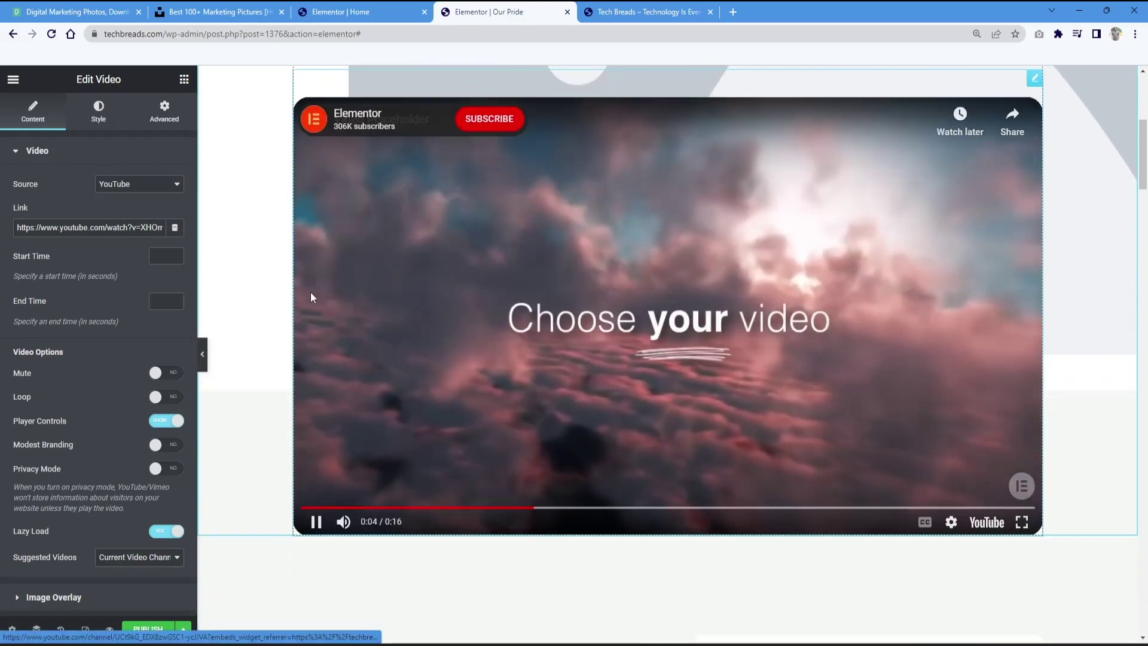
scroll(601, 409, "down", 2)
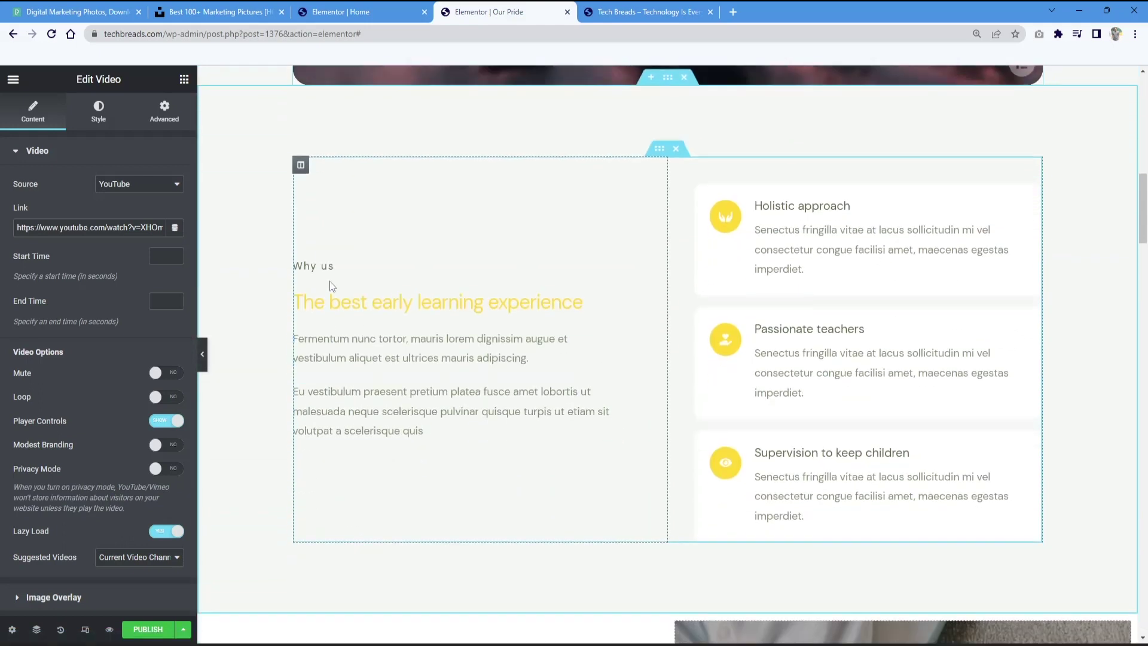
left_click(816, 231)
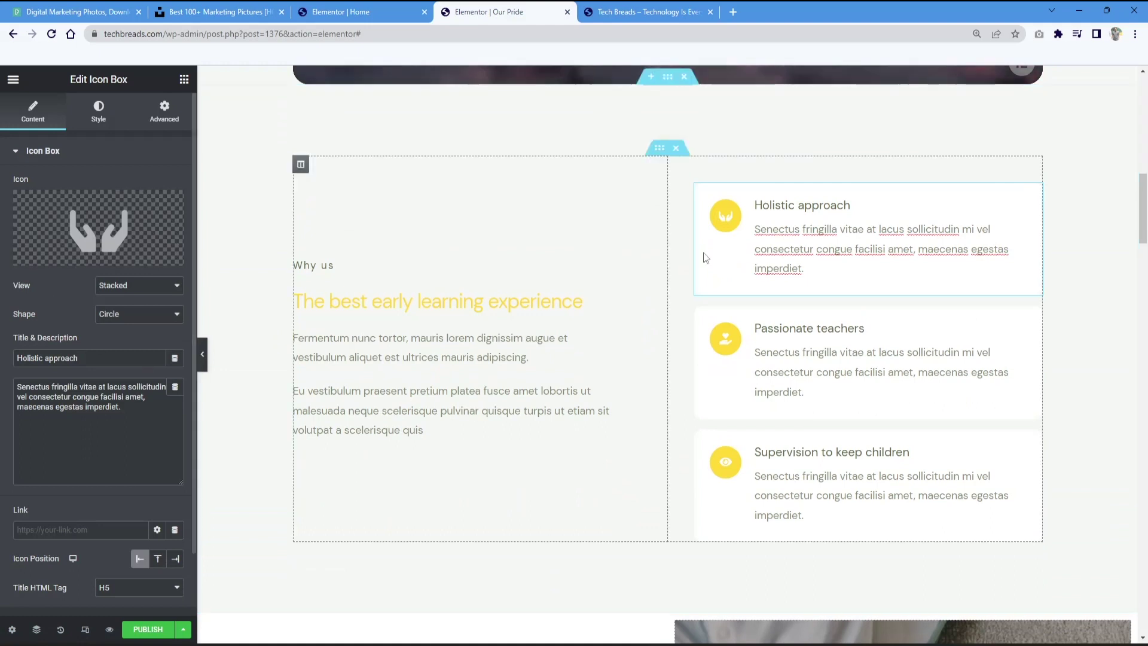
left_click(748, 207)
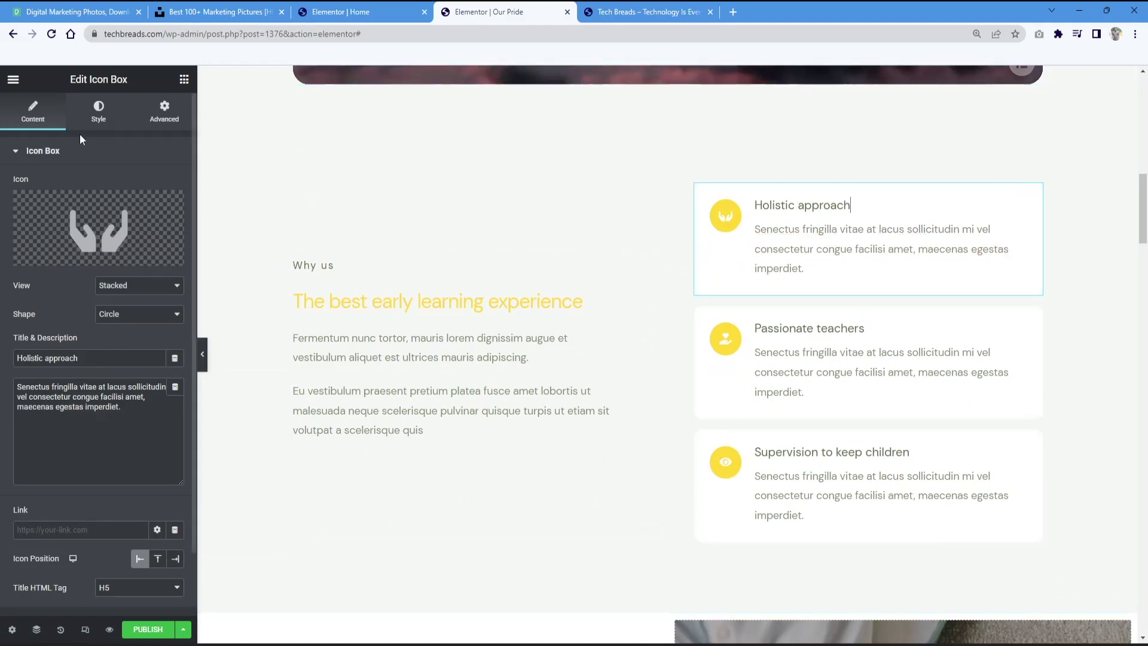
left_click(21, 151)
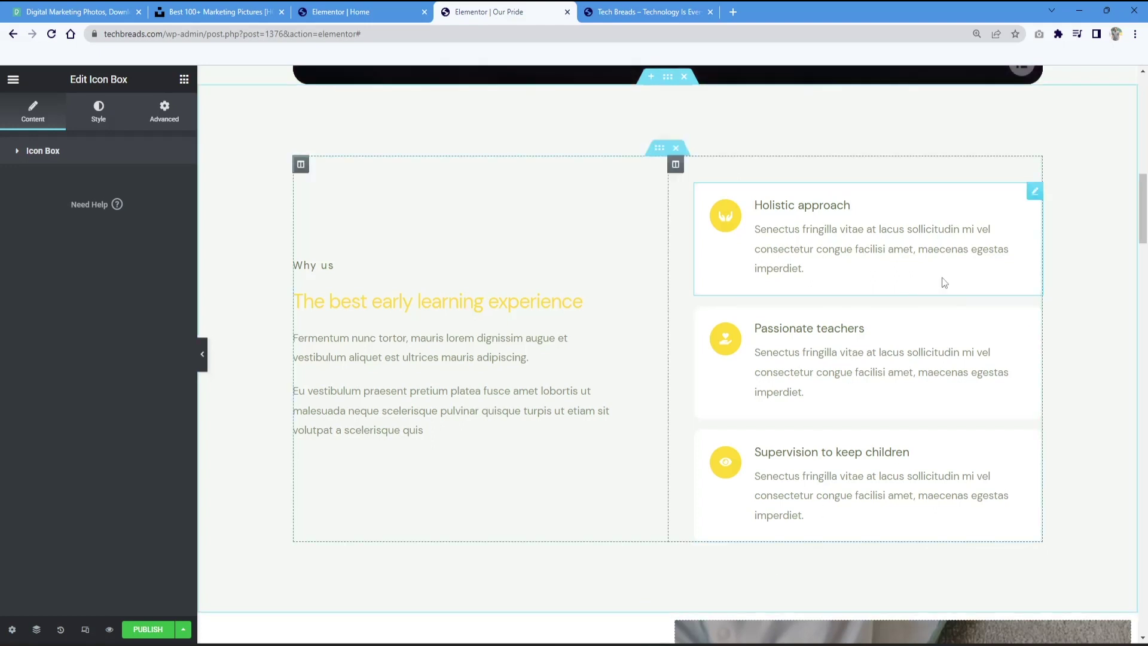
Step: Examine the Infant and Toddler sections and open the style settings of the Infant section
scroll(795, 333, "down", 7)
scroll(598, 384, "down", 2)
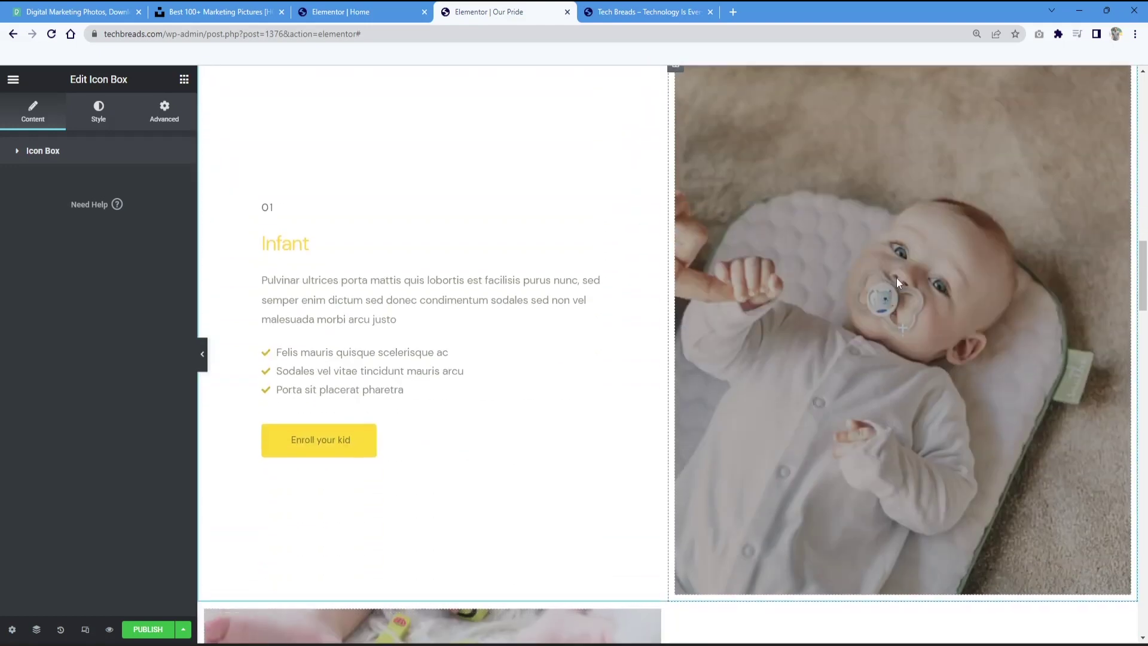
scroll(591, 365, "up", 4)
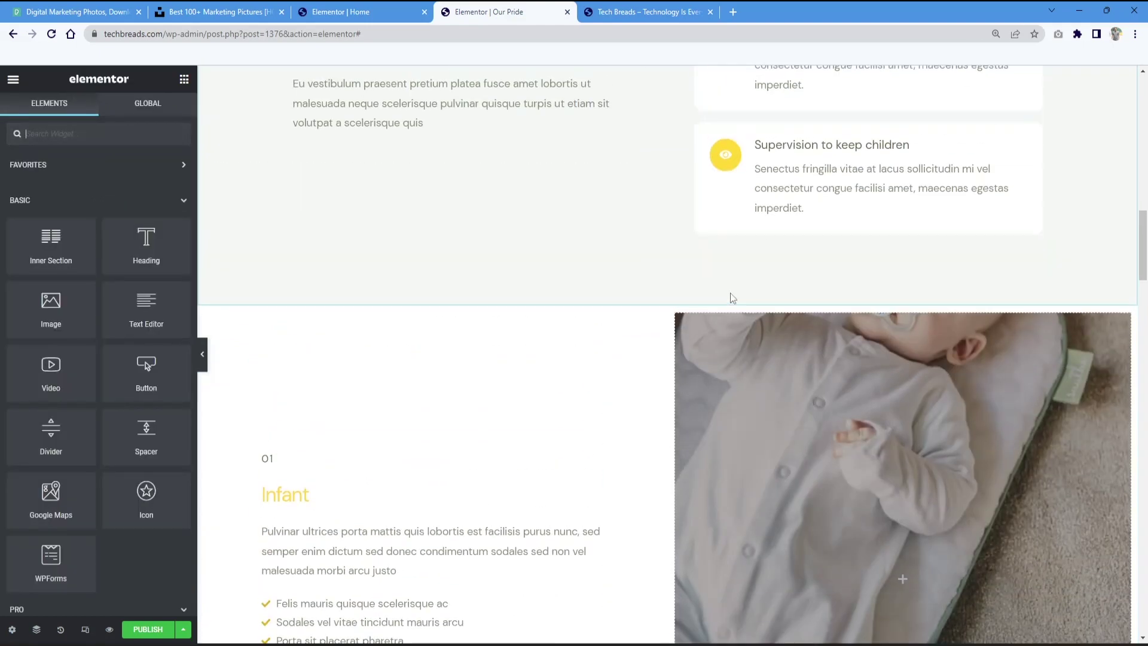
left_click(669, 302)
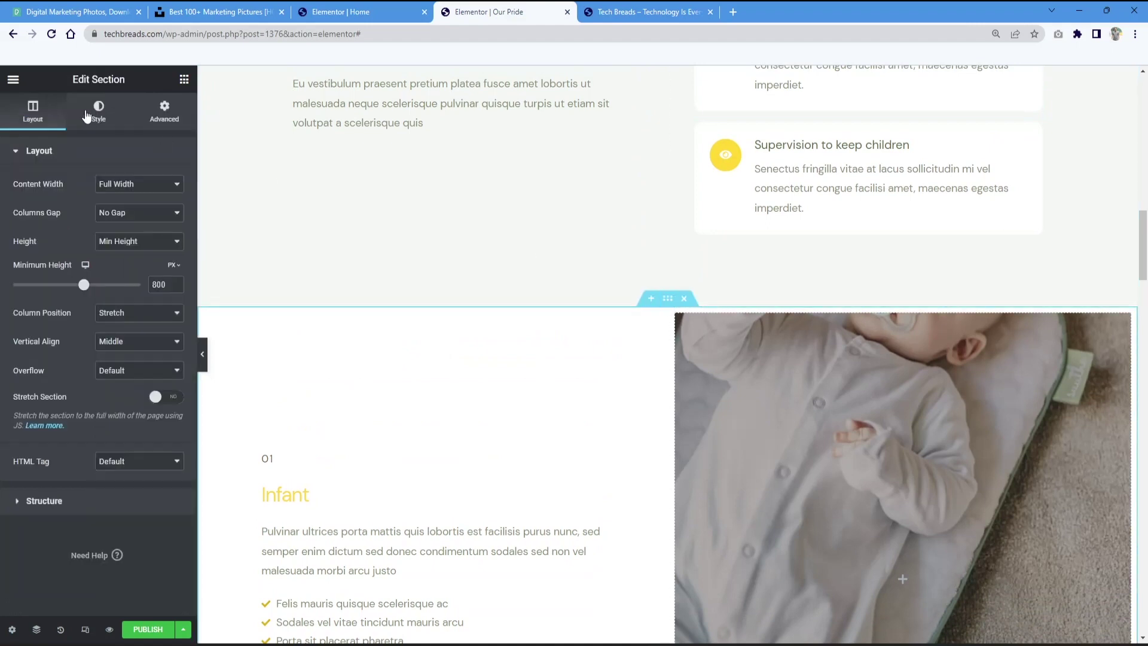
left_click(99, 111)
left_click(1051, 381)
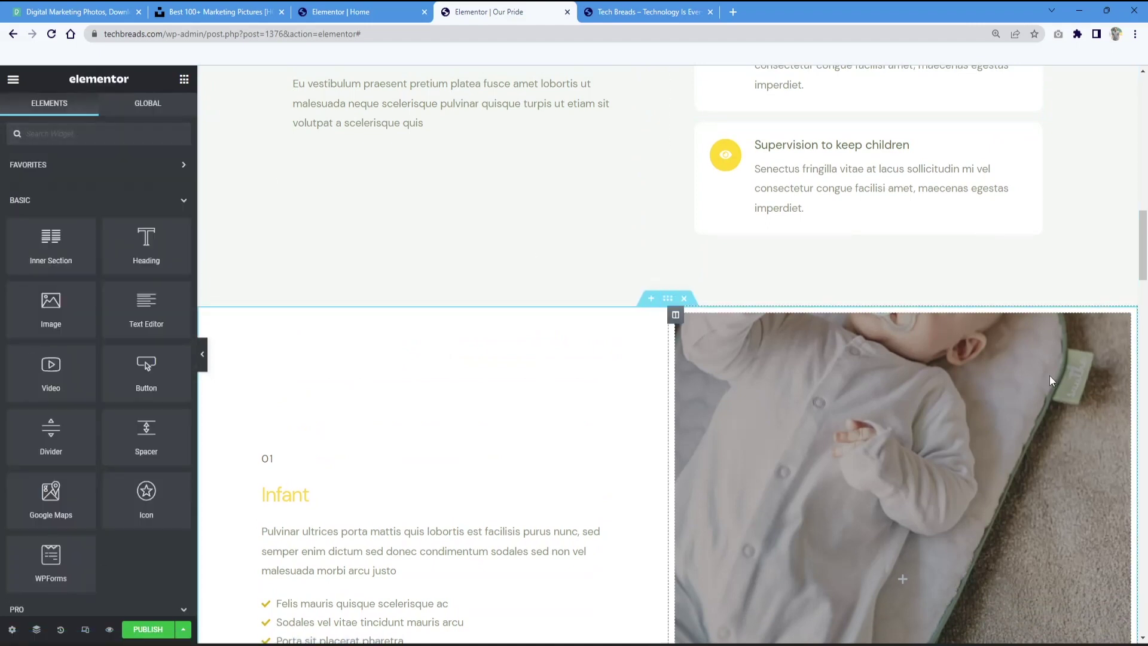
scroll(1051, 381, "down", 7)
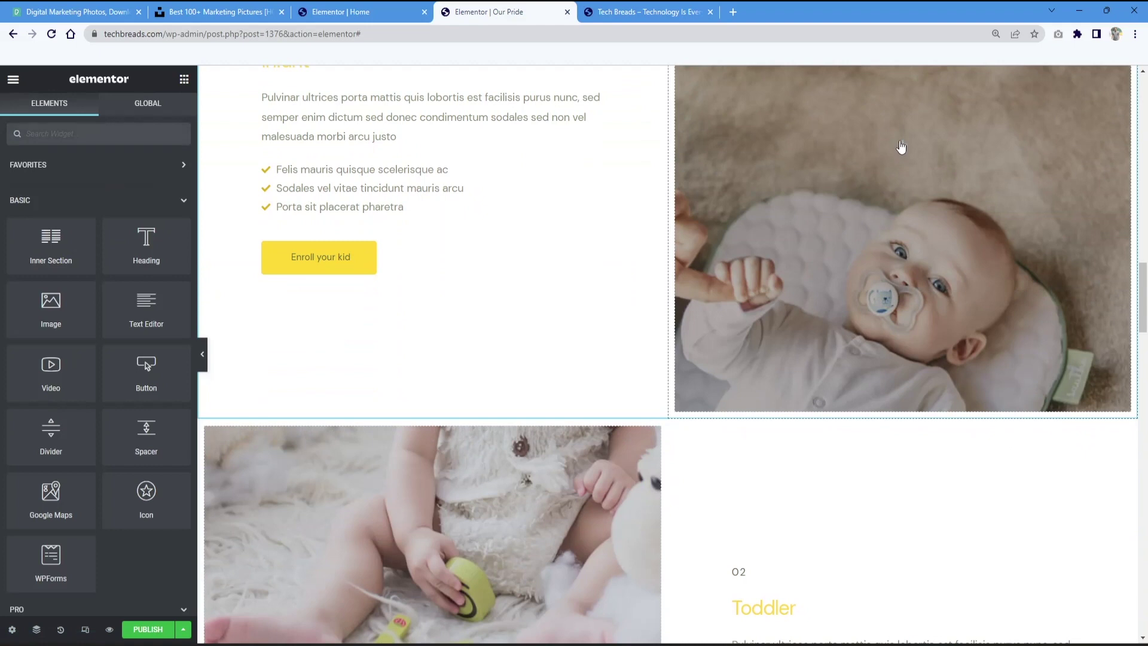
scroll(731, 387, "up", 3)
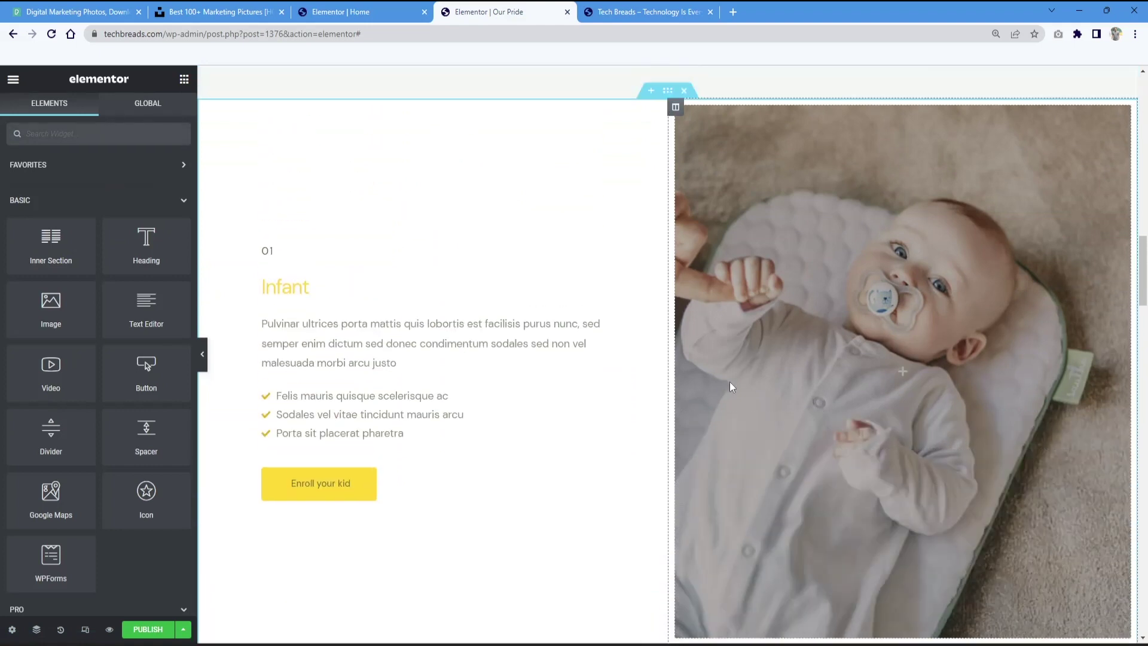
left_click(668, 111)
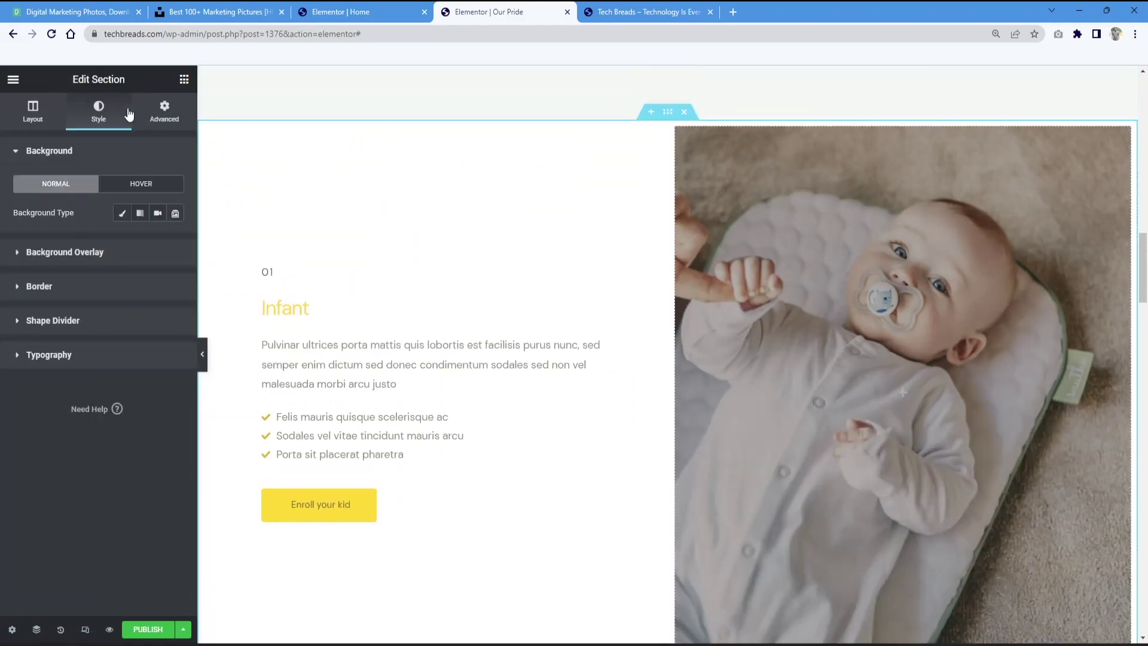
Step: View the Infant section's background style options and the layout settings of its image column
left_click(32, 117)
left_click(97, 117)
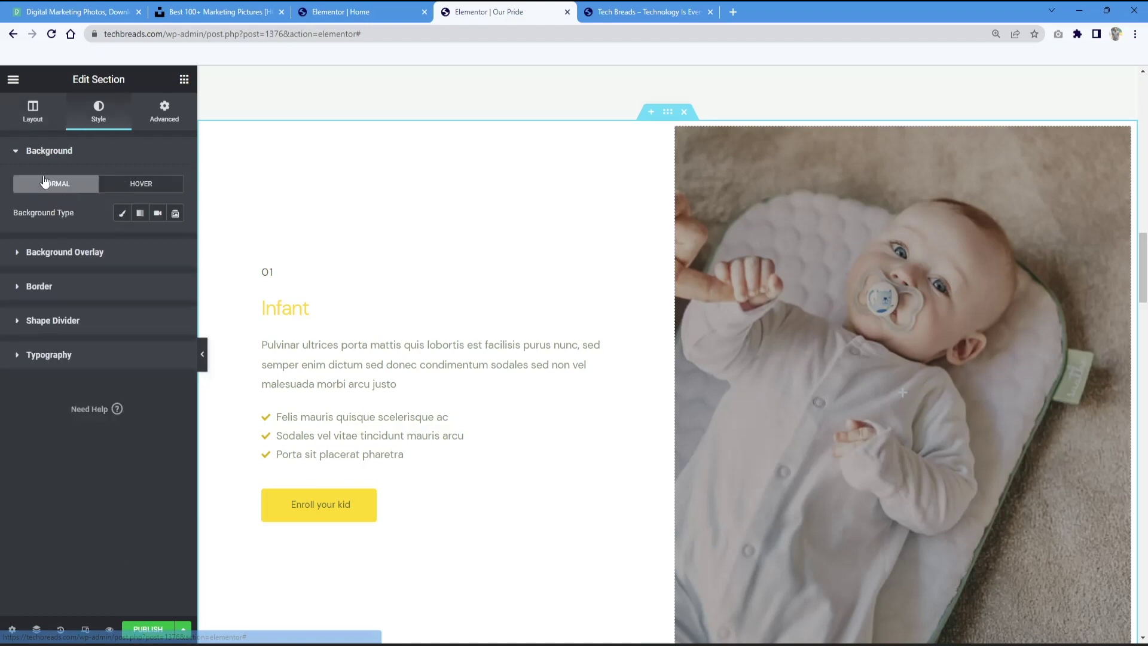
left_click(29, 152)
left_click(28, 165)
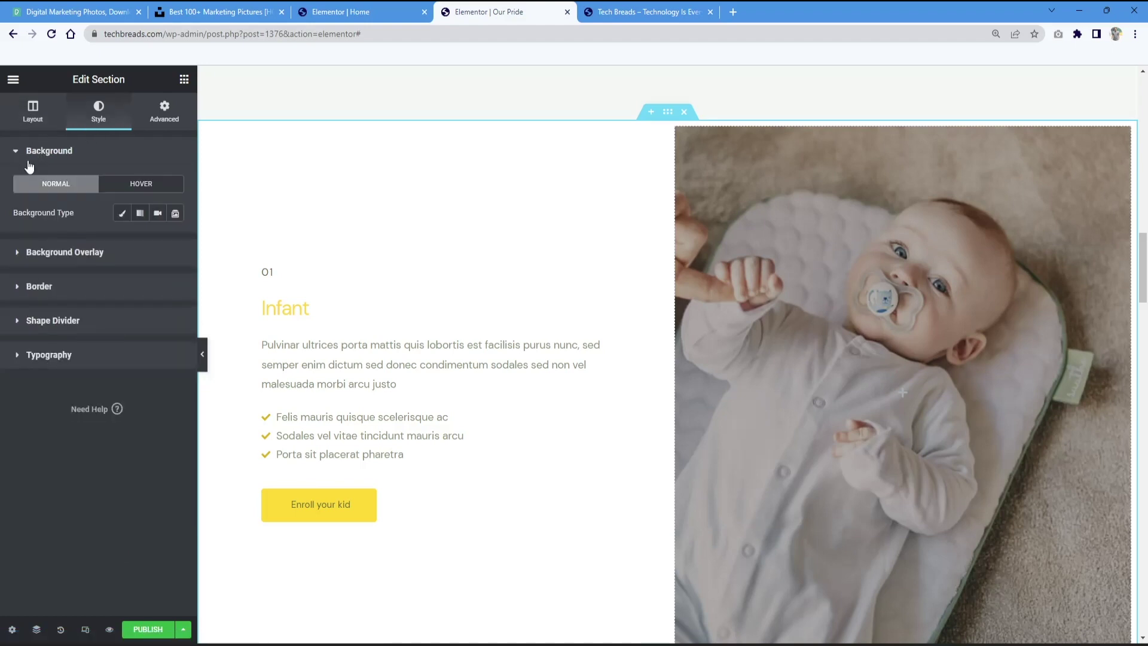
left_click(19, 117)
left_click(688, 138)
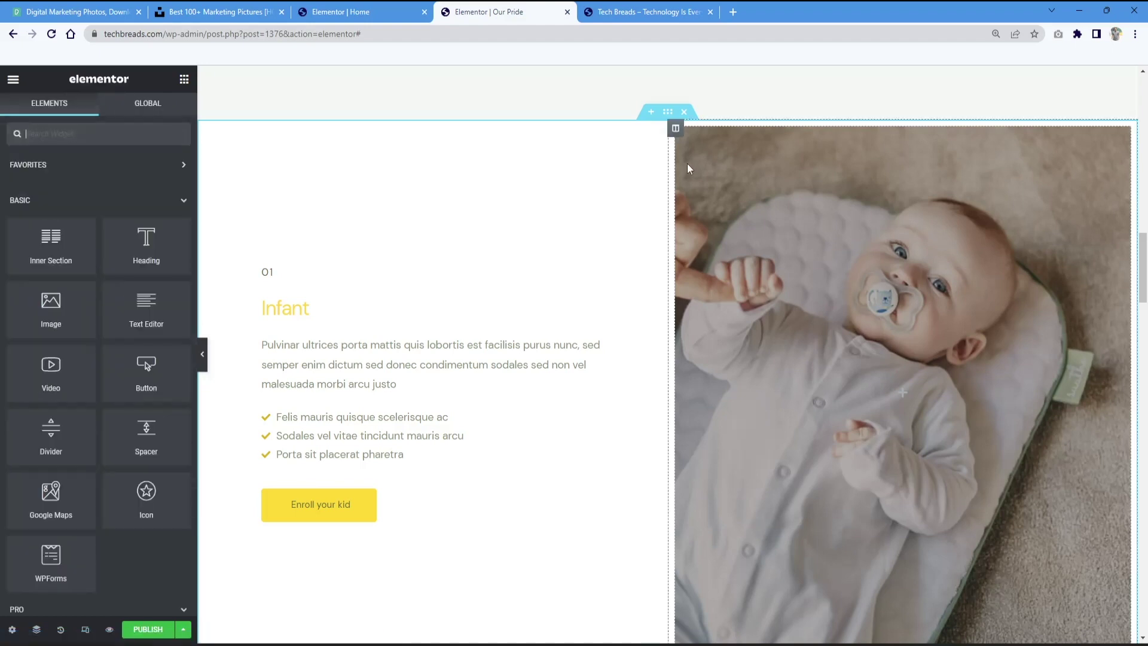
left_click(677, 130)
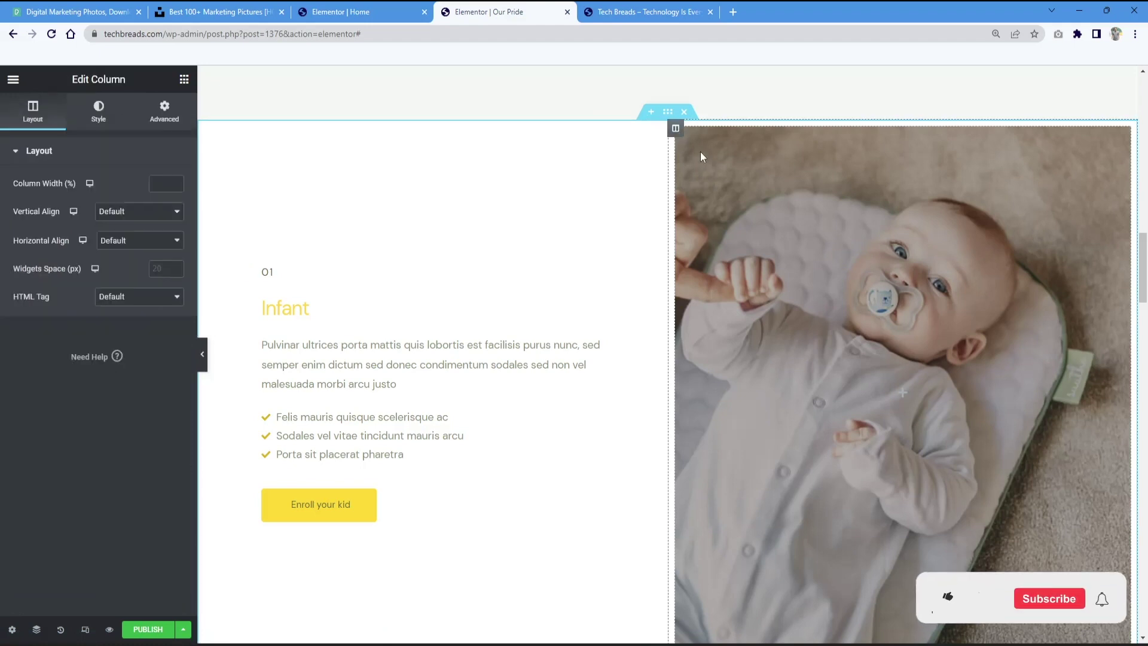
Step: Replace the Infant section column's background image with the media library photo of a code-filled monitor beside a tablet and coffee cup
scroll(906, 379, "down", 2)
right_click(906, 379)
left_click(915, 318)
right_click(913, 336)
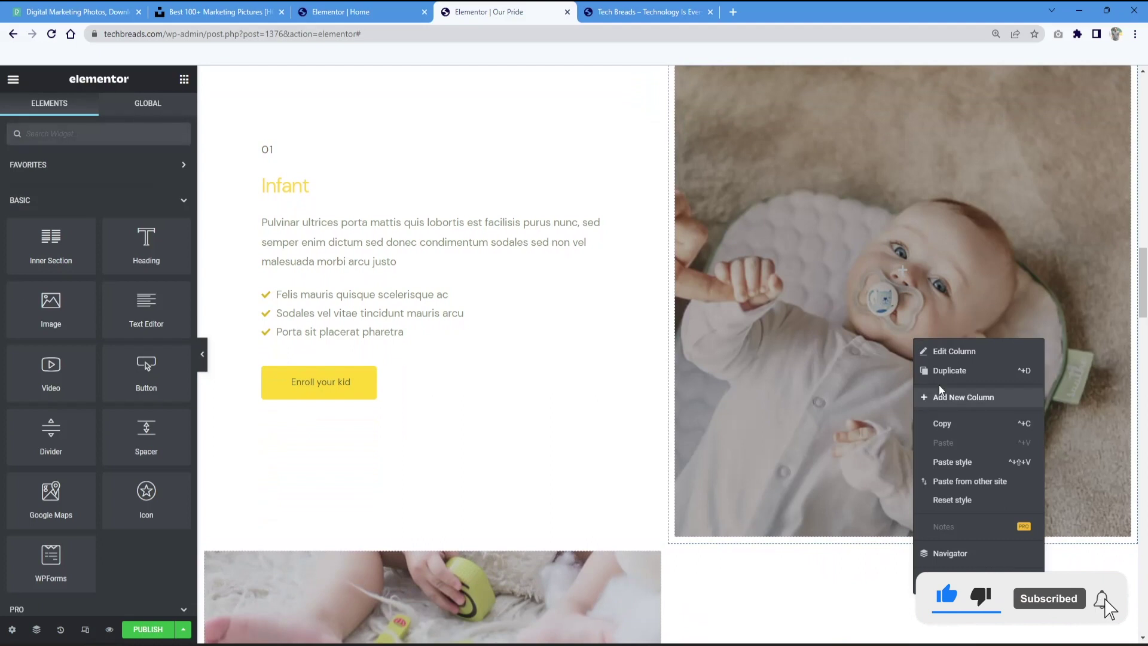
left_click(952, 352)
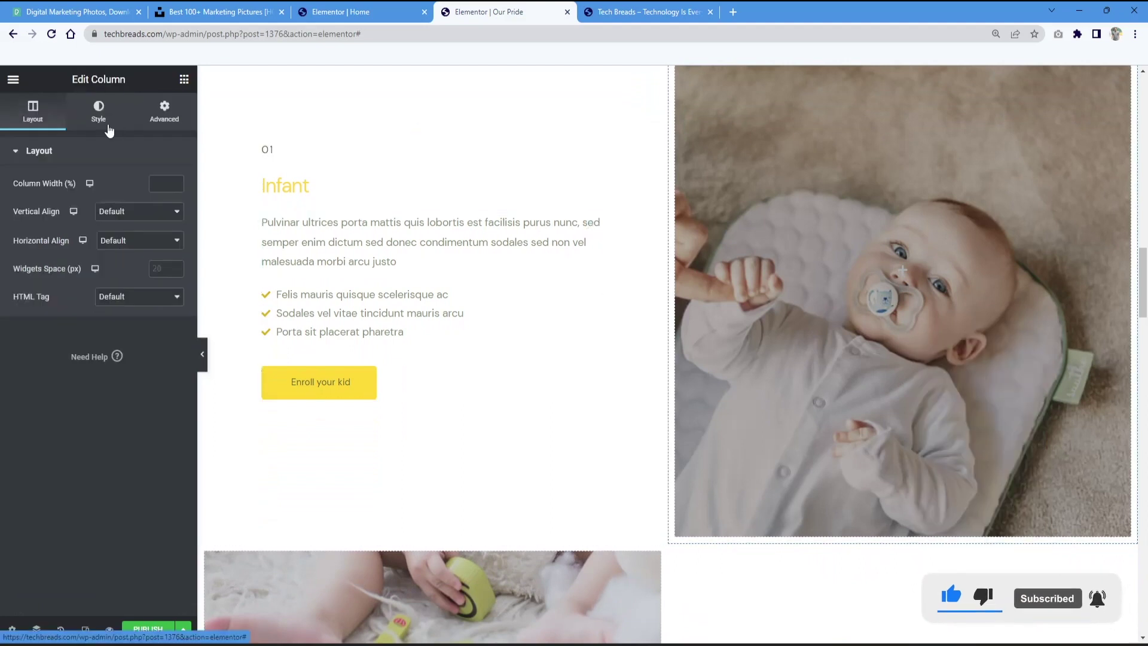
left_click(99, 111)
mouse_move(102, 315)
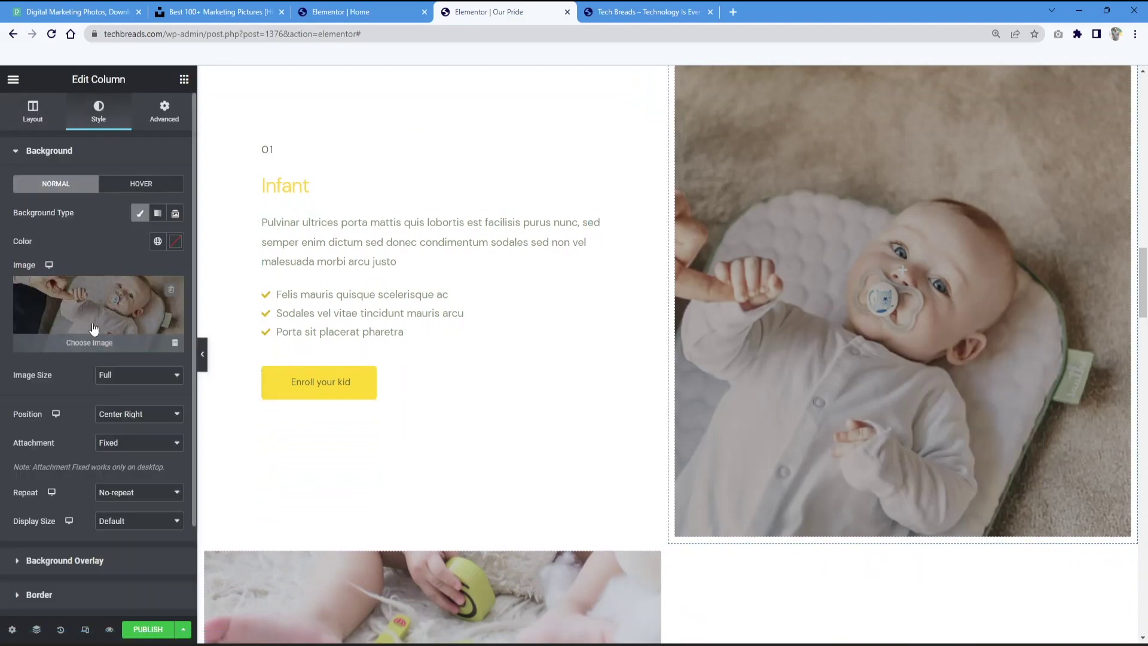
left_click(78, 344)
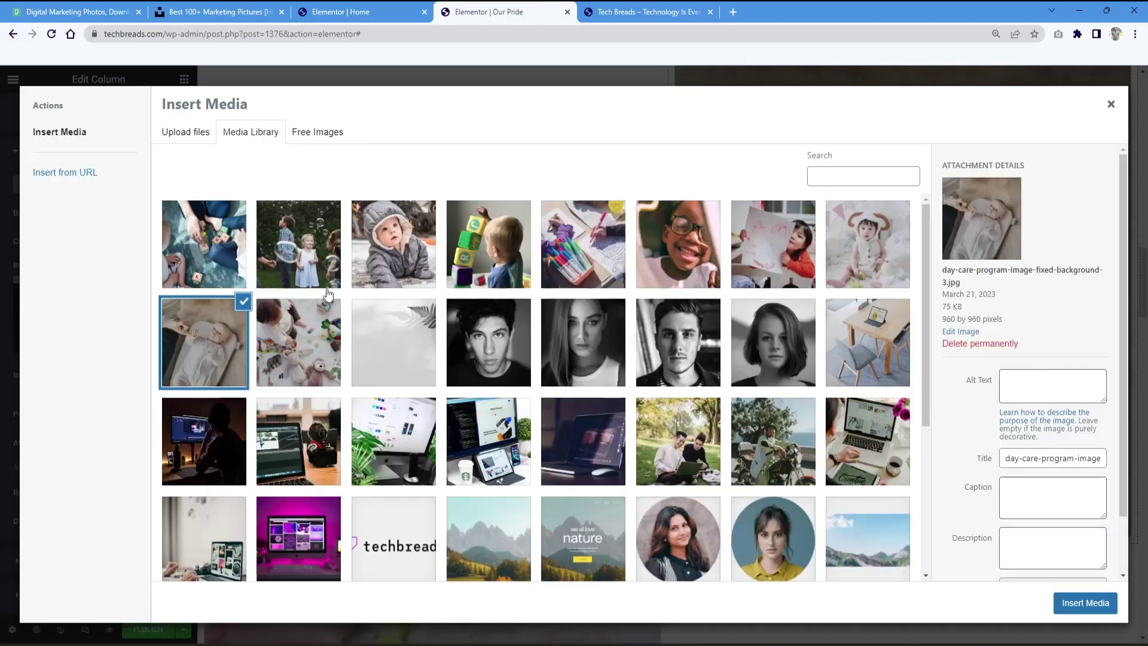
scroll(648, 359, "down", 3)
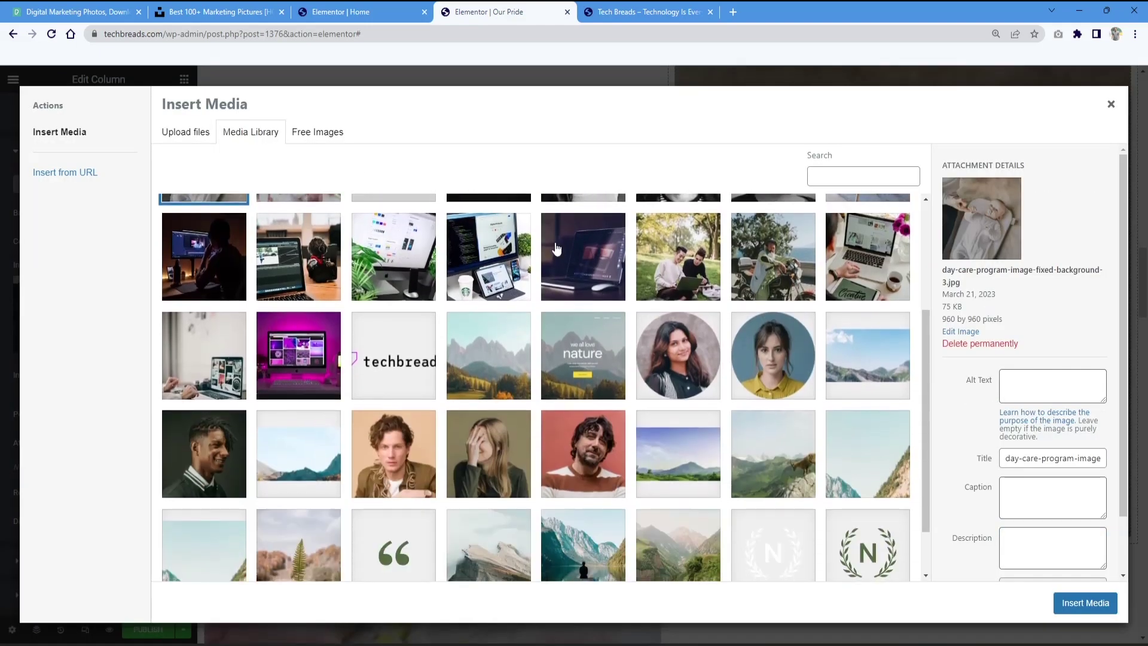
left_click(508, 263)
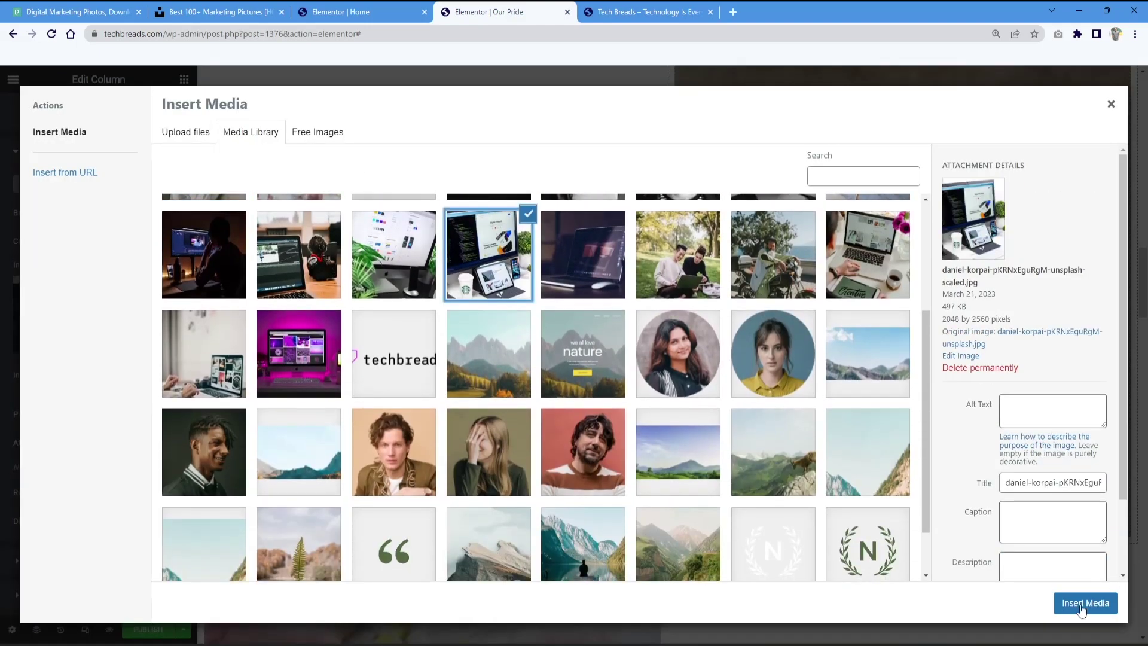
left_click(1062, 607)
Step: Replace the Toddler section column's background image with the media library photo of a monitor behind green plant leaves
scroll(505, 405, "down", 6)
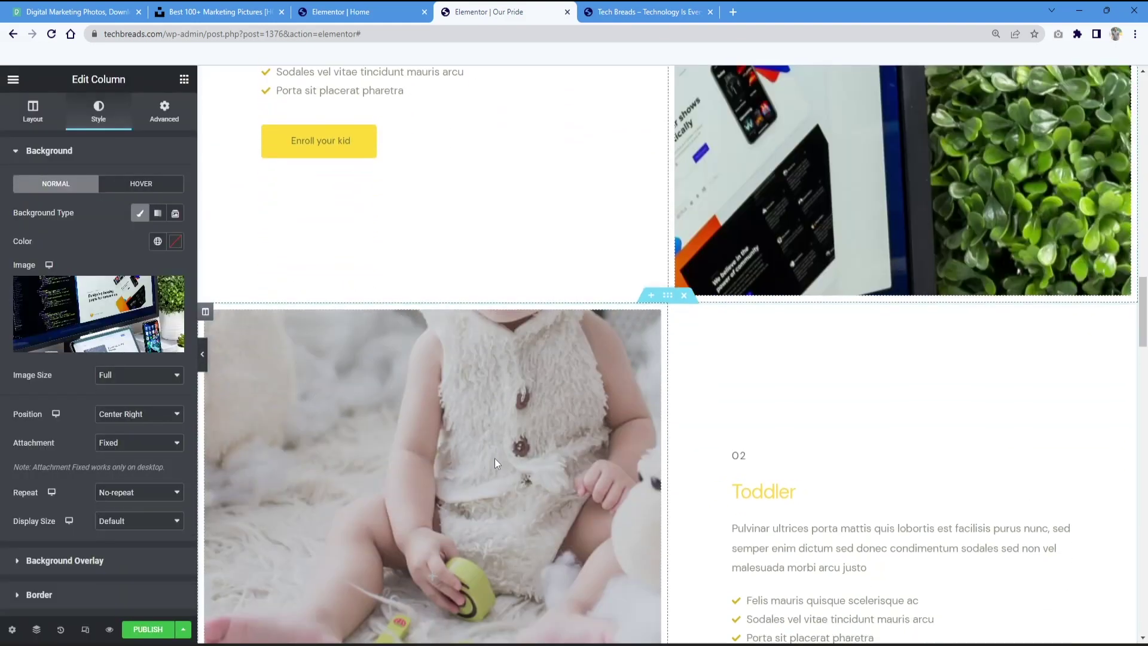
left_click(239, 218)
left_click(205, 184)
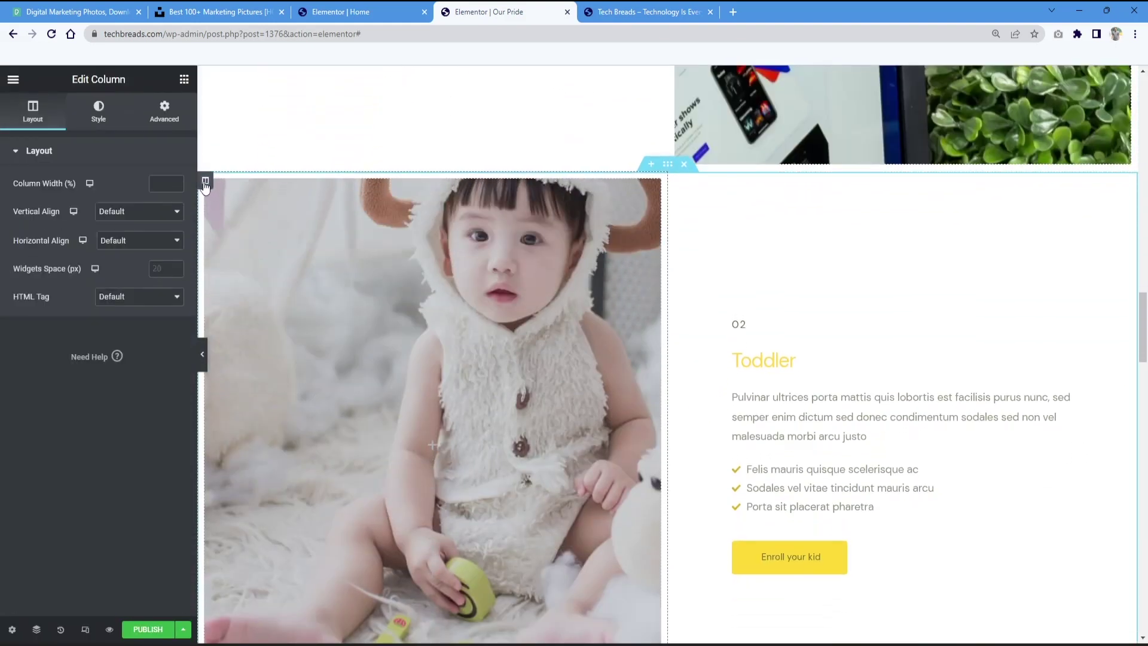
right_click(205, 183)
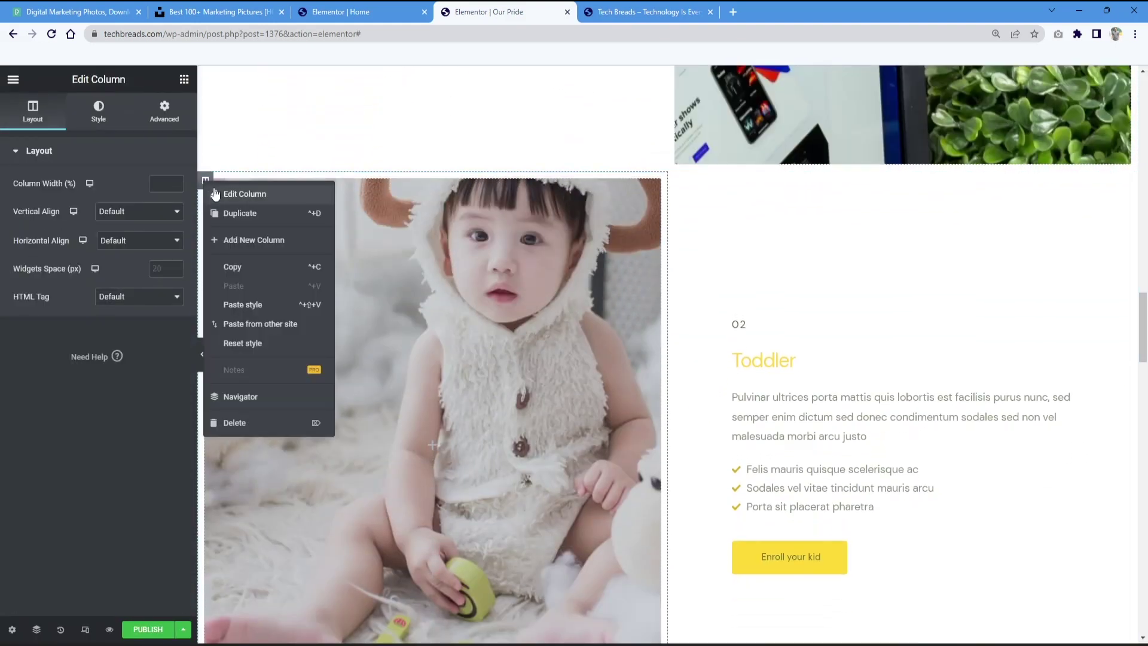
left_click(99, 110)
left_click(99, 317)
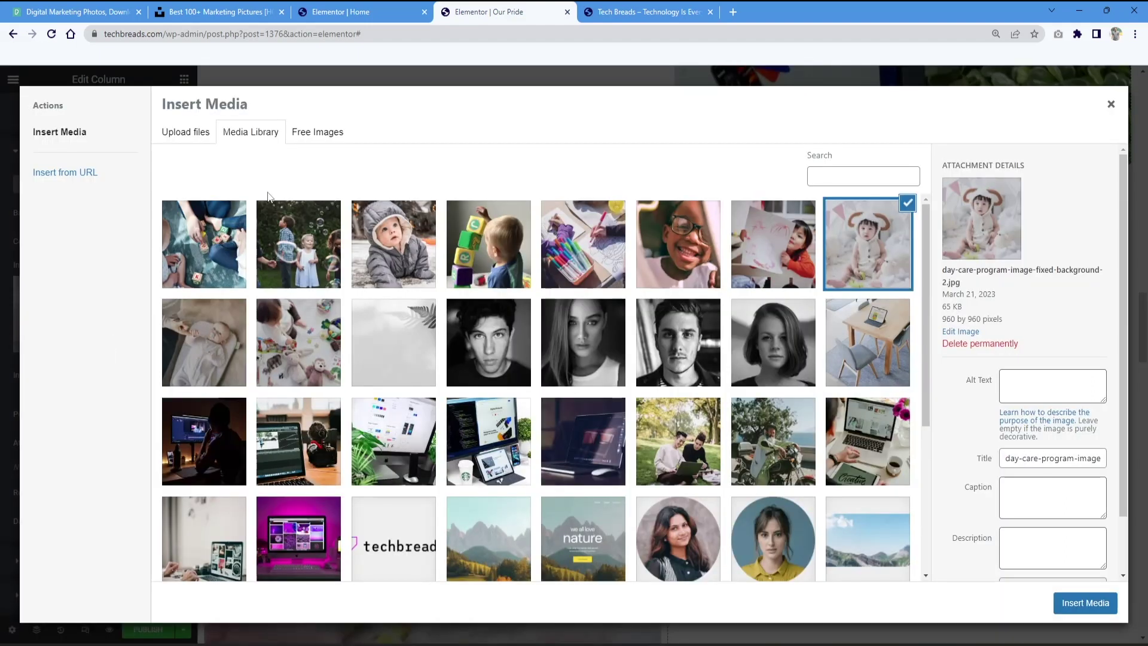
scroll(689, 420, "down", 3)
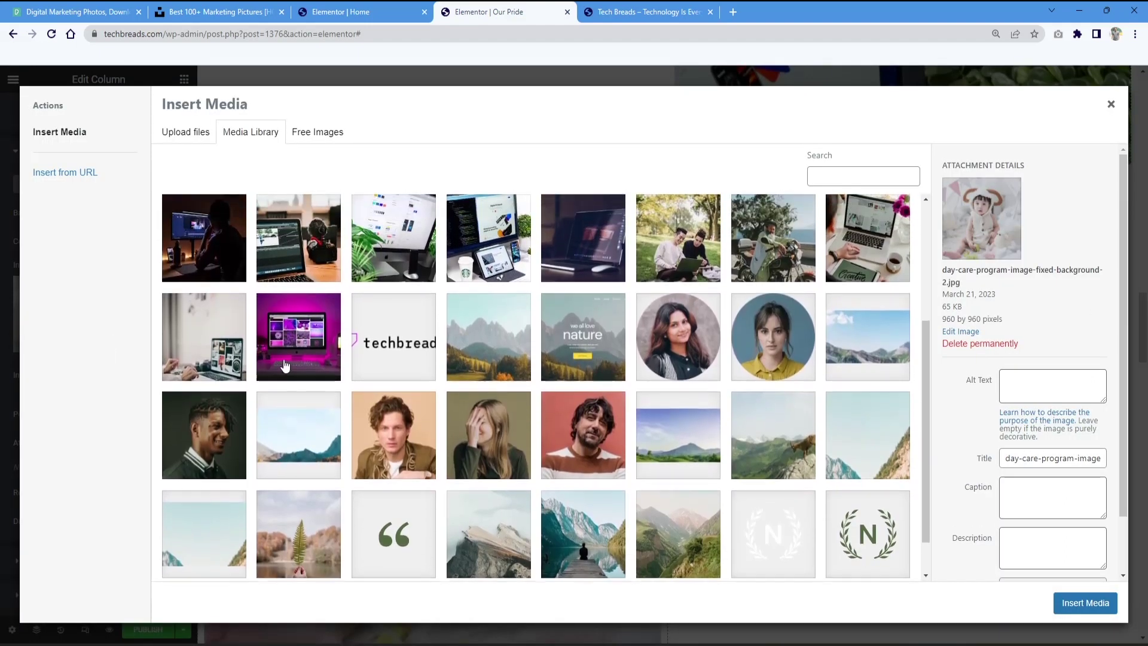
scroll(285, 366, "up", 1)
left_click(216, 374)
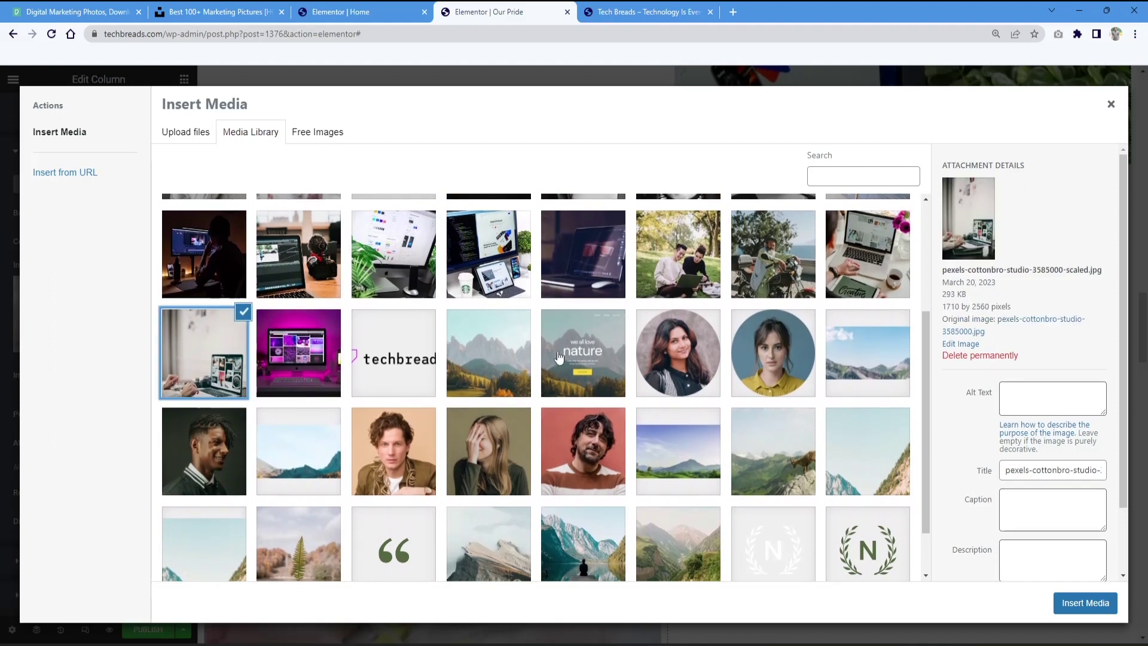
left_click(384, 245)
left_click(1081, 595)
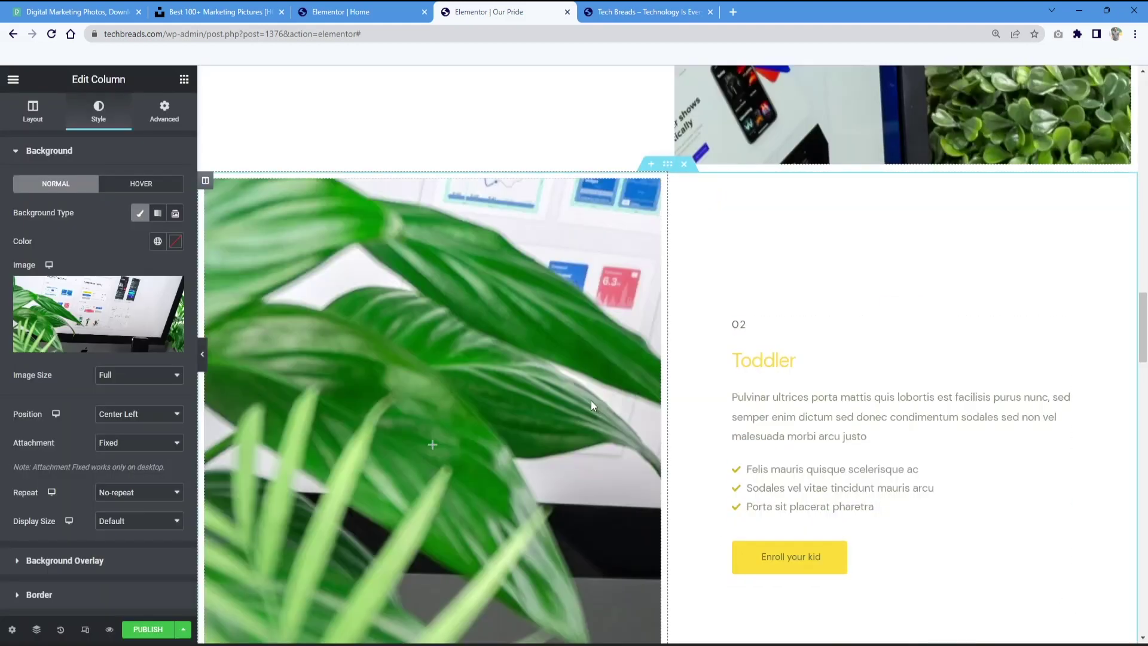
Step: Replace the Preschool section column's background image with the media library photo of two men sitting on grass with a laptop
scroll(591, 400, "down", 8)
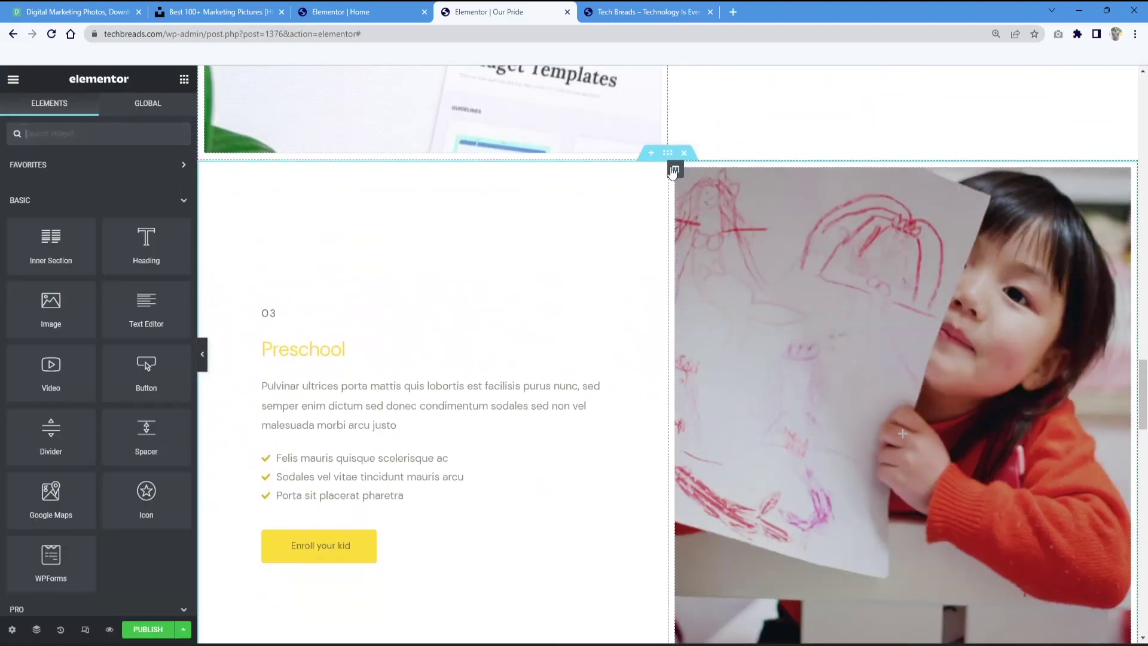
left_click(325, 197)
left_click(99, 110)
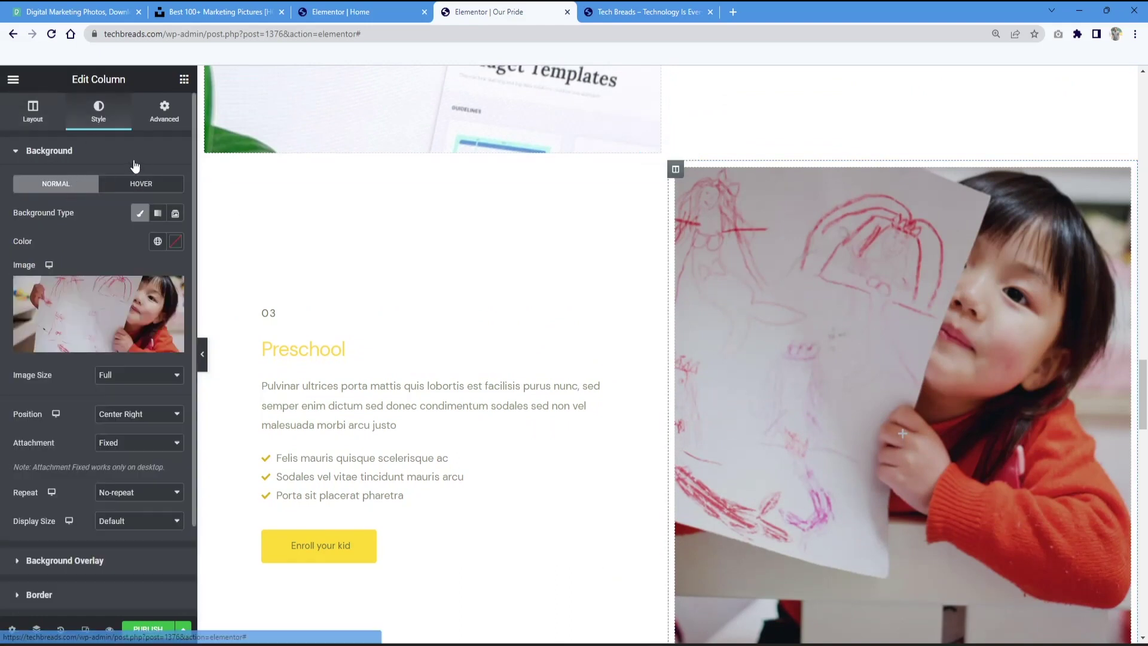
left_click(92, 329)
scroll(768, 278, "down", 3)
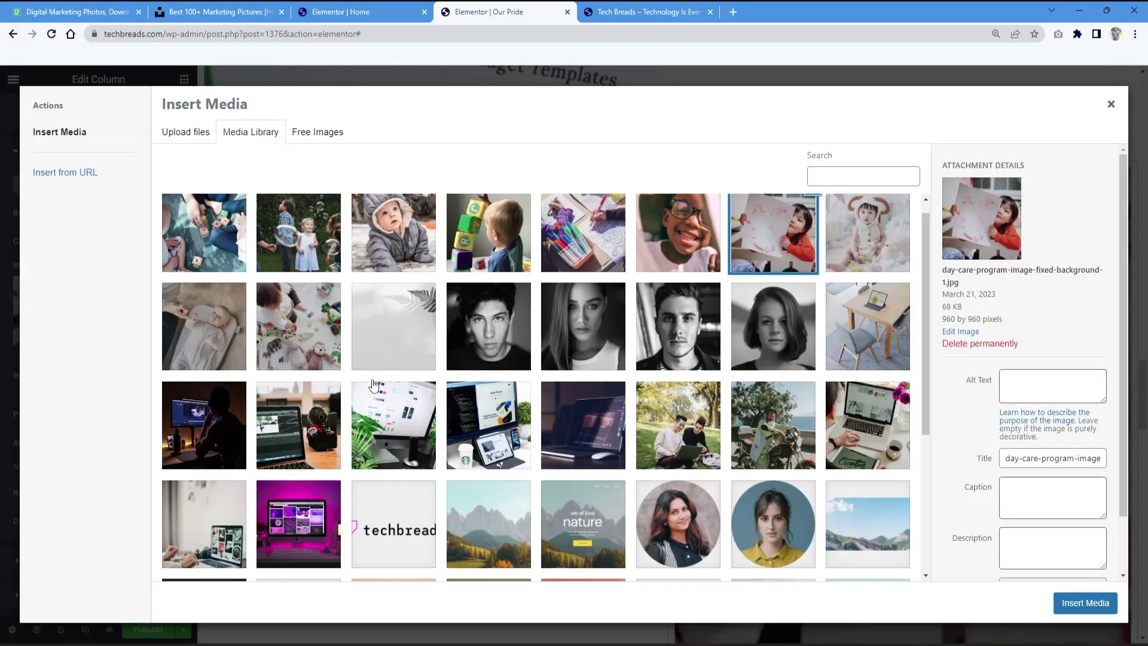
left_click(706, 281)
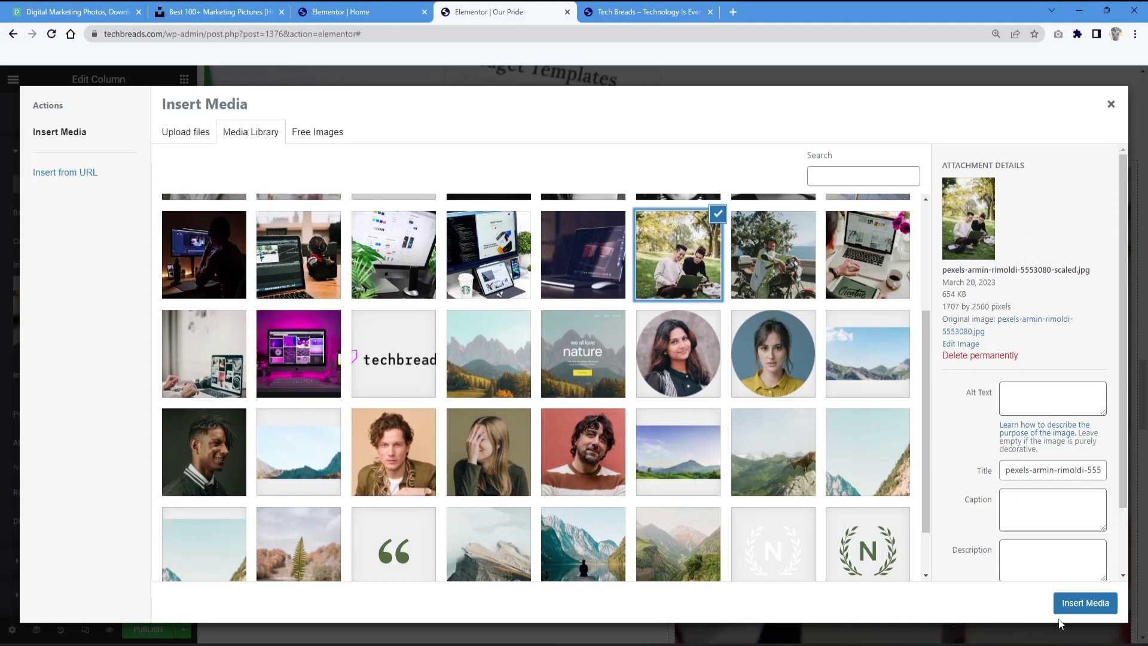
left_click(1076, 604)
Step: Examine the children's photo gallery, the Schedule and tuition section and the rest of the page down to the footer
scroll(711, 422, "down", 10)
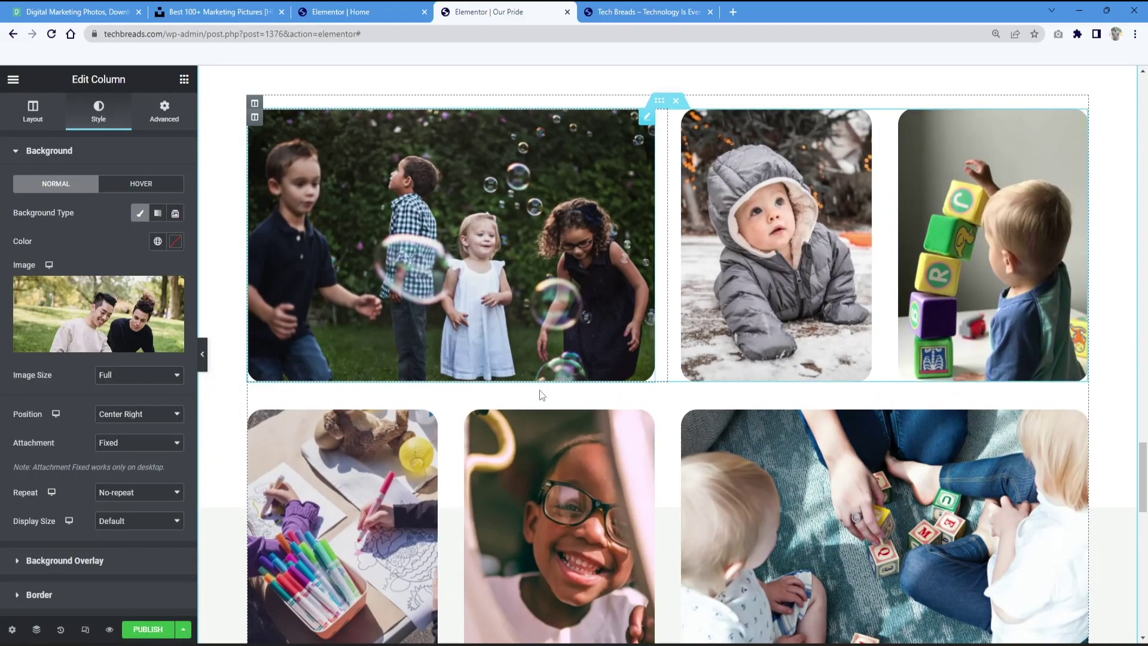
scroll(540, 389, "down", 2)
scroll(540, 281, "up", 3)
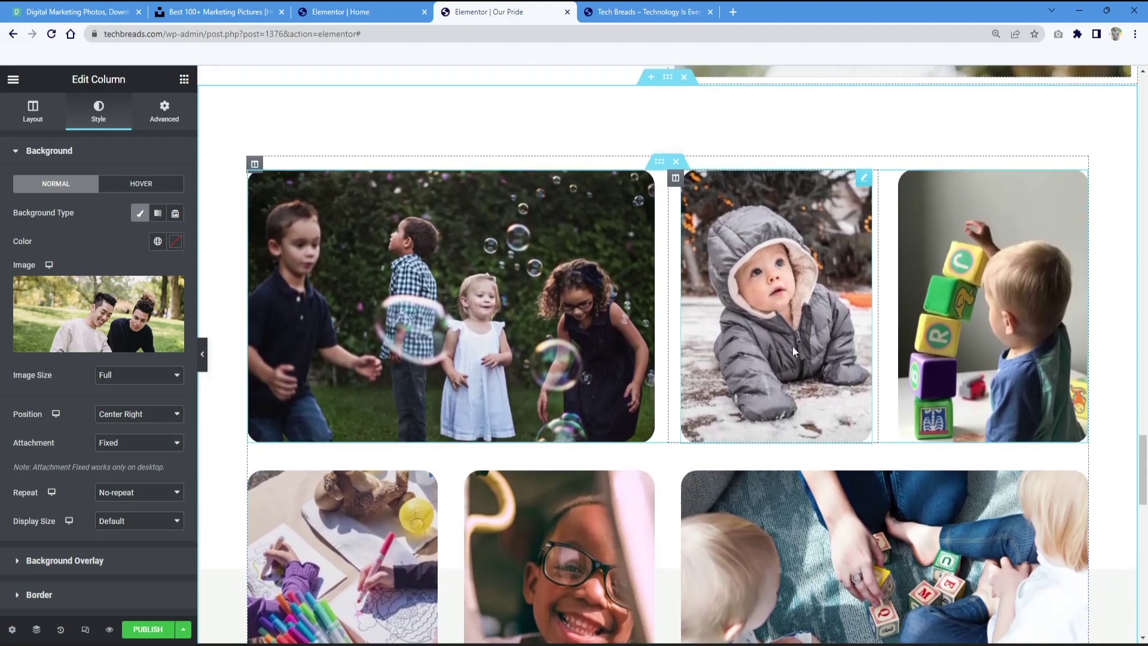
scroll(791, 346, "down", 7)
scroll(470, 428, "down", 6)
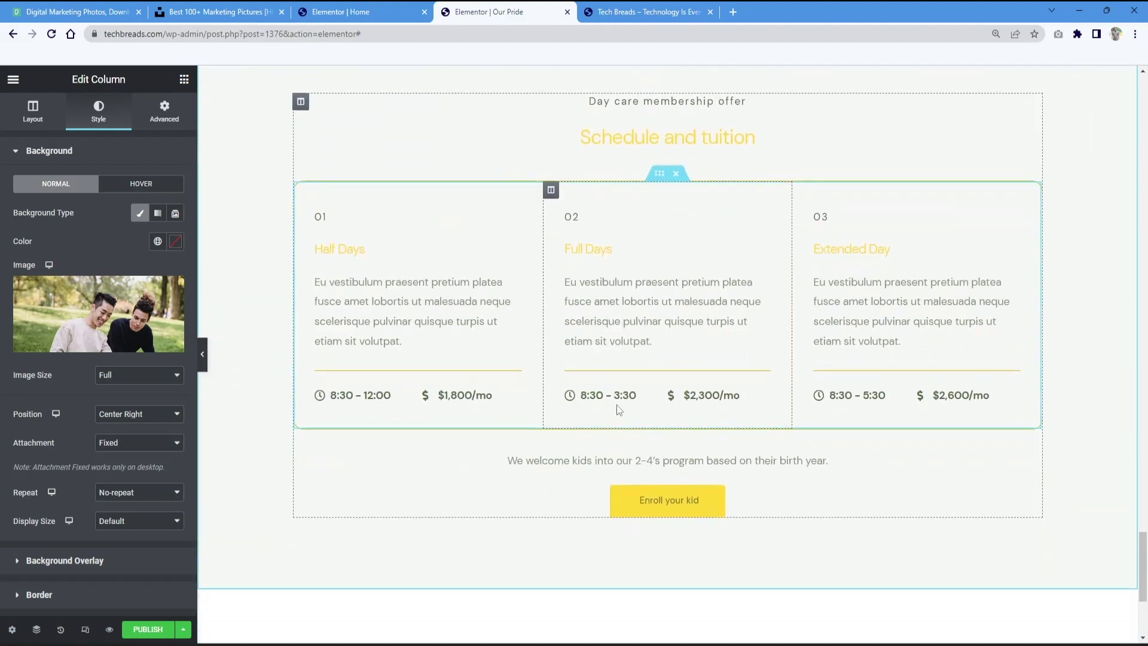
scroll(656, 405, "down", 4)
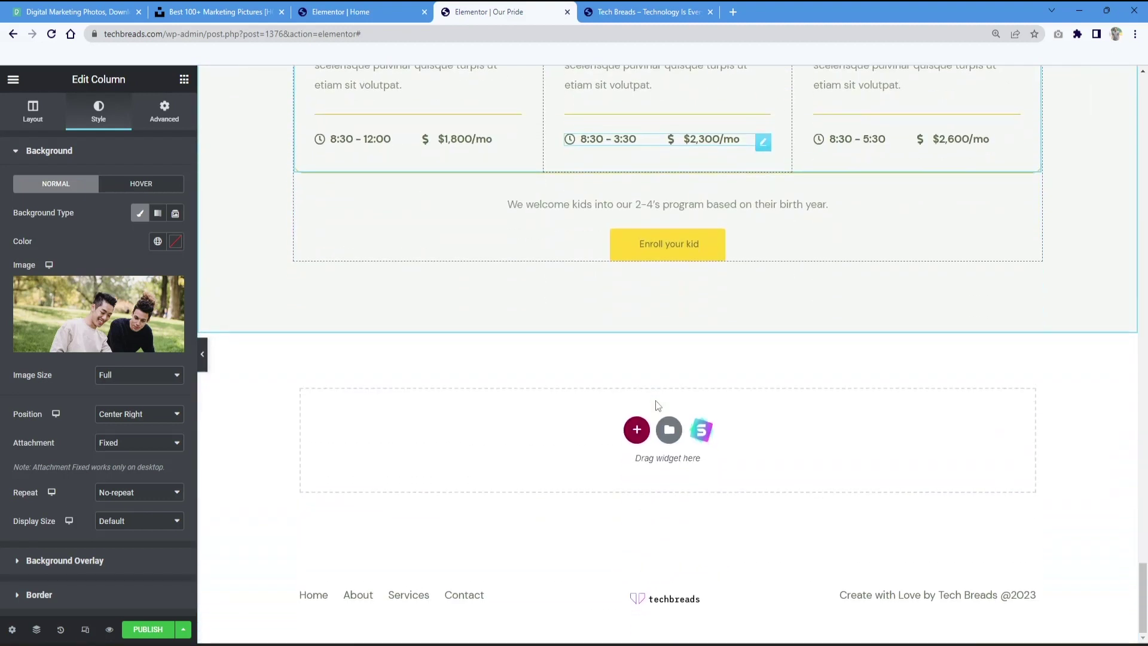
scroll(656, 405, "up", 5)
scroll(655, 400, "up", 20)
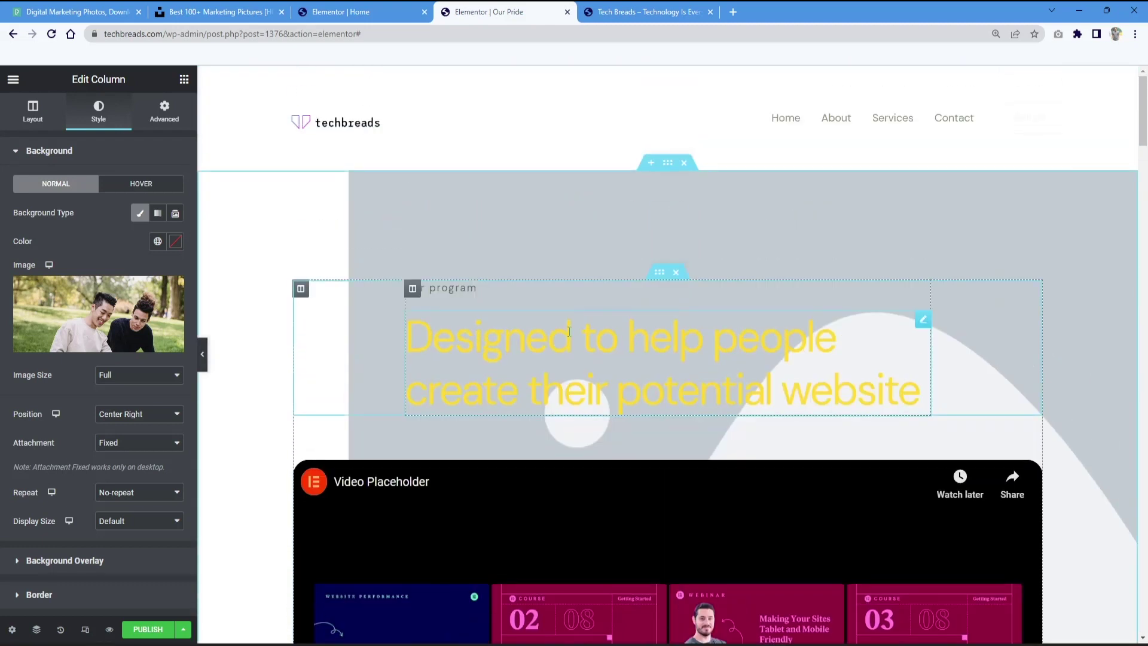
Step: Publish the Our Pride page and look over the live Tech Breads home page
left_click(149, 629)
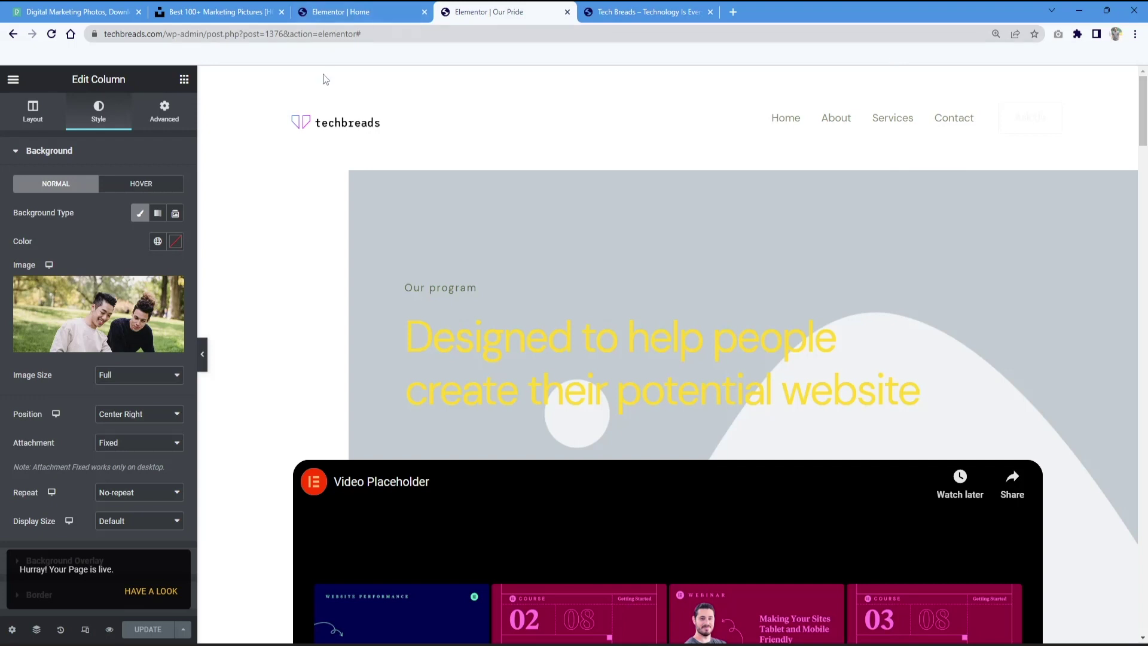
left_click(650, 9)
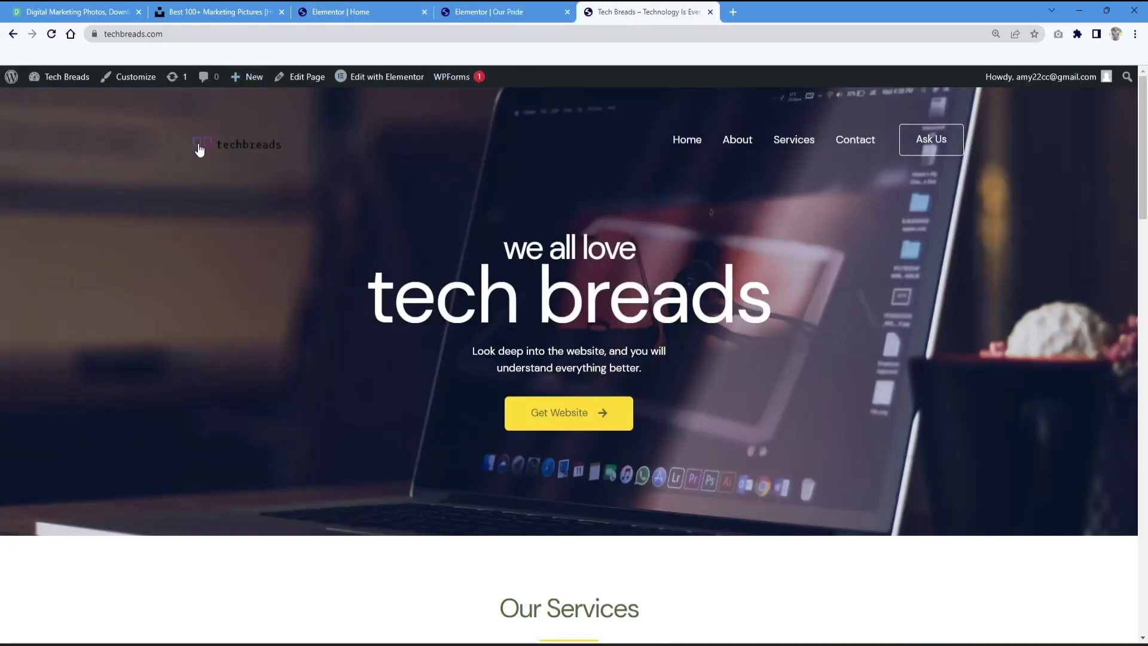
left_click(257, 146)
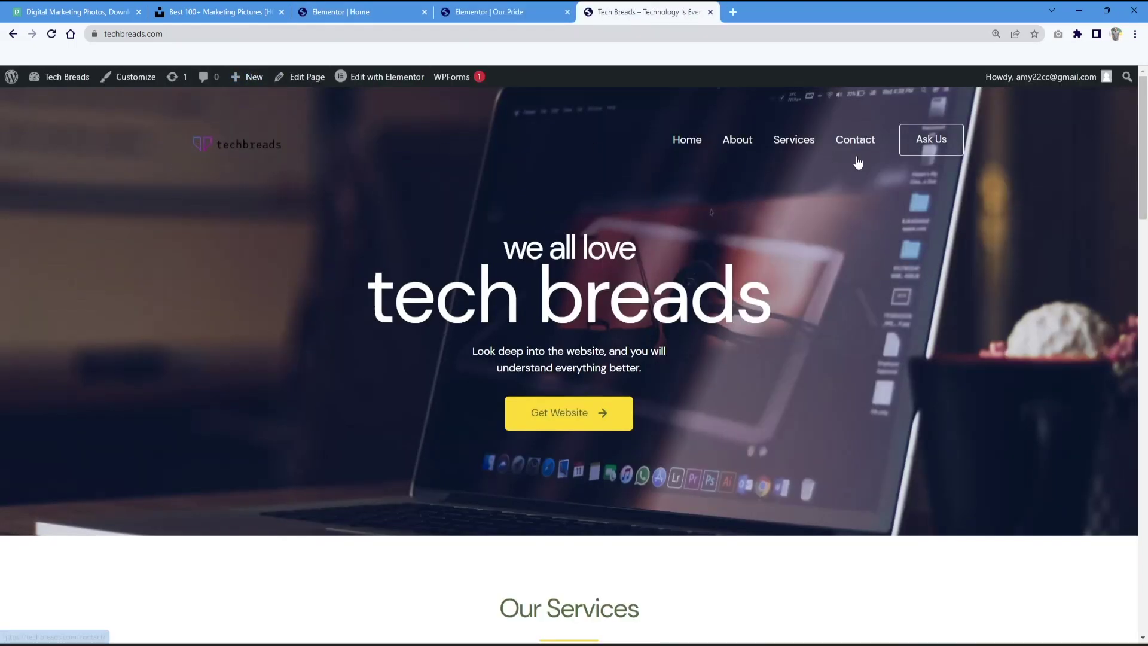
scroll(654, 350, "down", 20)
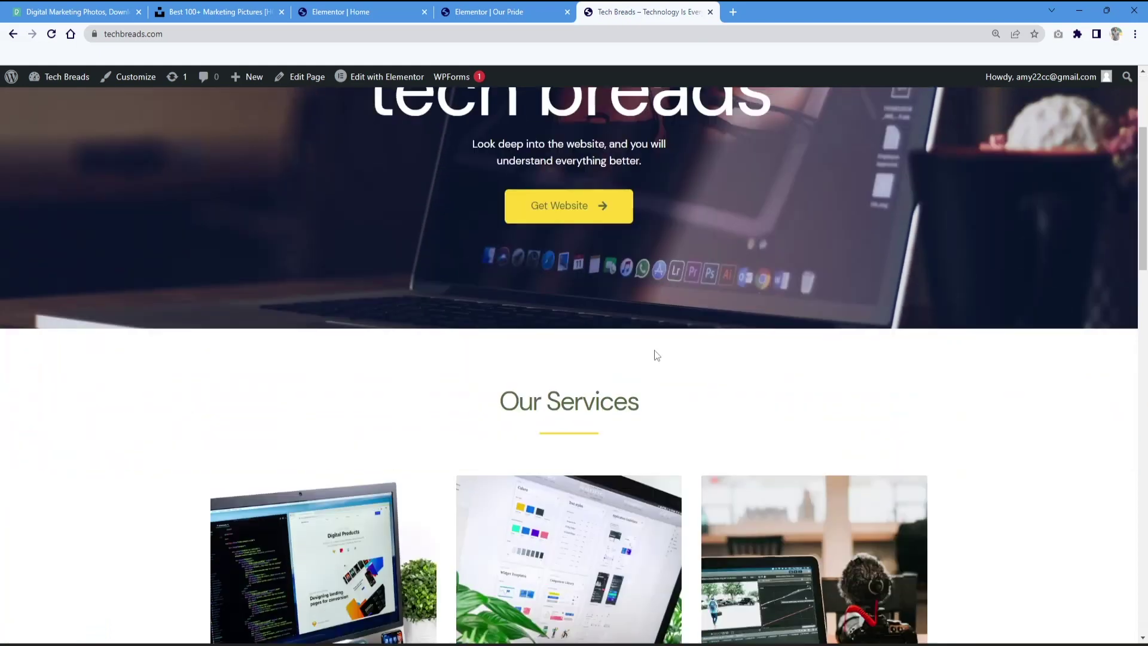
scroll(643, 352, "up", 20)
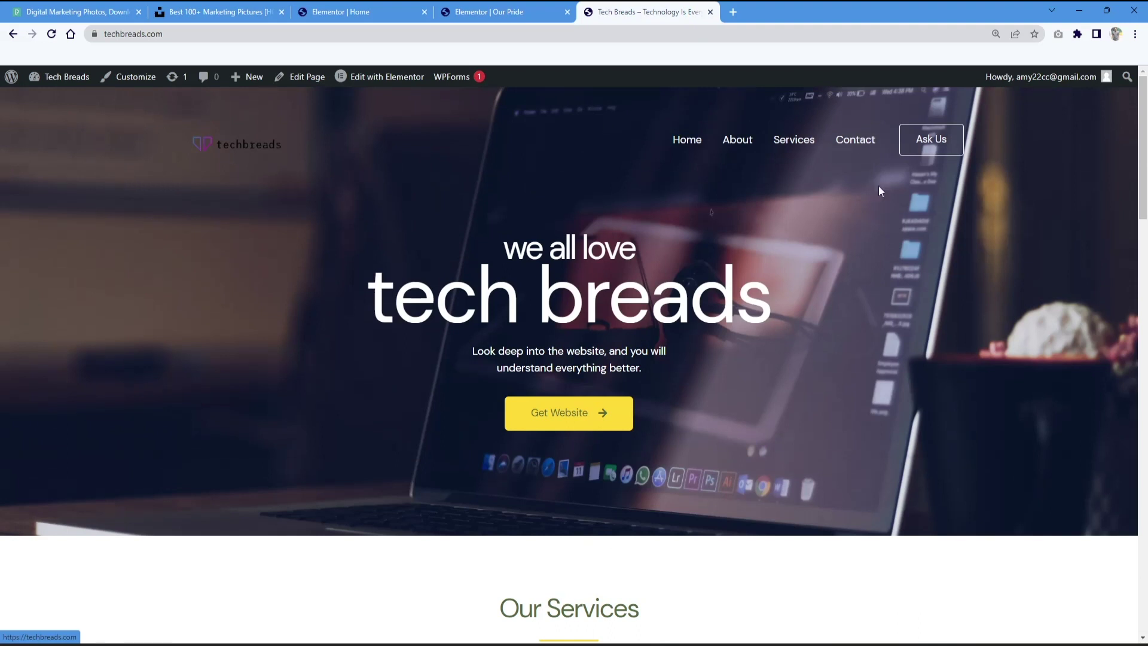
Step: Try to open the live Our Pride page by extending the techbreads.com web address
left_click(246, 34)
type("/")
type("our-prie")
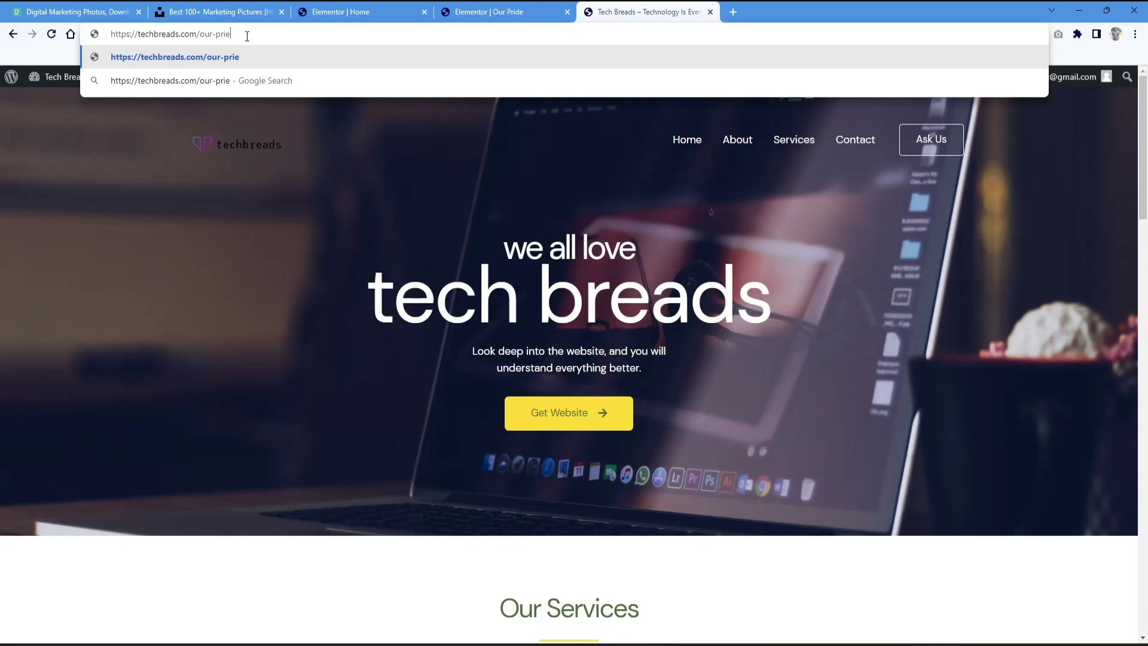
key("Return")
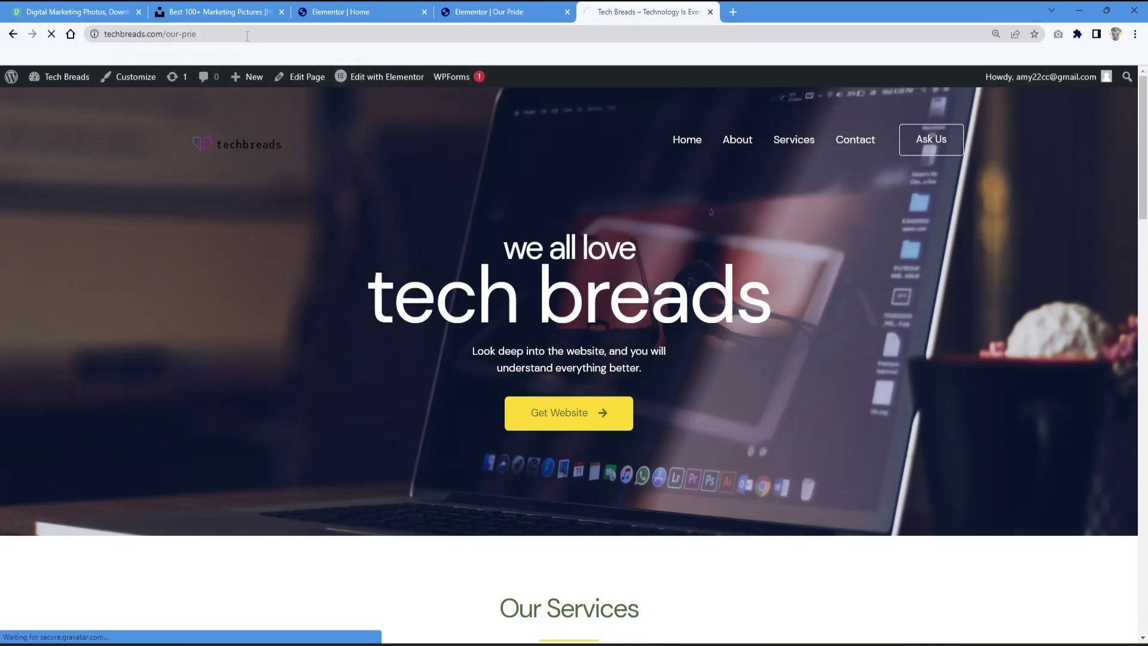
left_click(247, 36)
key("End")
key("BackSpace")
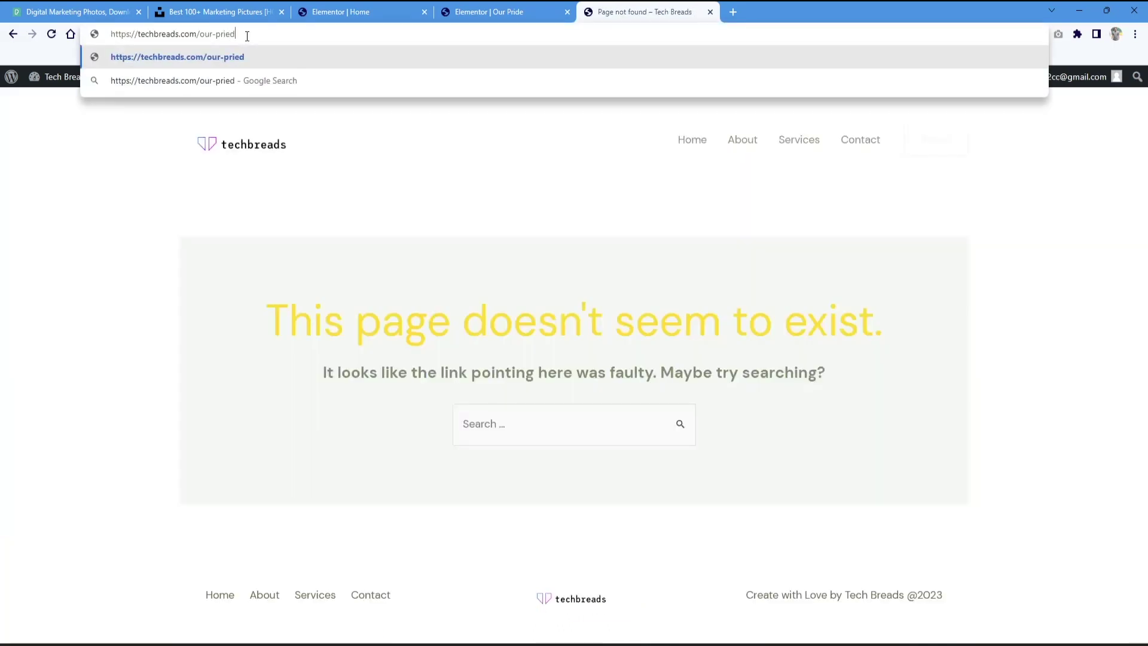
key("Return")
Step: Correct the web address to techbreads.com/our-pride and look over the live Our Pride page
left_click(247, 36)
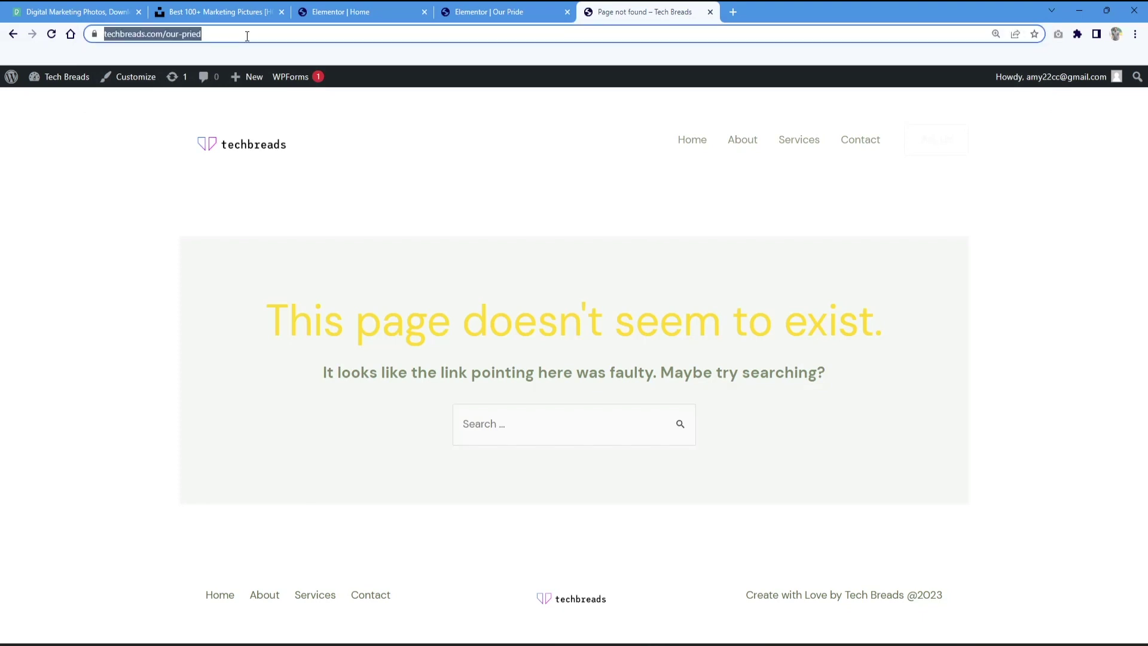
key("End")
key("BackSpace")
key("BackSpace")
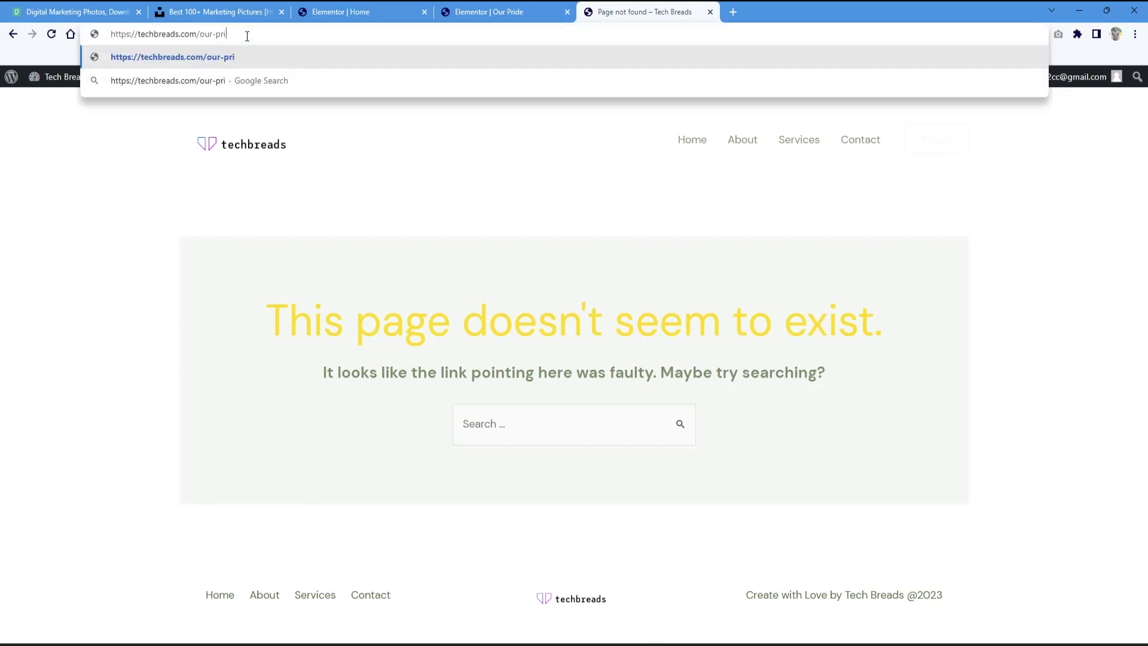
type("de")
key("Return")
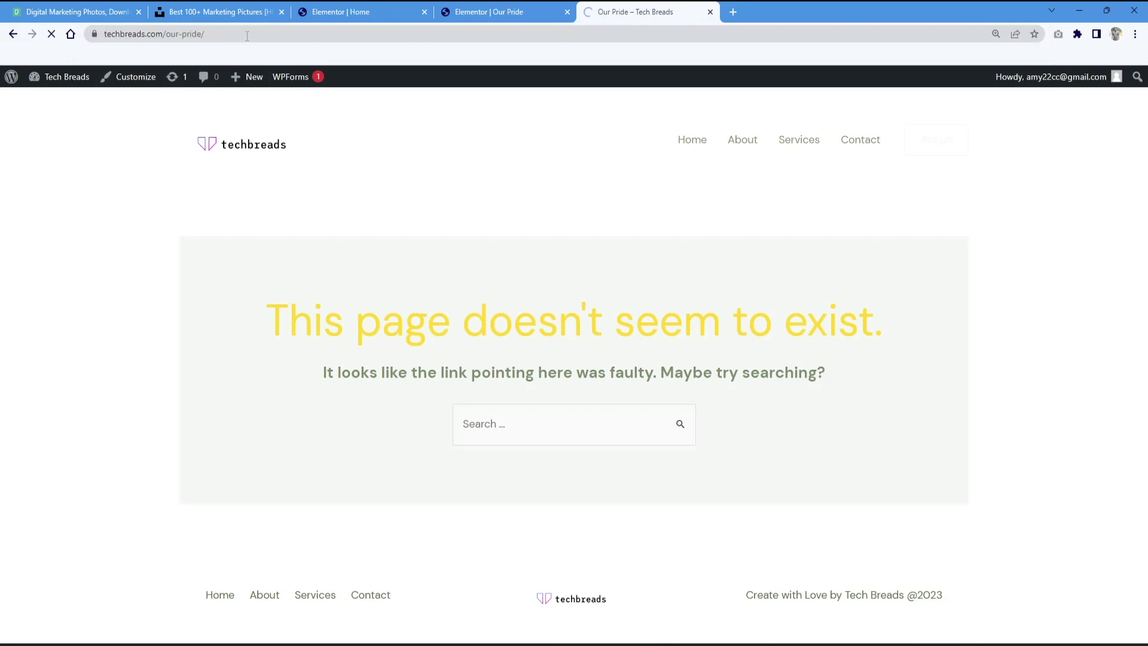
scroll(612, 409, "down", 20)
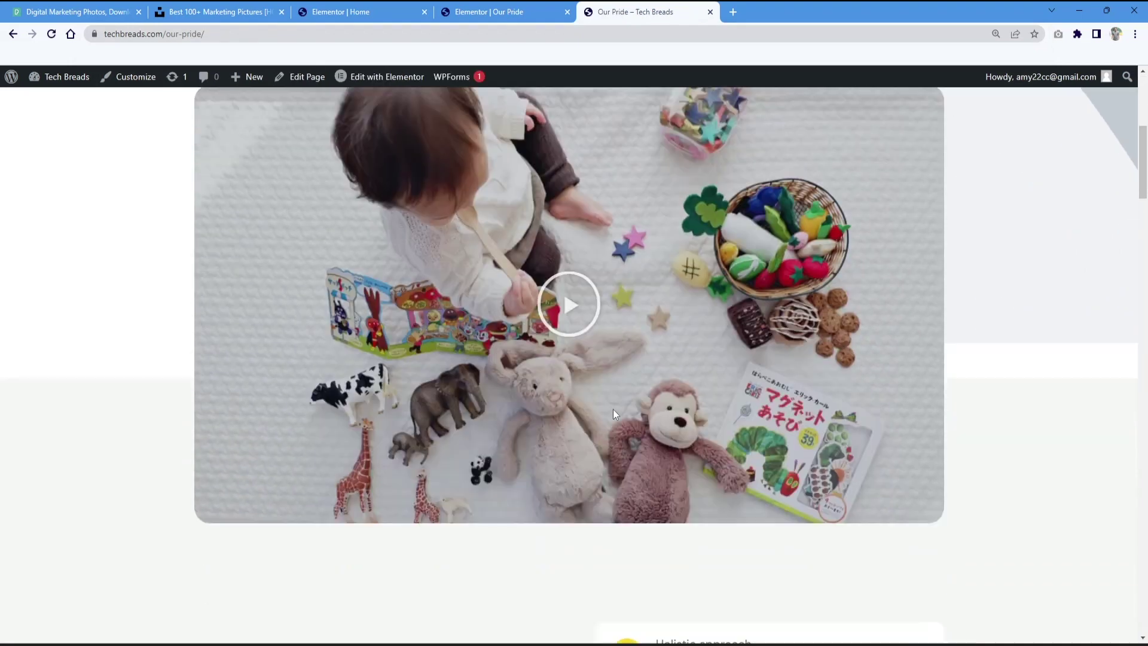
scroll(613, 409, "up", 20)
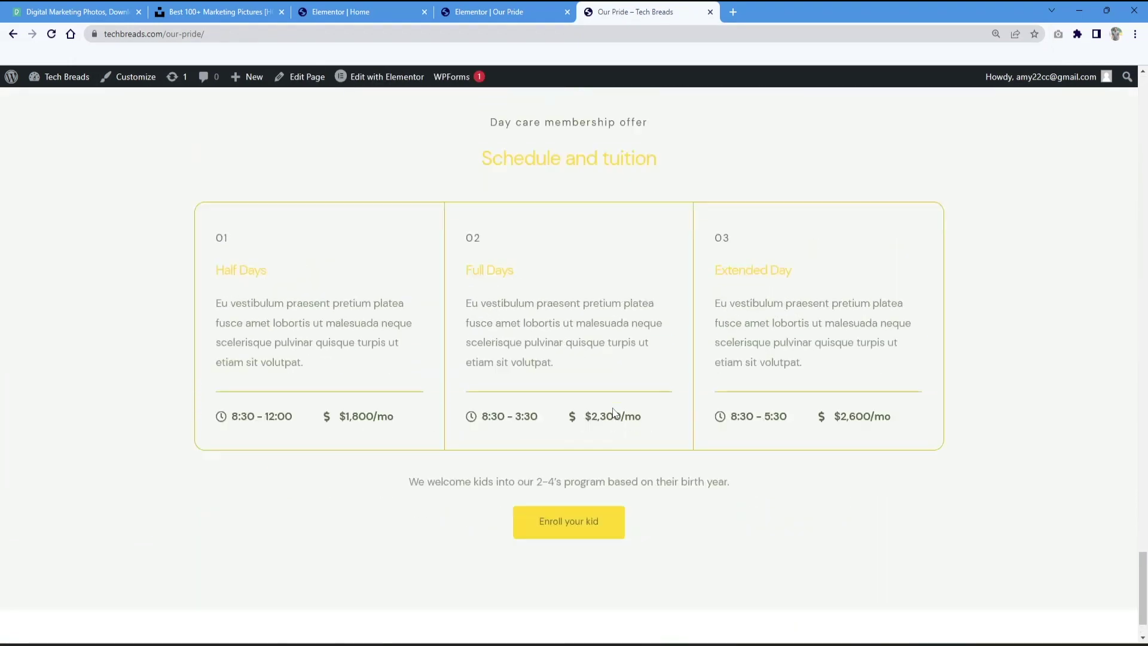
Step: Return to the live home page, go to the site's WordPress dashboard and list all its pages
left_click(684, 144)
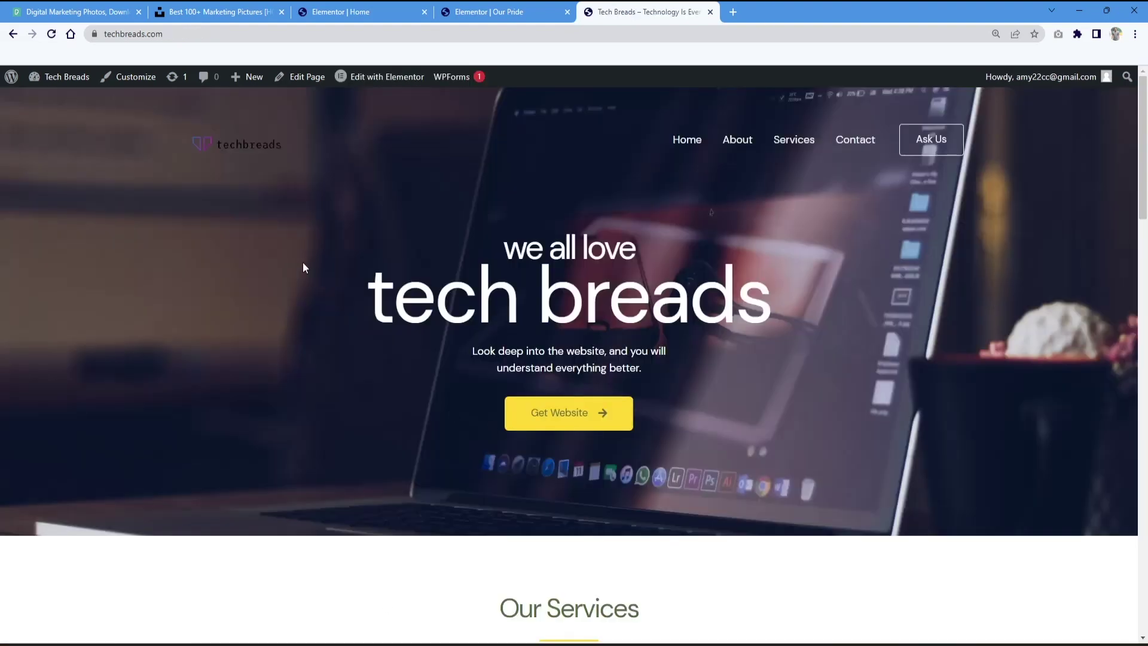
mouse_move(72, 90)
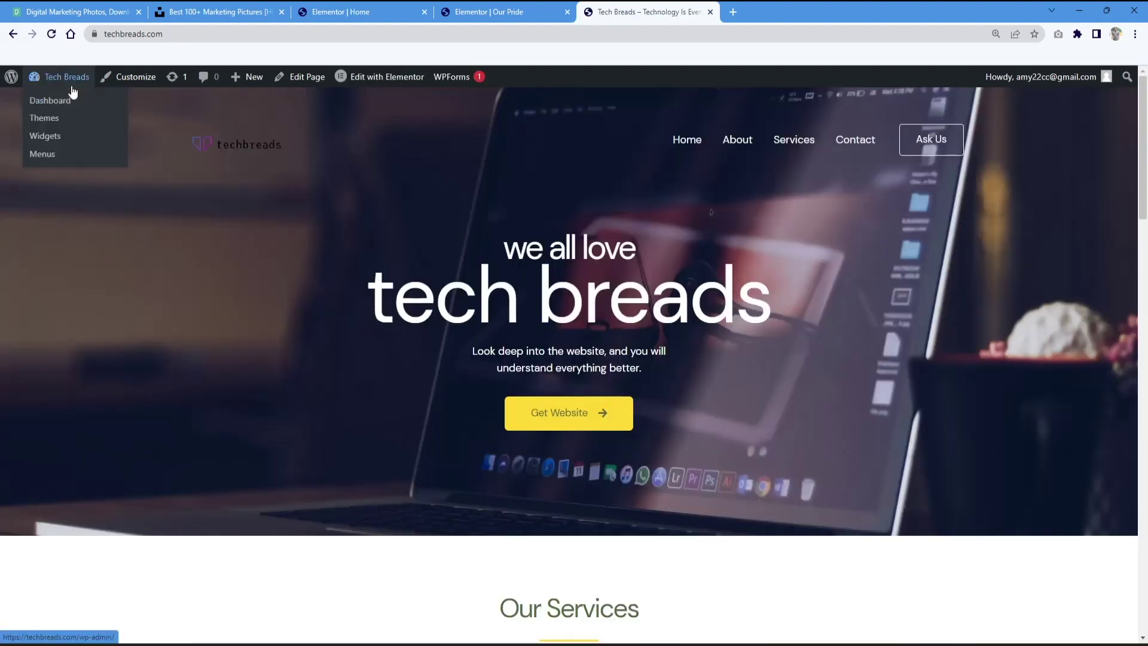
left_click(72, 86)
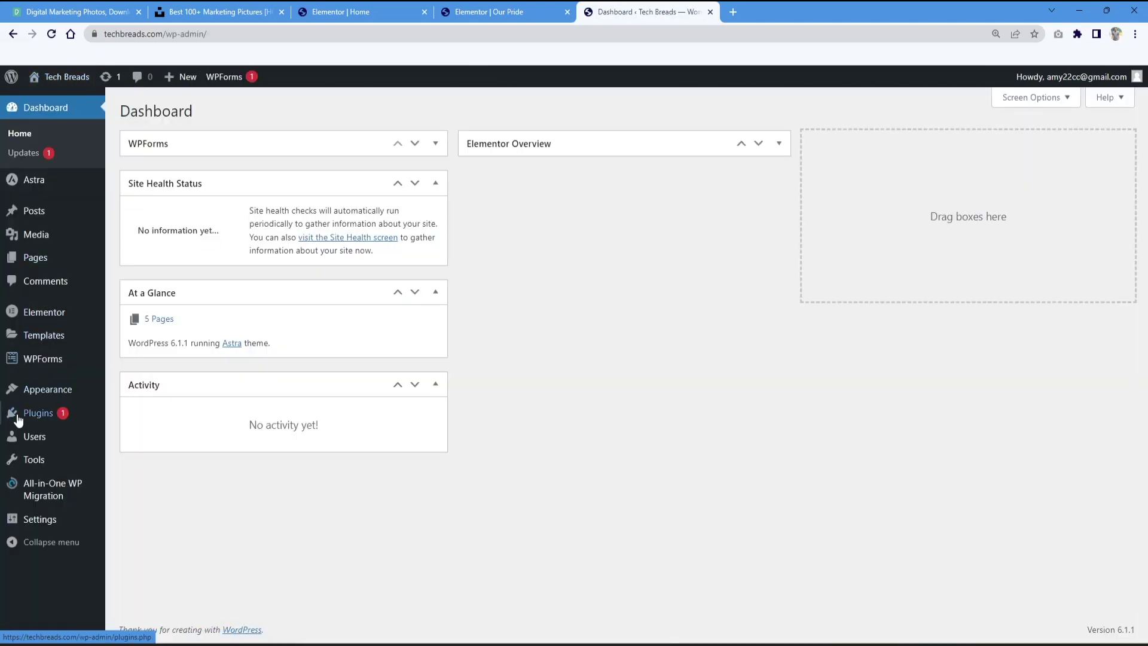
mouse_move(49, 406)
mouse_move(45, 263)
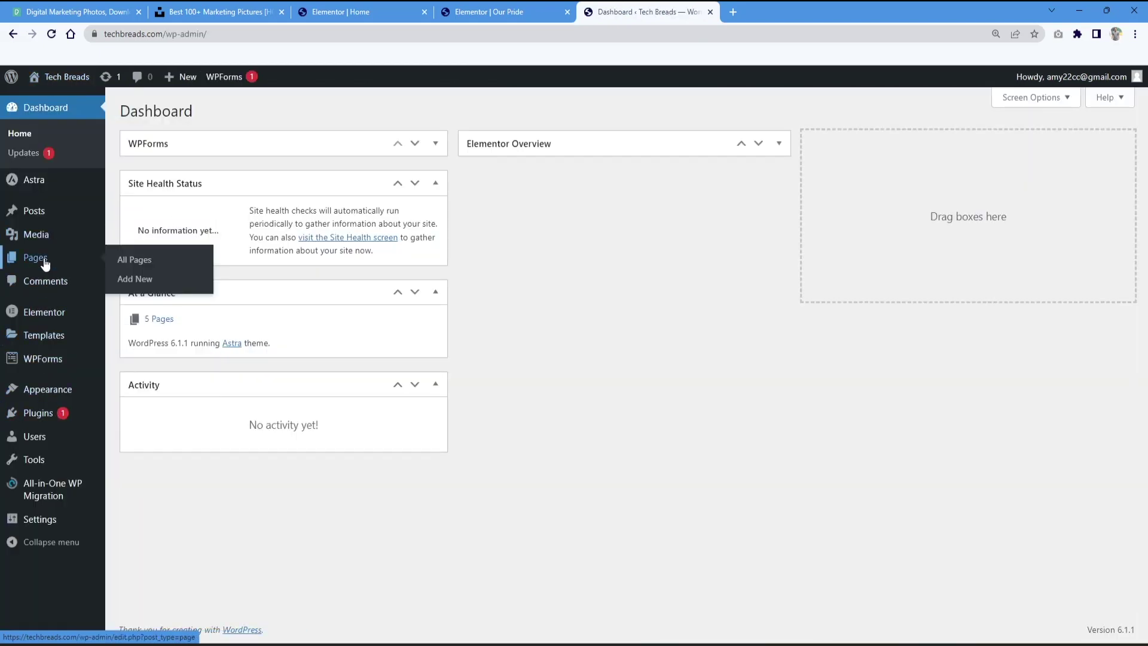
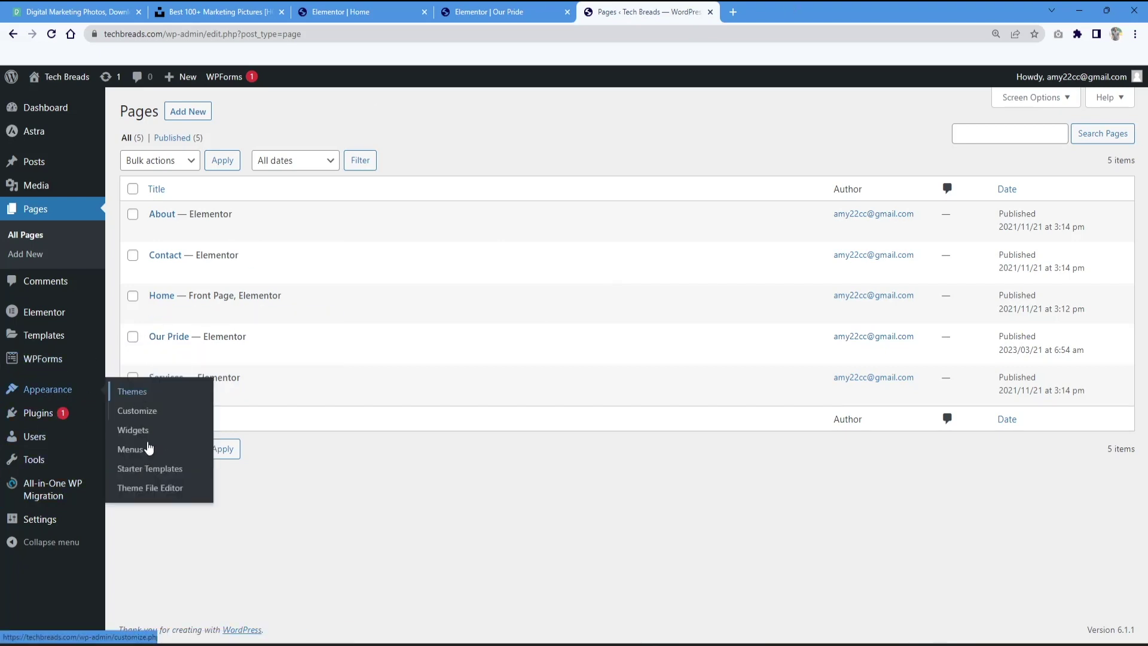
Step: Open the theme's menu editor and add the Our Pride page to Main Menu
left_click(145, 457)
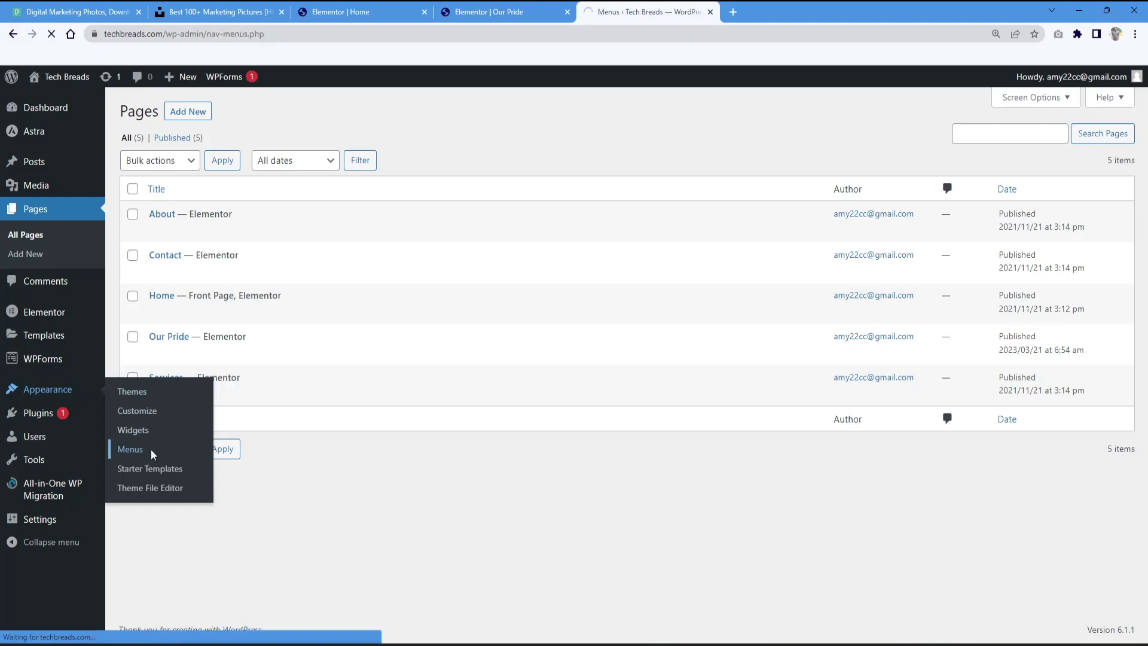
scroll(457, 256, "down", 2)
scroll(198, 205, "up", 2)
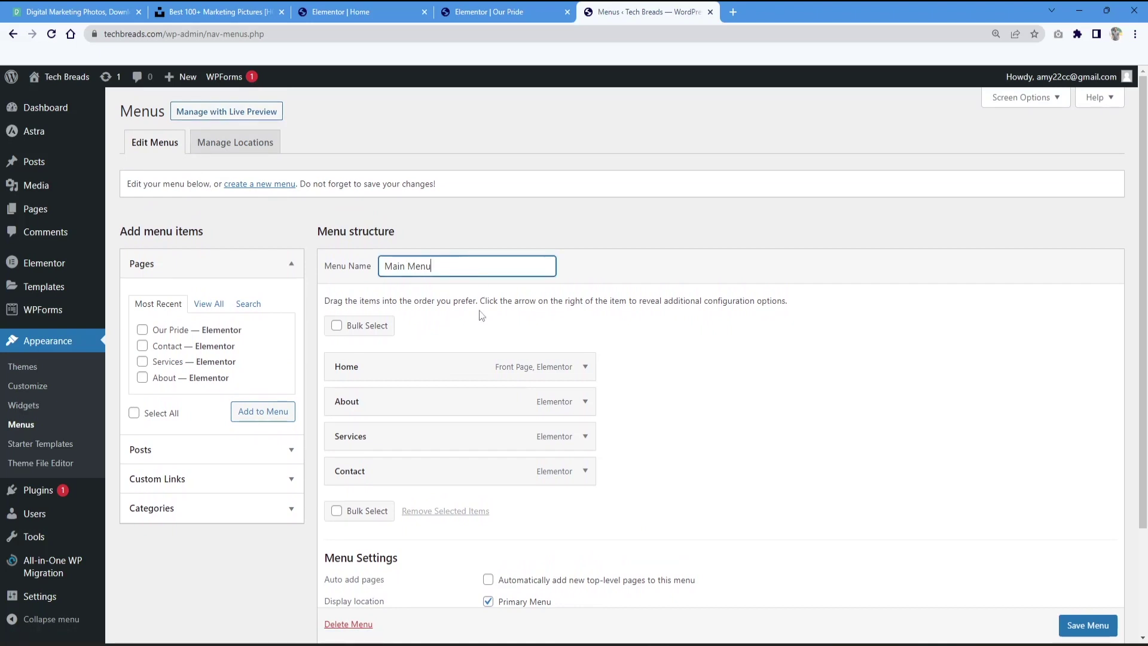
scroll(383, 341, "down", 1)
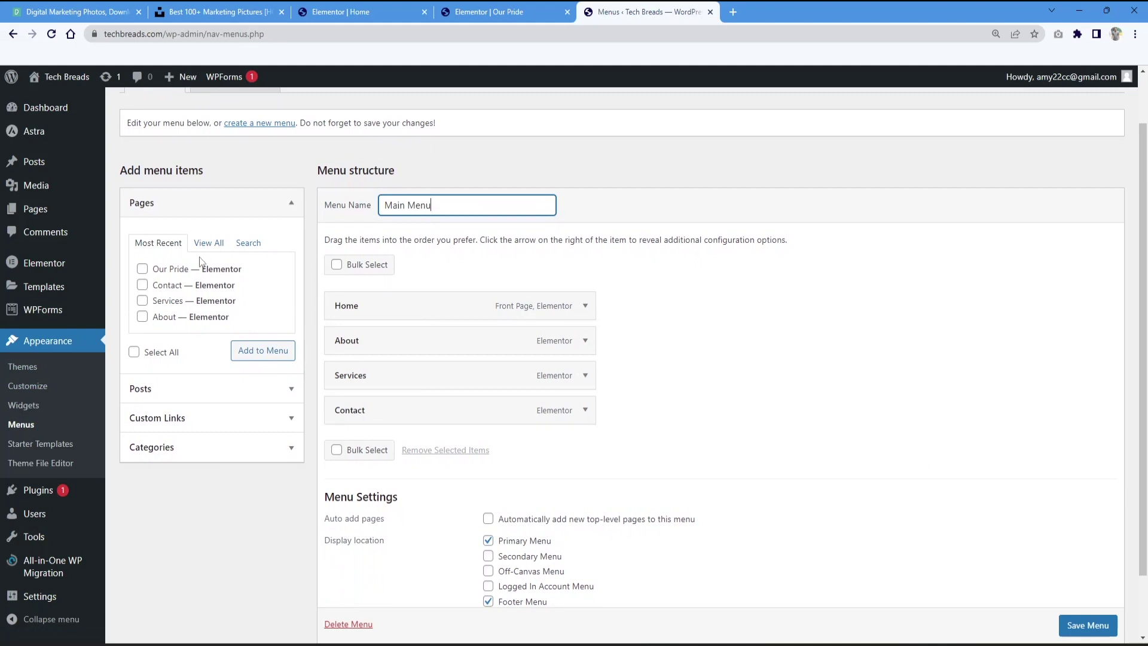
left_click(263, 352)
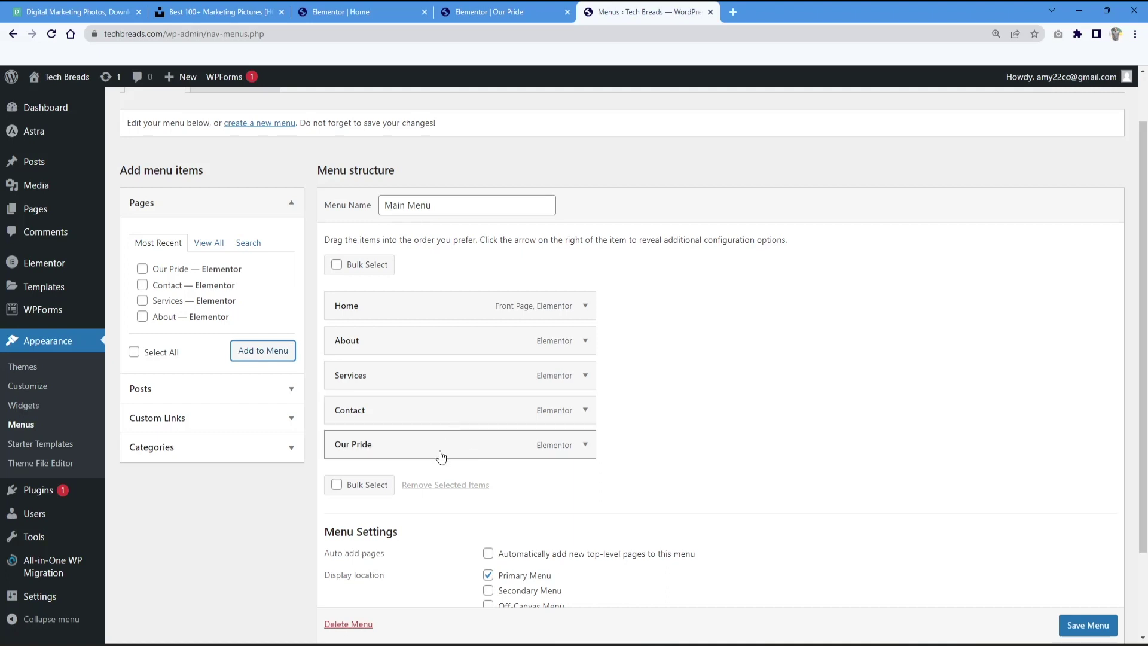
Step: Reorder Main Menu as Home, Our Pride, Services, About, Contact, and save the menu
left_click_drag(442, 457, 433, 386)
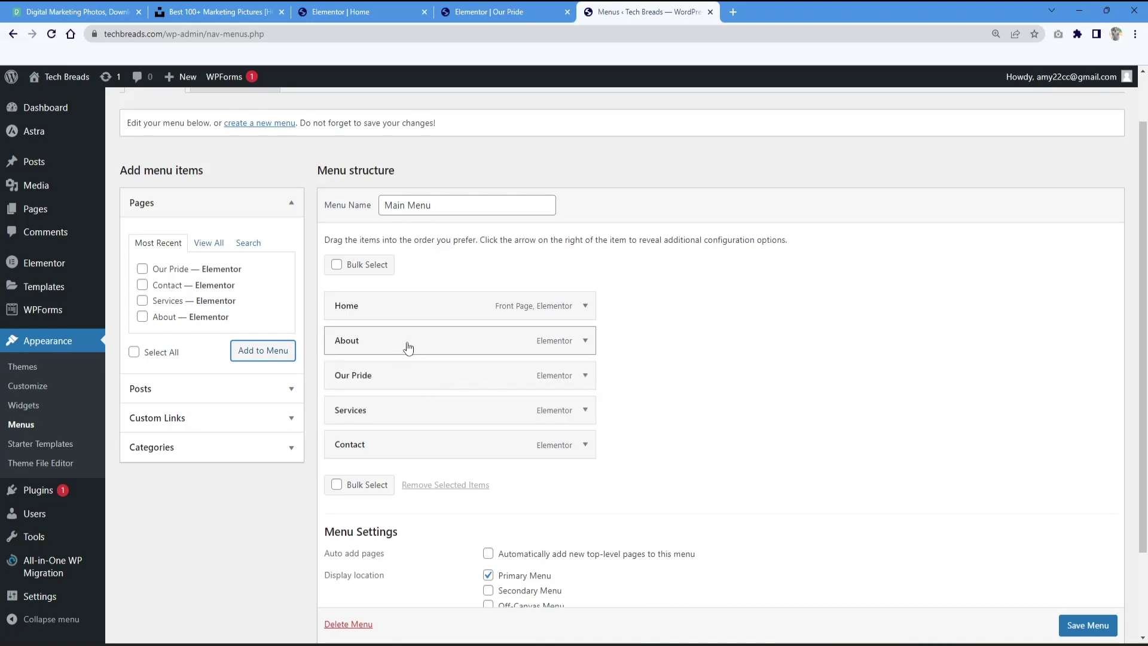
left_click_drag(408, 347, 401, 418)
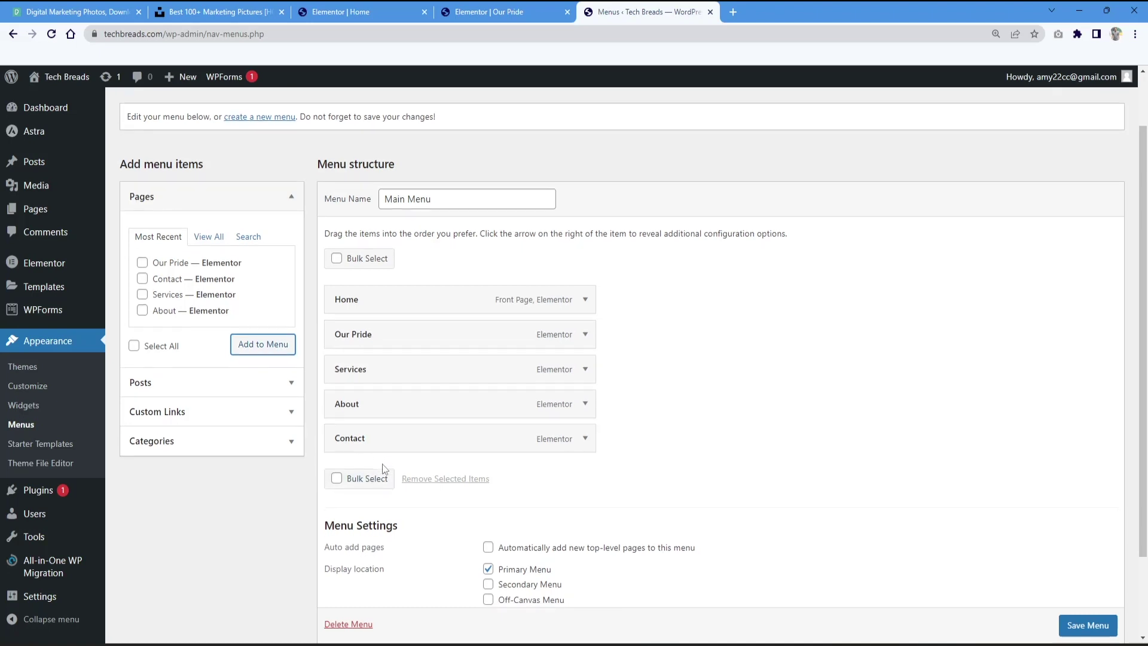
scroll(430, 475, "down", 1)
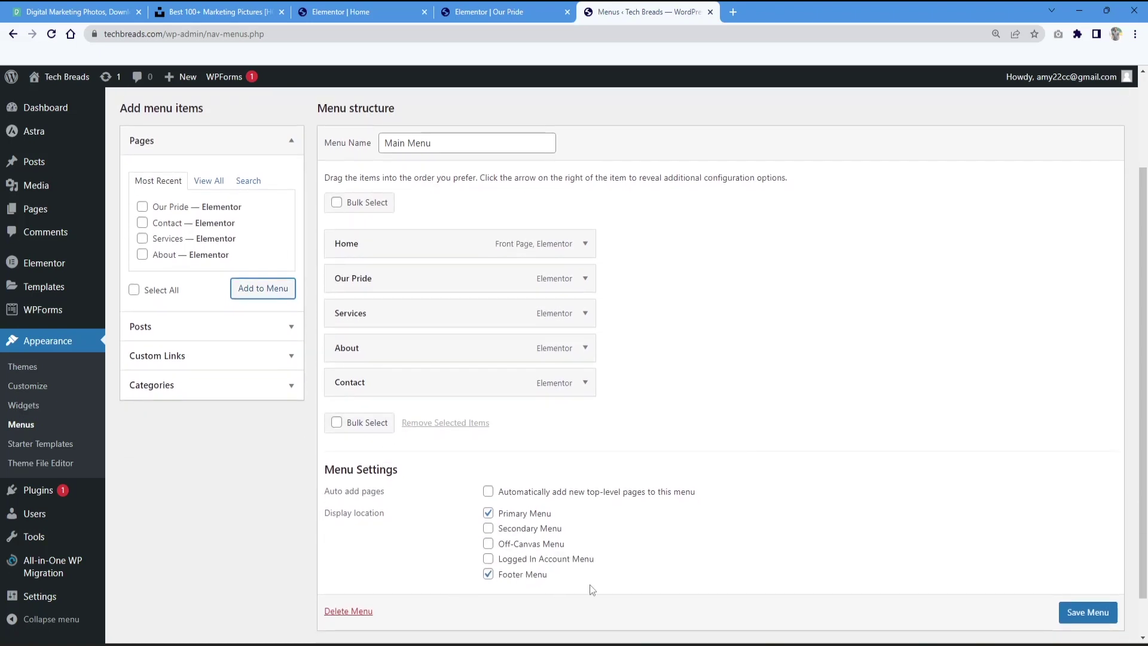
scroll(571, 569, "up", 2)
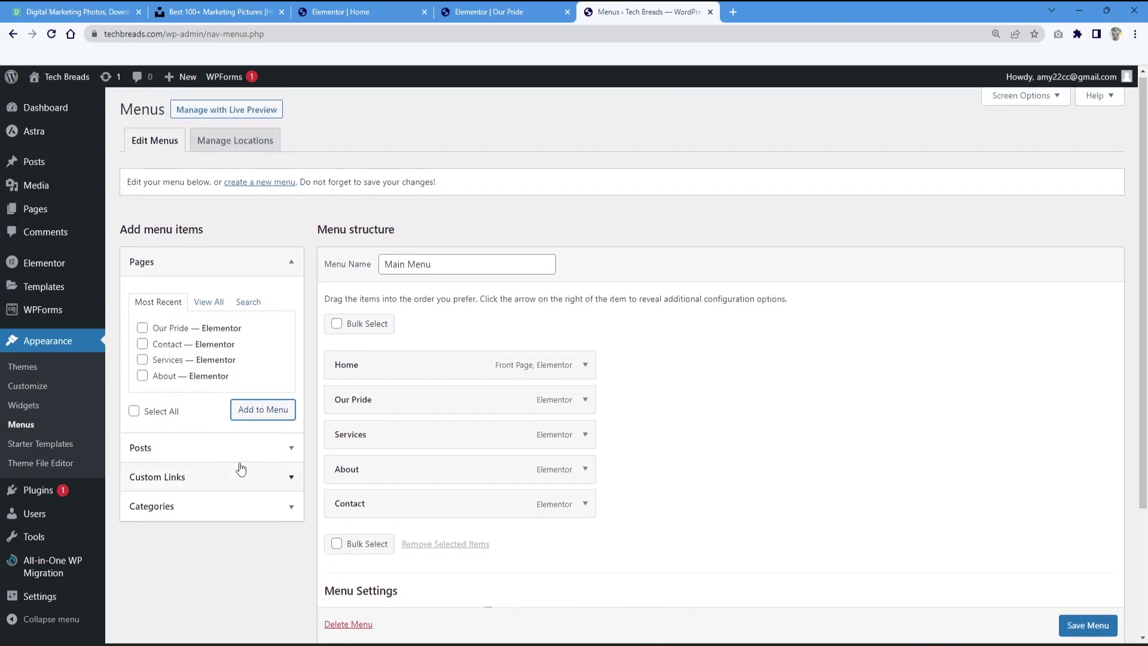
left_click(1095, 629)
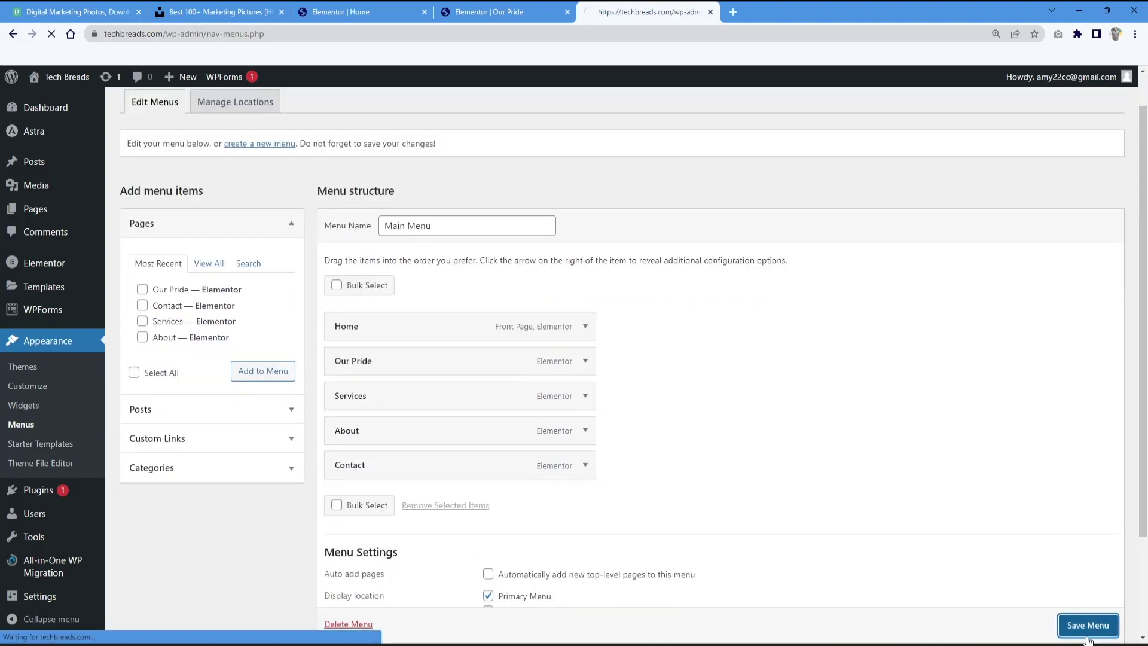
Step: Open the live Tech Breads home page and follow its Our Pride navigation link
left_click(534, 7)
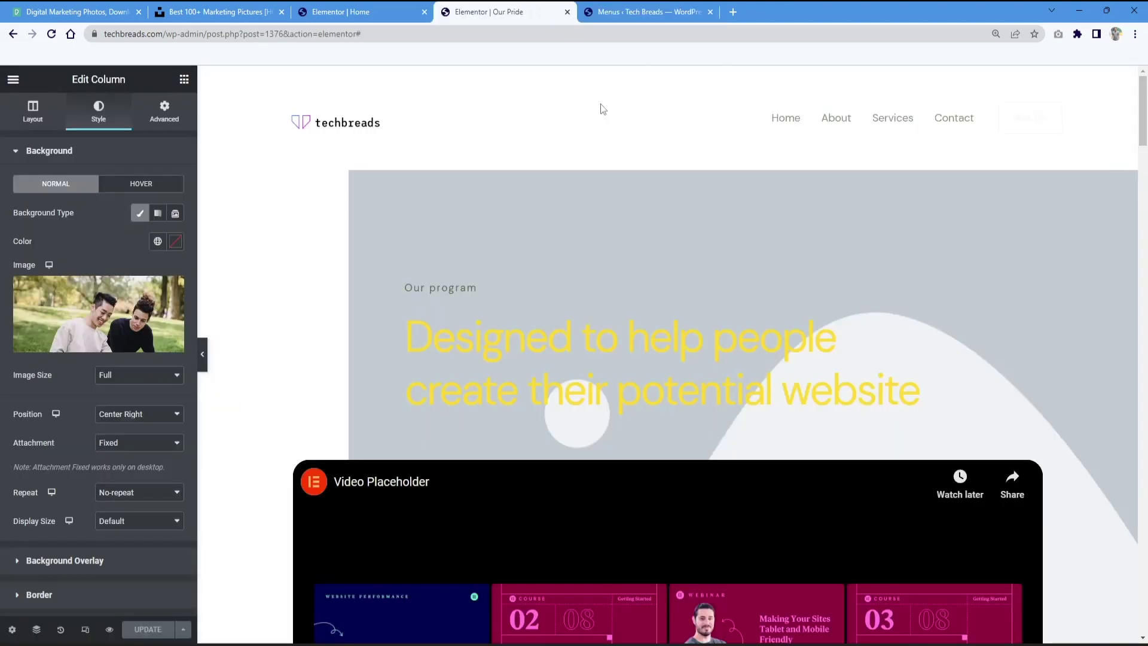
left_click(732, 12)
left_click(642, 12)
mouse_move(61, 88)
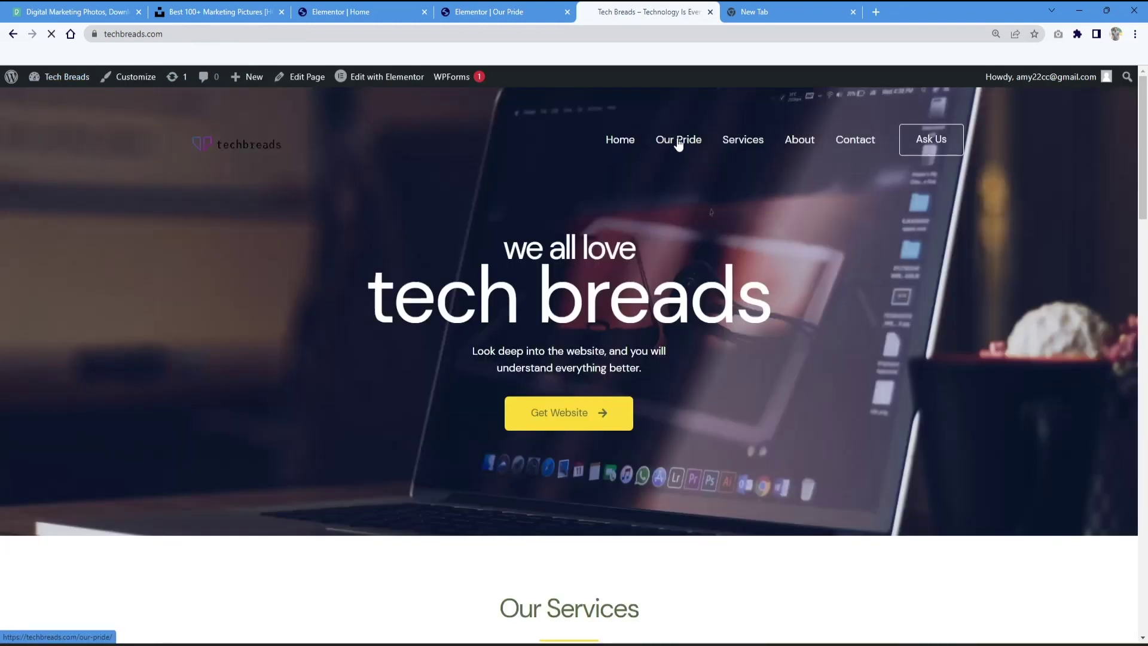
Step: Examine the live Our Pride page from the header navigation through the program sections and gallery to the footer
scroll(647, 160, "down", 15)
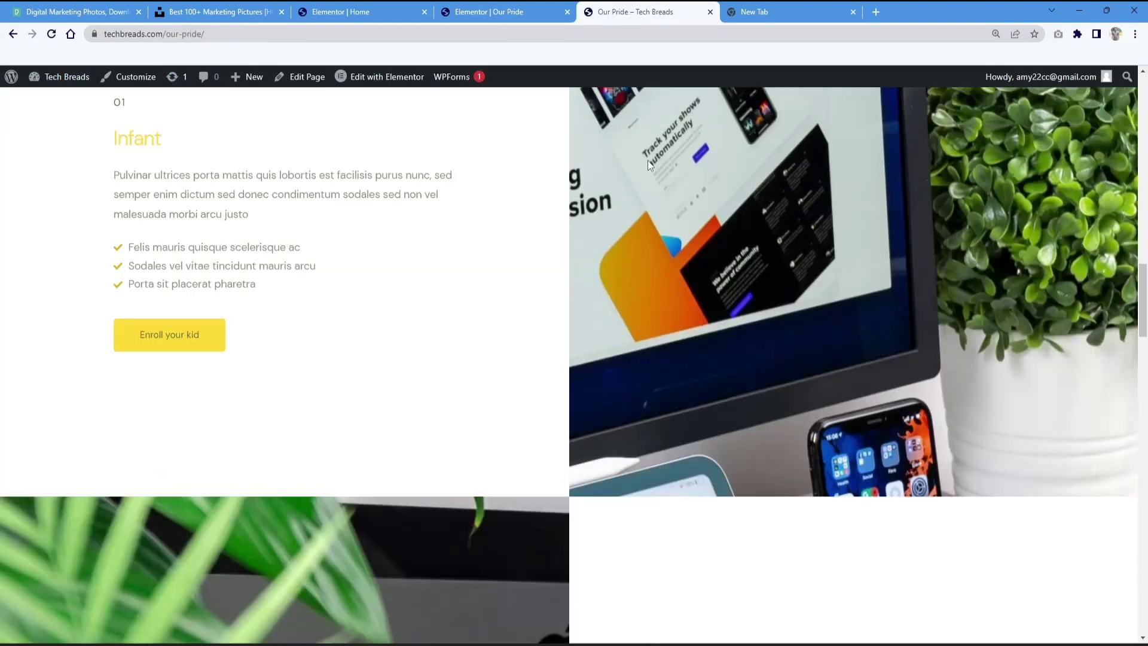
scroll(648, 160, "down", 10)
scroll(648, 160, "up", 20)
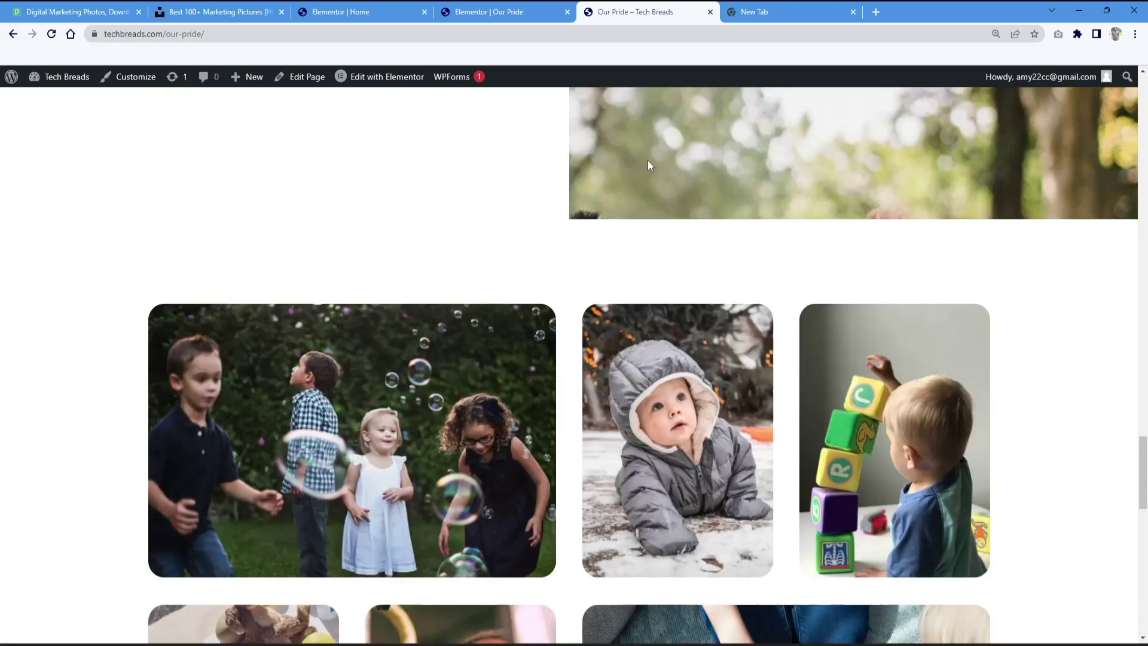
scroll(647, 160, "up", 15)
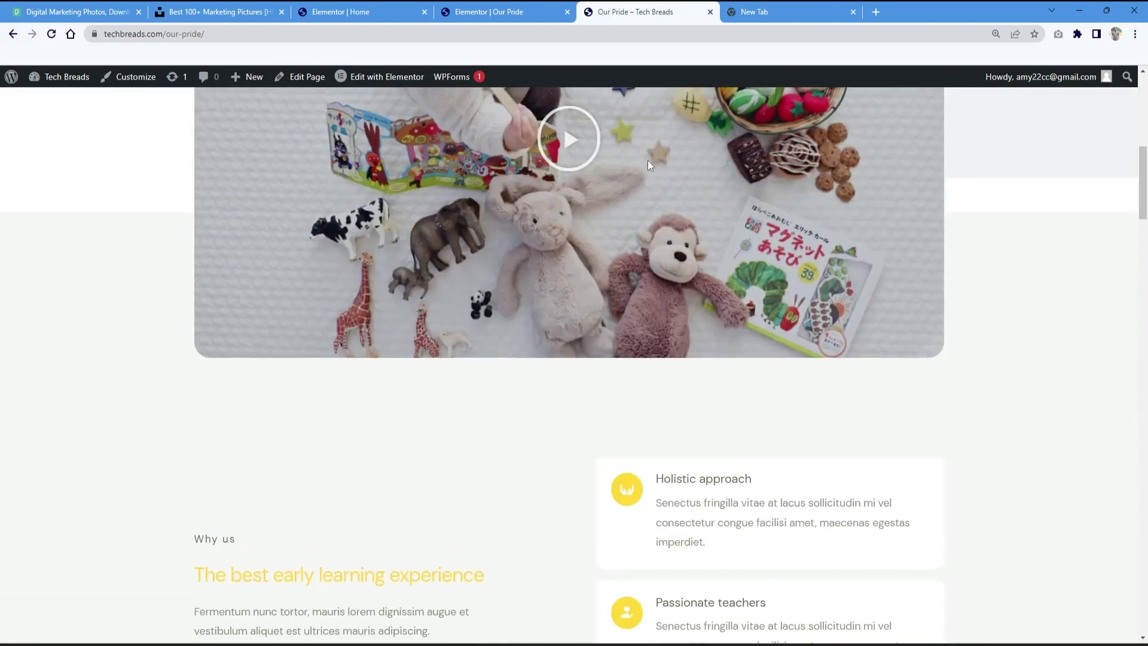
scroll(647, 160, "up", 4)
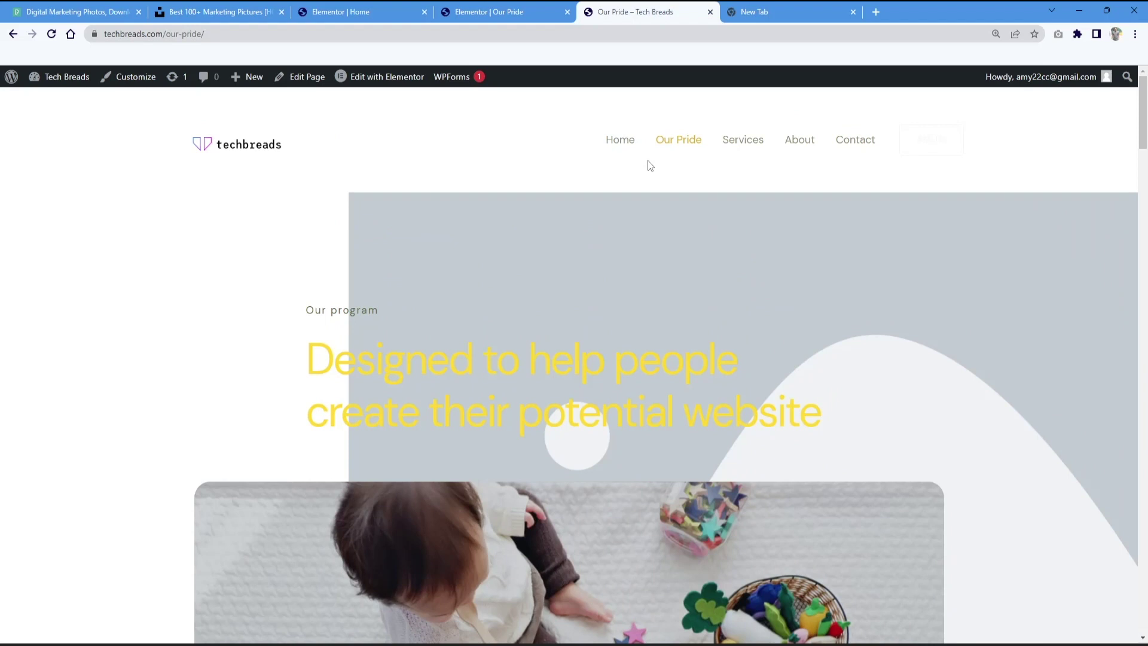
scroll(650, 166, "down", 10)
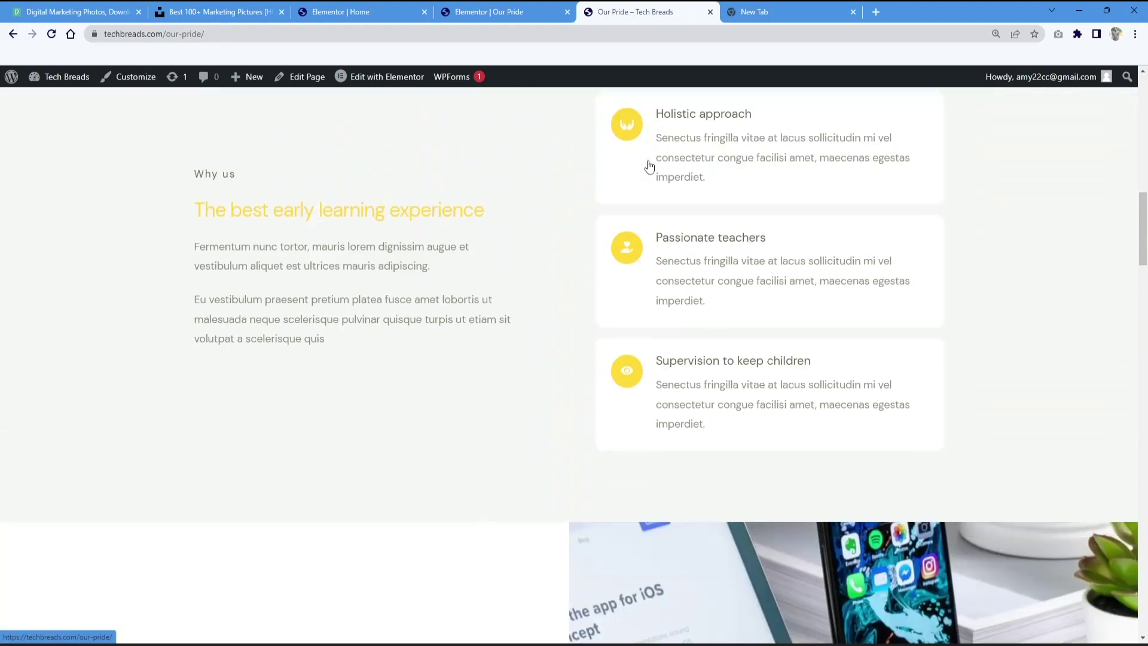
scroll(630, 146, "down", 10)
scroll(630, 146, "up", 15)
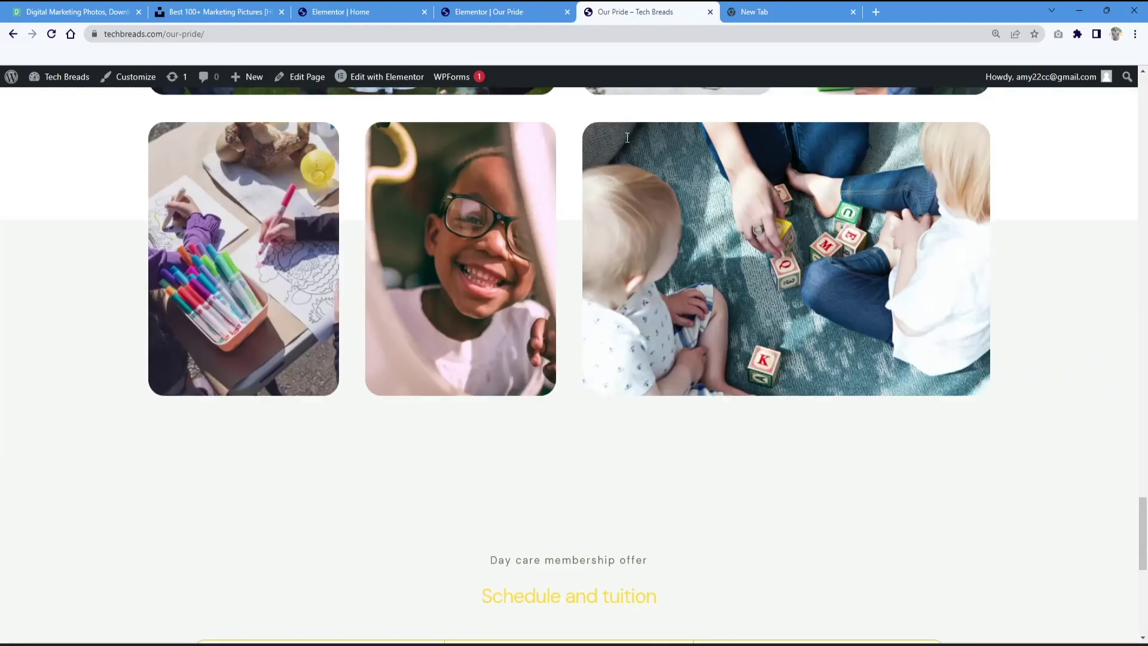
scroll(627, 137, "up", 8)
scroll(604, 178, "up", 1)
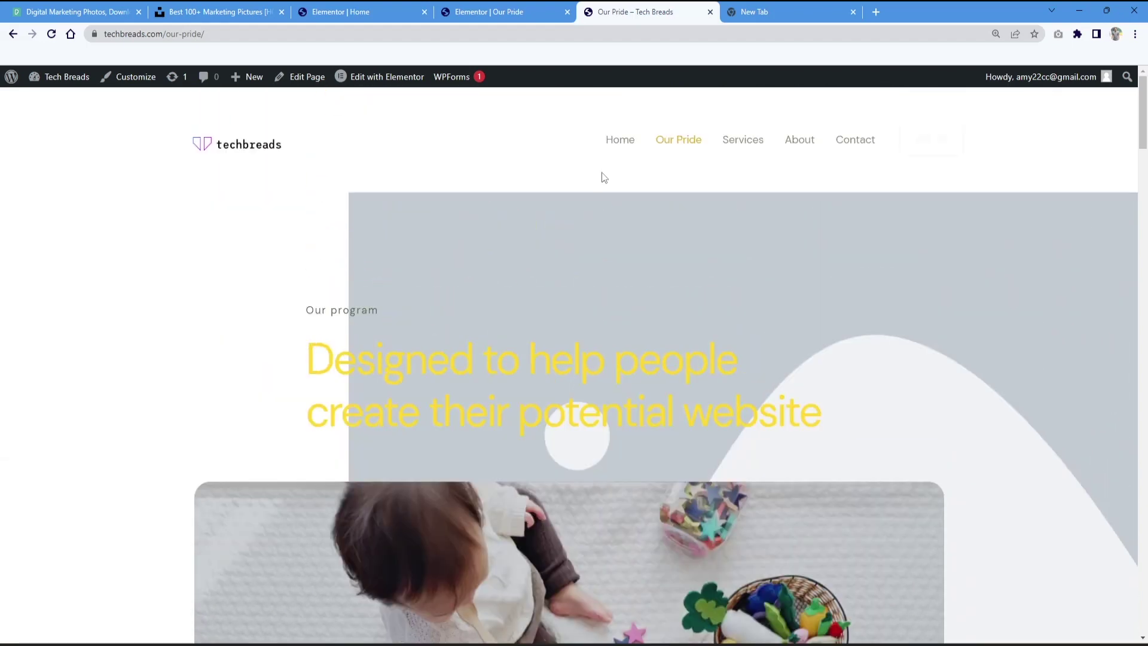
scroll(801, 224, "down", 20)
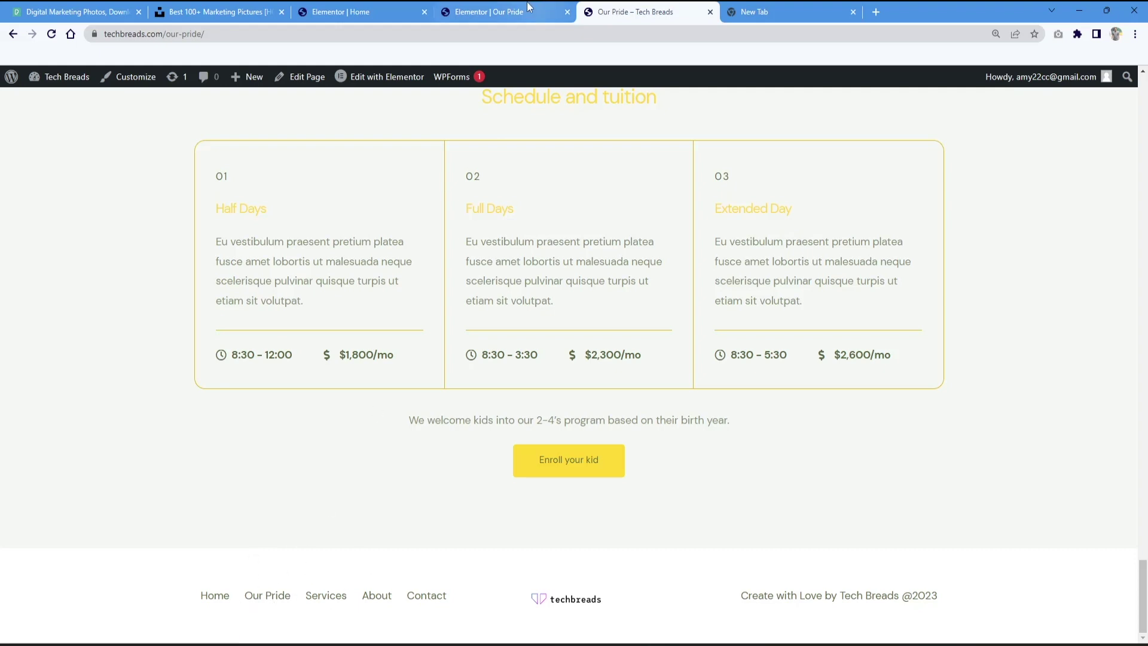
Step: Close the Elementor editor of the Our Pride page and bring up the site's admin links on the live page
left_click(496, 12)
scroll(542, 282, "down", 1)
scroll(542, 282, "down", 15)
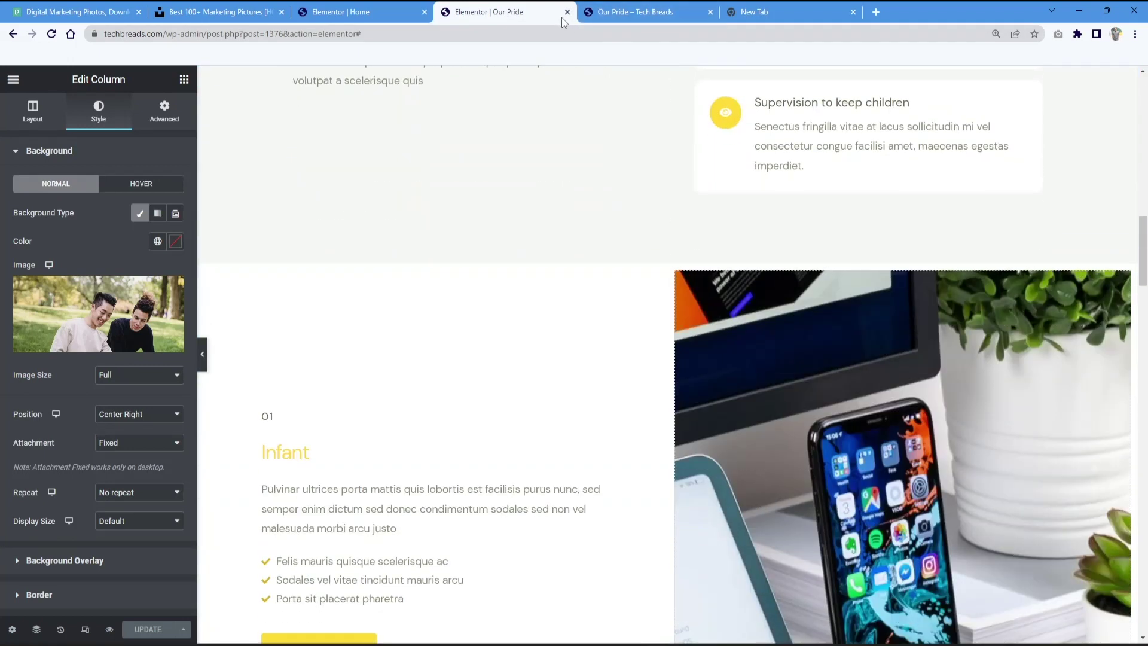
left_click(567, 12)
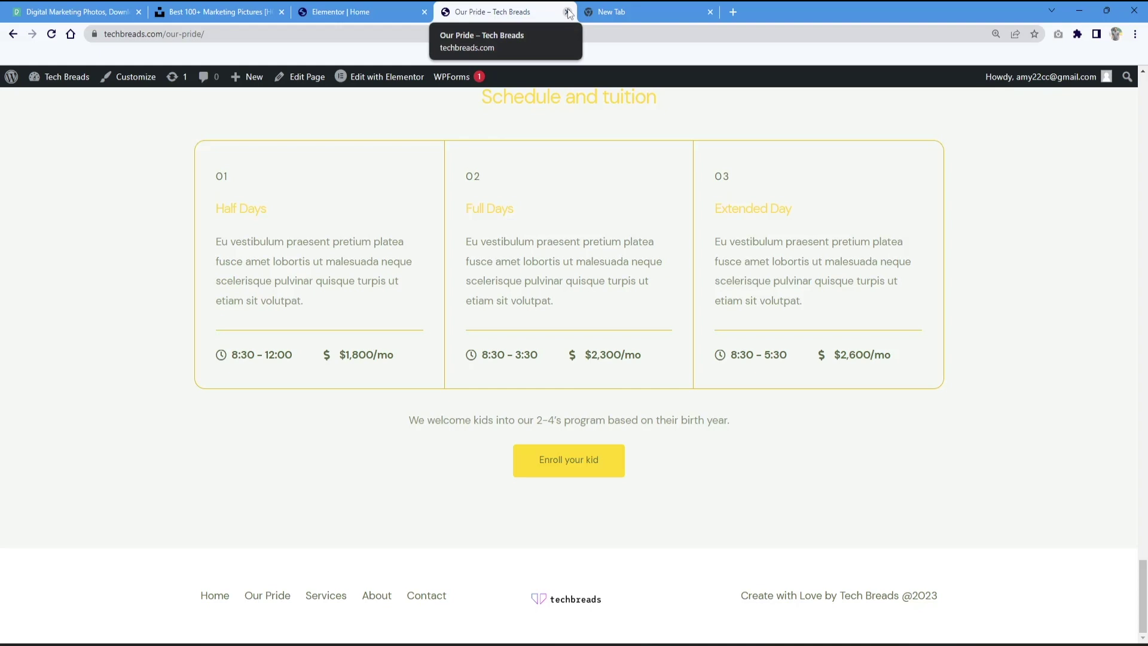
mouse_move(67, 77)
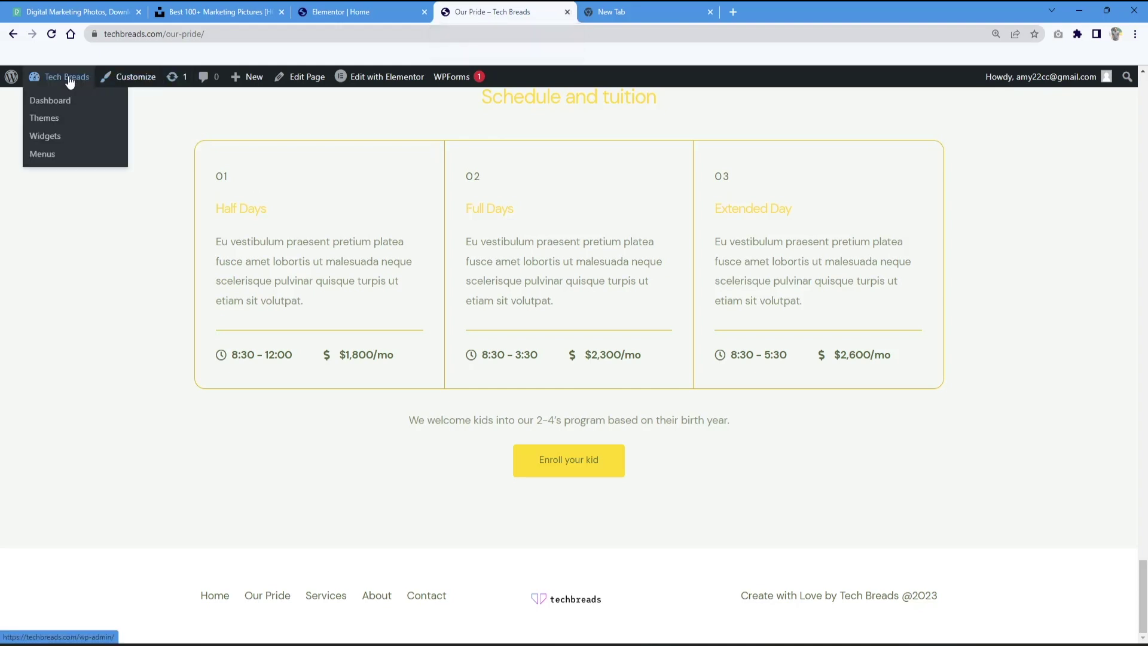
Step: Create a new post from the site's admin dashboard and open it in the Elementor editor
left_click(59, 101)
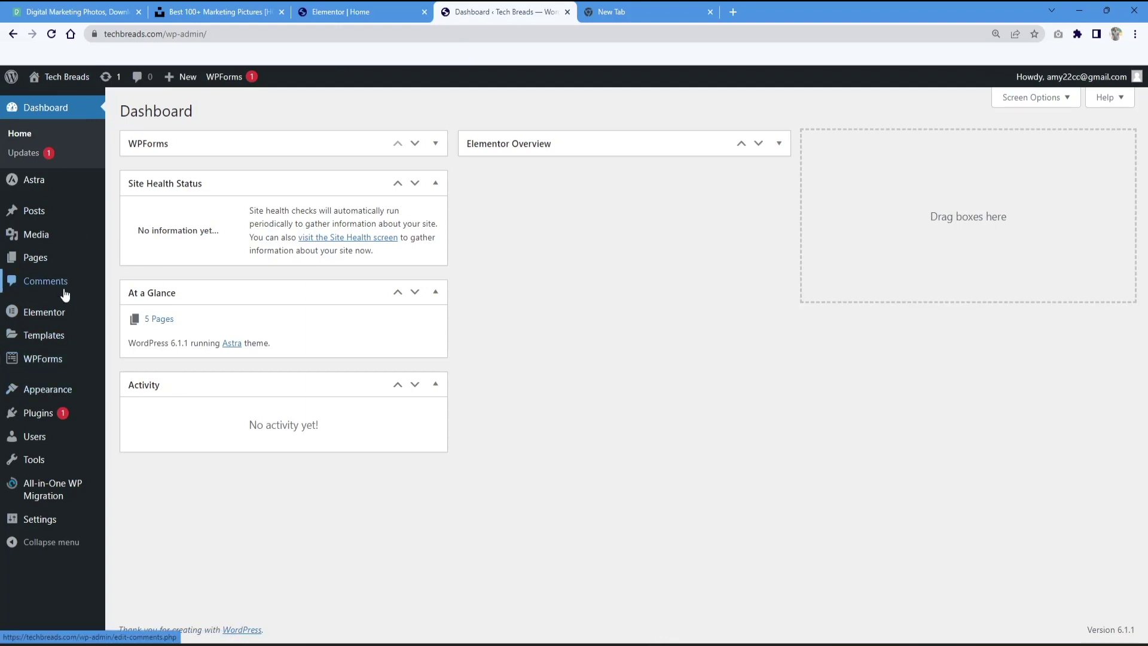
left_click(58, 220)
left_click(182, 115)
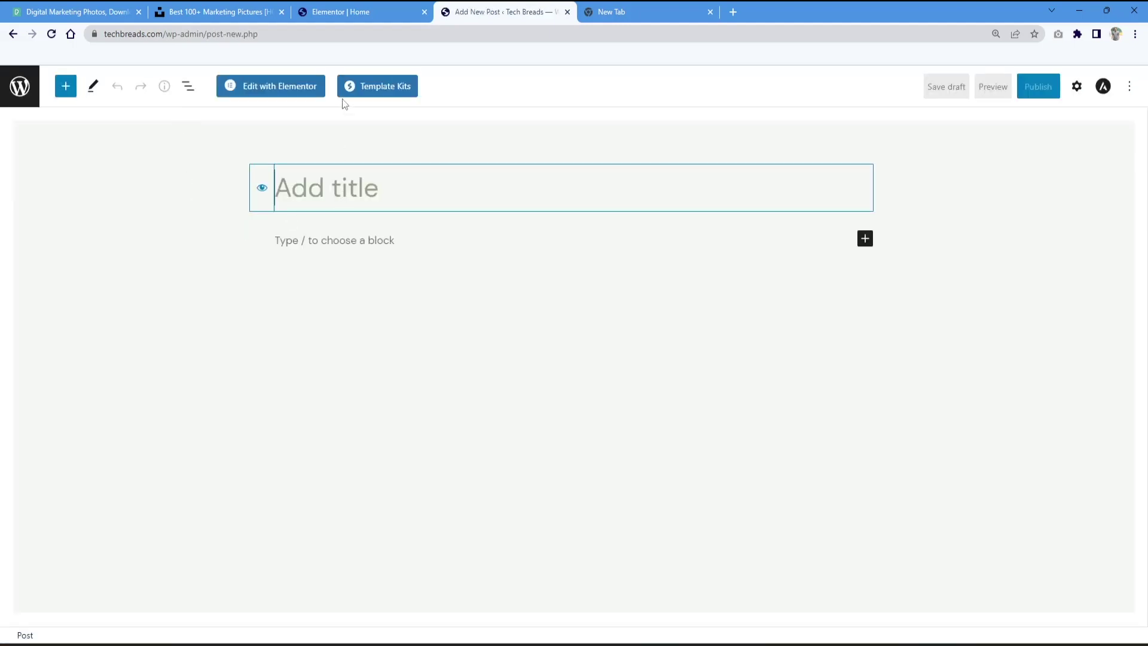
left_click(279, 94)
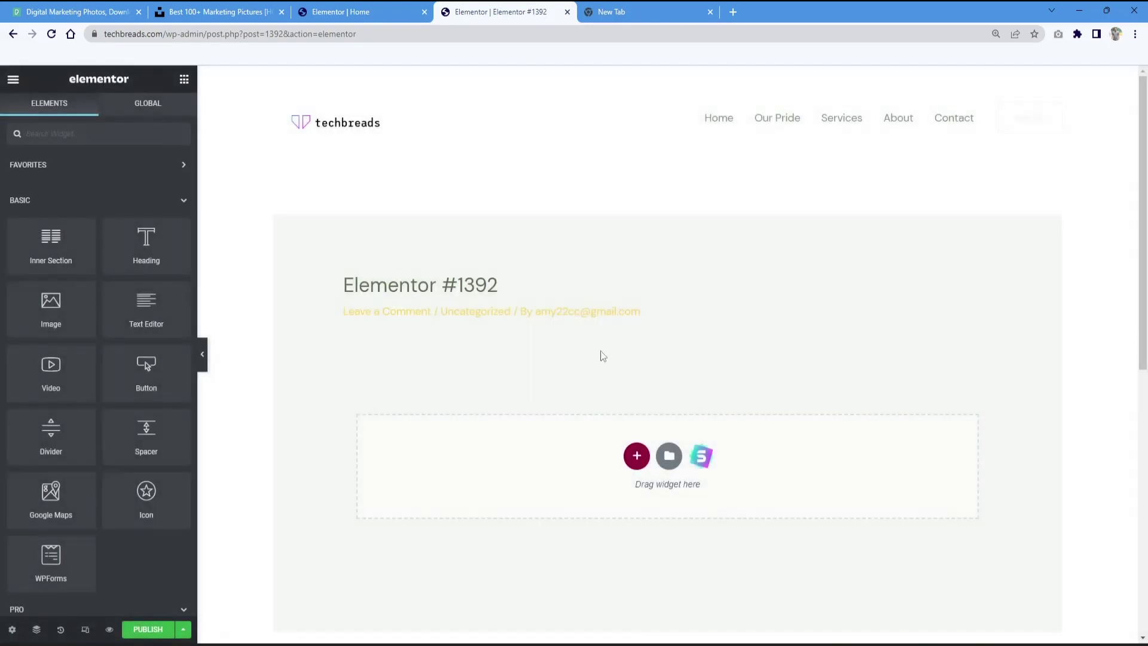
Step: Import the template block with four testimonial cards under "This Can Be Secondary Heading" into the post
left_click(700, 455)
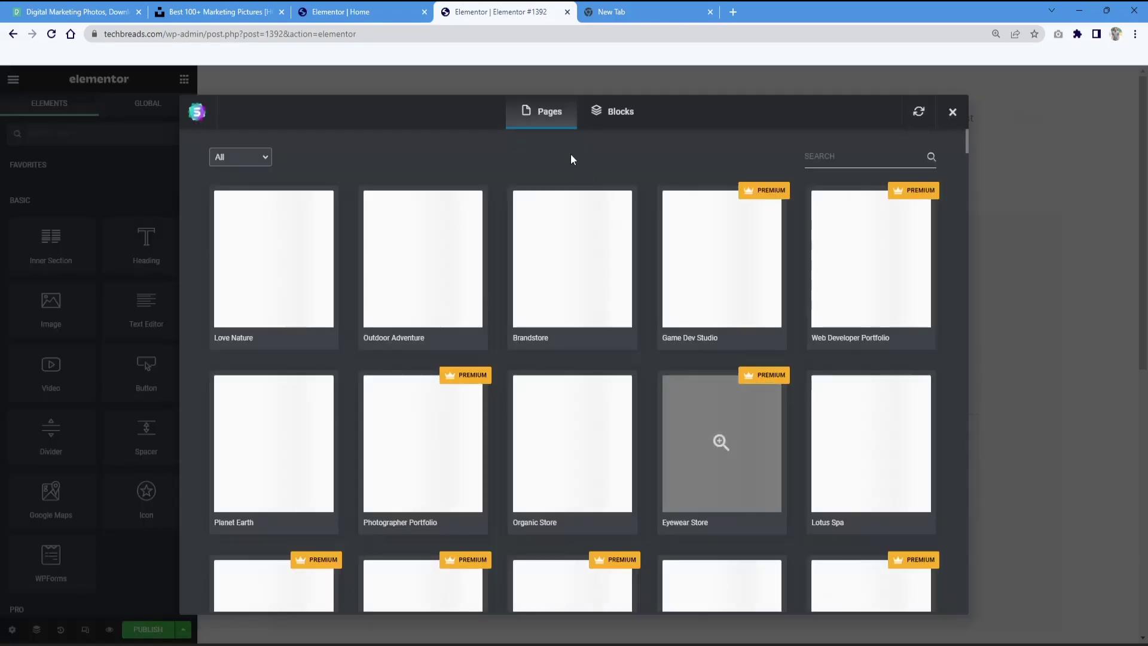
left_click(620, 111)
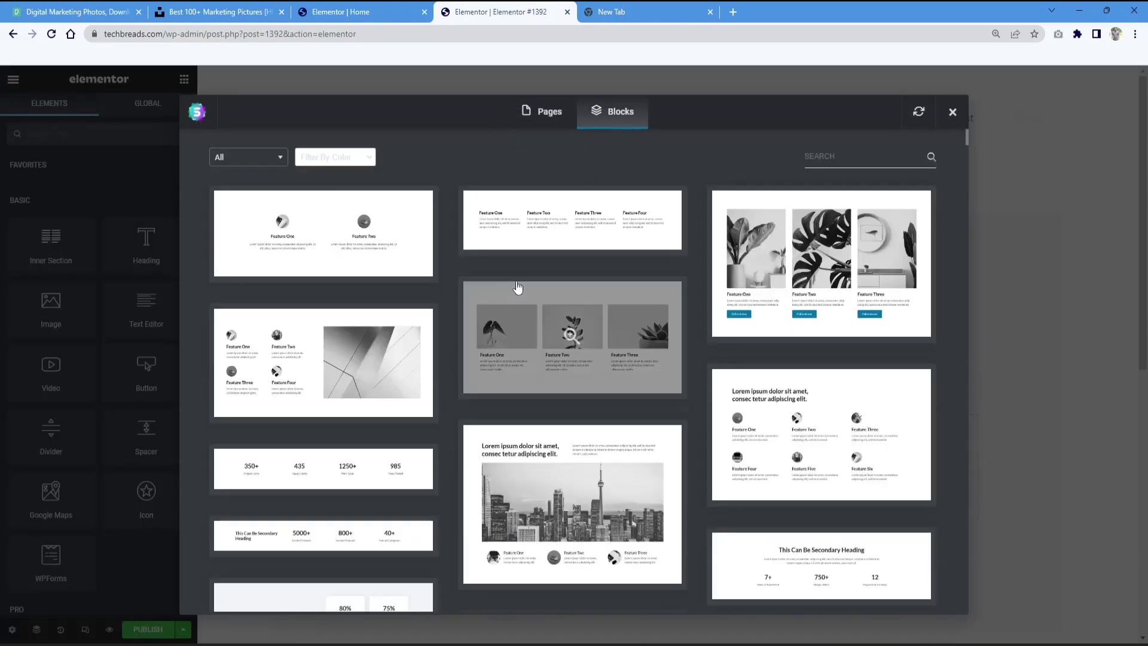
scroll(519, 290, "down", 3)
scroll(517, 290, "down", 10)
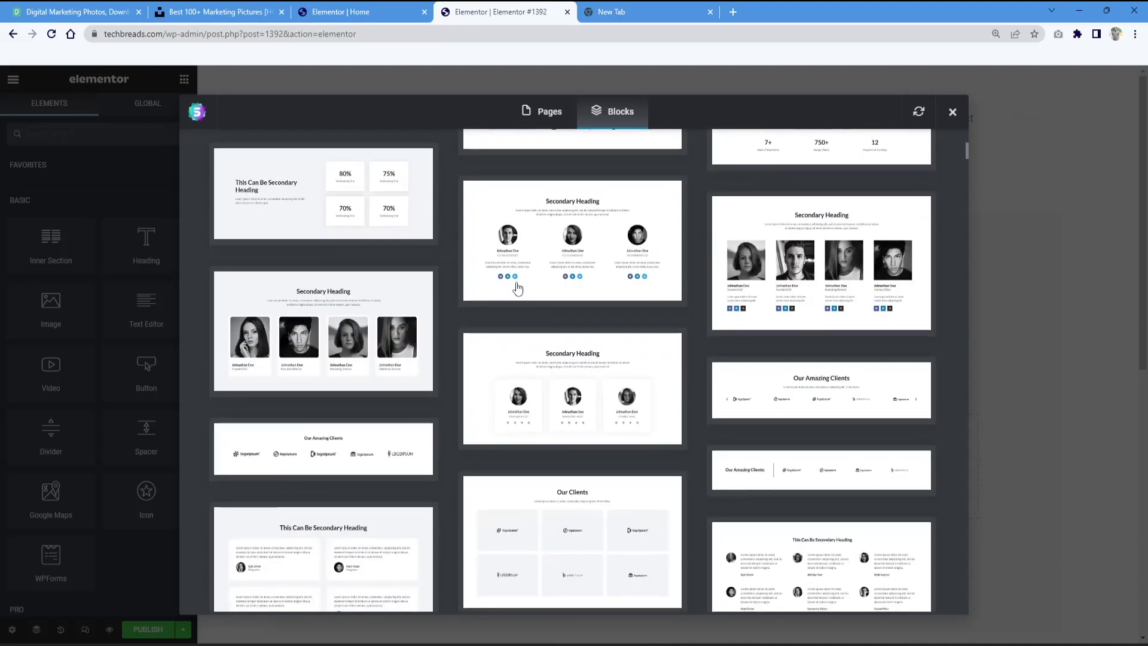
scroll(517, 289, "down", 5)
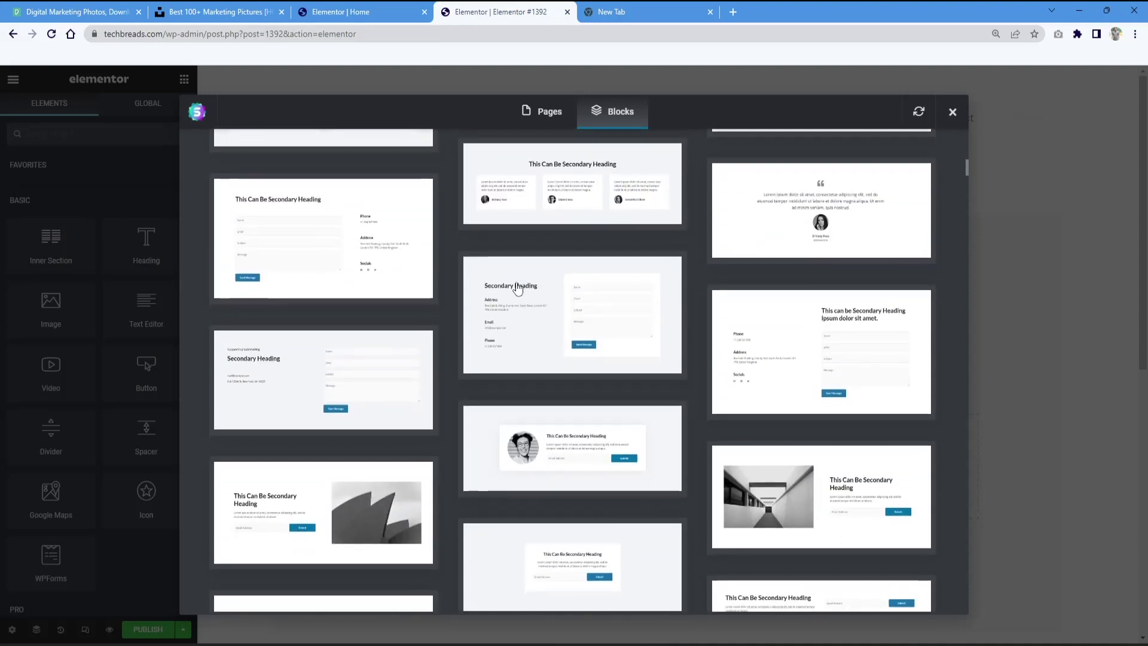
scroll(517, 289, "down", 3)
scroll(515, 290, "up", 4)
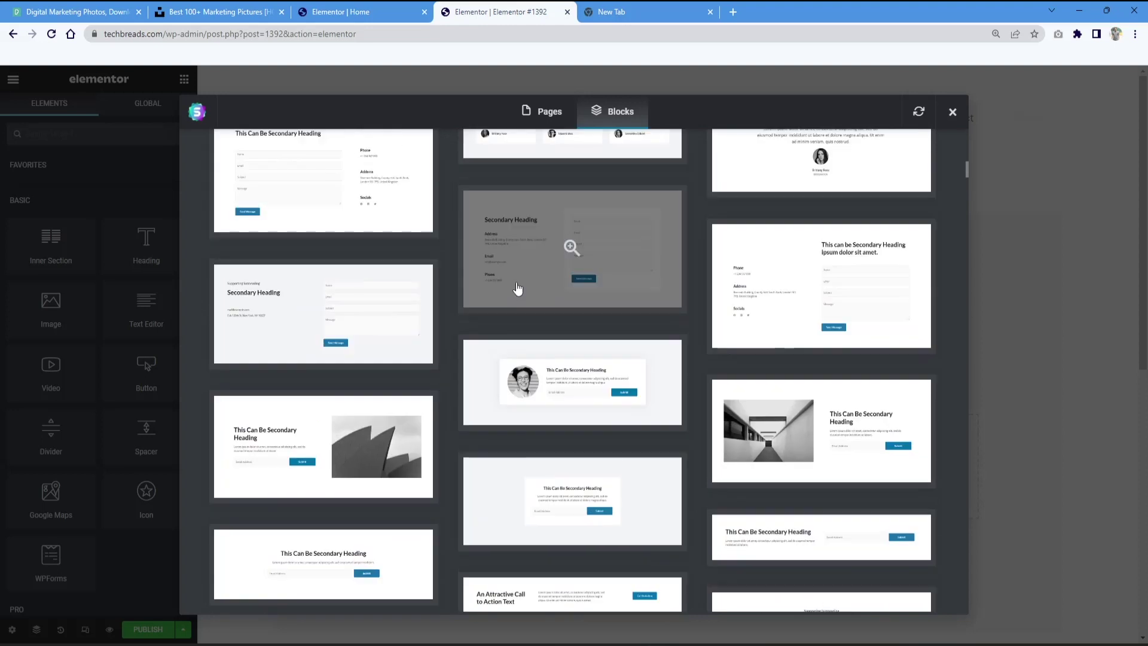
scroll(378, 298, "up", 4)
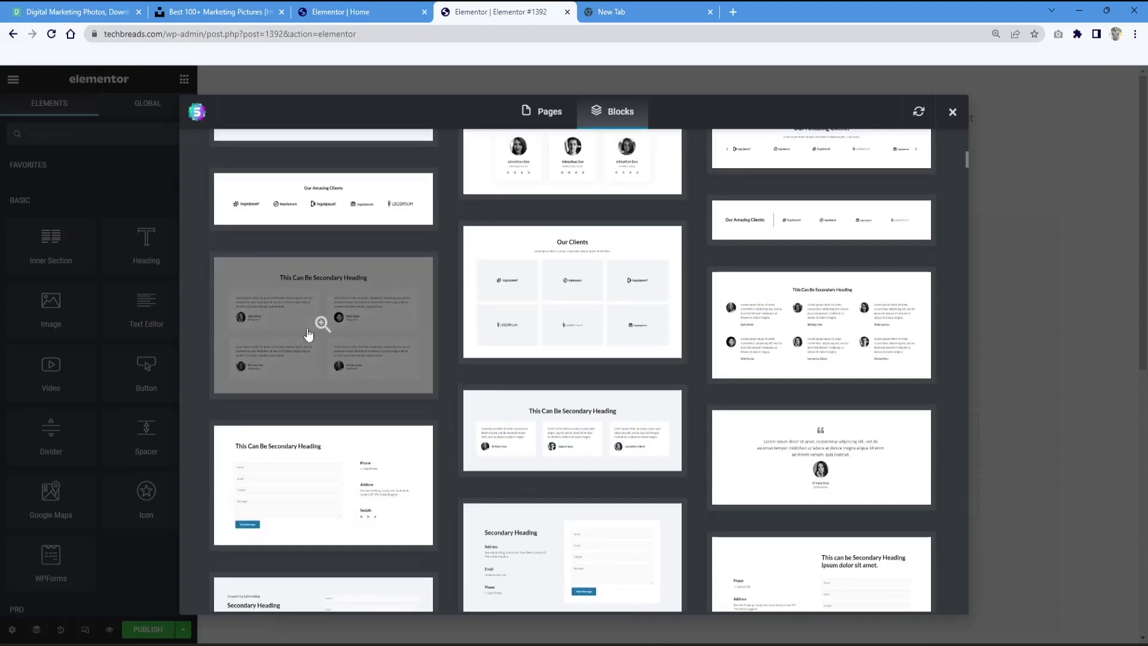
left_click(353, 325)
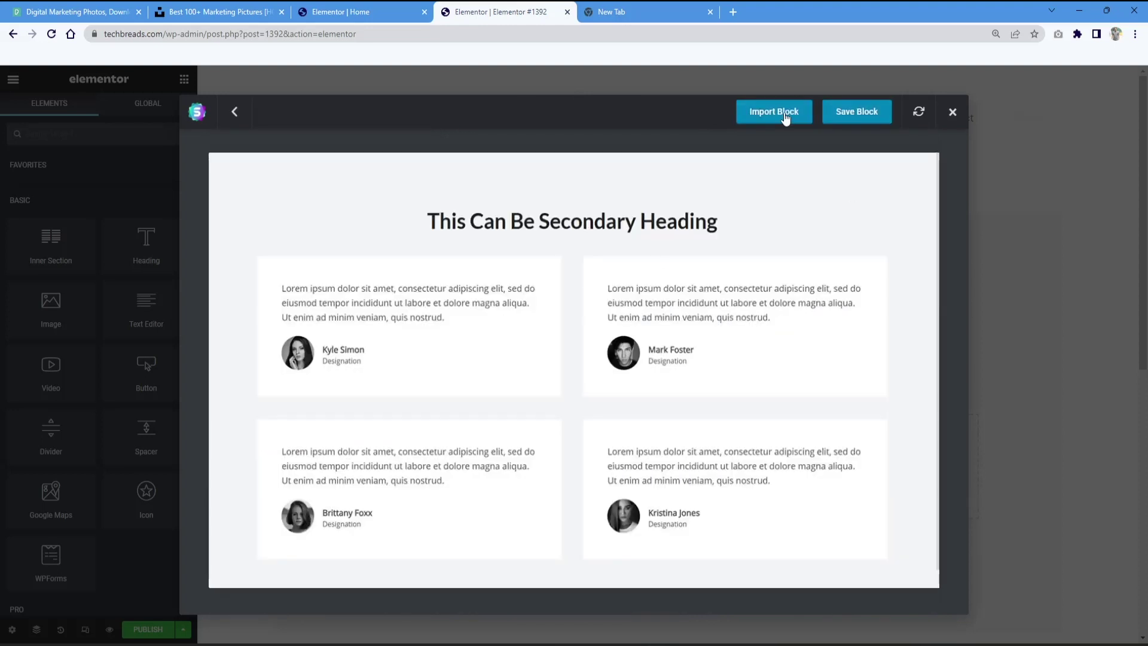
left_click(785, 119)
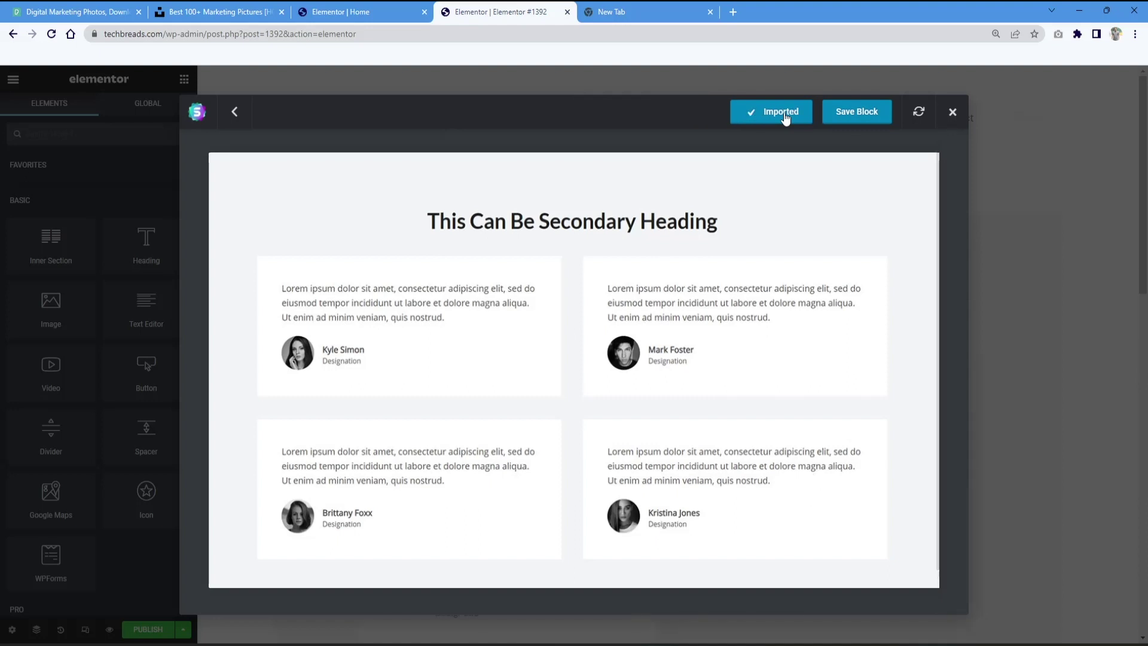
Step: Add a section with two equal columns below the testimonials and place a Heading widget in its first column
scroll(564, 319, "down", 3)
scroll(563, 319, "down", 9)
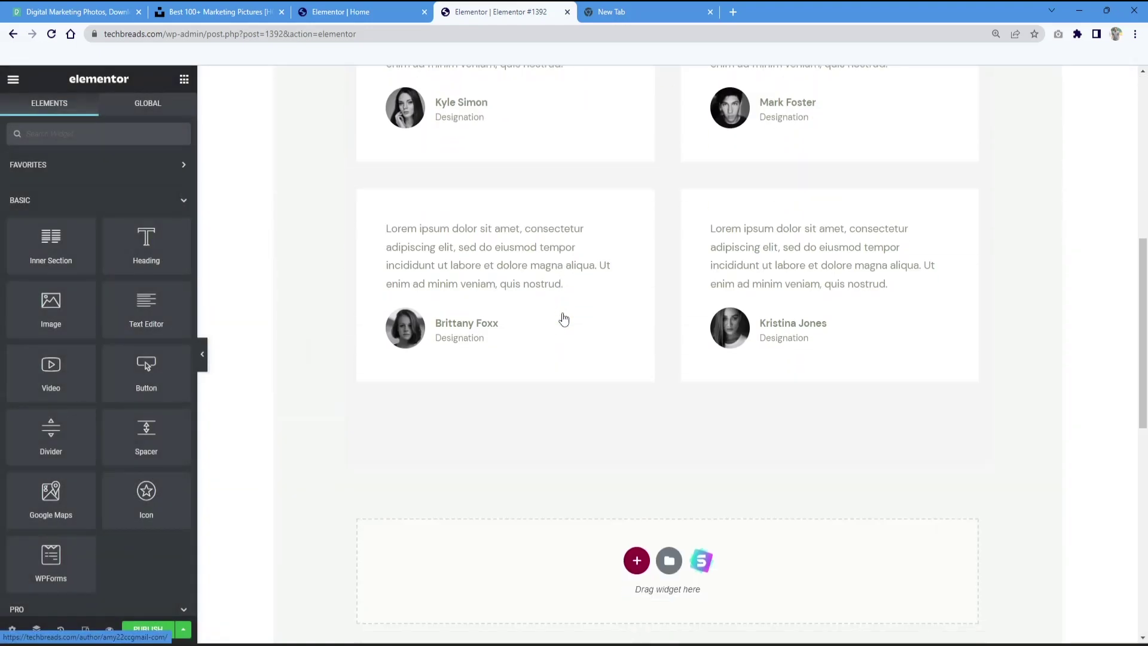
left_click(636, 311)
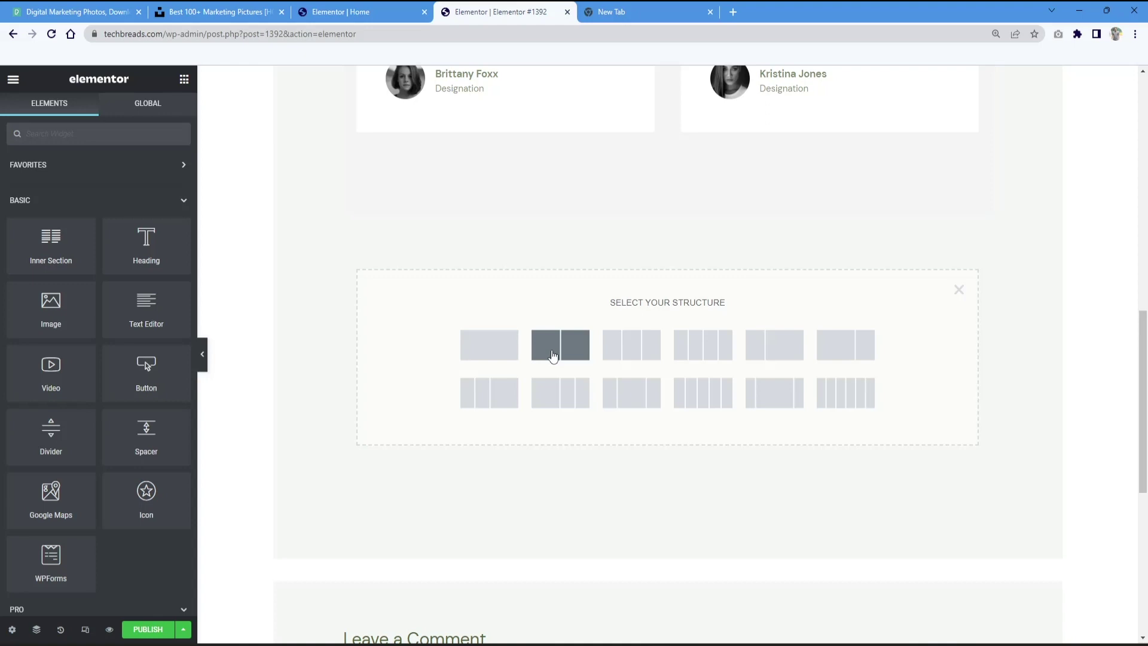
left_click(553, 356)
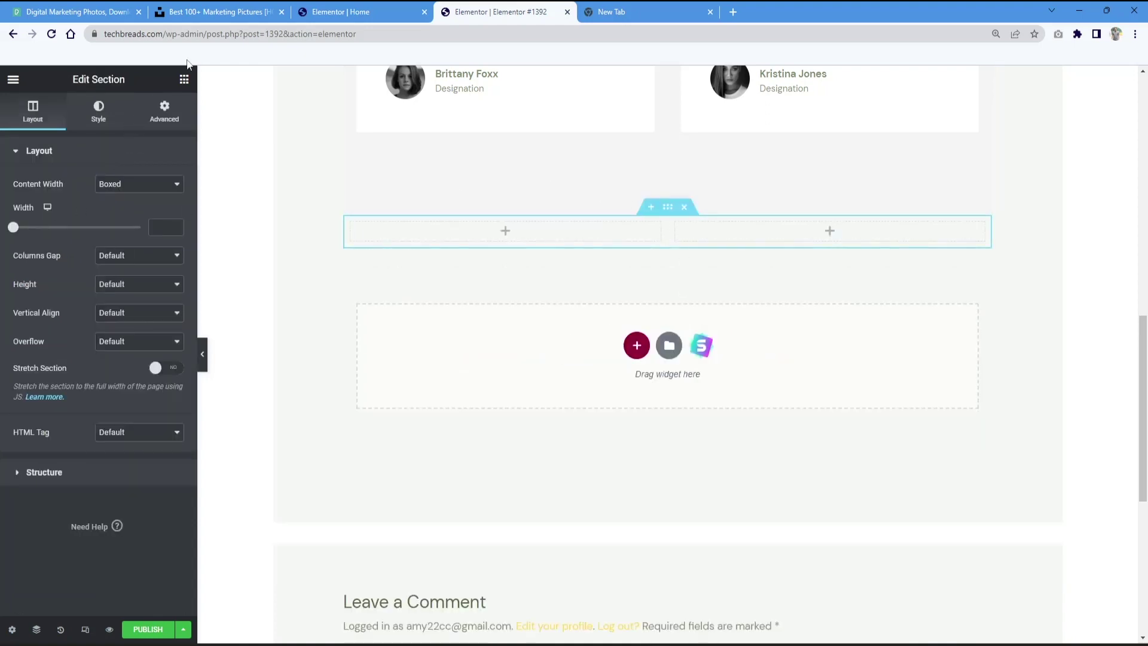
left_click(183, 79)
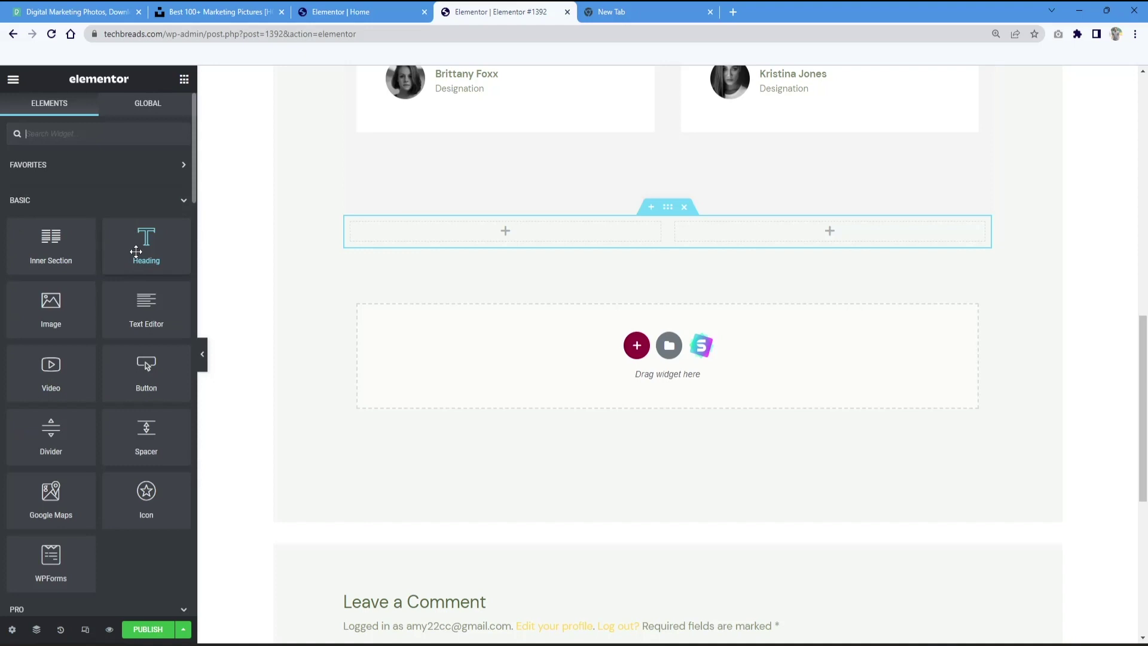
left_click_drag(136, 251, 522, 236)
Step: Replace the new heading's placeholder text with "Why to Create With Tech Breads?"
left_click_drag(612, 241, 328, 238)
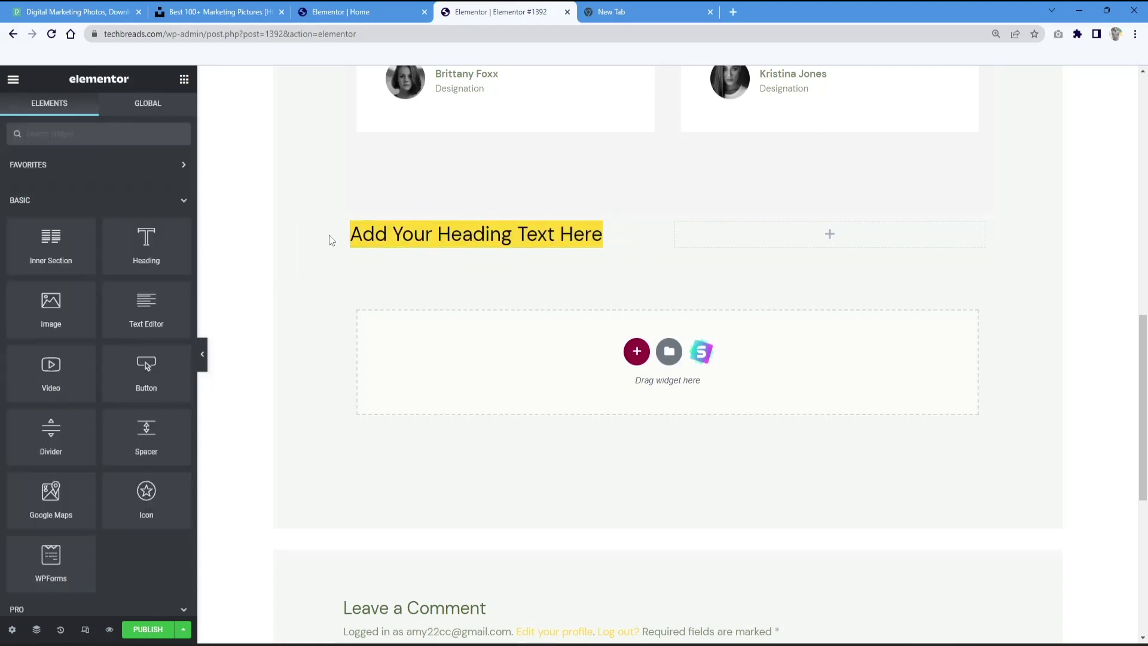
scroll(329, 239, "down", 6)
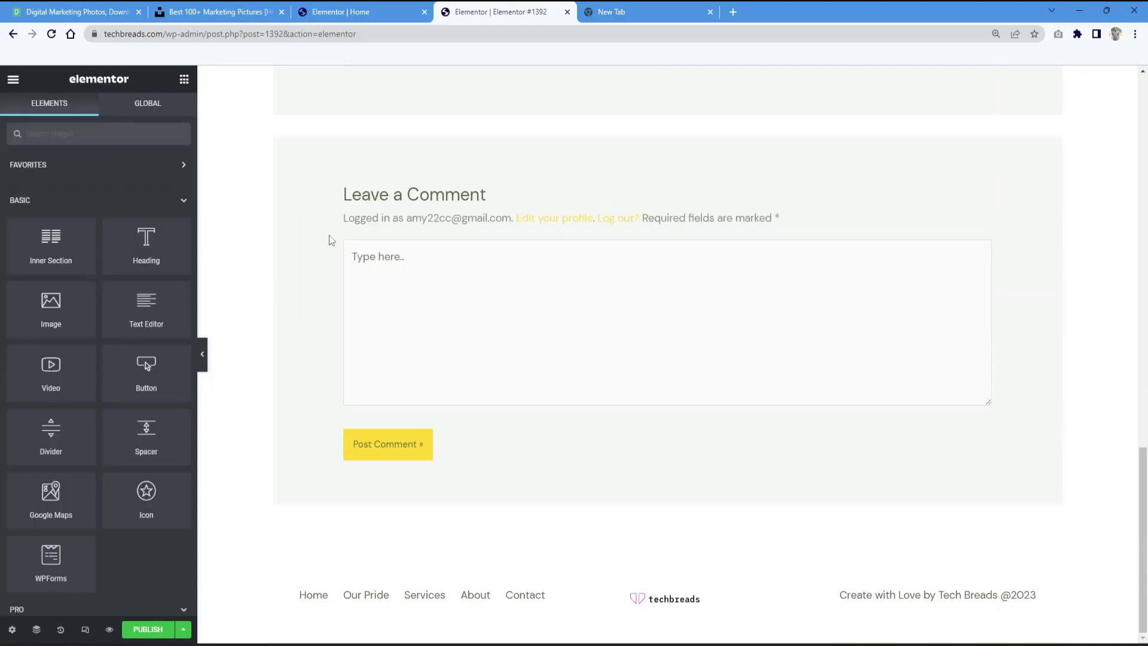
scroll(360, 223, "up", 5)
left_click(623, 196)
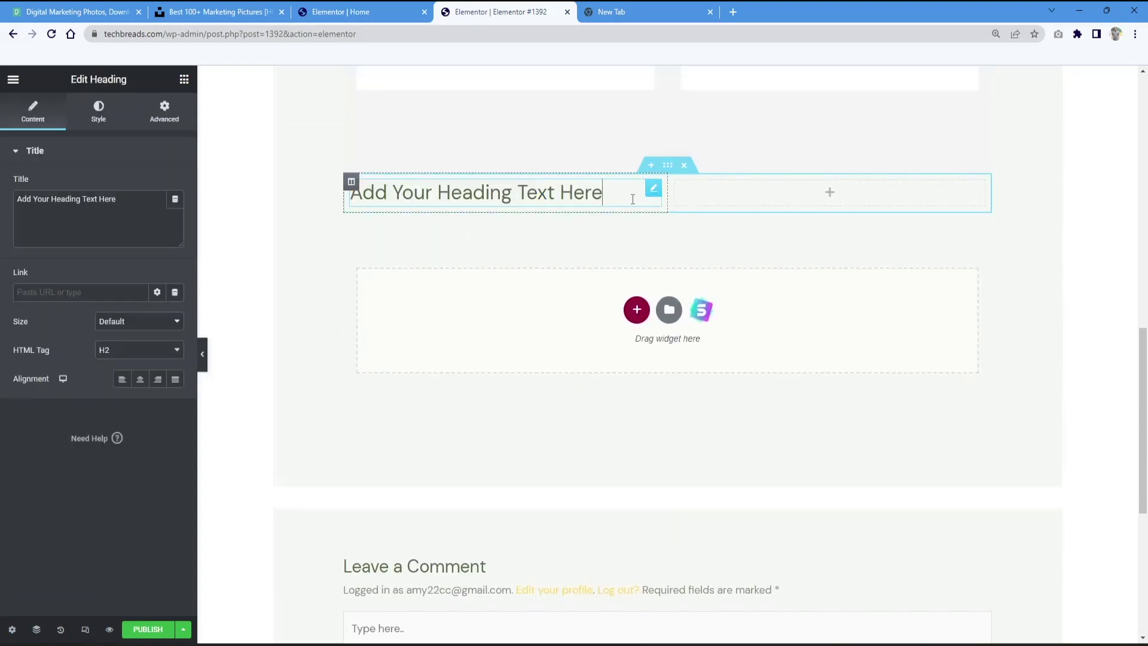
left_click_drag(623, 197, 254, 195)
key("BackSpace")
type("Why ")
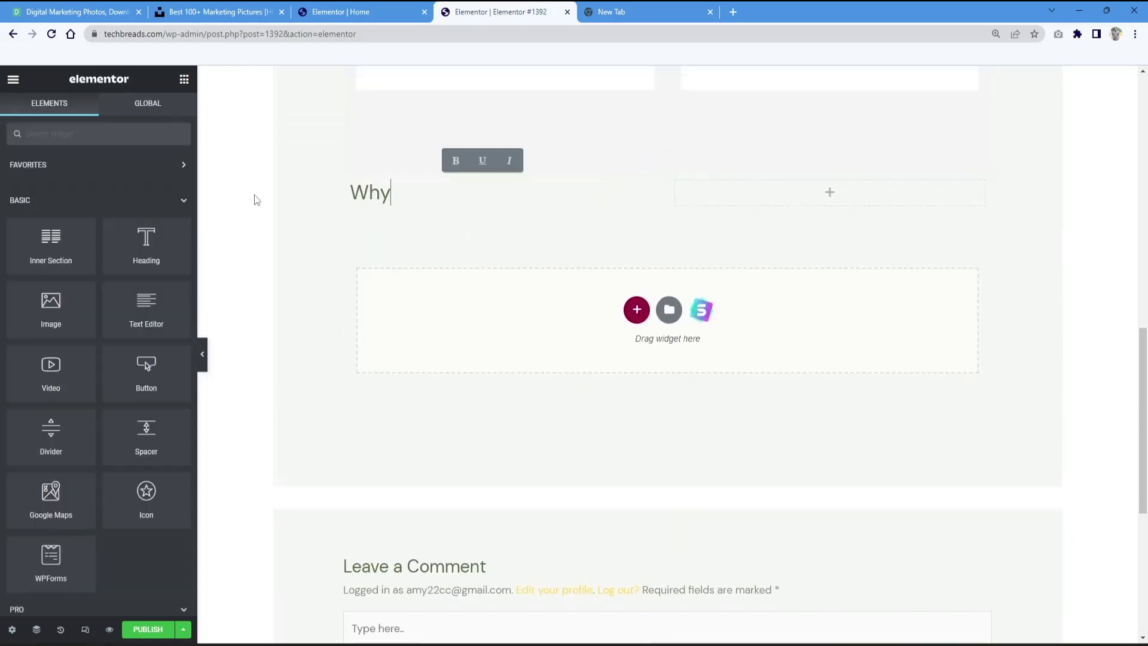
type("to Create With Tech Breads?")
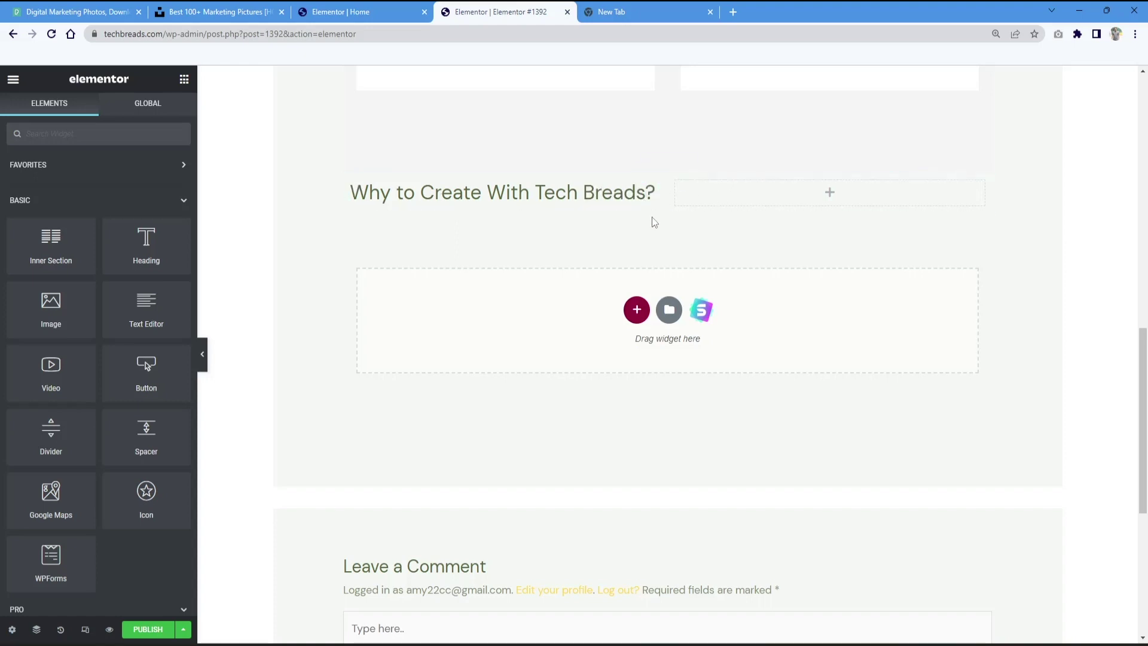
Step: Place a Text Editor widget under the "Why to Create With Tech Breads?" heading and an Icon widget in the second column
left_click_drag(56, 252, 502, 211)
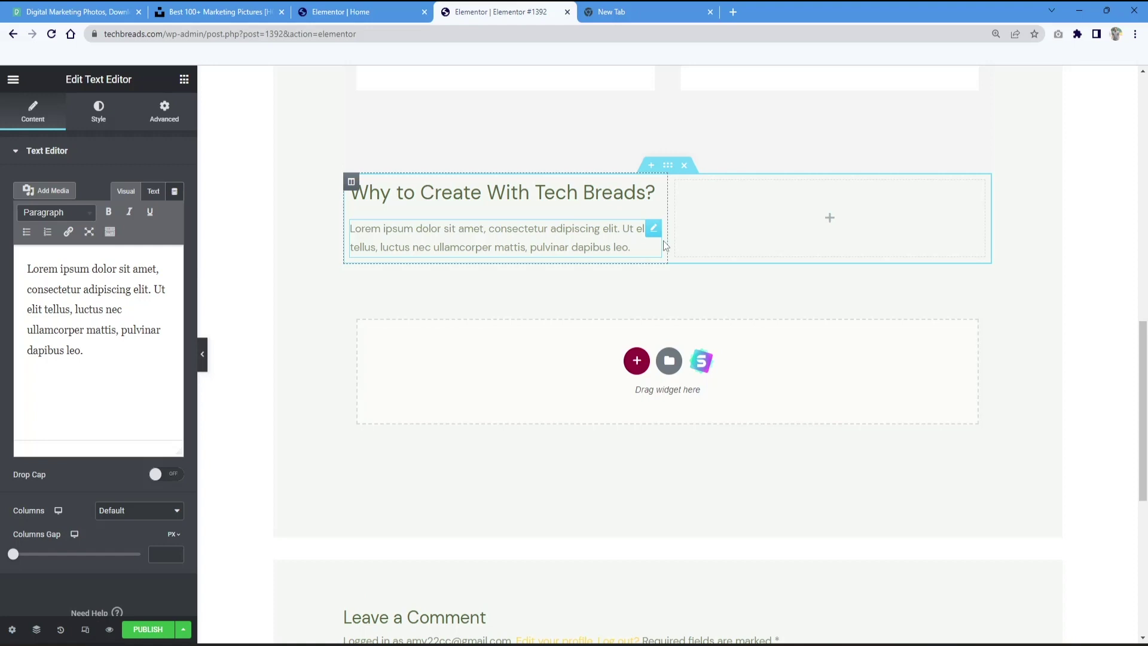
left_click(828, 222)
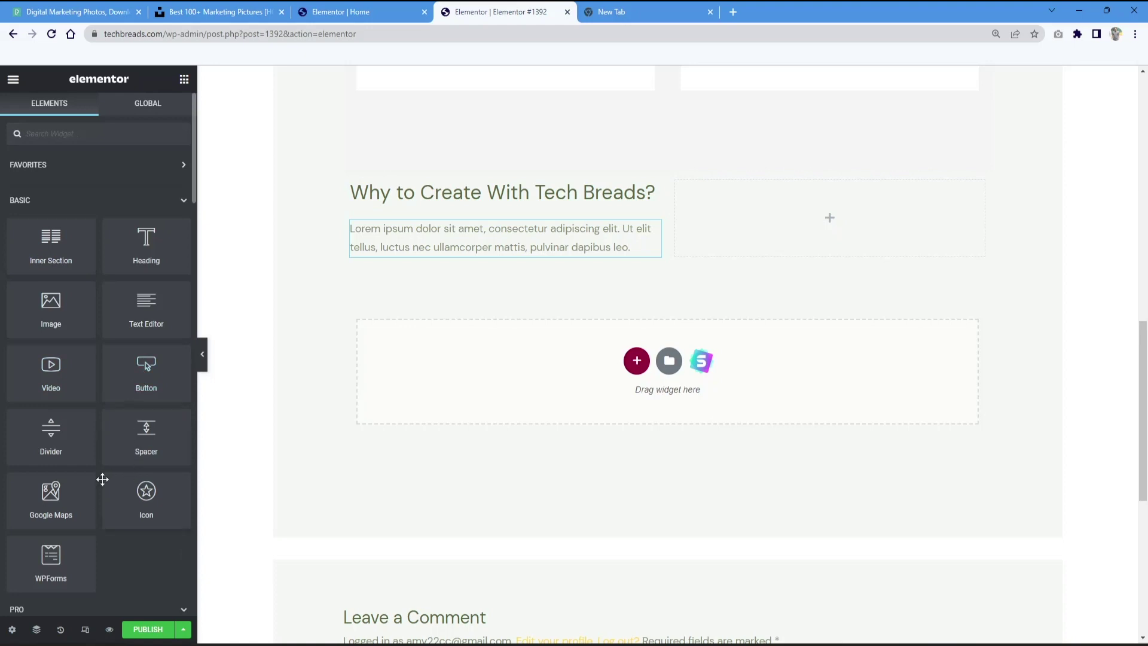
scroll(57, 473, "down", 1)
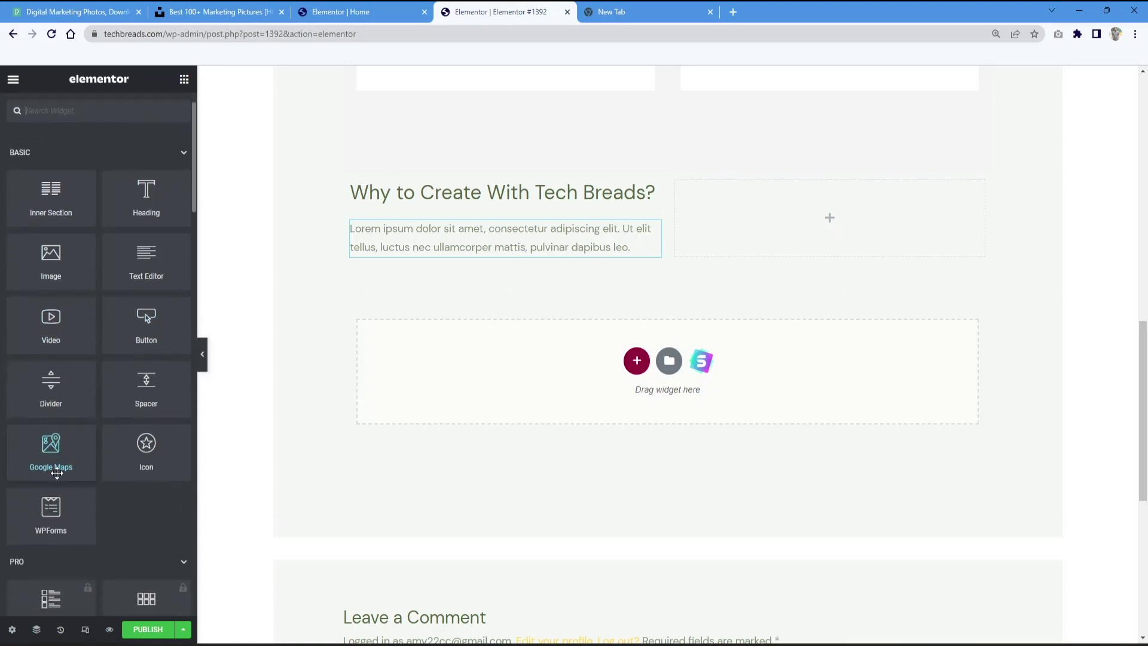
left_click_drag(165, 443, 852, 229)
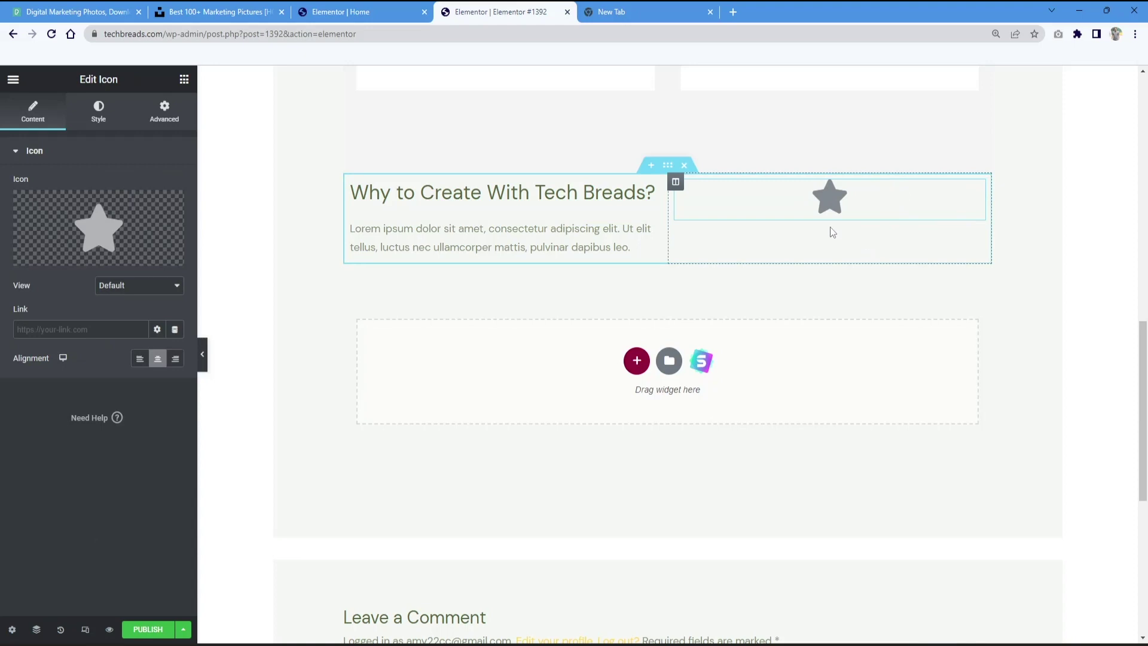
Step: Insert a Spacer widget above the star icon in the second column
left_click(183, 81)
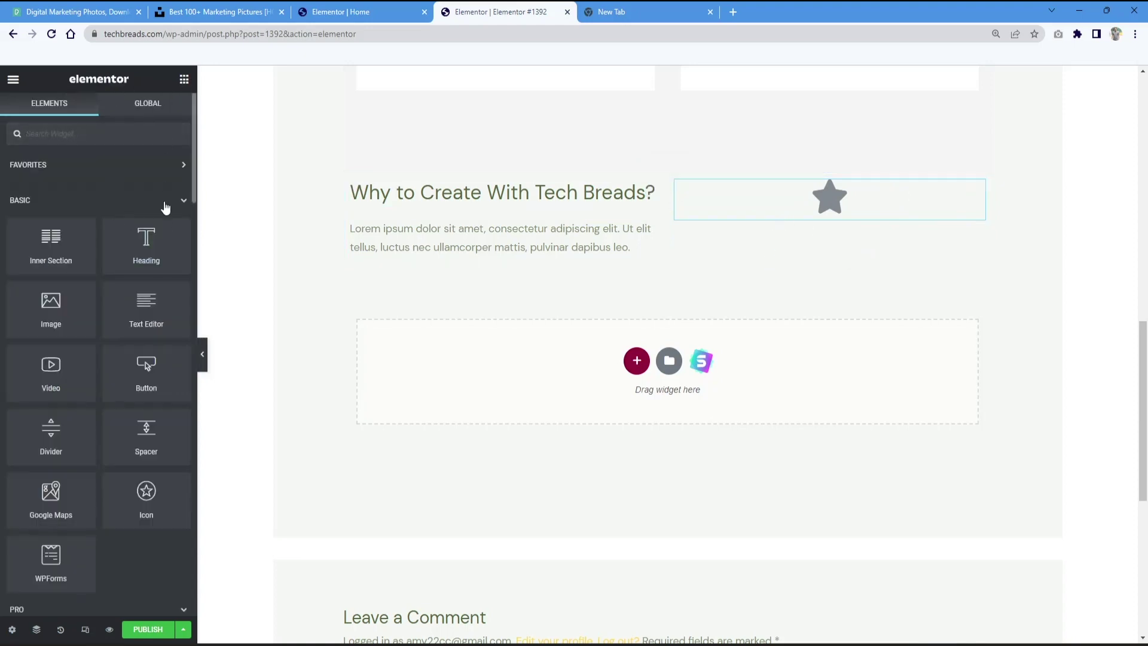
left_click_drag(154, 444, 884, 179)
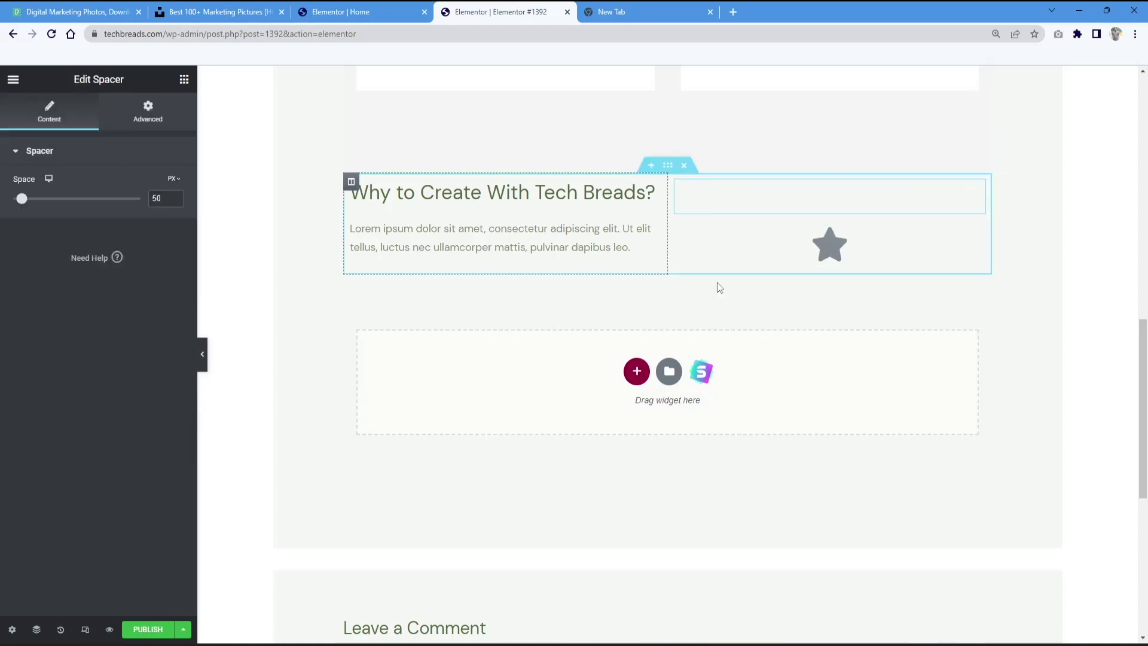
left_click(608, 245)
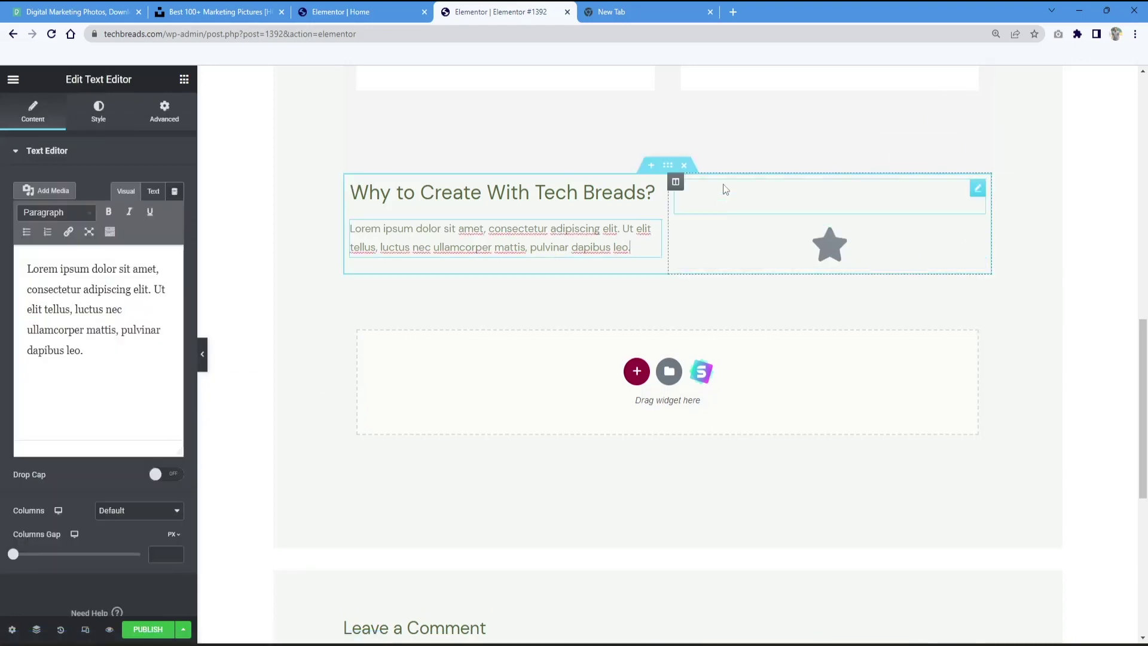
Step: Add a three-column section with two narrow columns and a wide third one, and place an Image widget in its first column
left_click(636, 371)
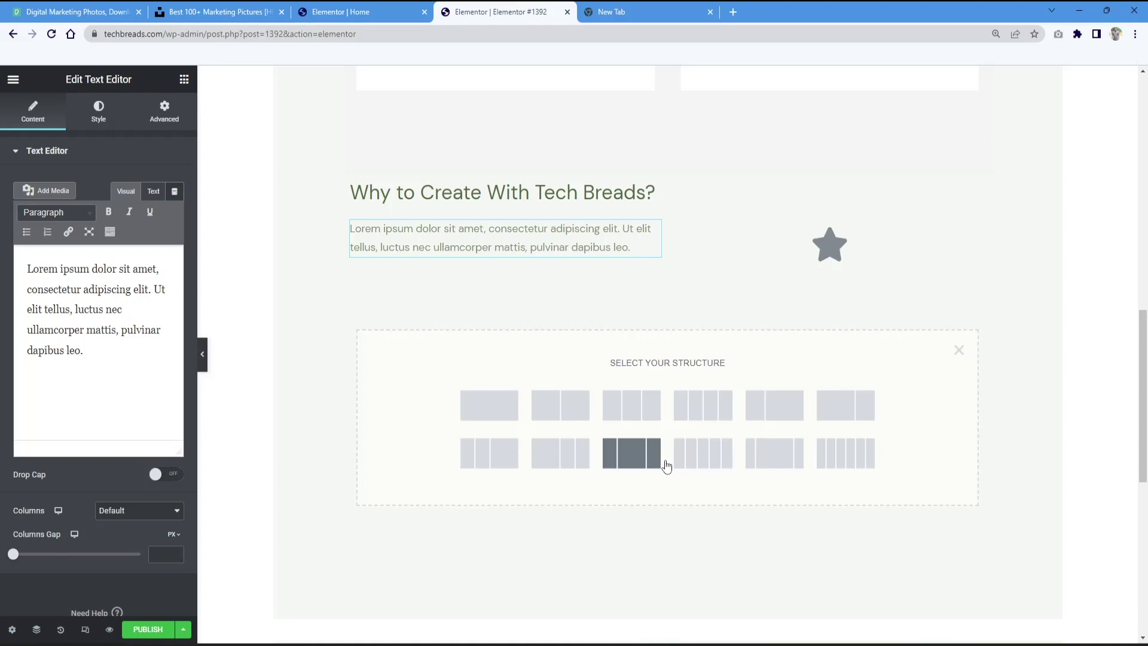
left_click(495, 466)
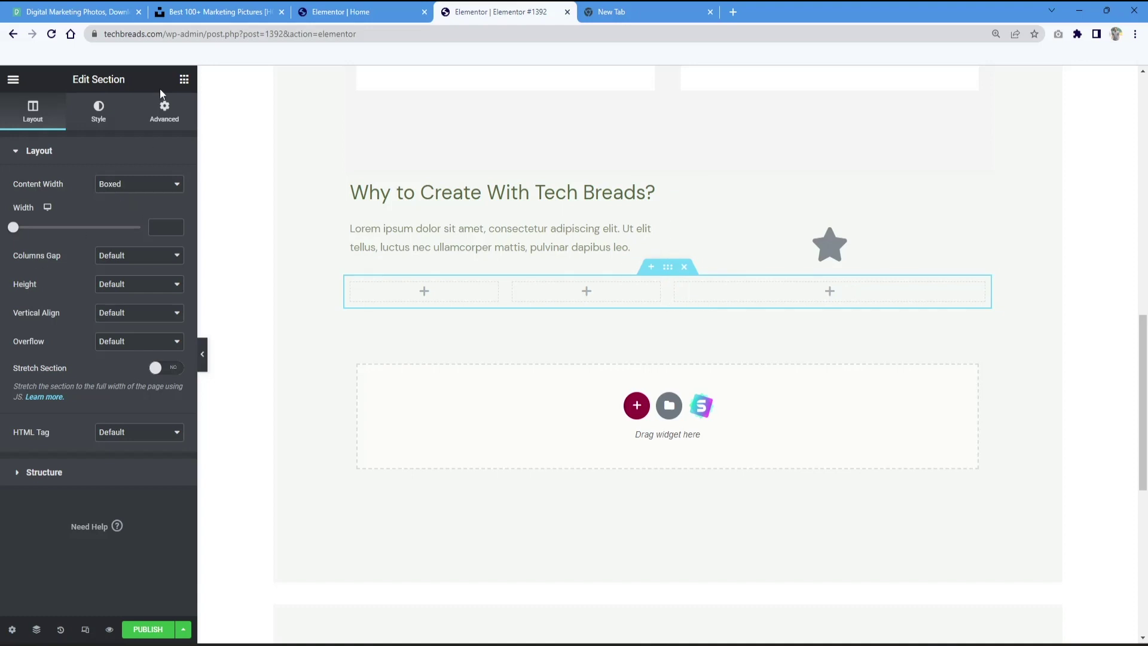
left_click(158, 121)
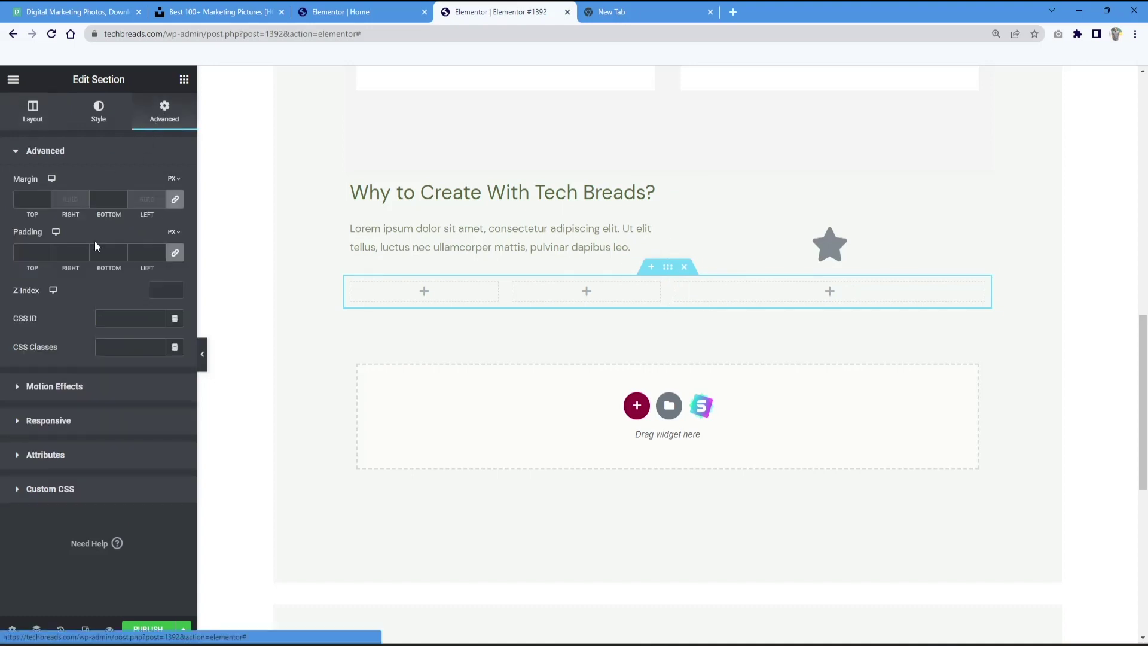
left_click(184, 79)
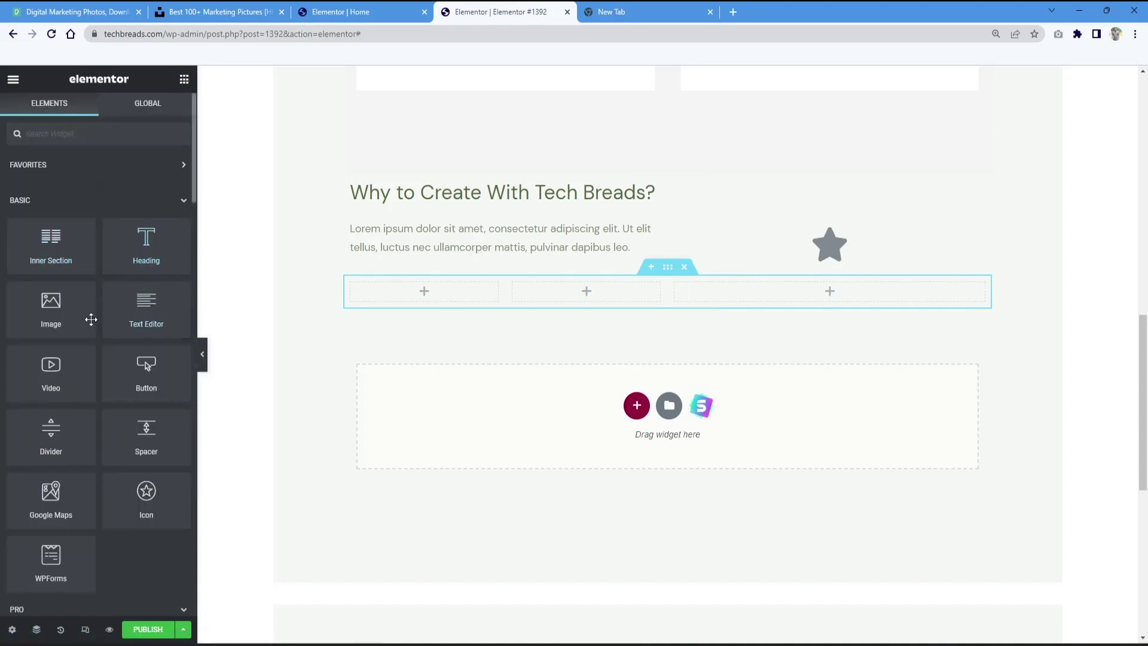
left_click_drag(49, 313, 407, 291)
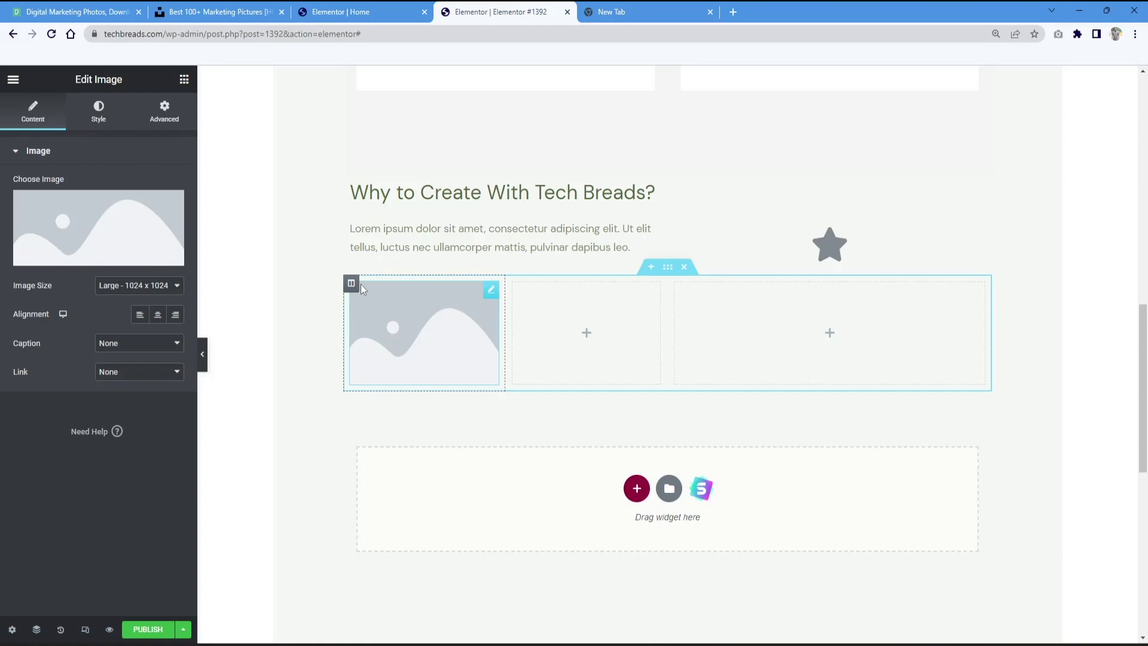
Step: Duplicate the image placeholder into the second column and place a Text Editor widget in the wide third column
right_click(397, 309)
left_click(433, 350)
left_click_drag(426, 364, 604, 344)
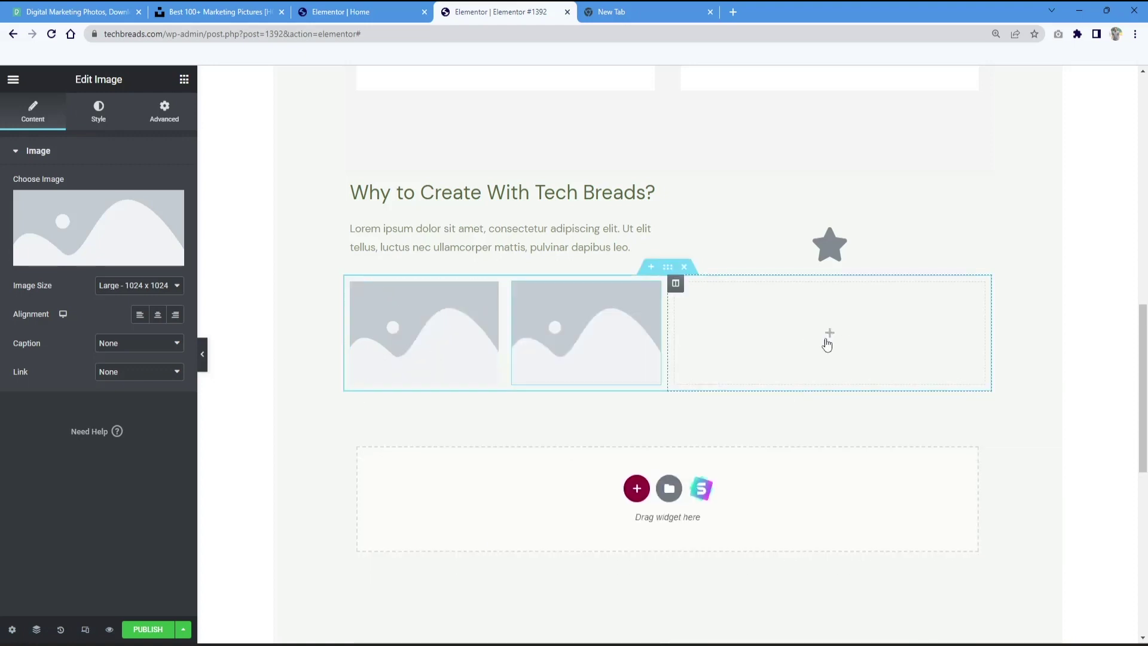
left_click(184, 80)
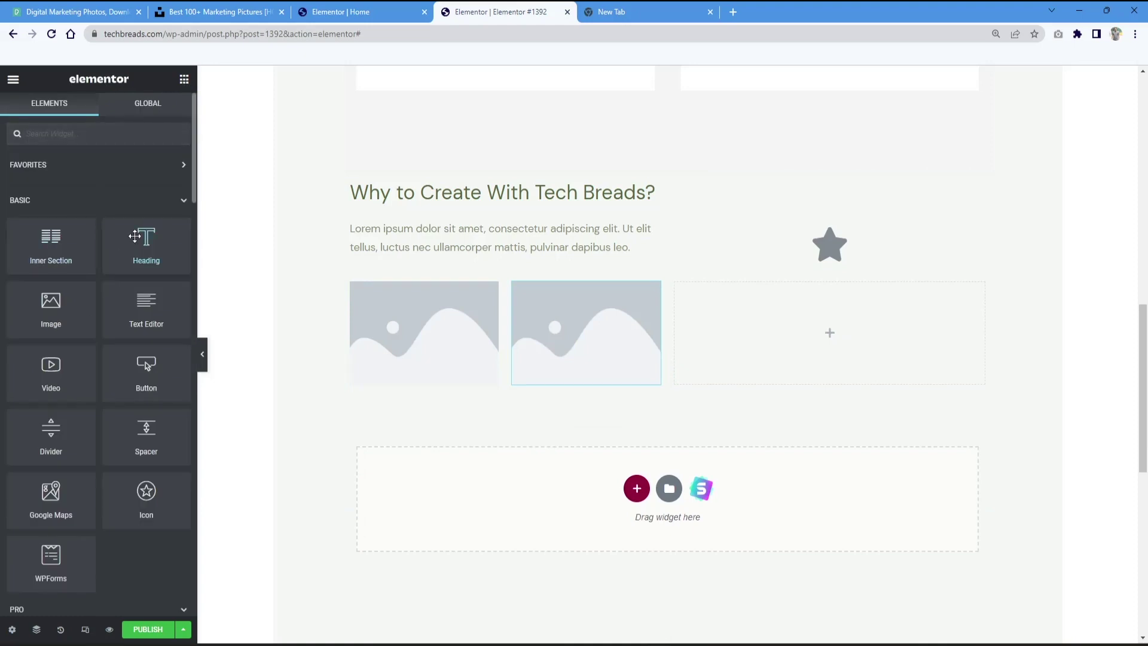
left_click_drag(139, 306, 830, 323)
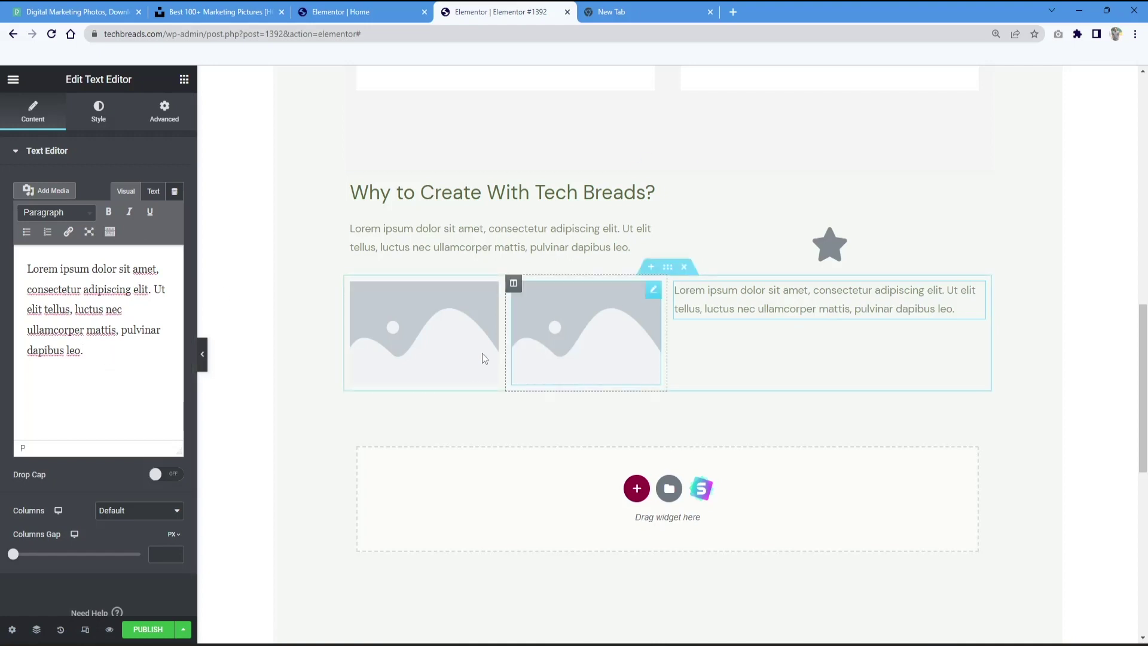
Step: Fill the first column's image placeholder with the media library photo of a monitor with colour swatches beside green plants
left_click(490, 291)
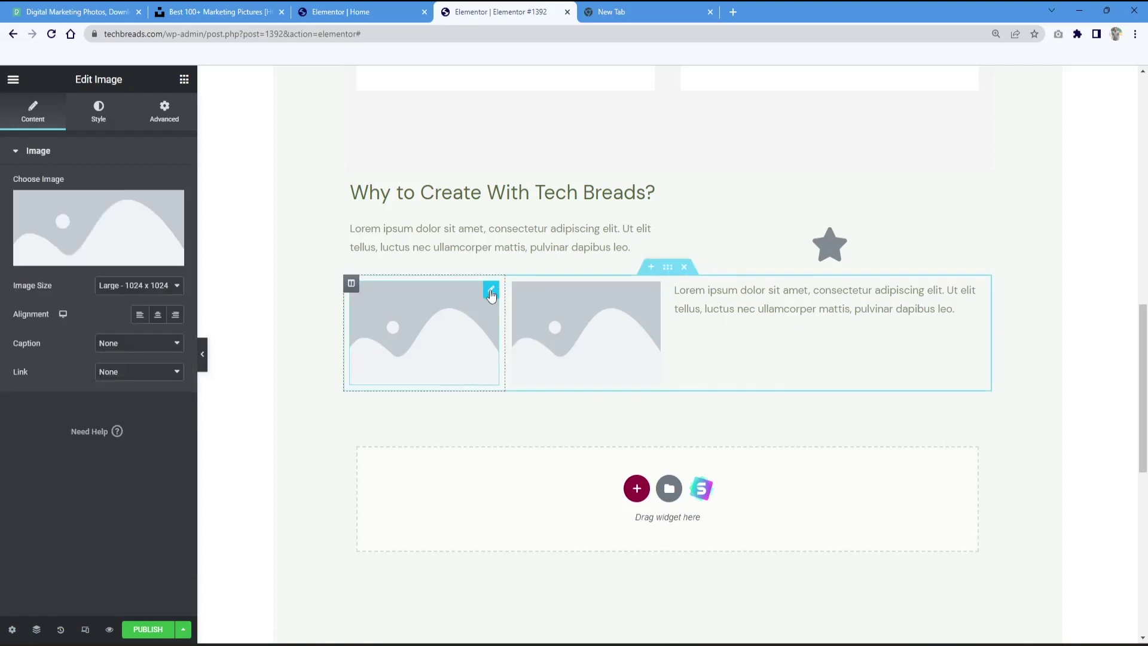
left_click(85, 256)
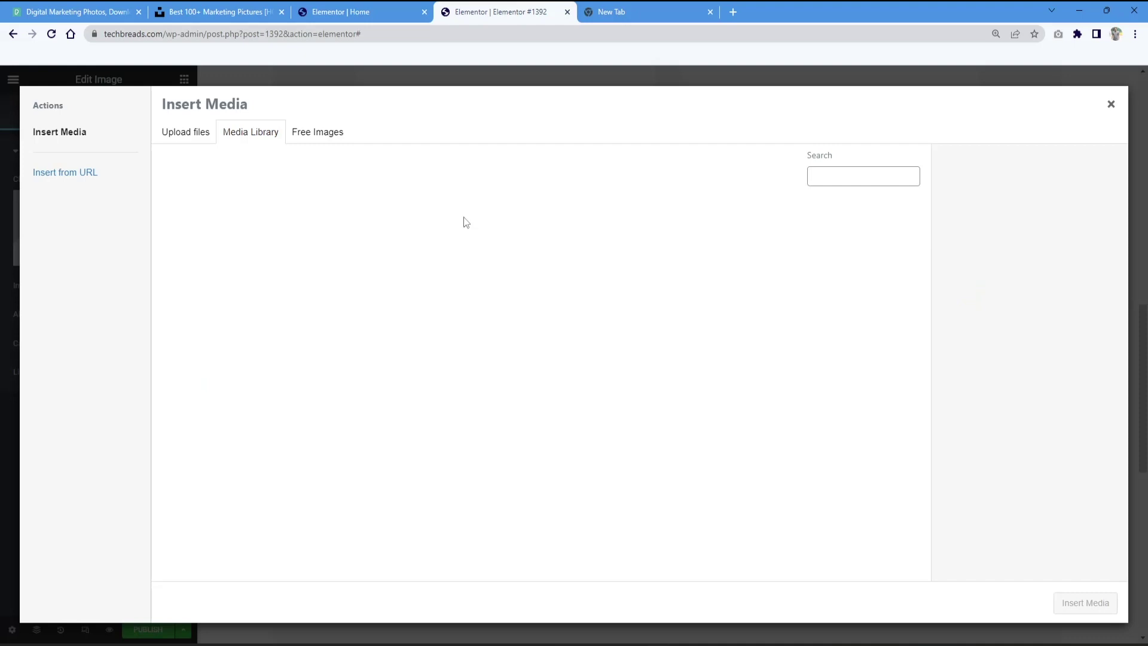
scroll(610, 384, "down", 2)
scroll(610, 384, "up", 2)
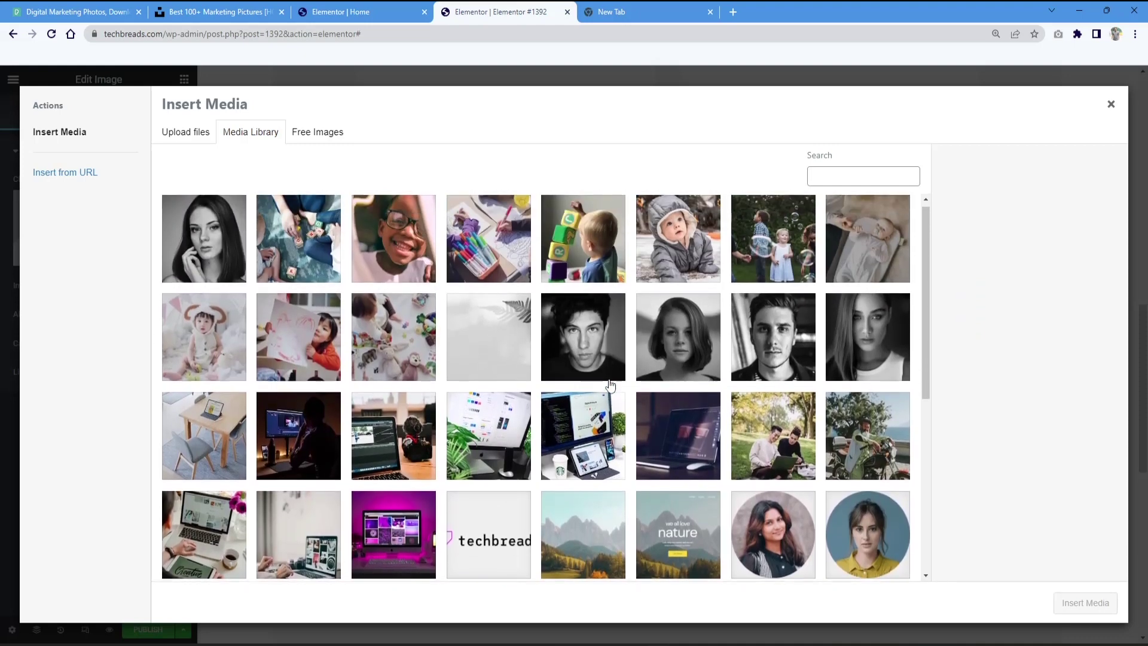
scroll(609, 384, "down", 3)
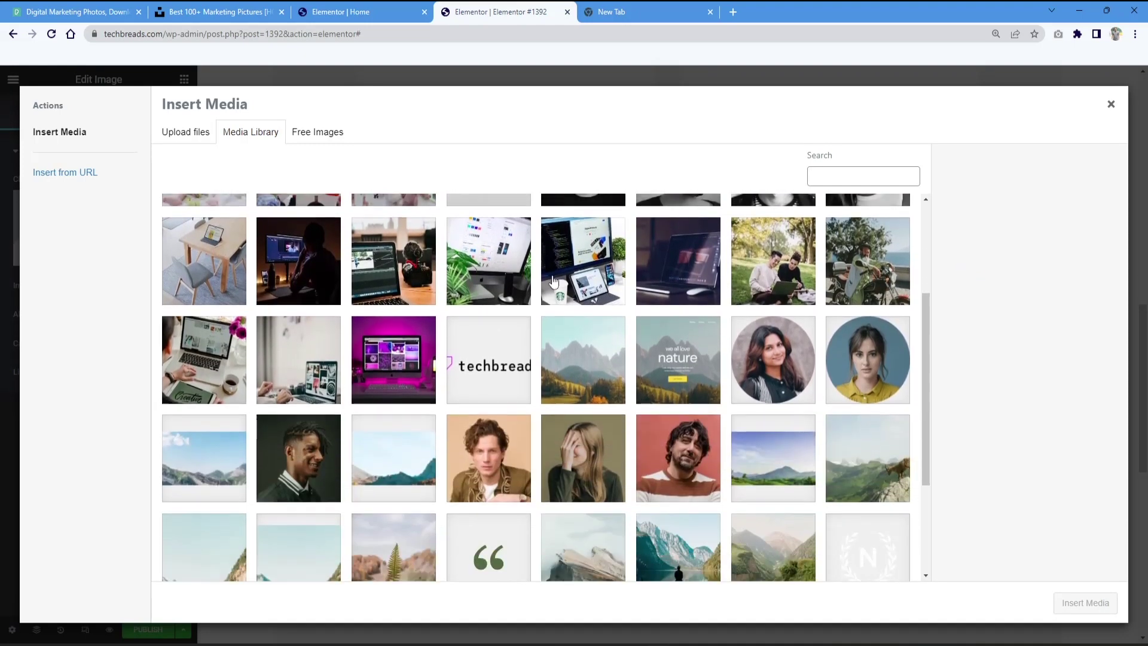
left_click(483, 275)
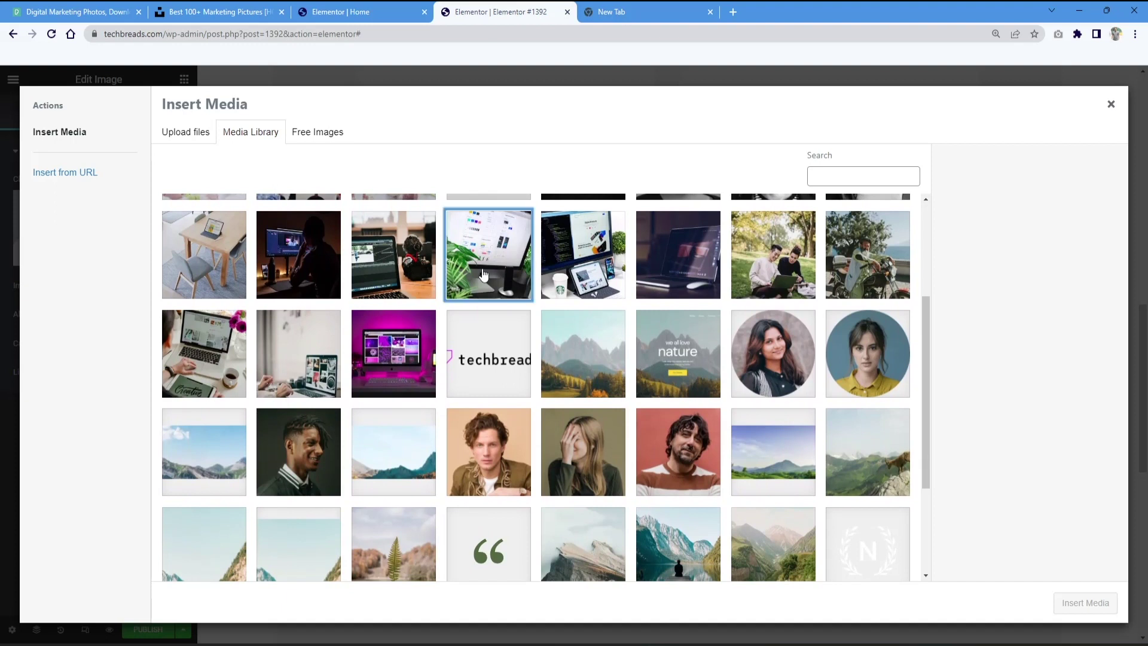
left_click(620, 269)
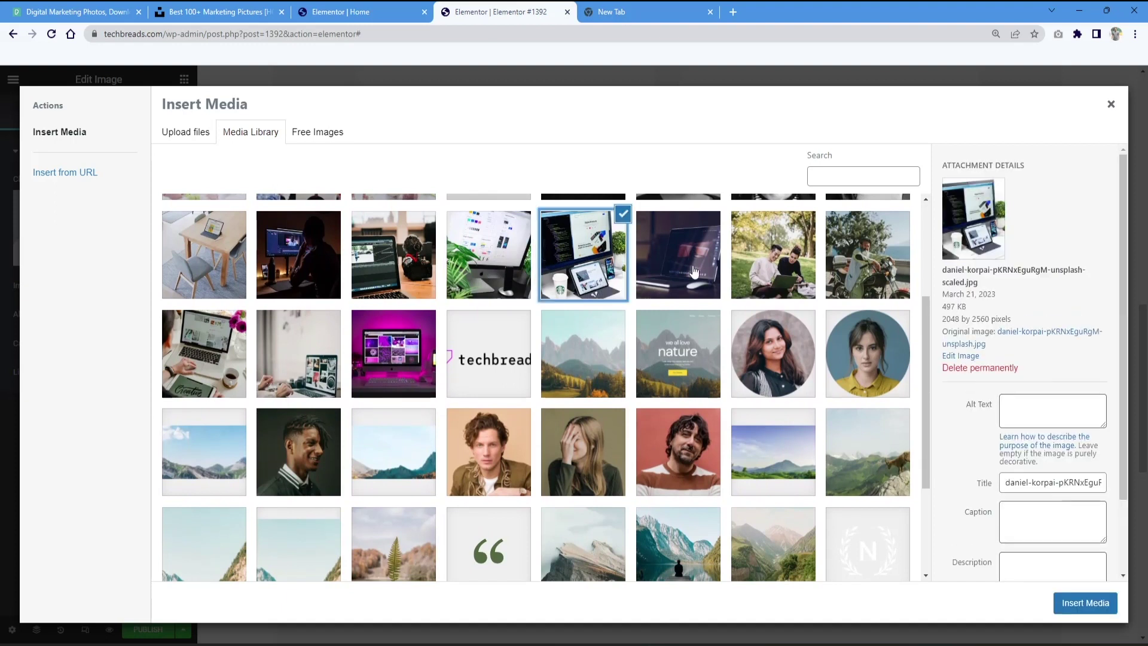
left_click(450, 274)
left_click(1089, 604)
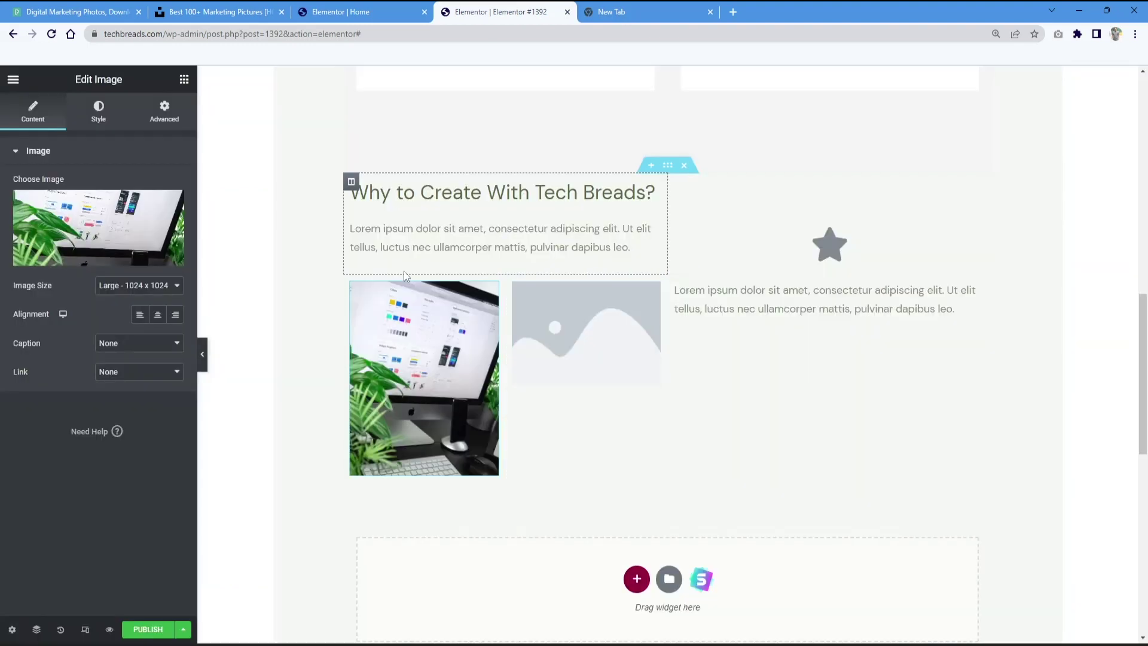
Step: Fill the second column's image placeholder with the media library photo of a code monitor, tablet and coffee cup
left_click(580, 331)
left_click(87, 215)
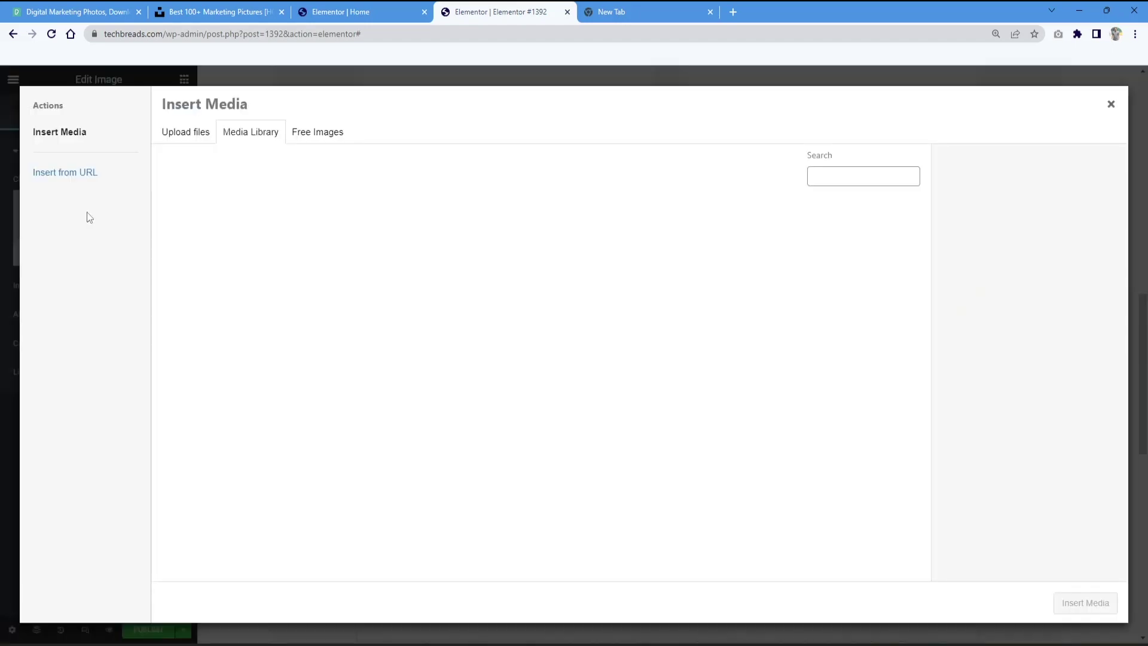
scroll(511, 446, "down", 2)
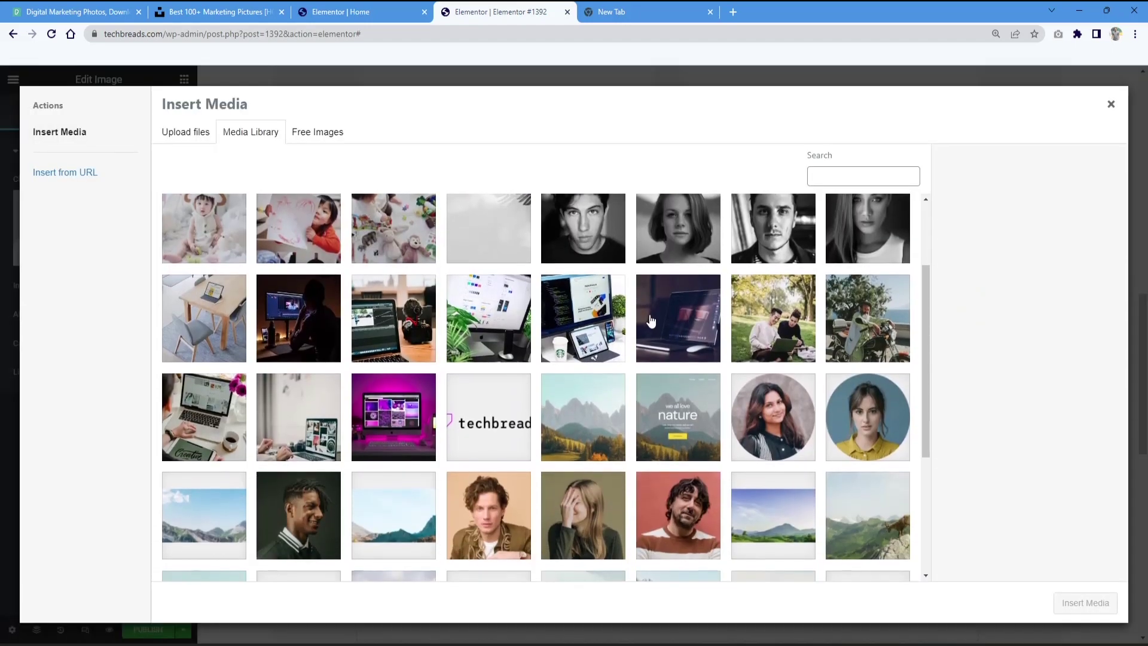
left_click(615, 325)
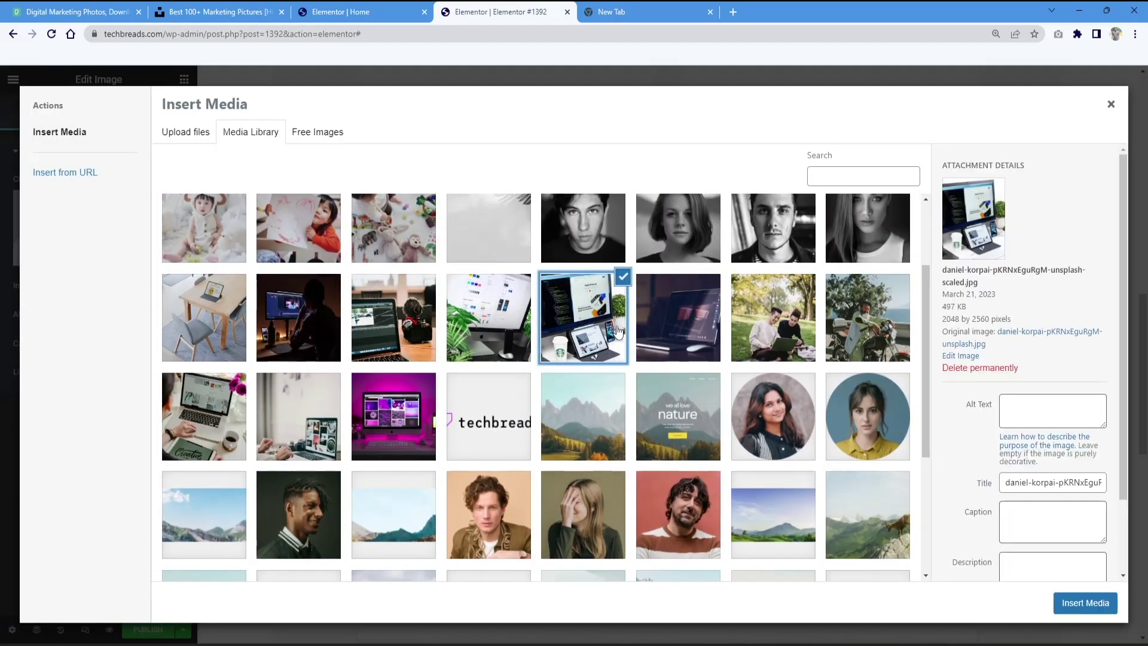
left_click(1083, 605)
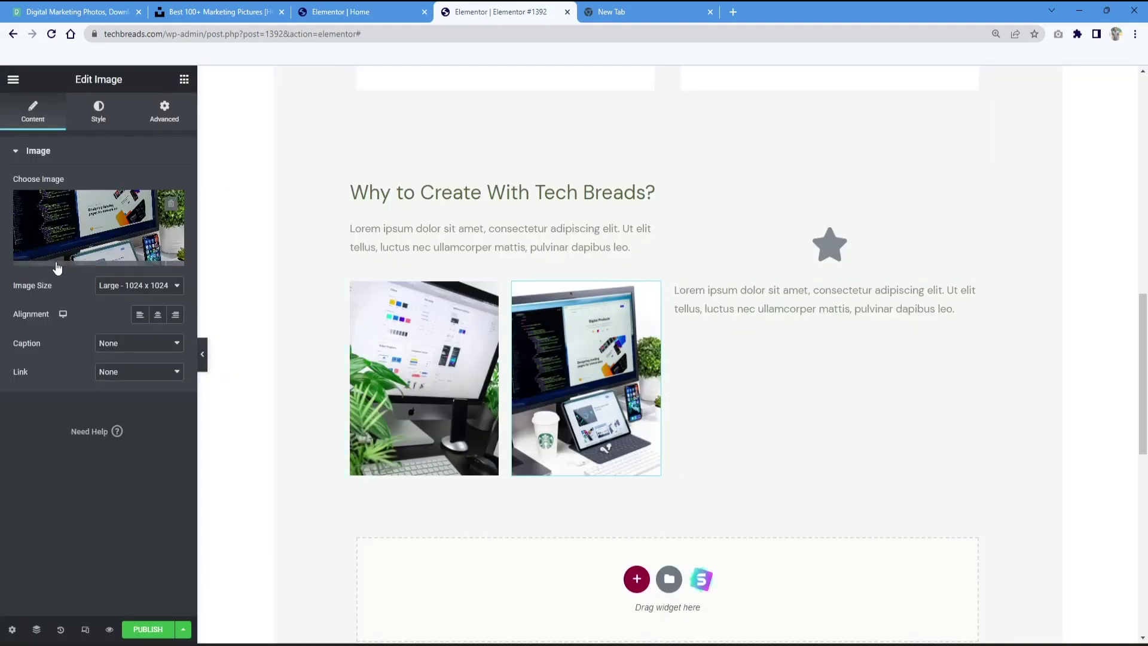
Step: Place a Heading widget above the third column's paragraph and a Button widget below it
left_click(806, 316)
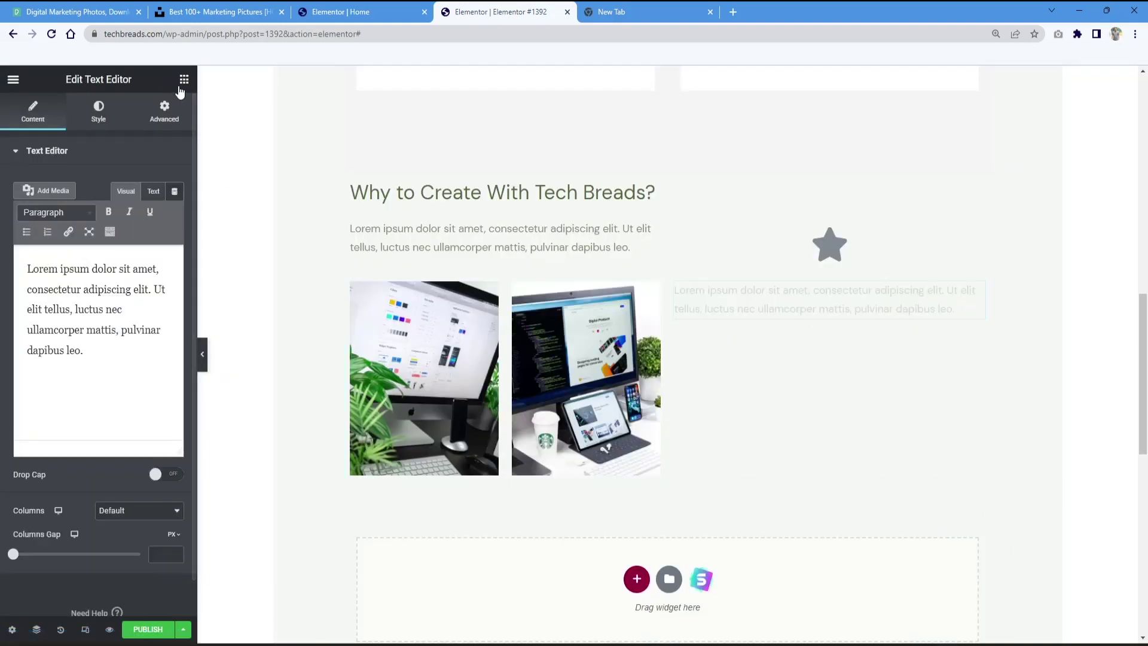
left_click(185, 79)
left_click_drag(145, 245, 811, 287)
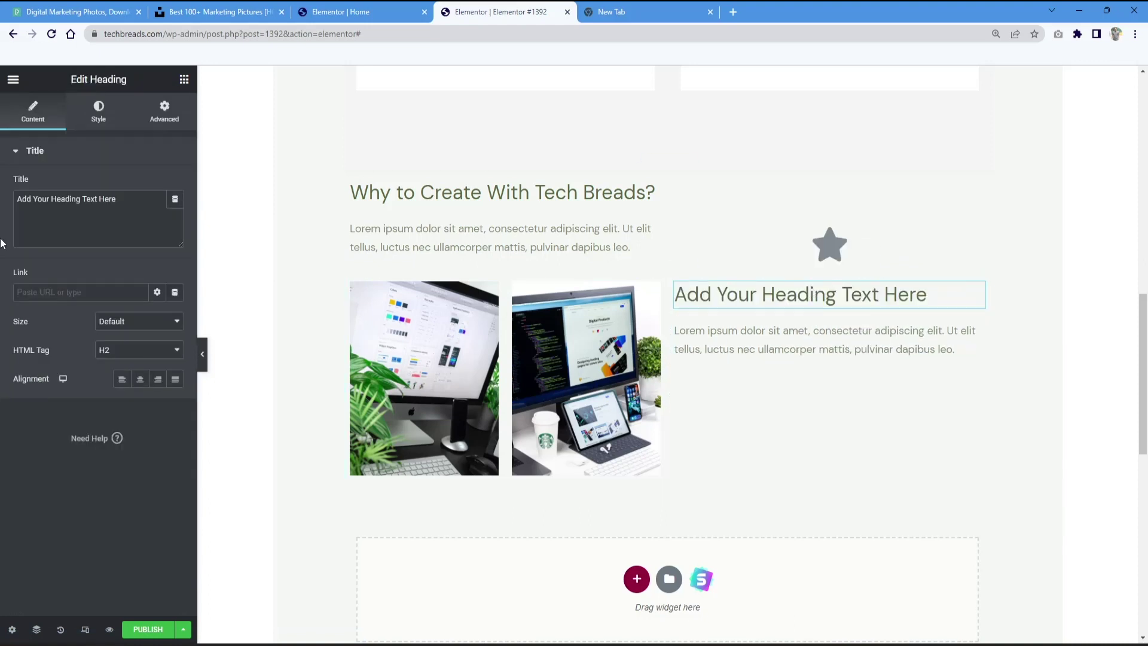
left_click(184, 79)
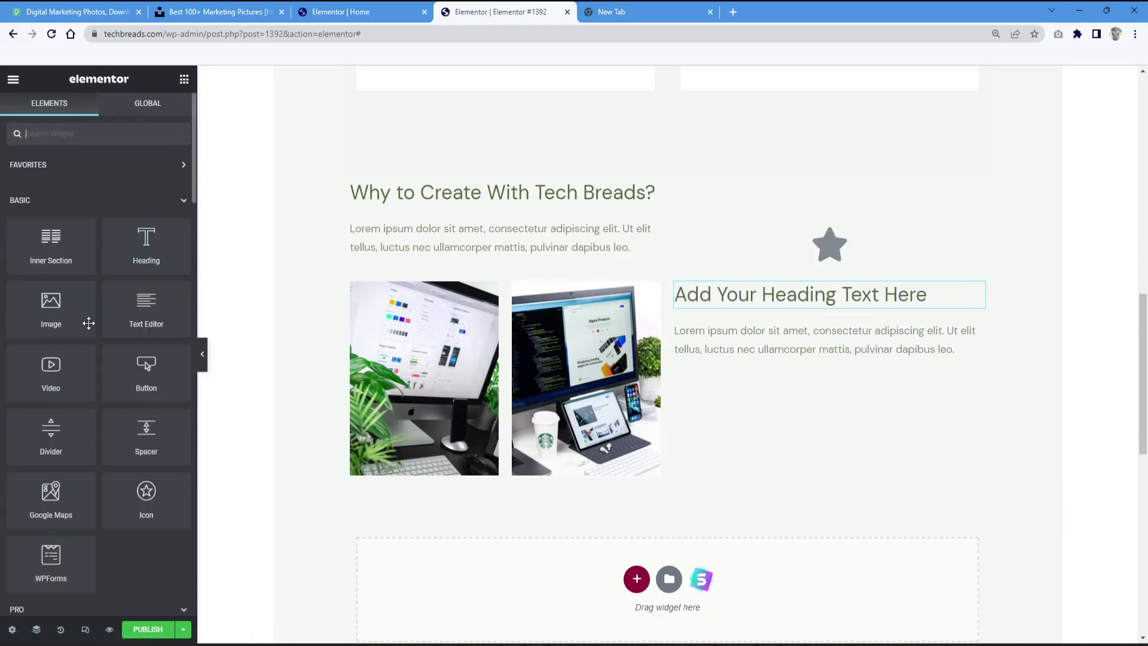
left_click_drag(145, 368, 810, 354)
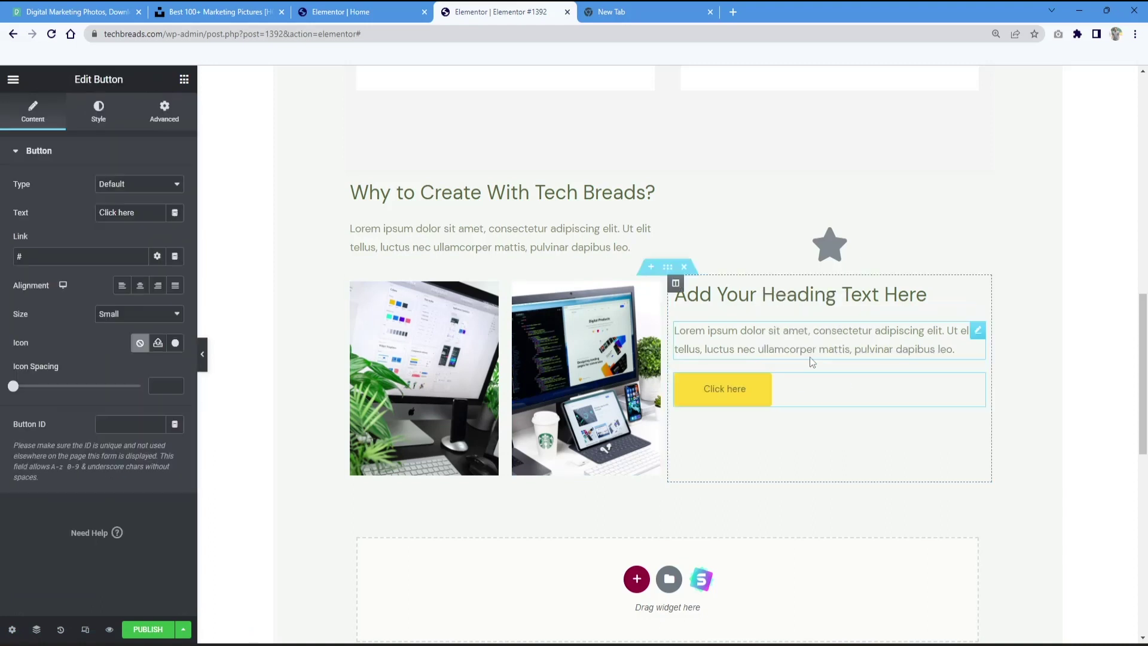
Step: Lengthen the third column's paragraph by pasting two more copies of its Lorem ipsum text at the end
left_click(961, 353)
left_click_drag(960, 353, 656, 331)
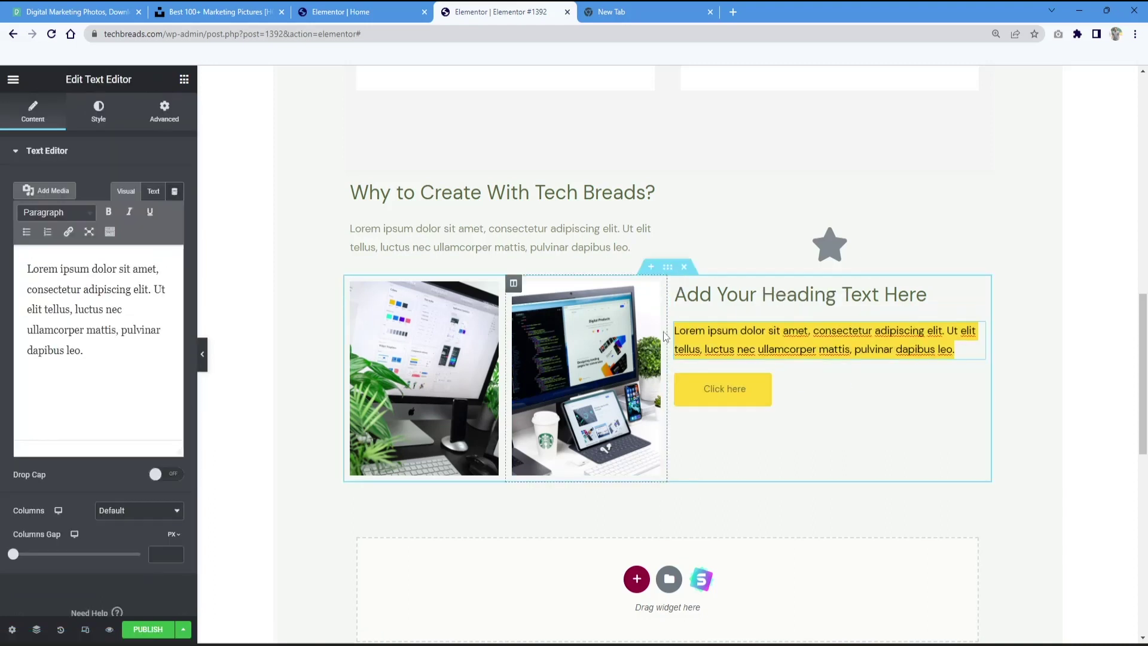
key("ctrl+c")
left_click(955, 350)
key("ctrl+v")
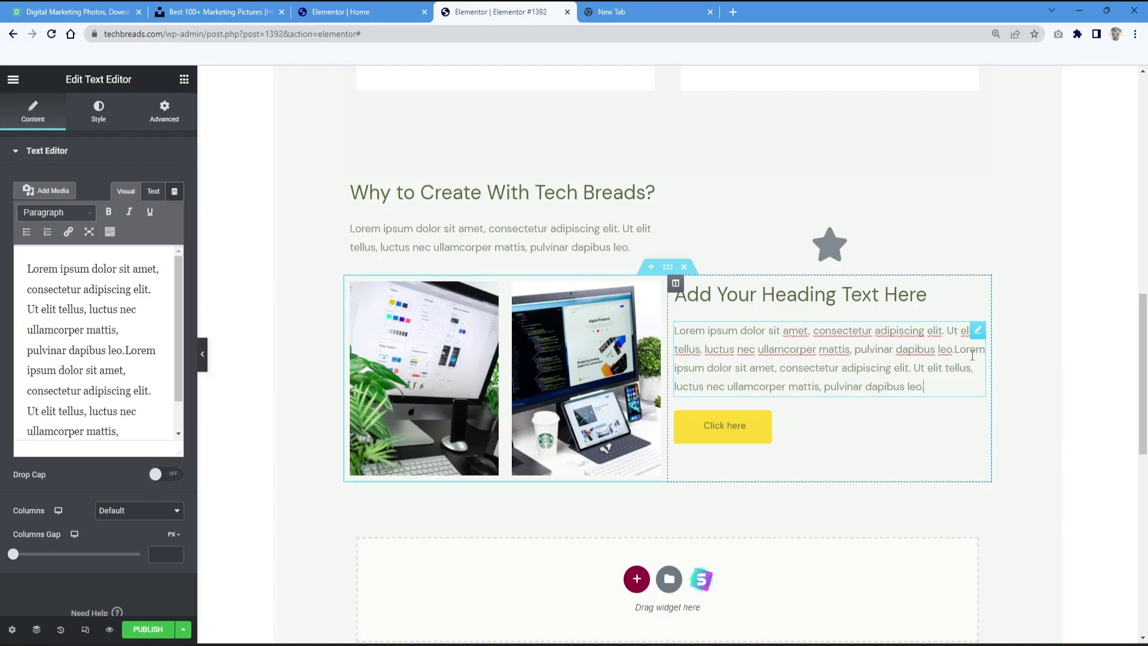
key("ctrl+v")
left_click_drag(944, 298, 588, 305)
left_click(898, 348)
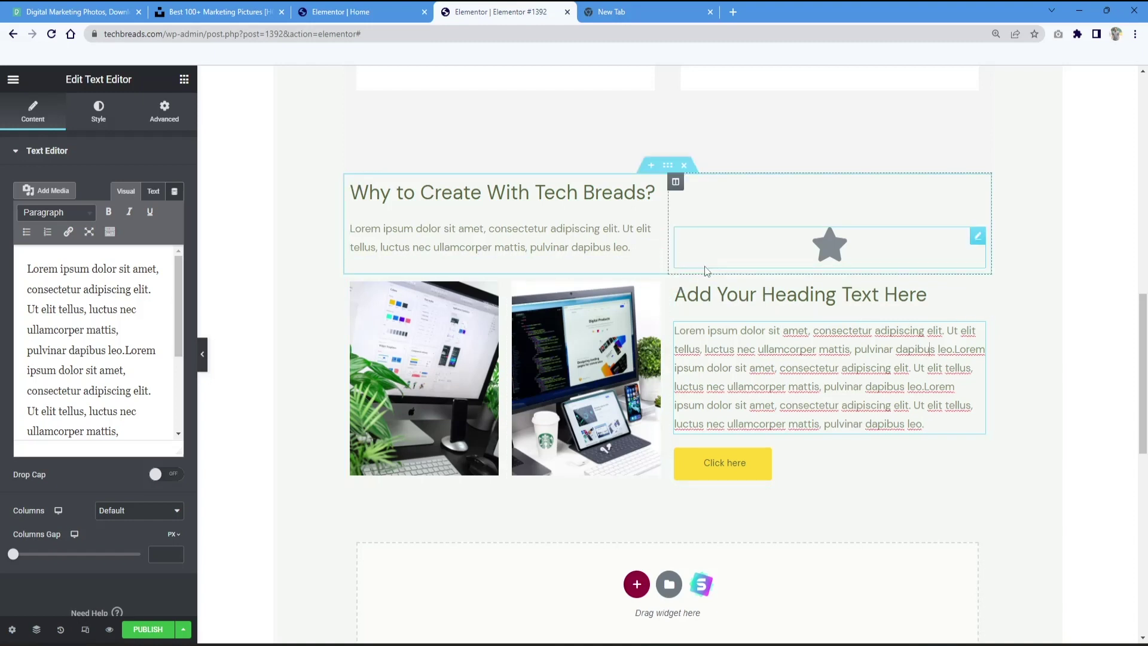
Step: Set the top and bottom margins of the "Why to Create With Tech Breads?" section to 20 px
left_click(668, 166)
left_click(139, 118)
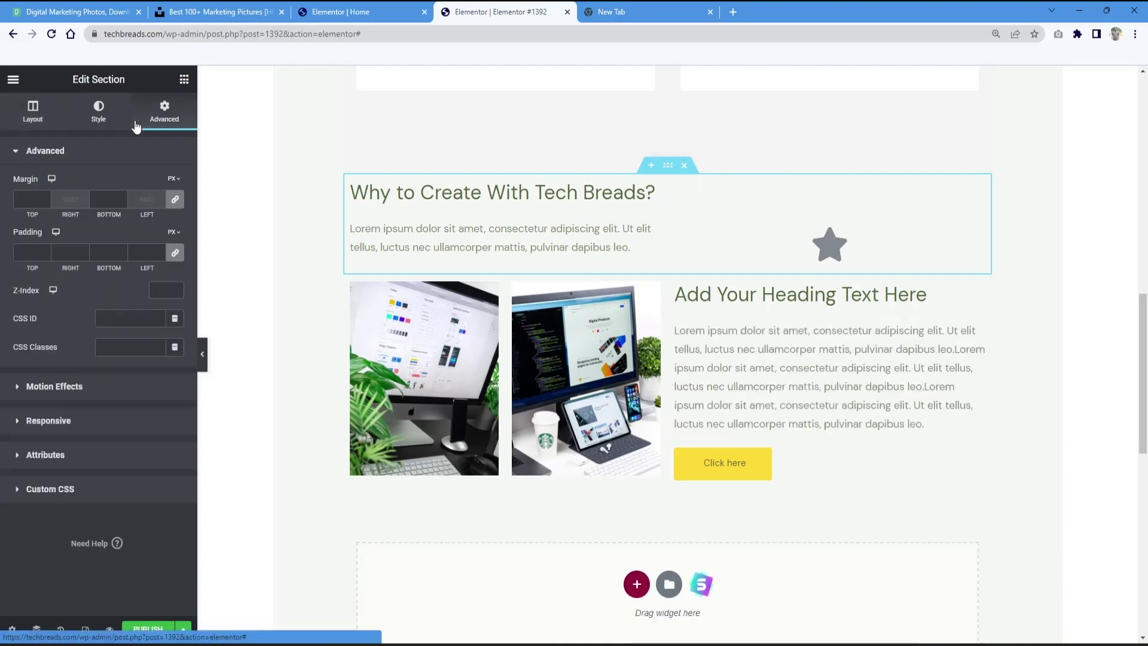
left_click(120, 202)
left_click(120, 203)
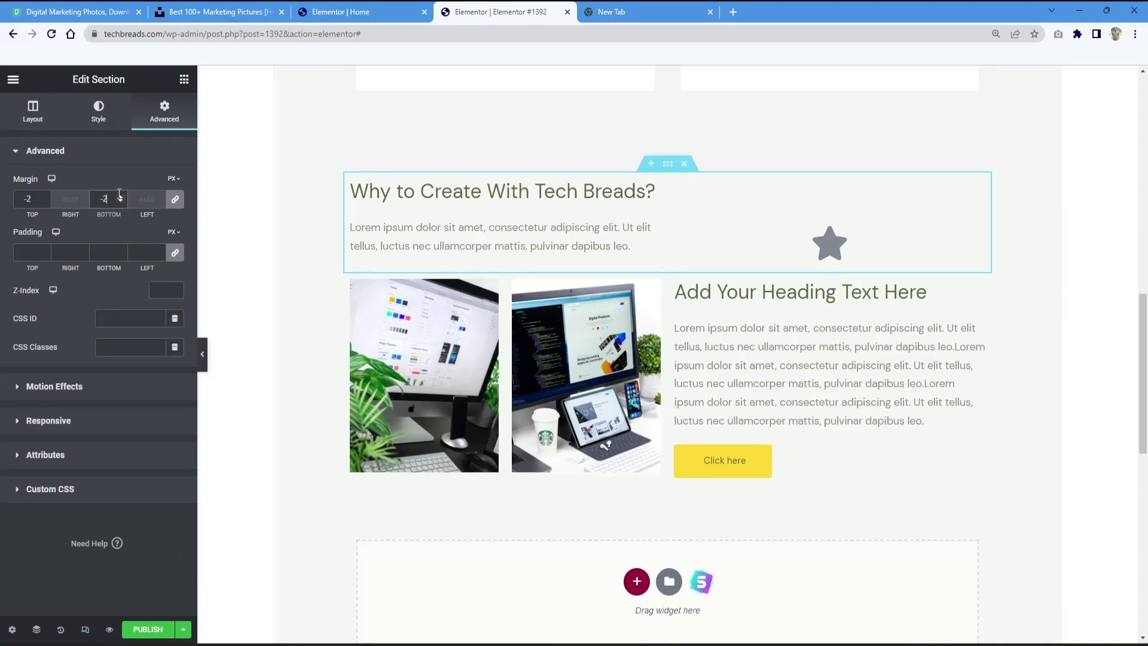
left_click(120, 197)
left_click(121, 197)
left_click(120, 197)
left_click(120, 198)
left_click(120, 197)
left_click(120, 198)
left_click(121, 198)
left_click(120, 197)
left_click(120, 198)
left_click(120, 197)
left_click(120, 198)
left_click(120, 197)
left_click(121, 197)
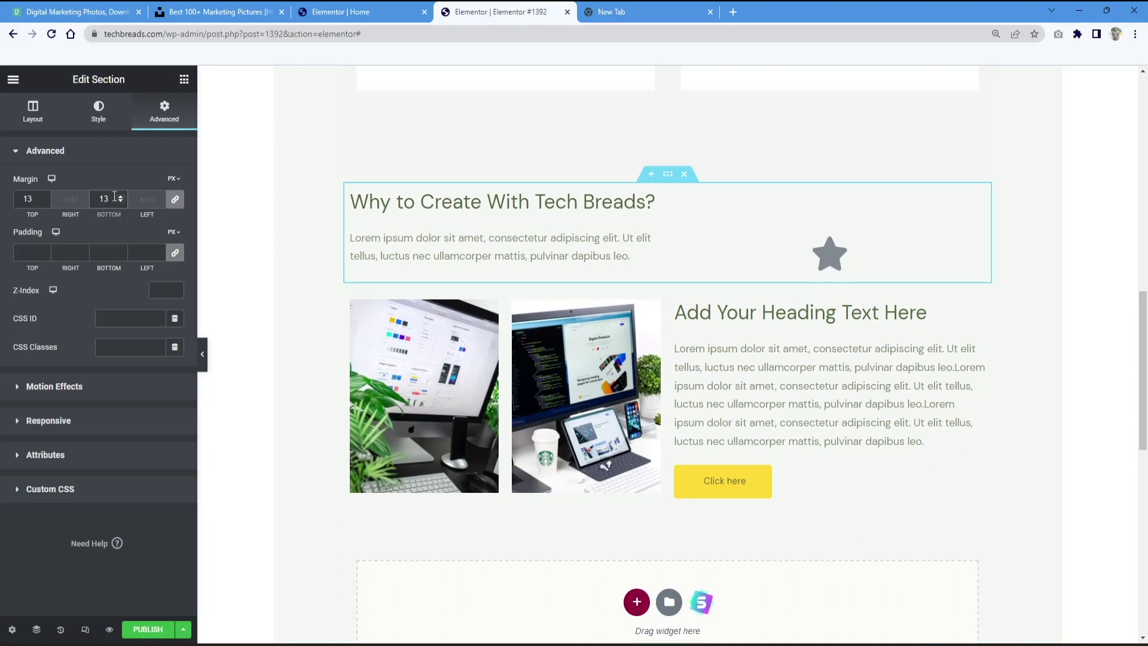
type("20")
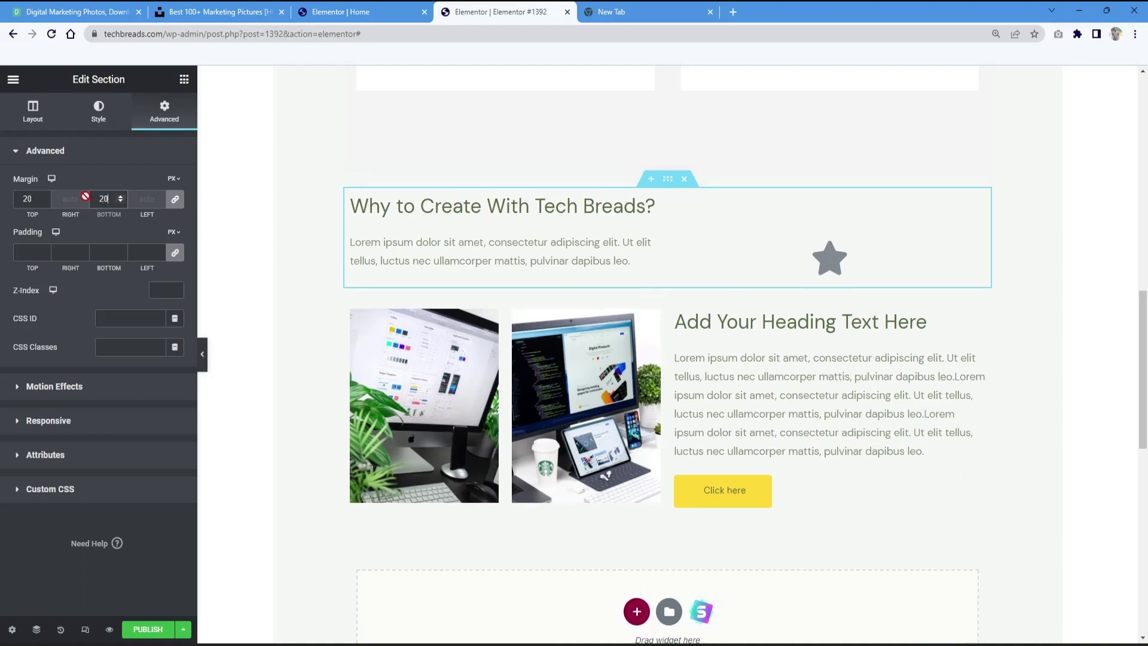
left_click(133, 156)
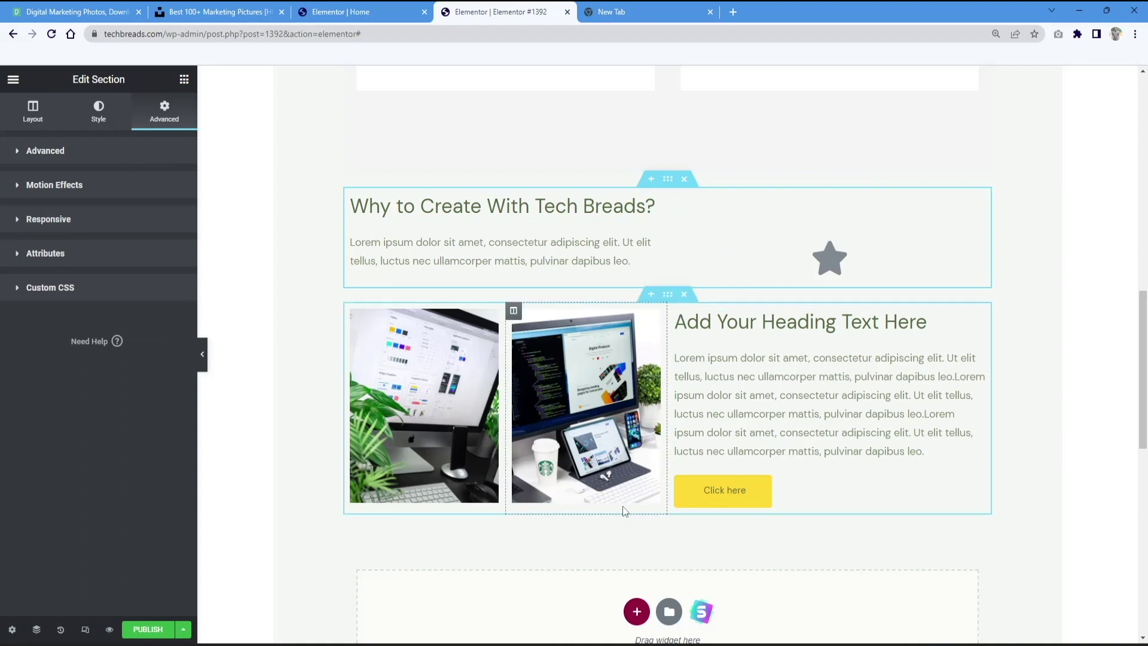
Step: Move the "This Can Be Secondary Heading" testimonial section below the two-image section
scroll(622, 507, "down", 1)
scroll(622, 507, "up", 10)
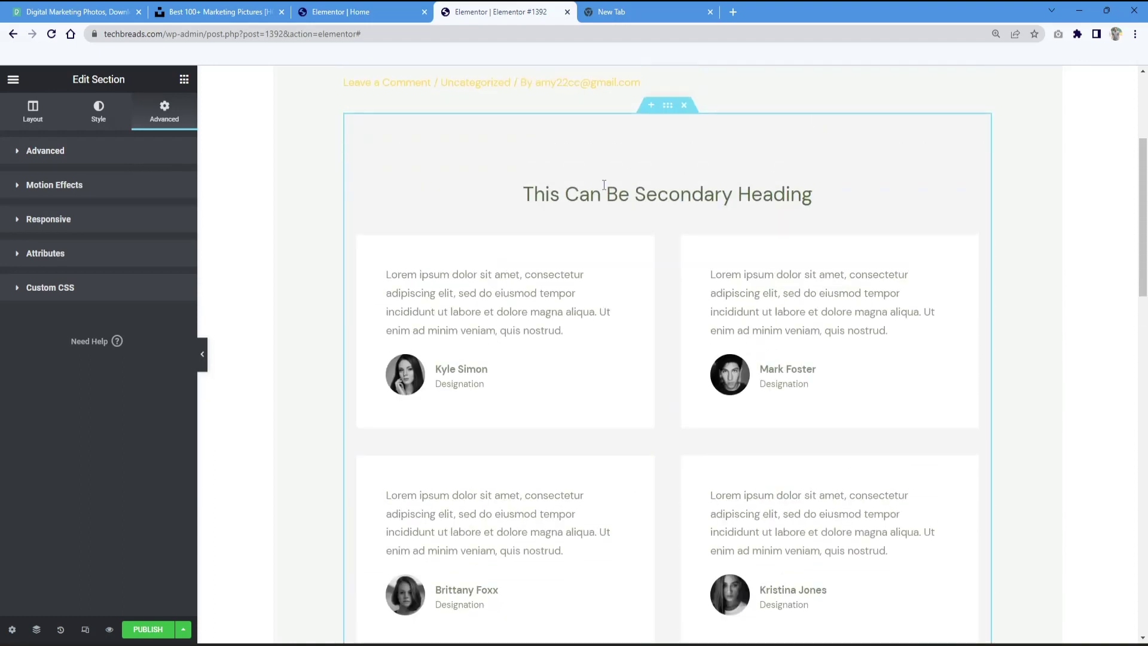
scroll(577, 163, "up", 3)
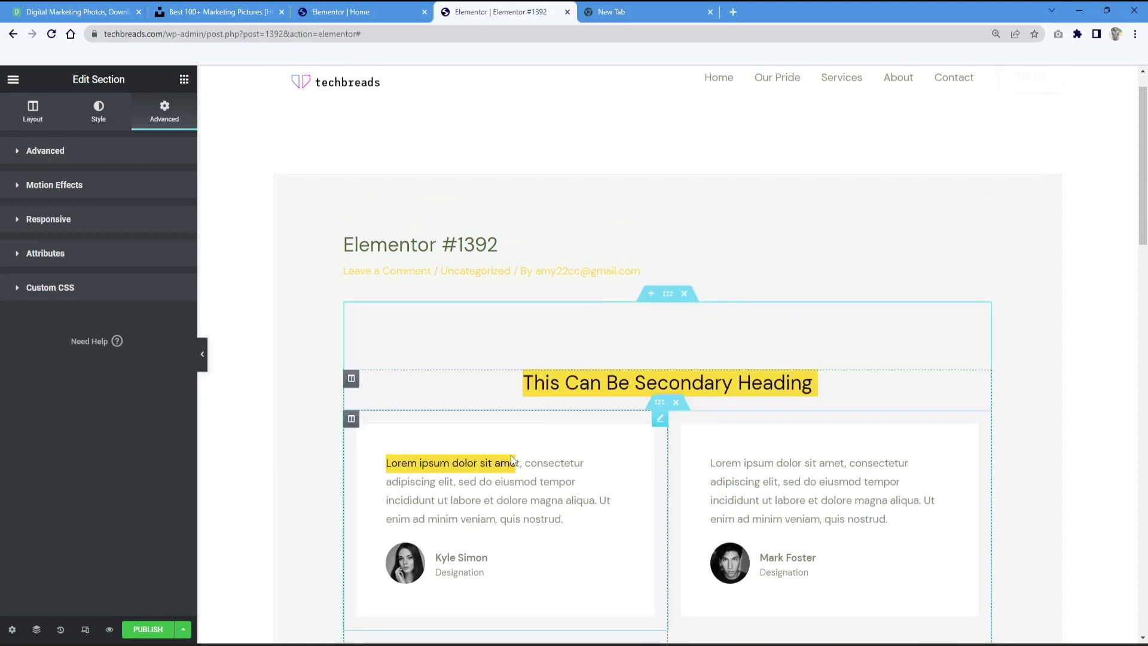
left_click_drag(668, 293, 718, 454)
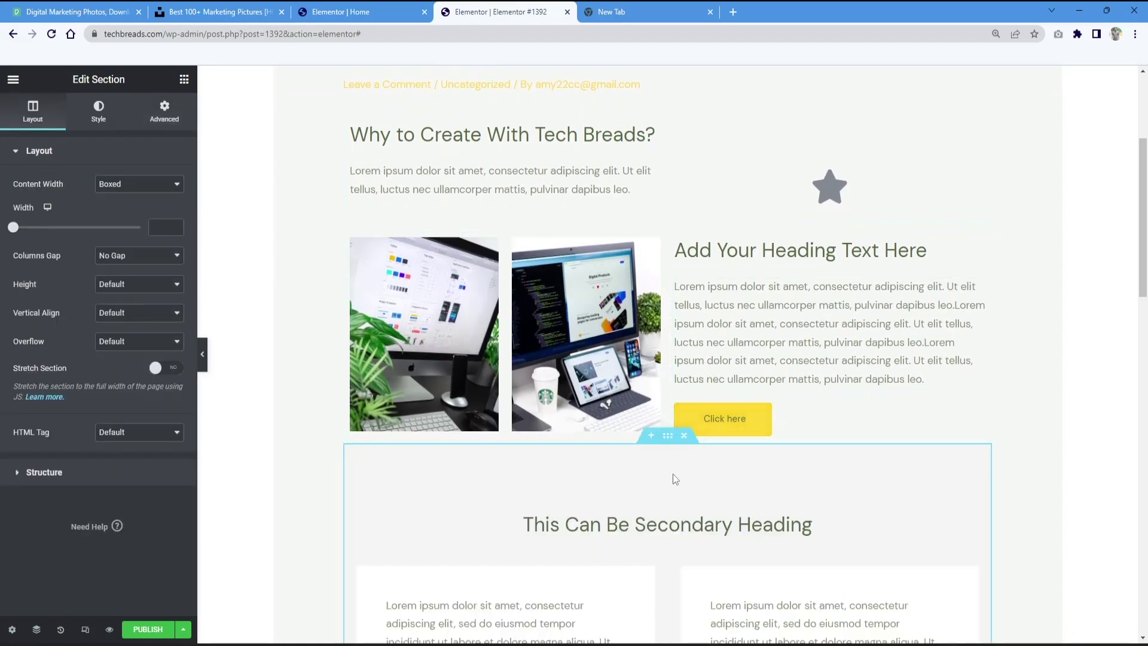
scroll(673, 473, "up", 4)
scroll(672, 472, "down", 15)
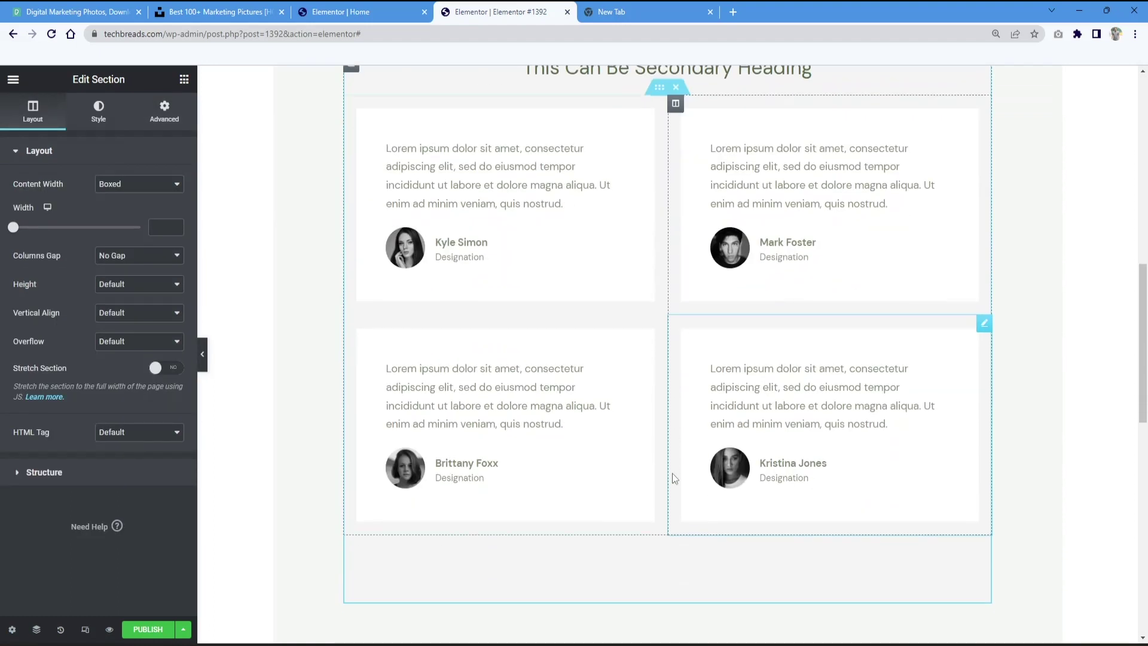
scroll(672, 472, "up", 15)
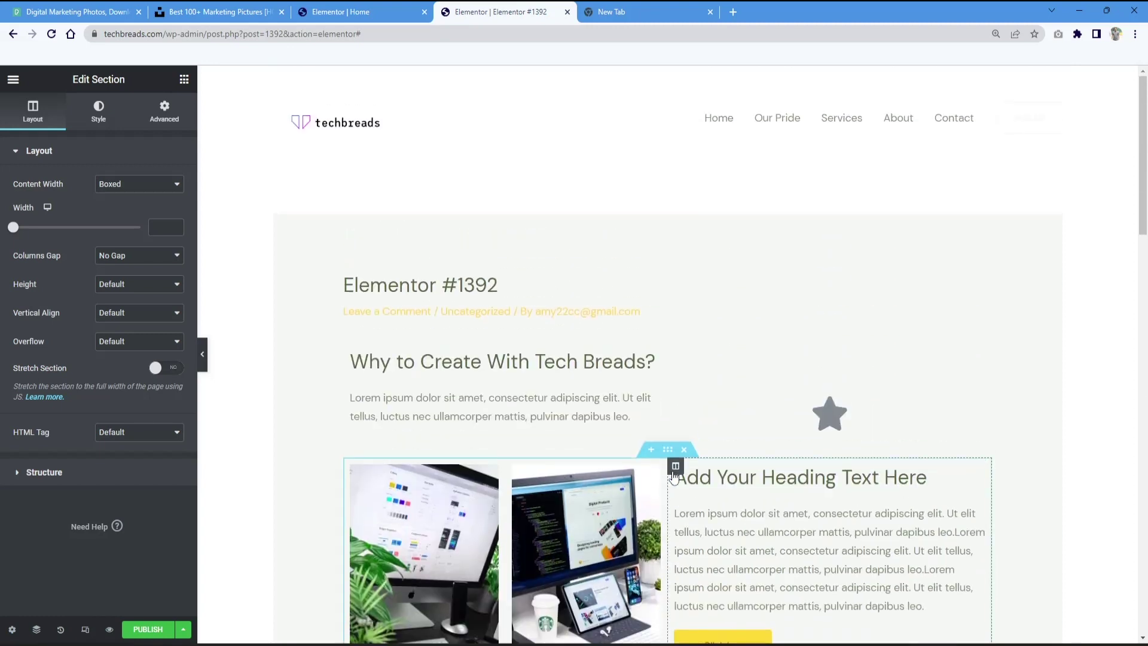
Step: Publish the post and look through its live page
left_click(137, 634)
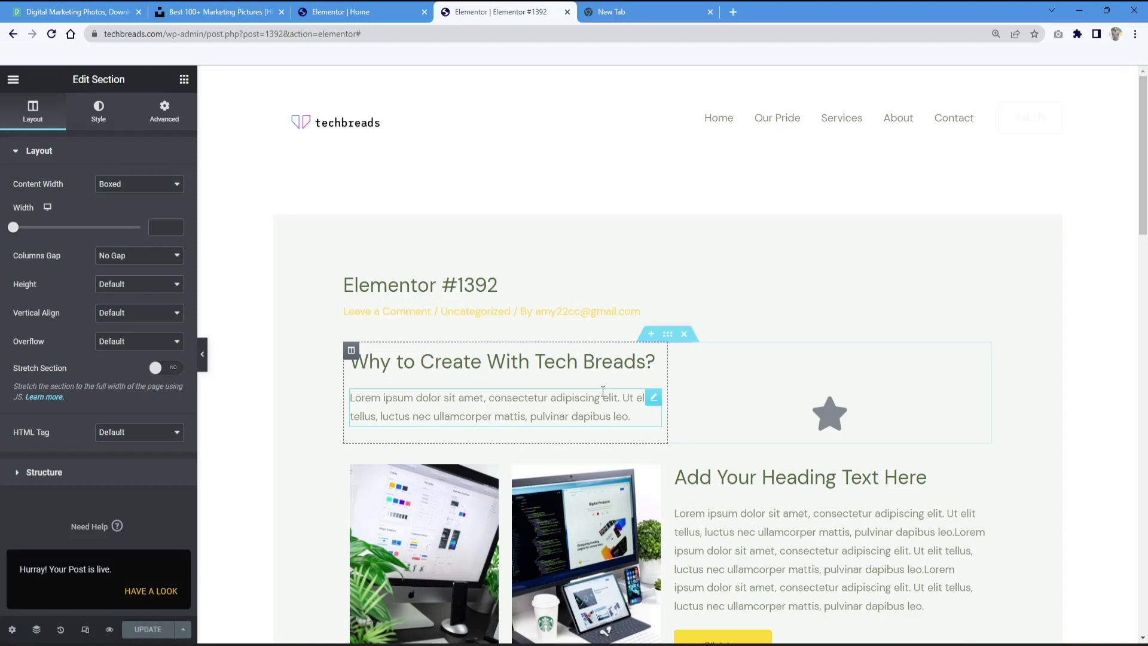
left_click(147, 591)
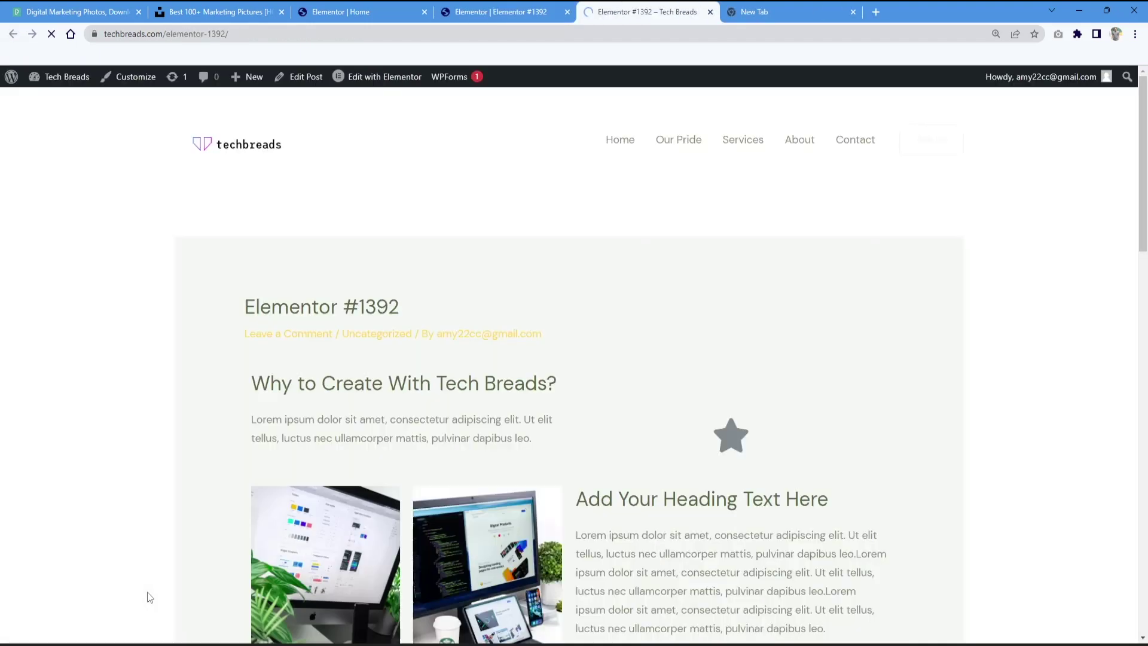
scroll(505, 469, "down", 18)
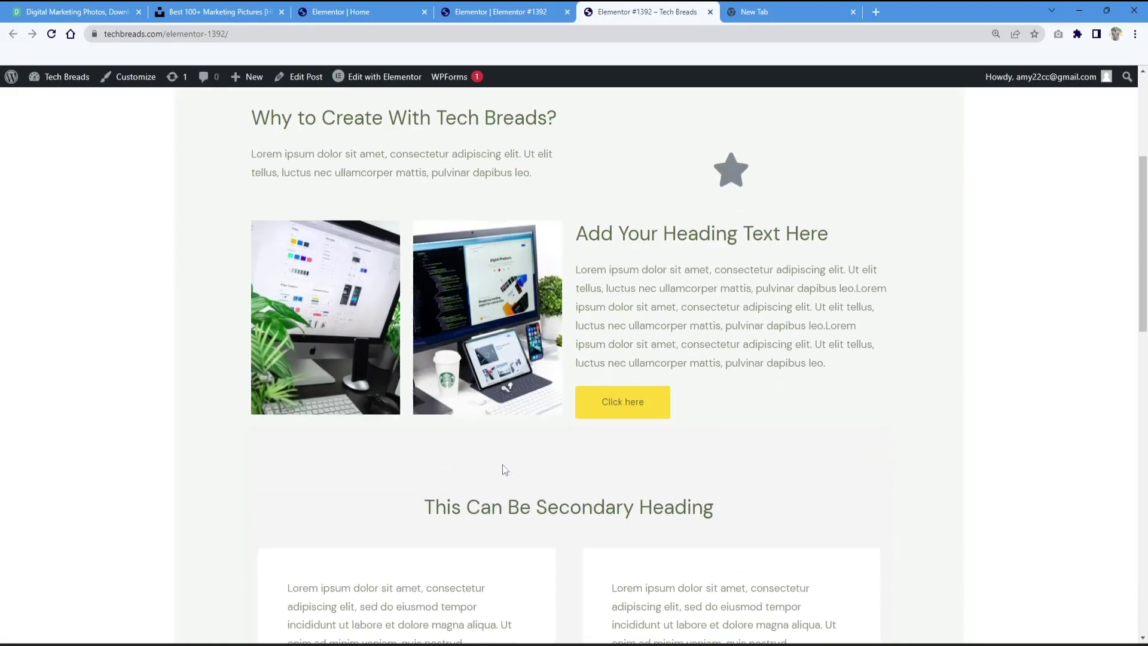
scroll(506, 503, "up", 18)
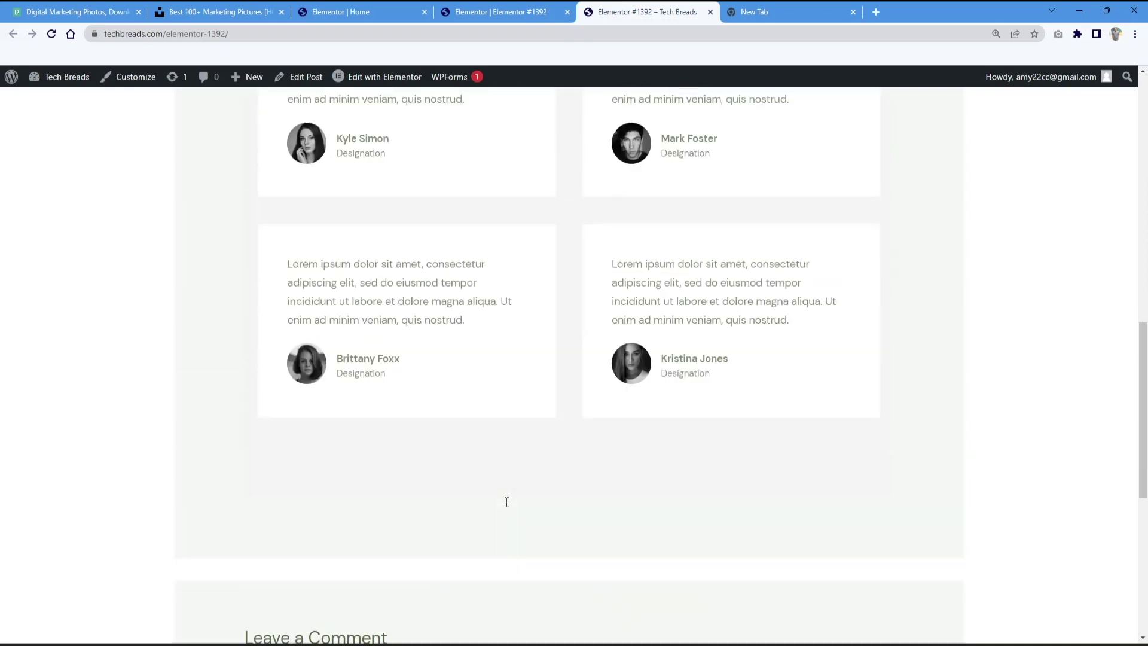
Step: Open the post "Elementor #1392" for editing and change its title to "Our First Post"
mouse_move(244, 315)
left_mouse_down()
mouse_move(417, 305)
mouse_move(261, 307)
left_mouse_up()
left_click(410, 304)
left_click(467, 307)
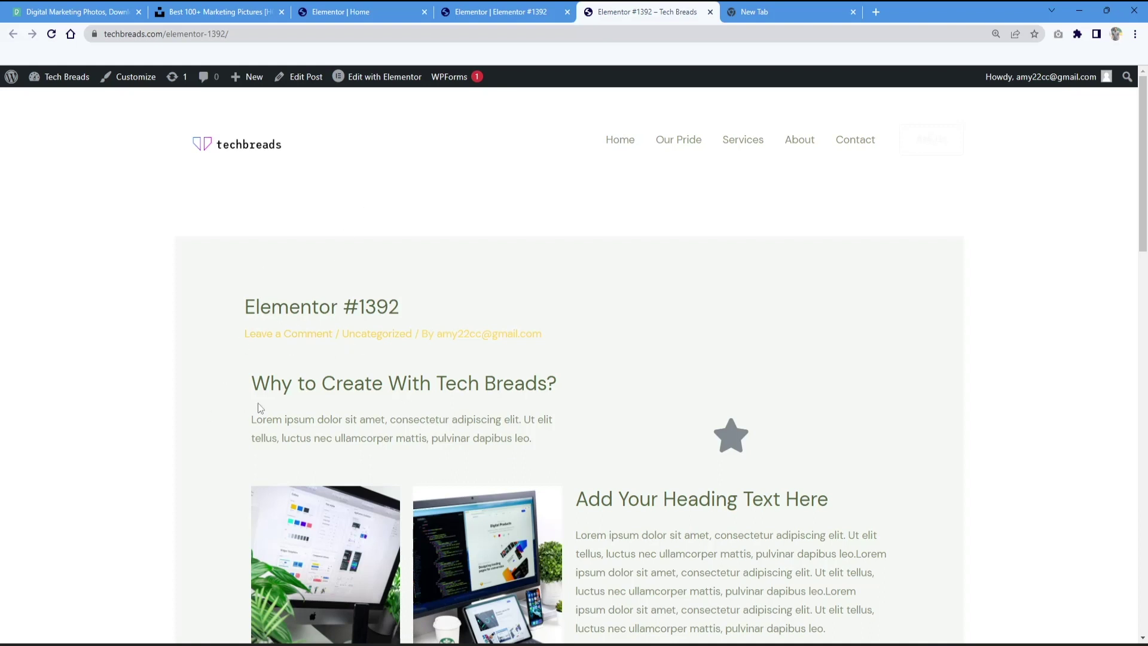
left_click(310, 77)
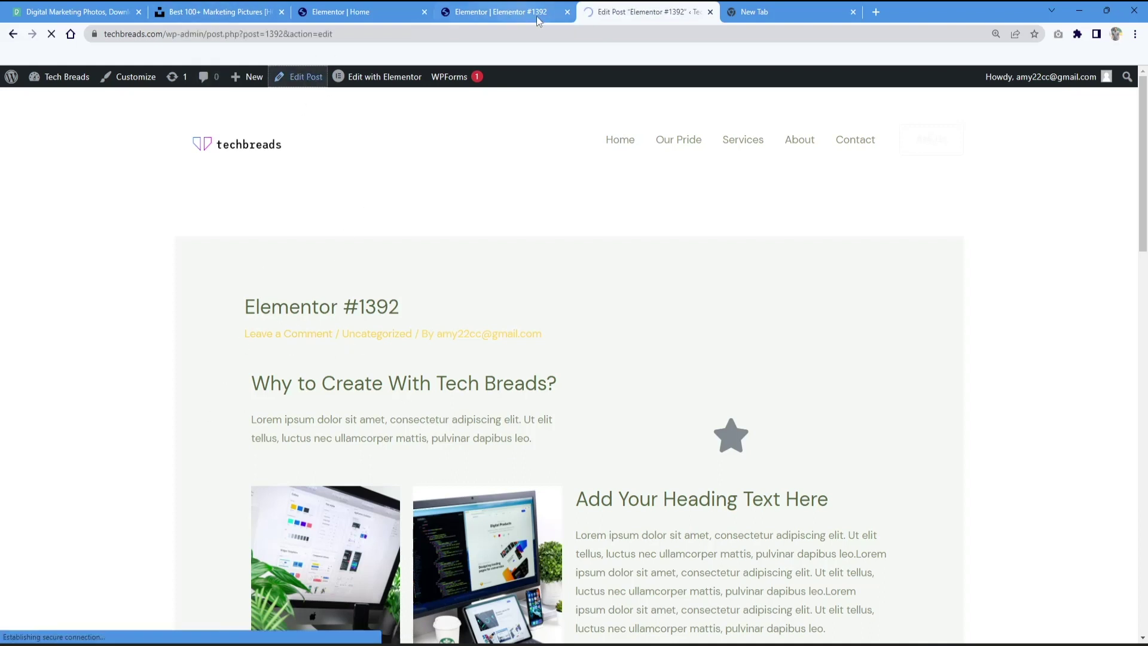
left_click(520, 190)
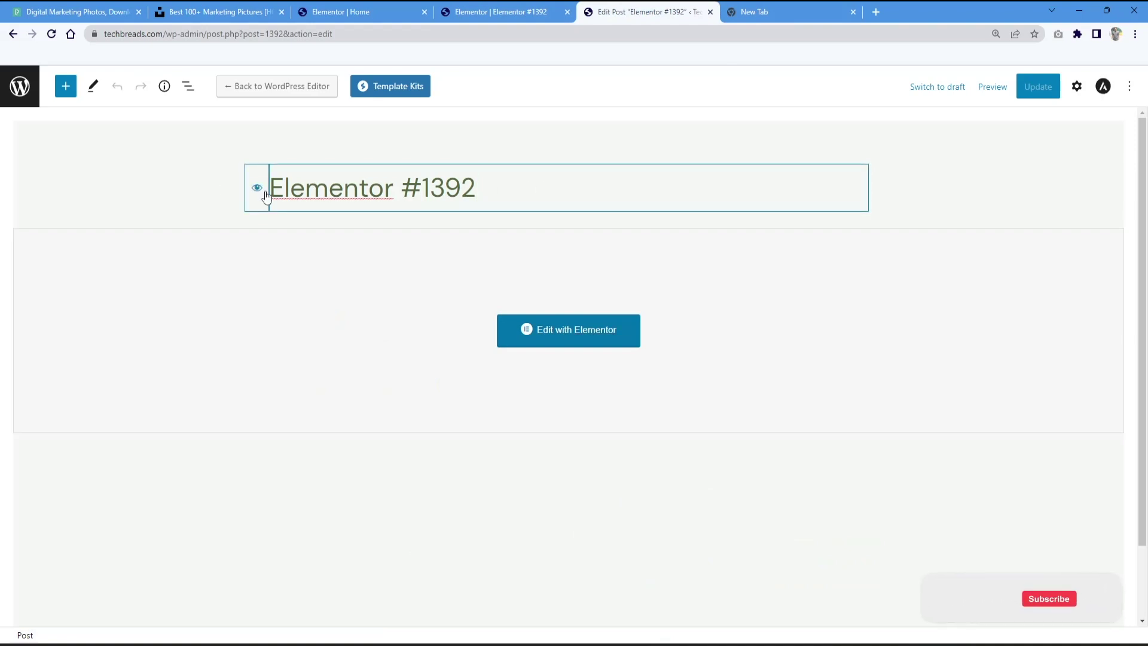
left_click_drag(273, 189, 809, 171)
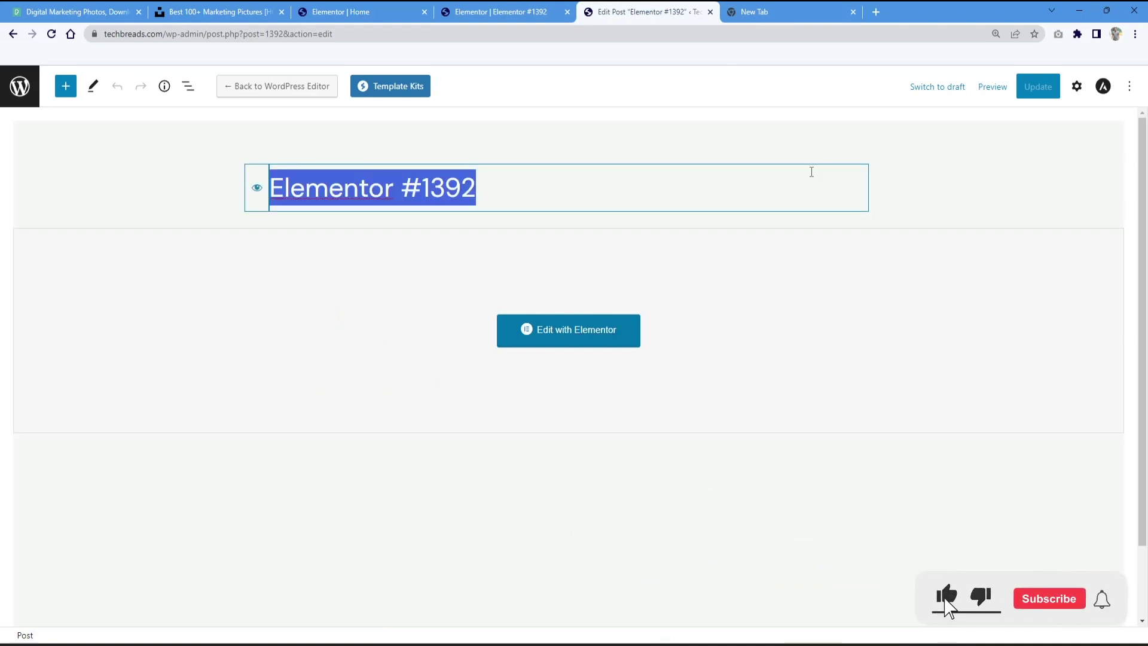
type("Ourr F")
key("BackSpace")
key("BackSpace")
key("BackSpace")
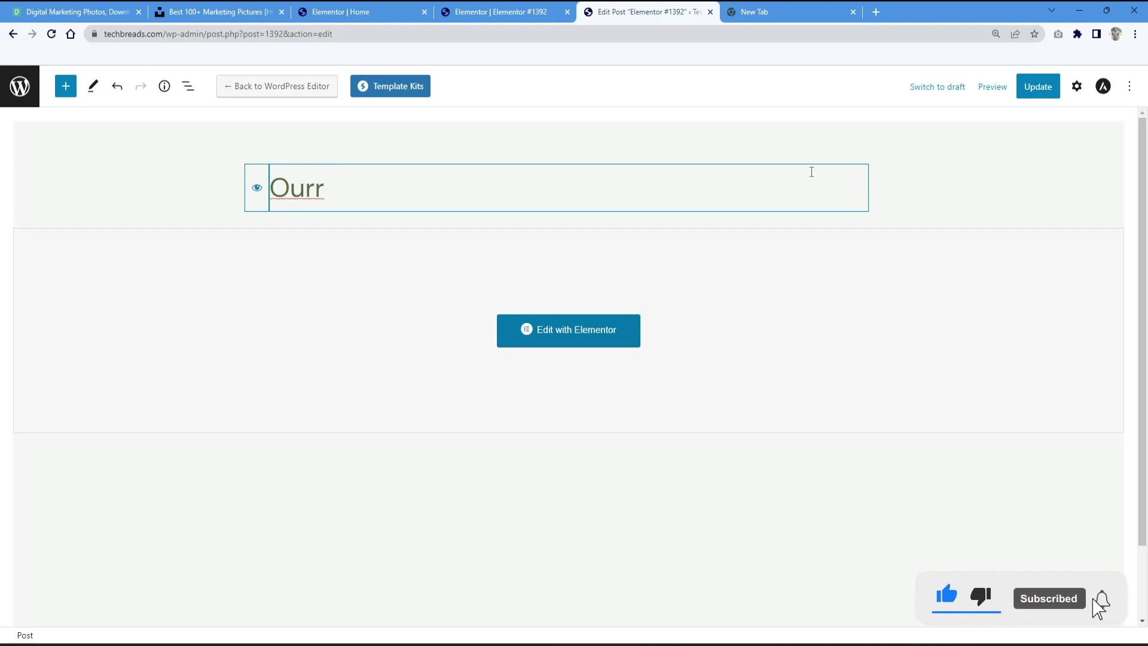
type("First Post")
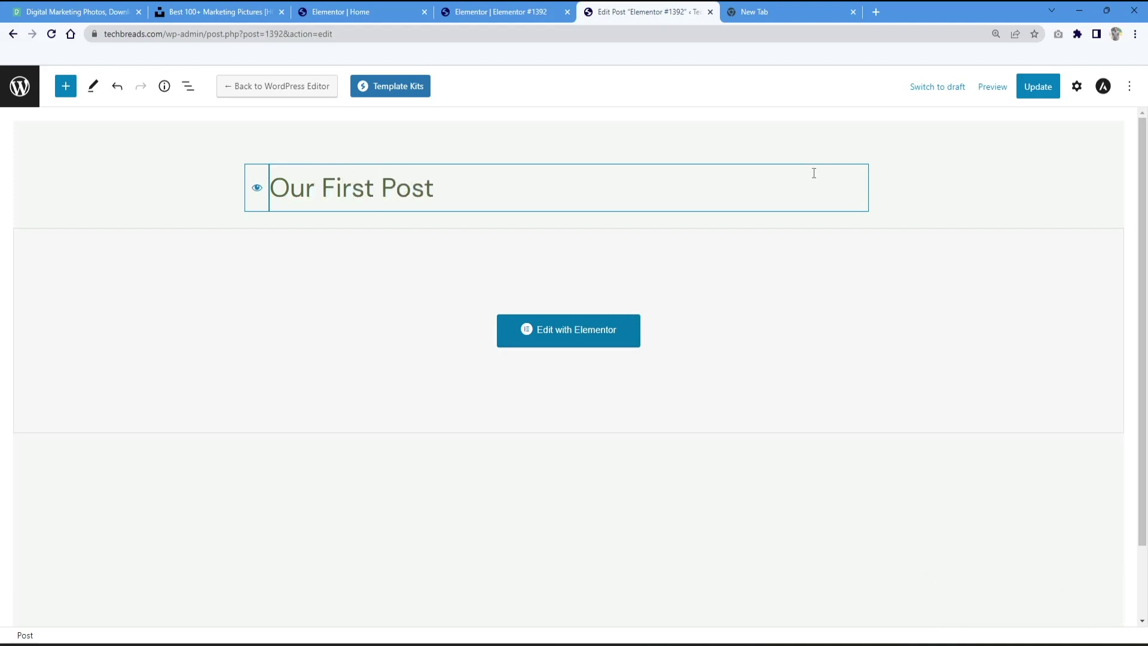
left_click(1130, 87)
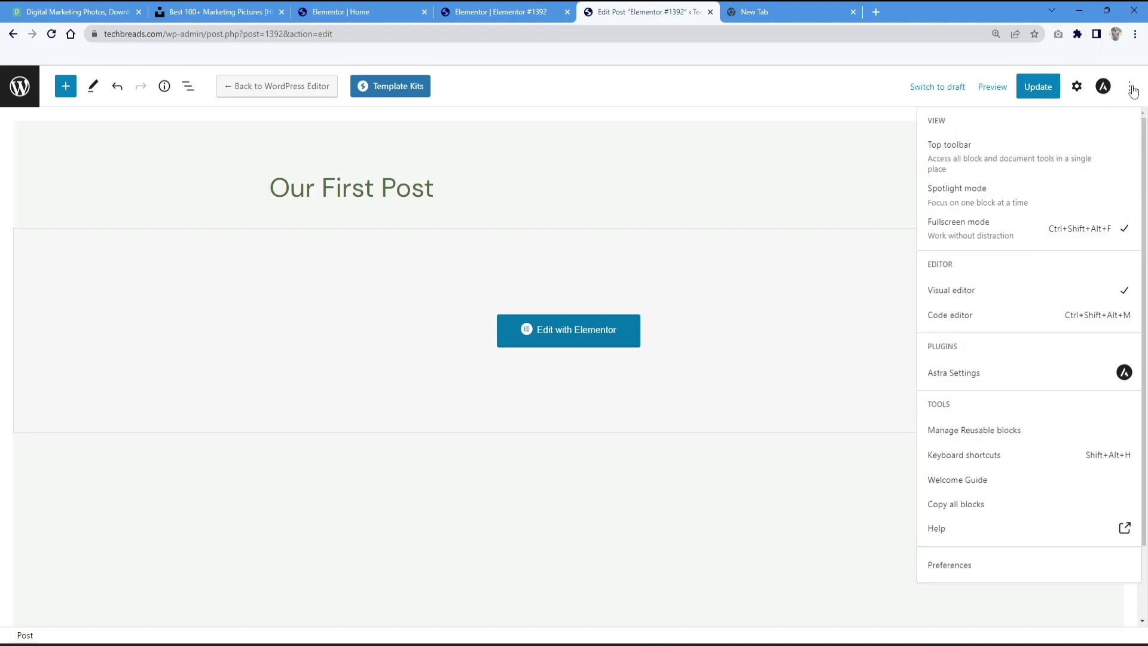
left_click(956, 314)
left_click(965, 292)
left_click(1119, 94)
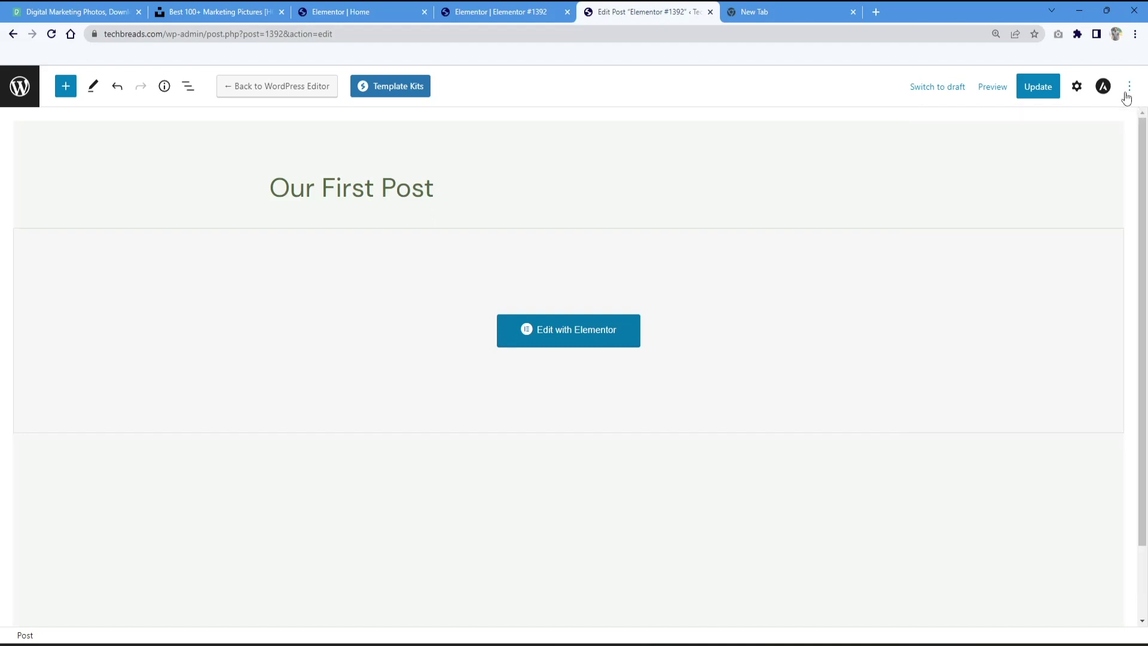
Step: Add a new category "Website Design" to the post and remove it from Uncategorized
left_click(1076, 88)
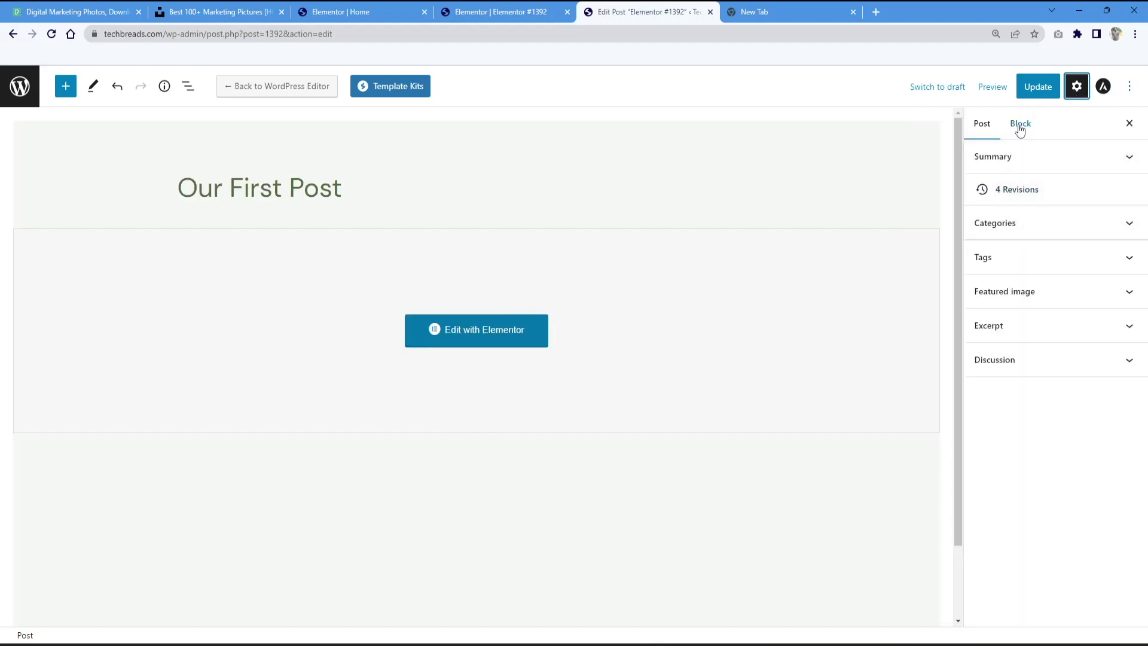
left_click(1015, 169)
left_click(1016, 171)
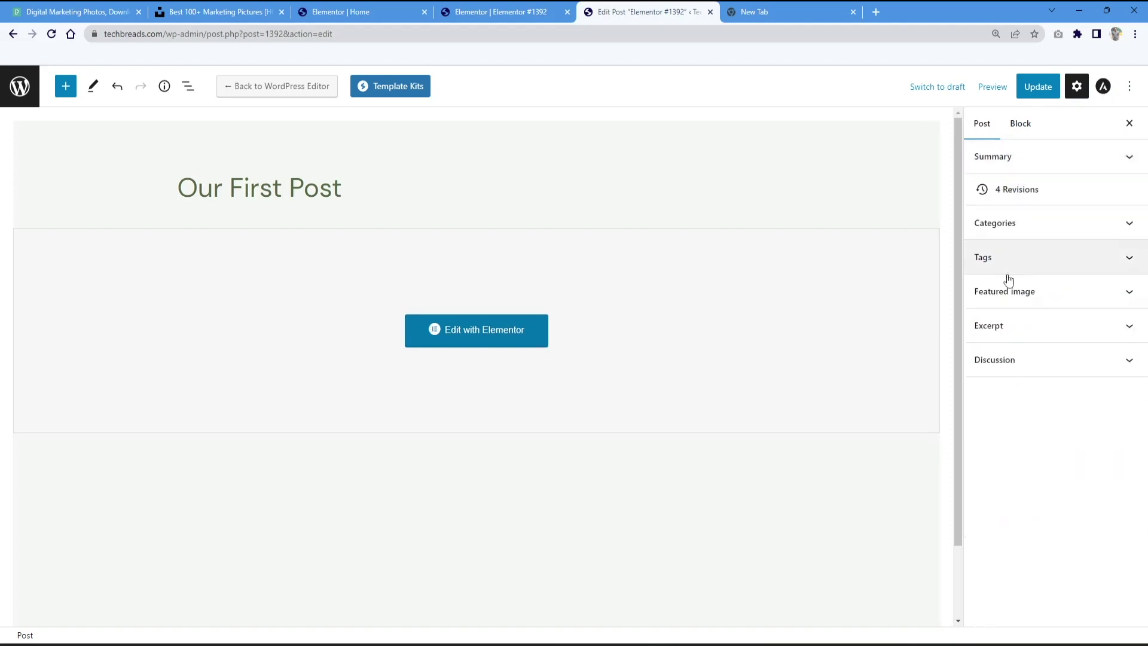
left_click(1015, 257)
left_click(1019, 232)
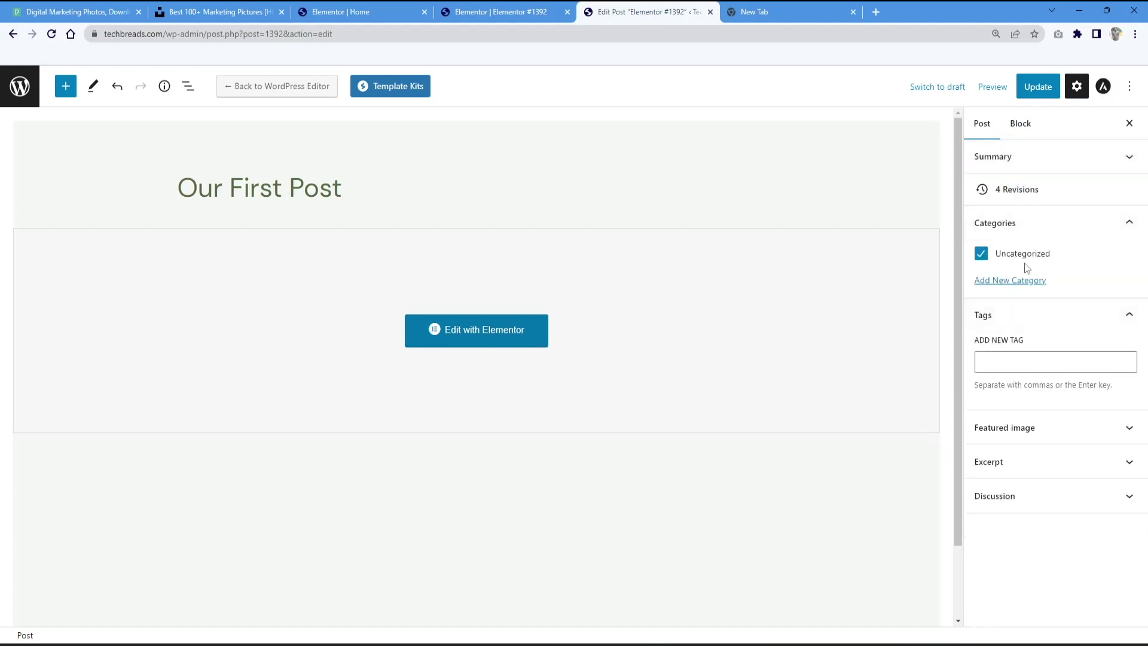
left_click(987, 284)
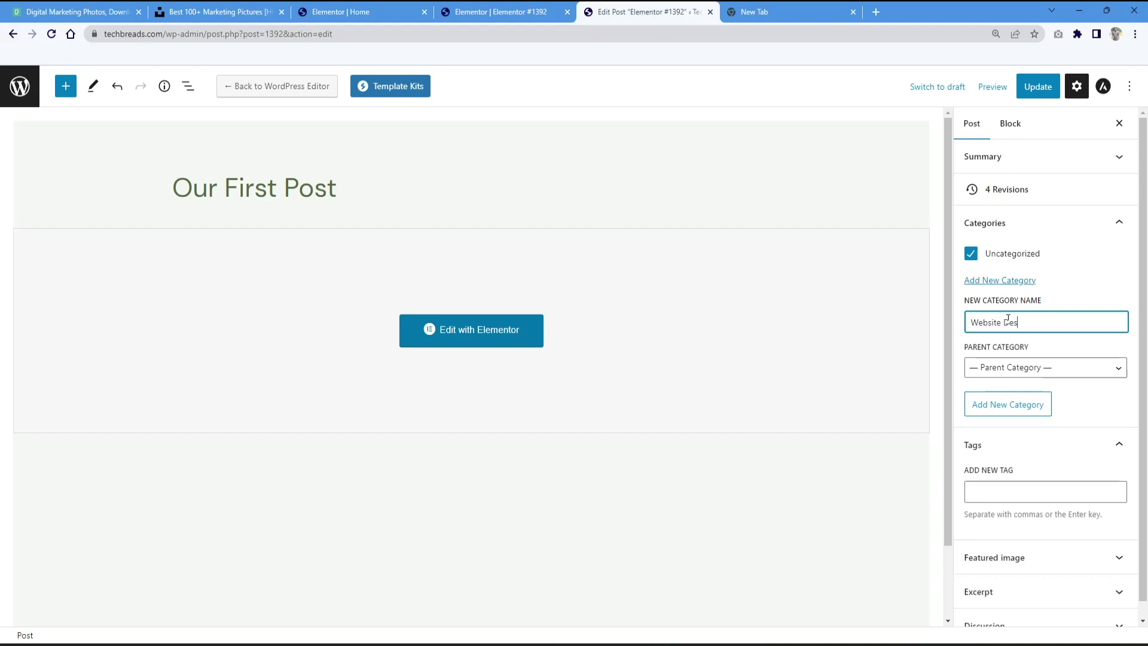
left_click(1008, 404)
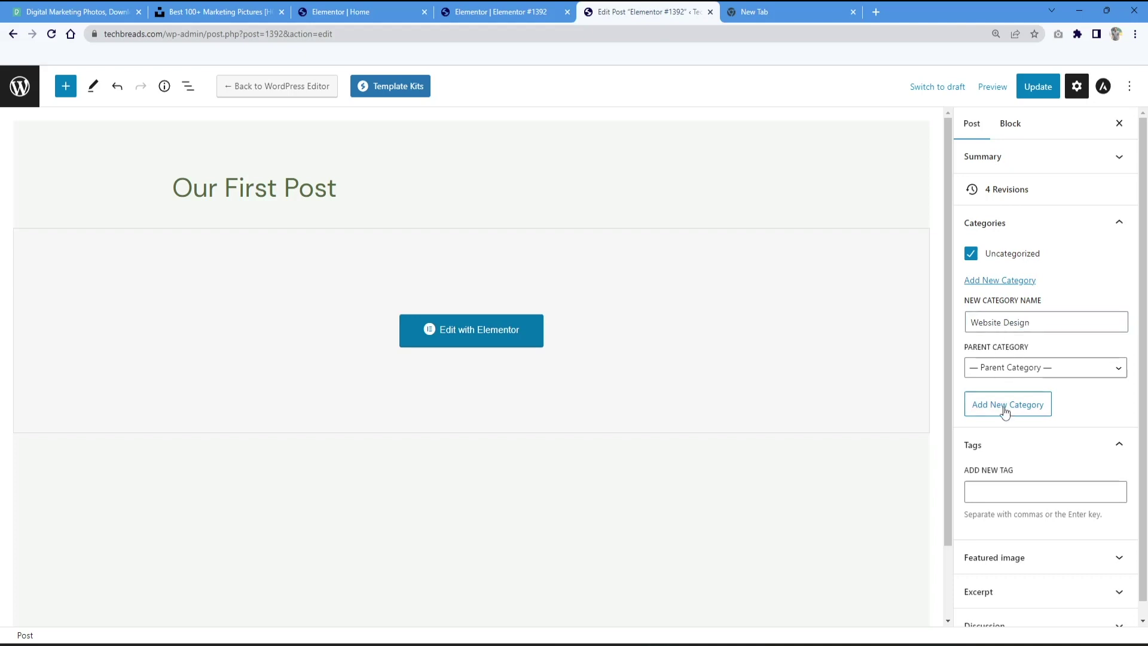
left_click(972, 256)
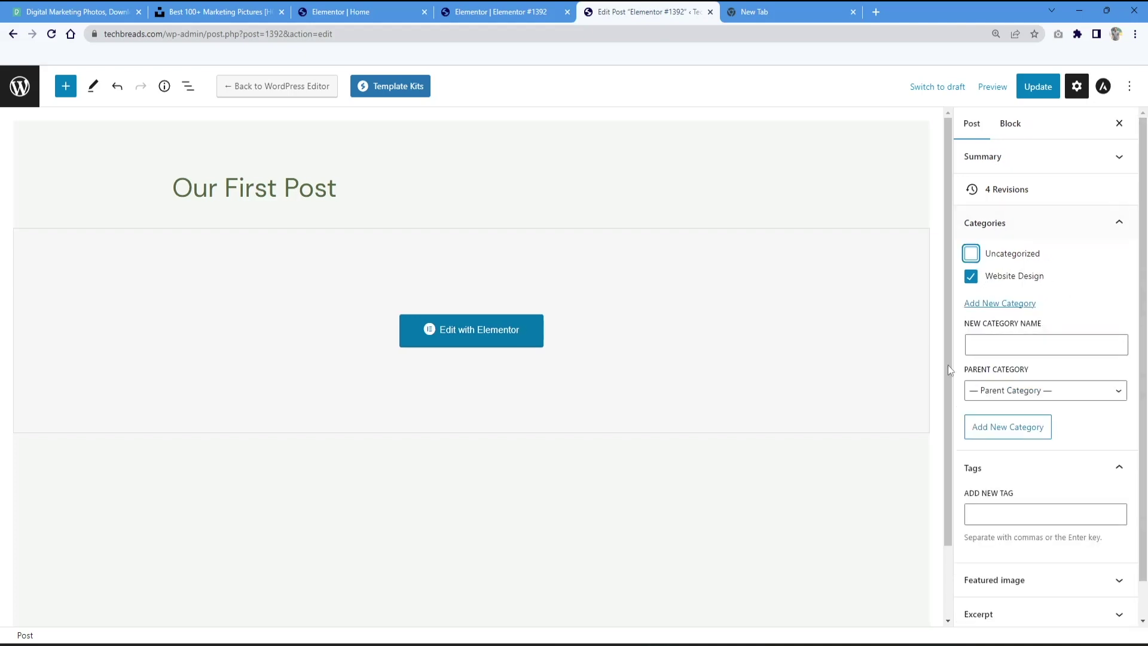
Step: Add the tags "First Site" and "Website creaation" to the post
scroll(996, 505, "down", 1)
left_click(1003, 467)
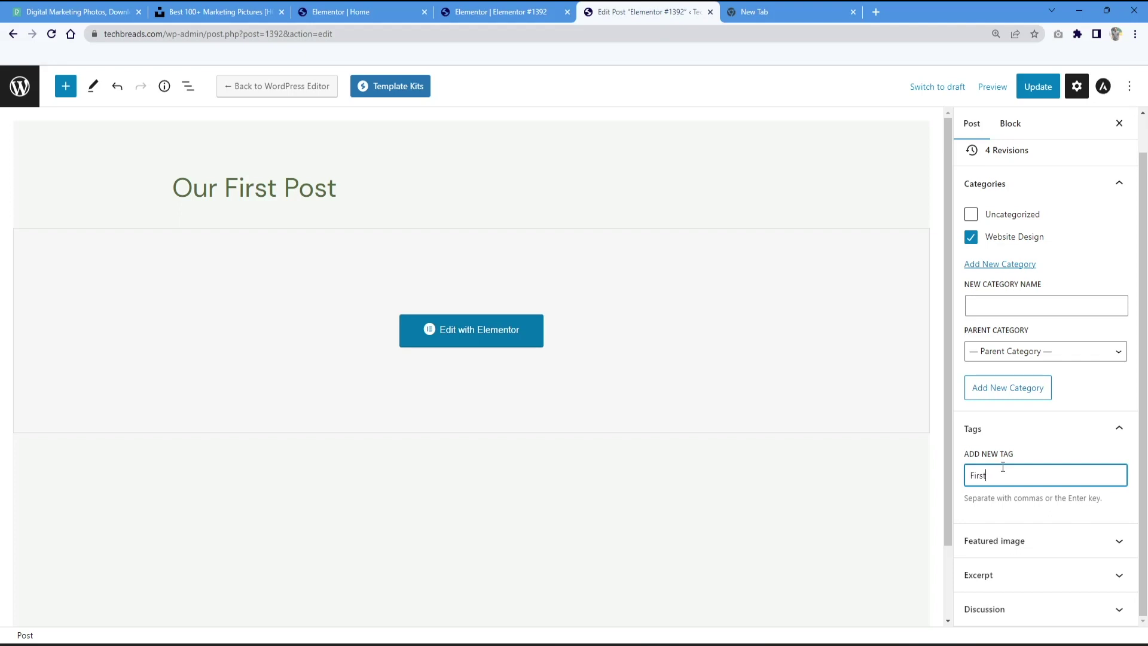
type("First Site")
key("Return")
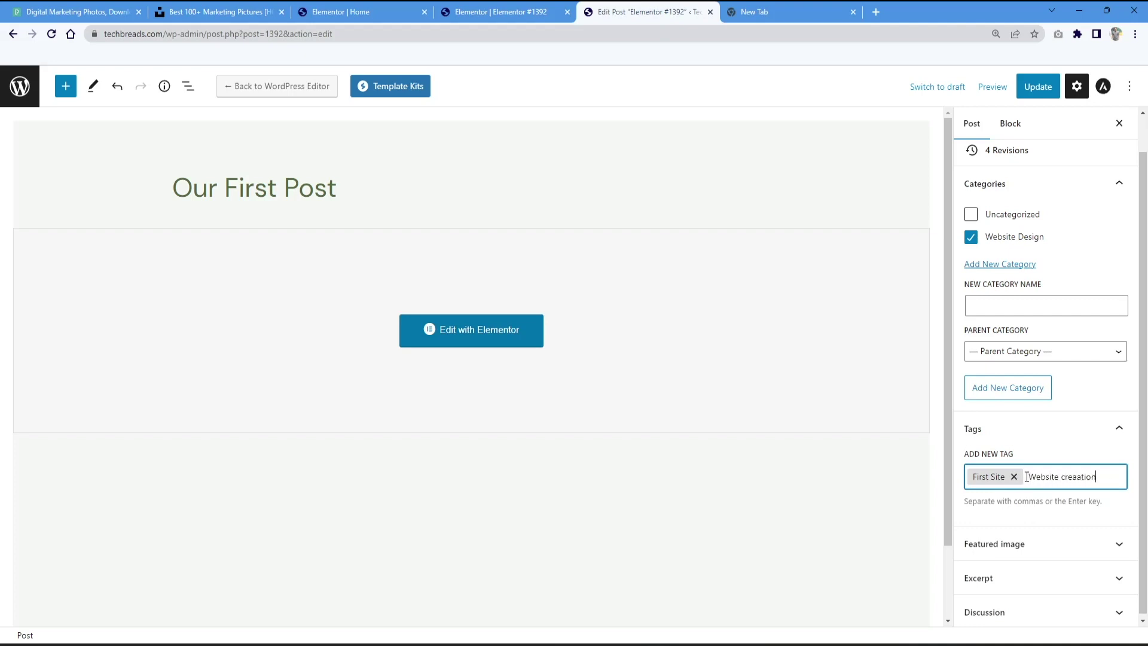
key("Return")
Step: Set the purple-lit desktop monitor photo from the media library as featured image, shown in post lists only and hidden in the single post view
left_click(1012, 567)
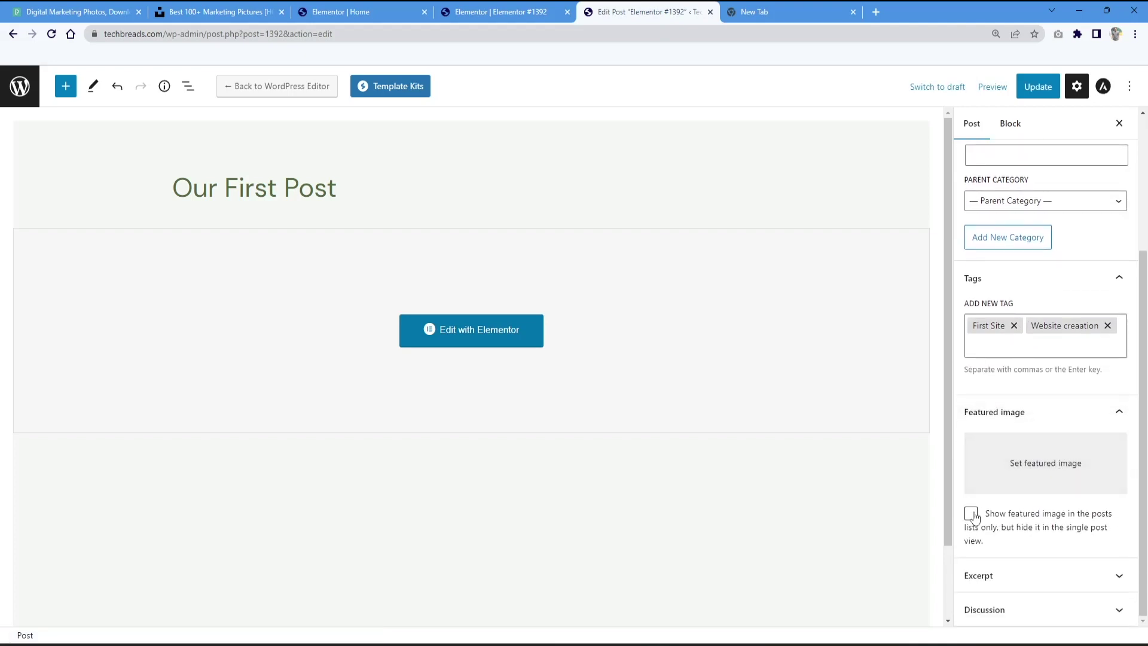
left_click(1016, 470)
scroll(774, 353, "down", 3)
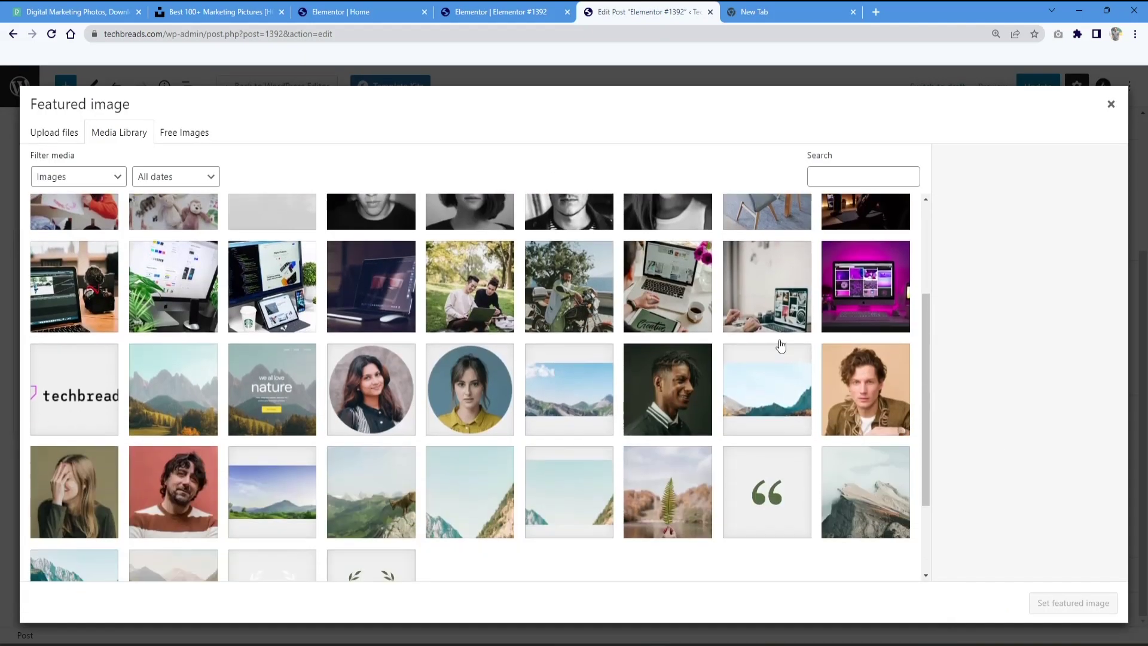
left_click(772, 281)
left_click(897, 302)
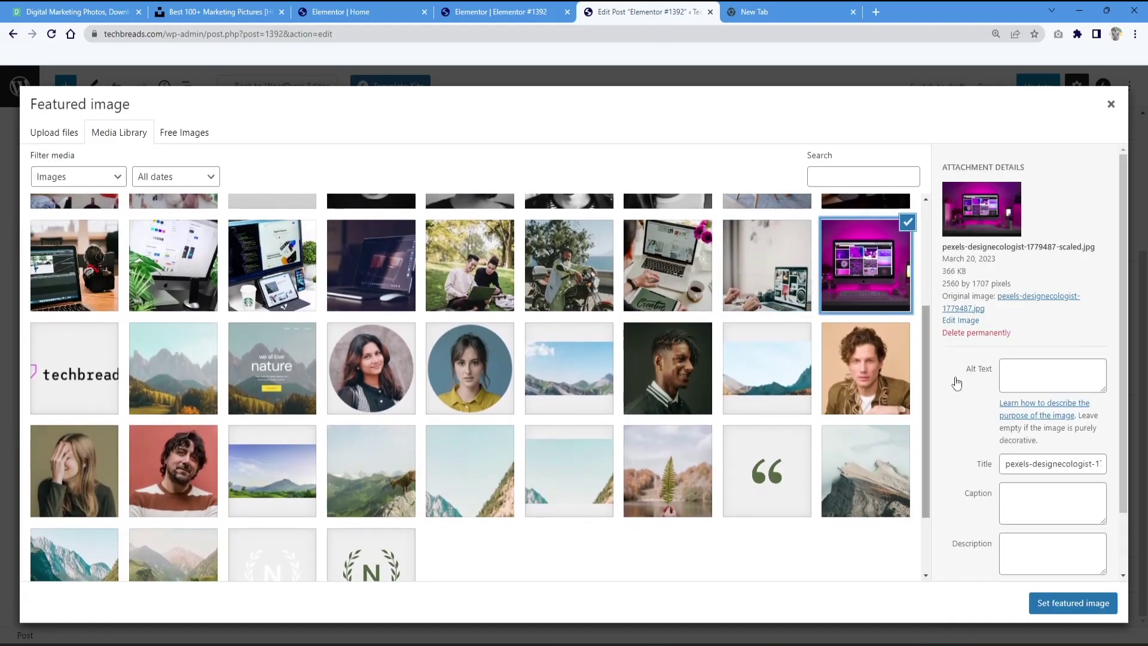
left_click(1082, 604)
scroll(1057, 491, "down", 3)
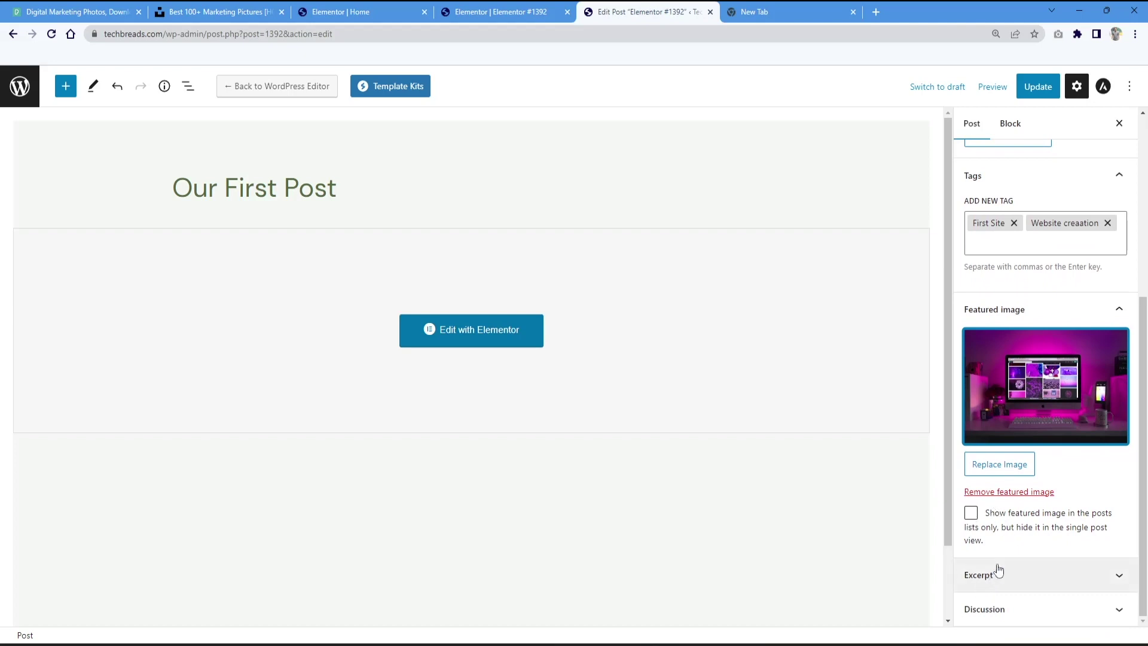
left_click(992, 575)
left_click(973, 436)
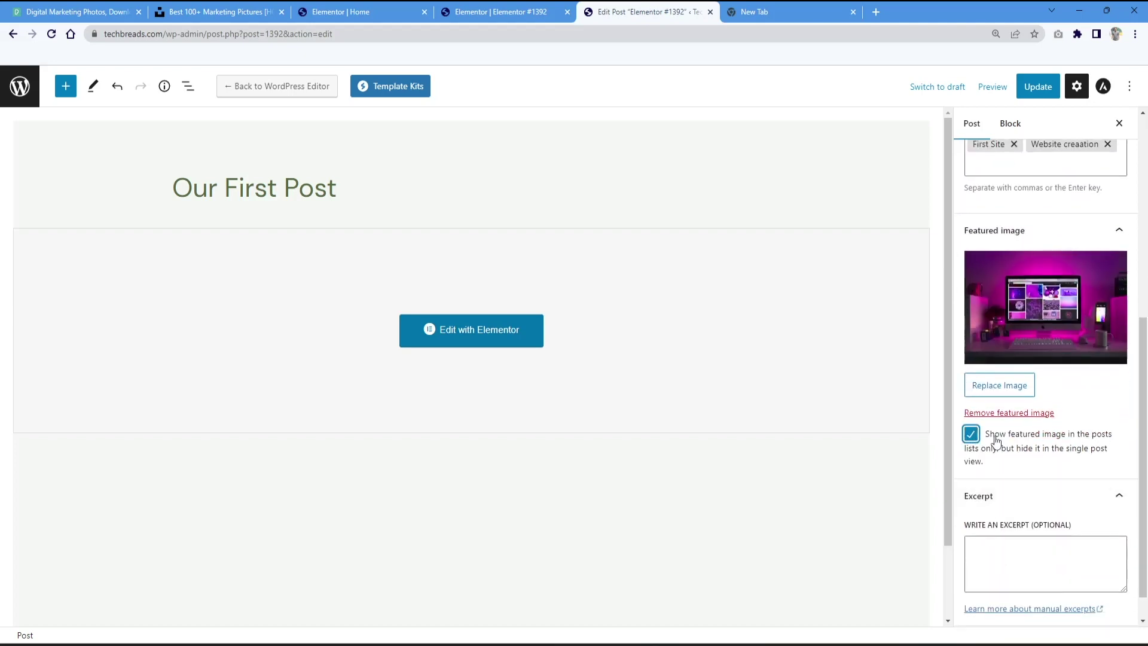
scroll(1025, 530, "down", 1)
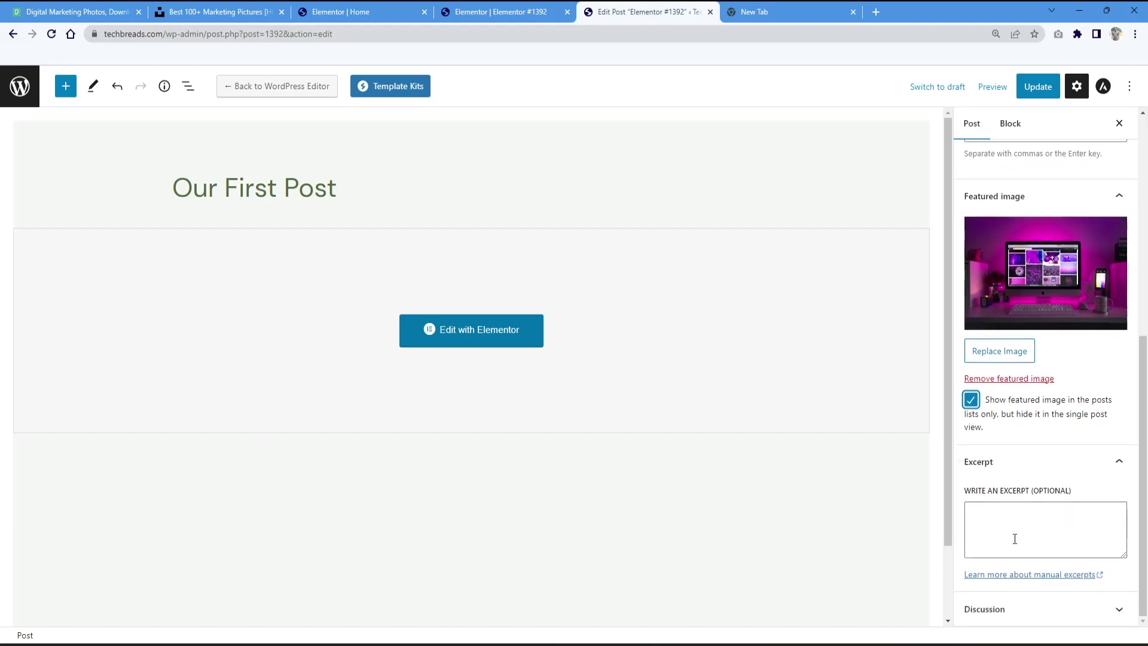
scroll(1015, 538, "up", 10)
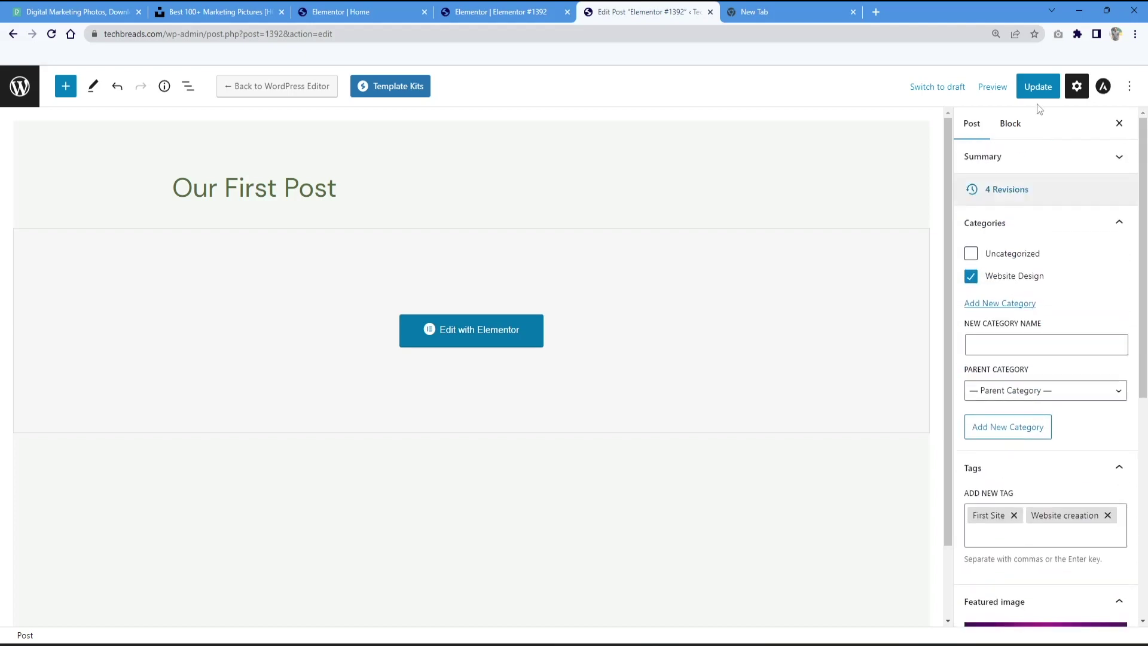
left_click(1068, 223)
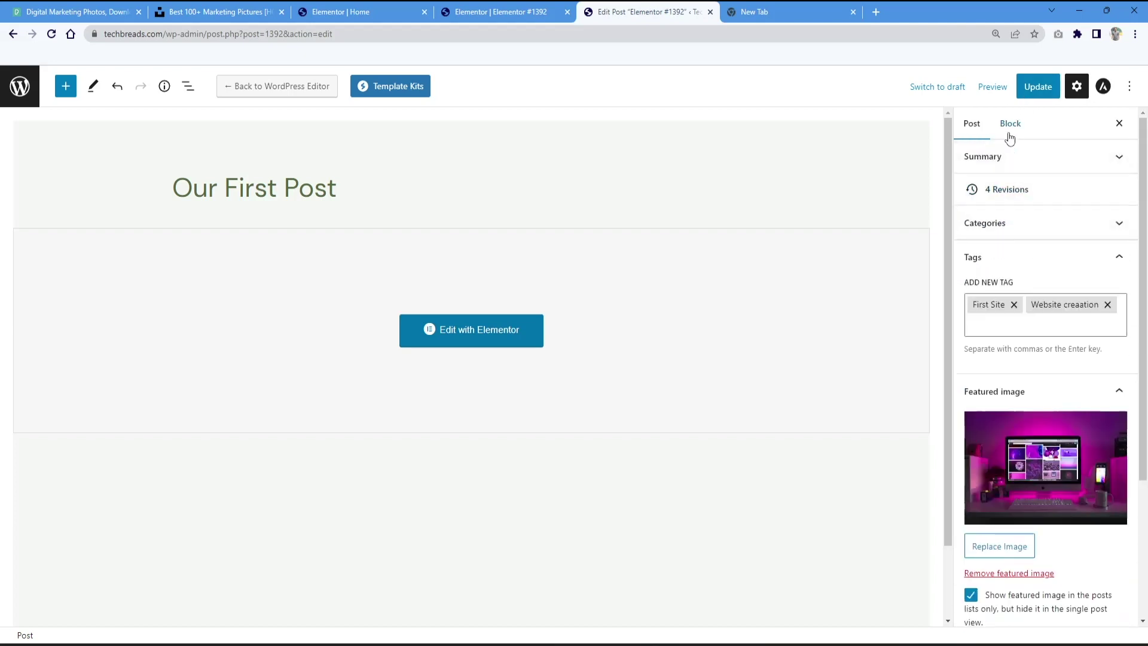
scroll(1014, 212, "down", 3)
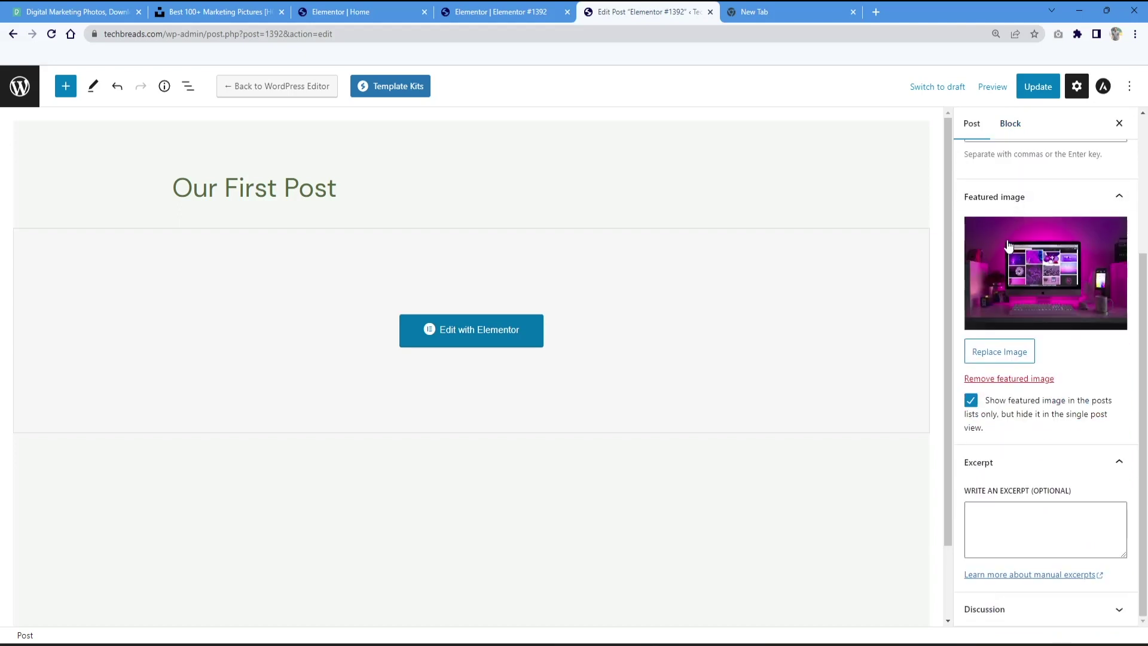
scroll(638, 147, "down", 1)
left_click(93, 87)
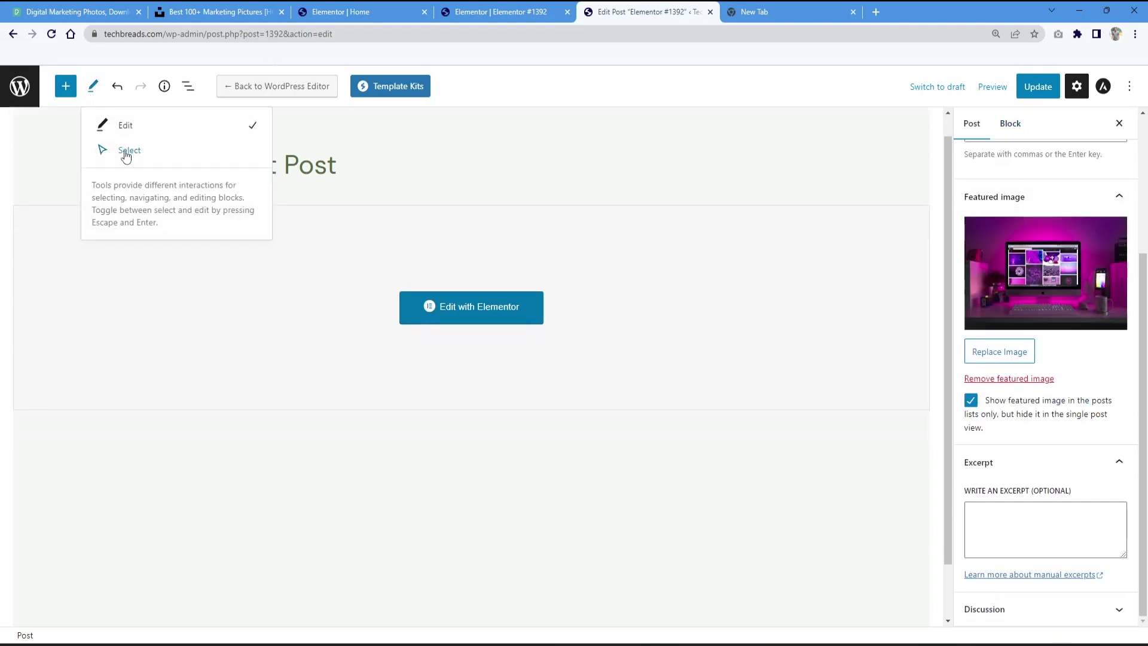
left_click(94, 88)
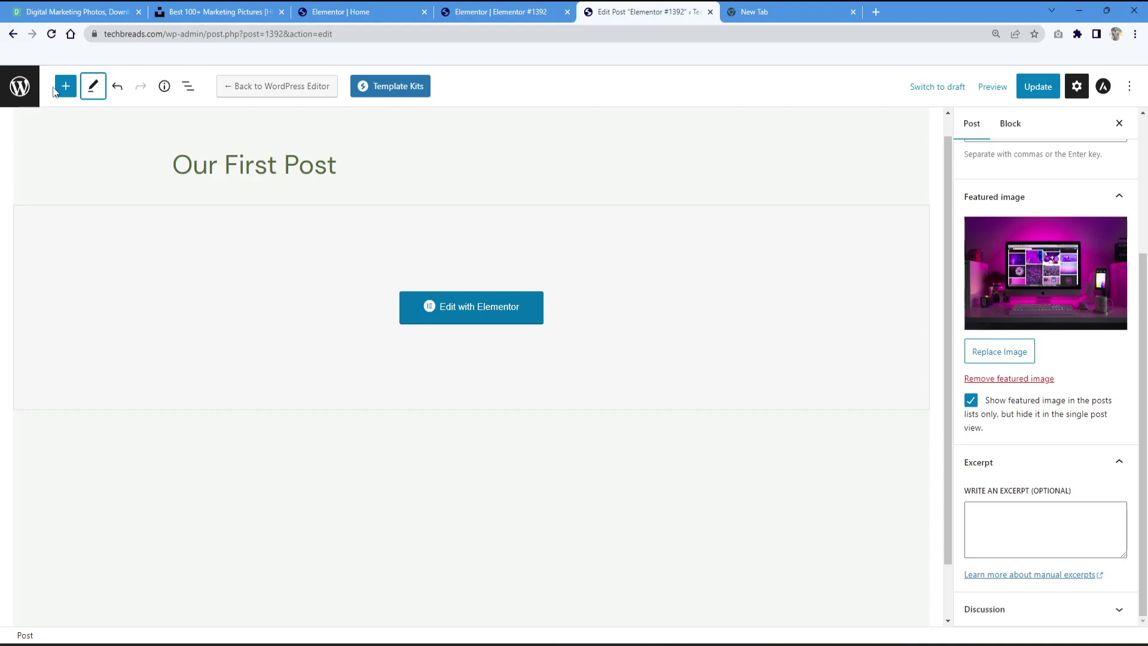
left_click(188, 89)
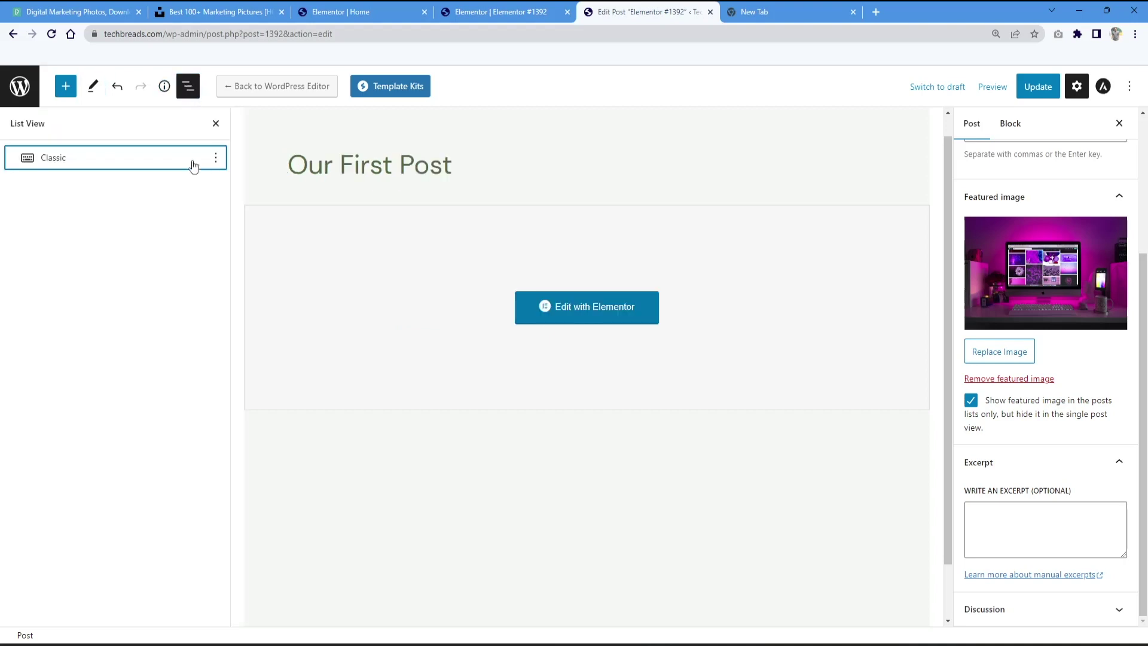
left_click(115, 170)
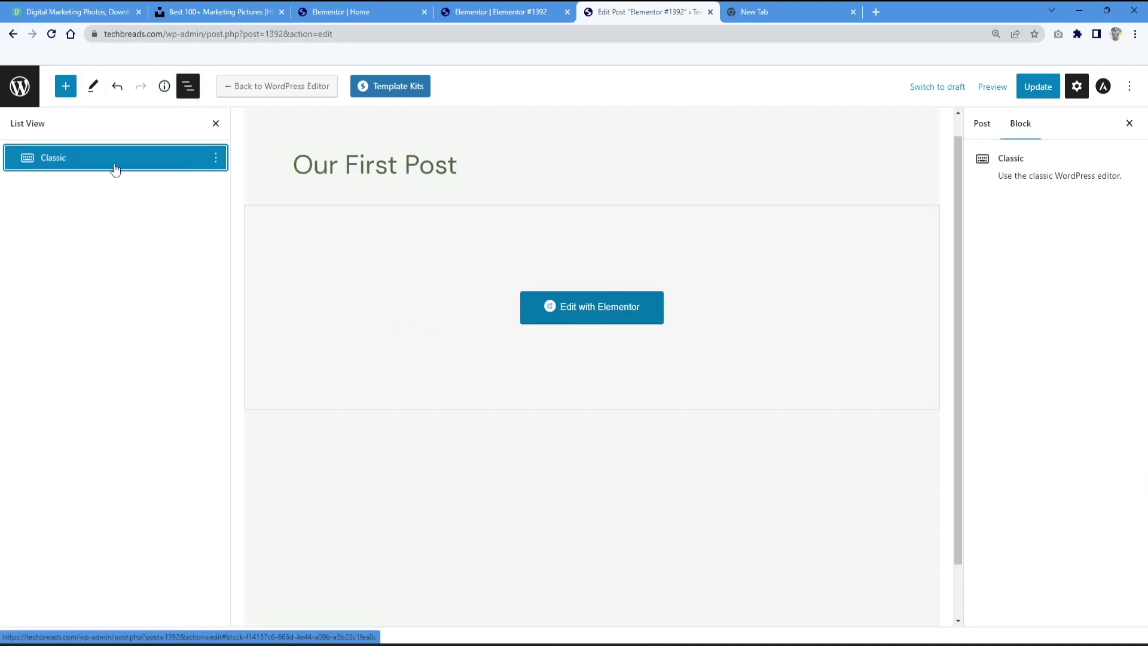
left_click(298, 93)
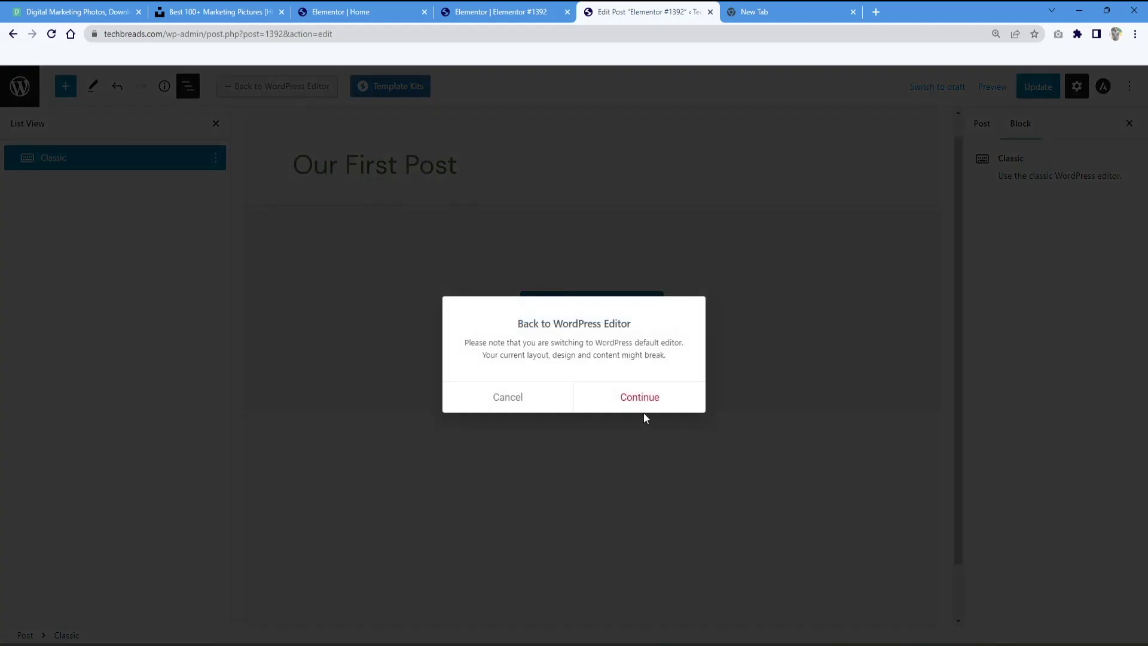
left_click(507, 397)
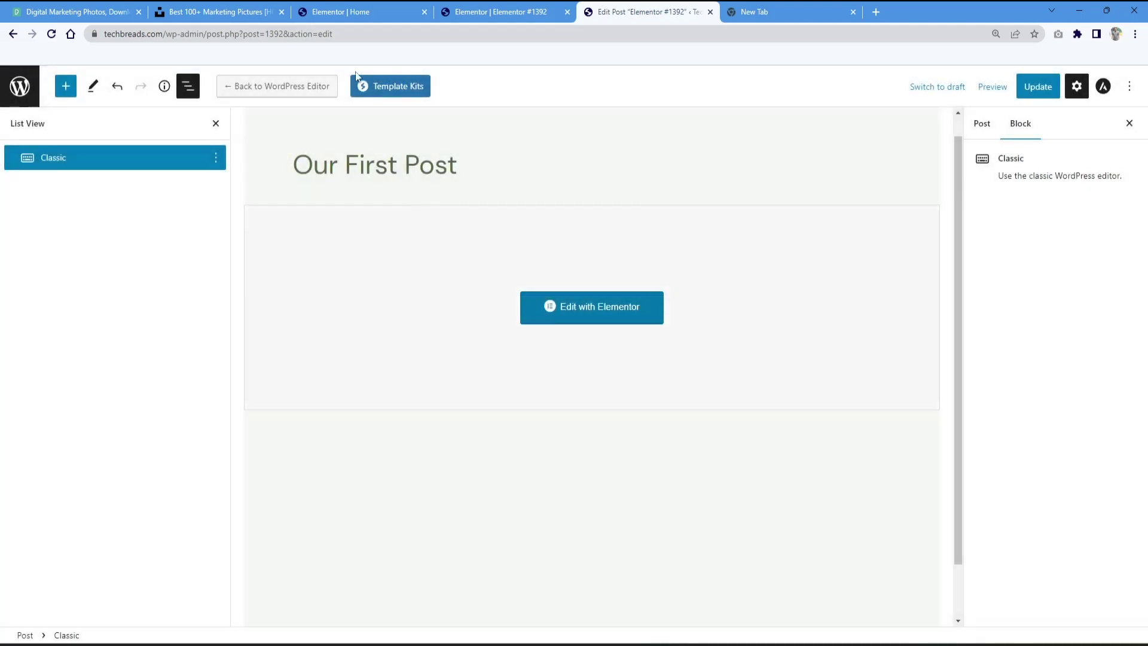
Step: Update the post and return to the list of all posts
left_click(1038, 89)
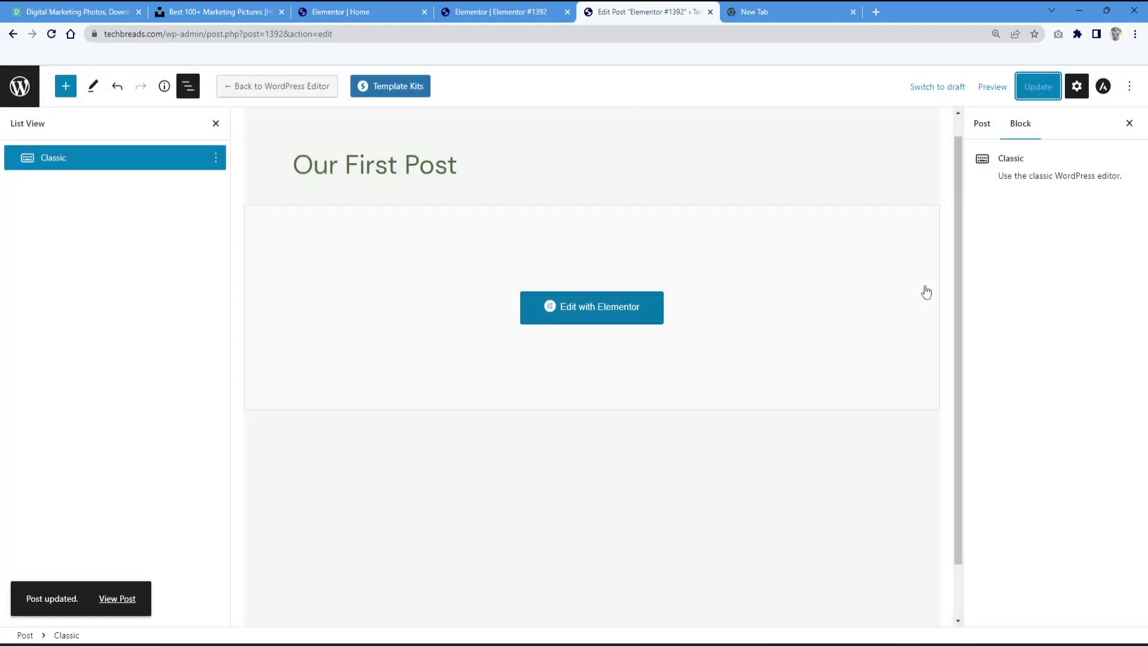
left_click(8, 99)
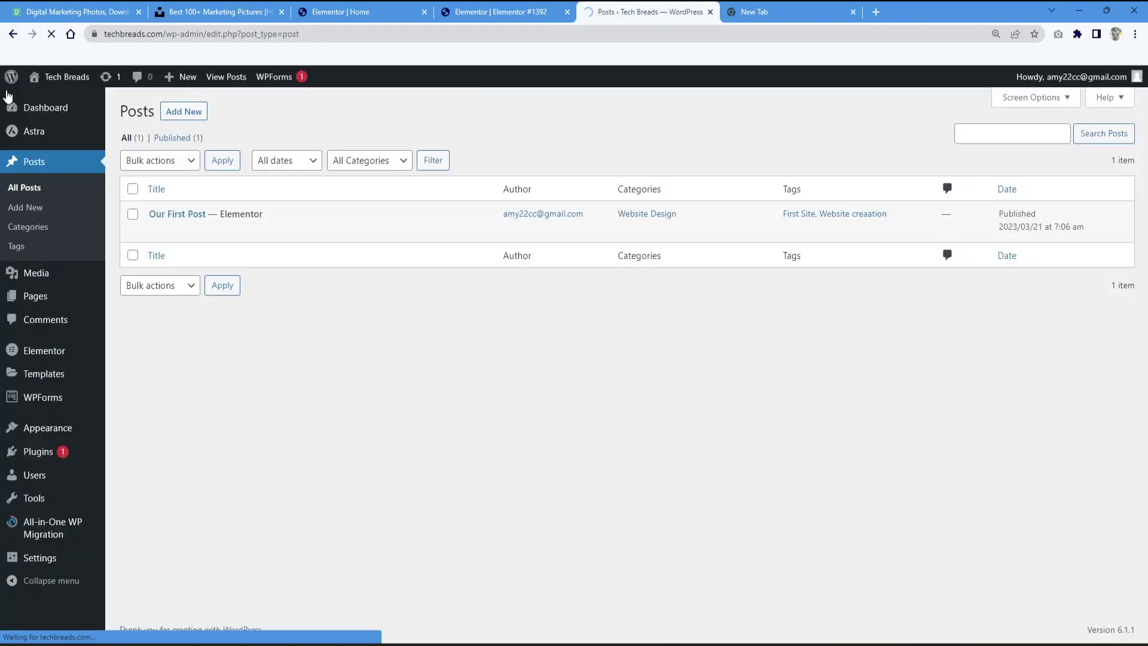
Step: Clear the slug of "Our First Post" through quick edit and update the post
mouse_move(312, 224)
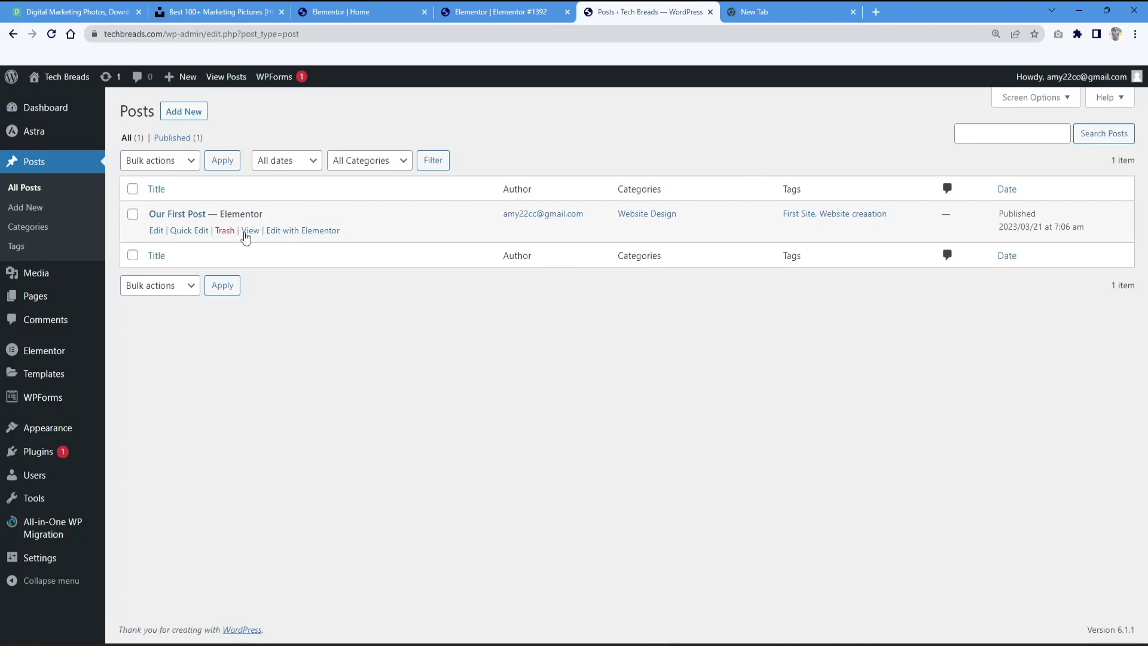
left_click(181, 230)
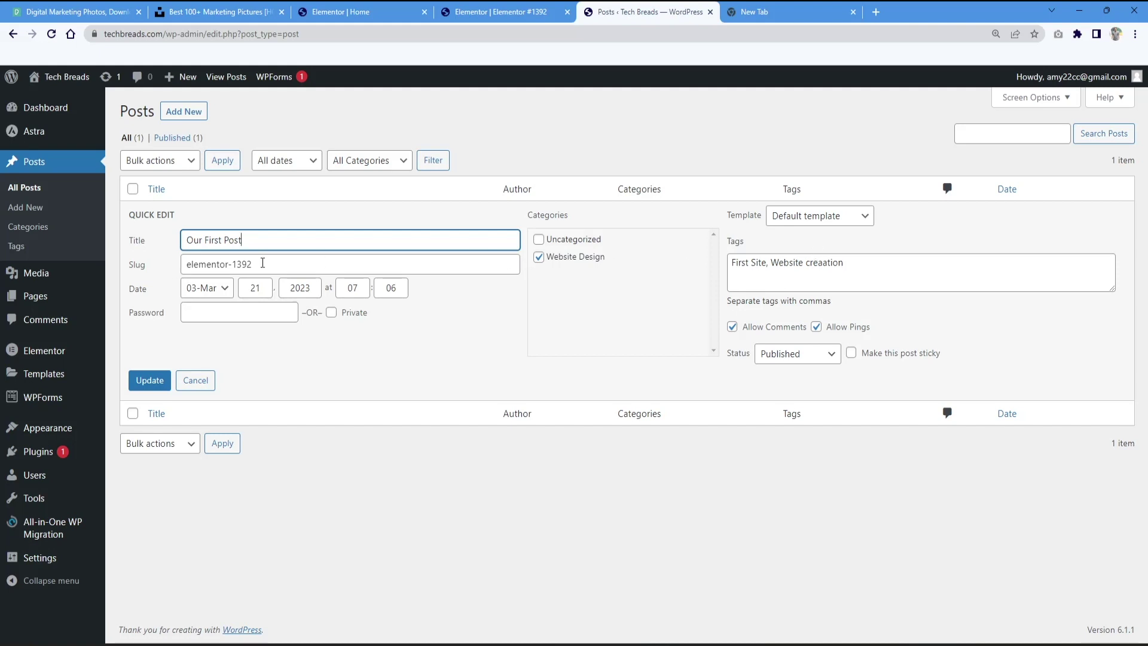
left_click_drag(262, 263, 113, 267)
key("BackSpace")
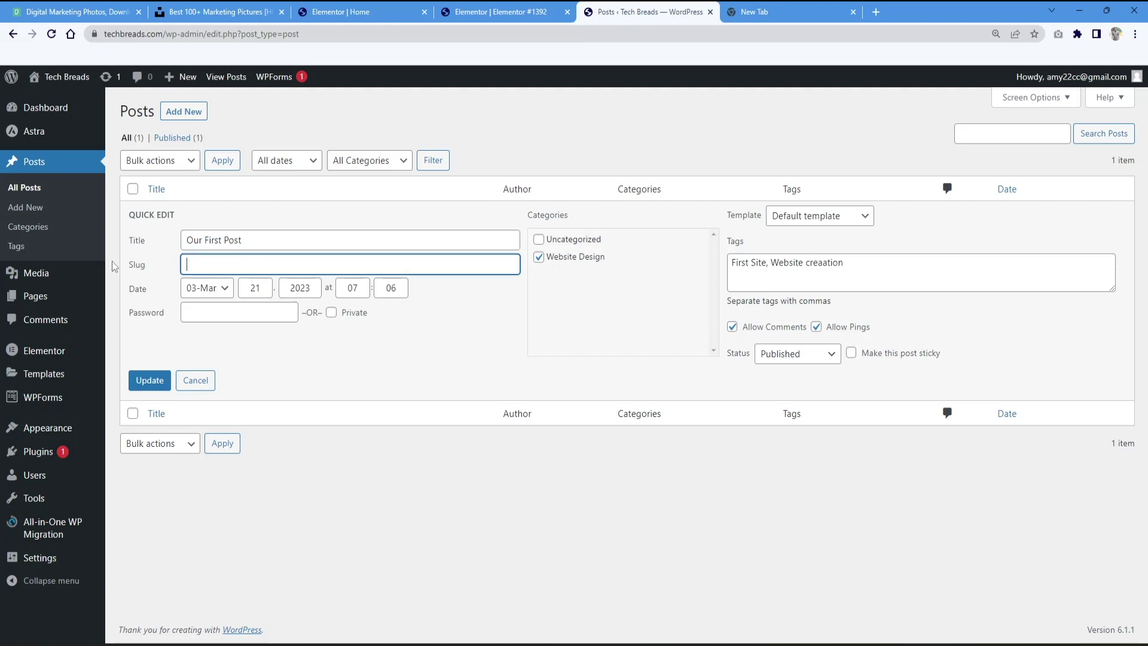
left_click(336, 355)
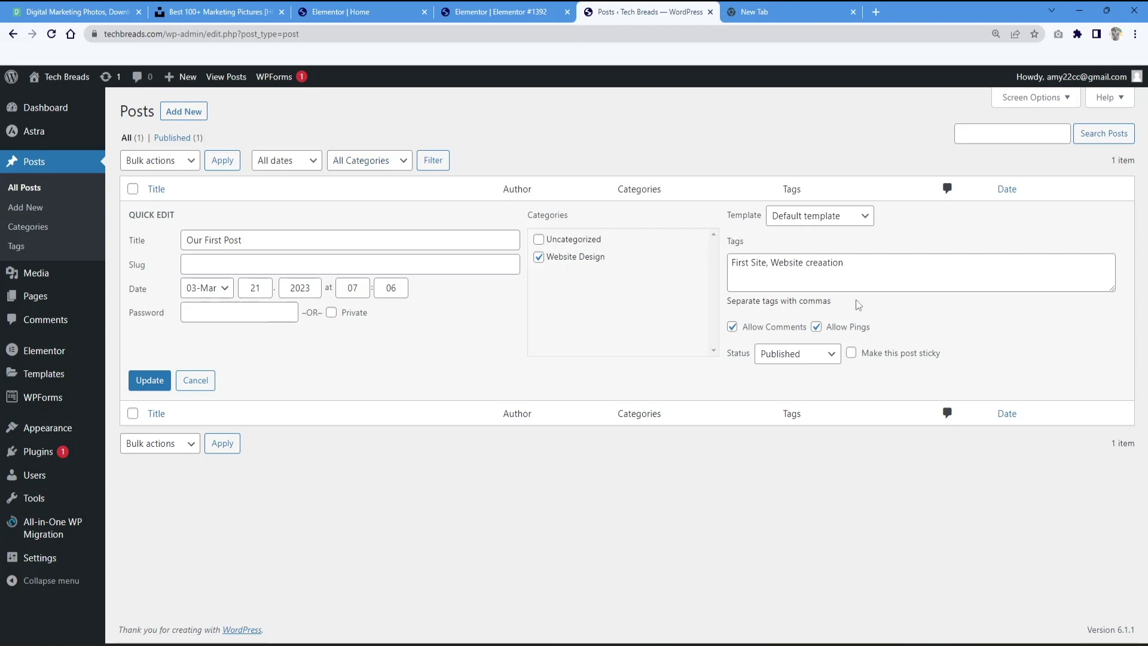
left_click(150, 380)
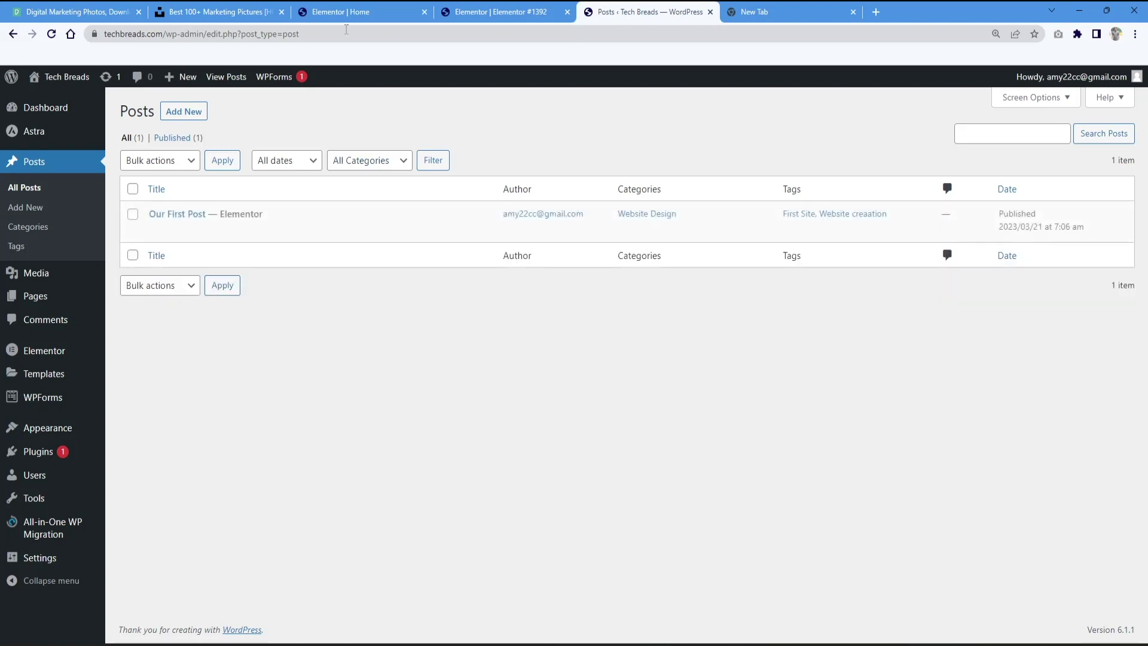
Step: View the published "Our First Post" and compare its title with the slug in the page address
left_click(253, 233)
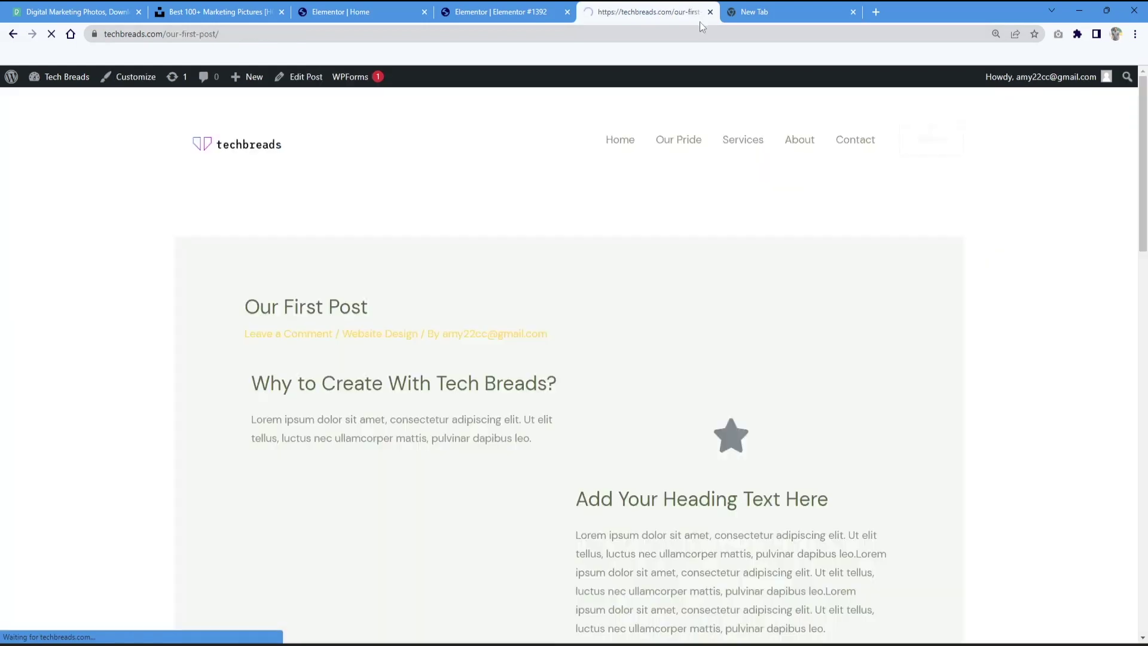
mouse_move(249, 307)
left_mouse_down()
mouse_move(386, 290)
mouse_move(235, 303)
left_mouse_up()
left_click_drag(416, 295, 180, 293)
left_click(287, 229)
left_click_drag(219, 38, 171, 40)
left_click_drag(235, 305, 190, 323)
left_click(379, 300)
left_click(469, 235)
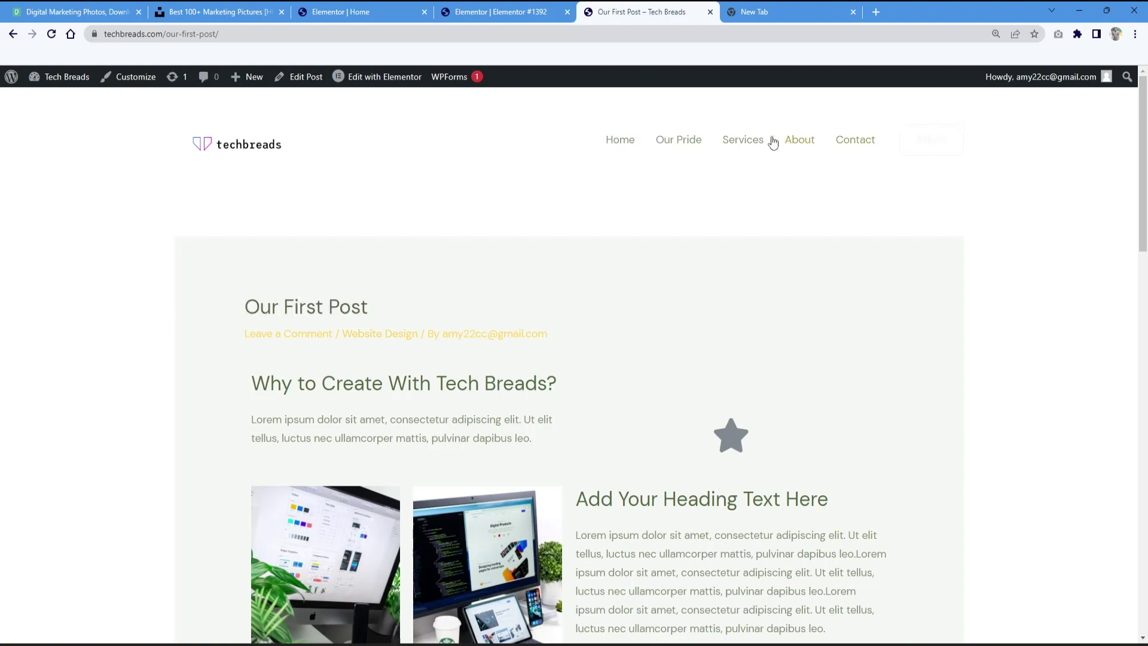
Step: Close the two Elementor editor tabs and go from the published post to the site's admin dashboard
left_click(232, 18)
left_click(359, 11)
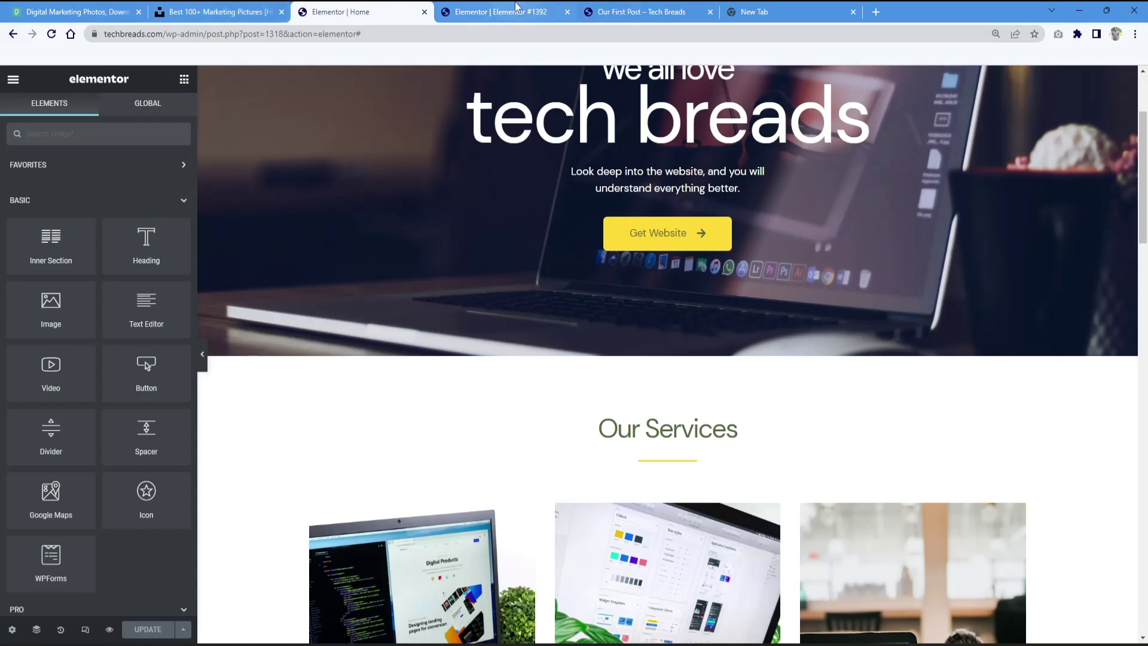
left_click(424, 12)
left_click(424, 12)
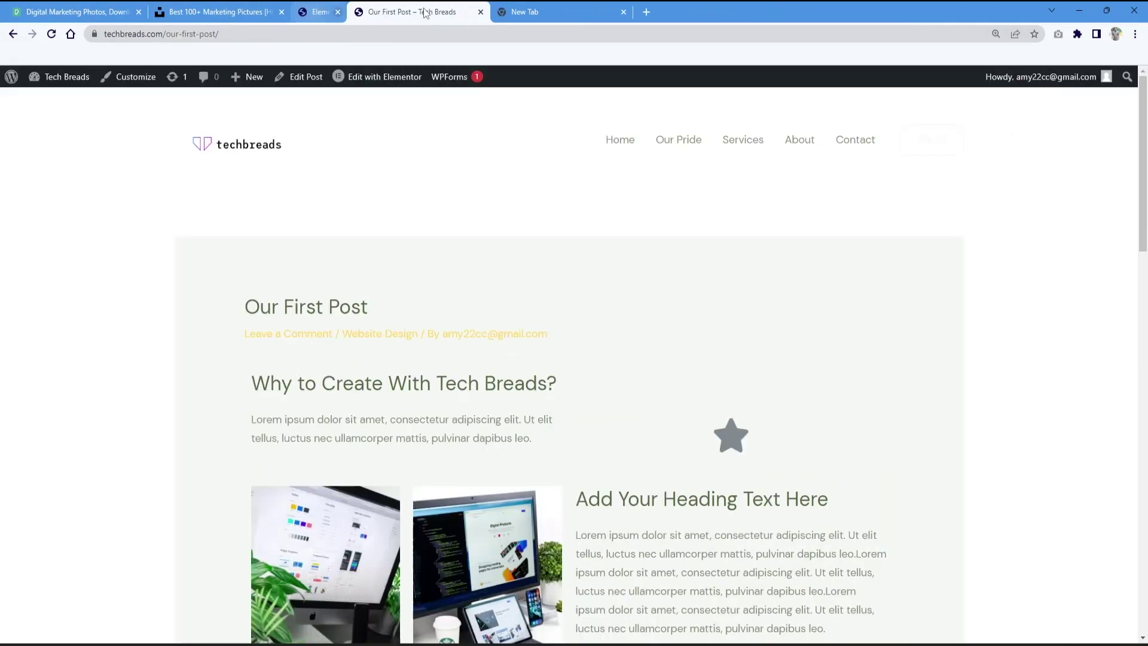
mouse_move(60, 78)
left_click(52, 102)
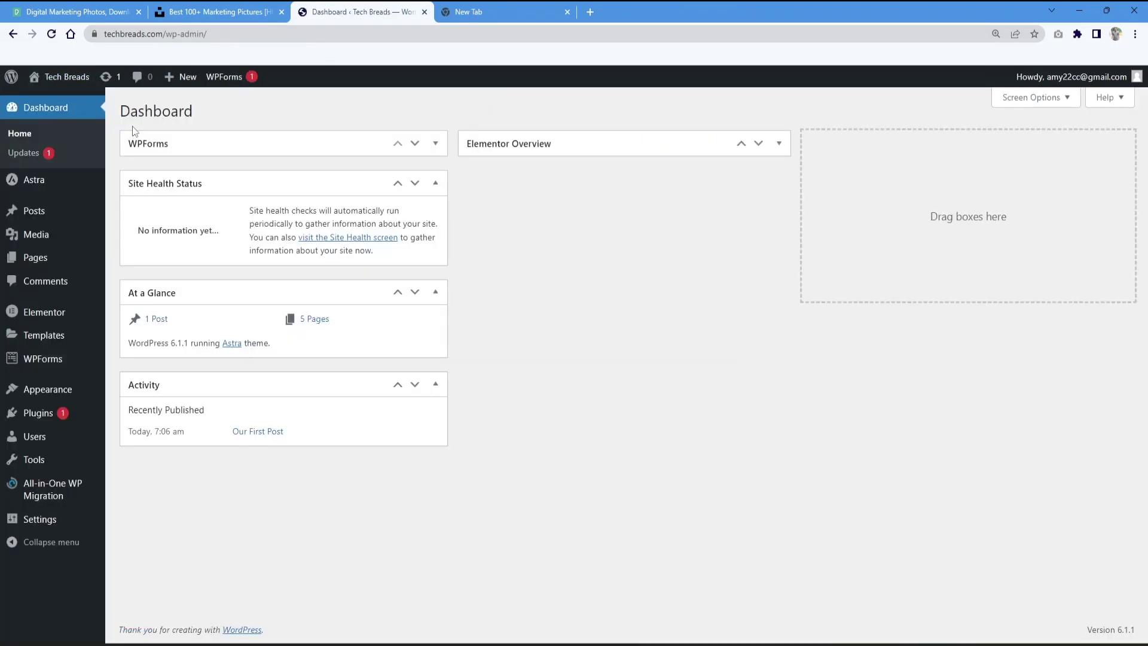
Step: Create a new page titled "Blog" with no content and publish it
mouse_move(101, 263)
left_click(143, 260)
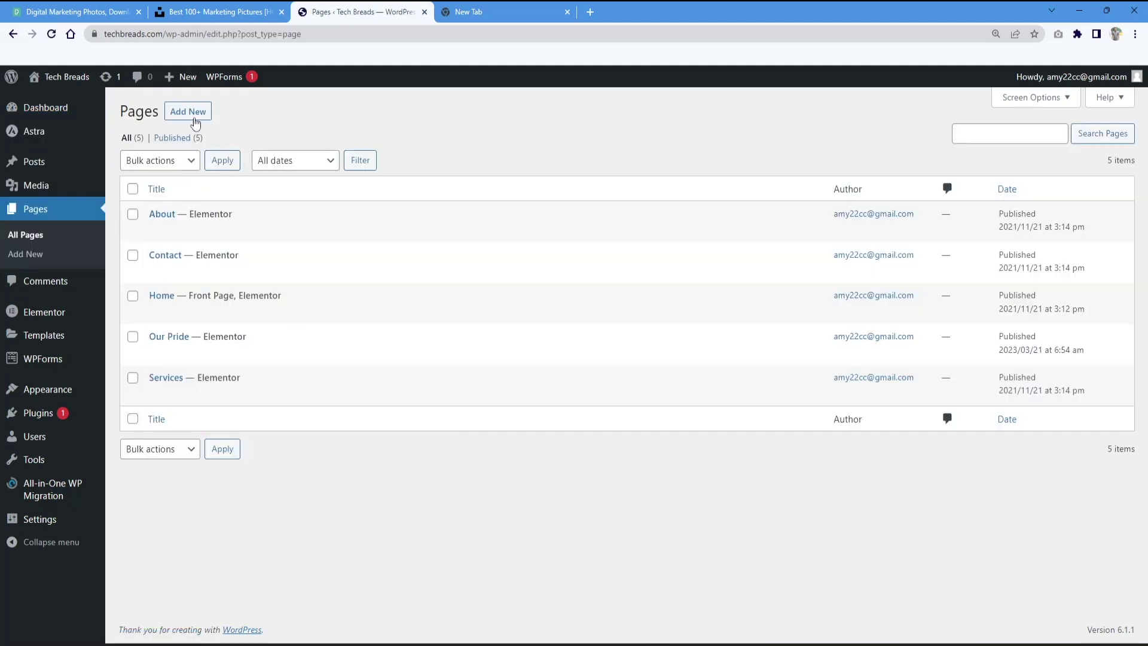
left_click(188, 111)
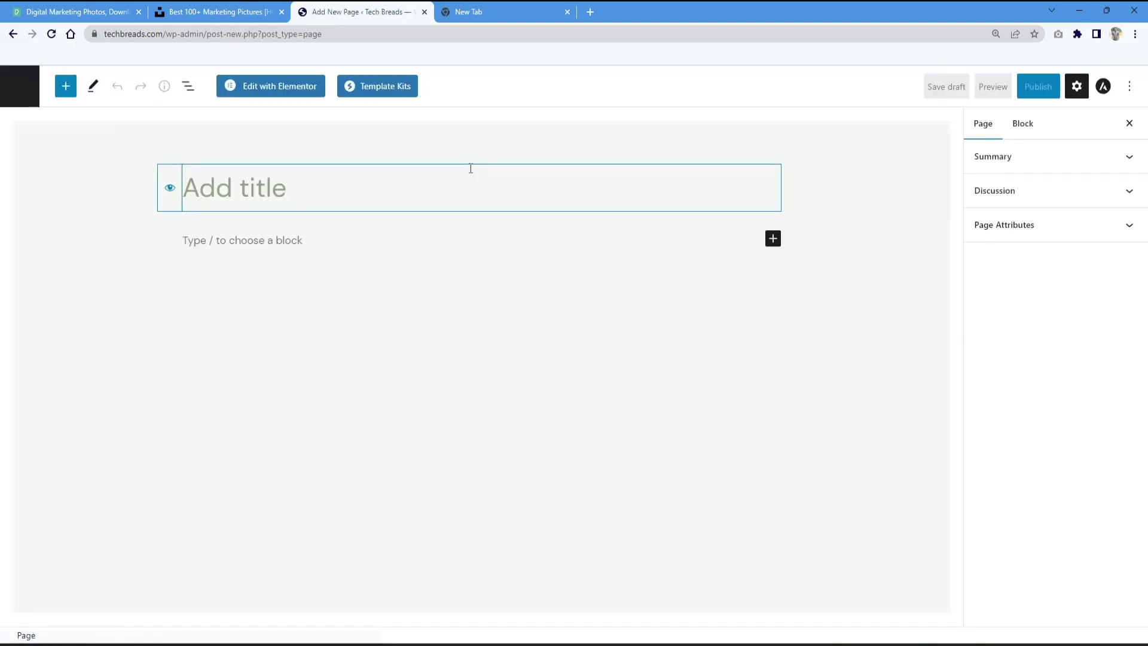
type("Blog")
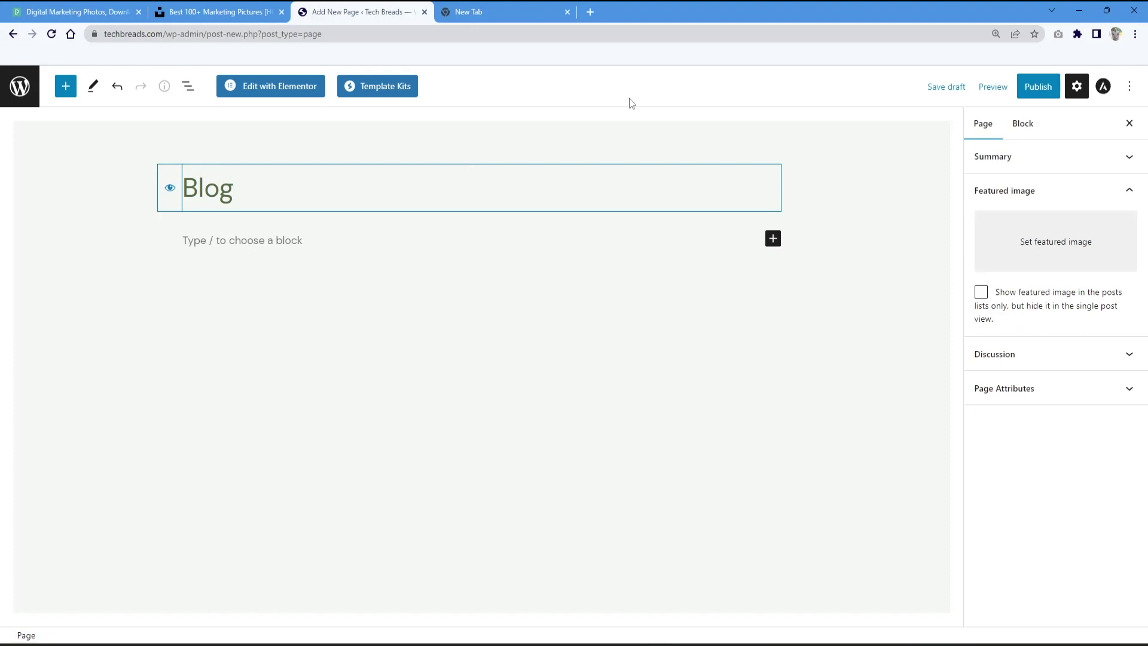
left_click(310, 247)
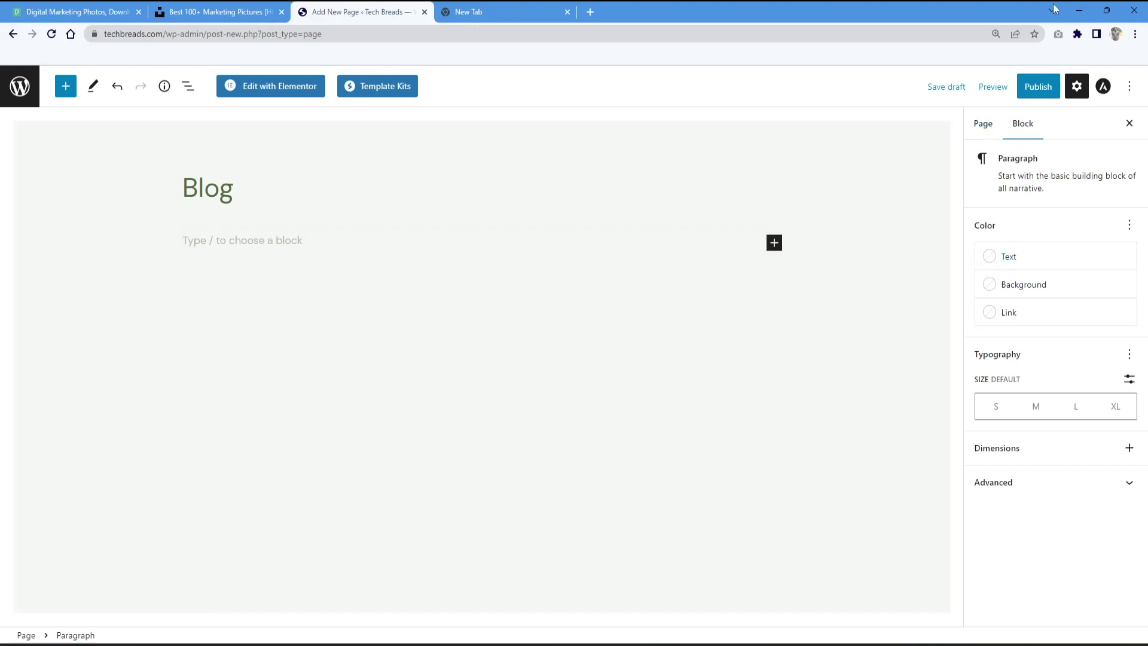
left_click(1039, 88)
left_click(1028, 99)
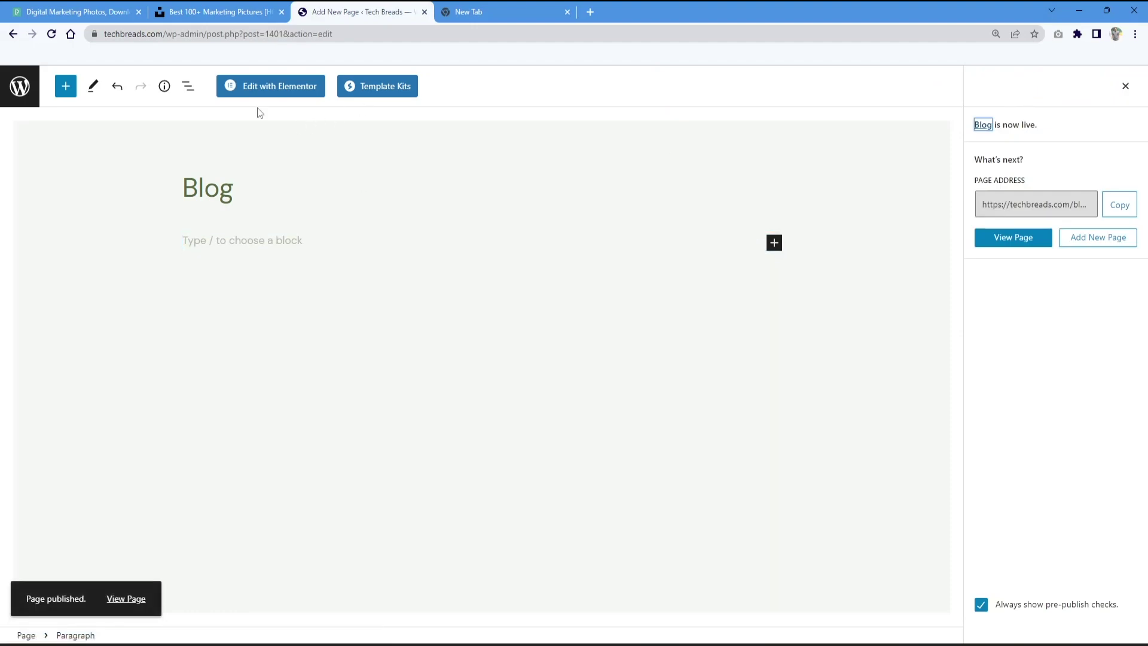
Step: Return to the list of pages and open the Blog page to check its editor and settings
left_click(18, 87)
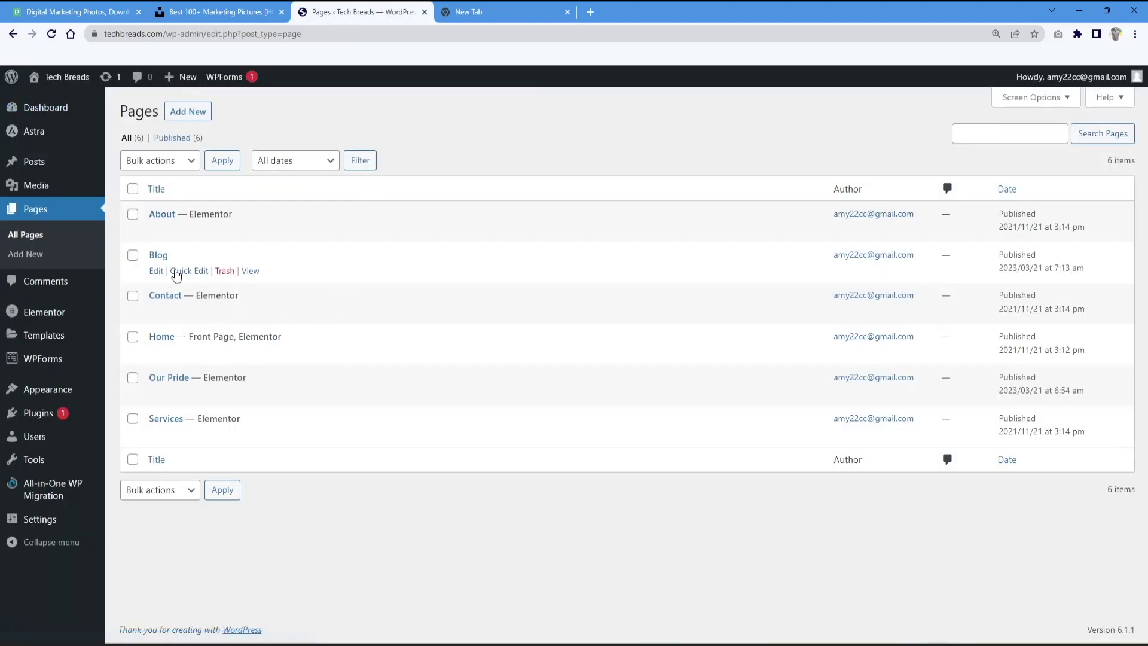
left_click(157, 271)
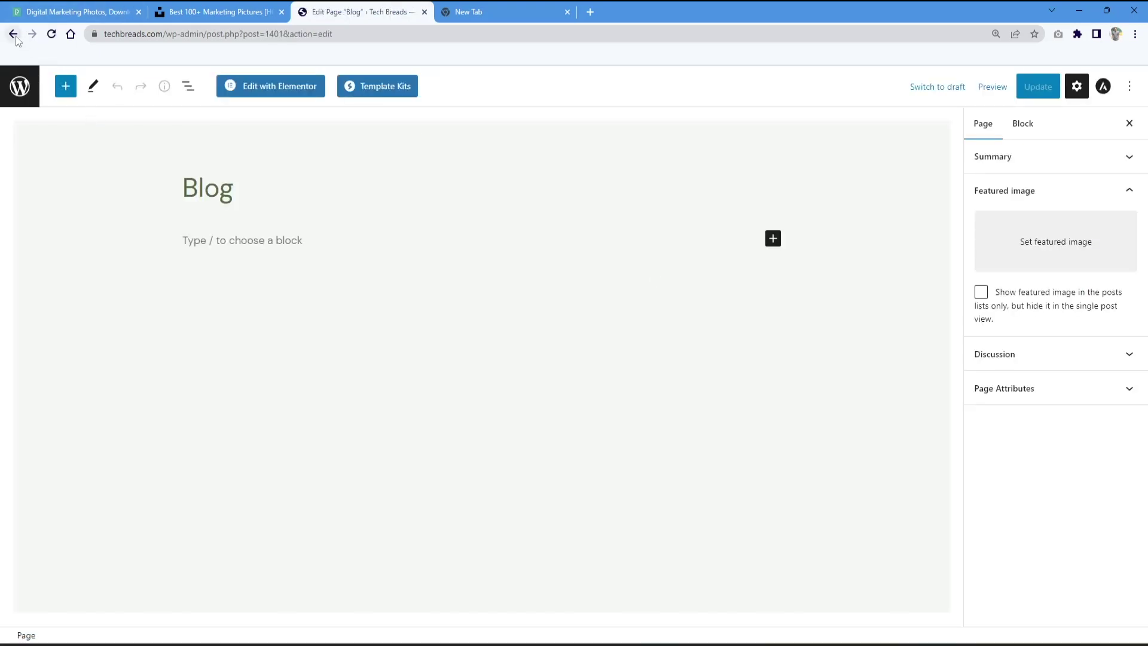
left_click(1064, 392)
left_click(1068, 358)
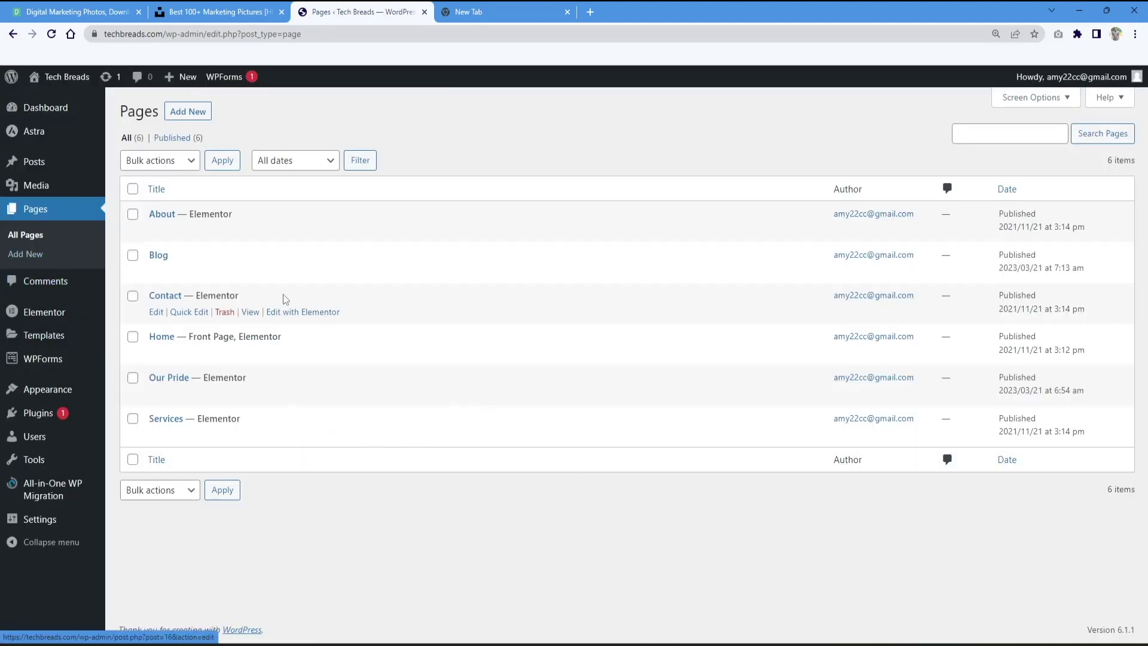
right_click(207, 257)
left_click(497, 249)
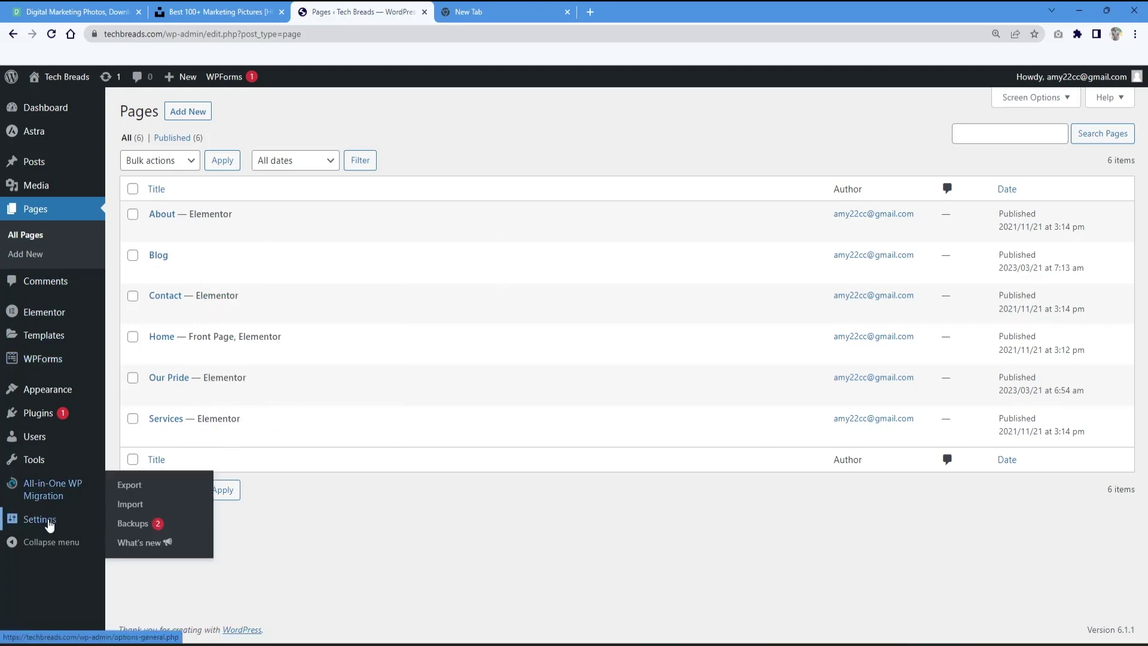
Step: Try Website Design as default post category in the Writing settings and check the default post format options without saving
mouse_move(58, 521)
left_click(149, 462)
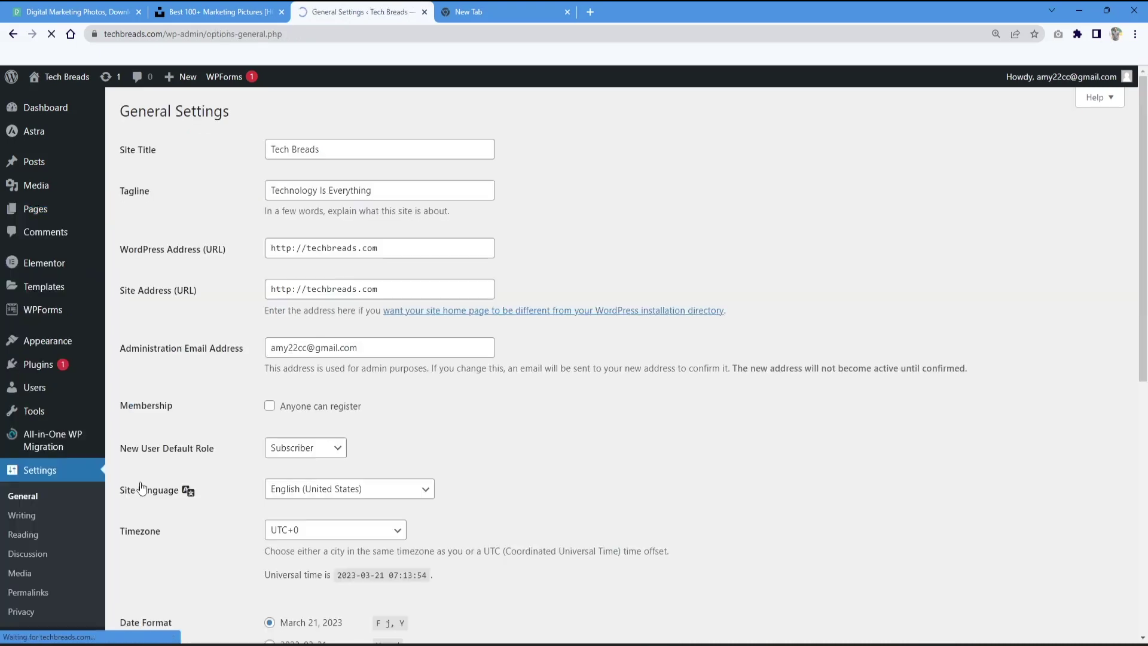
scroll(306, 443, "down", 3)
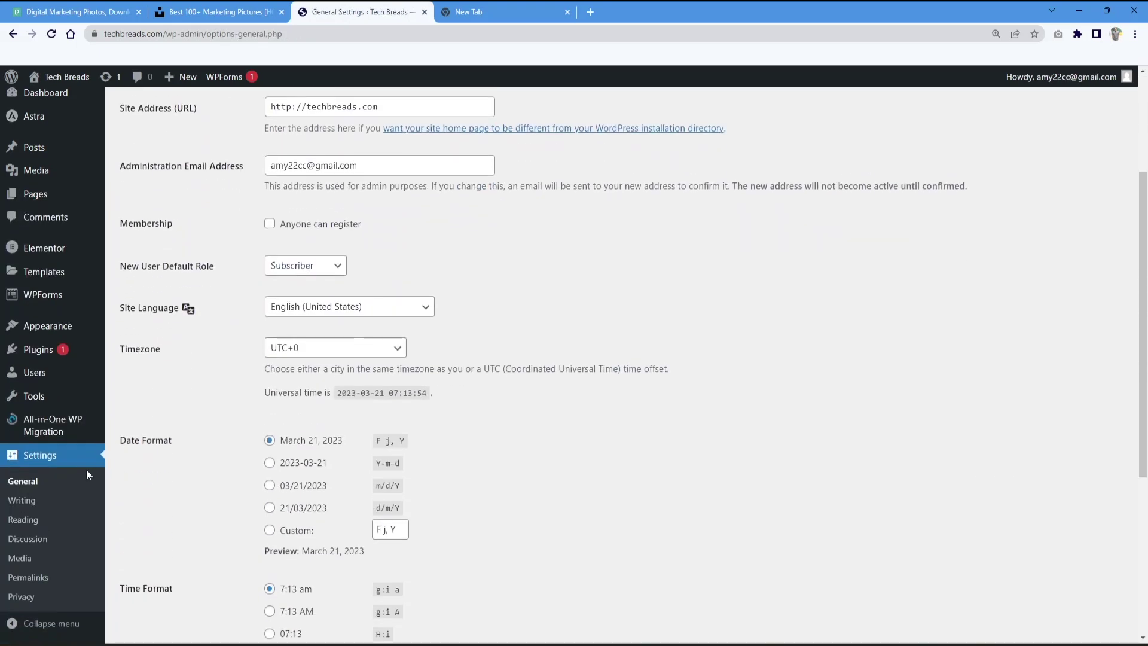
left_click(29, 503)
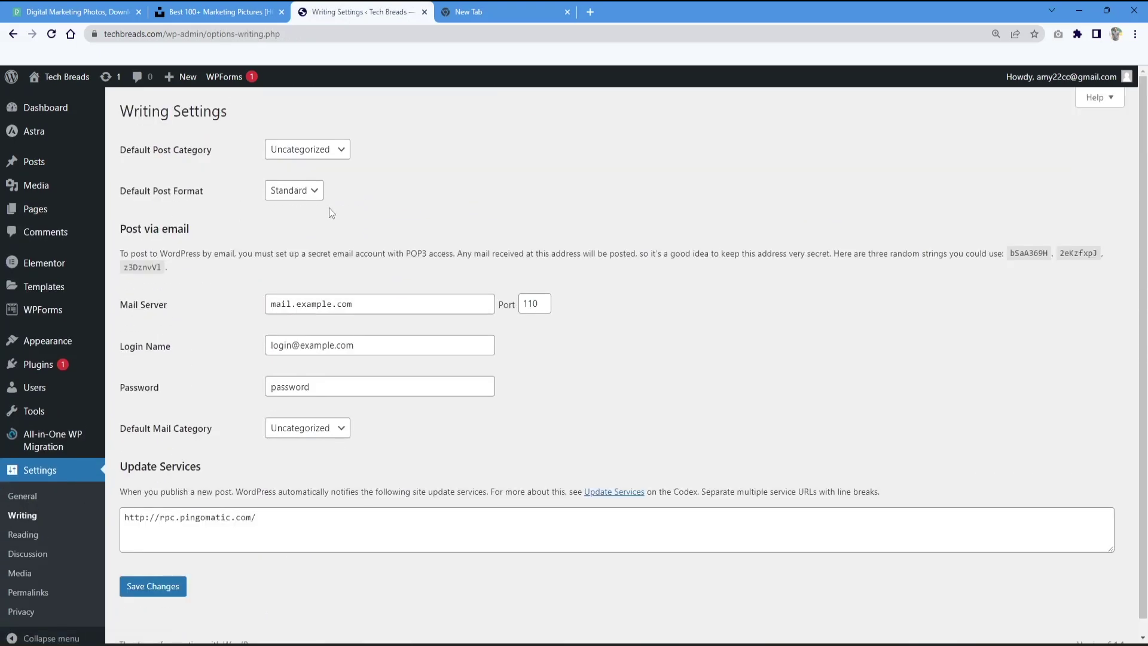
left_click(326, 152)
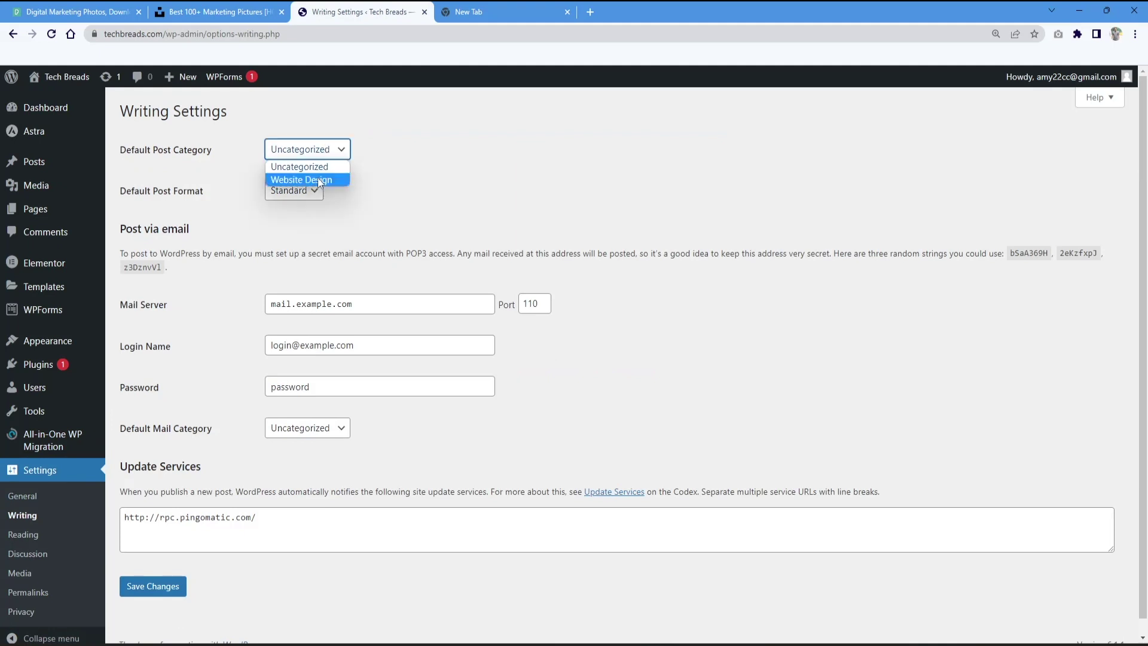
left_click(317, 180)
left_click(309, 192)
left_click(308, 193)
scroll(282, 333, "down", 1)
Step: Set Blog as the posts page in the Reading settings and save the changes
left_click(23, 519)
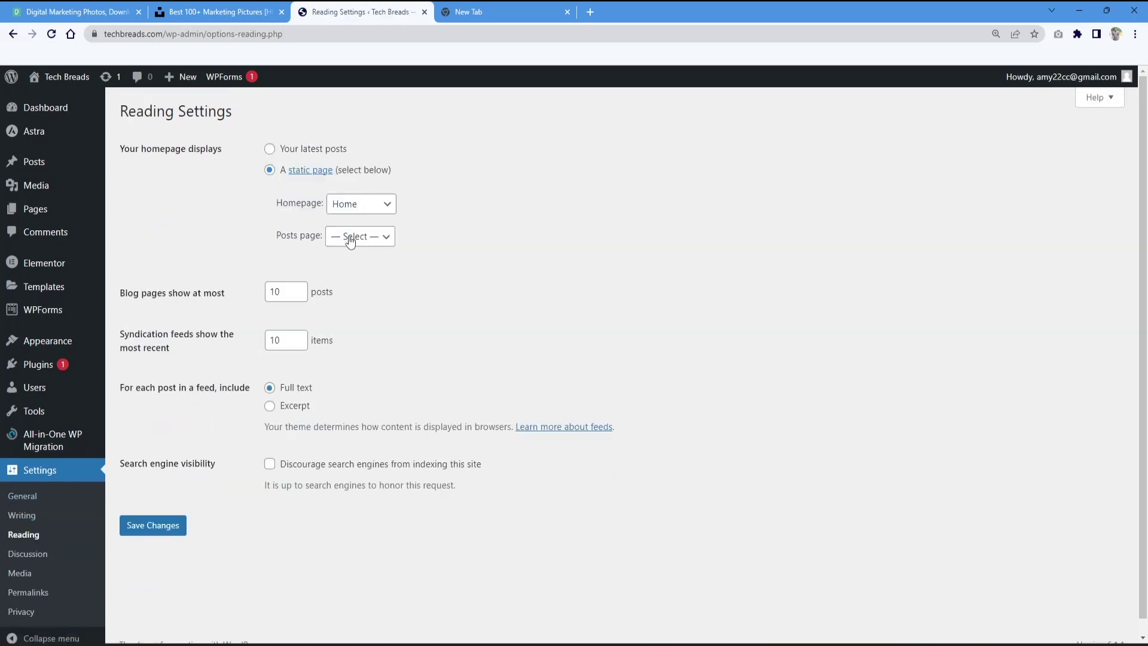
left_click(351, 239)
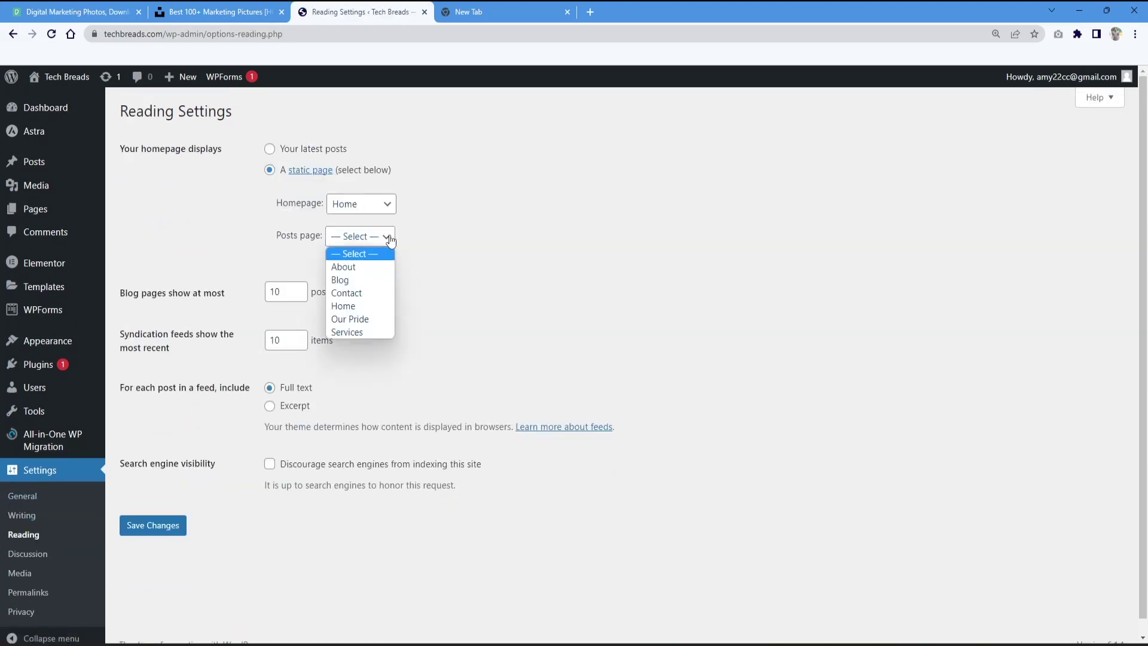
left_click(350, 282)
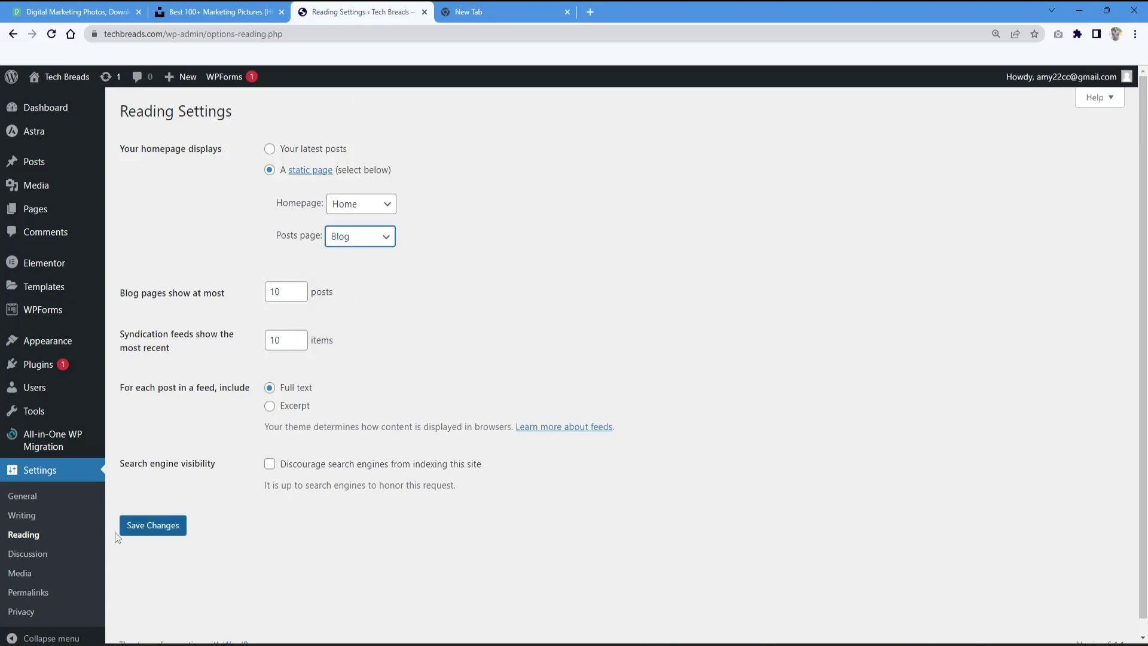
left_click(157, 527)
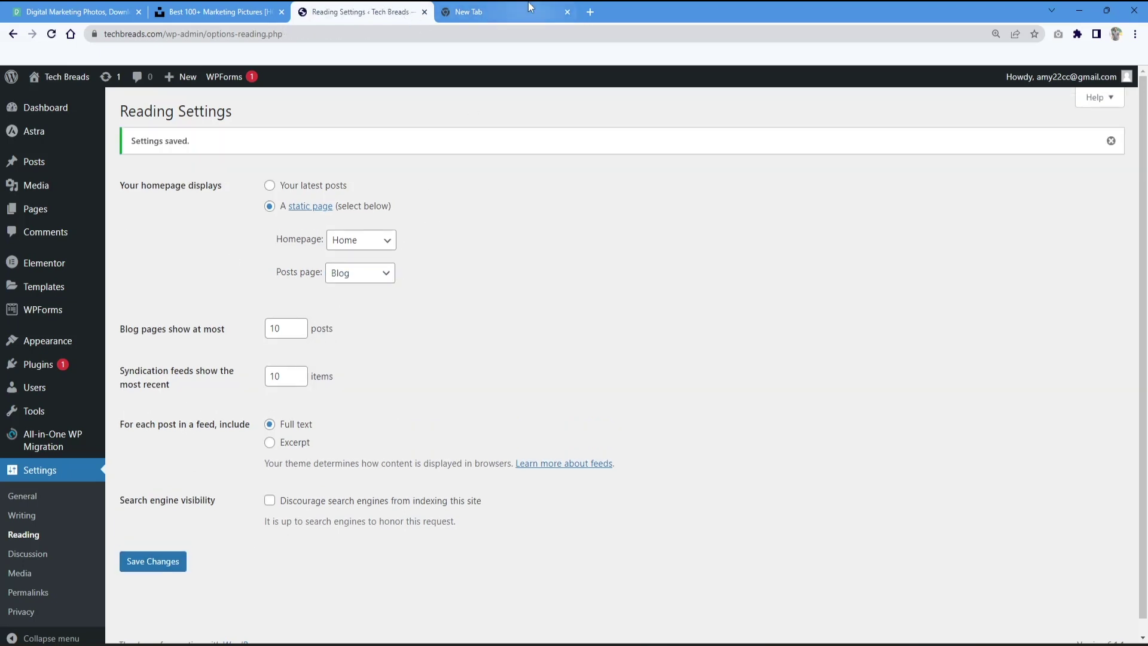
Step: Open the techbreads.com homepage in the empty browser tab to check its navigation menu
left_click(496, 12)
left_click(295, 33)
type("tech")
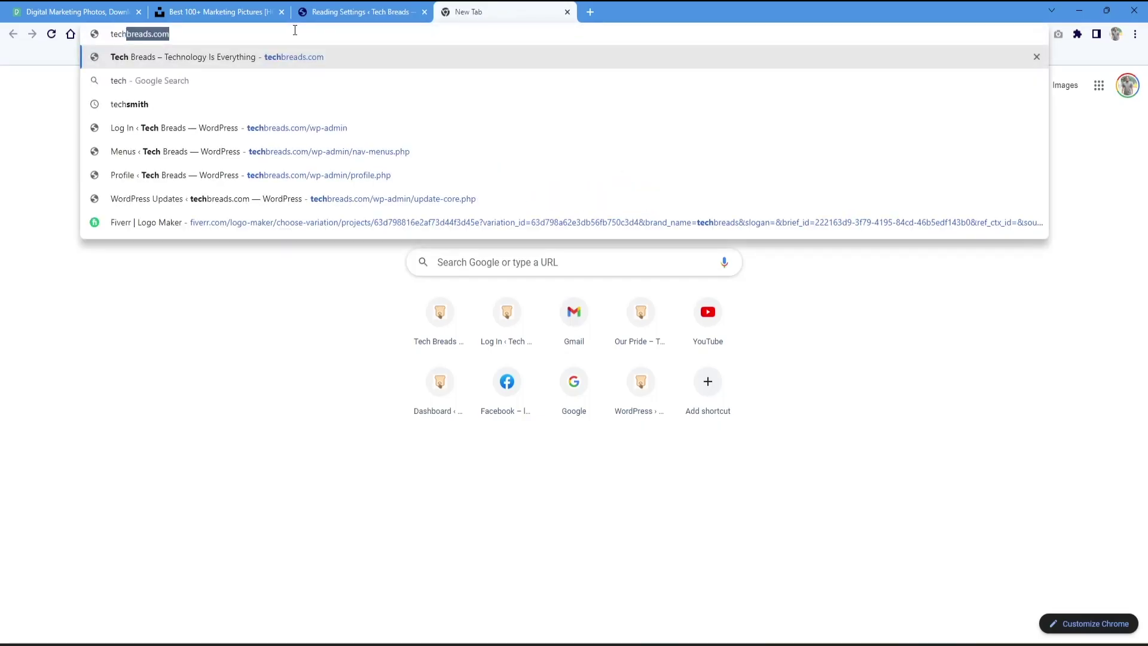
key("Return")
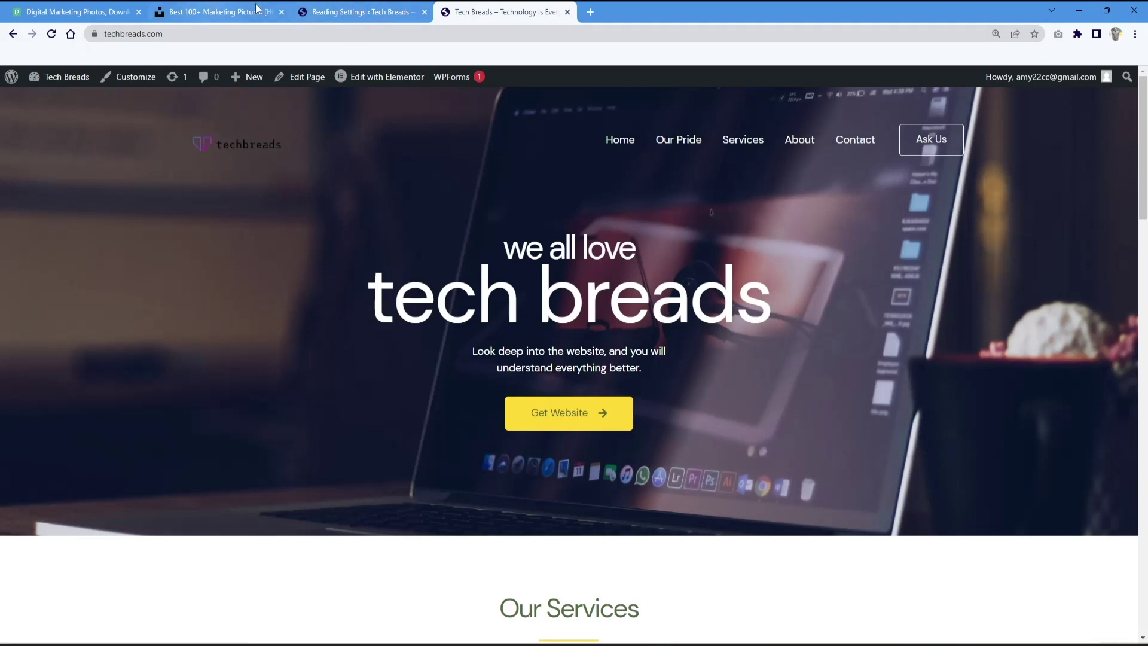
Step: Add the Blog page to the Main Menu, save the menu and reload the live homepage
left_click(364, 12)
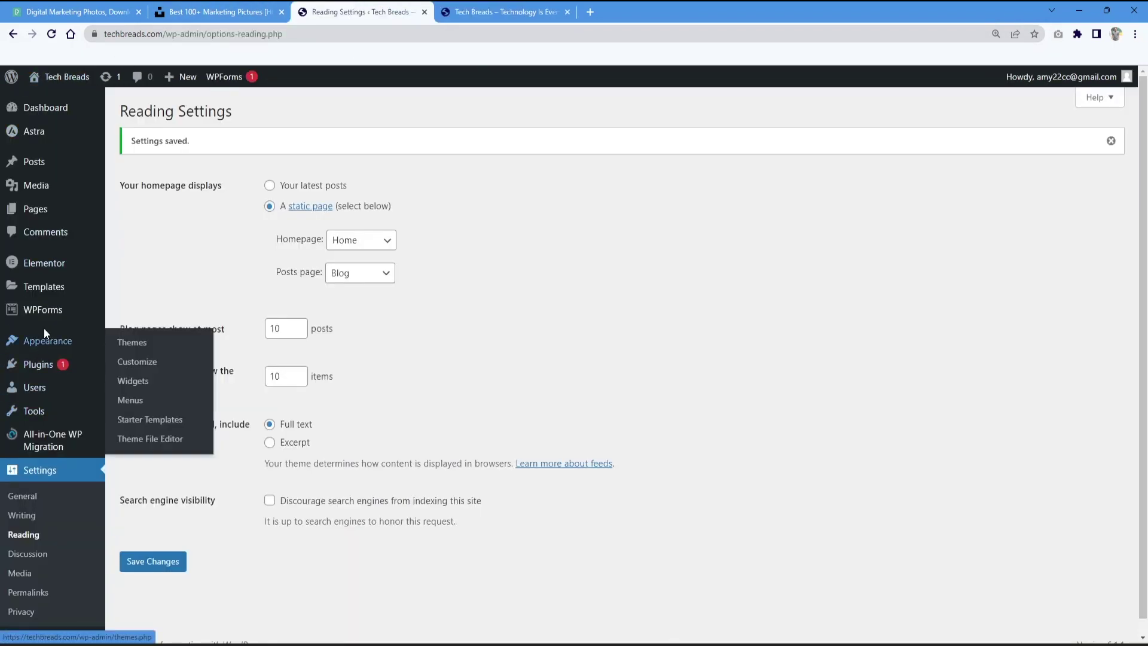
mouse_move(58, 347)
left_click(128, 400)
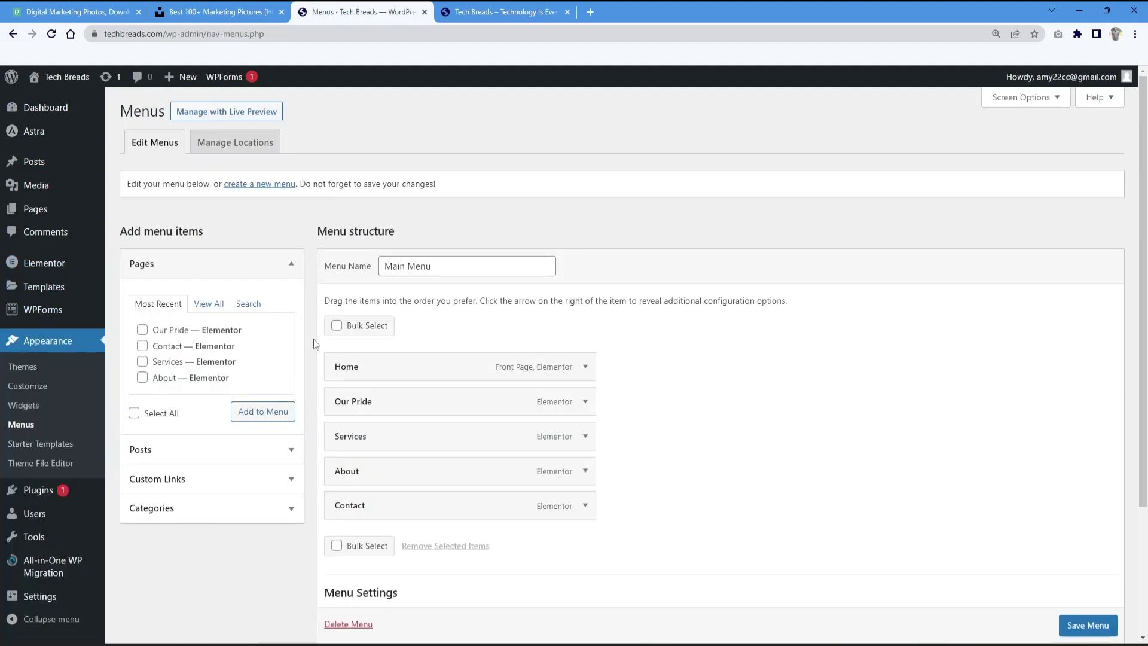
left_click(210, 305)
left_click(142, 347)
left_click(277, 452)
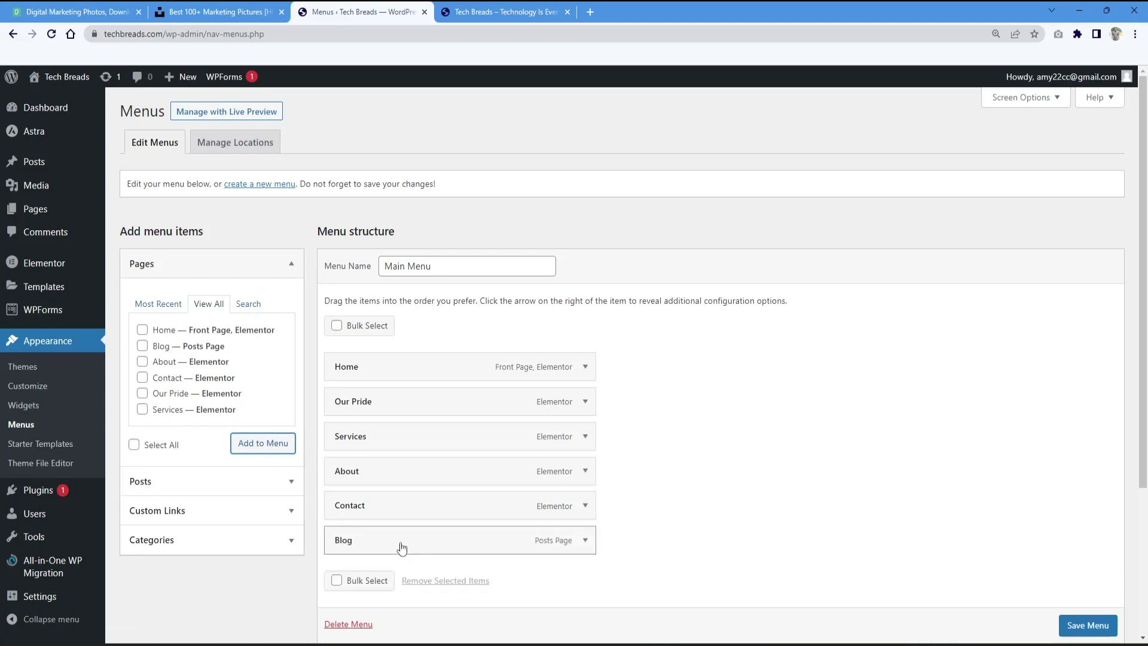
left_click(1102, 624)
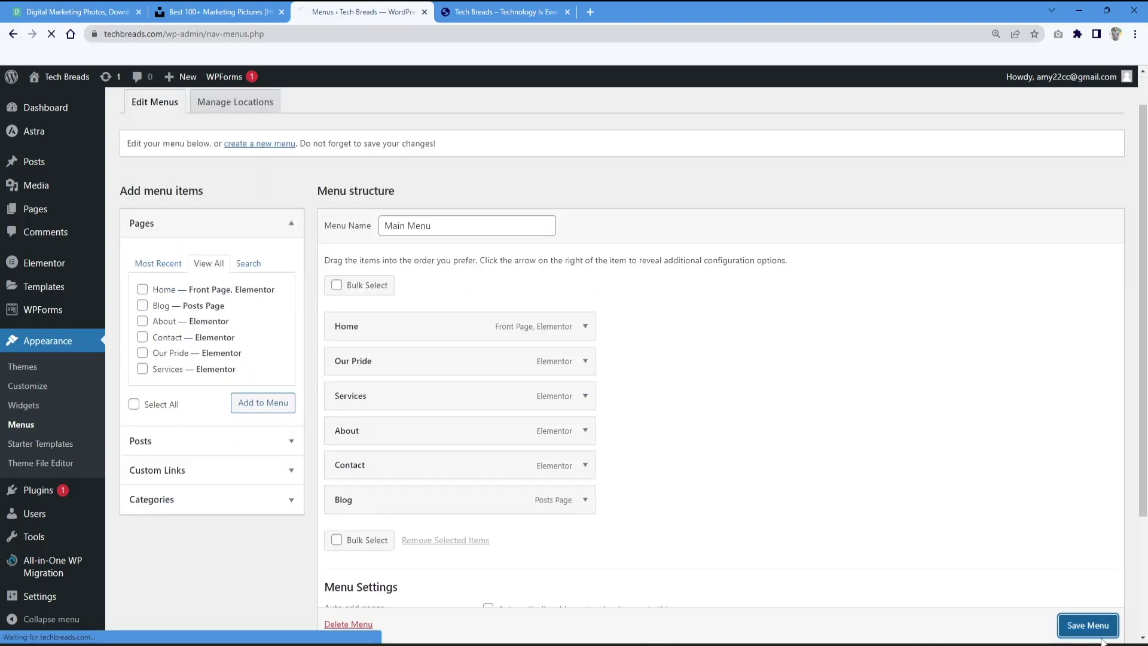
left_click(446, 10)
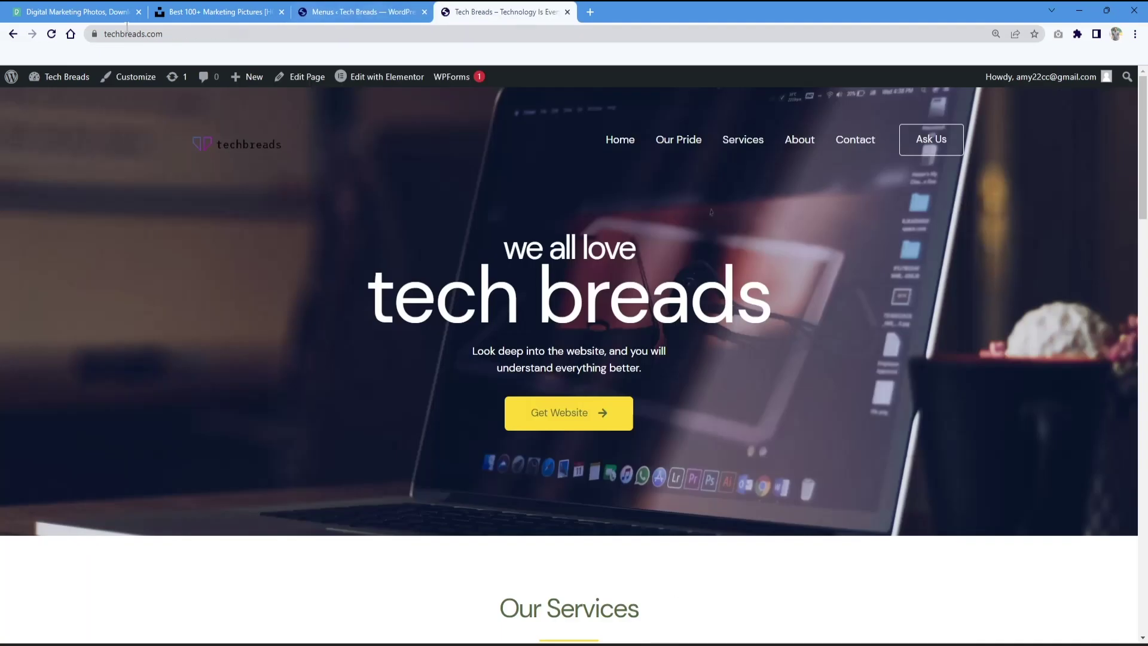
left_click(51, 35)
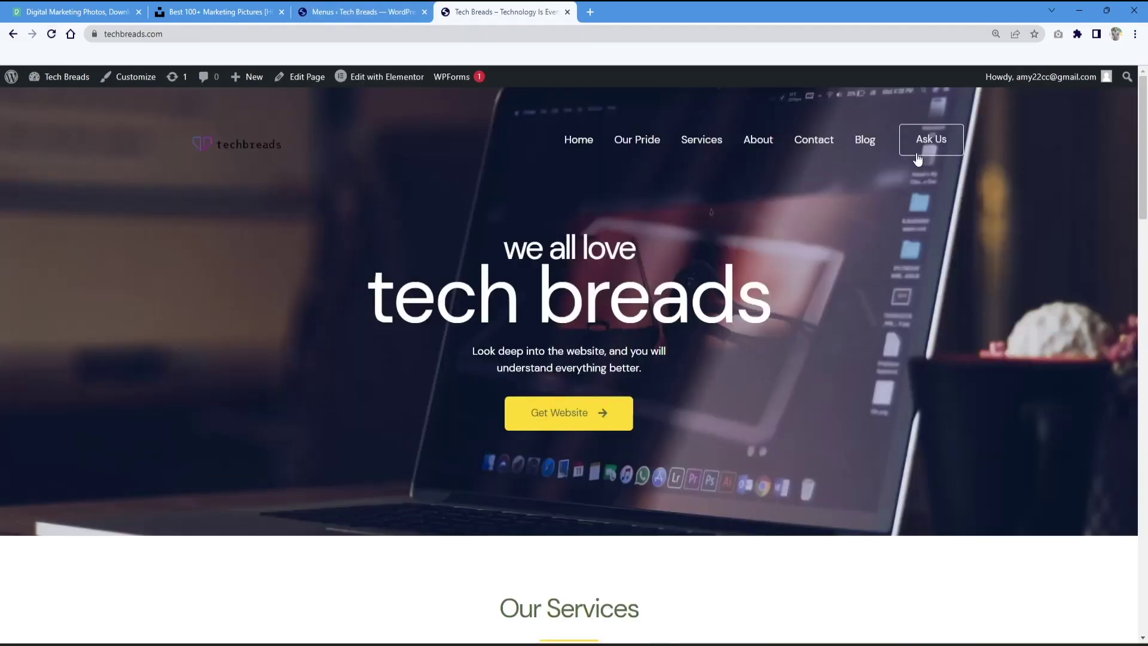
Step: Open the live Blog page, open the full Our First Post article and review its content down to the comment section
left_click(873, 146)
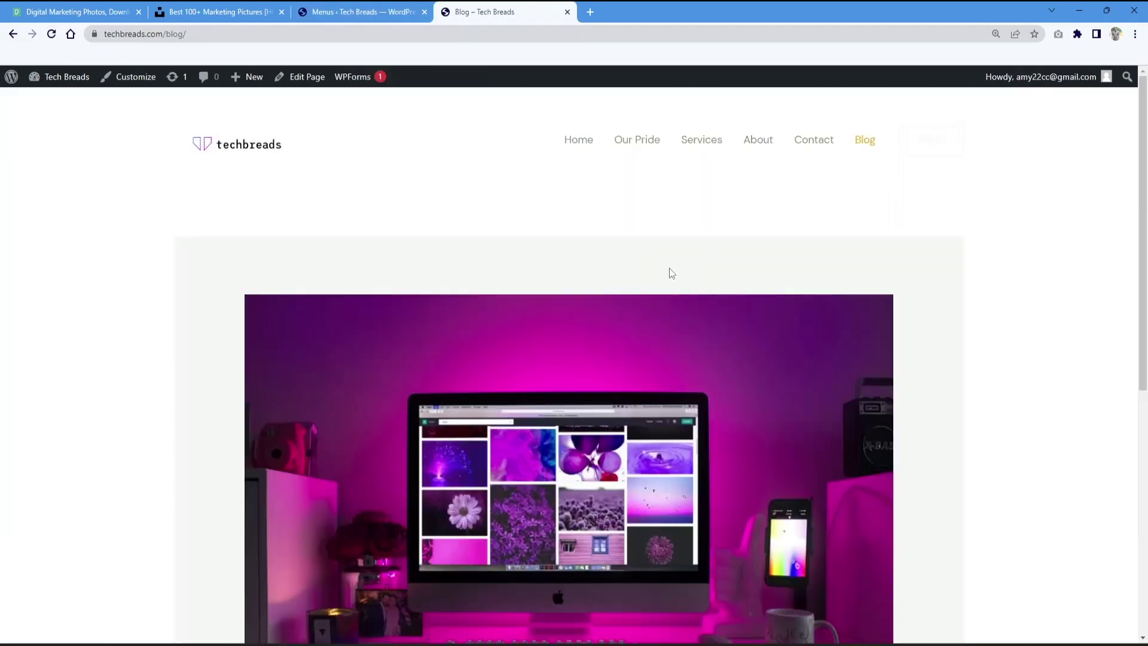
scroll(658, 299, "down", 4)
scroll(522, 443, "down", 2)
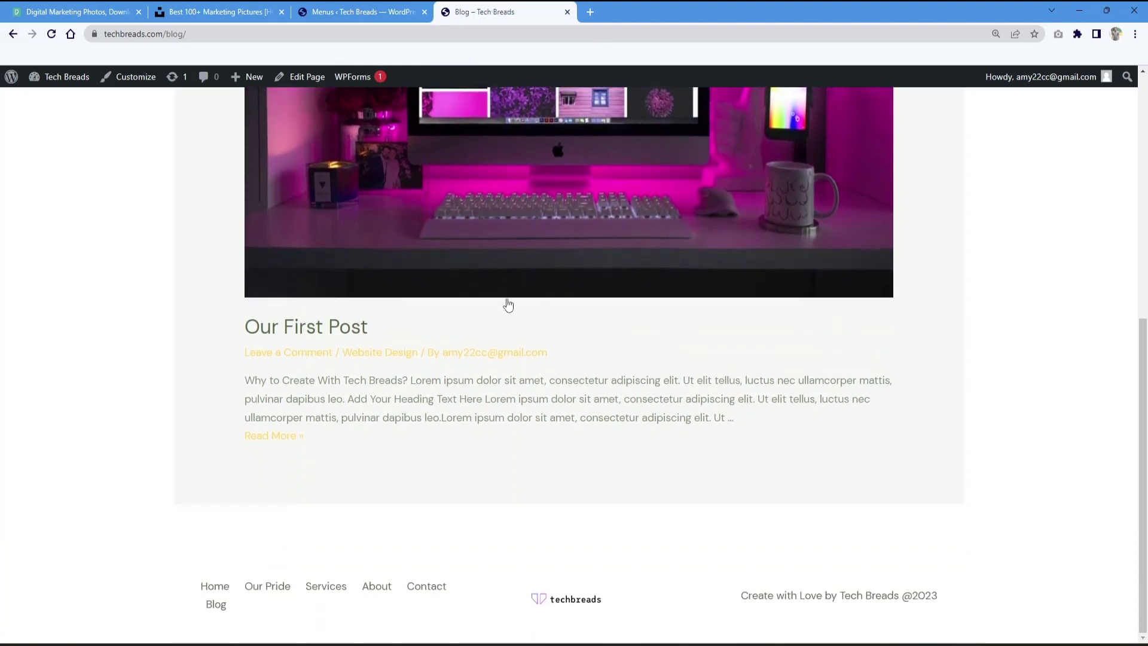
left_click(281, 437)
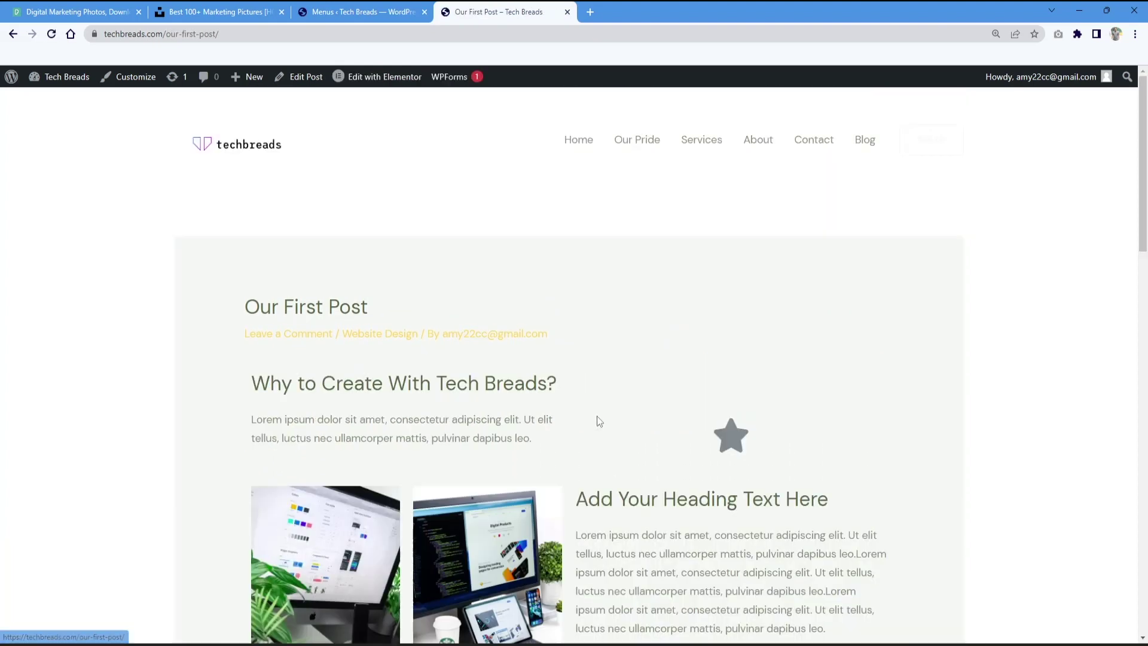
scroll(597, 415, "down", 10)
scroll(597, 409, "down", 4)
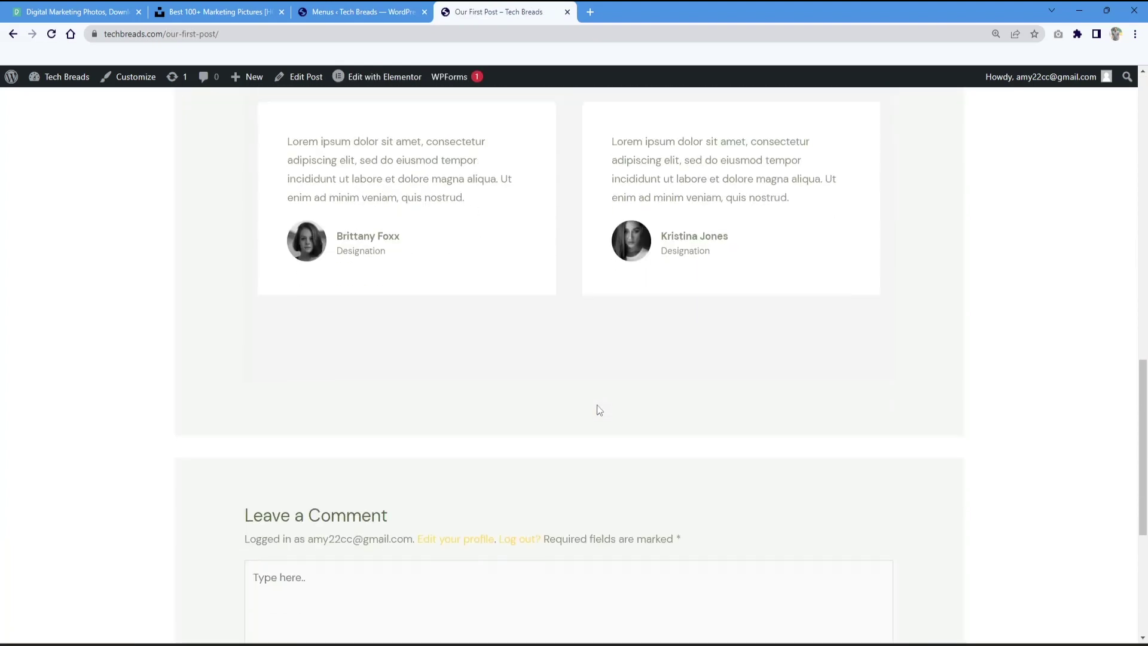
scroll(596, 409, "up", 15)
scroll(596, 406, "down", 3)
scroll(597, 405, "down", 15)
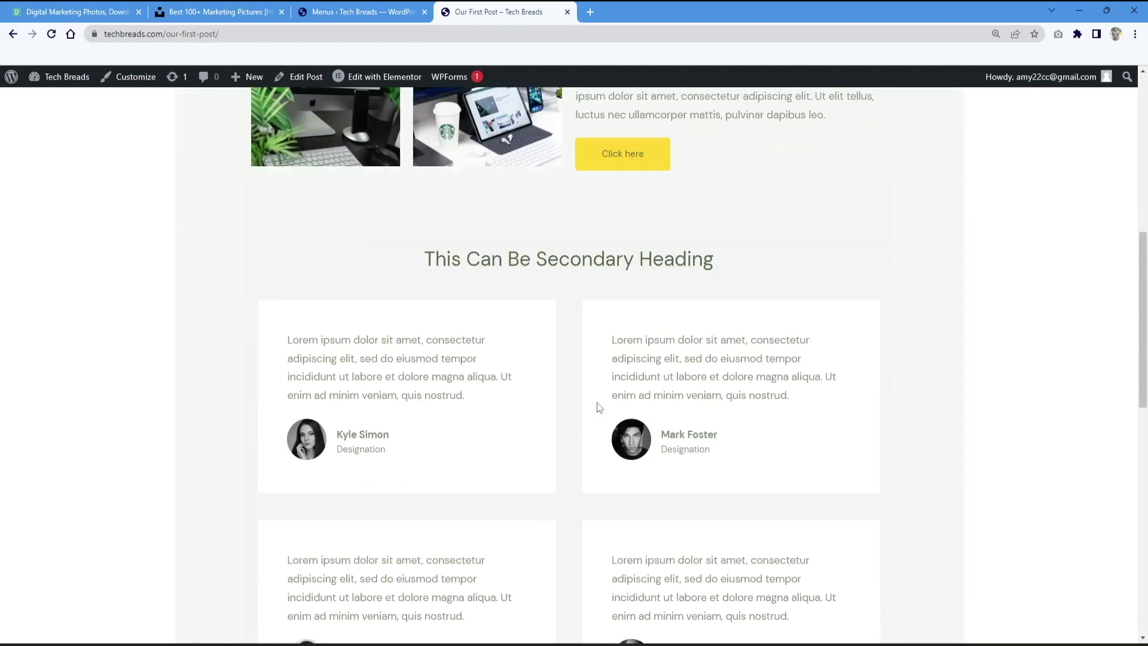
scroll(593, 395, "up", 20)
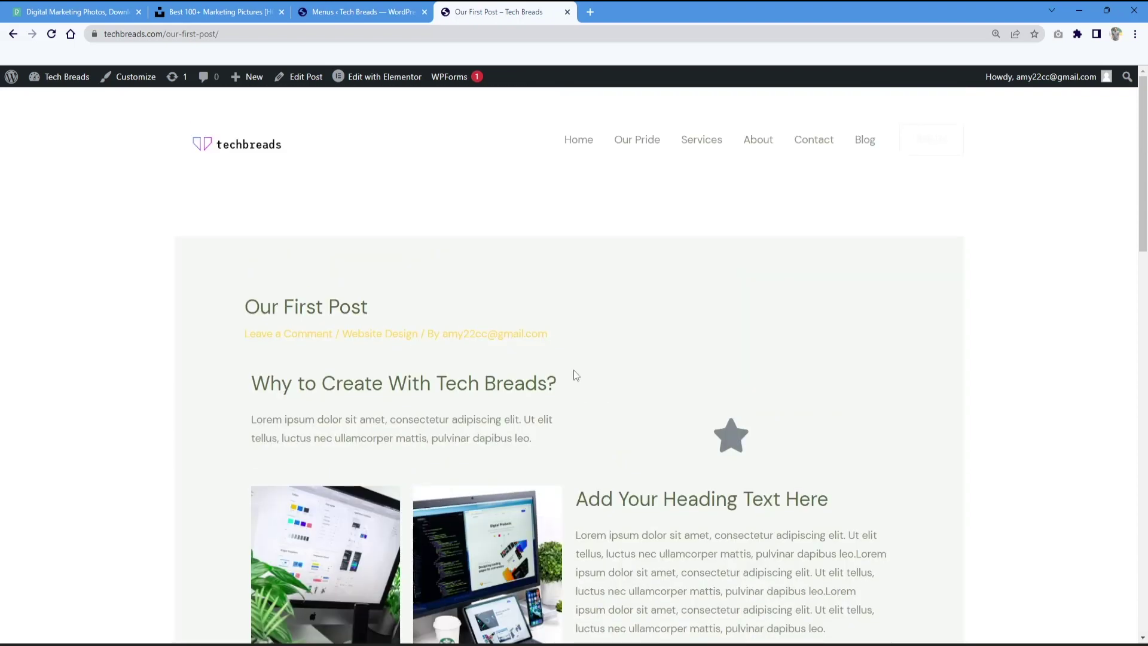
Step: Export the site to a file with All-in-One WP Migration and save the downloaded .wpress backup to the Desktop
left_click(237, 155)
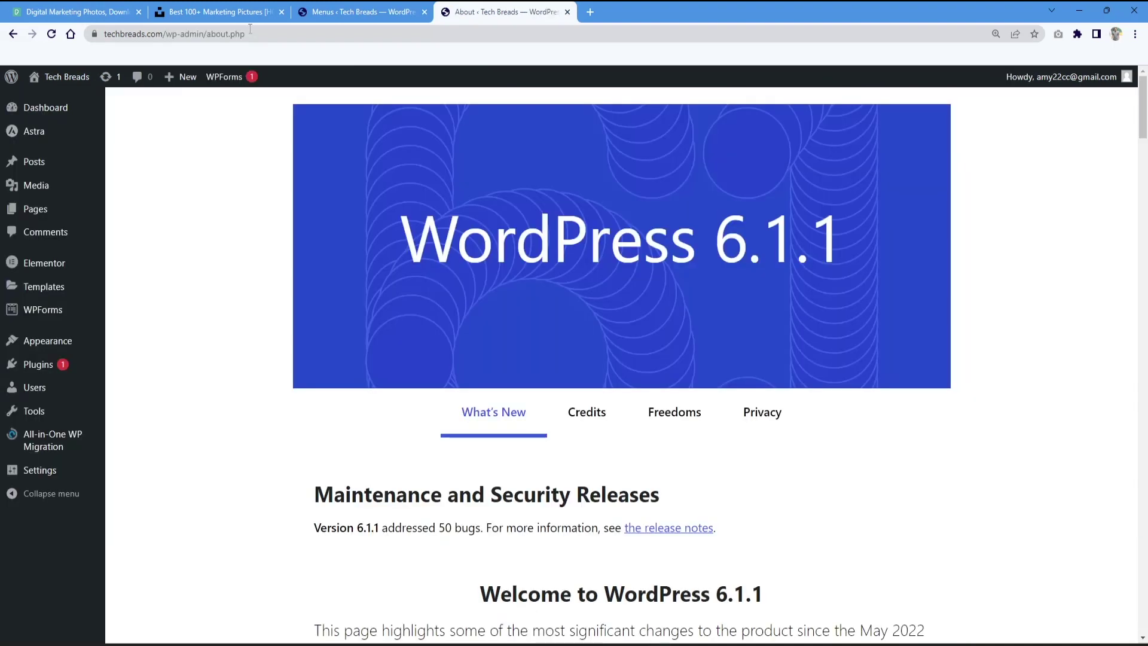
mouse_move(44, 353)
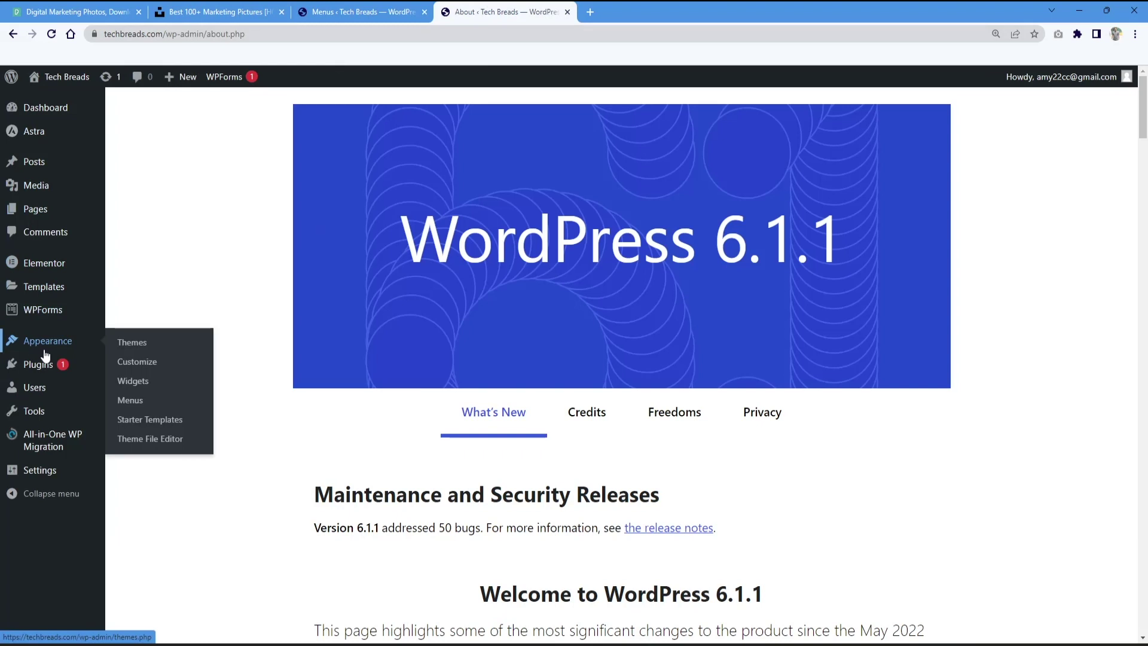
left_click(63, 453)
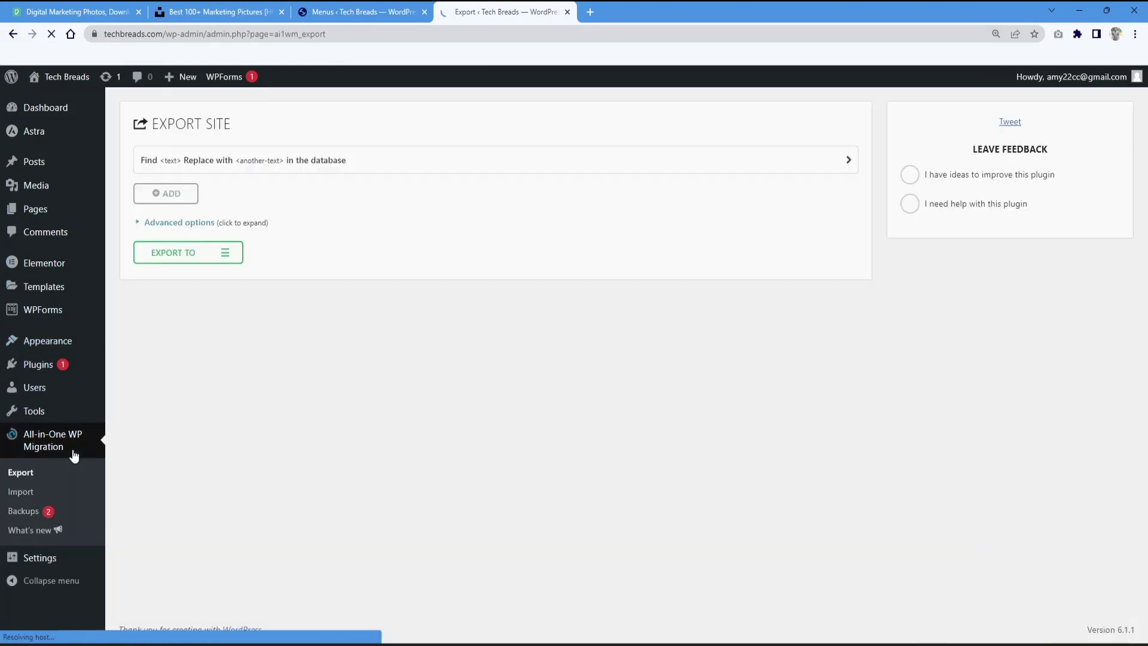
left_click(224, 252)
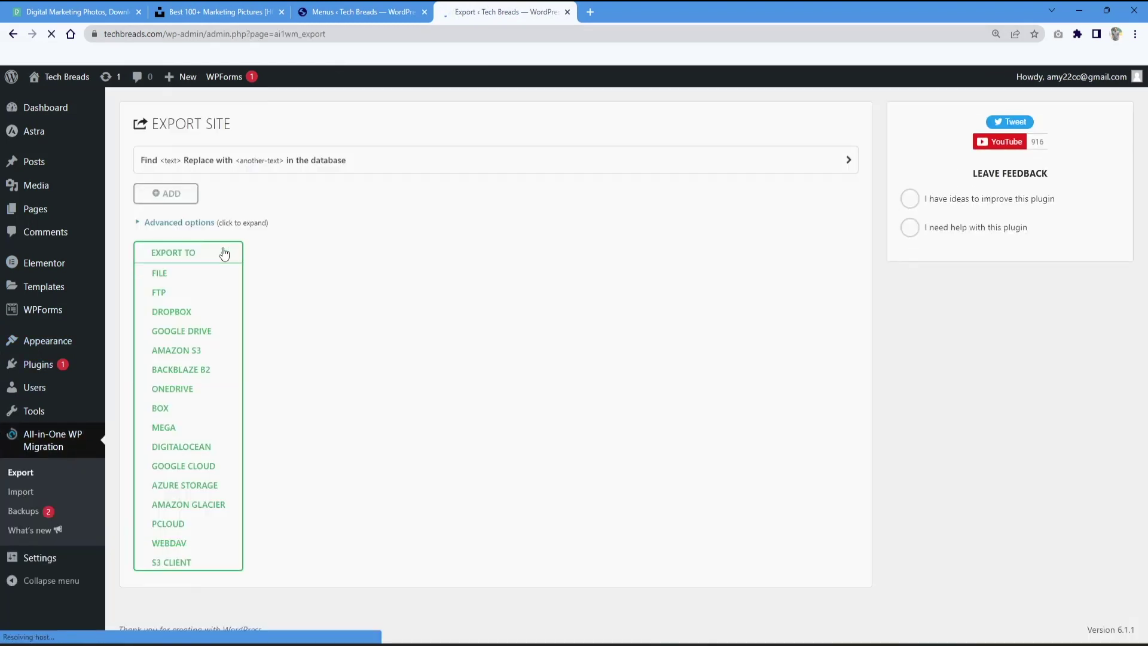
left_click(181, 276)
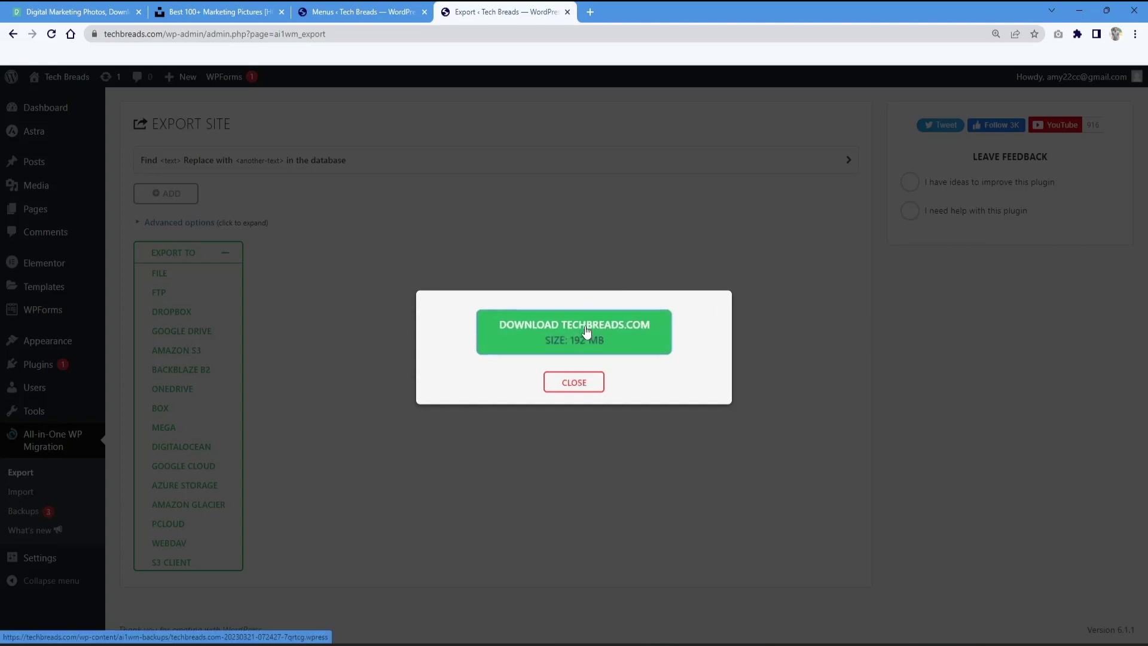
left_click(585, 328)
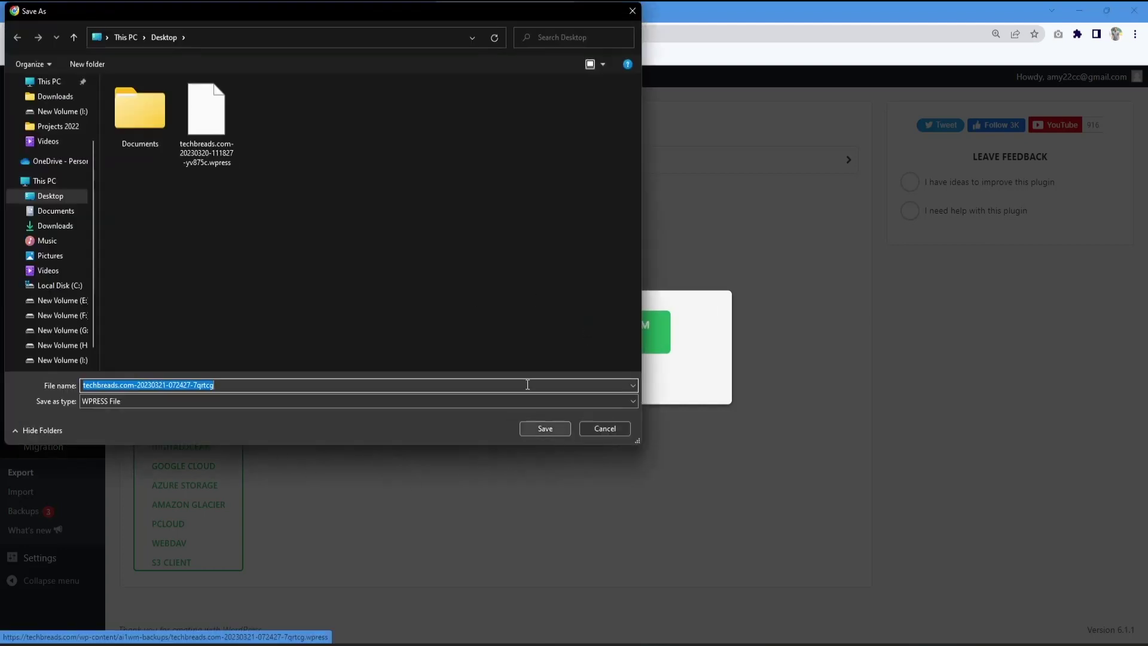
left_click(554, 434)
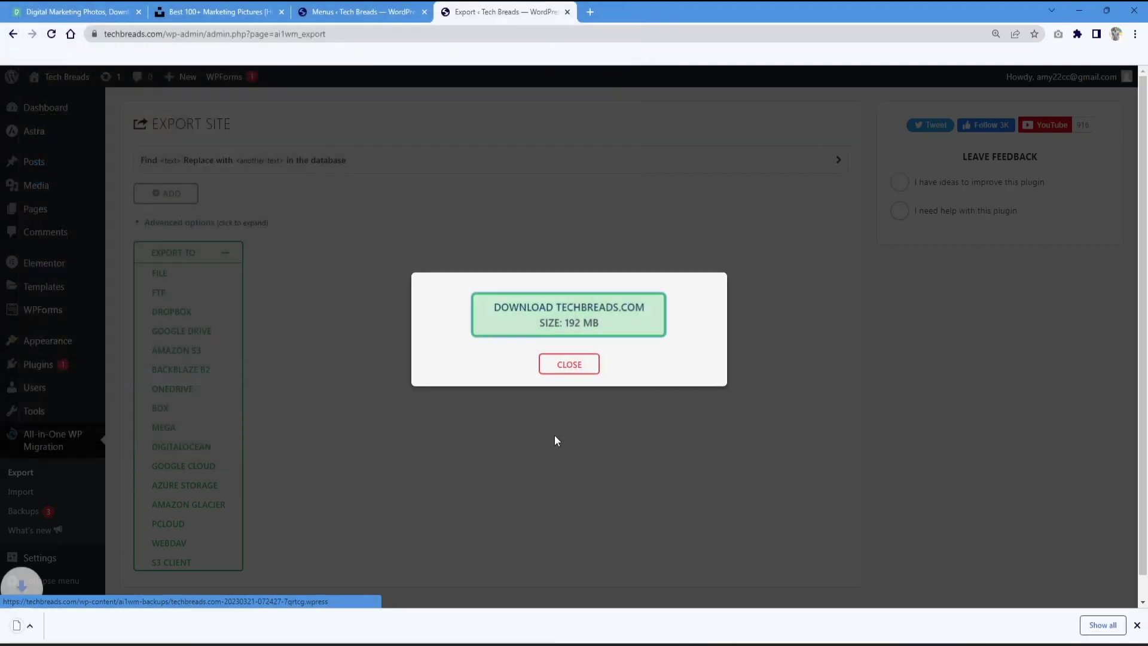
left_click(575, 382)
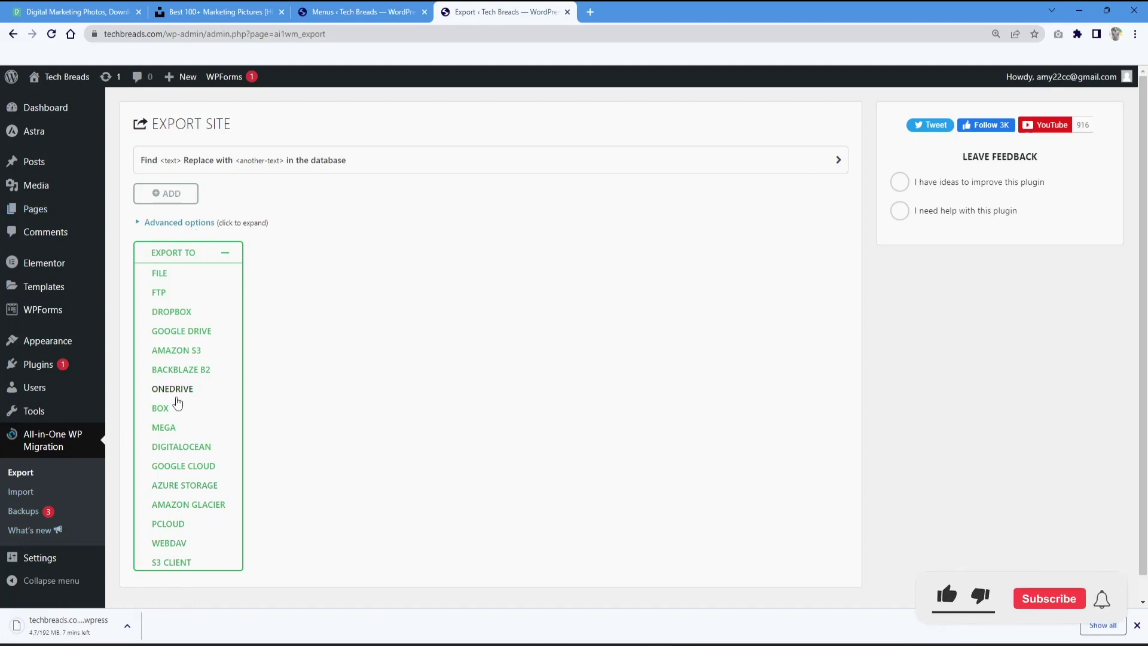
Step: Update the Akismet Anti-Spam plugin from the installed plugins list and look over the other plugins
mouse_move(57, 364)
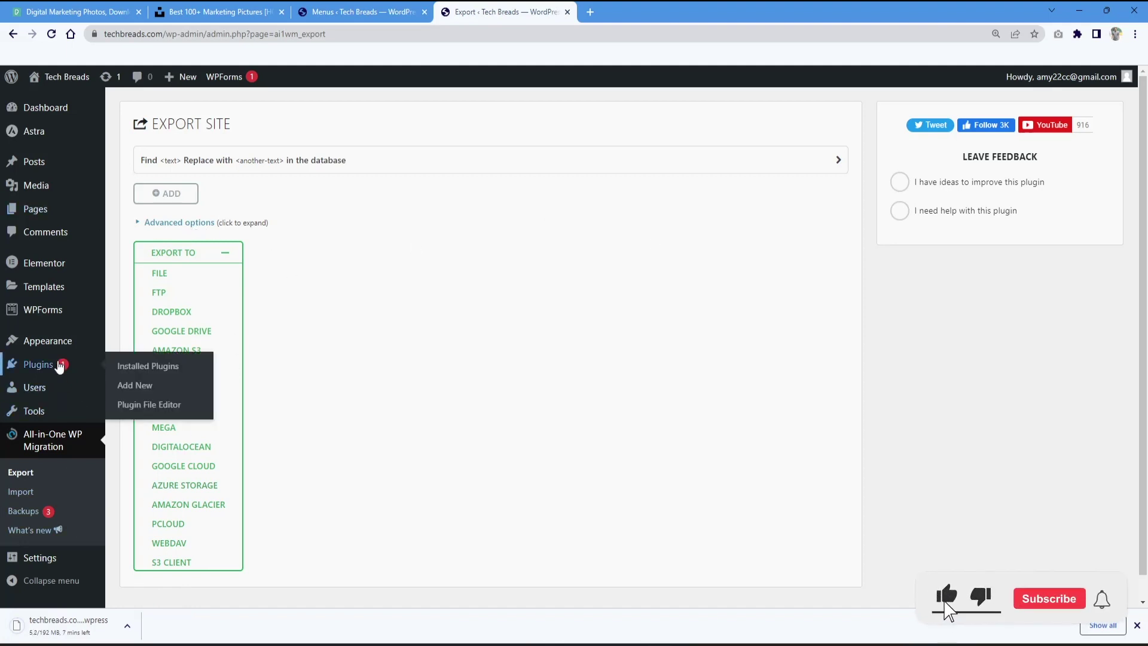
left_click(157, 366)
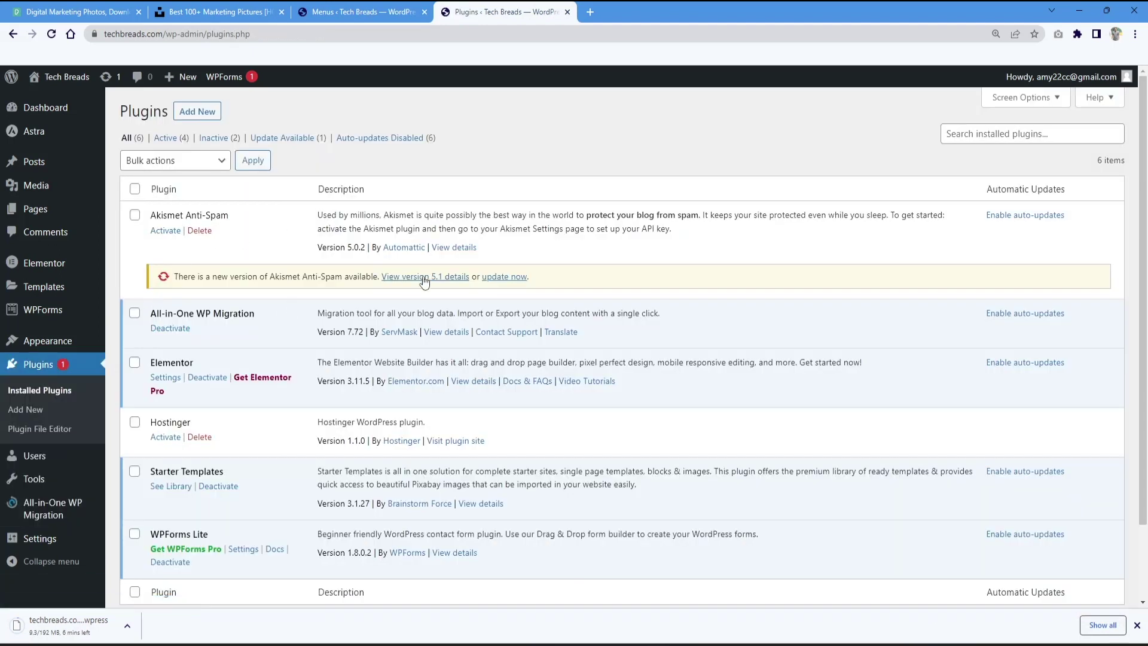
left_click(508, 279)
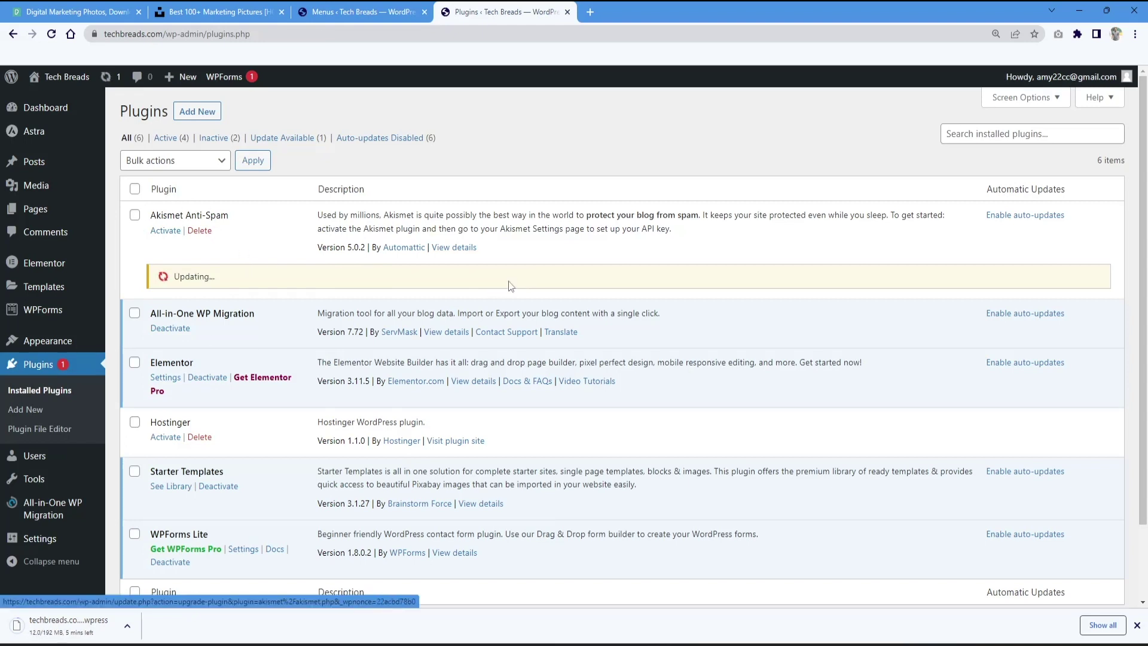
scroll(238, 460, "down", 2)
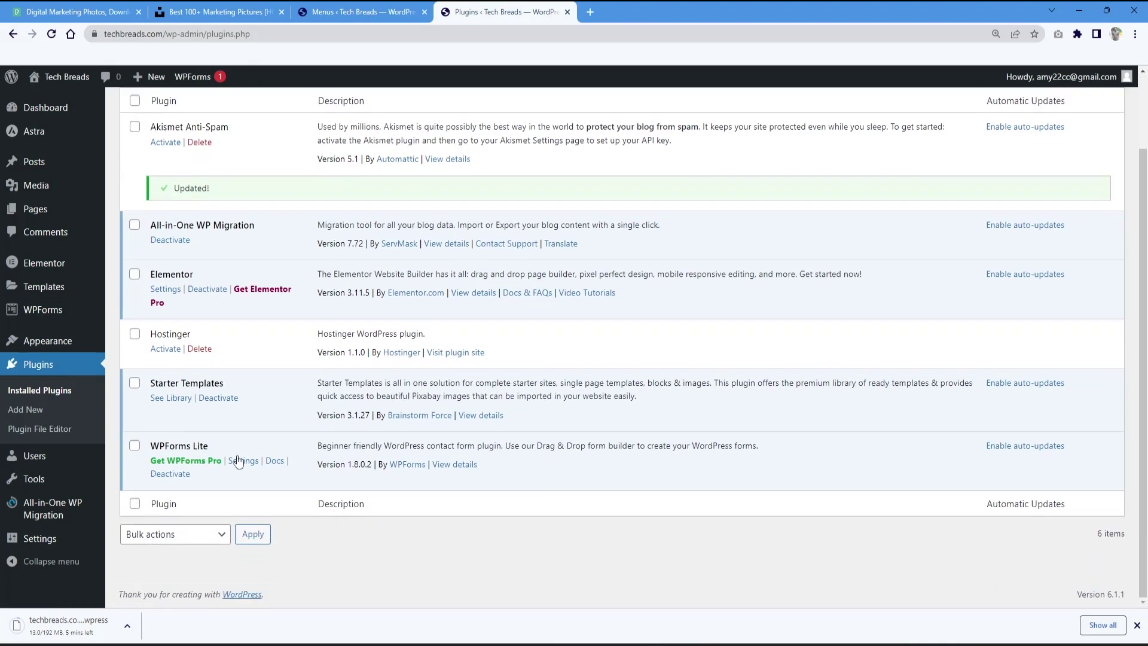
scroll(240, 457, "up", 2)
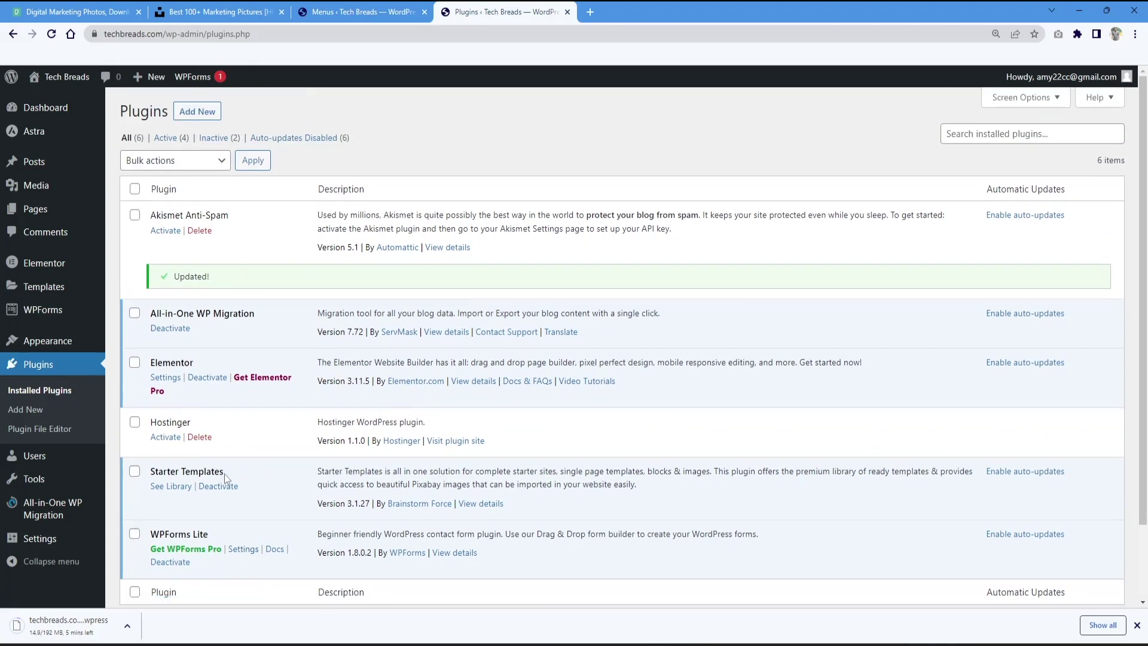
Step: Visit the live Tech Breads homepage and review all its sections from the header down to the end of the page
mouse_move(85, 257)
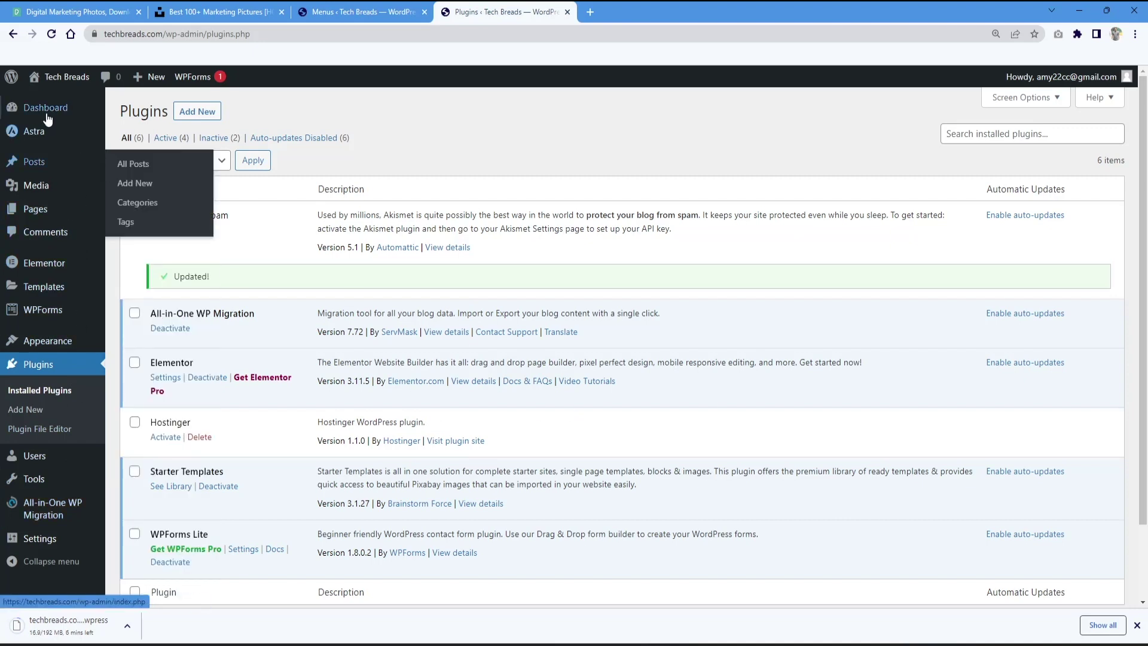
mouse_move(57, 77)
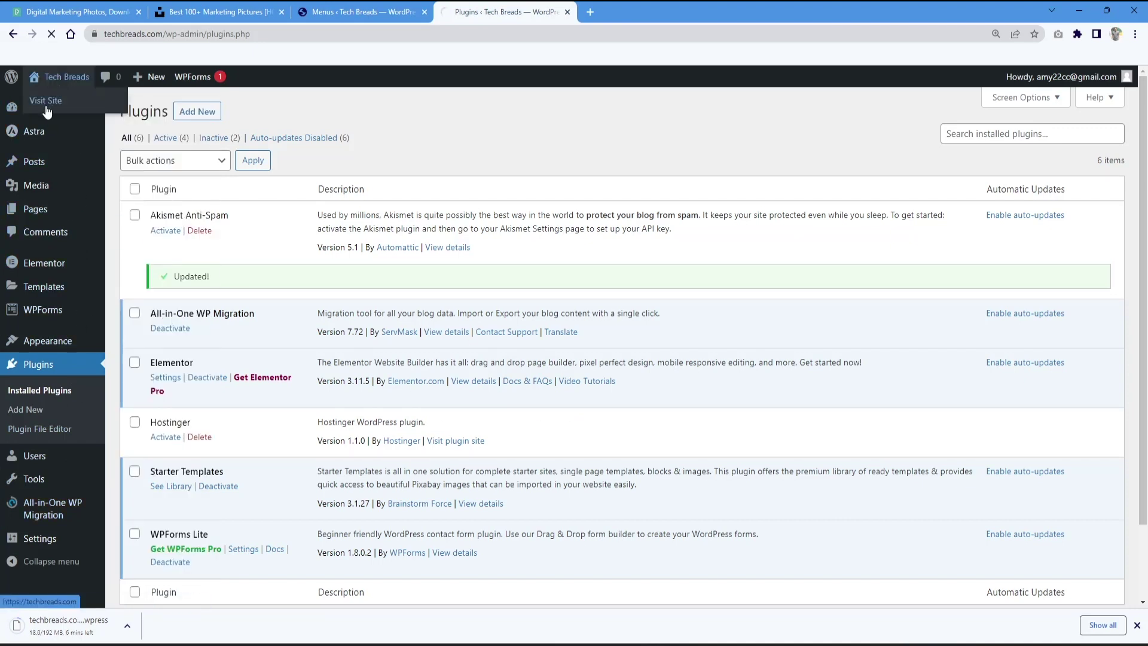
scroll(425, 331, "down", 6)
scroll(424, 330, "down", 20)
scroll(424, 327, "up", 20)
scroll(426, 331, "up", 5)
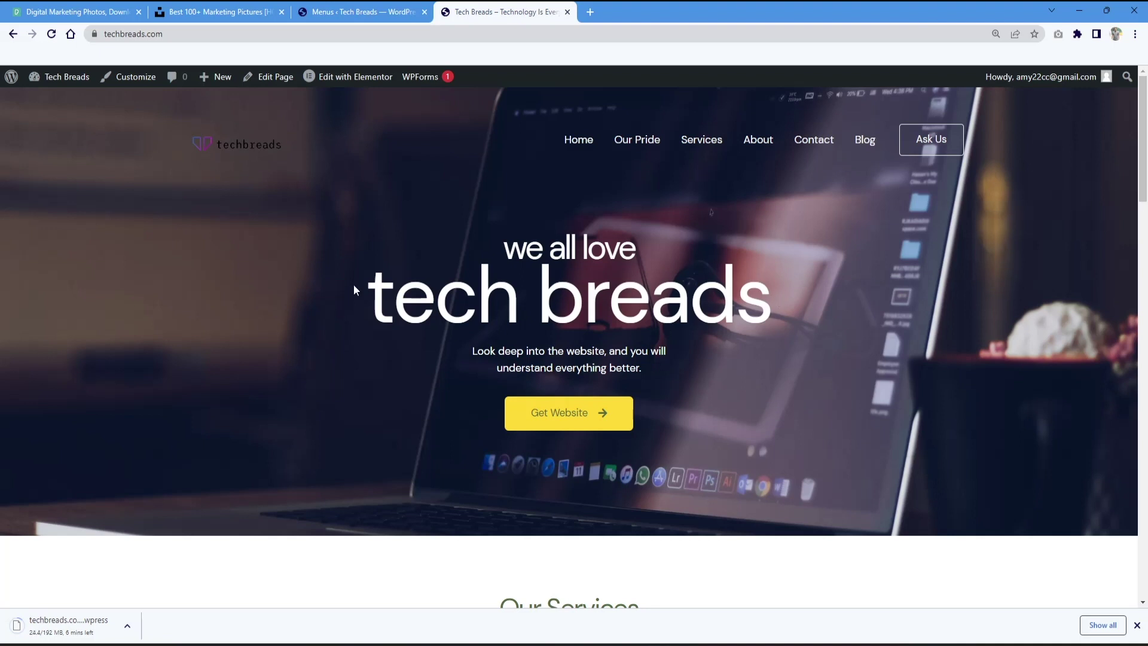
scroll(353, 287, "down", 15)
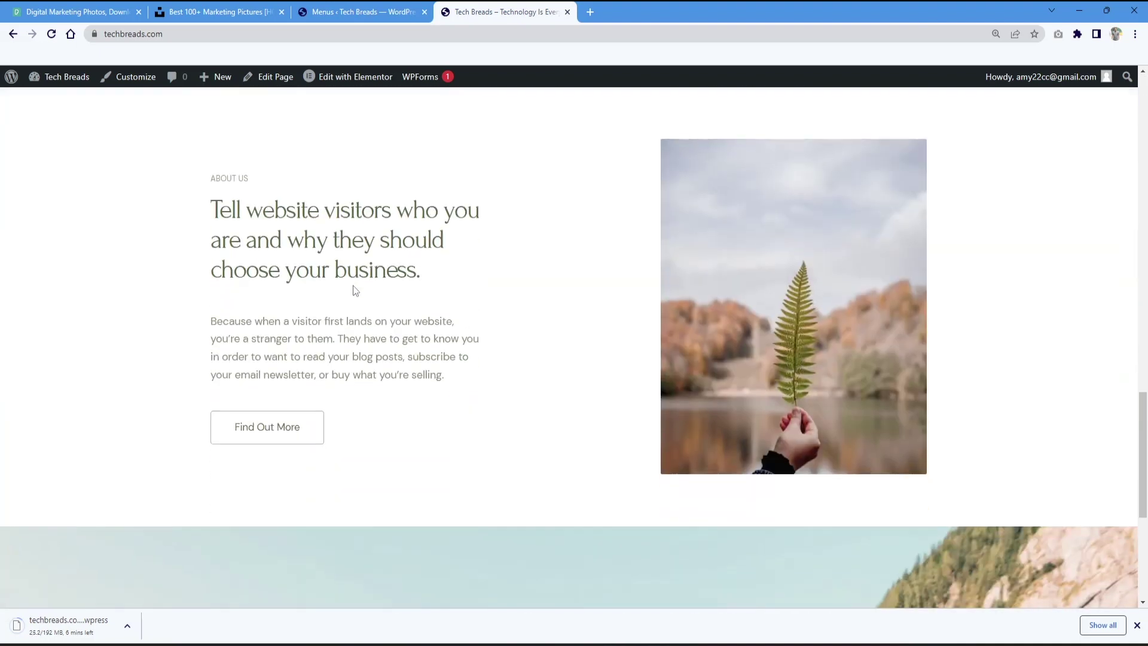
scroll(353, 286, "down", 5)
scroll(352, 286, "up", 5)
scroll(353, 290, "down", 5)
scroll(353, 286, "up", 20)
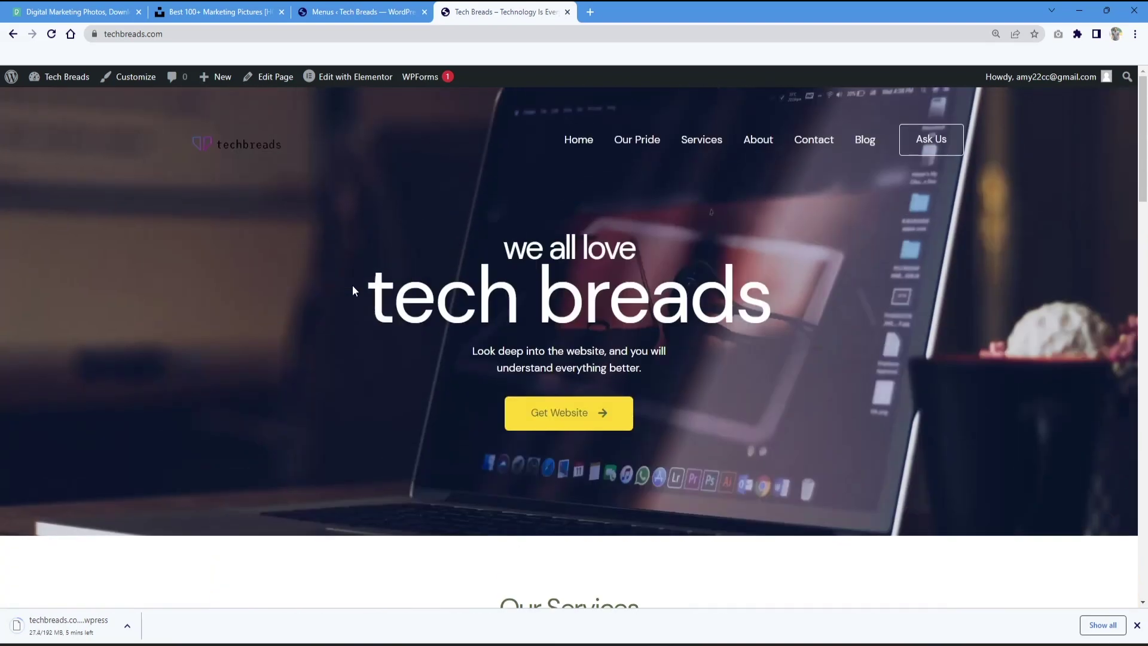